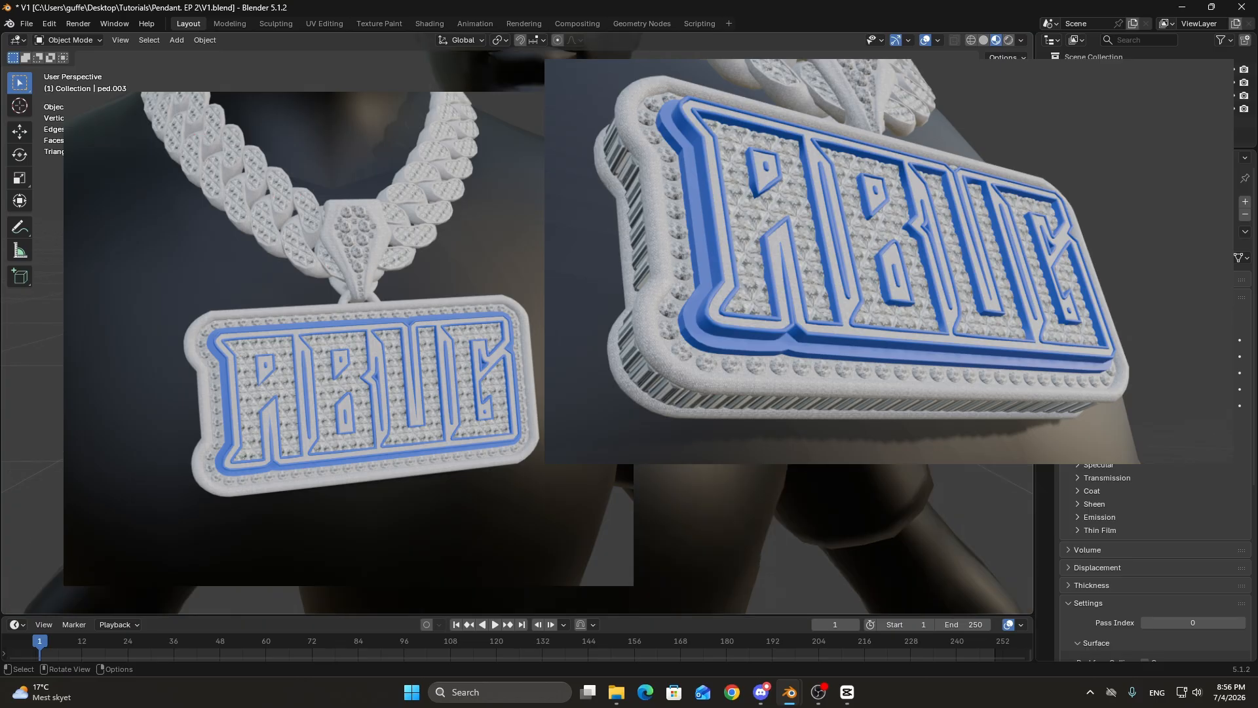
pyautogui.moveTo(896, 445)
pyautogui.mouseDown(button='middle')
pyautogui.moveTo(886, 440)
pyautogui.moveTo(901, 452)
pyautogui.moveTo(893, 458)
pyautogui.mouseUp(button='middle')
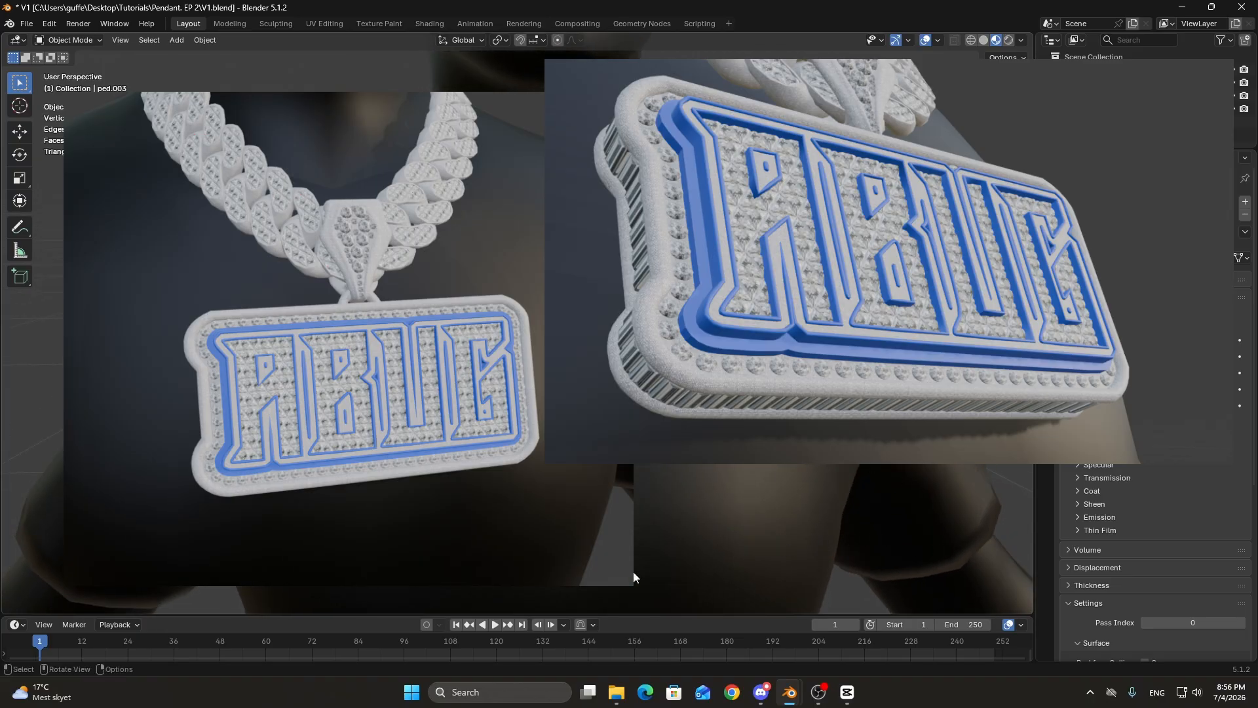
pyautogui.moveTo(738, 461); pyautogui.dragTo(731, 466, button='middle')
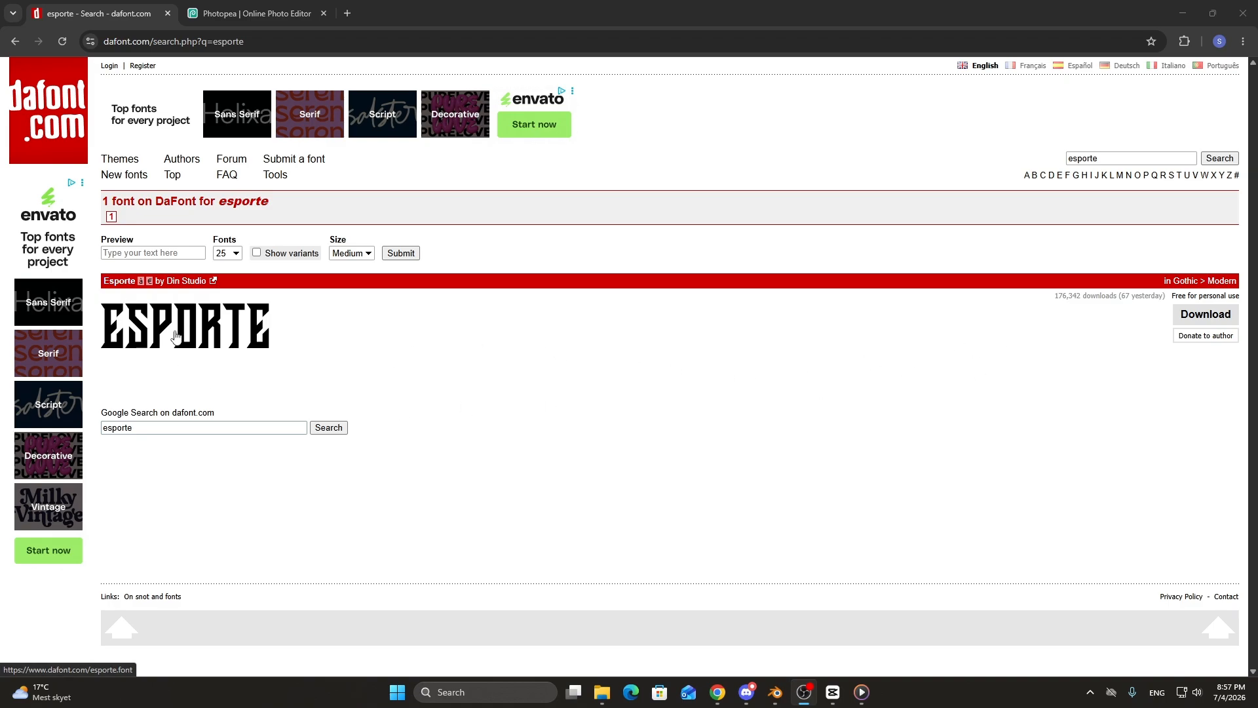
pyautogui.click(244, 42)
pyautogui.click(265, 40)
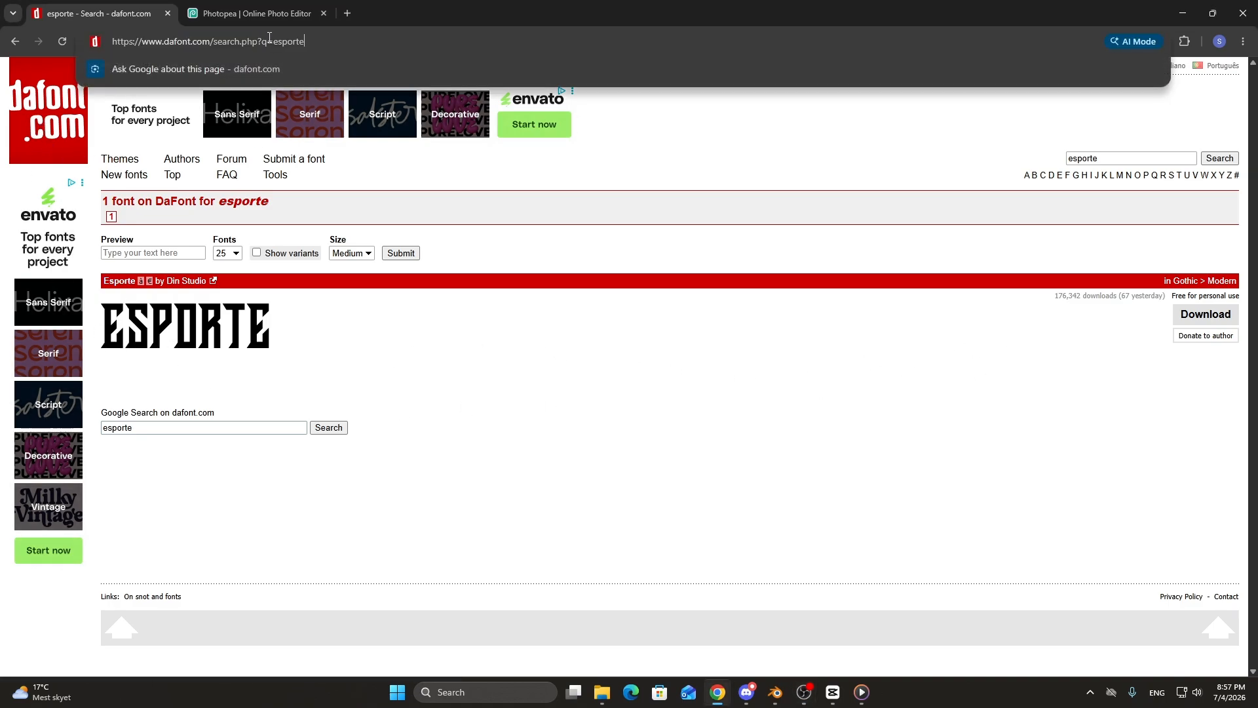
pyautogui.tripleClick(325, 37)
pyautogui.click(452, 401)
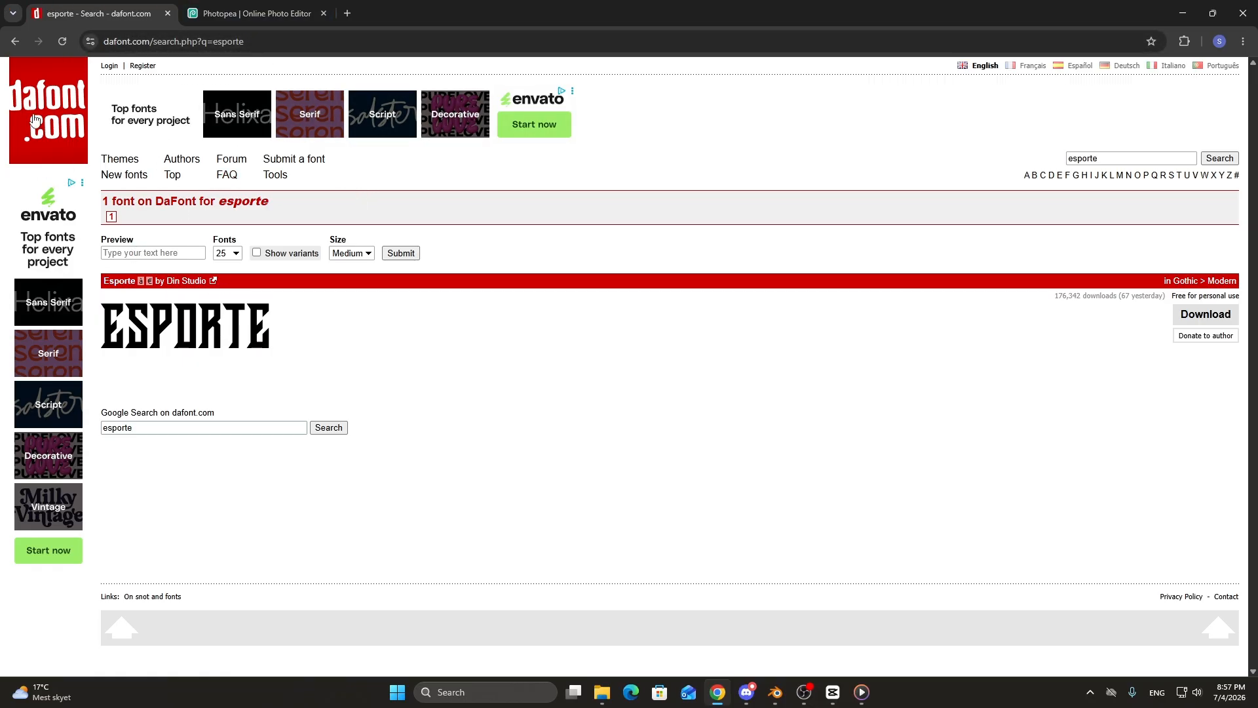
pyautogui.click(36, 120)
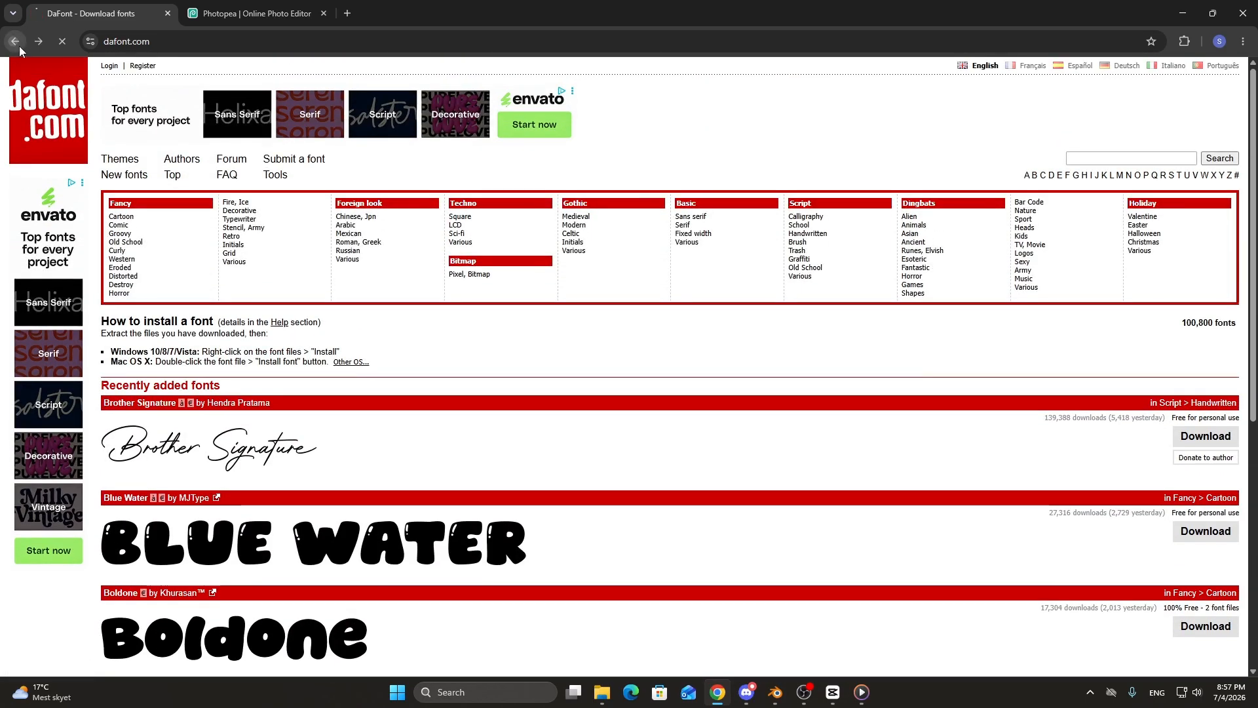
pyautogui.click(15, 43)
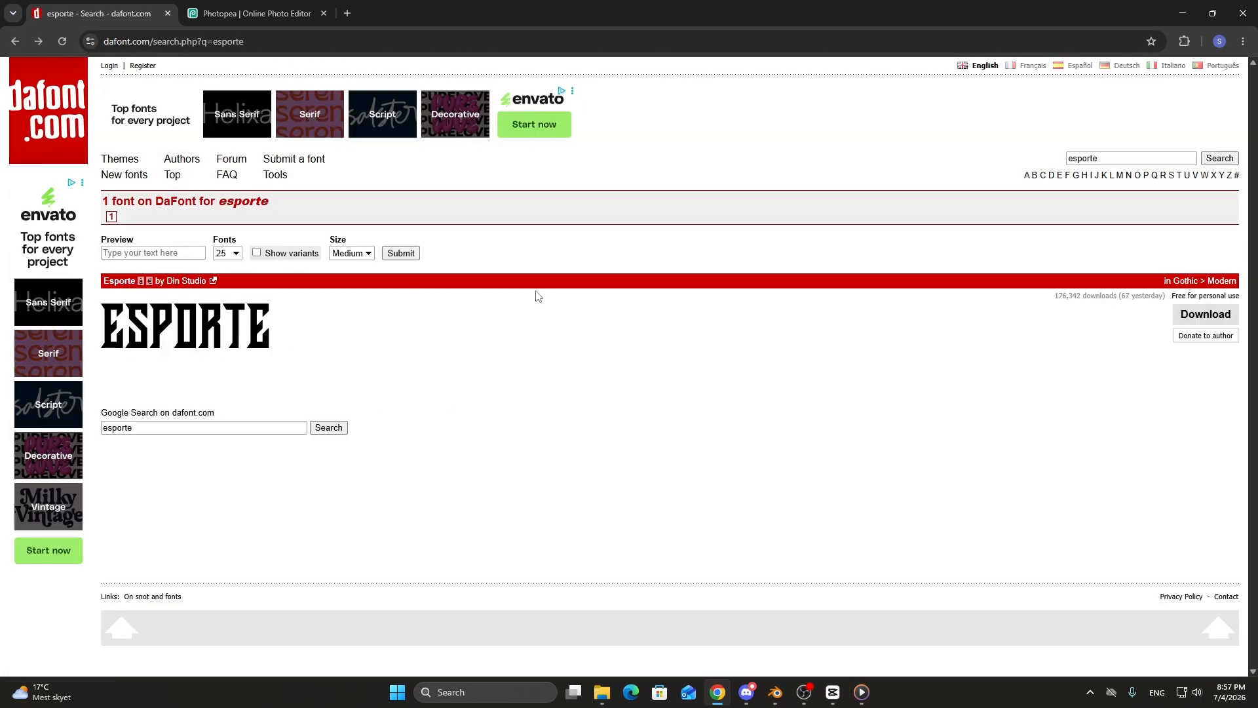
# Download the Esporte font as esporte.zip into the Desktop's Tutorials > Pendant. EP 2 folder.
pyautogui.click(1193, 316)
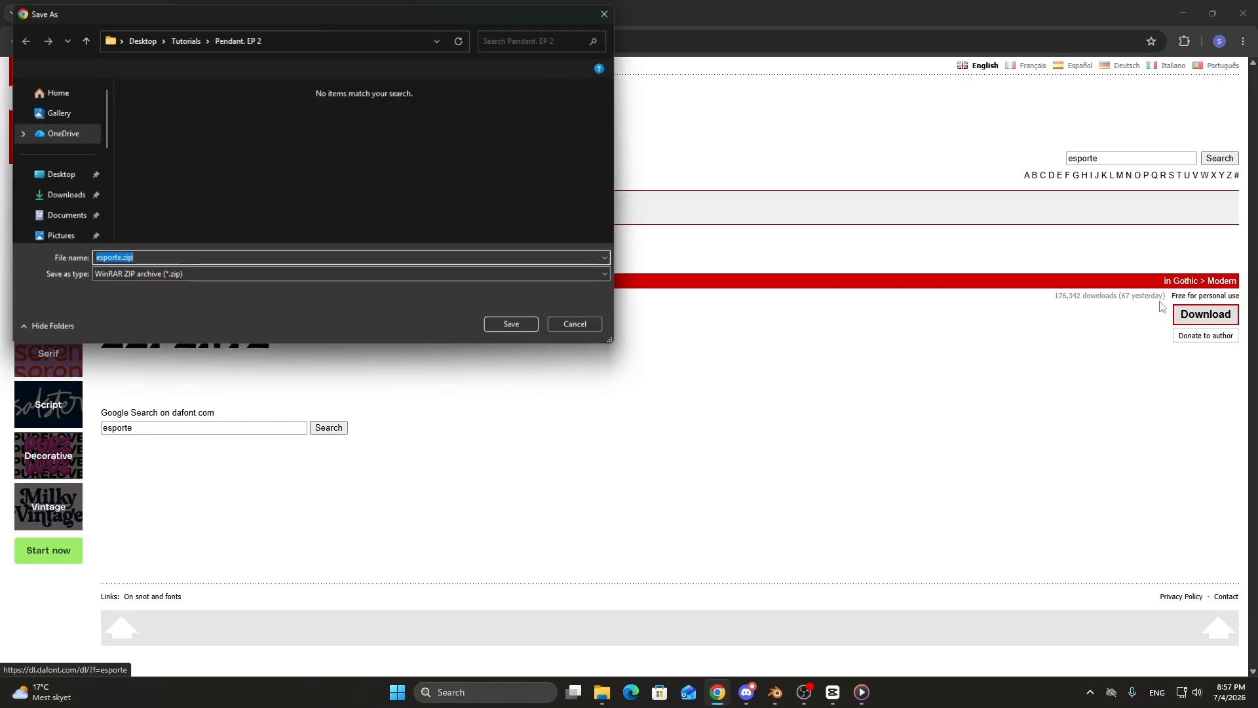
pyautogui.click(53, 174)
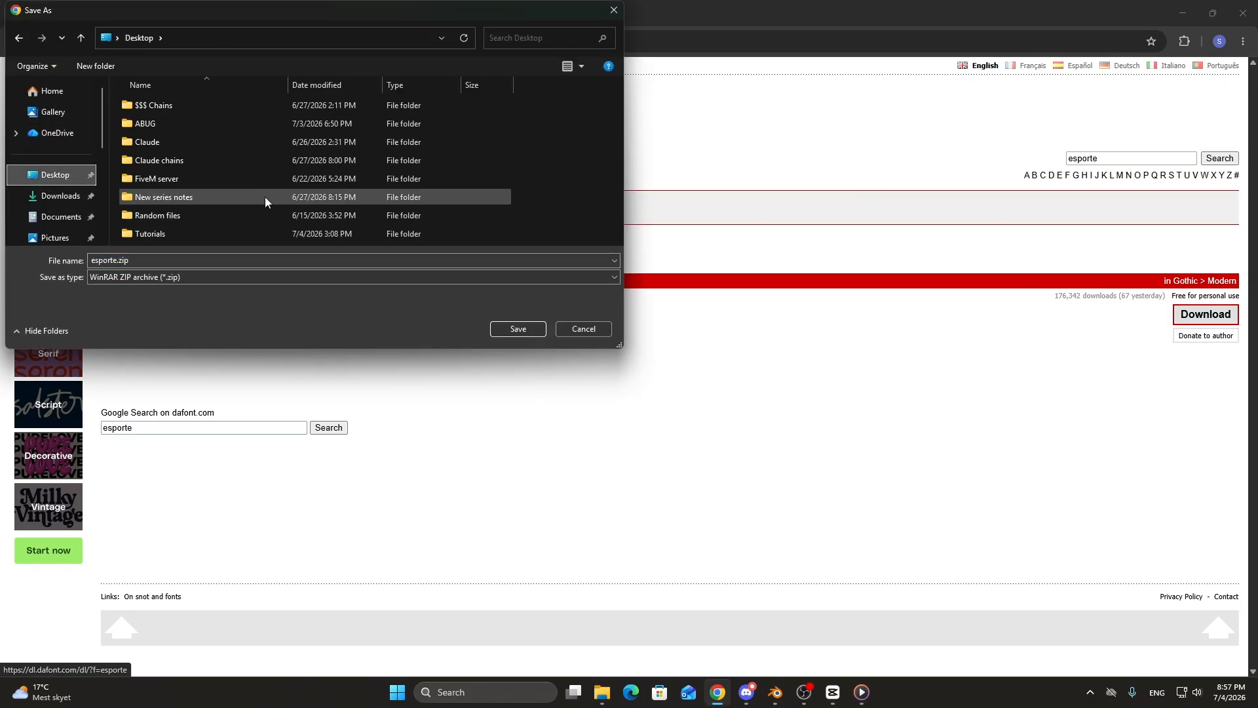
pyautogui.doubleClick(180, 234)
pyautogui.doubleClick(171, 129)
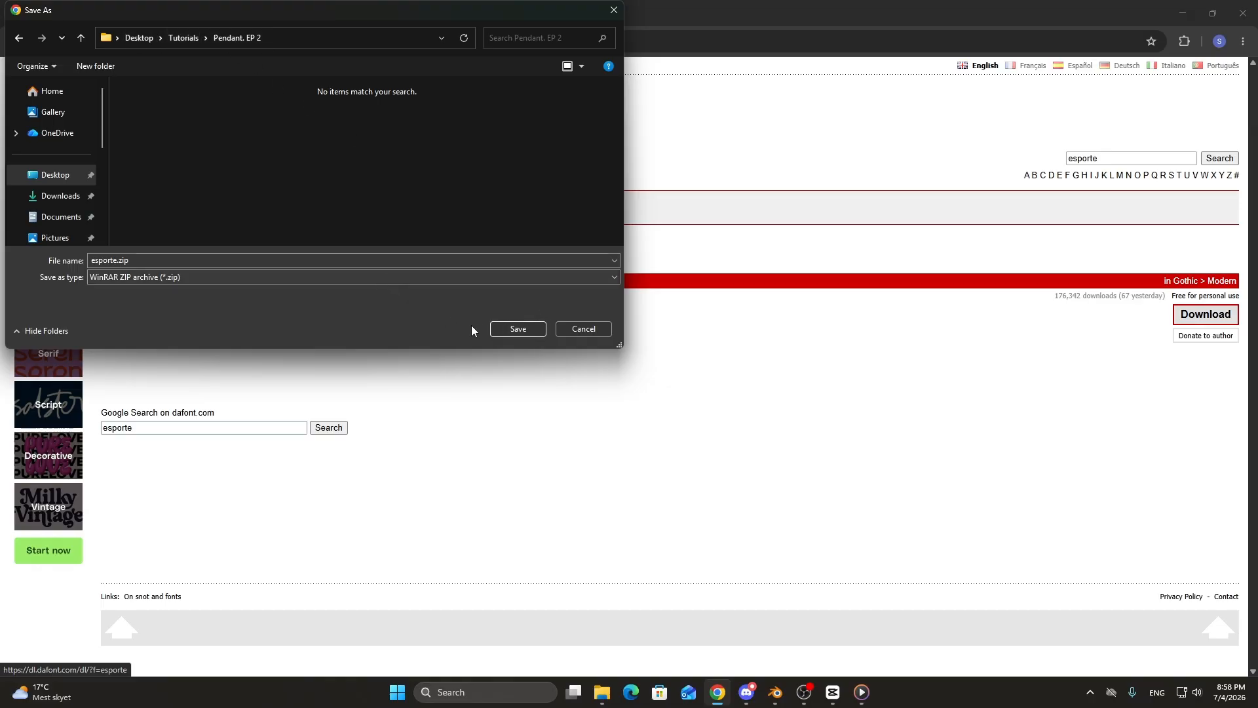
pyautogui.click(516, 327)
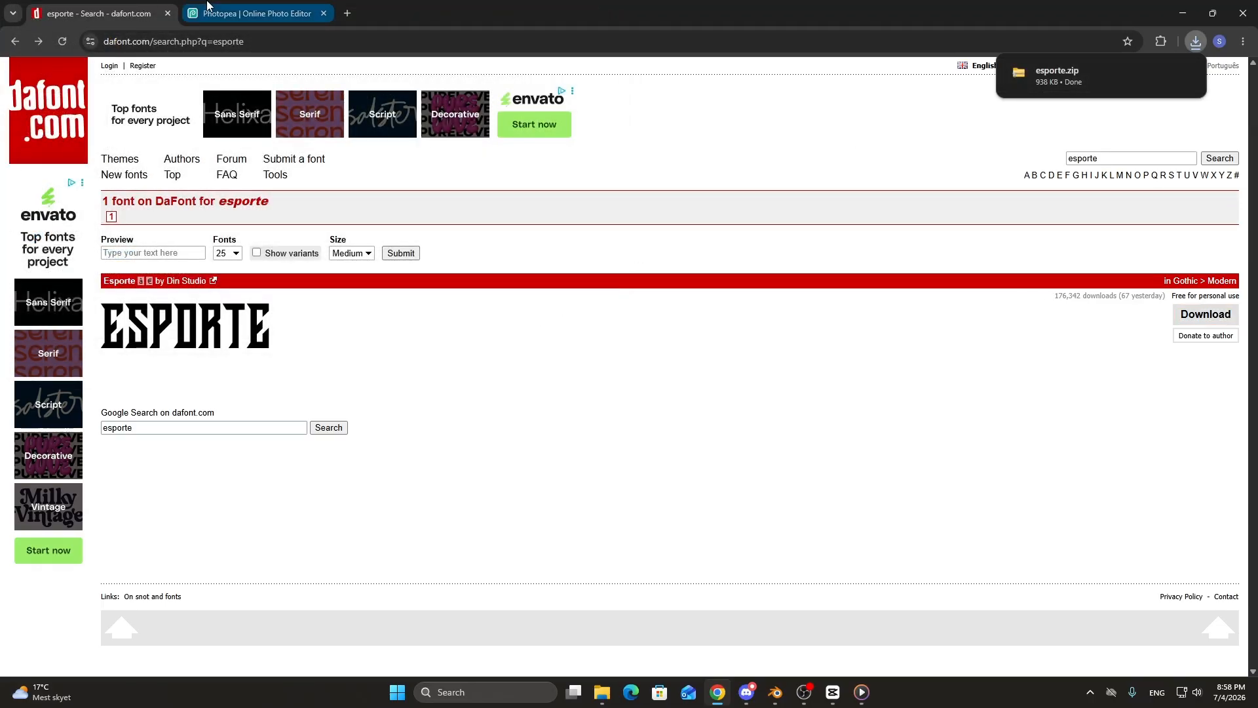
# Switch to Photopea and create a new 2048 x 2048 px project with a white background.
pyautogui.click(209, 8)
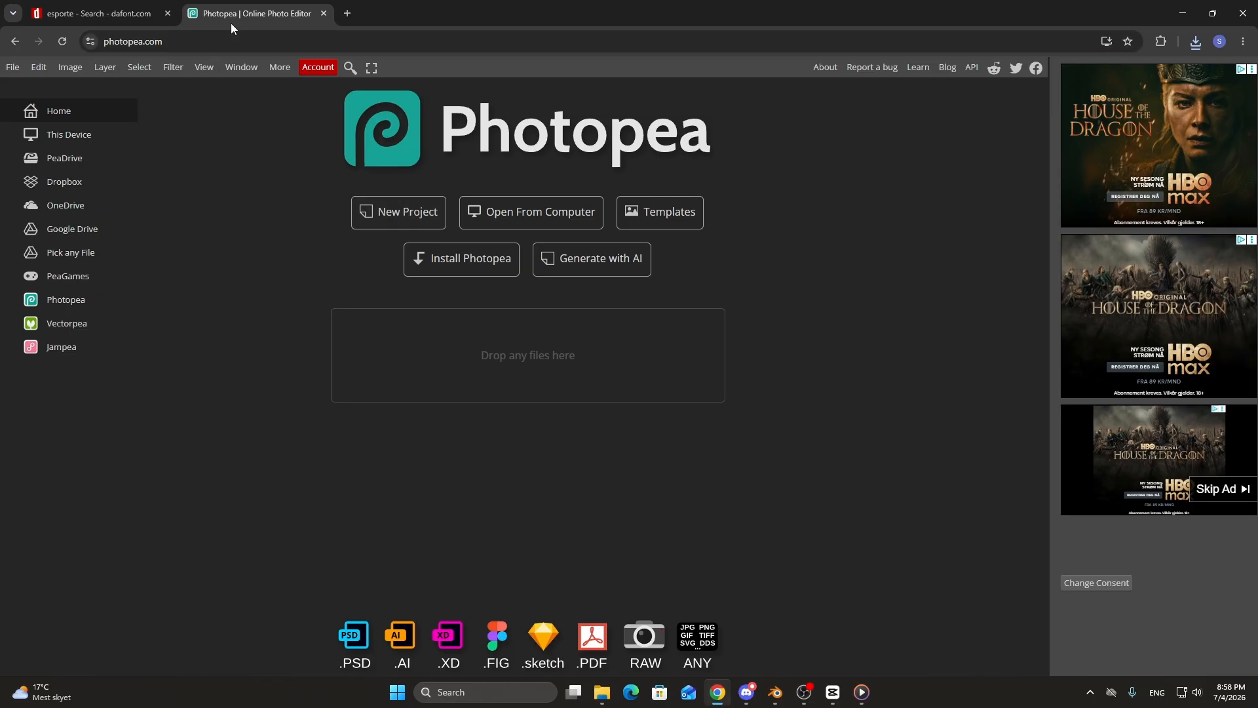
pyautogui.click(416, 224)
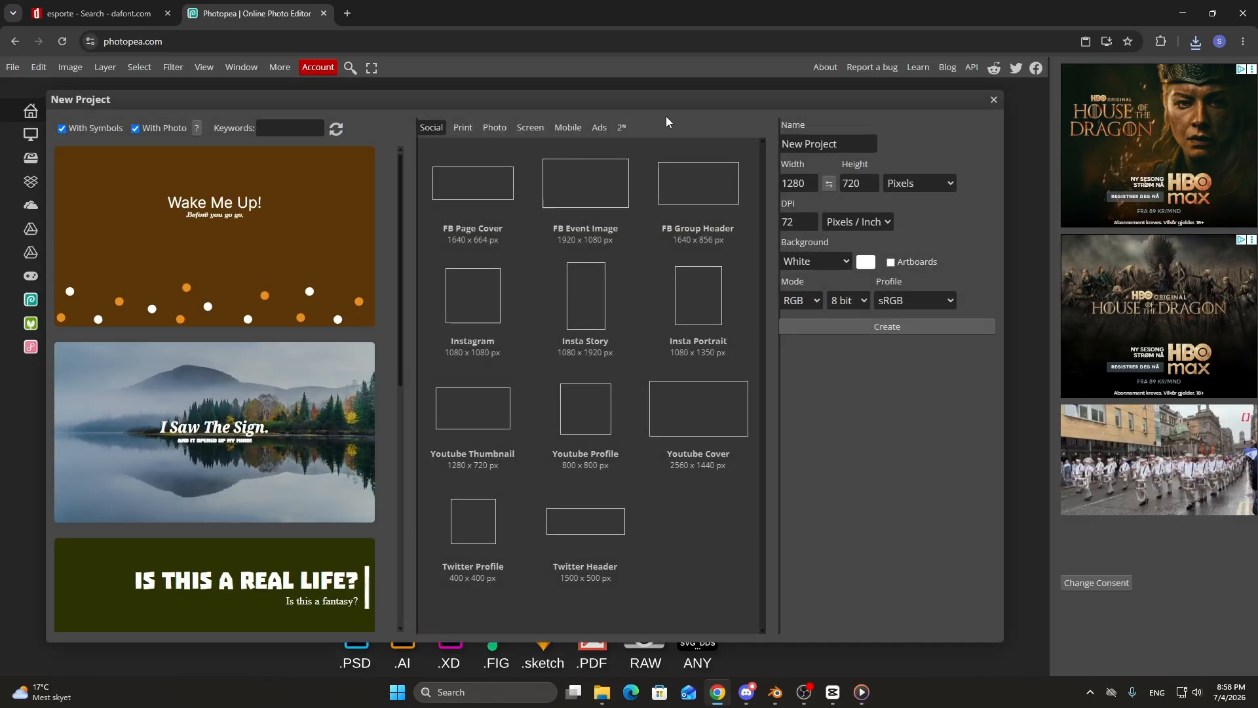
pyautogui.click(620, 129)
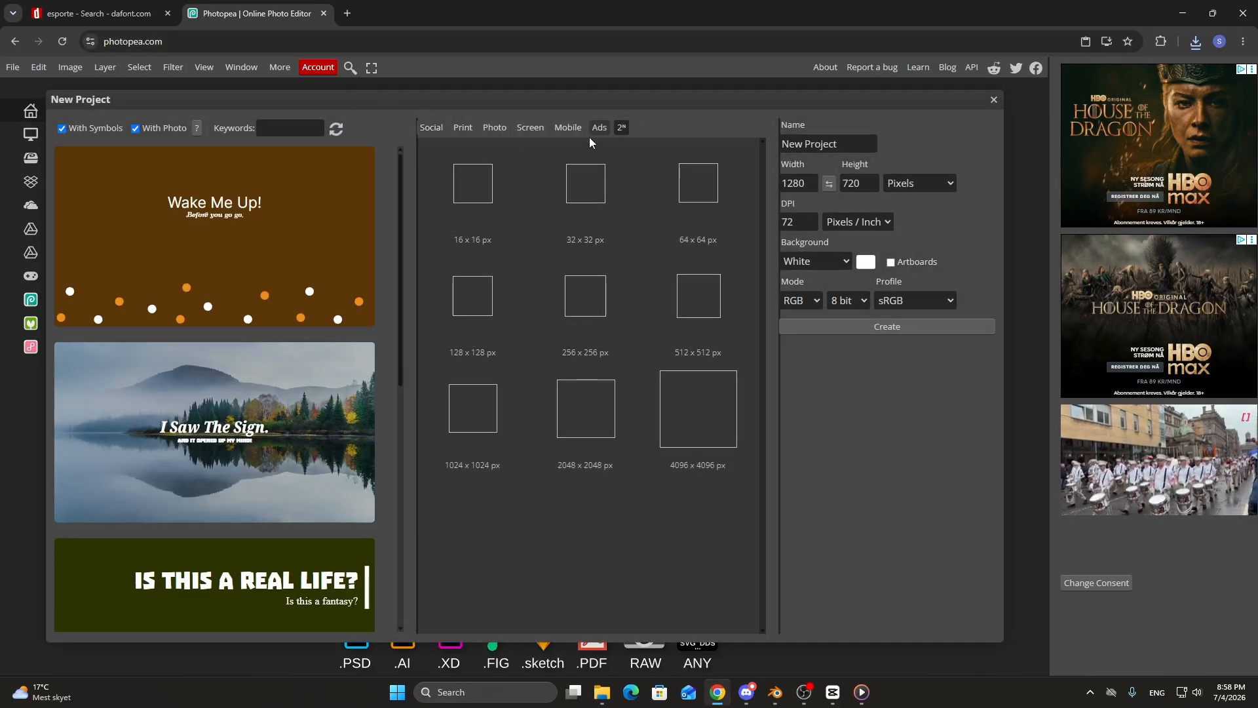
pyautogui.click(593, 439)
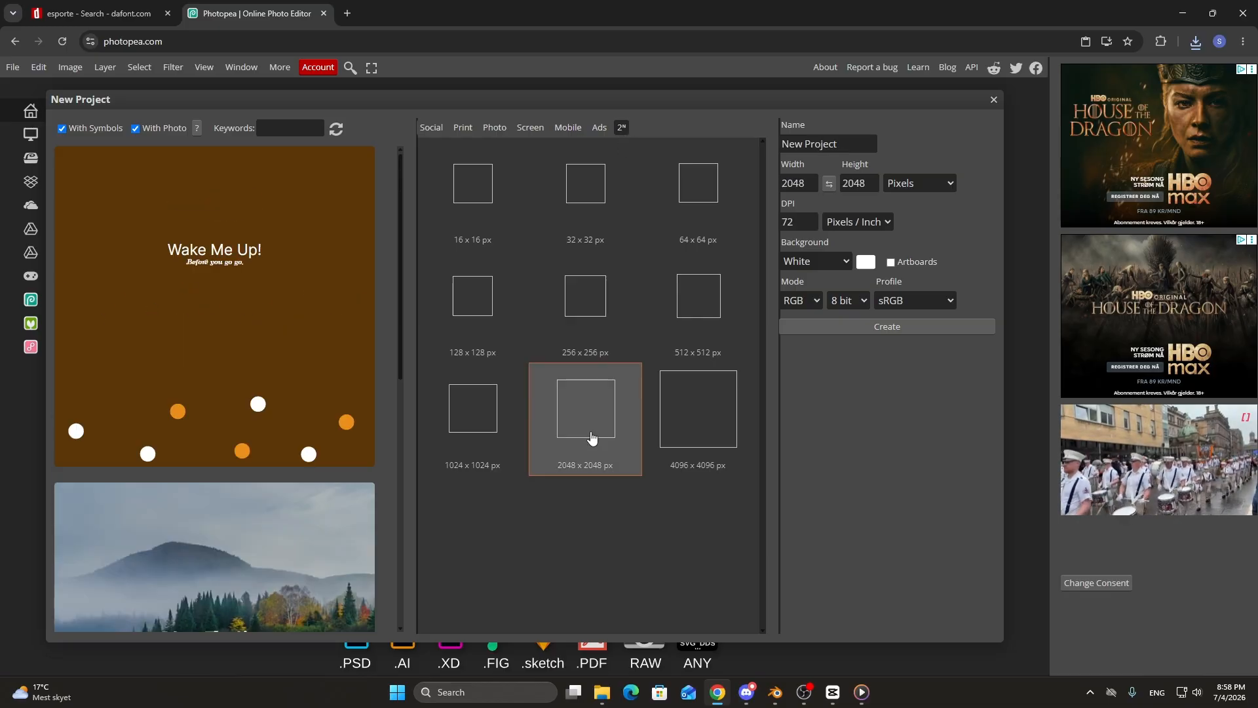
pyautogui.click(853, 328)
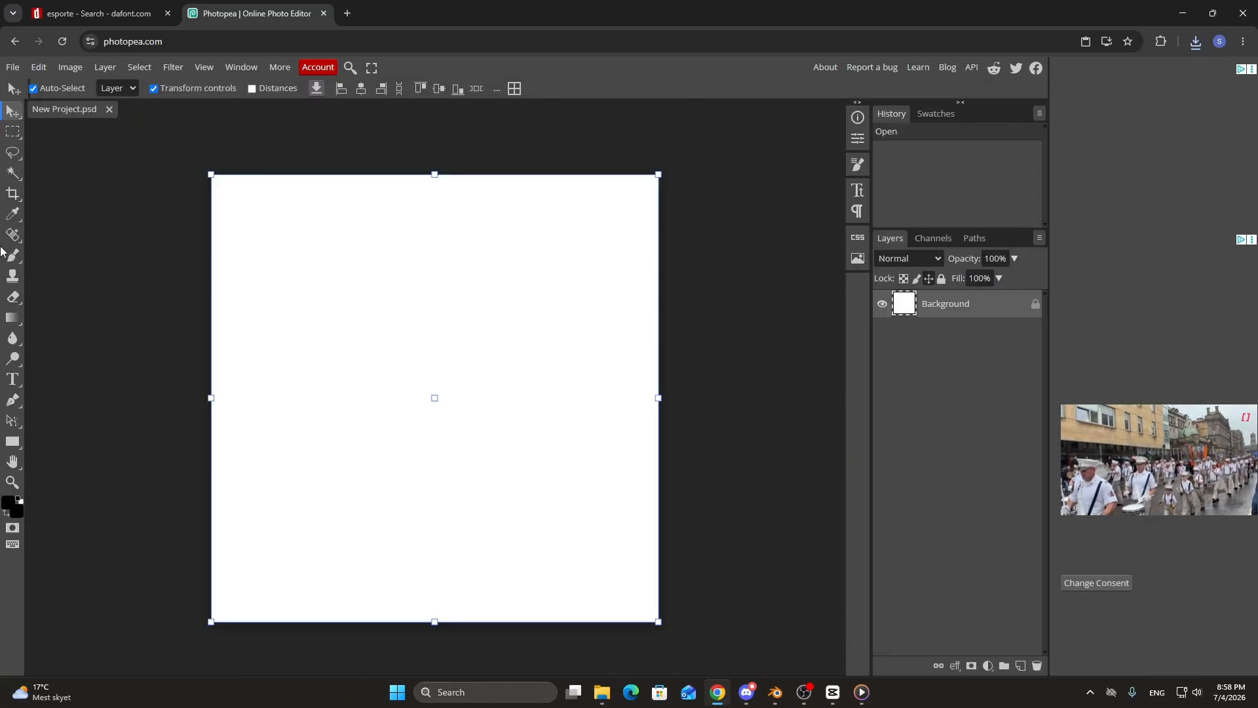
# Load the Esporte font for the Type tool from esporte.zip in the Tutorials > Pendant. EP 2 folder.
pyautogui.click(12, 379)
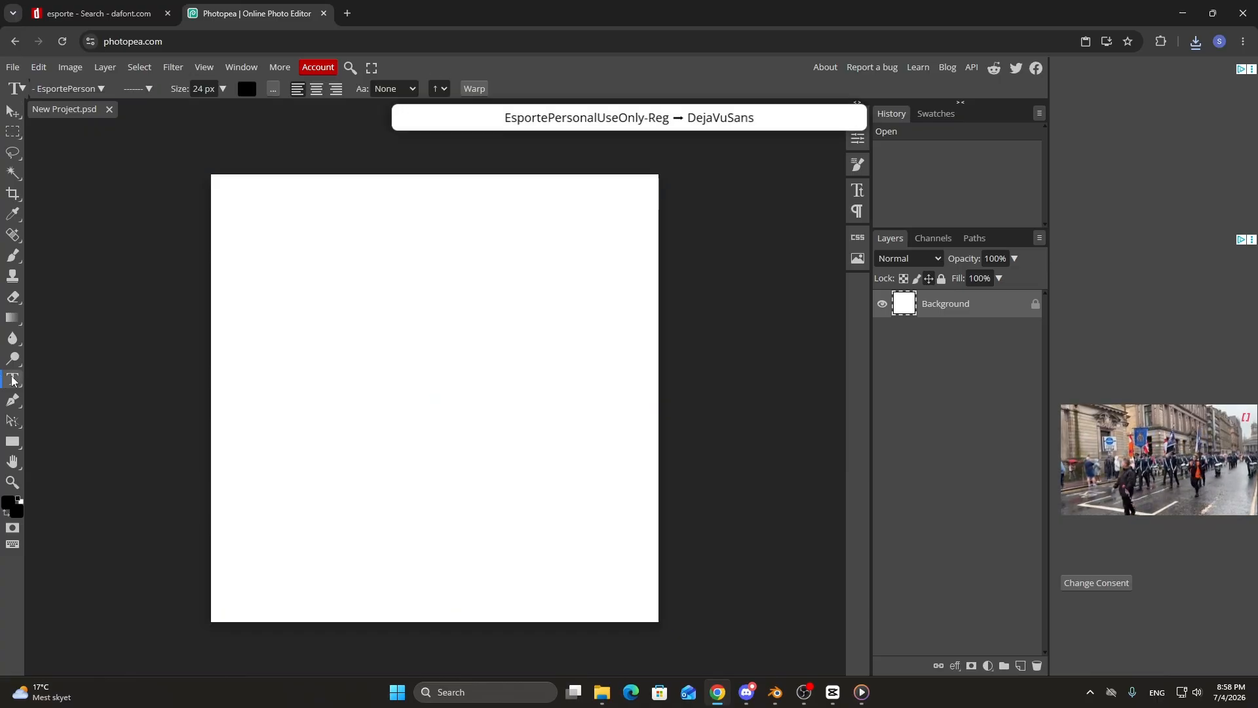
pyautogui.click(96, 97)
pyautogui.click(199, 107)
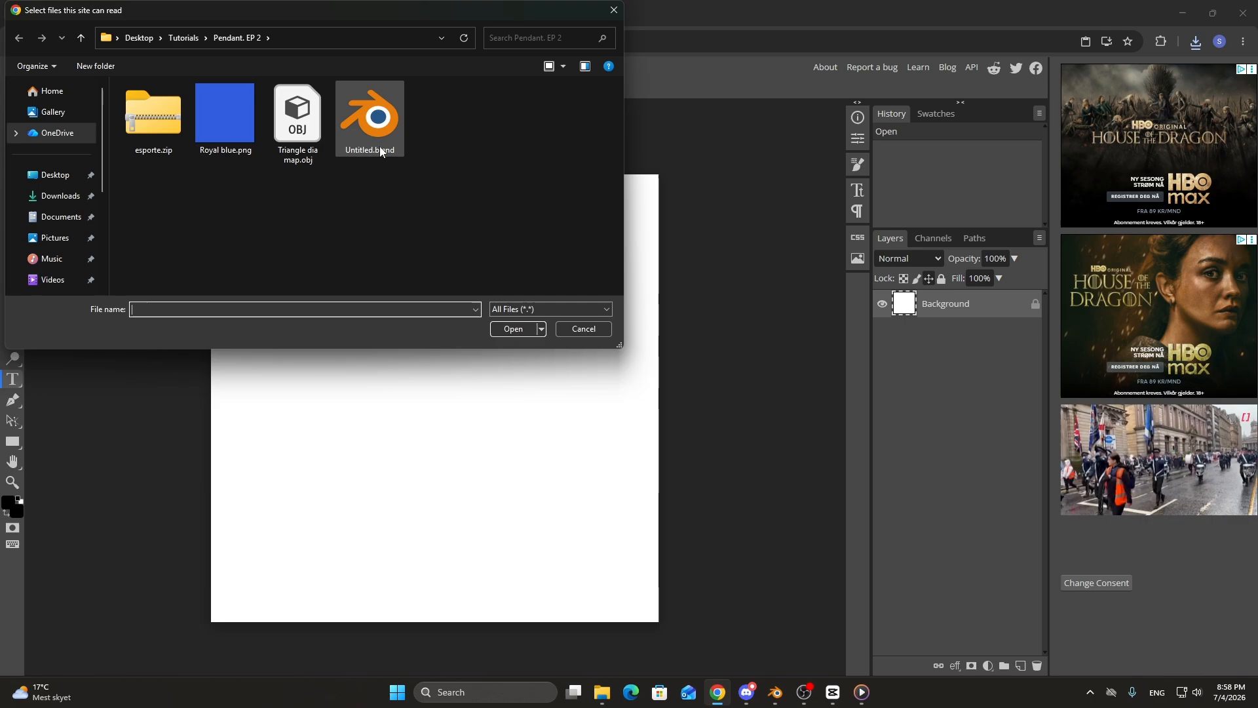
pyautogui.click(177, 38)
pyautogui.doubleClick(183, 123)
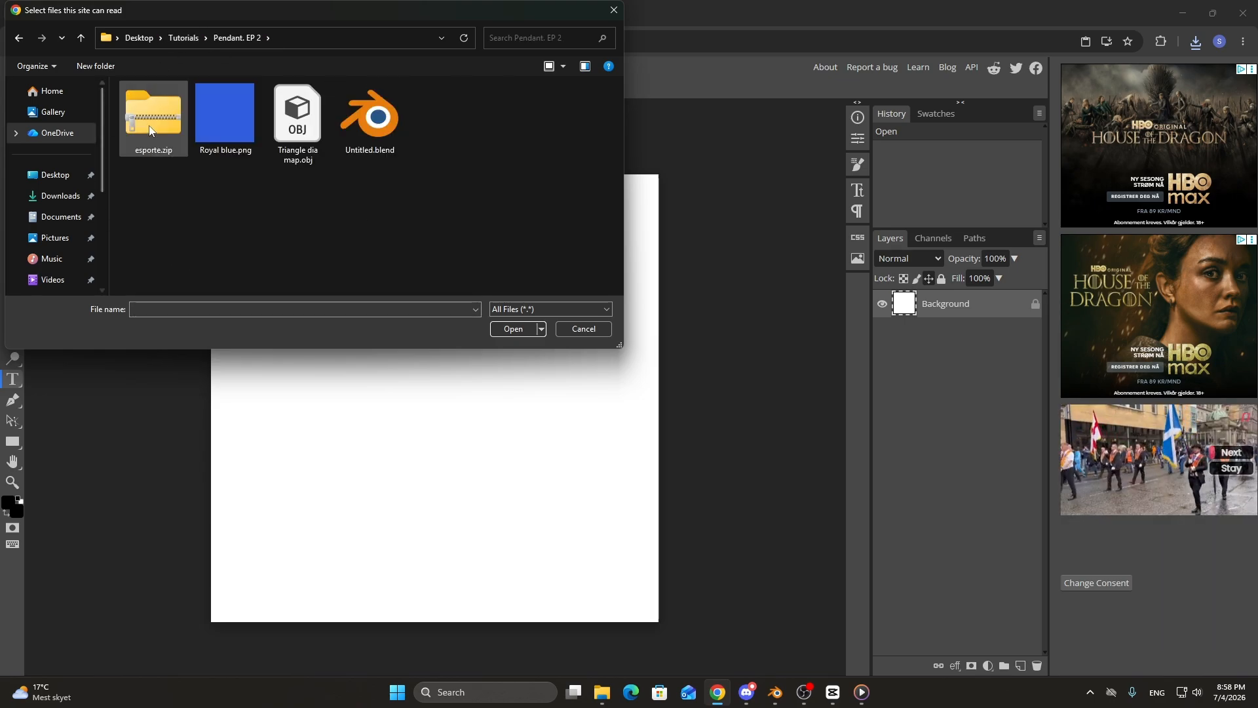
pyautogui.click(55, 175)
pyautogui.scroll(2, 197, 164)
pyautogui.doubleClick(175, 146)
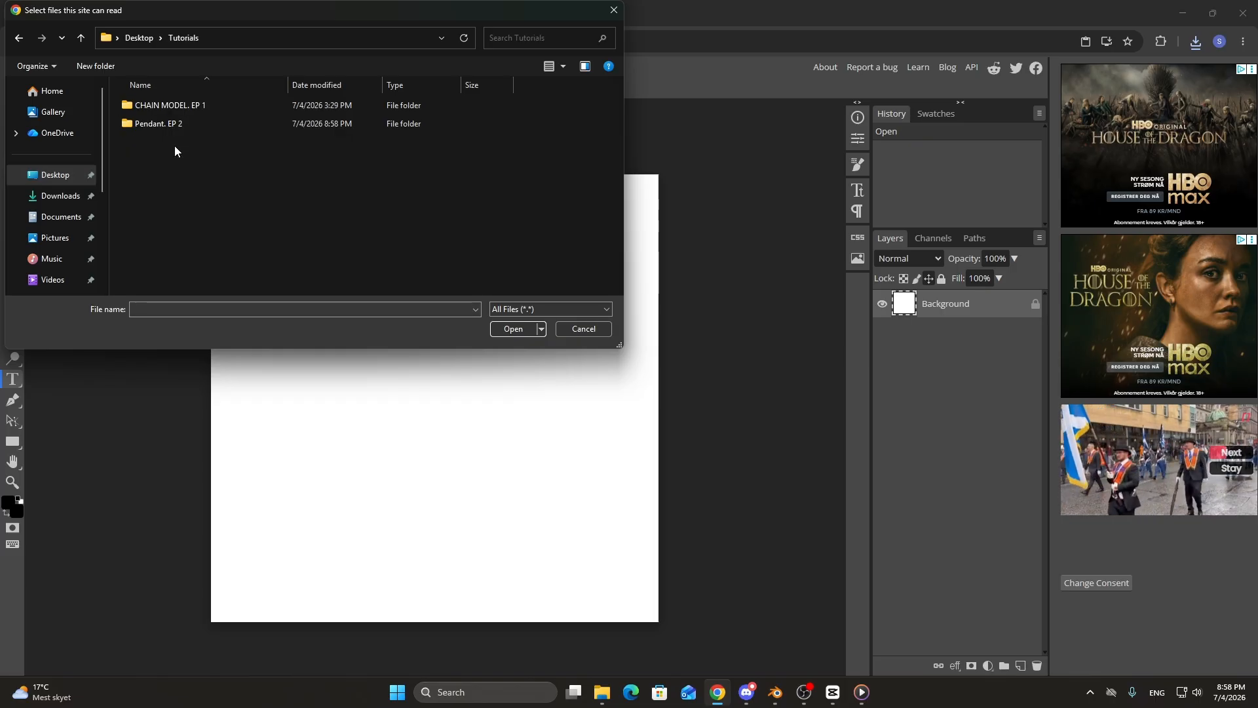
pyautogui.doubleClick(174, 123)
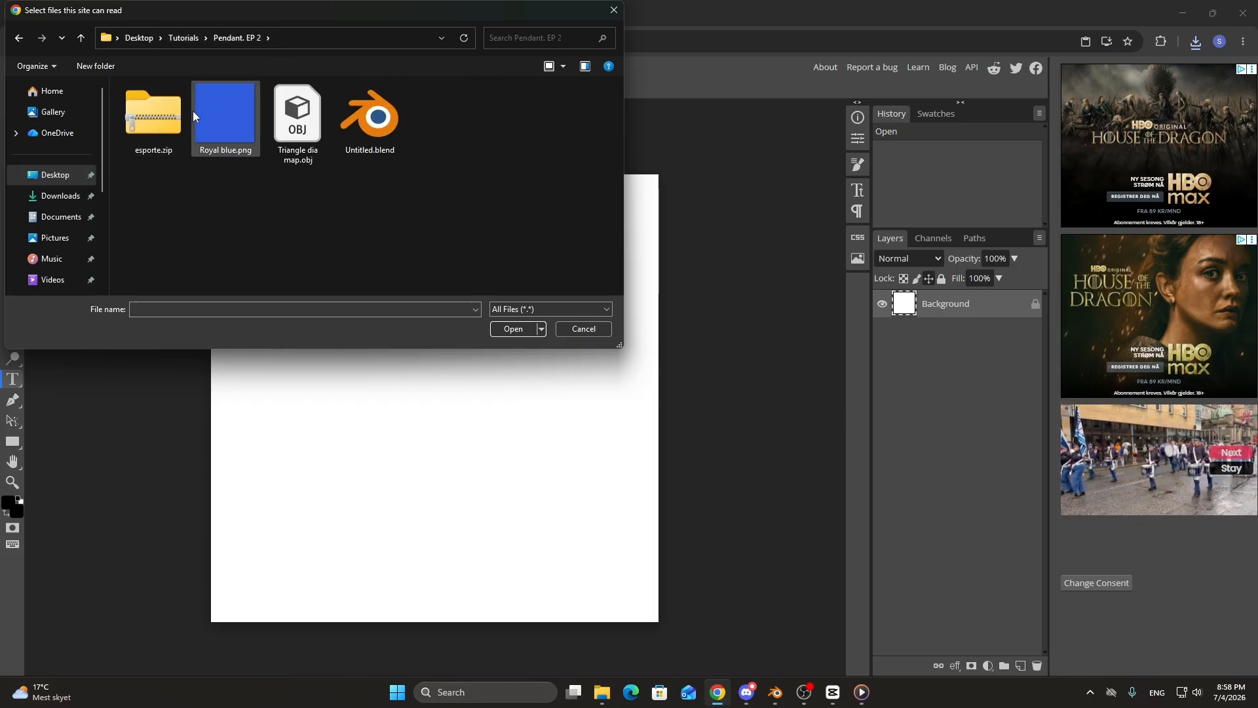
pyautogui.doubleClick(164, 109)
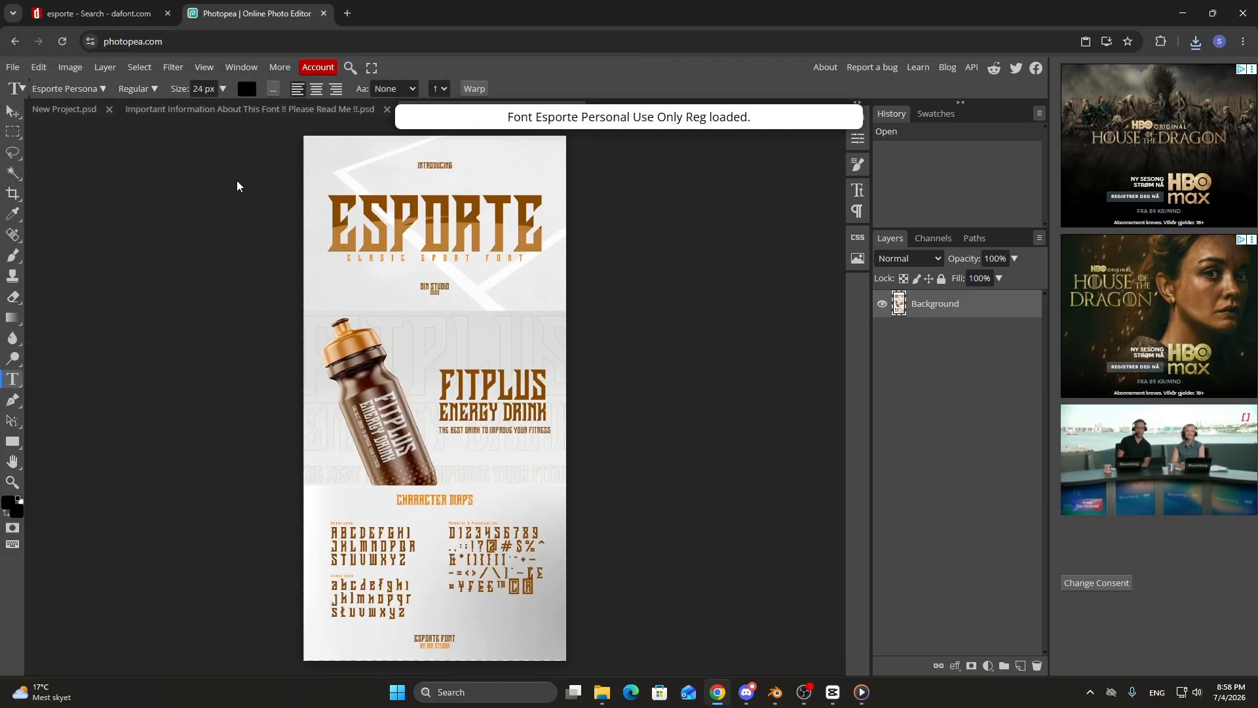
# Close the font's information document and its preview image, keeping only the new project open.
pyautogui.click(288, 108)
pyautogui.click(444, 114)
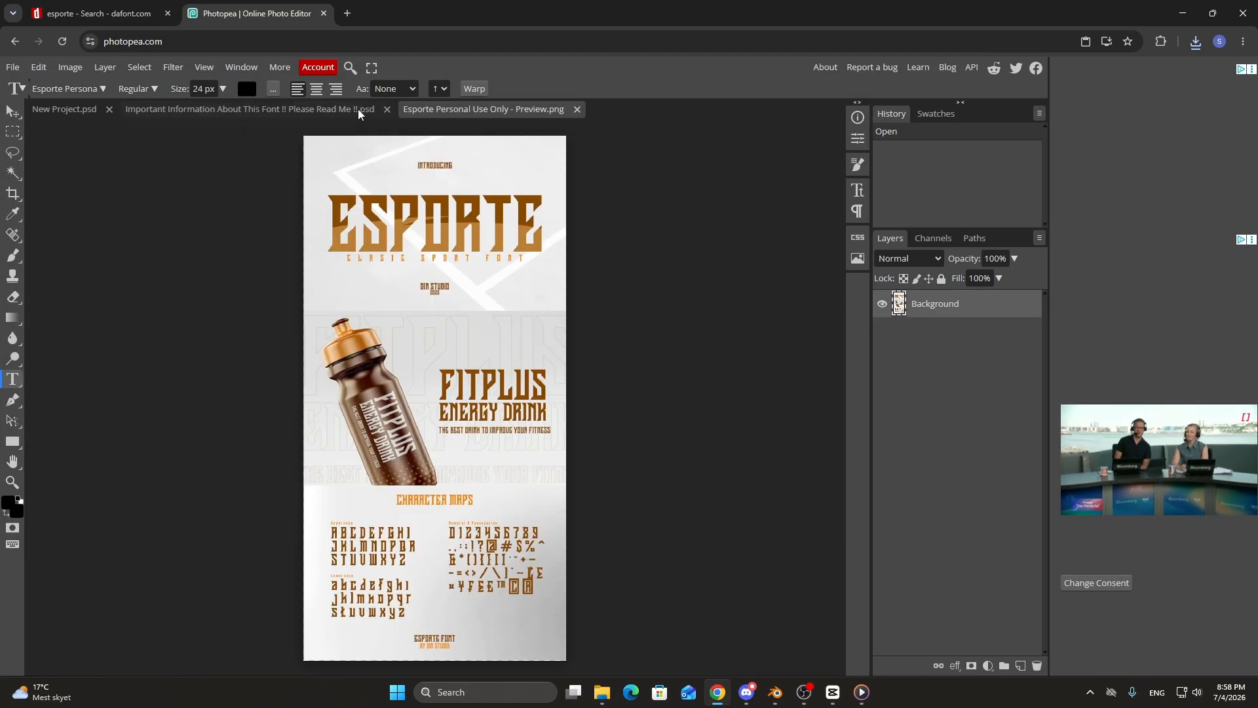
pyautogui.click(360, 112)
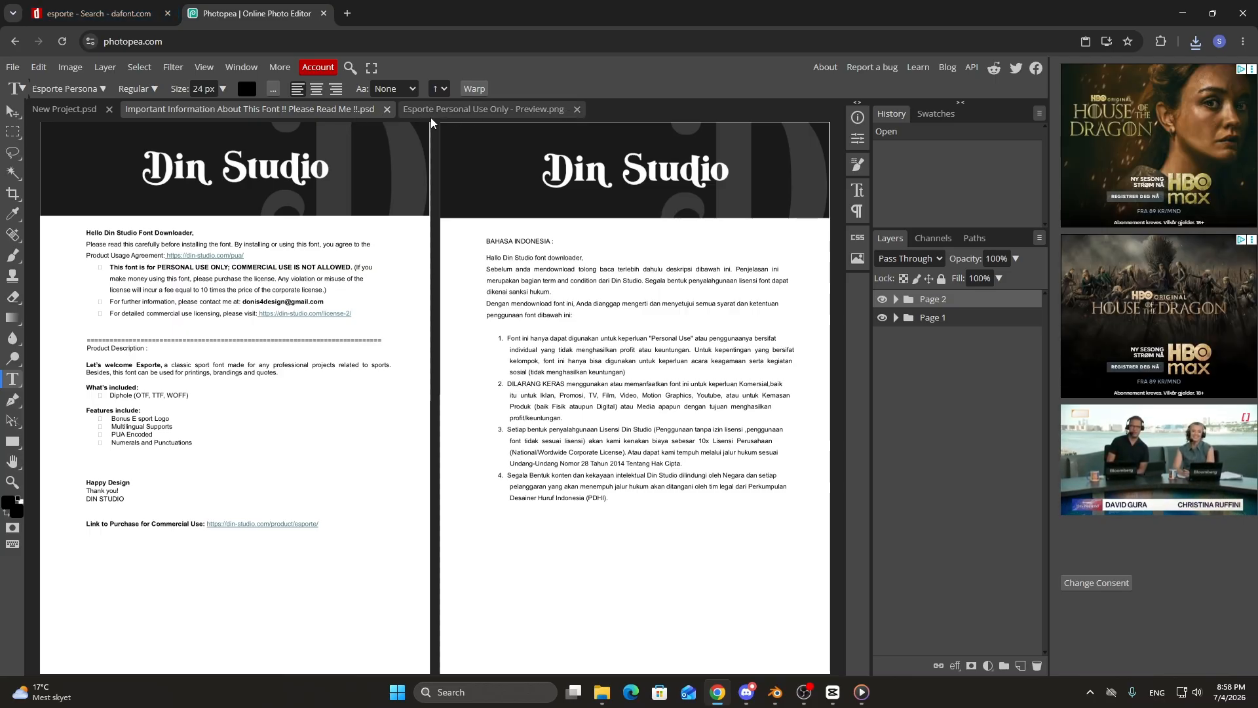
pyautogui.click(387, 110)
pyautogui.click(299, 109)
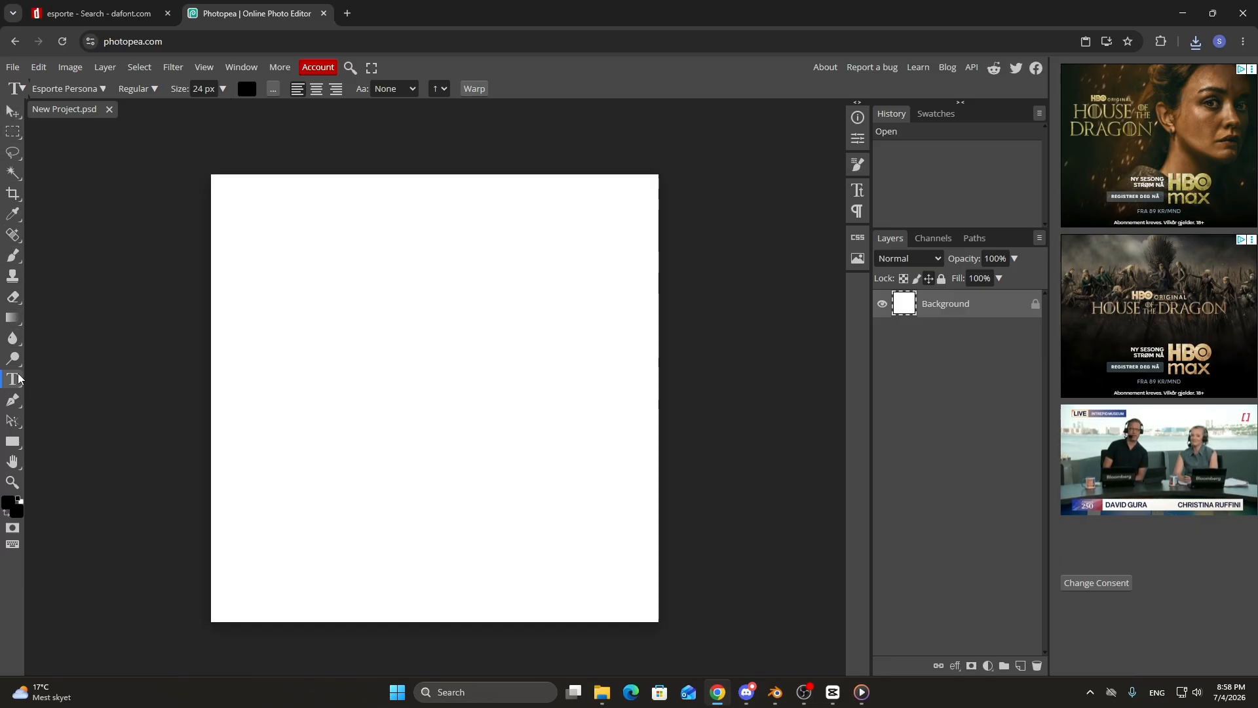
# Search the font list for "espo" and choose the Esporte Personal Use Only font.
pyautogui.click(69, 88)
pyautogui.click(88, 180)
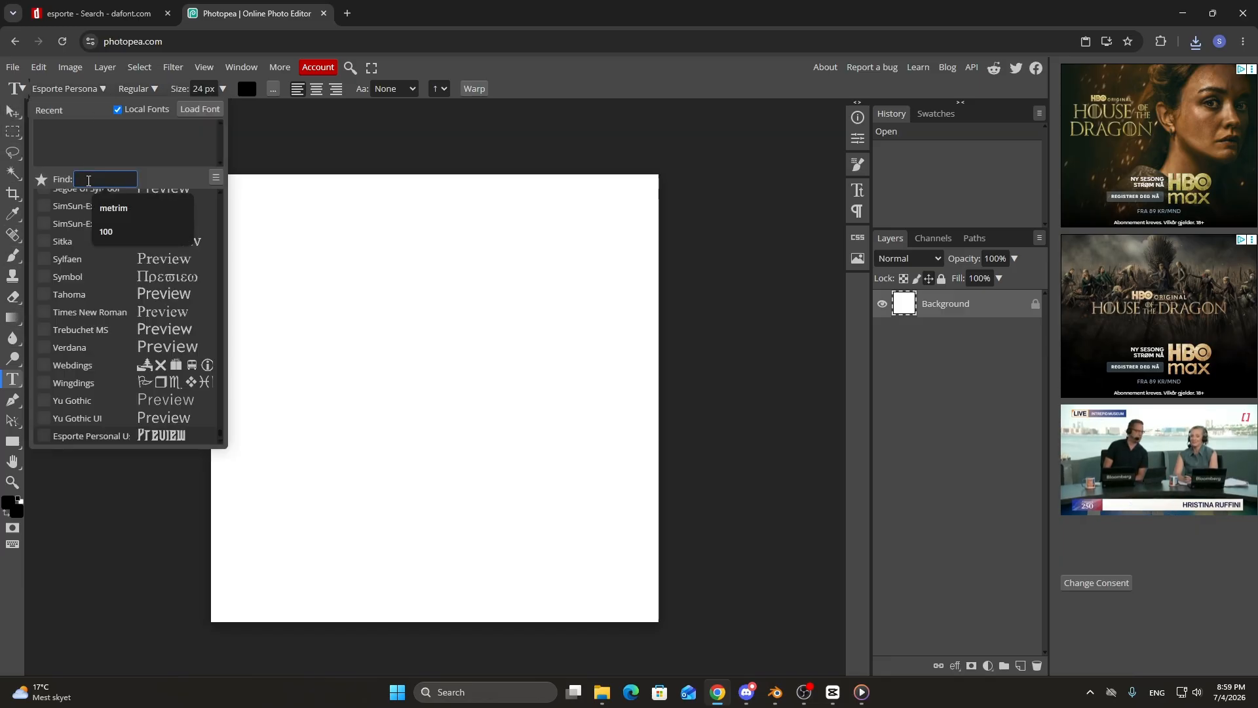
pyautogui.write('espo')
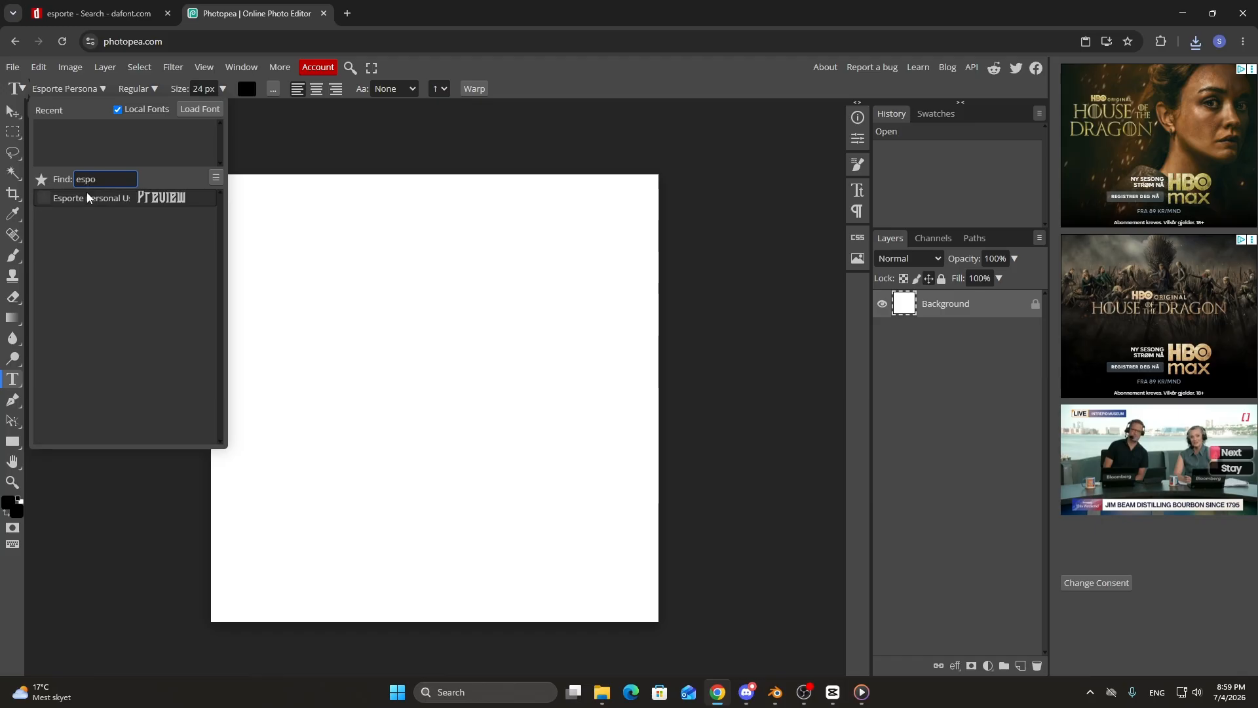
pyautogui.click(88, 197)
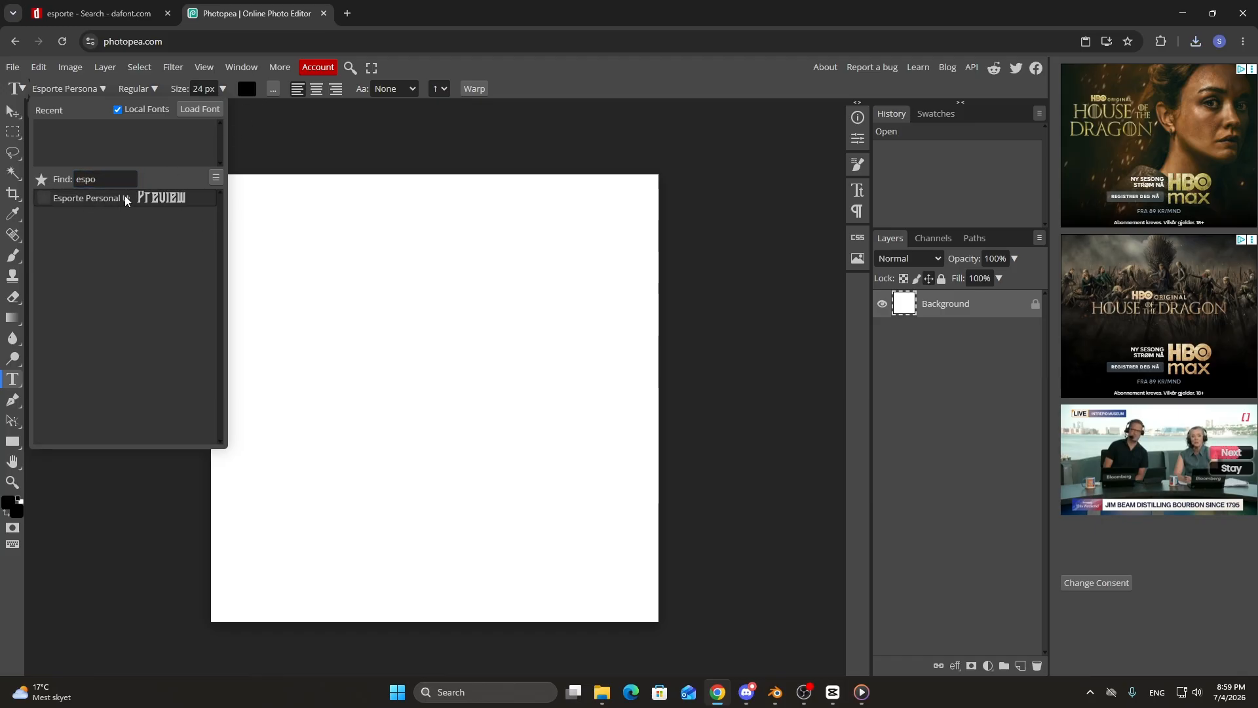
# Set the text size to 150 px and delete the empty text layer placed outside the canvas.
pyautogui.click(283, 132)
pyautogui.click(220, 89)
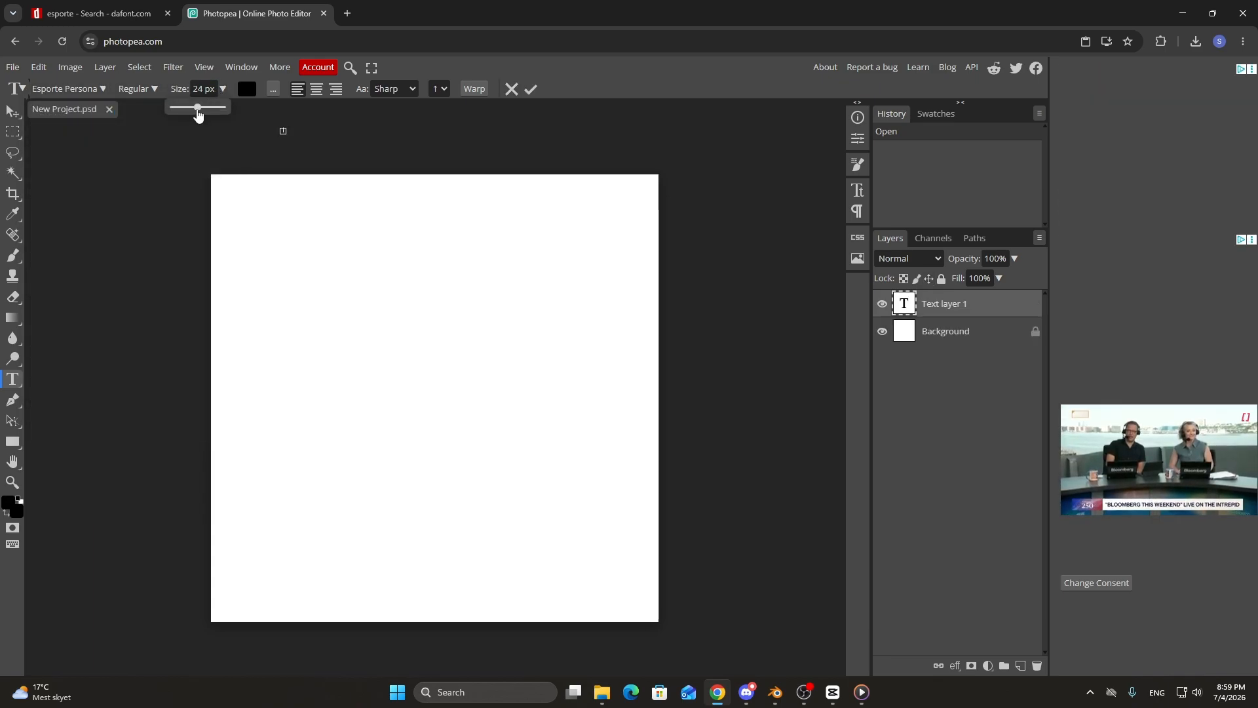
pyautogui.moveTo(197, 114); pyautogui.dragTo(282, 126)
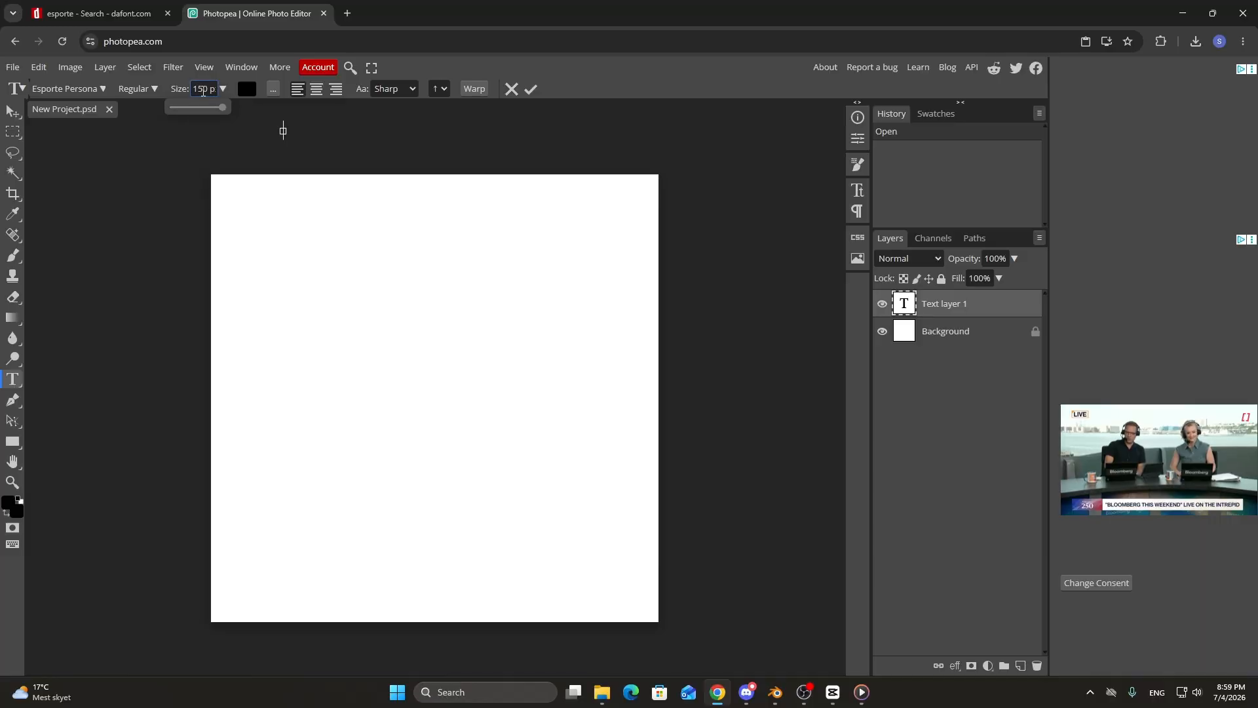
pyautogui.click(985, 306)
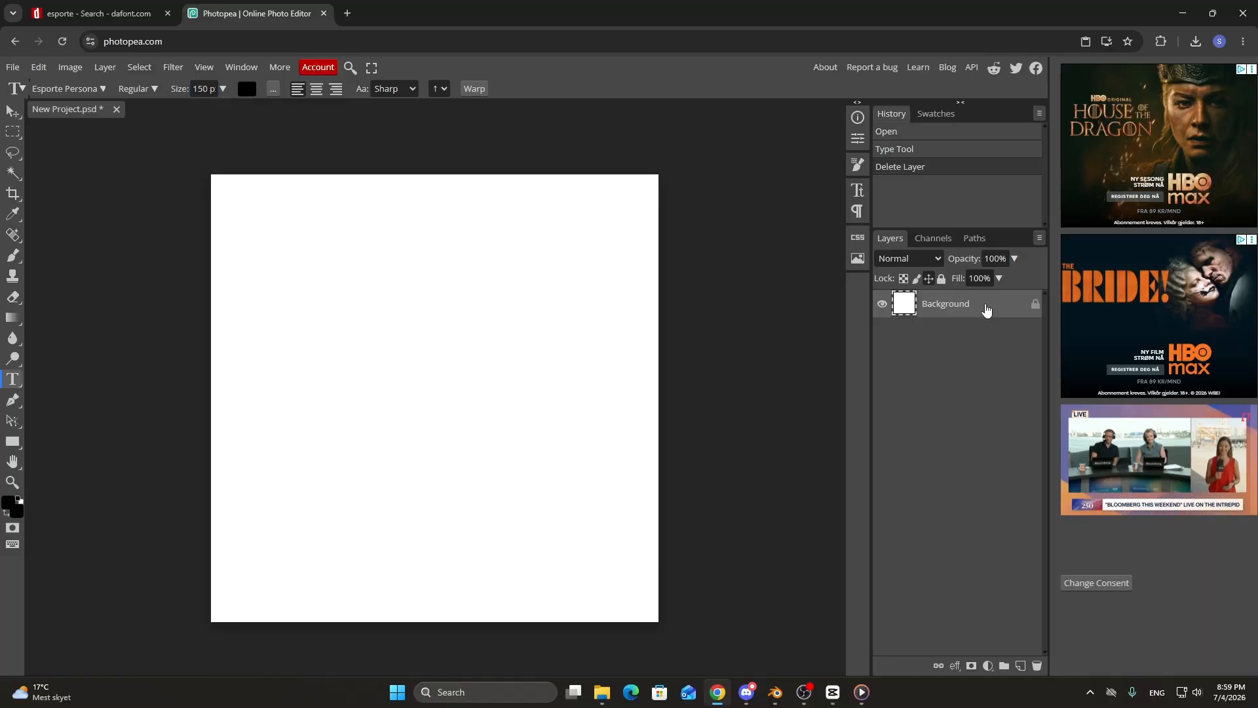
# Add the text "ABUG" to the canvas and move it up to the horizontal centre near the upper edge.
pyautogui.click(412, 287)
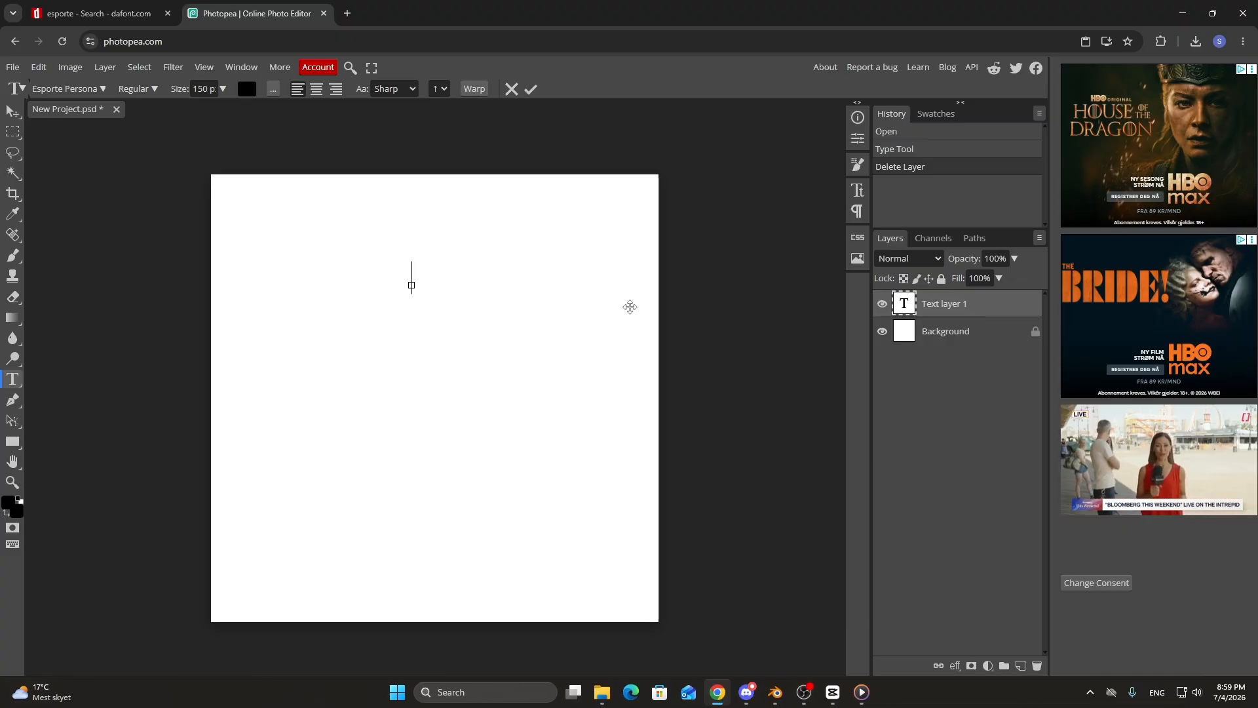
pyautogui.write('ABUG')
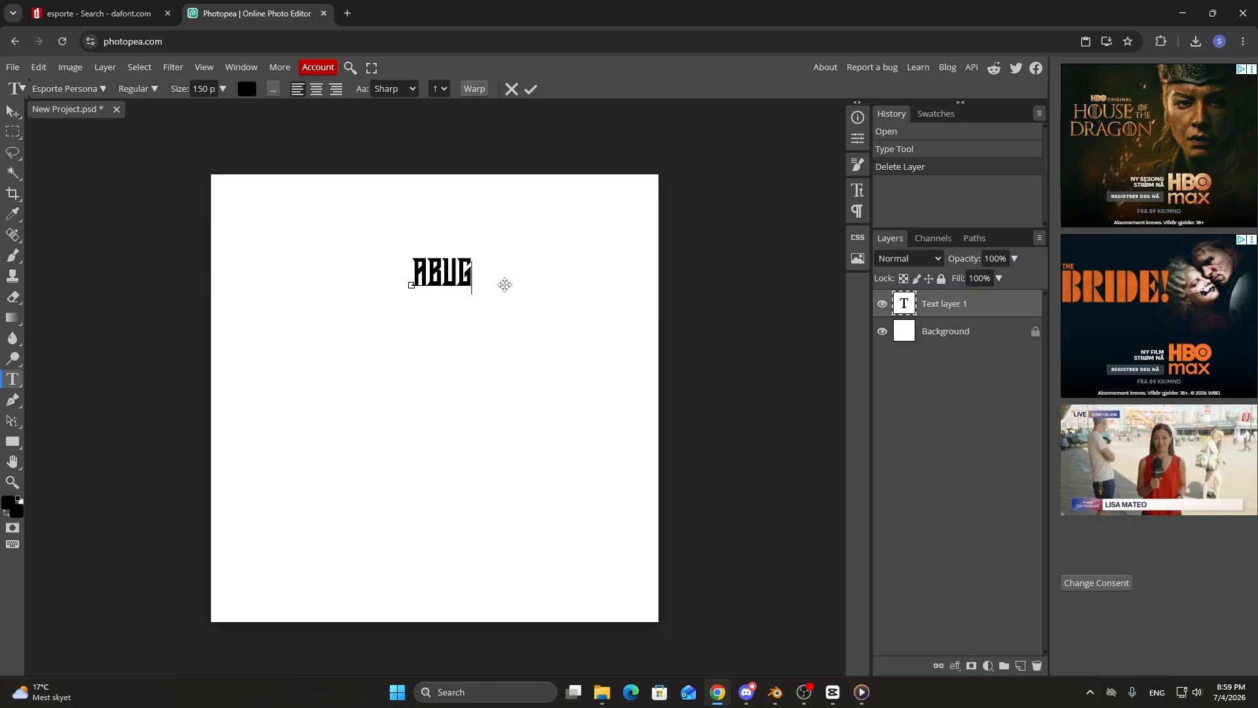
pyautogui.click(13, 113)
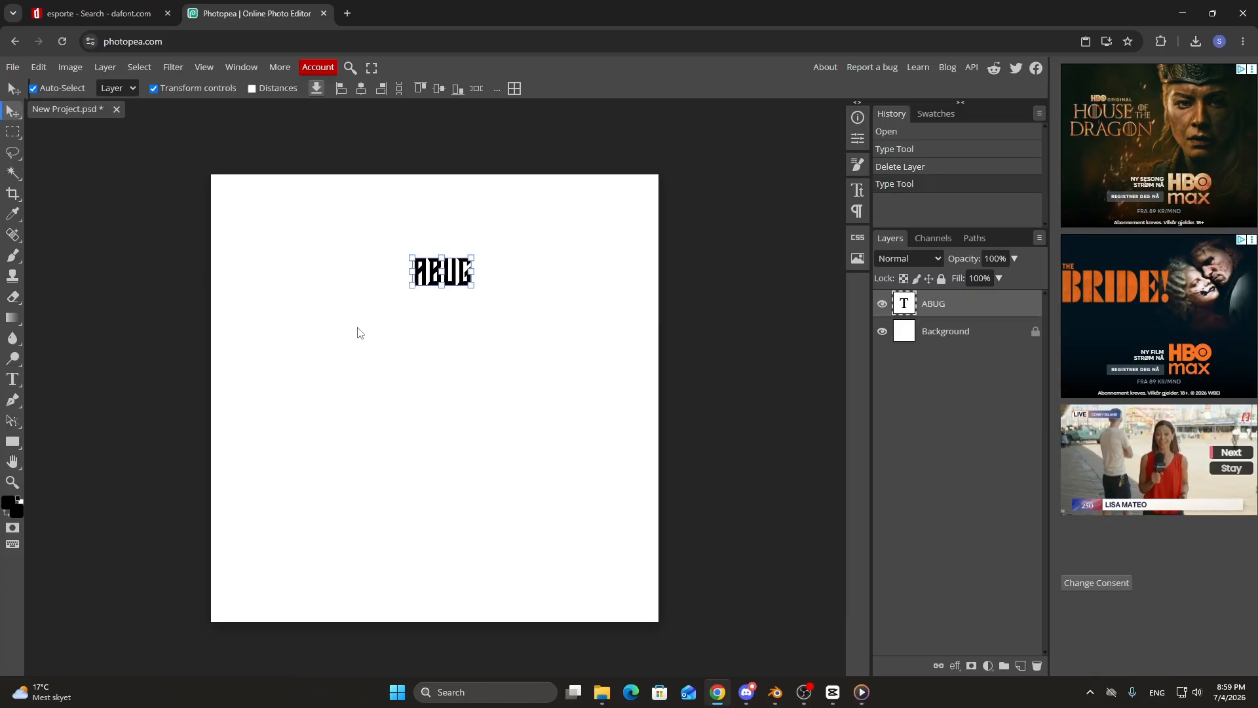
pyautogui.moveTo(464, 276); pyautogui.dragTo(452, 236)
pyautogui.doubleClick(453, 234)
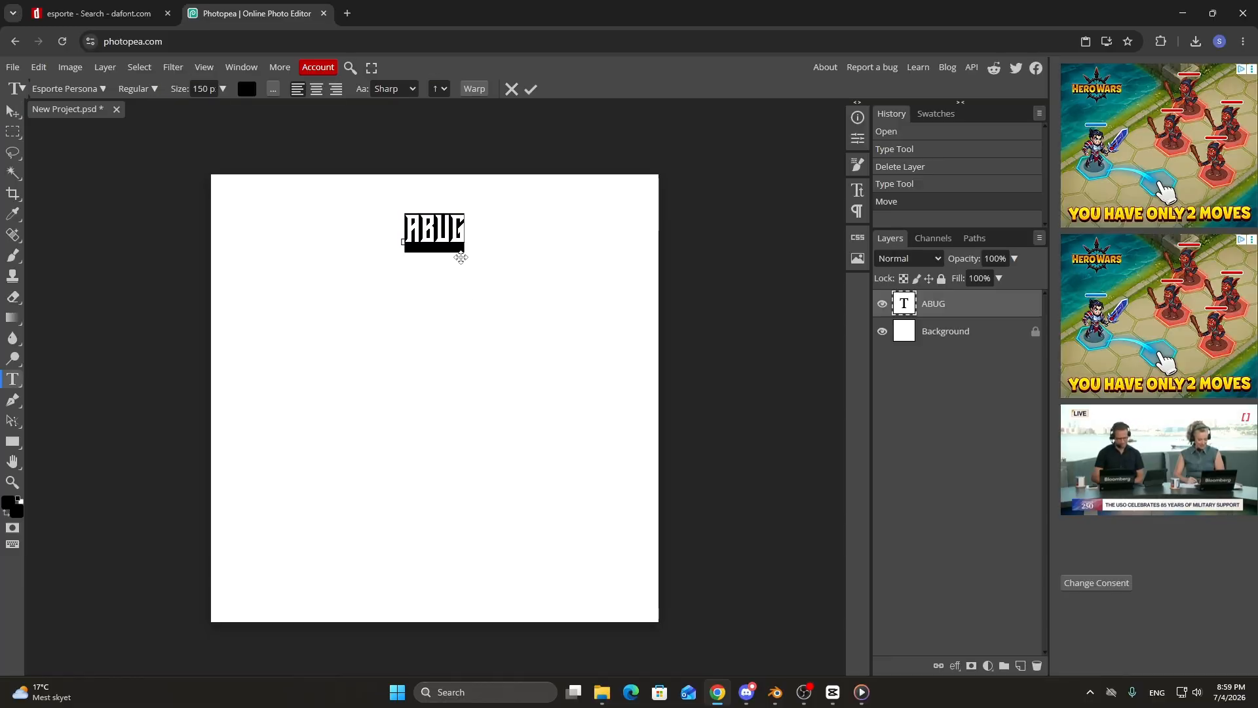
pyautogui.click(13, 114)
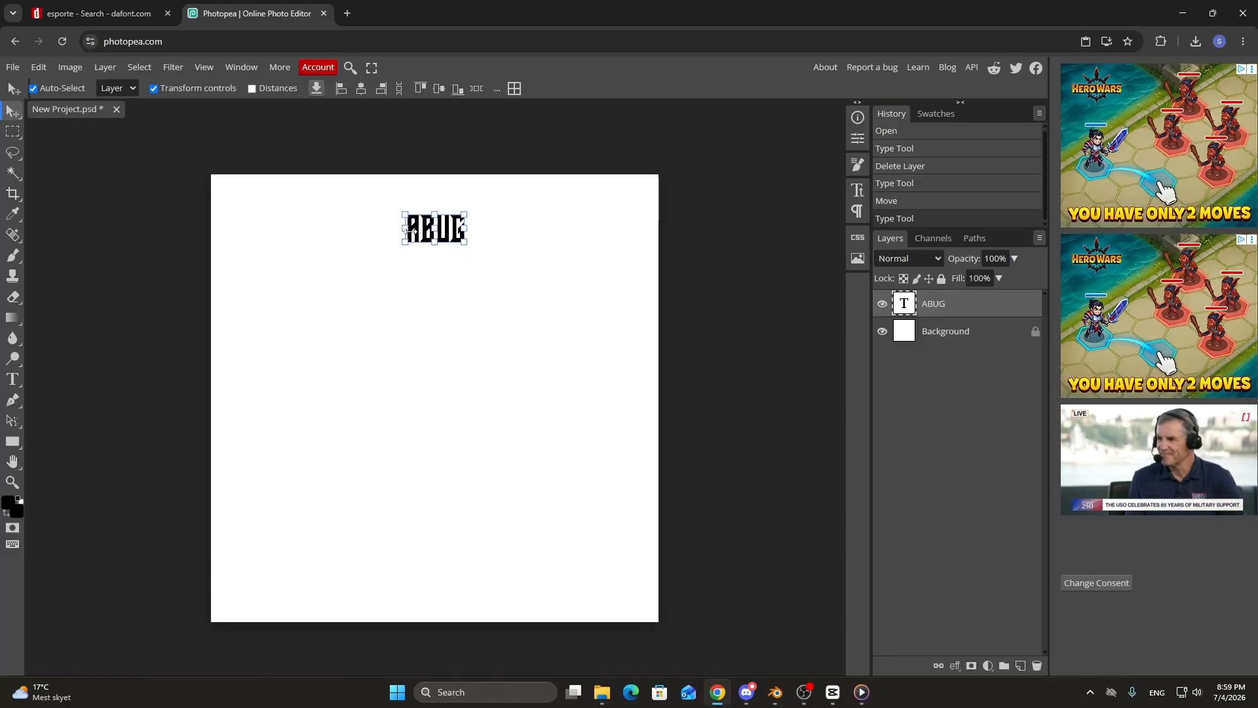
# Nudge the "ABUG" text slightly down and duplicate it four times, spacing the copies evenly in a column below the original.
pyautogui.moveTo(454, 236); pyautogui.dragTo(454, 239)
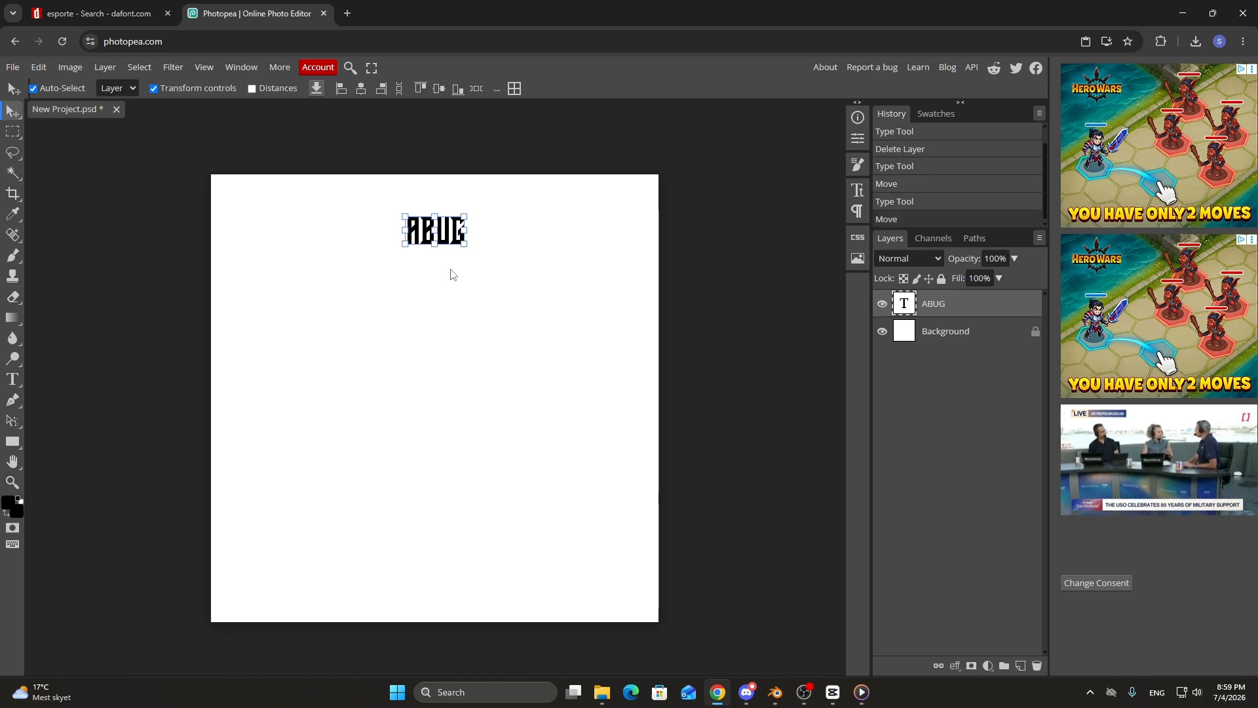
pyautogui.hotkey('ctrl', 'j')
pyautogui.moveTo(443, 237); pyautogui.dragTo(441, 498)
pyautogui.hotkey('ctrl', 'j')
pyautogui.hotkey('ctrl', 'j')
pyautogui.hotkey('ctrl', 'j')
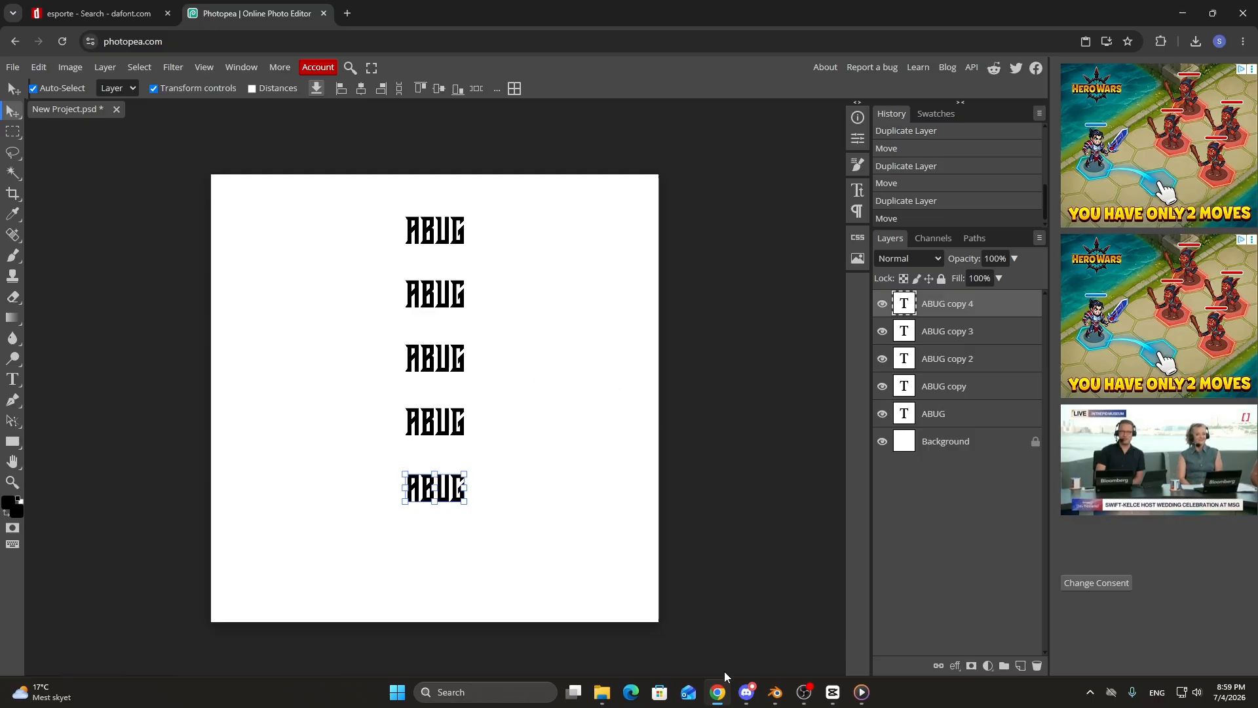
# Add a black outside stroke to the original ABUG text layer and set its size to 1 px.
pyautogui.doubleClick(959, 415)
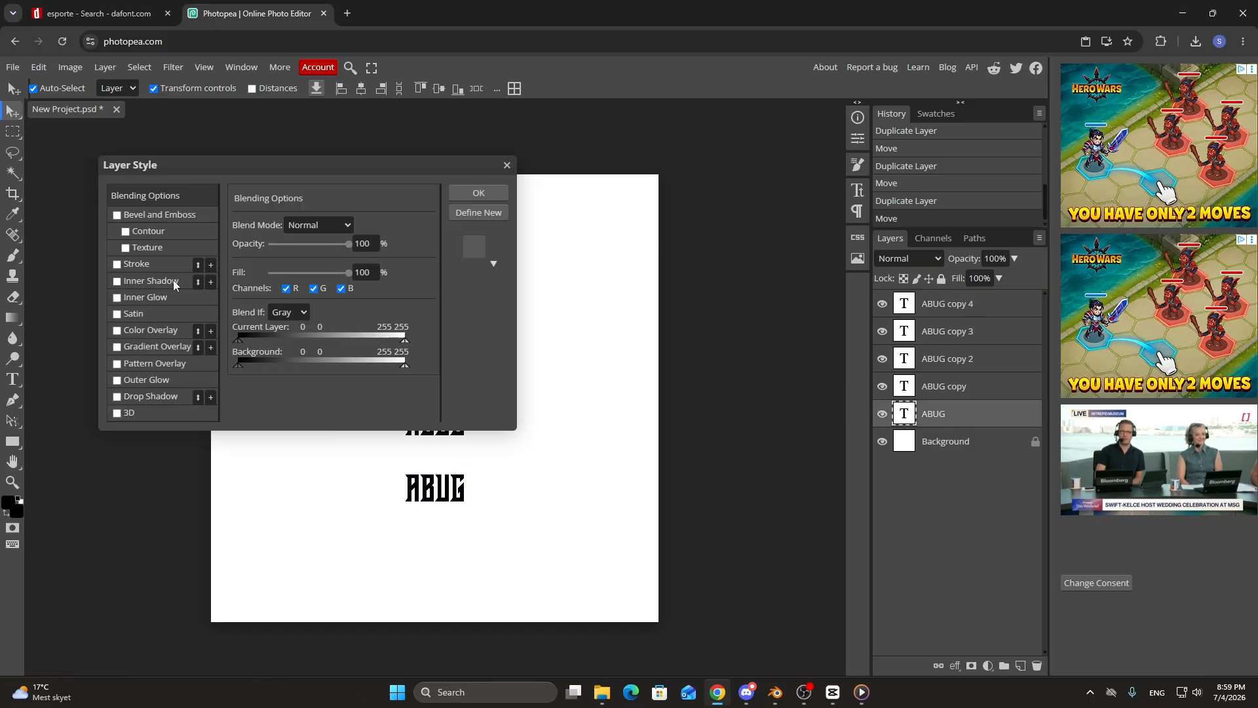
pyautogui.click(136, 263)
pyautogui.click(367, 227)
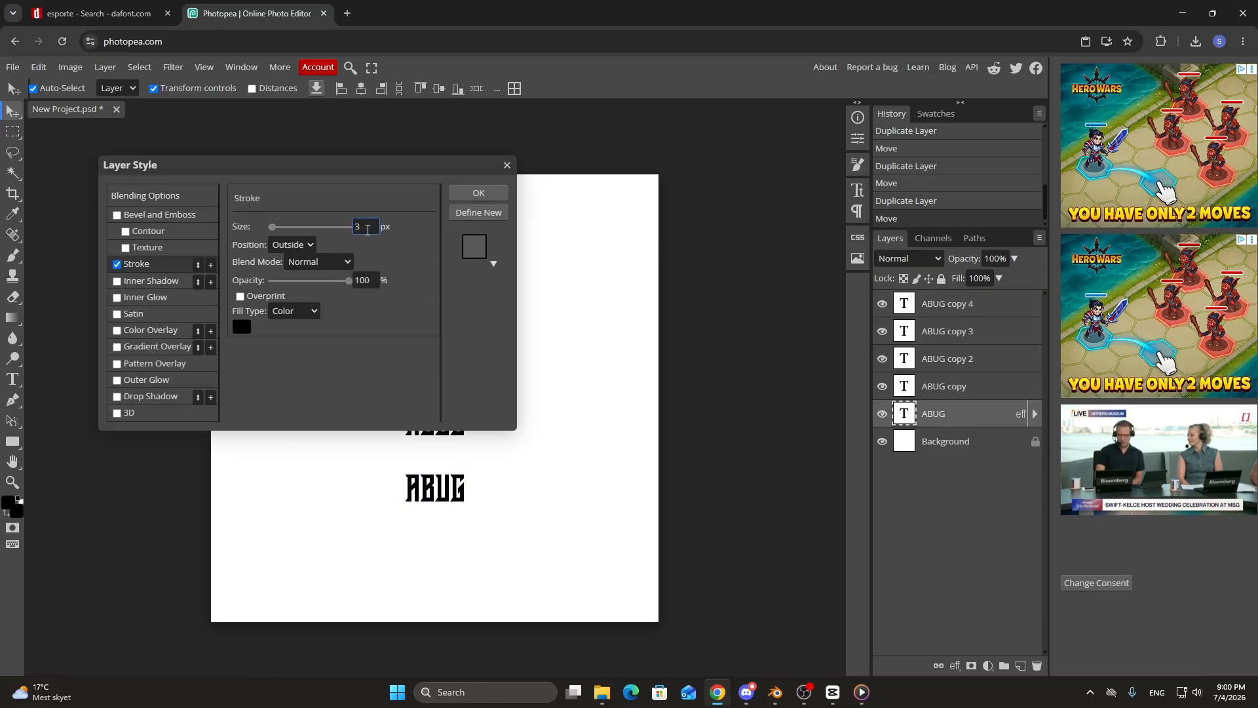
pyautogui.moveTo(368, 229); pyautogui.dragTo(352, 227)
pyautogui.write('1')
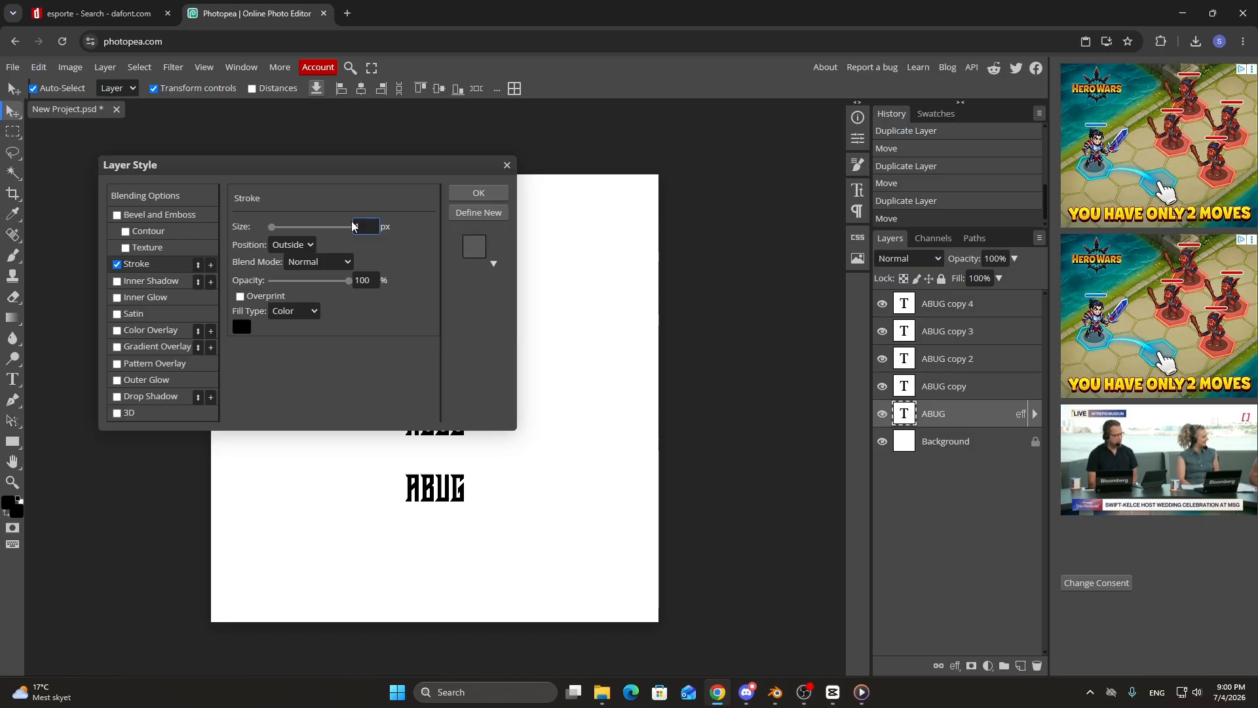
# Switch to Discord, check the stroke size list in the PENDANT TUTORIAL ASSETS thread and view the CHAIN MODEL TUTORIAL ASSETS thread.
pyautogui.click(747, 692)
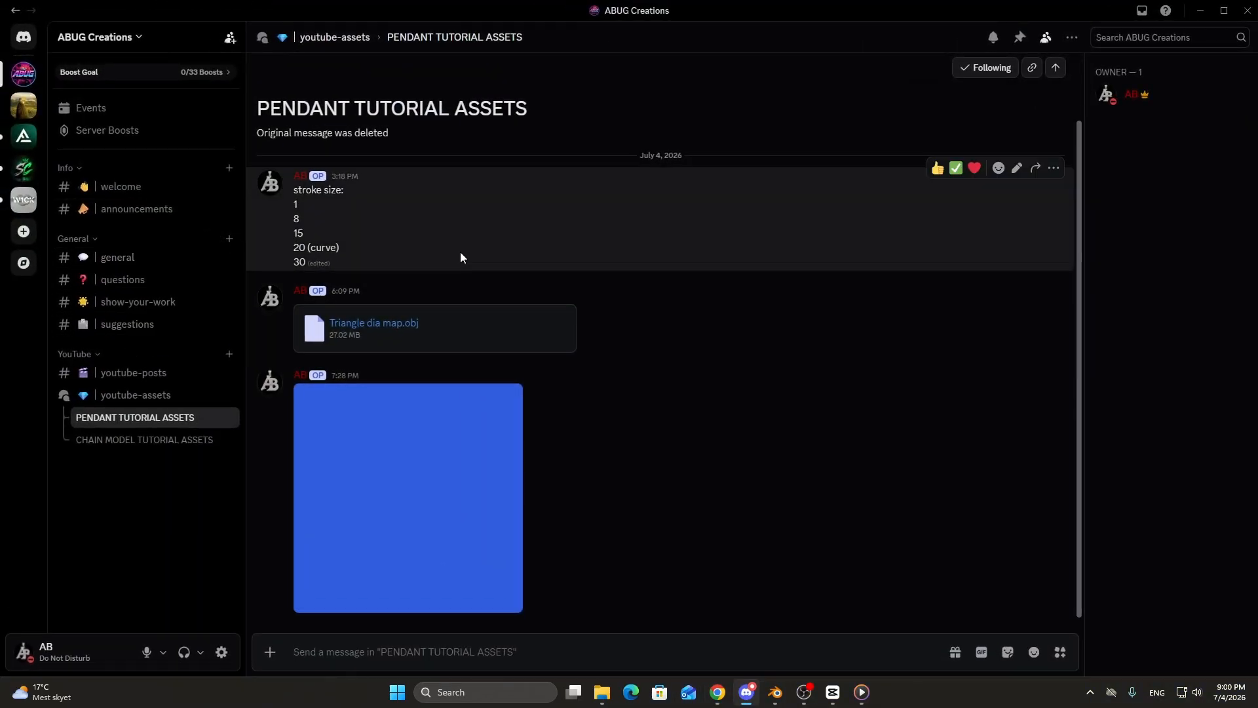
pyautogui.moveTo(348, 250); pyautogui.dragTo(348, 260)
pyautogui.click(346, 262)
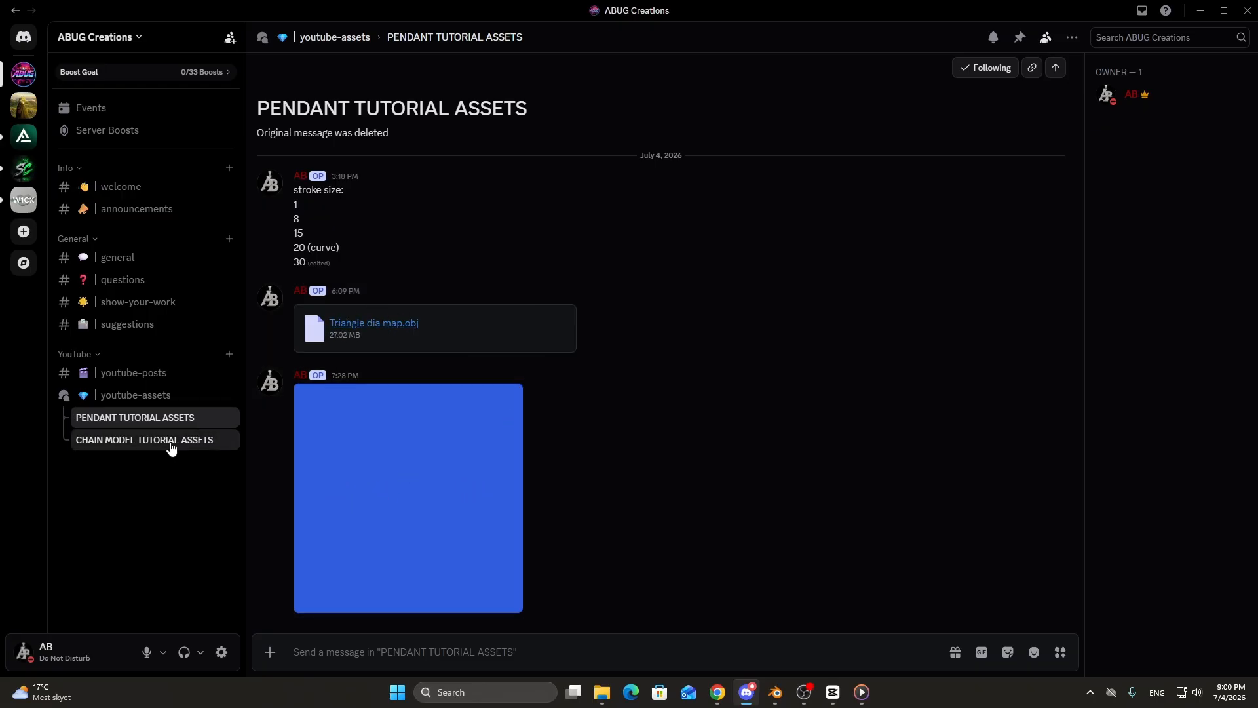
pyautogui.click(167, 441)
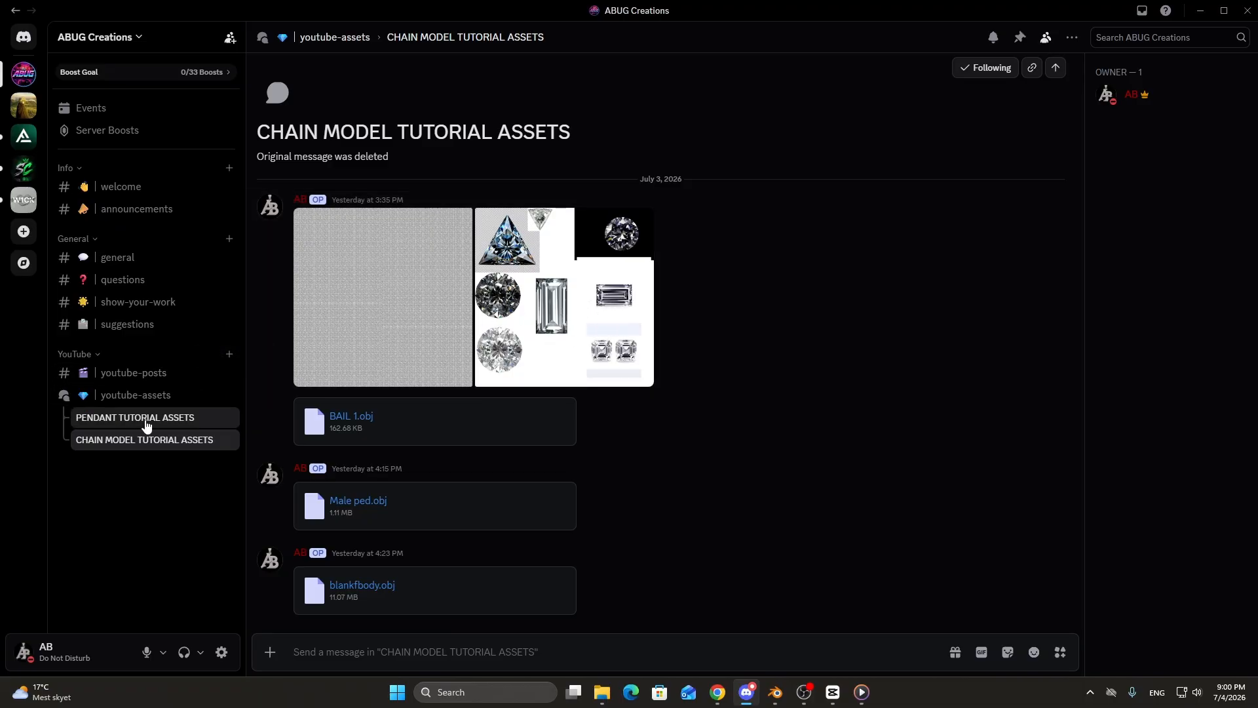
pyautogui.click(111, 417)
pyautogui.click(148, 440)
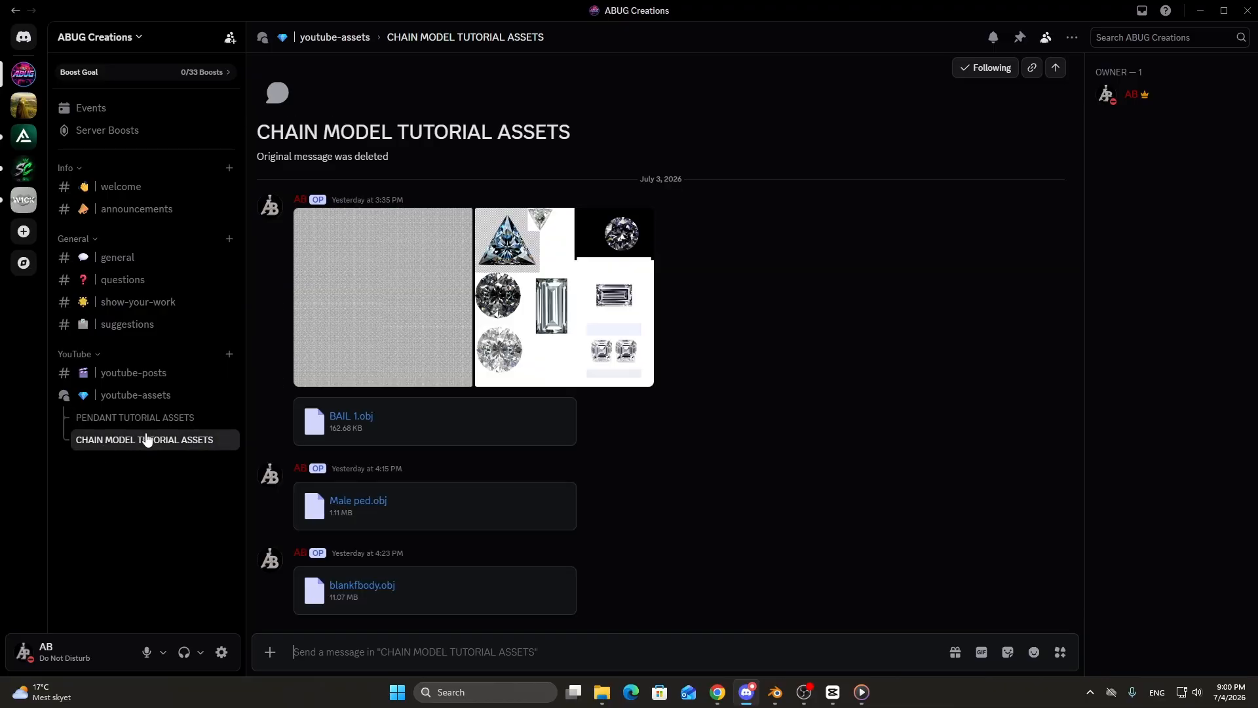
pyautogui.click(164, 417)
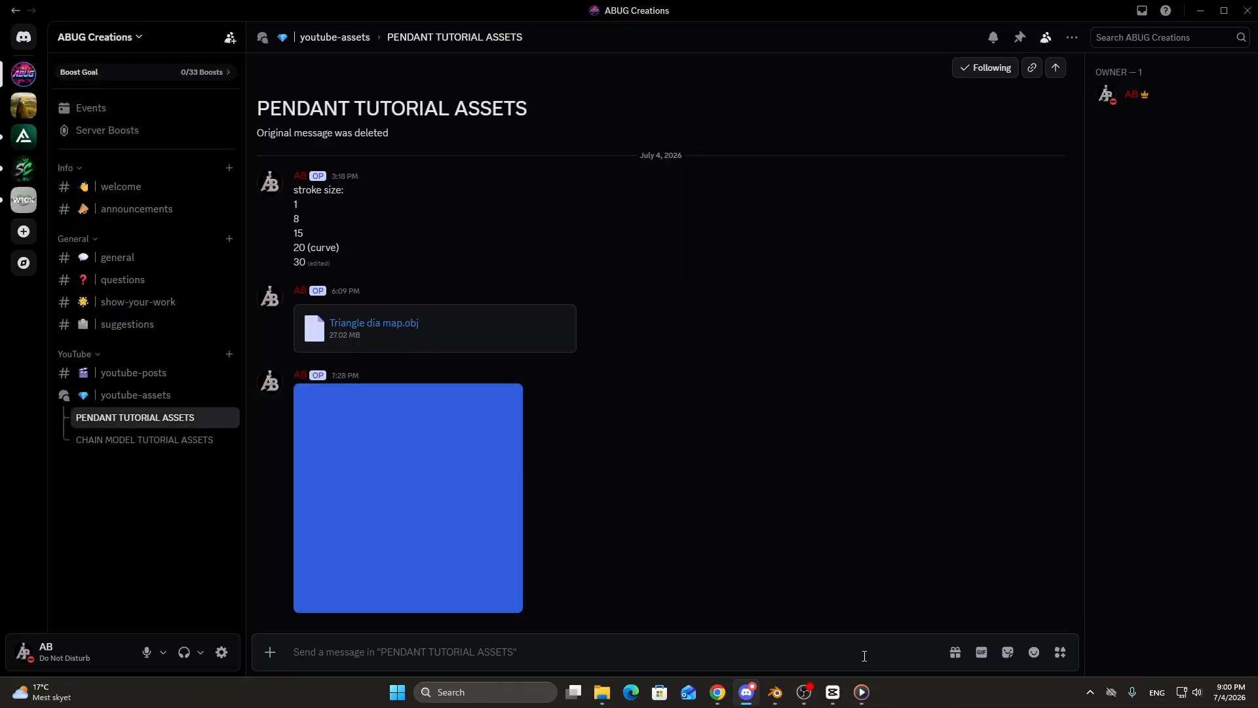
pyautogui.click(751, 693)
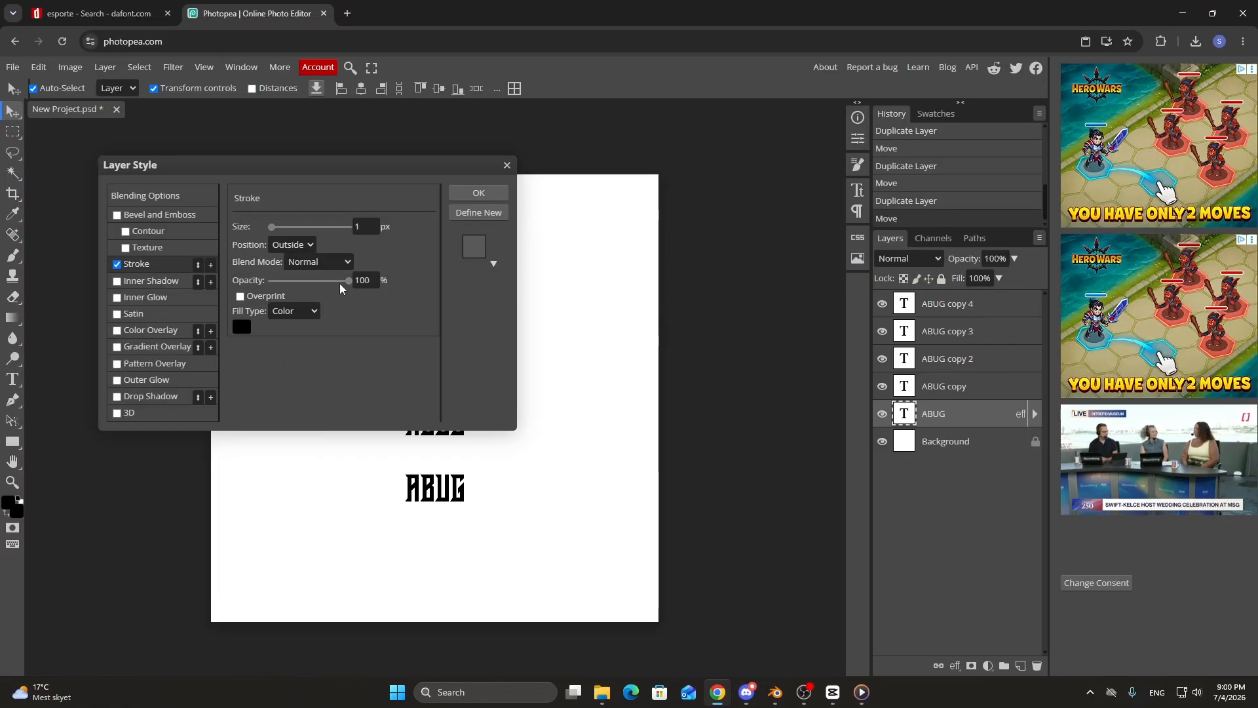
# Apply the first layer's stroke and give the ABUG copy layer an 8 px outside stroke.
pyautogui.click(486, 191)
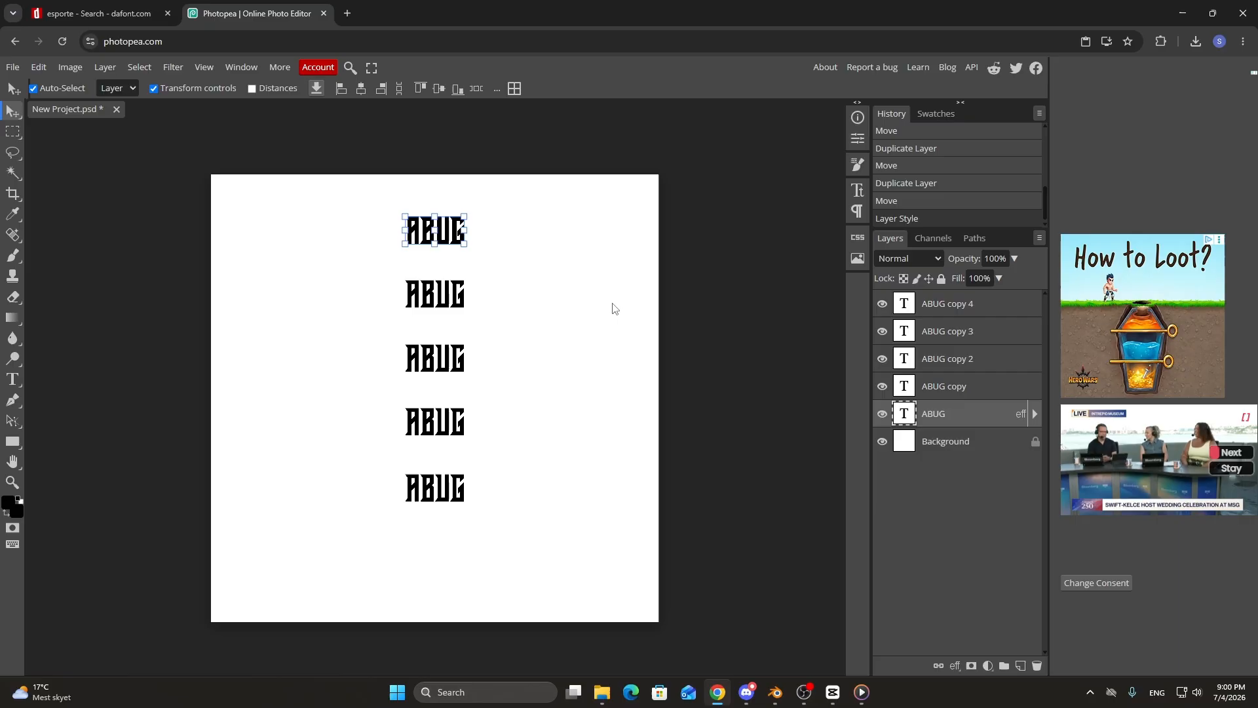
pyautogui.doubleClick(998, 391)
pyautogui.click(146, 262)
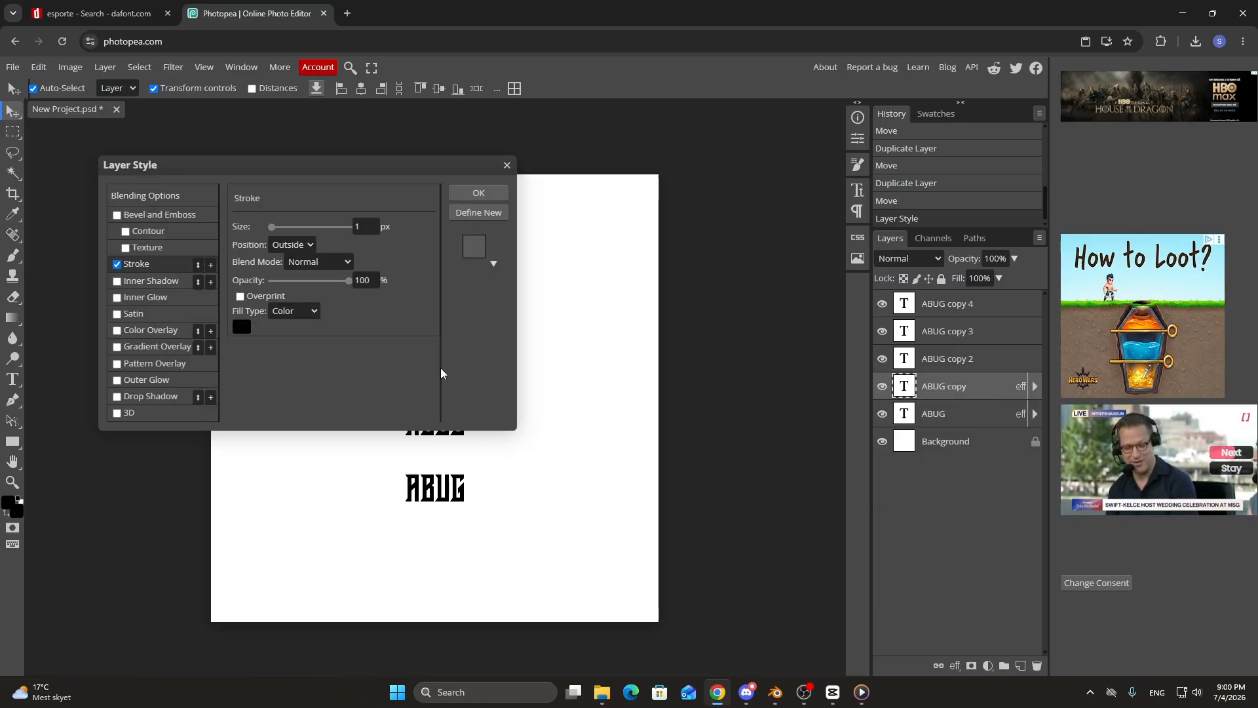
pyautogui.click(749, 695)
pyautogui.click(749, 700)
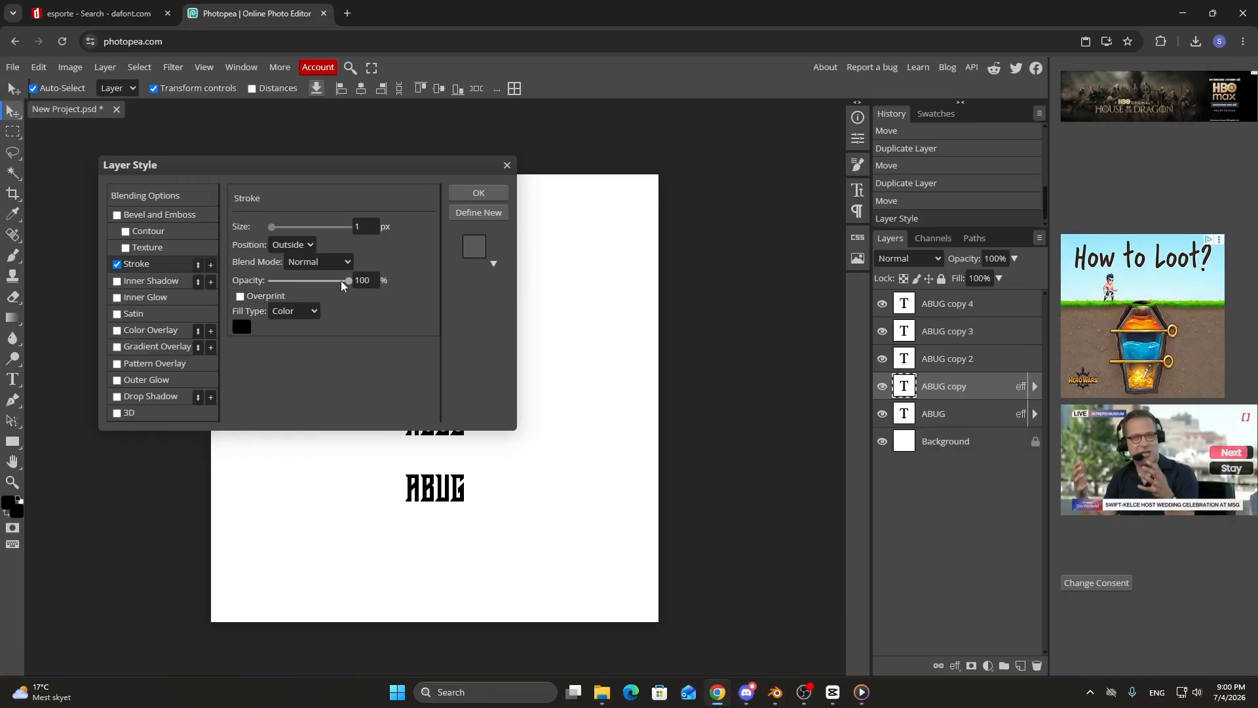
pyautogui.click(378, 225)
pyautogui.press('BackSpace')
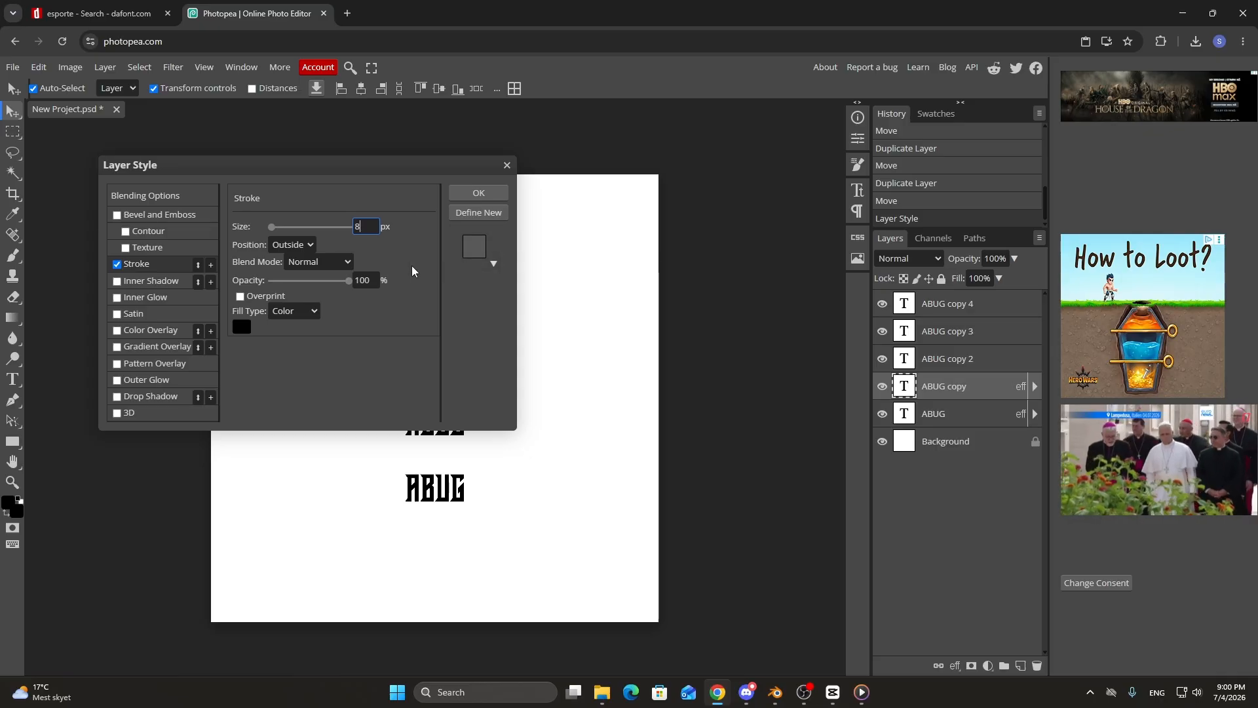
pyautogui.click(467, 192)
# Add a 15 px outside stroke to the ABUG copy 2 layer, checking the size list in Discord.
pyautogui.click(981, 360)
pyautogui.doubleClick(981, 360)
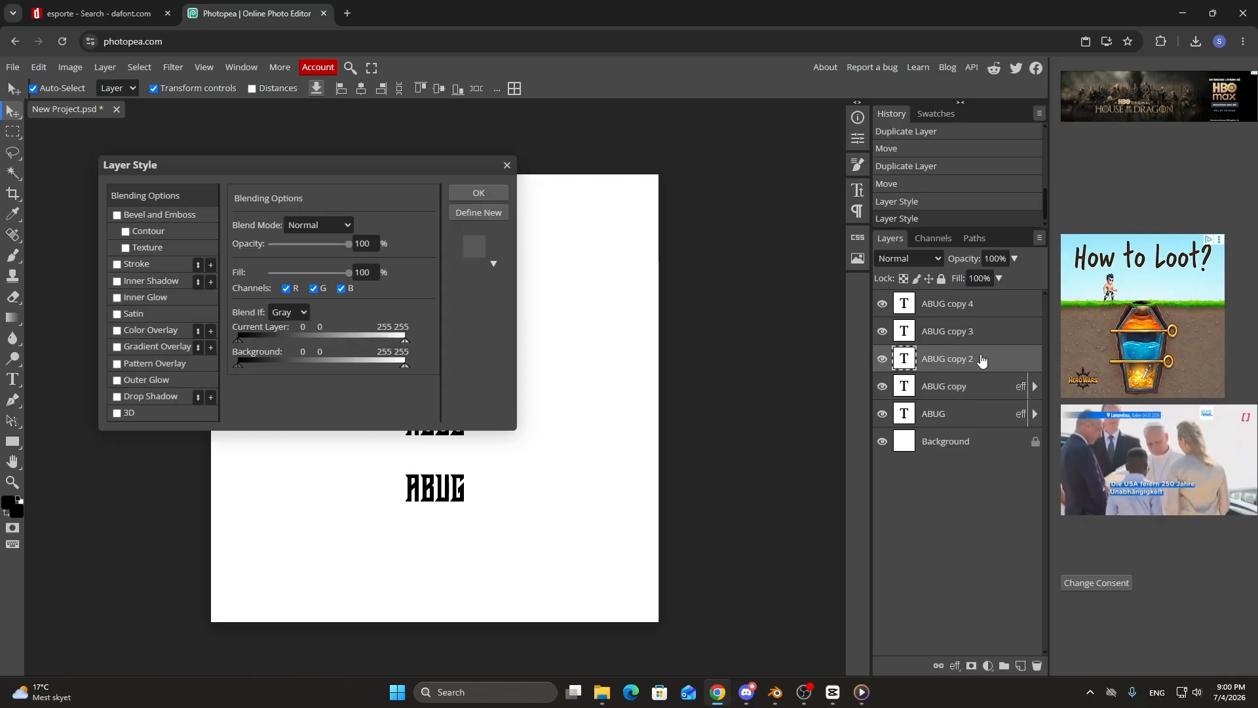
pyautogui.click(133, 265)
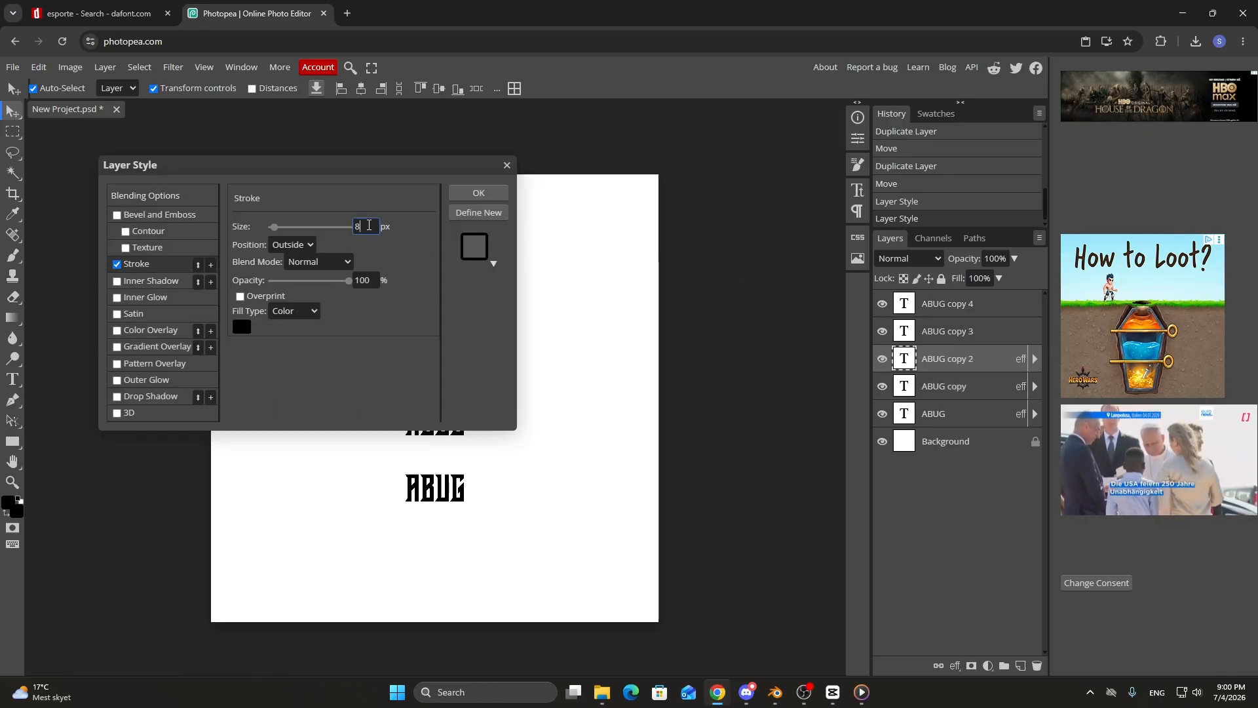
pyautogui.click(750, 696)
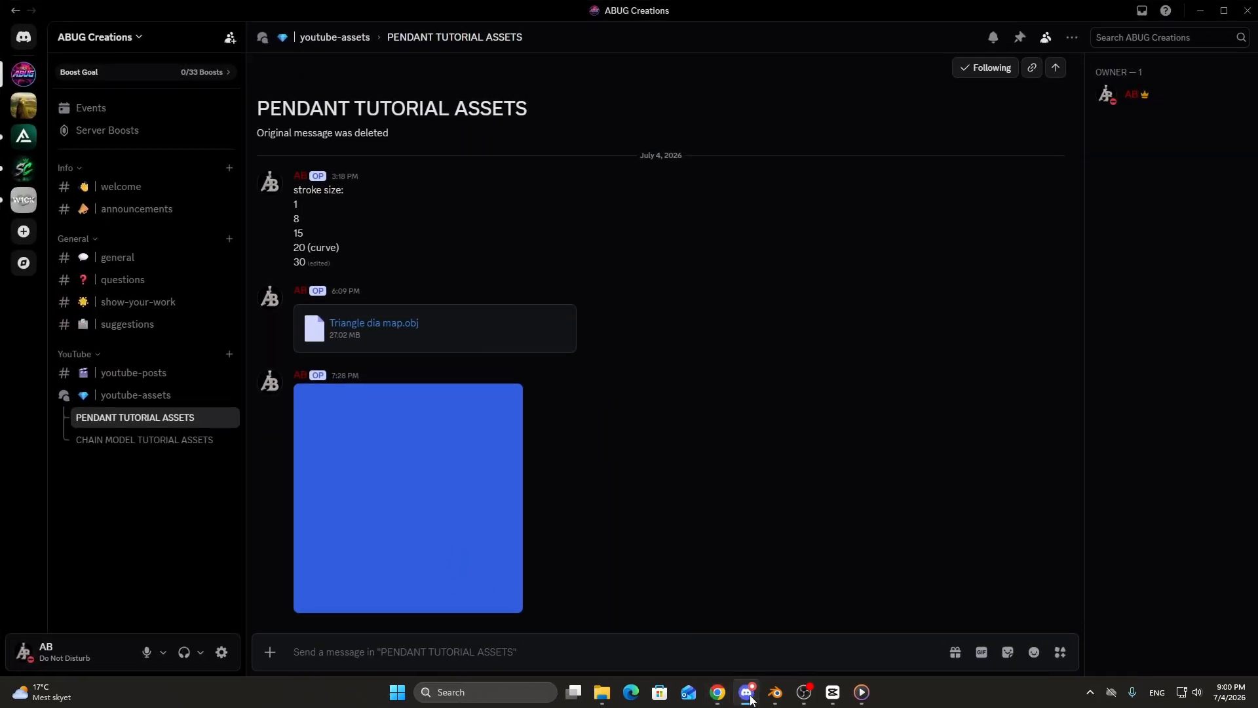
pyautogui.click(750, 697)
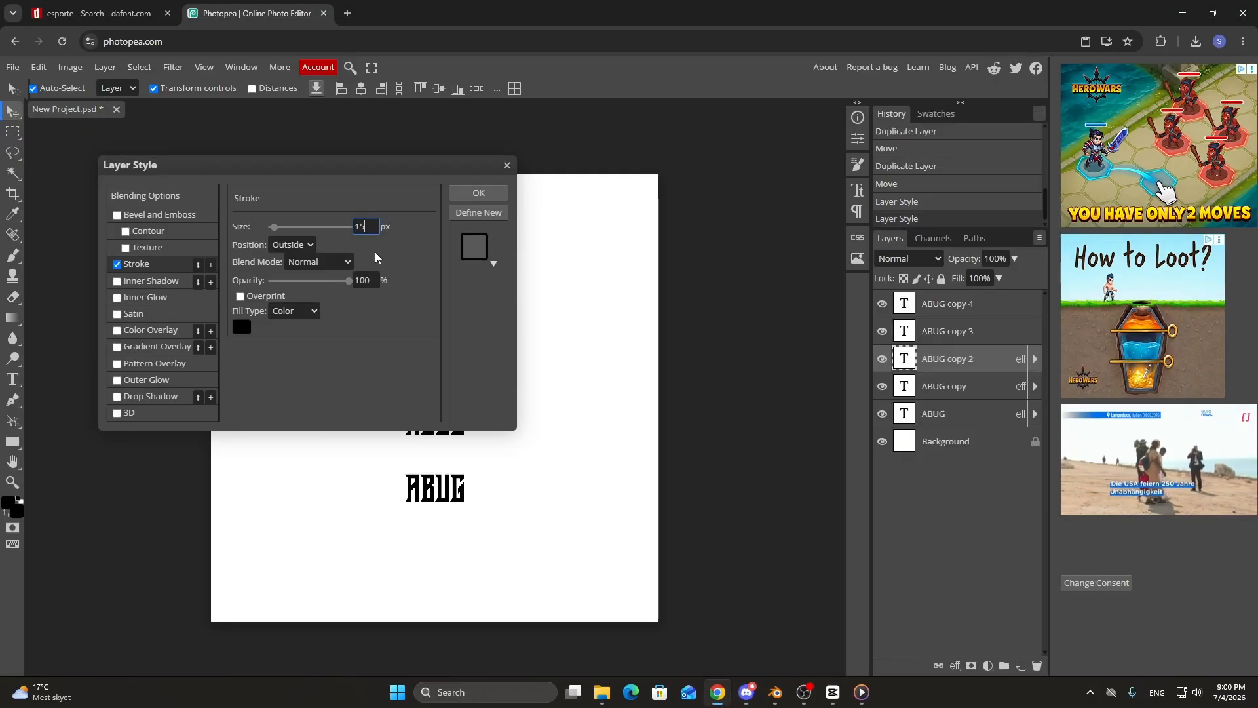
pyautogui.write('15')
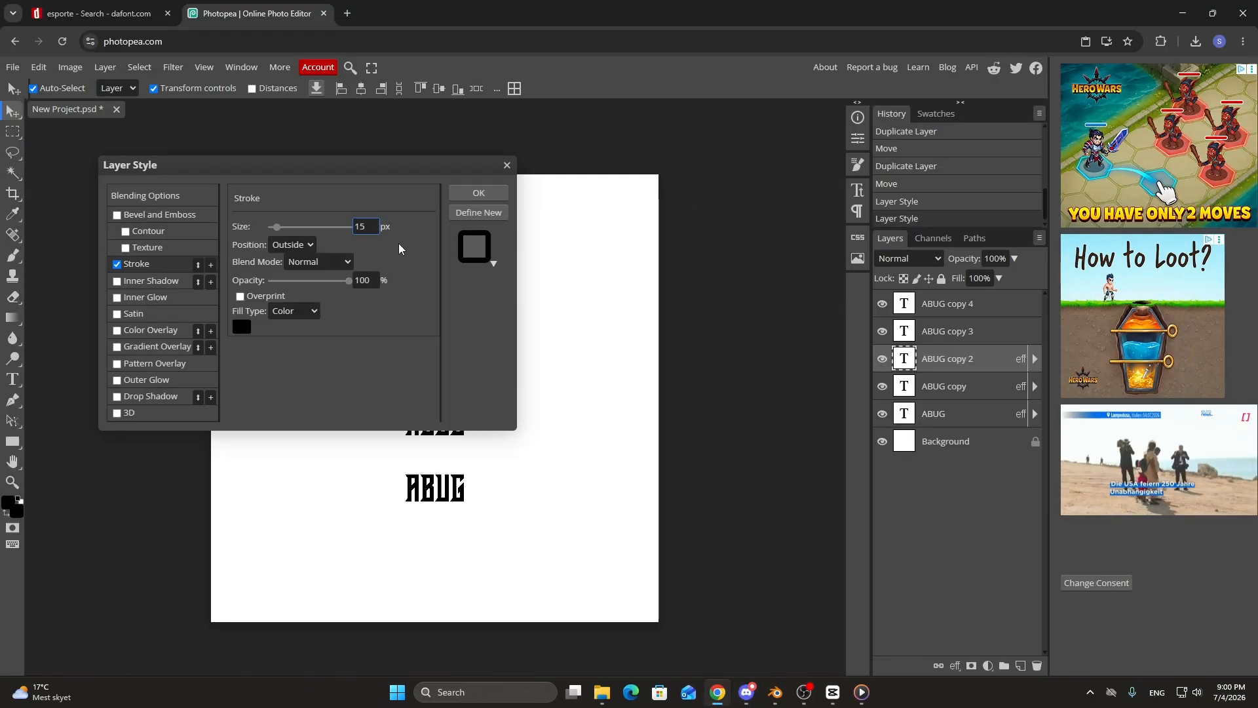
pyautogui.click(457, 192)
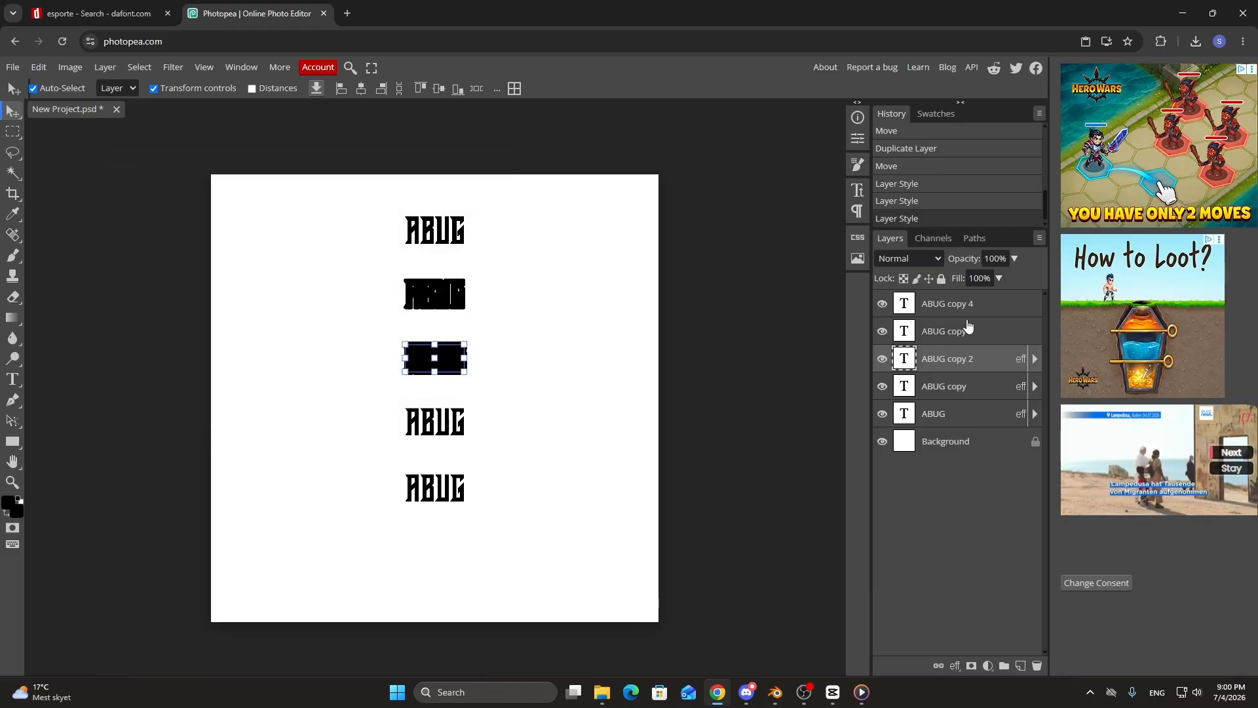
# Add a 20 px outside stroke to the ABUG copy 3 layer, checking the size list in Discord.
pyautogui.doubleClick(987, 333)
pyautogui.click(747, 693)
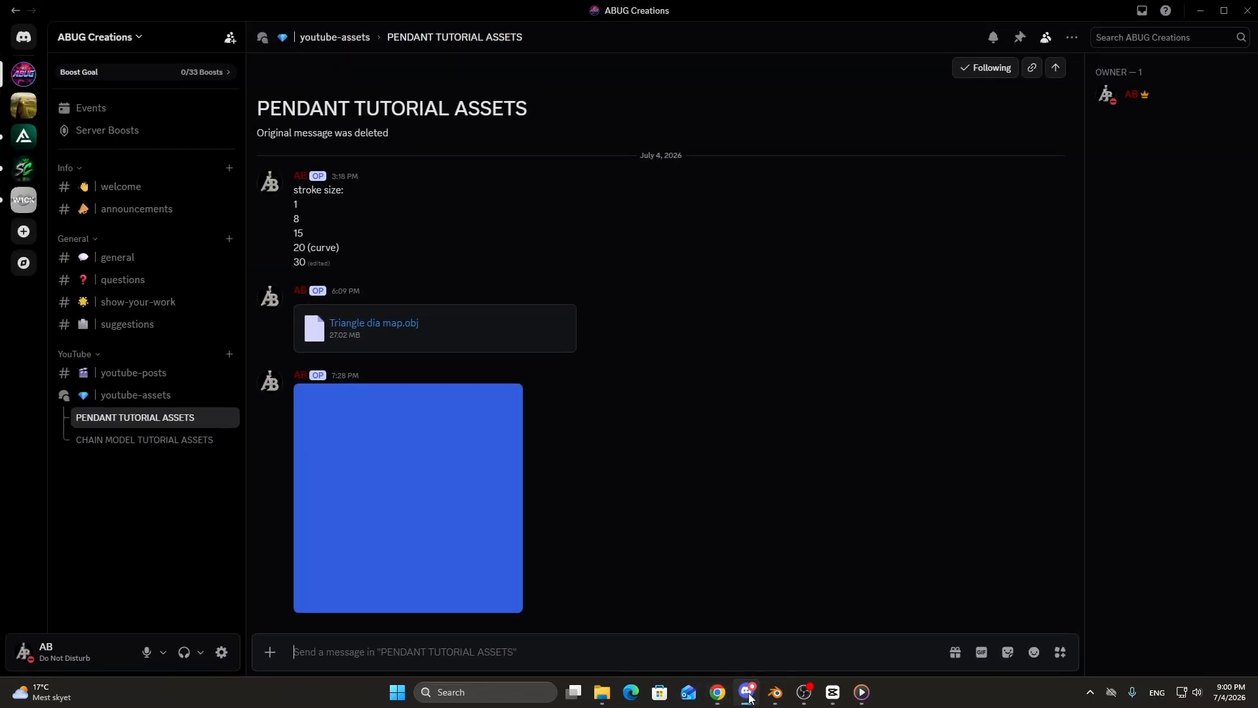
pyautogui.click(748, 692)
pyautogui.click(140, 264)
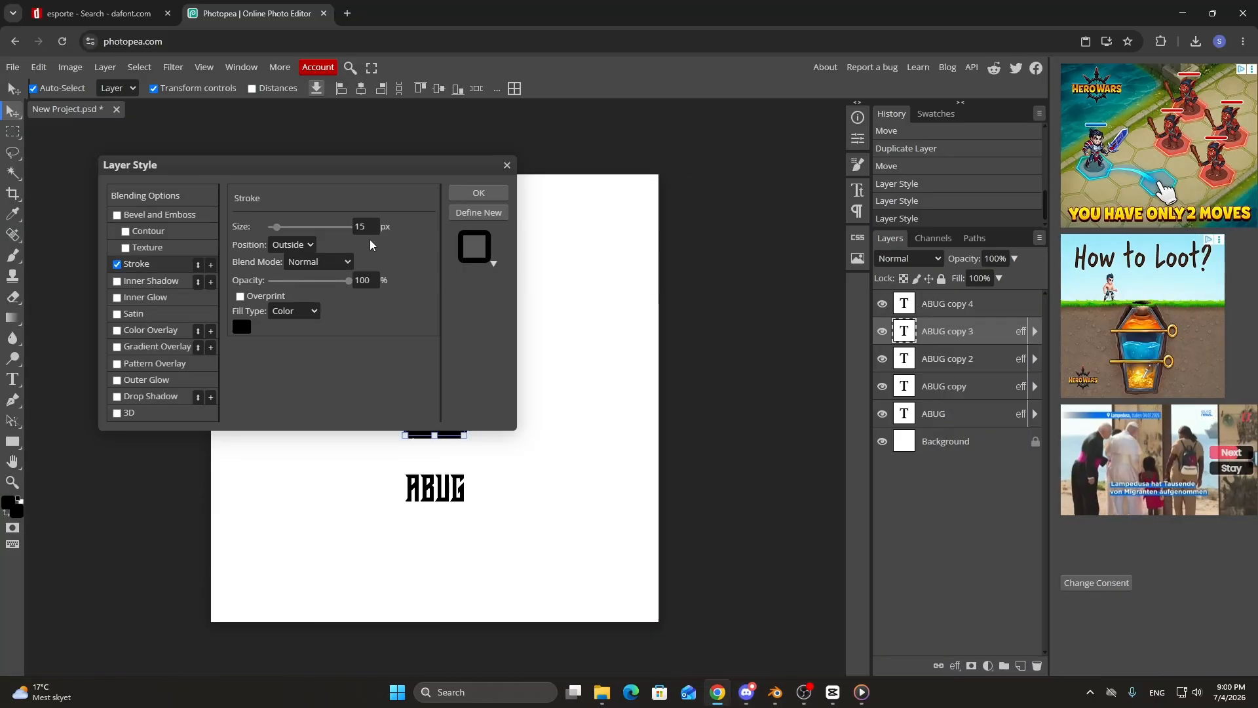
pyautogui.press('BackSpace')
pyautogui.press('BackSpace')
pyautogui.write('20')
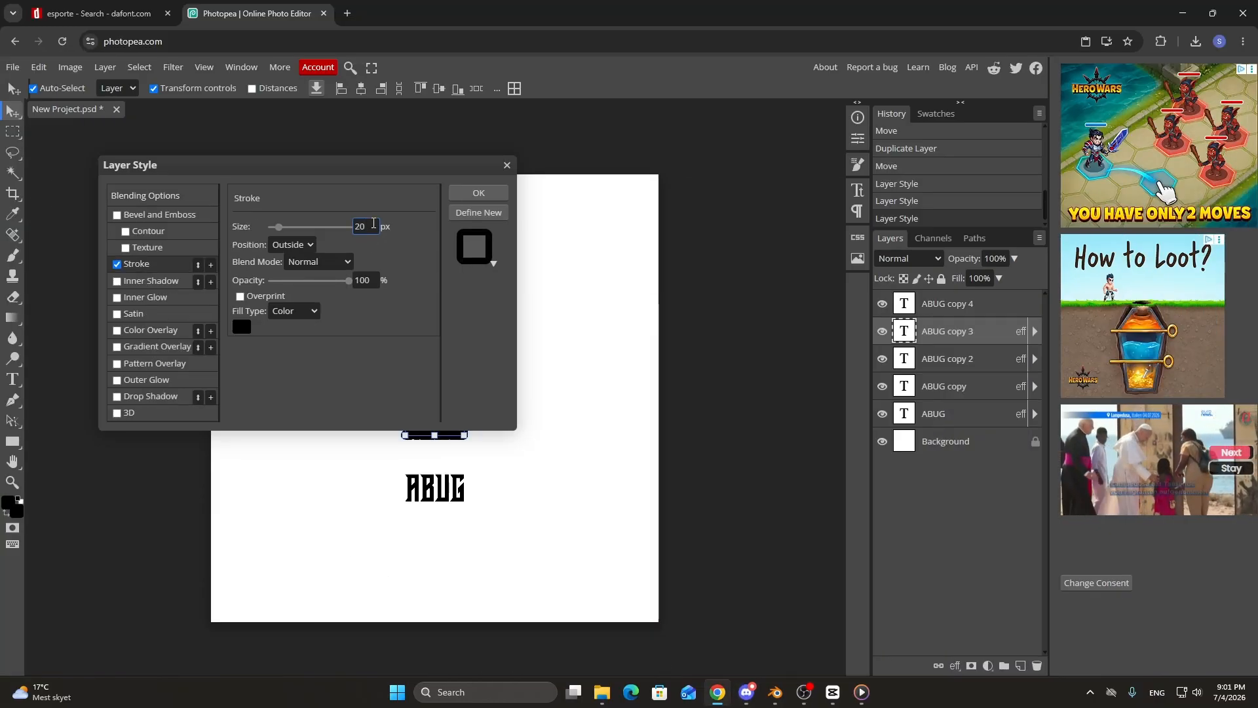
pyautogui.click(474, 198)
# Add a 30 px outside stroke to the ABUG copy 4 layer.
pyautogui.doubleClick(994, 305)
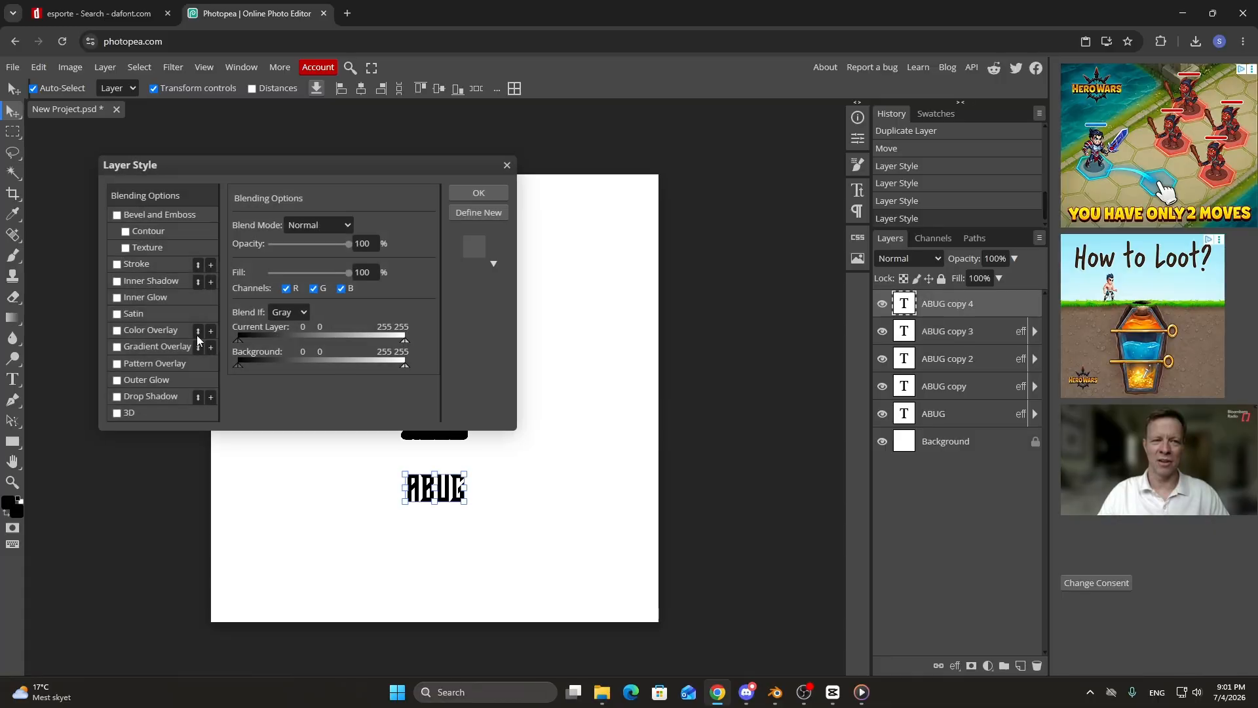
pyautogui.click(117, 265)
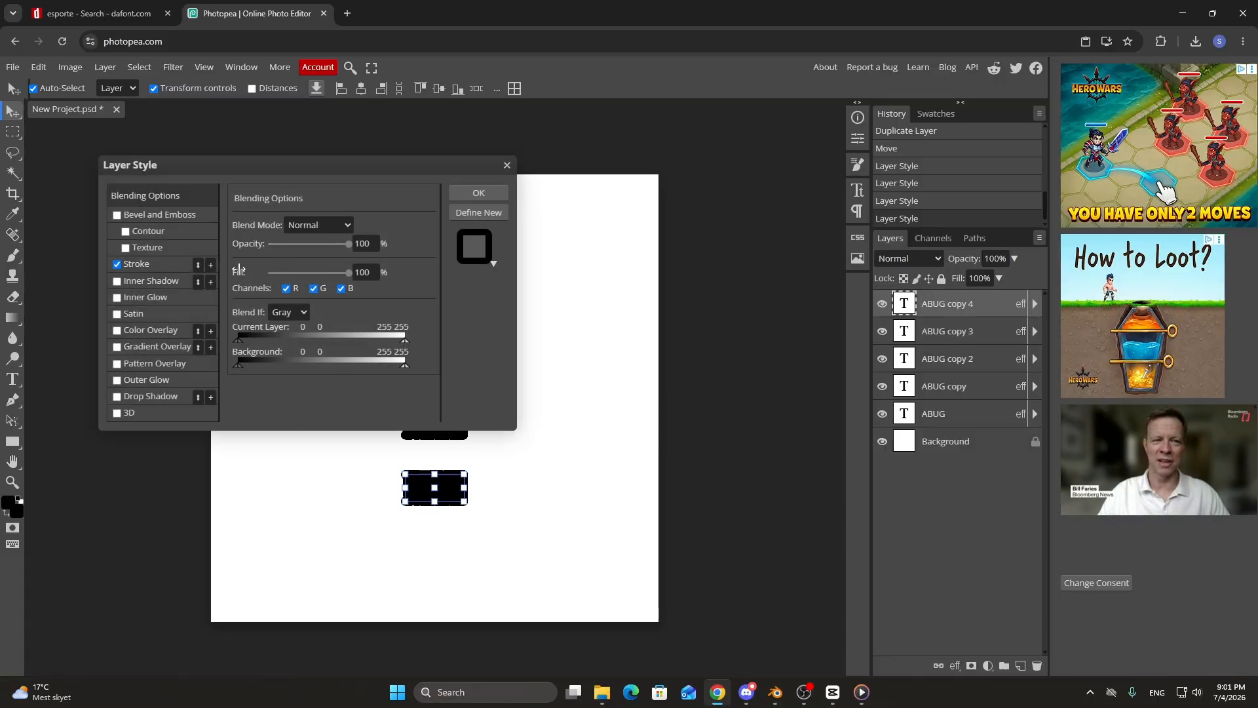
pyautogui.click(137, 264)
pyautogui.click(368, 226)
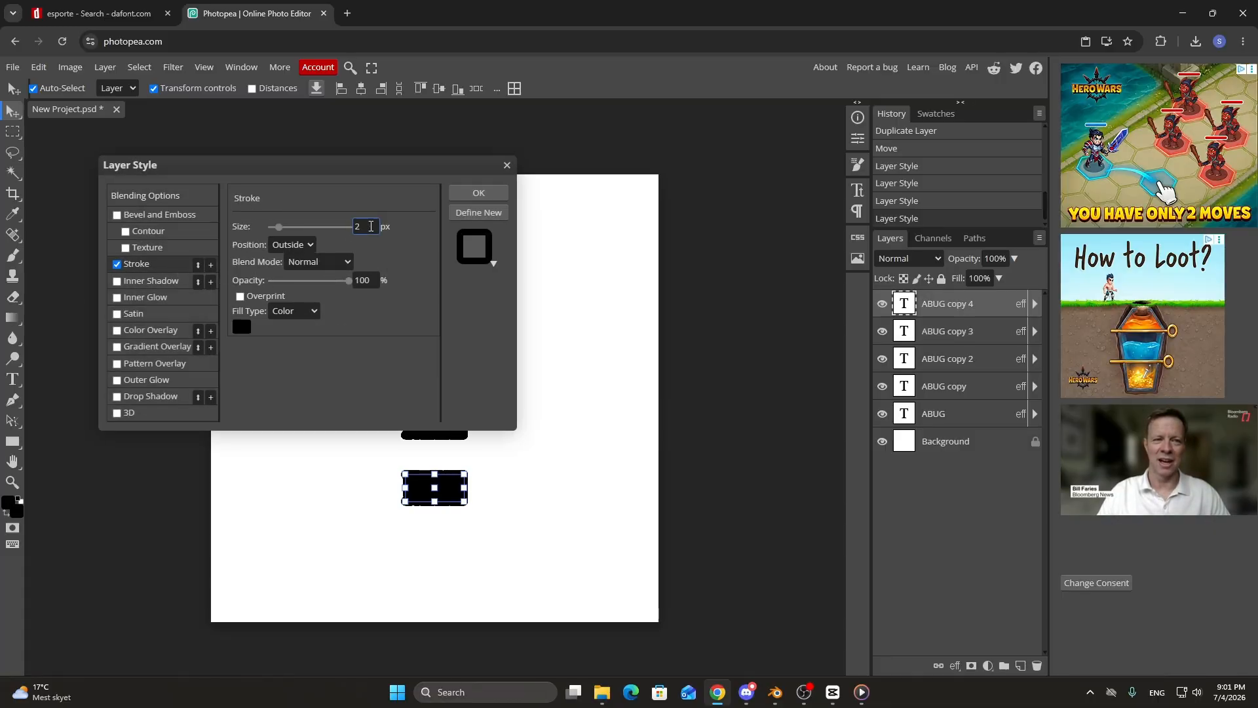
pyautogui.press('BackSpace')
pyautogui.write('30')
pyautogui.click(479, 194)
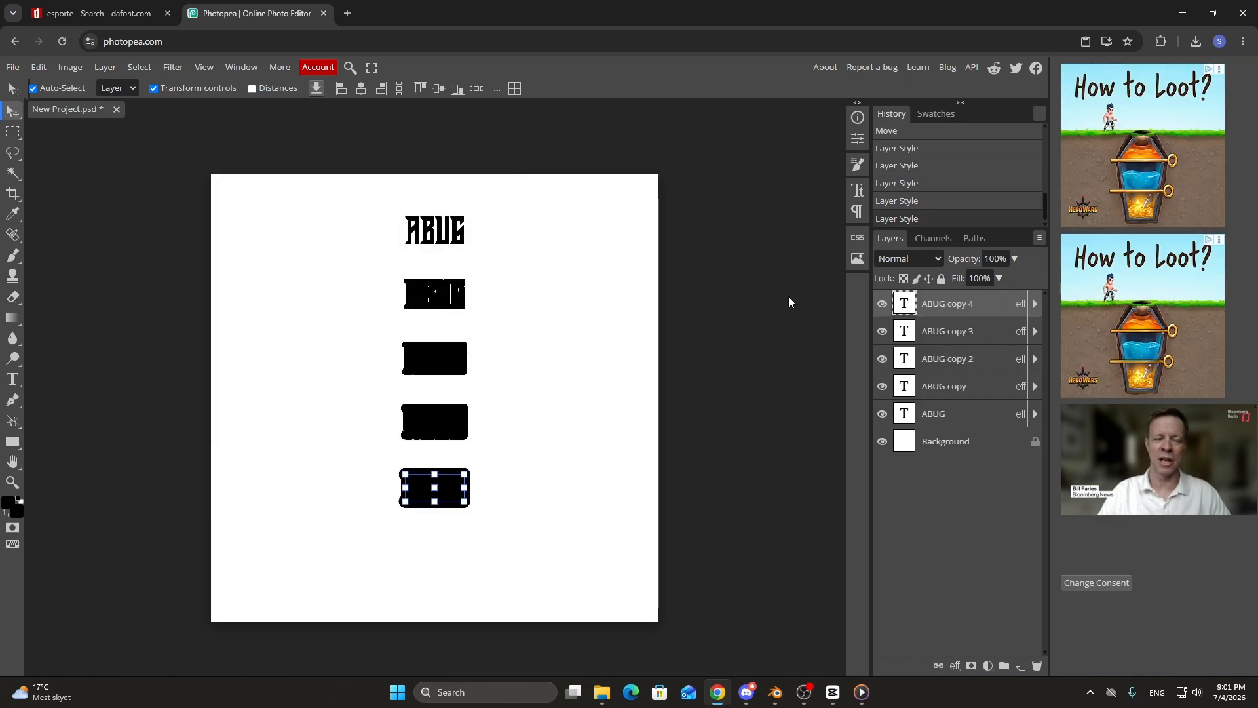
# Select all five text layers together with the Background and convert them into one smart object.
pyautogui.click(966, 448)
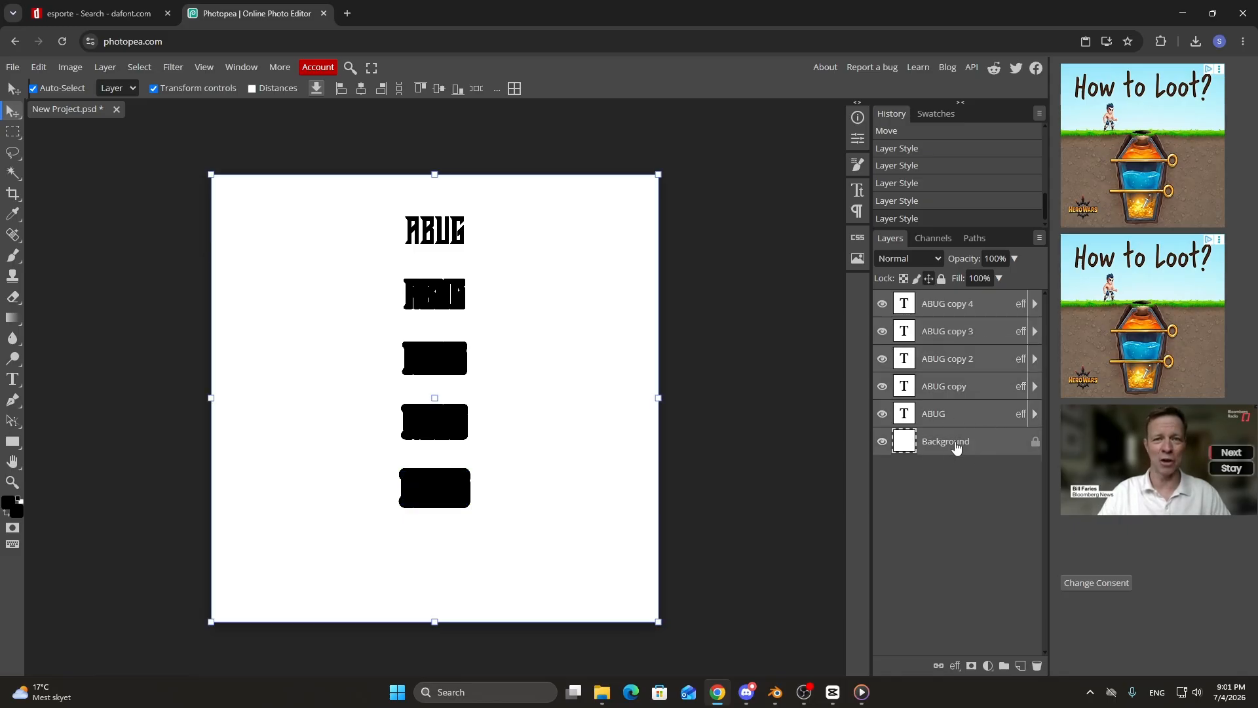
pyautogui.rightClick(956, 447)
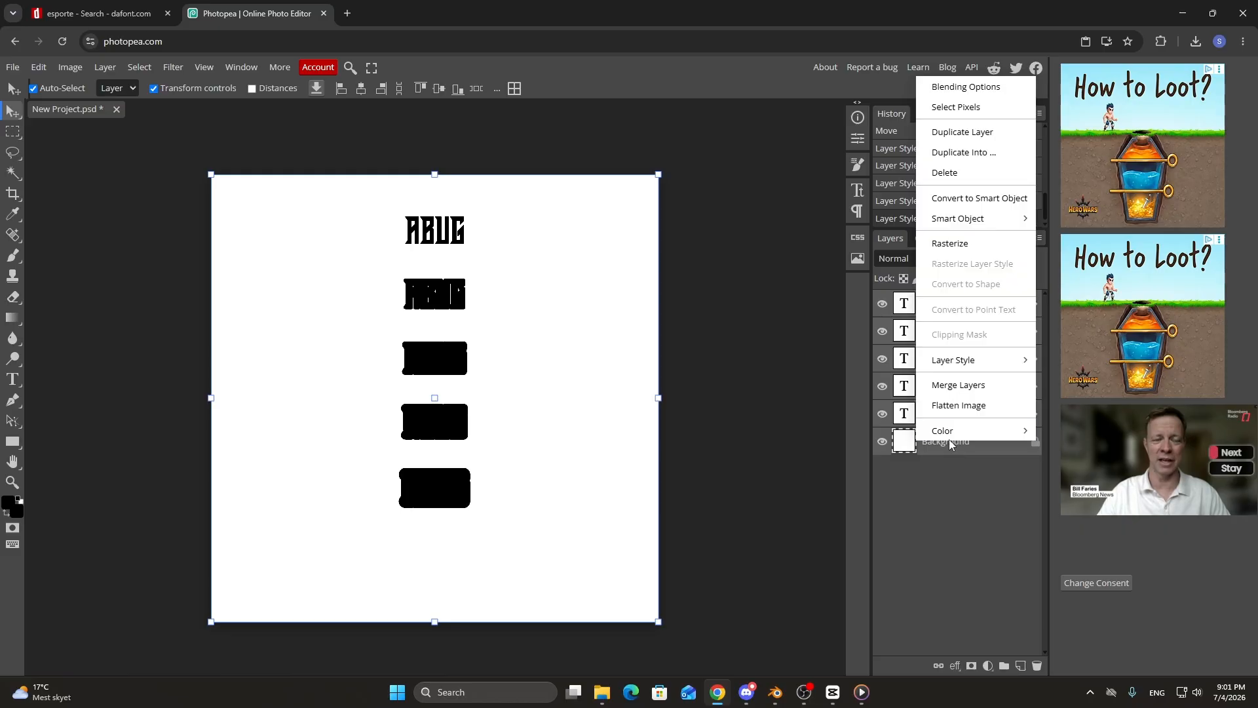
pyautogui.click(980, 199)
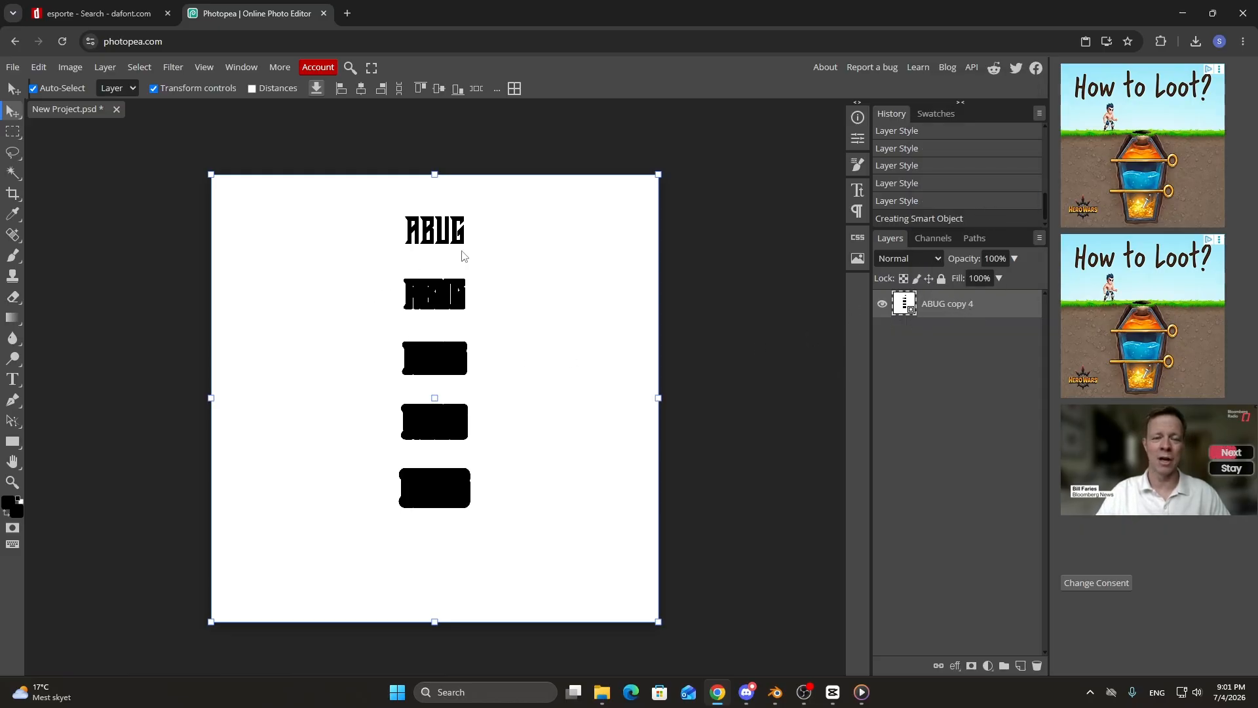
# Export the artwork as a PNG named "ABUG text pendant" into the Pendant. EP 2 folder.
pyautogui.click(12, 68)
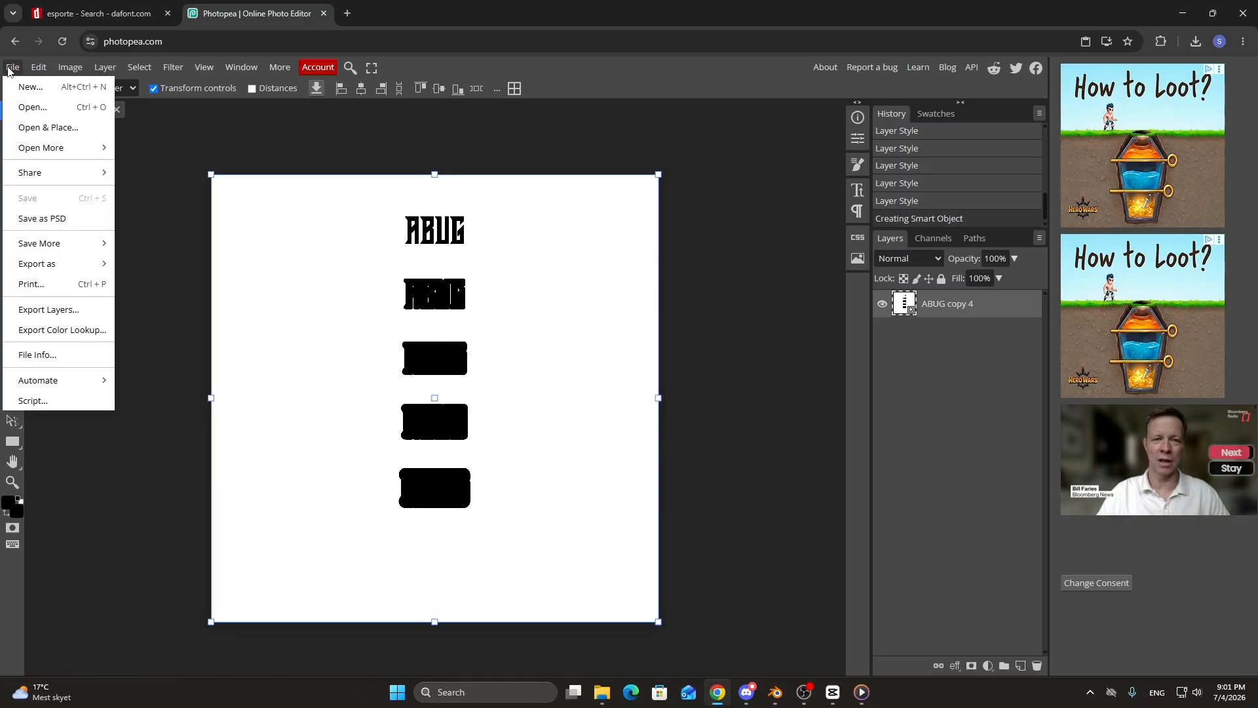
pyautogui.moveTo(64, 272)
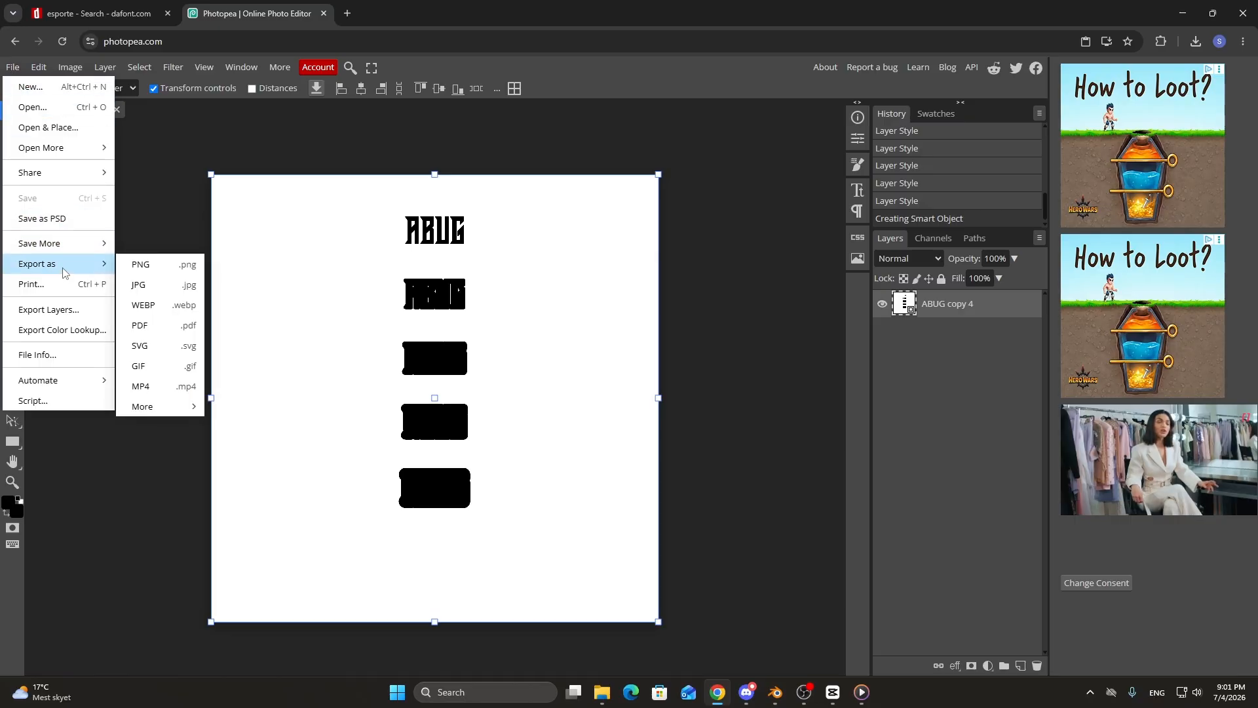
pyautogui.click(165, 276)
pyautogui.click(480, 205)
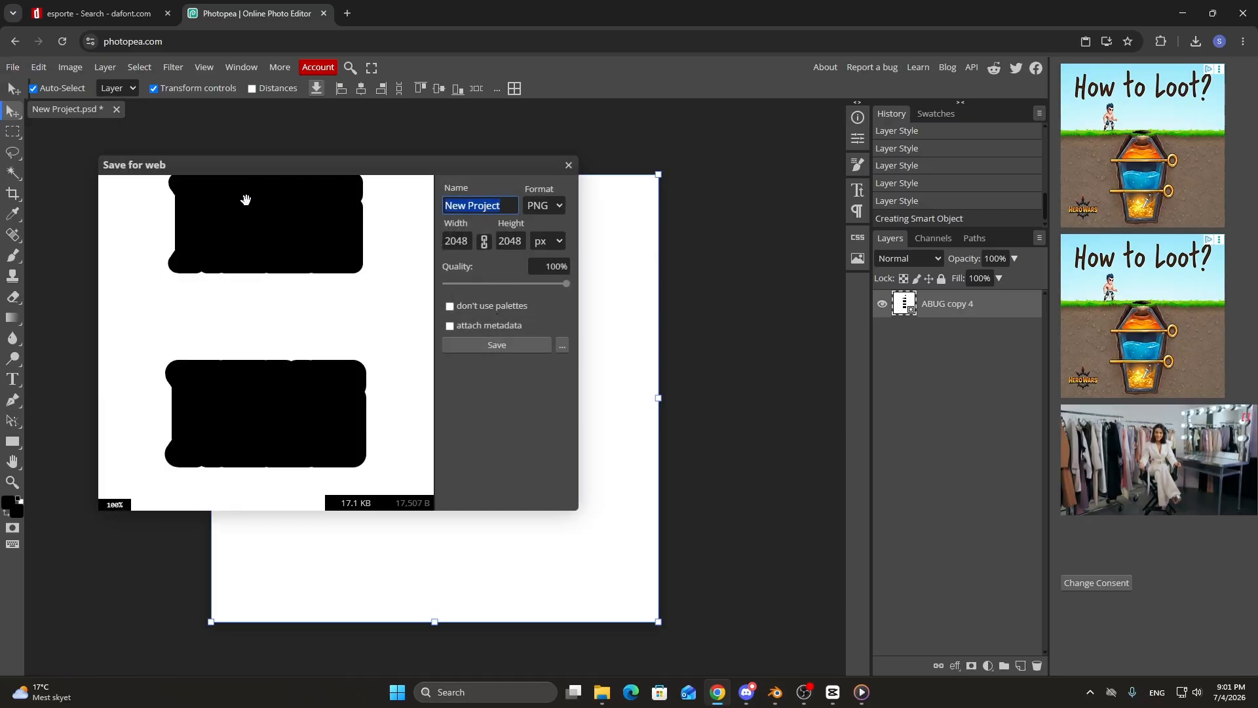
pyautogui.write('ABUG text pendar')
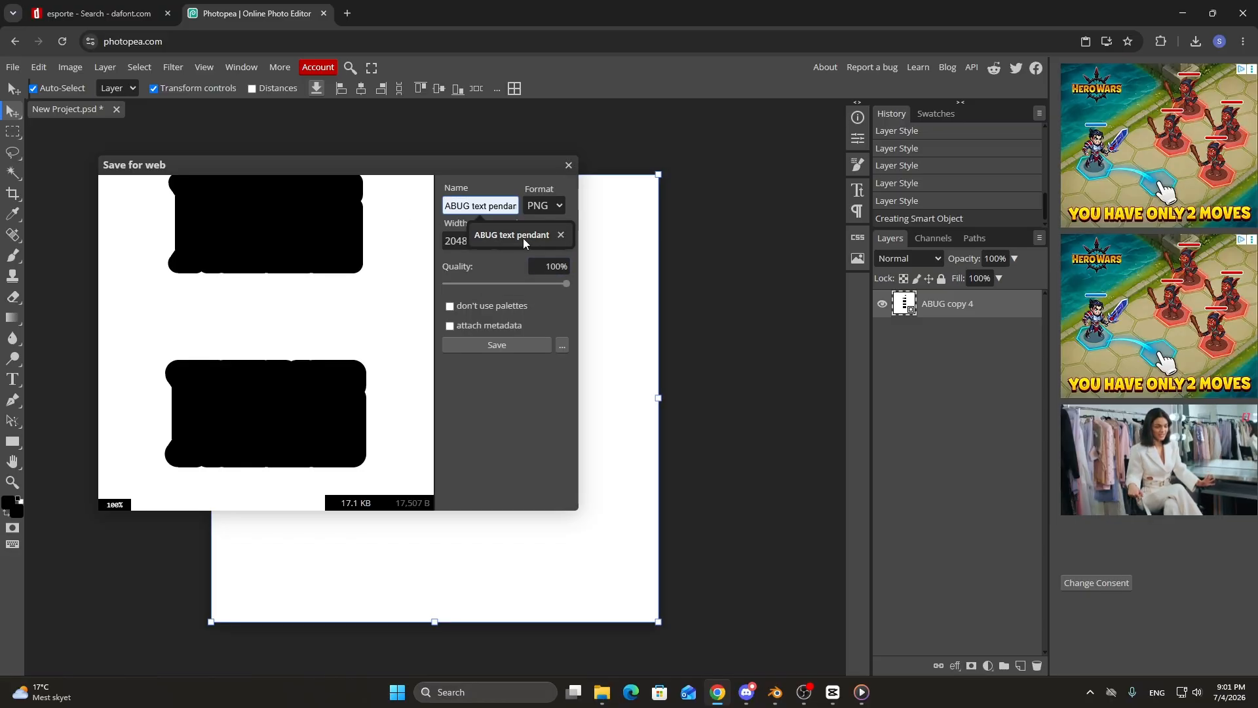
pyautogui.click(523, 237)
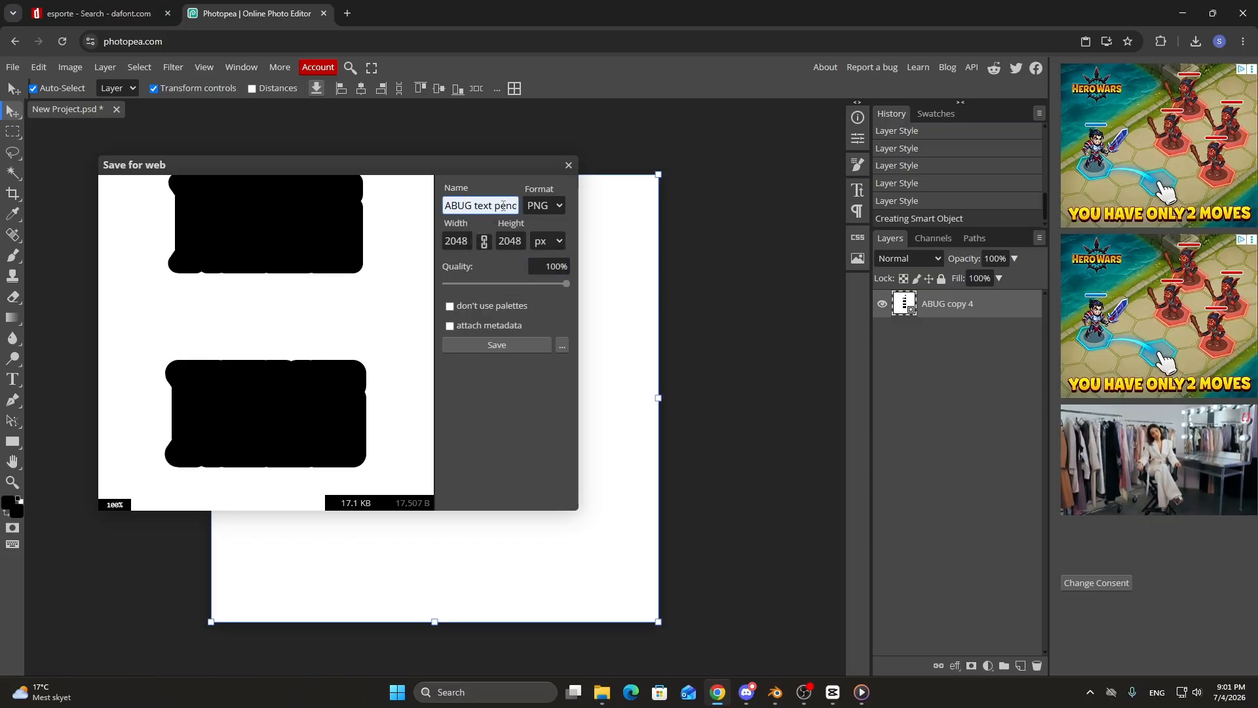
pyautogui.click(486, 341)
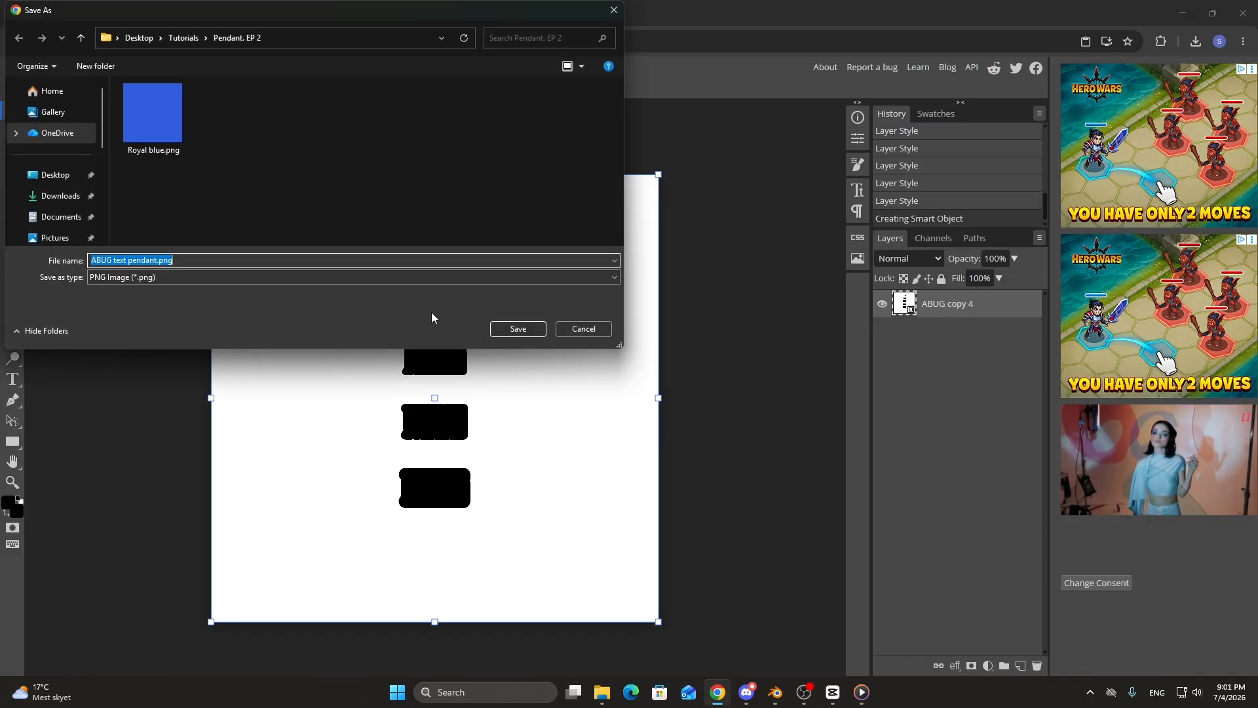
pyautogui.click(286, 180)
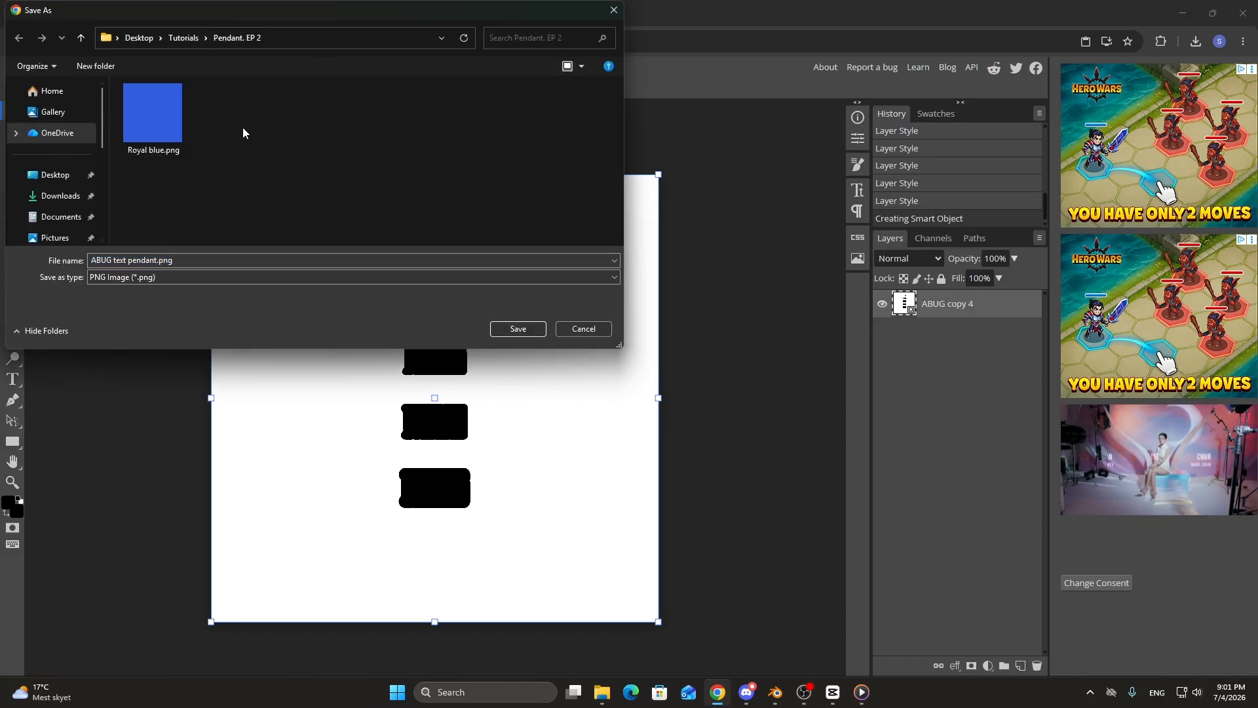
pyautogui.click(518, 328)
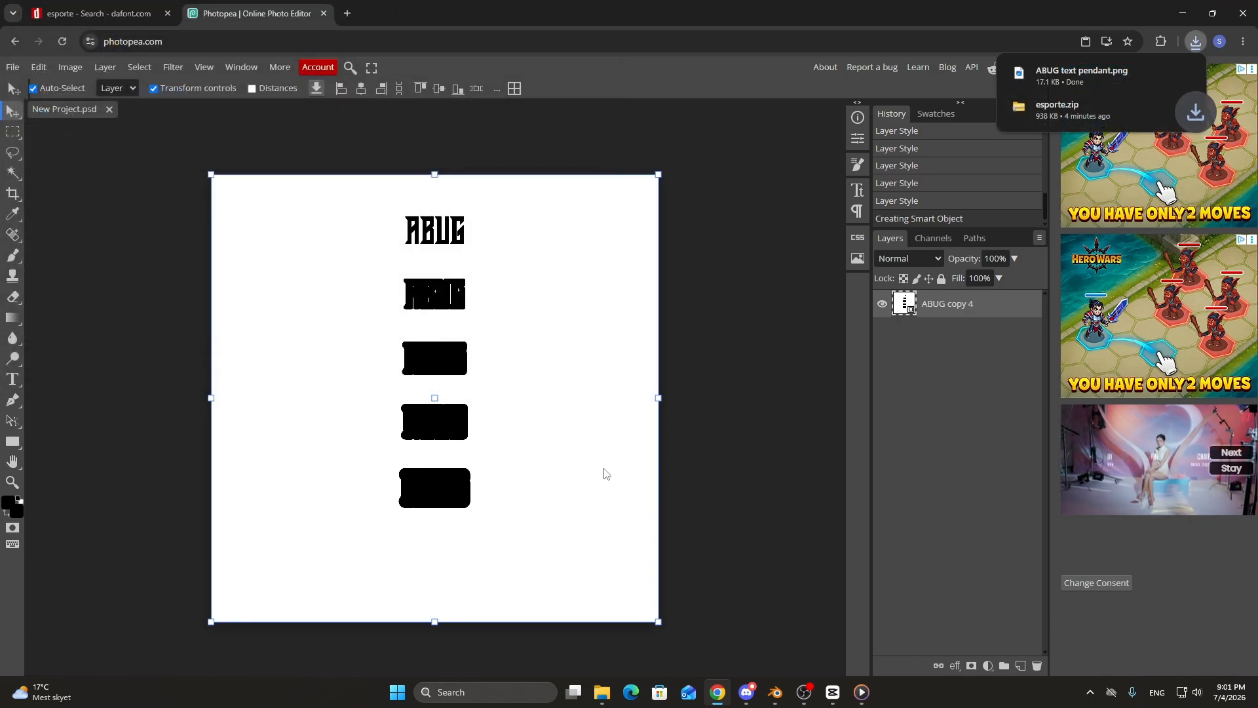
# Launch Inkscape.
pyautogui.press('super')
pyautogui.write('ink')
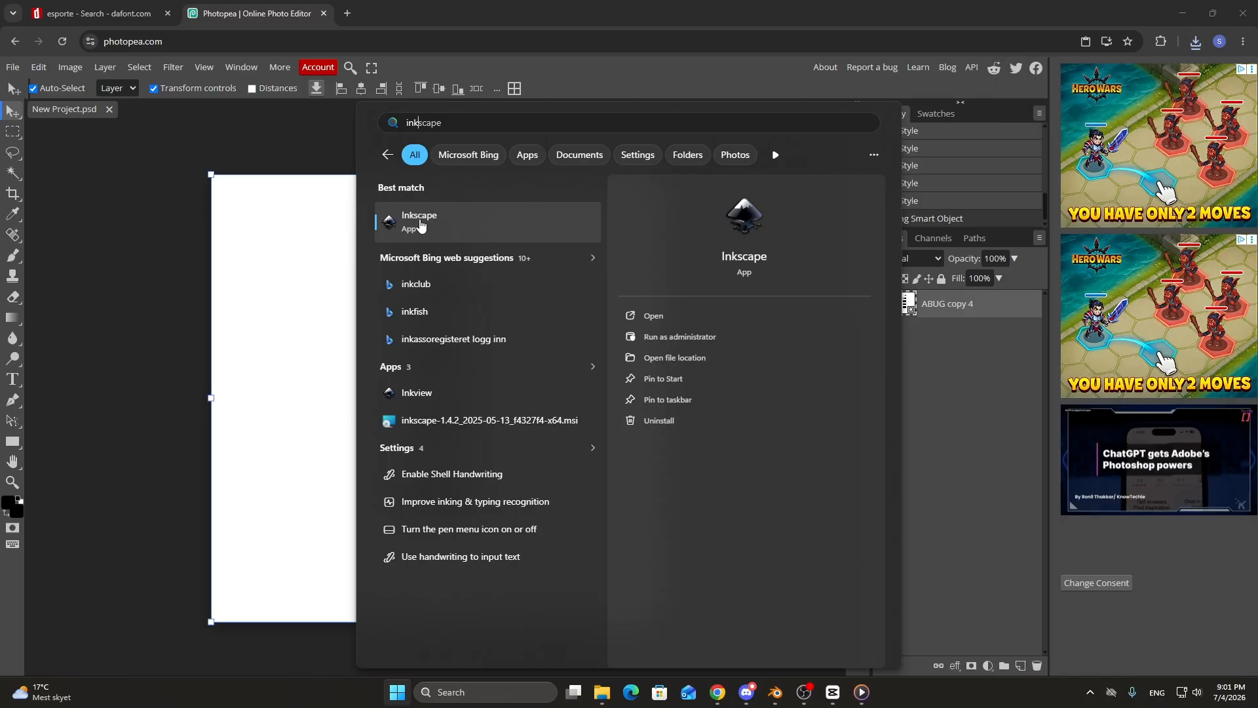
pyautogui.click(445, 229)
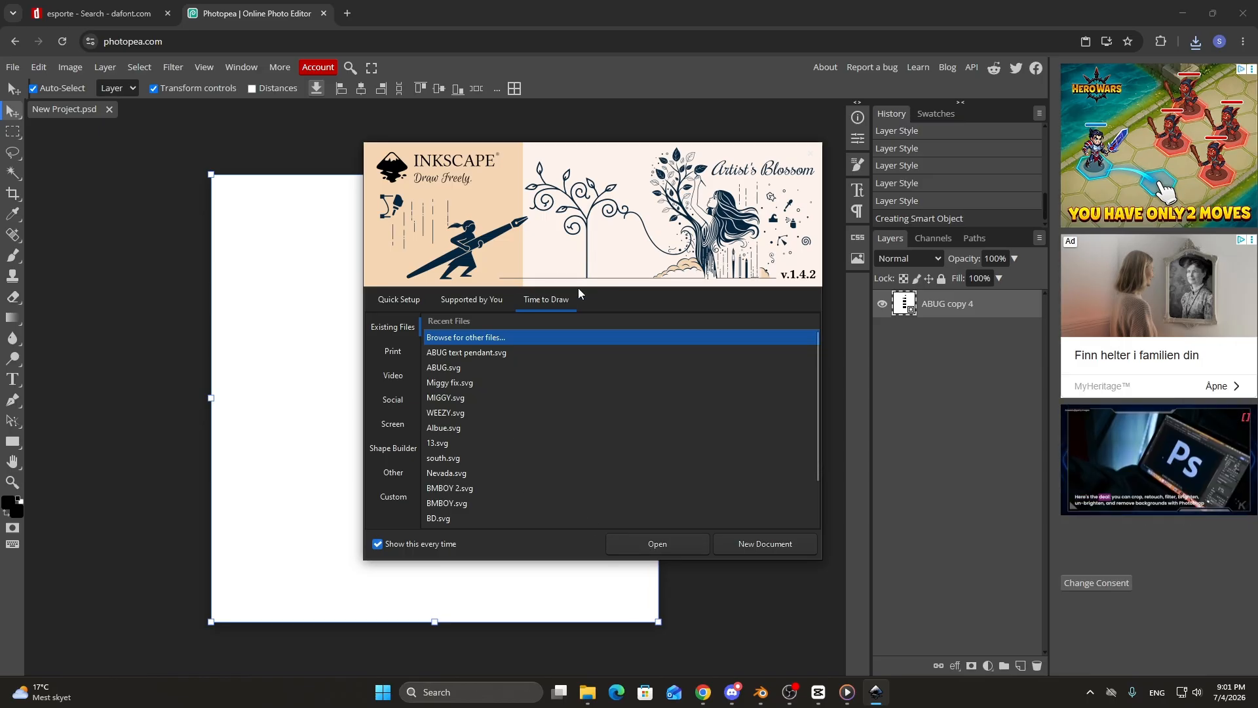
# Open ABUG text pendant.png from the Tutorials > Pendant. EP 2 folder as an embedded image with DPI from file.
pyautogui.click(666, 546)
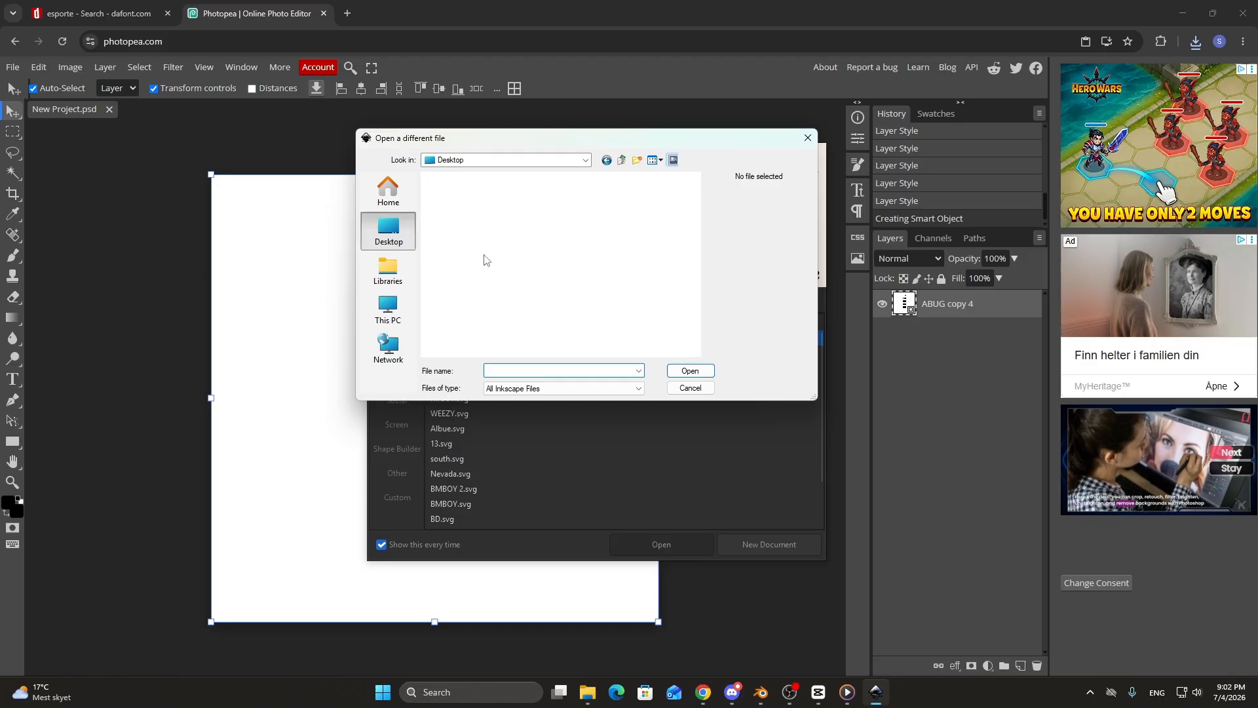
pyautogui.scroll(-3, 491, 275)
pyautogui.doubleClick(455, 339)
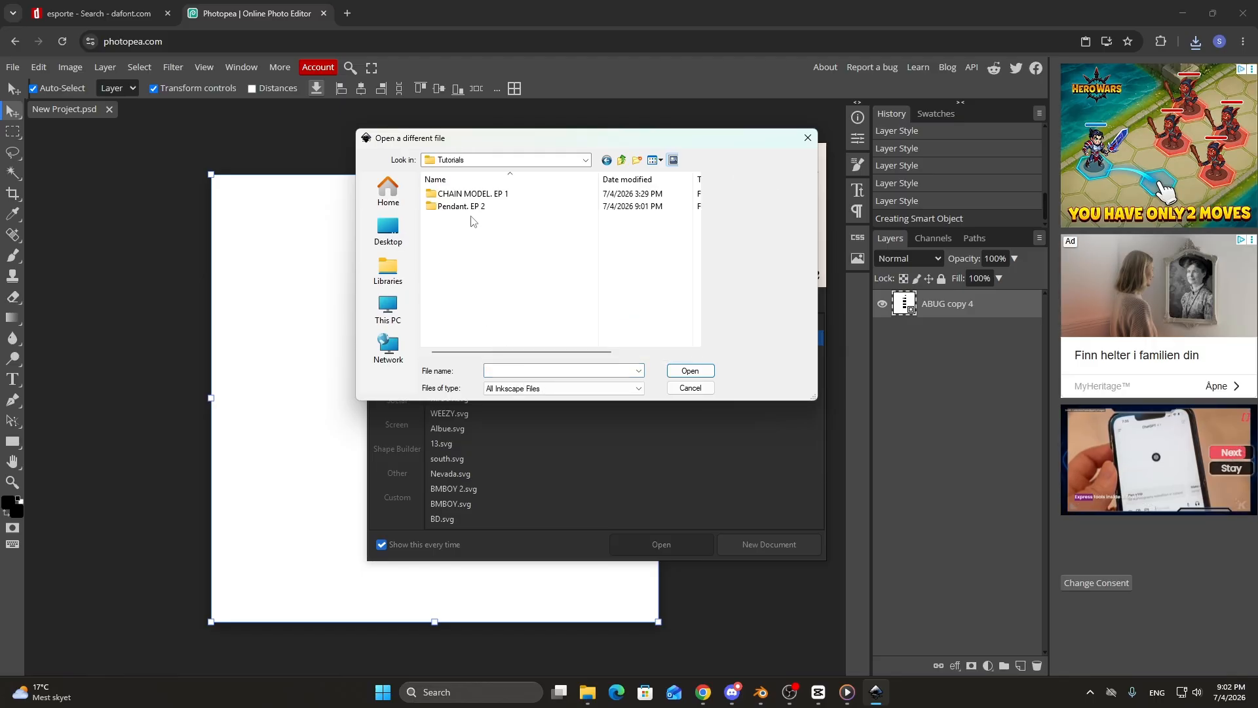
pyautogui.doubleClick(471, 205)
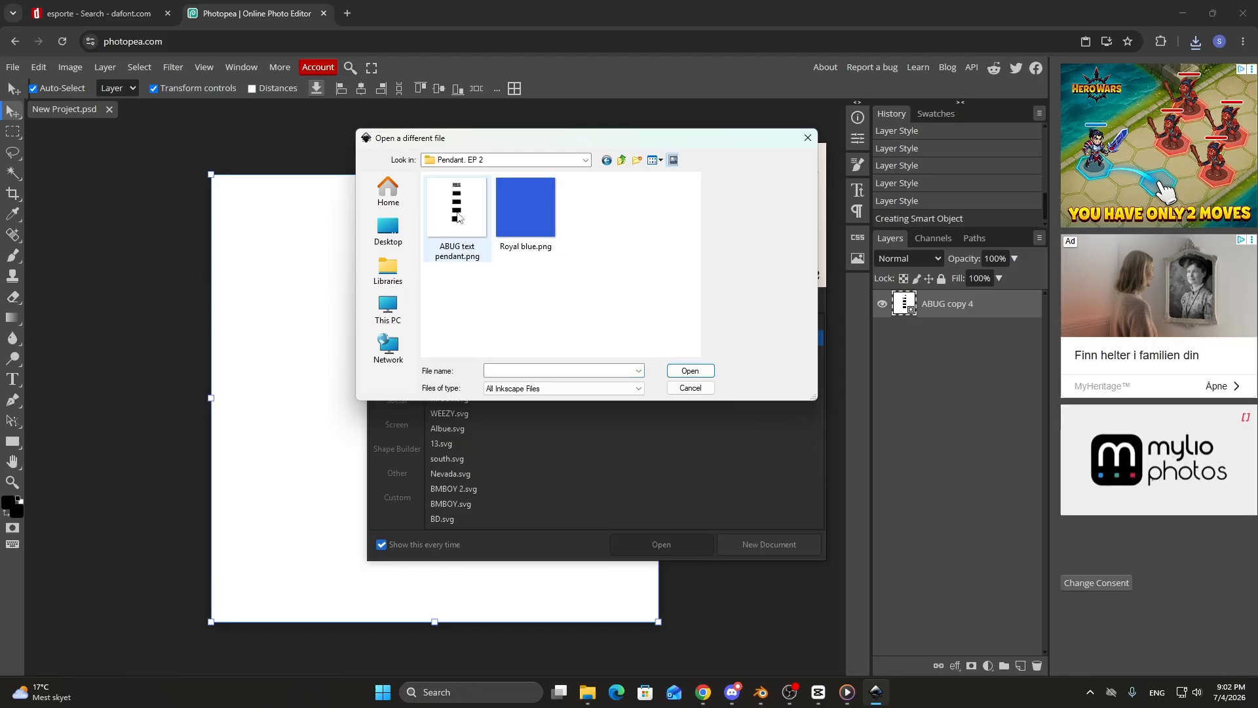
pyautogui.doubleClick(457, 211)
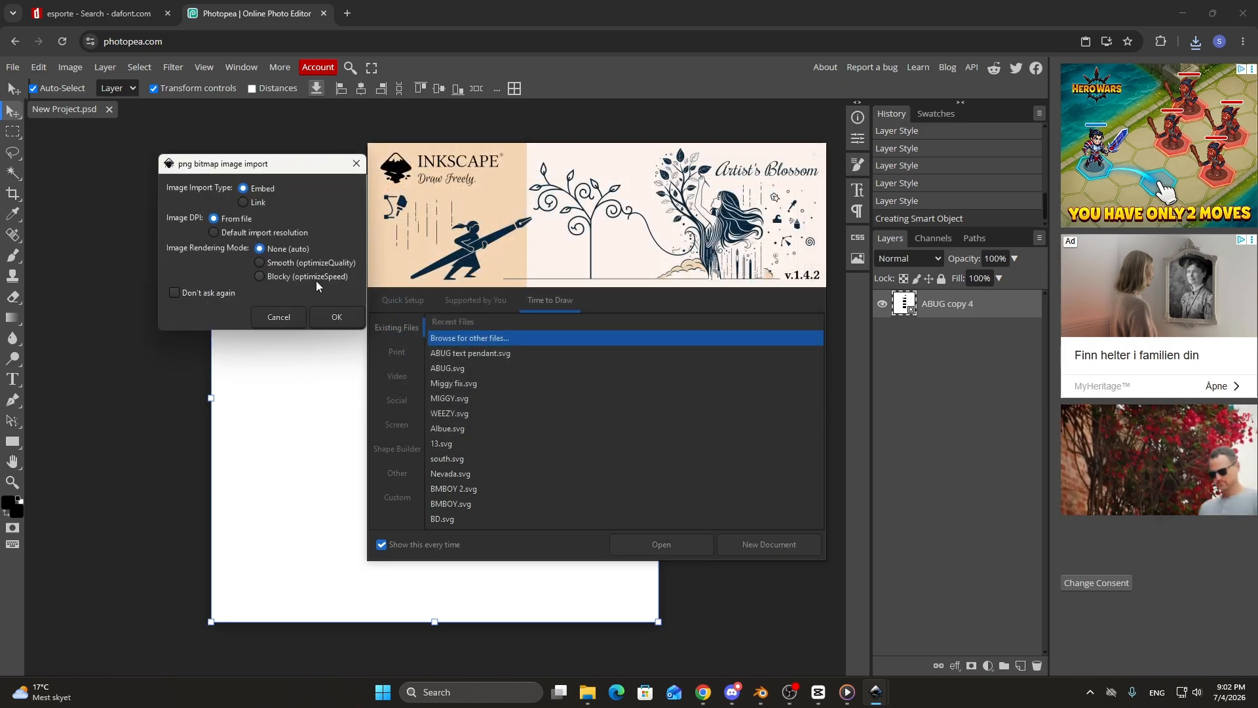
pyautogui.click(336, 316)
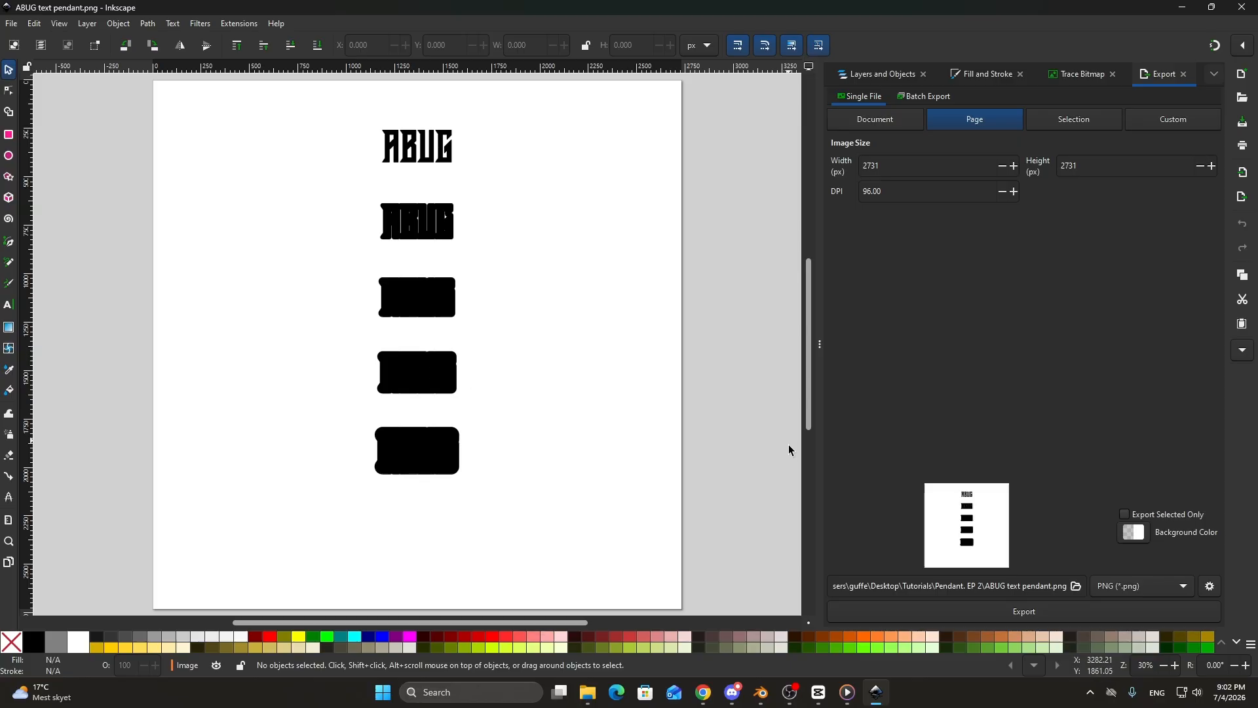
# Trace the ABUG image into a vector path with a single-scan Brightness cutoff trace at threshold 0.450.
pyautogui.click(413, 300)
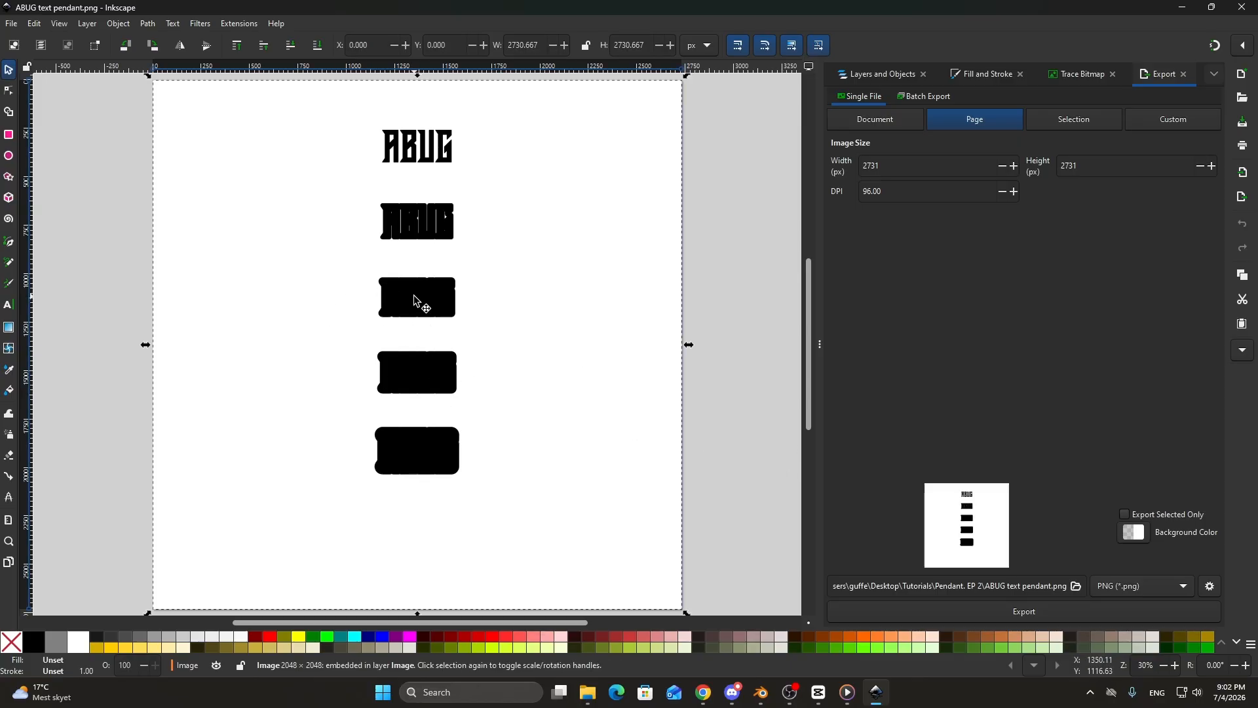
pyautogui.click(1083, 81)
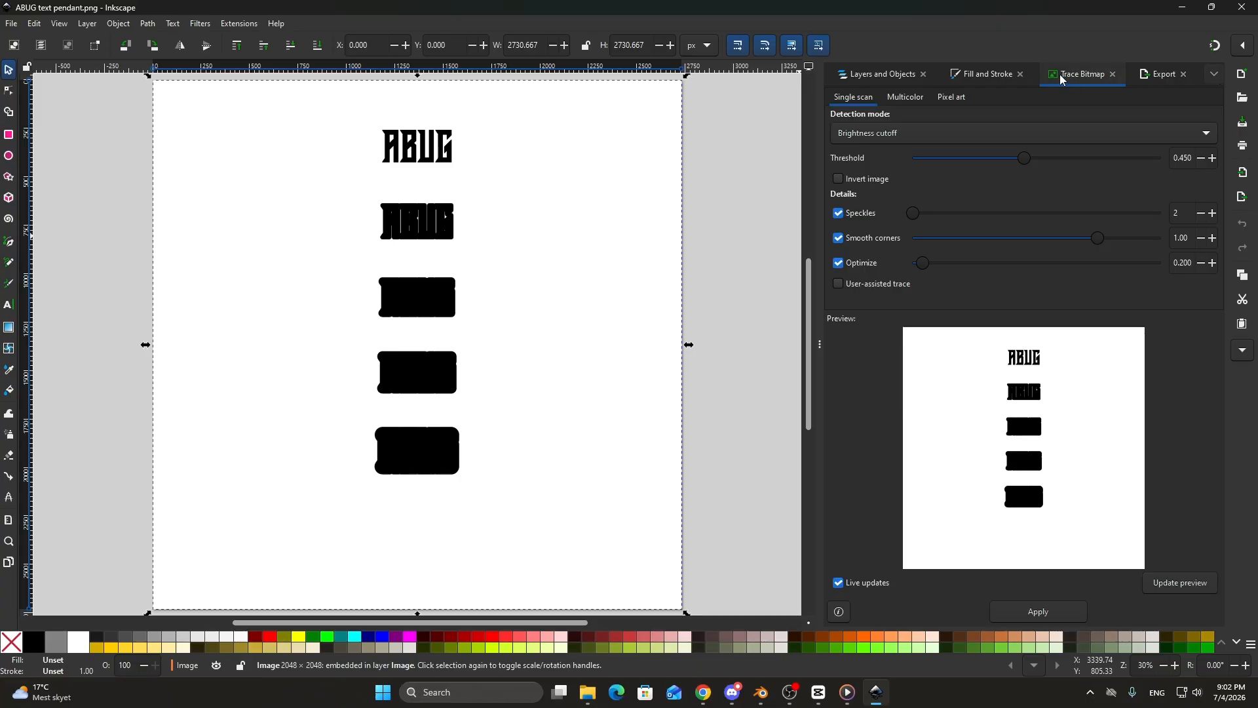
pyautogui.click(1215, 75)
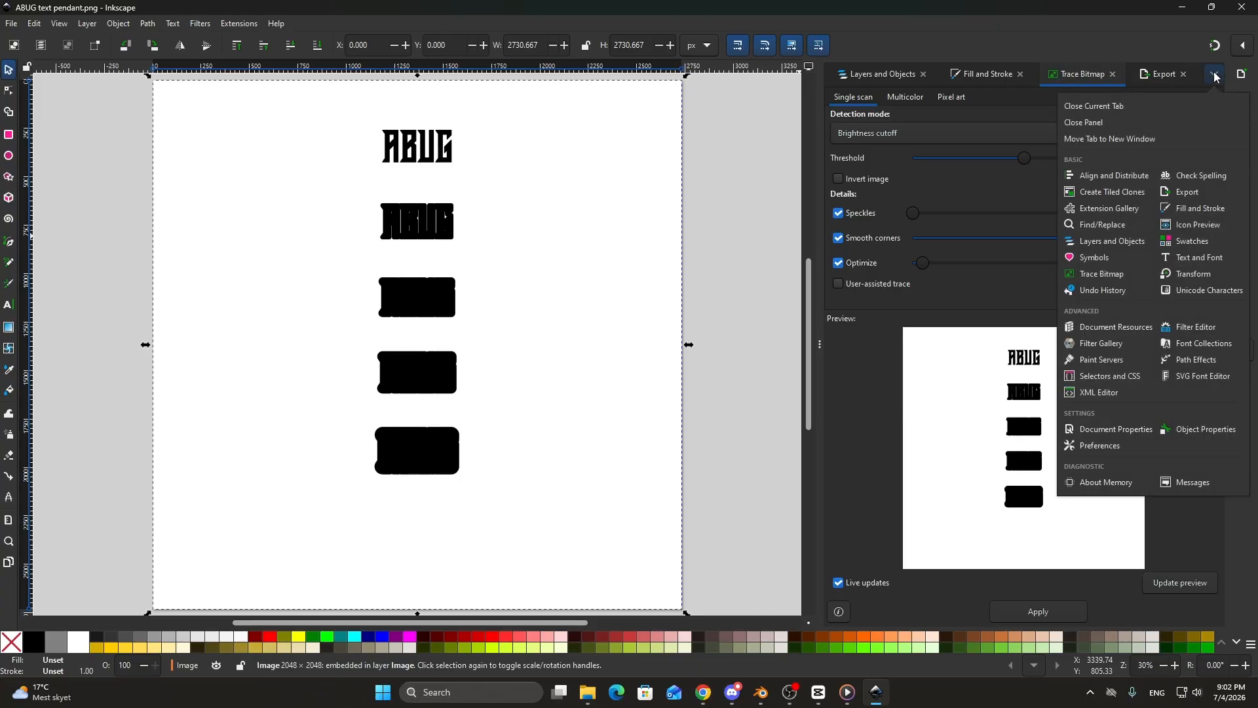
pyautogui.click(1110, 280)
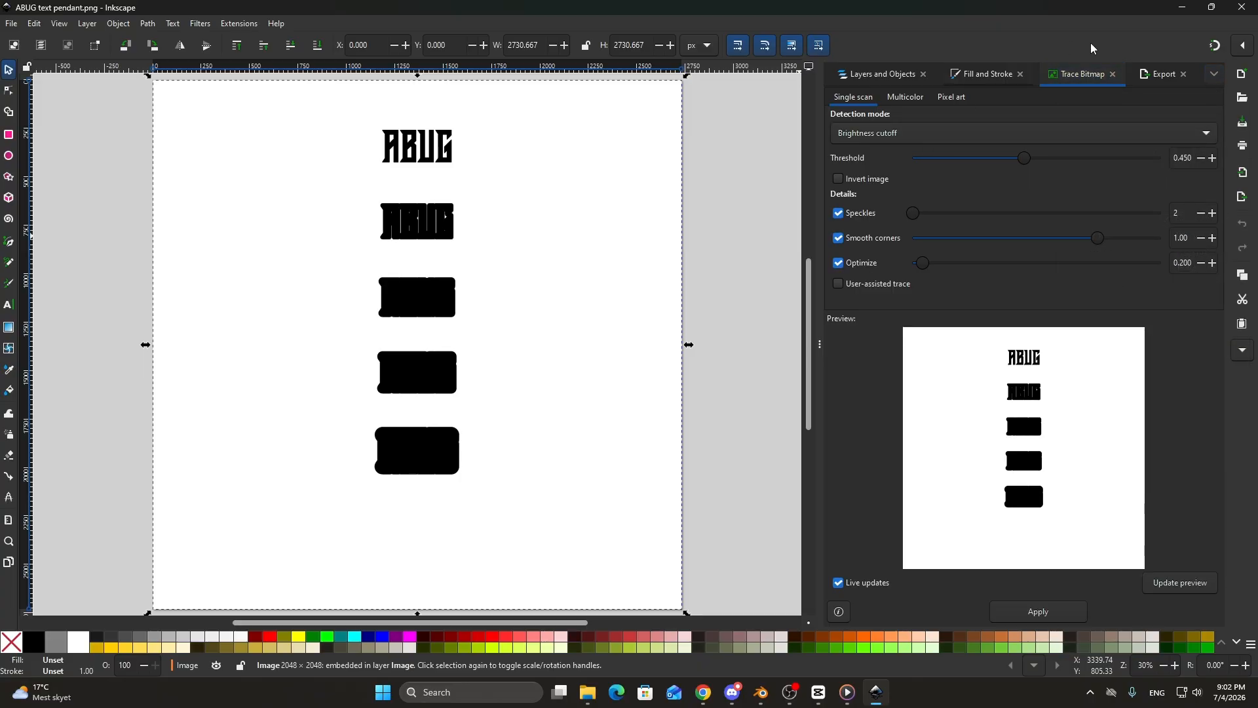
pyautogui.click(413, 375)
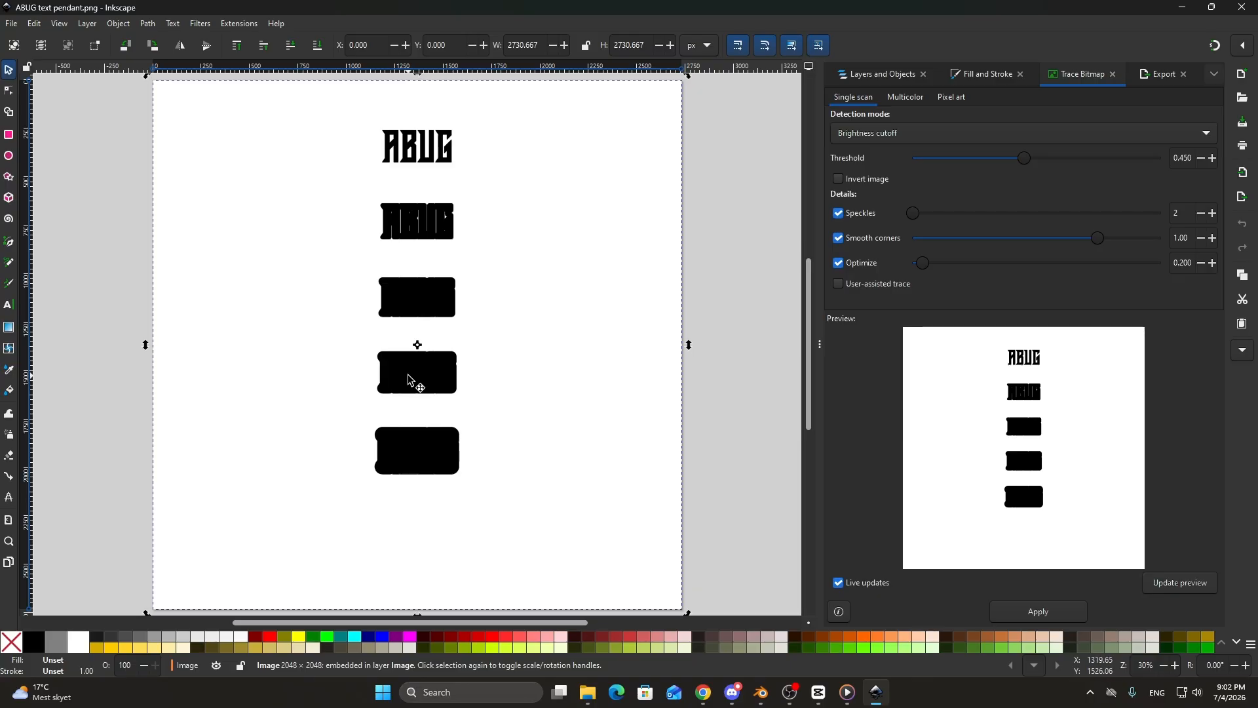
pyautogui.click(1034, 613)
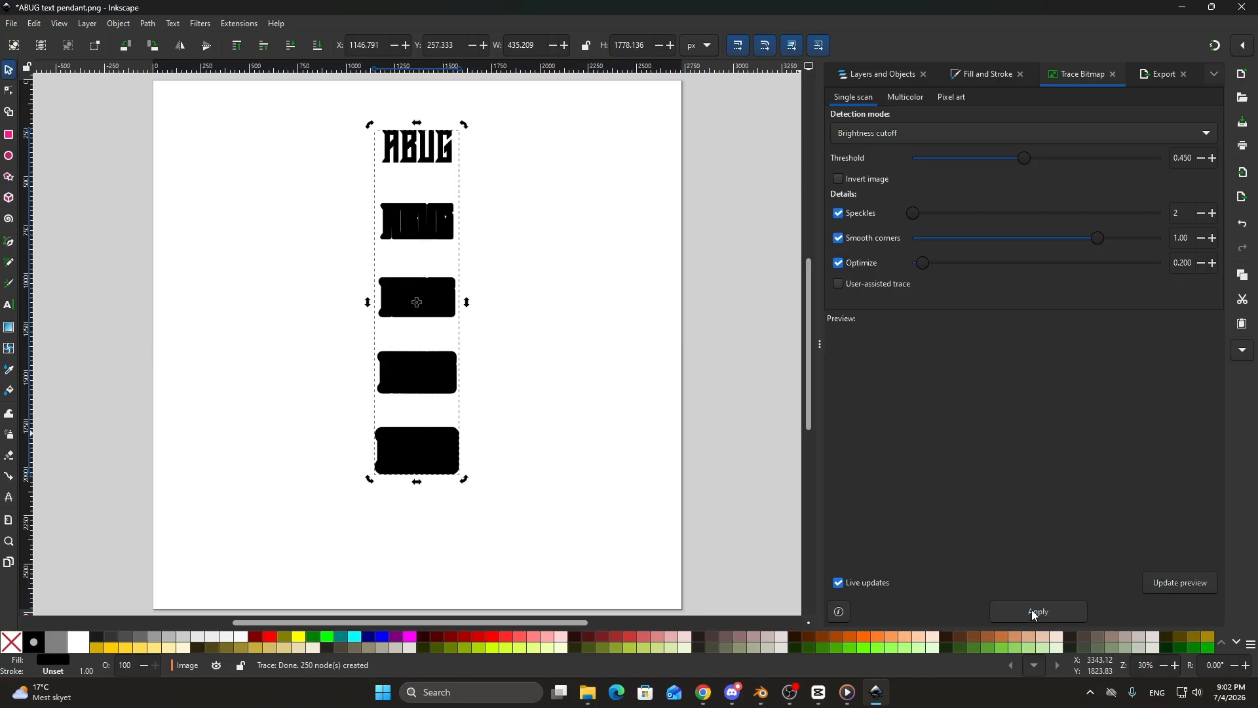
# Export the page as a Plain SVG named "ABUG text pendant" and close Inkscape without saving the document.
pyautogui.click(1160, 74)
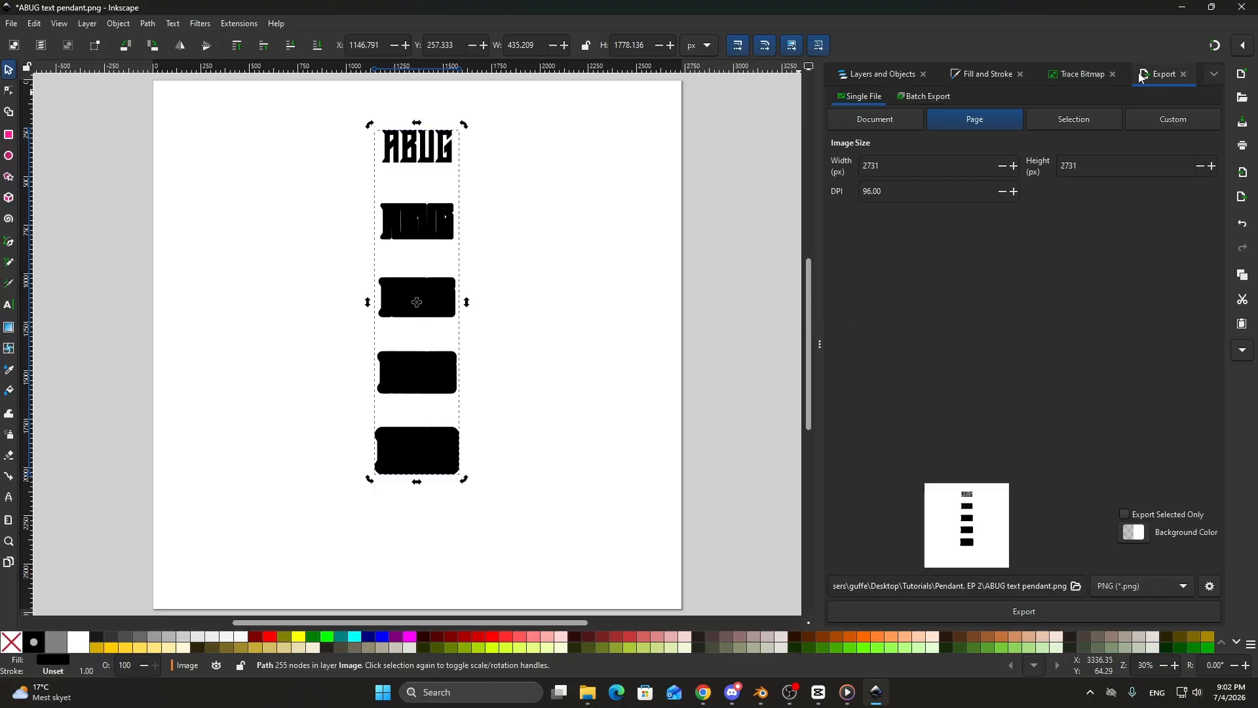
pyautogui.click(1213, 74)
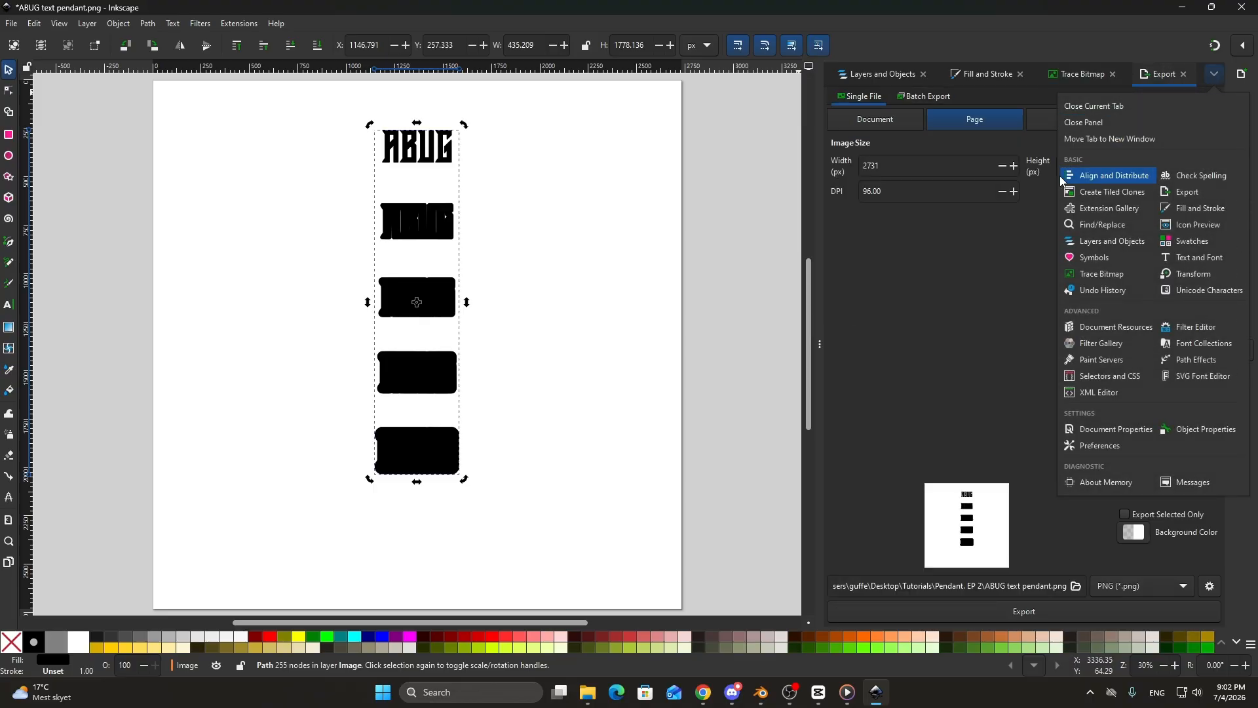
pyautogui.click(1197, 193)
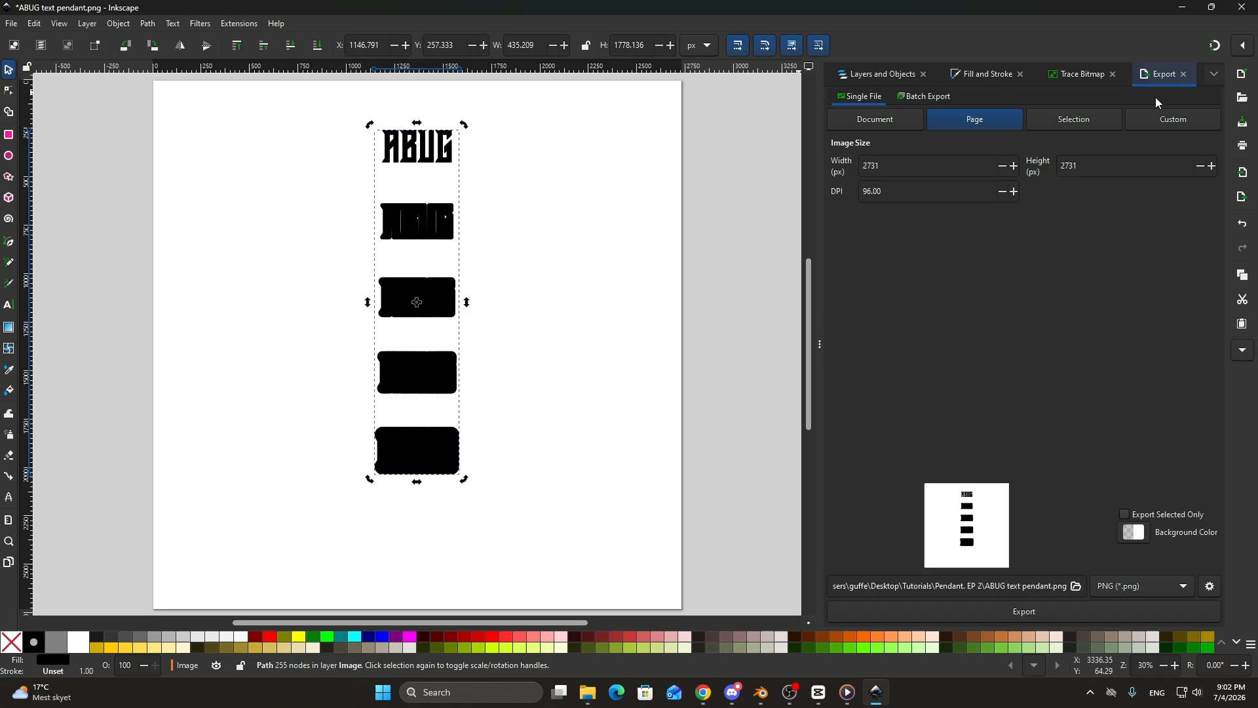
pyautogui.click(1124, 588)
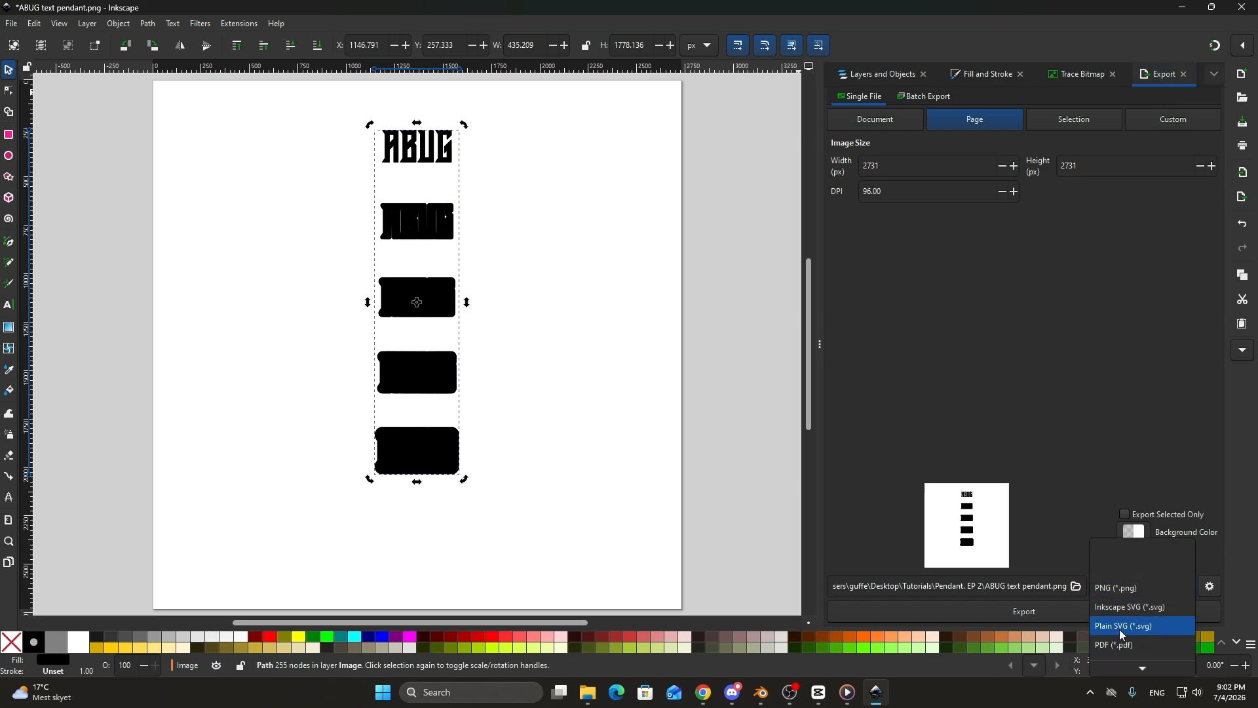
pyautogui.click(1124, 626)
pyautogui.click(1033, 611)
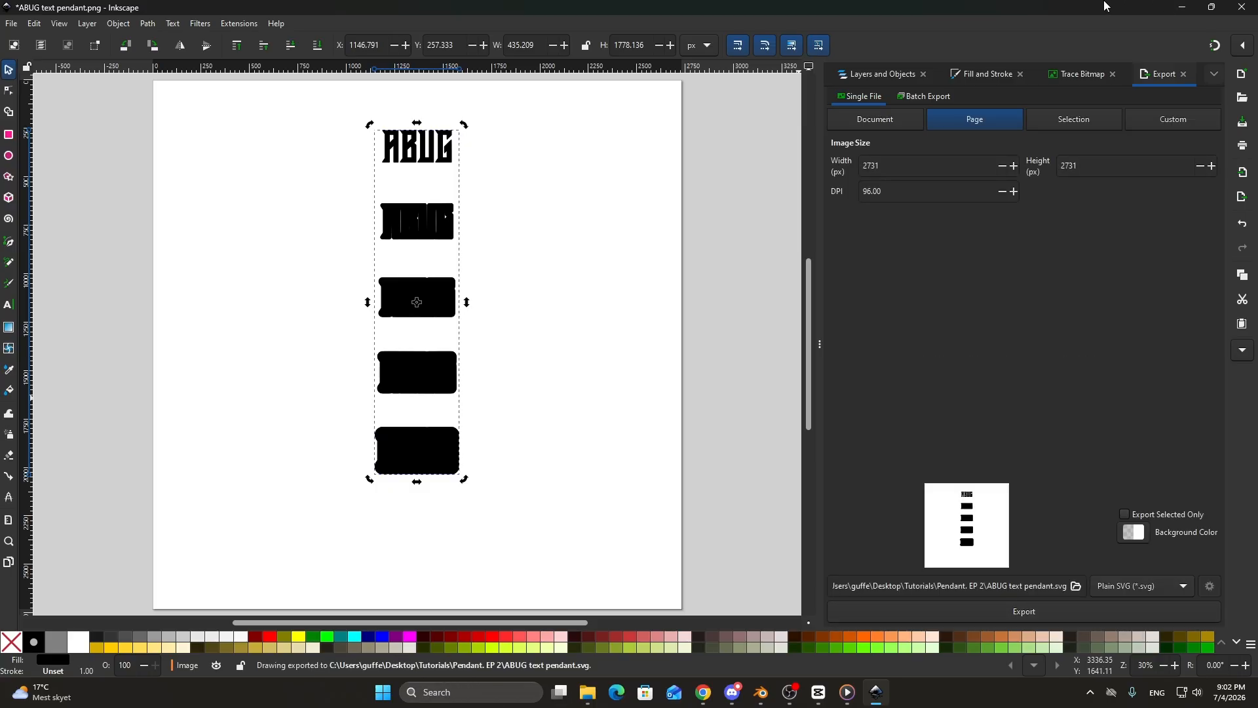
pyautogui.click(1241, 8)
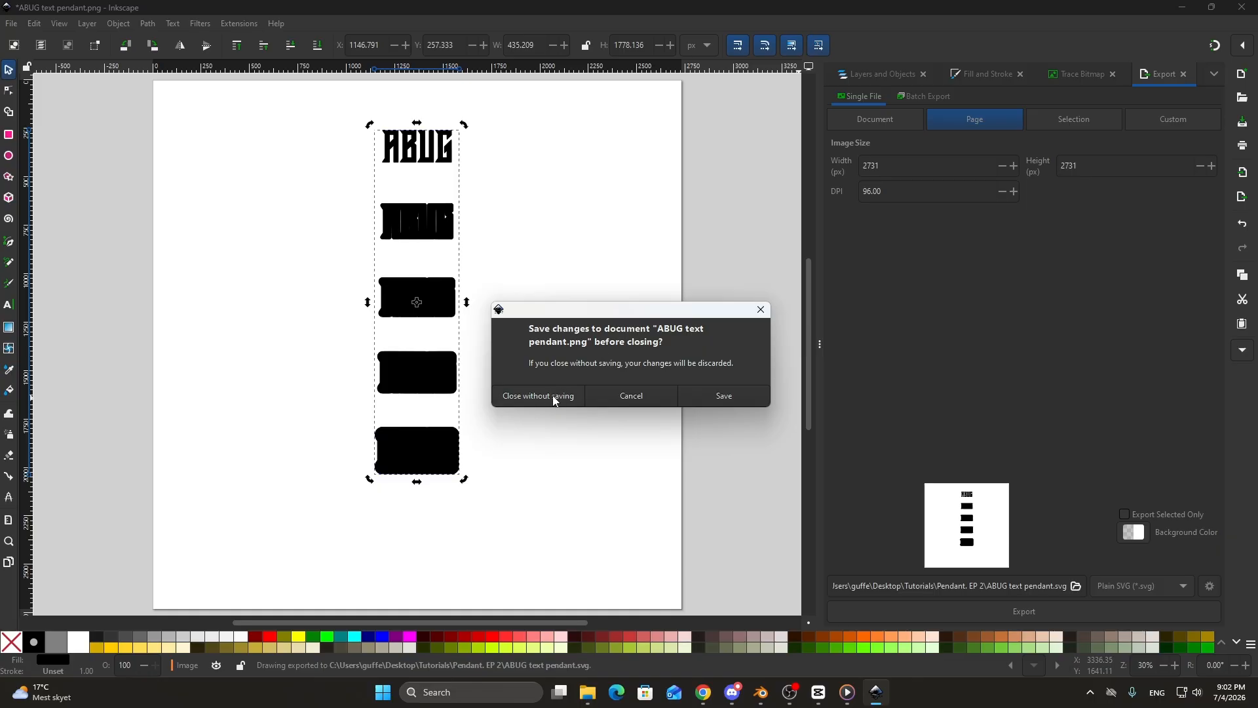
pyautogui.click(555, 398)
# Switch to the V1 Blender project and close the other, Untitled Blender window.
pyautogui.moveTo(776, 692)
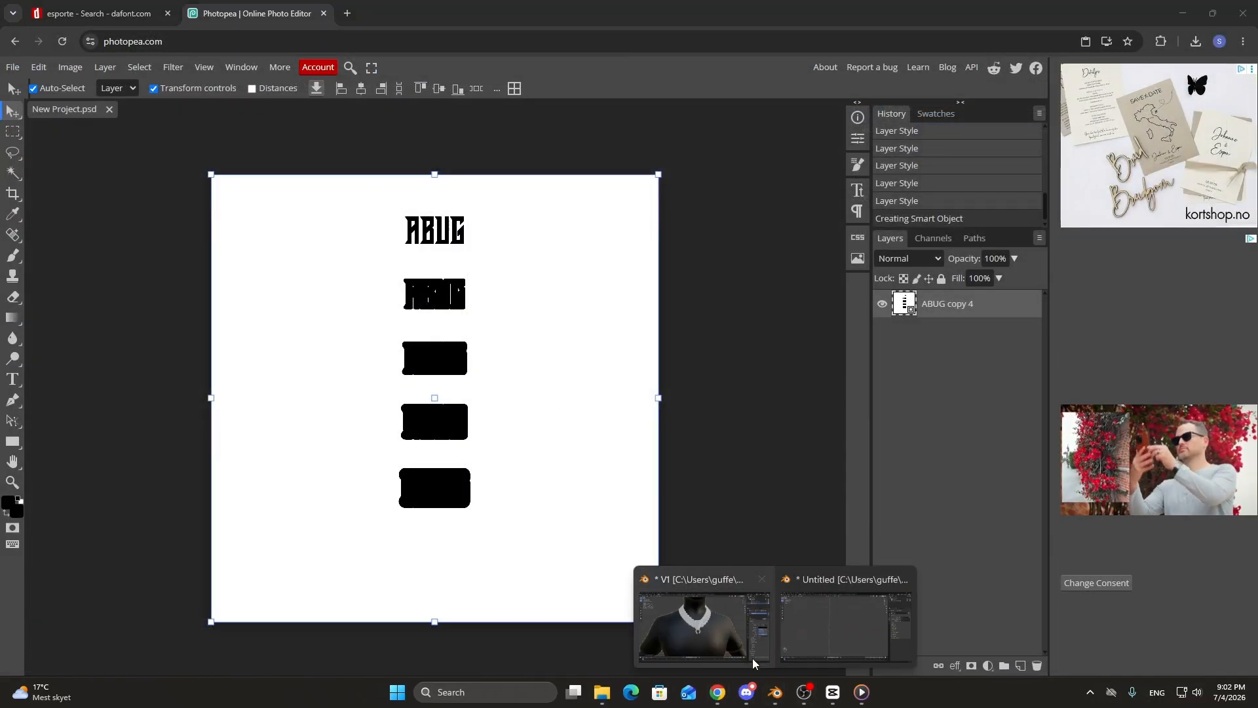
pyautogui.click(751, 656)
pyautogui.moveTo(706, 430)
pyautogui.mouseDown(button='middle')
pyautogui.moveTo(637, 451)
pyautogui.moveTo(701, 445)
pyautogui.mouseUp(button='middle')
pyautogui.scroll(-6, 637, 450)
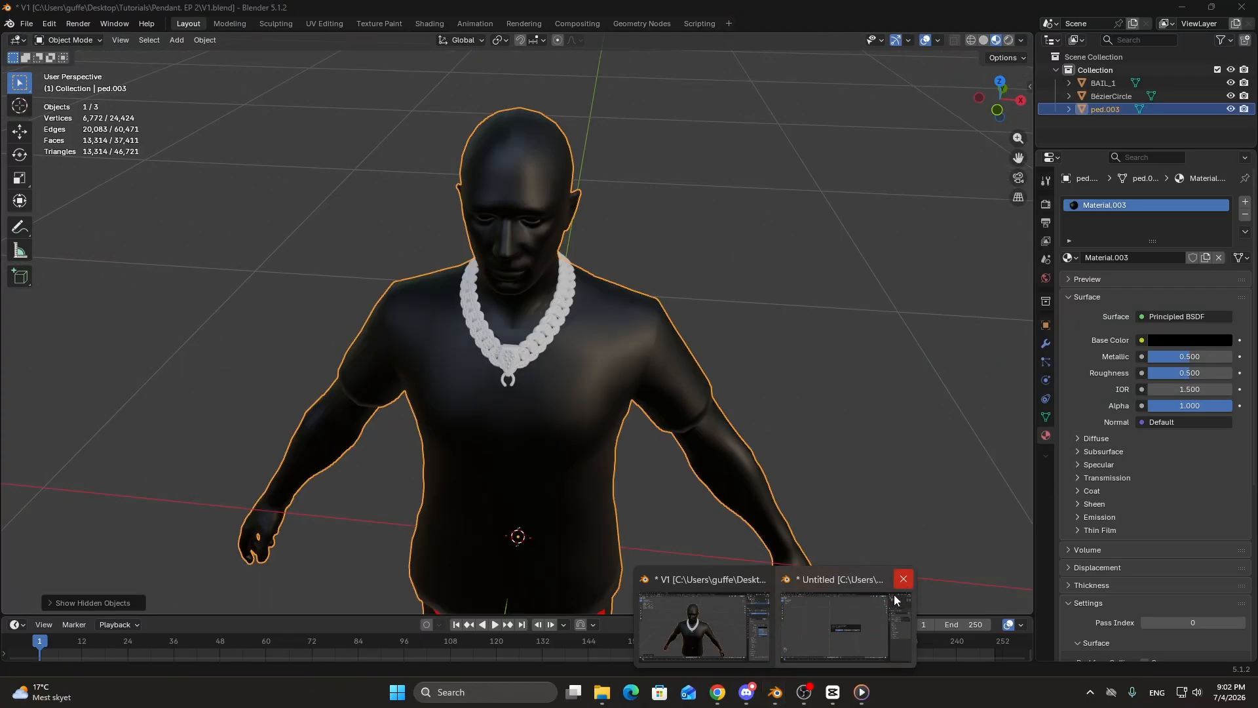
pyautogui.click(903, 579)
pyautogui.click(647, 365)
# Launch a new instance of Blender 5.1.
pyautogui.press('super')
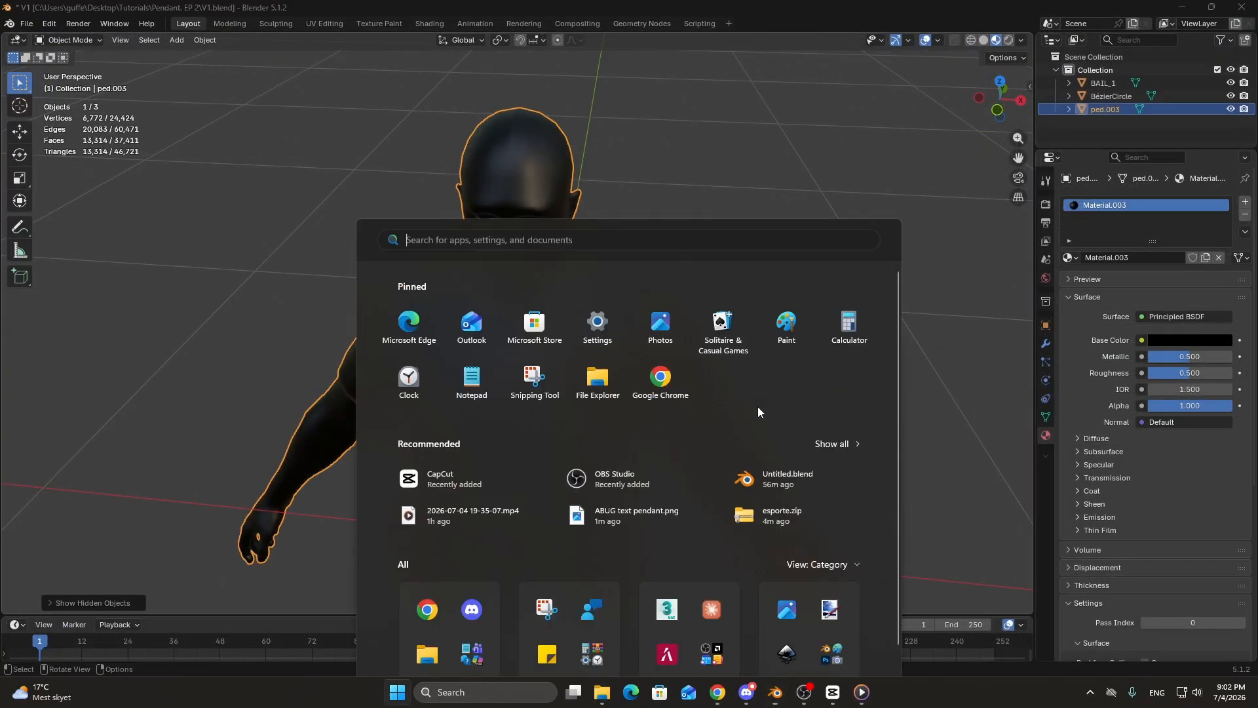
pyautogui.write('blender 5.1')
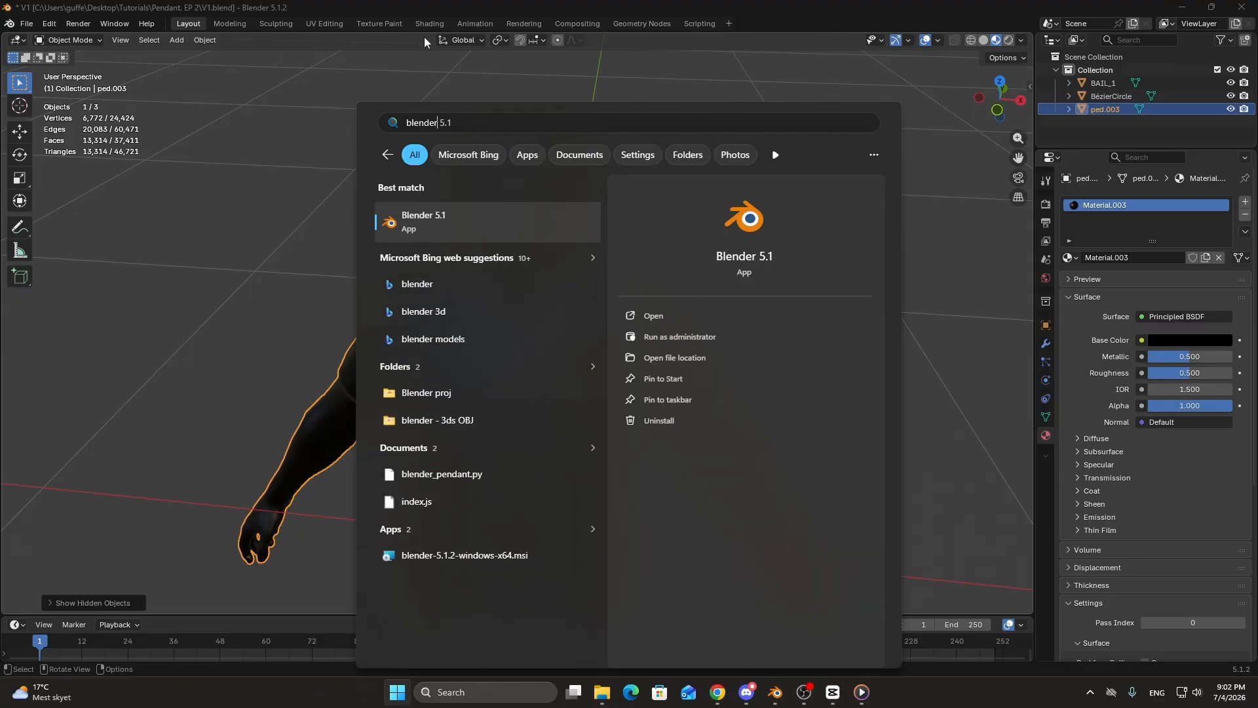
pyautogui.click(481, 217)
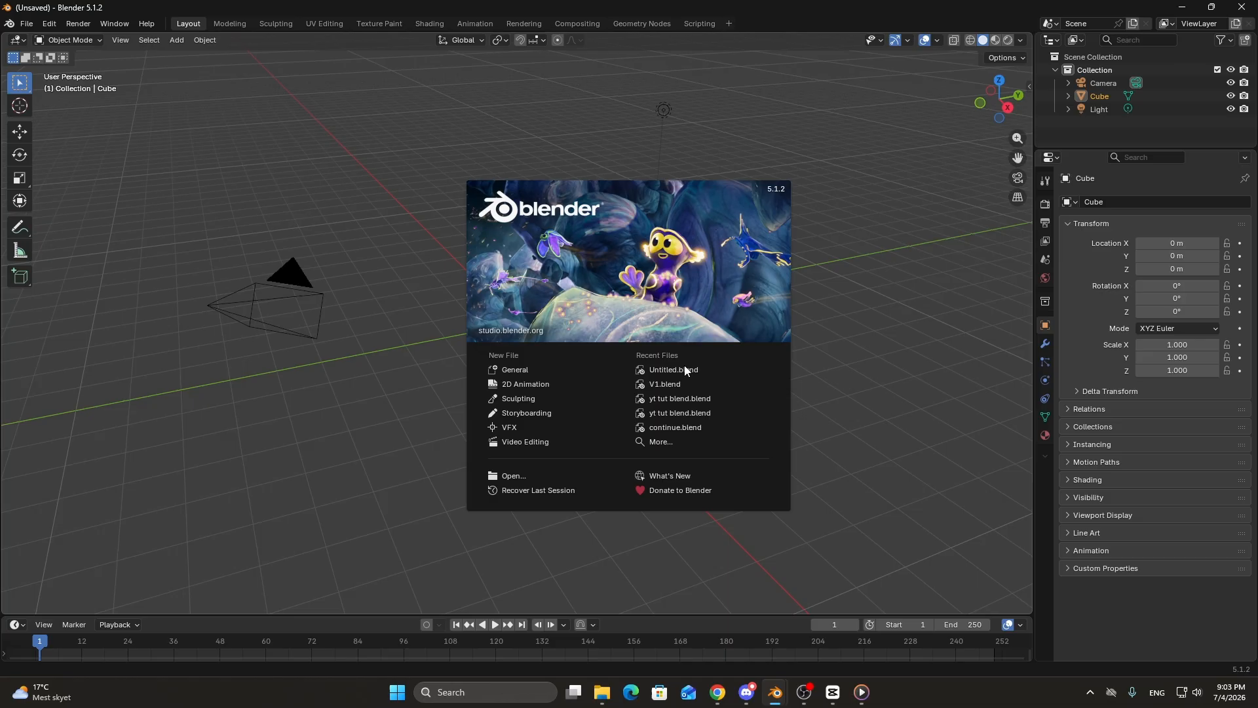
# Dismiss the splash screen and delete the default camera, cube and light.
pyautogui.click(684, 367)
pyautogui.moveTo(648, 361); pyautogui.dragTo(737, 381, button='middle')
pyautogui.scroll(-5, 650, 384)
pyautogui.moveTo(457, 346); pyautogui.dragTo(787, 209)
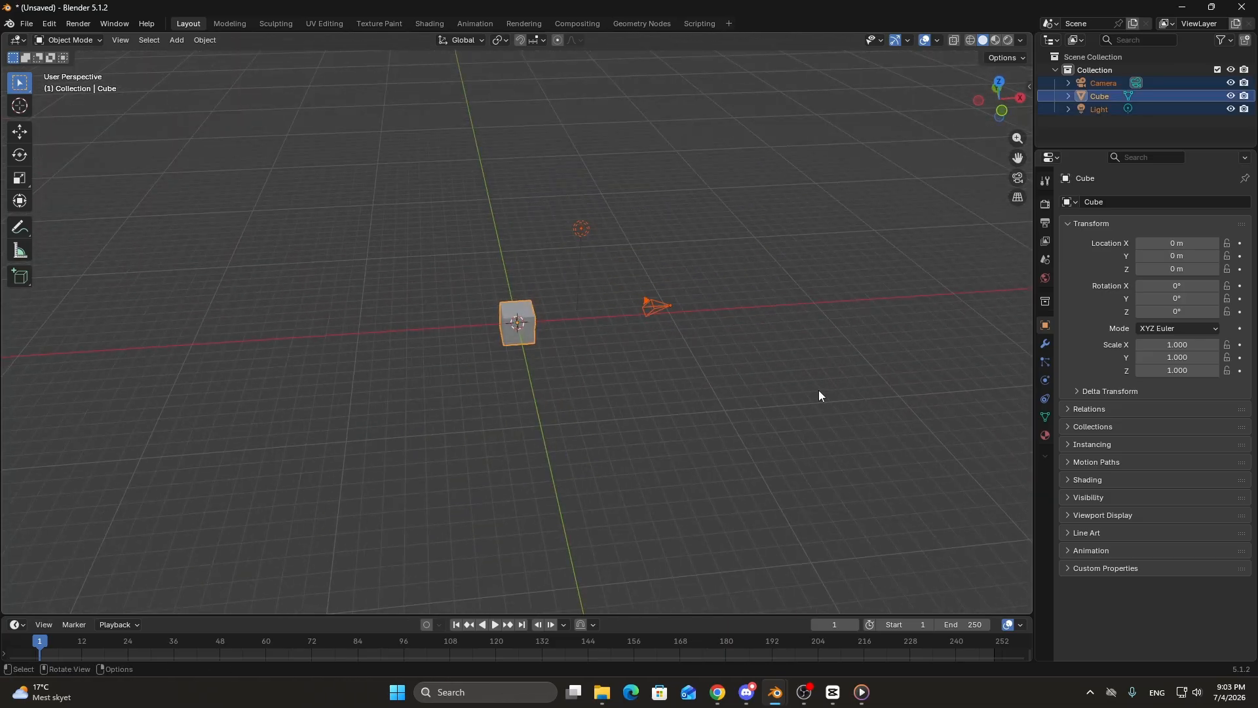
pyautogui.press('Delete')
# Import the SVG file "ABUG text pendant" from the Desktop folder Tutorials\Pendant. EP 2.
pyautogui.moveTo(819, 390); pyautogui.dragTo(696, 405, button='middle')
pyautogui.scroll(11, 664, 386)
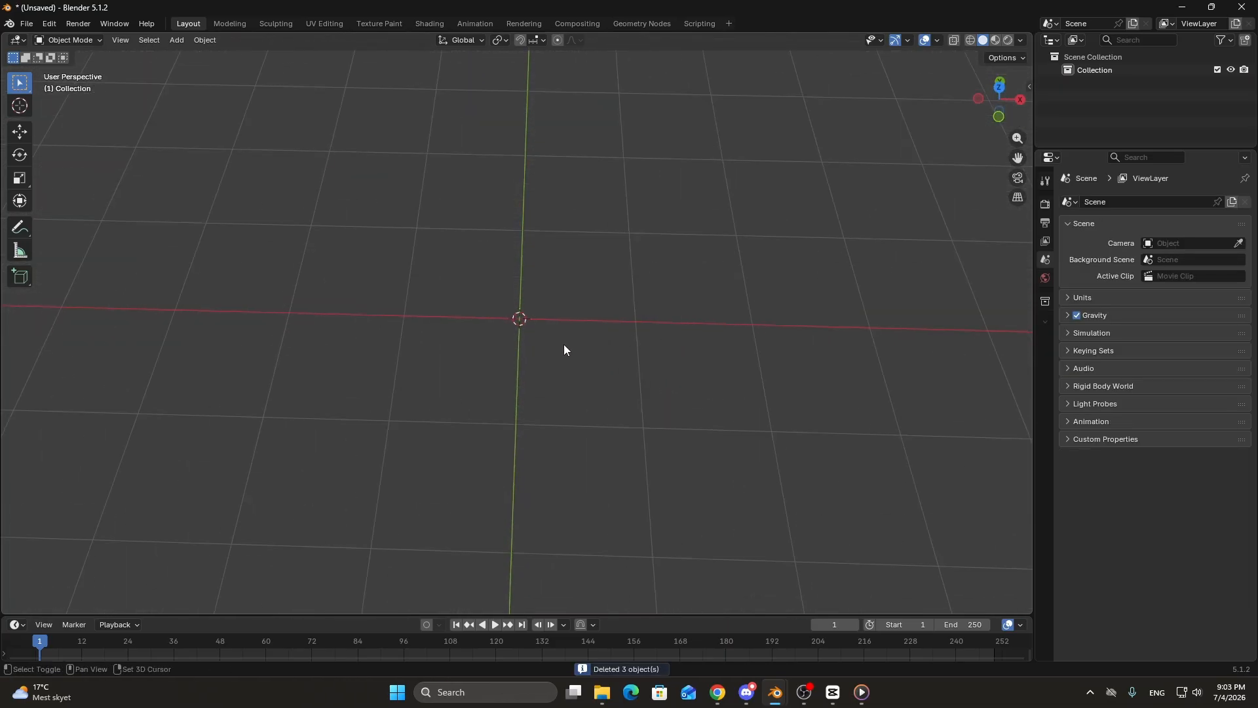
pyautogui.keyDown('shift'); pyautogui.moveTo(592, 238); pyautogui.dragTo(553, 278, button='middle'); pyautogui.keyUp('shift')
pyautogui.click(26, 24)
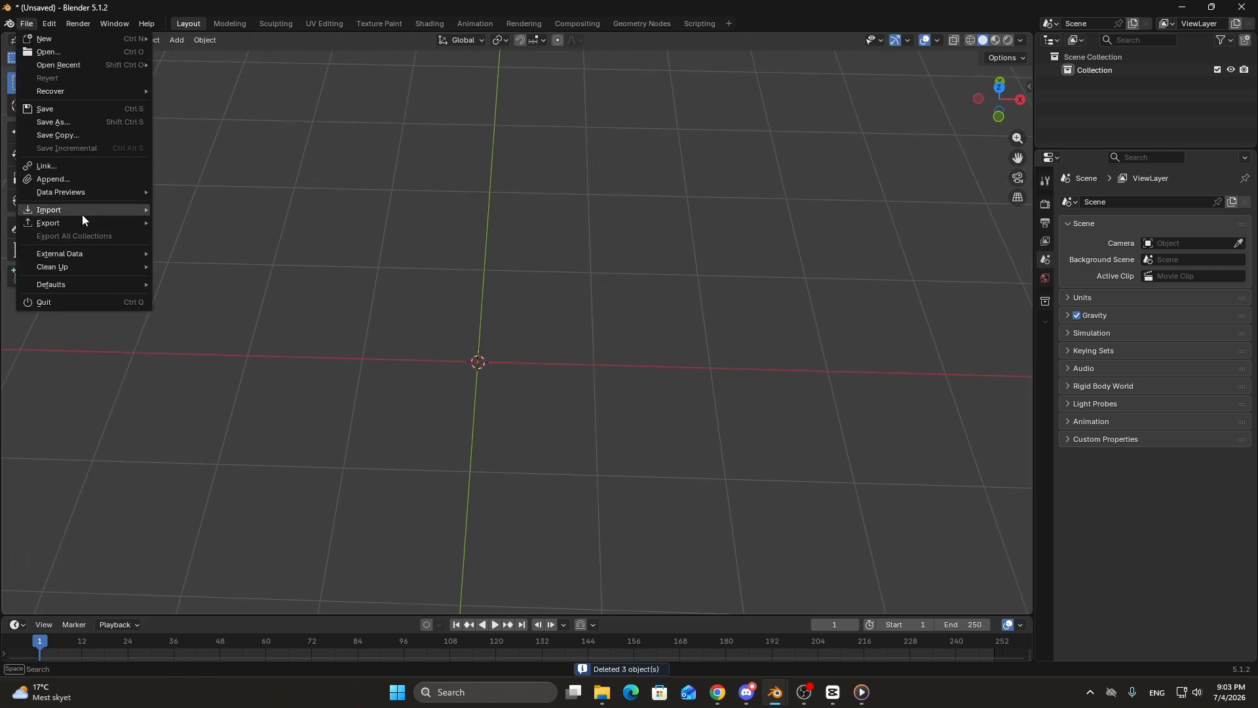
pyautogui.moveTo(85, 209)
pyautogui.click(280, 312)
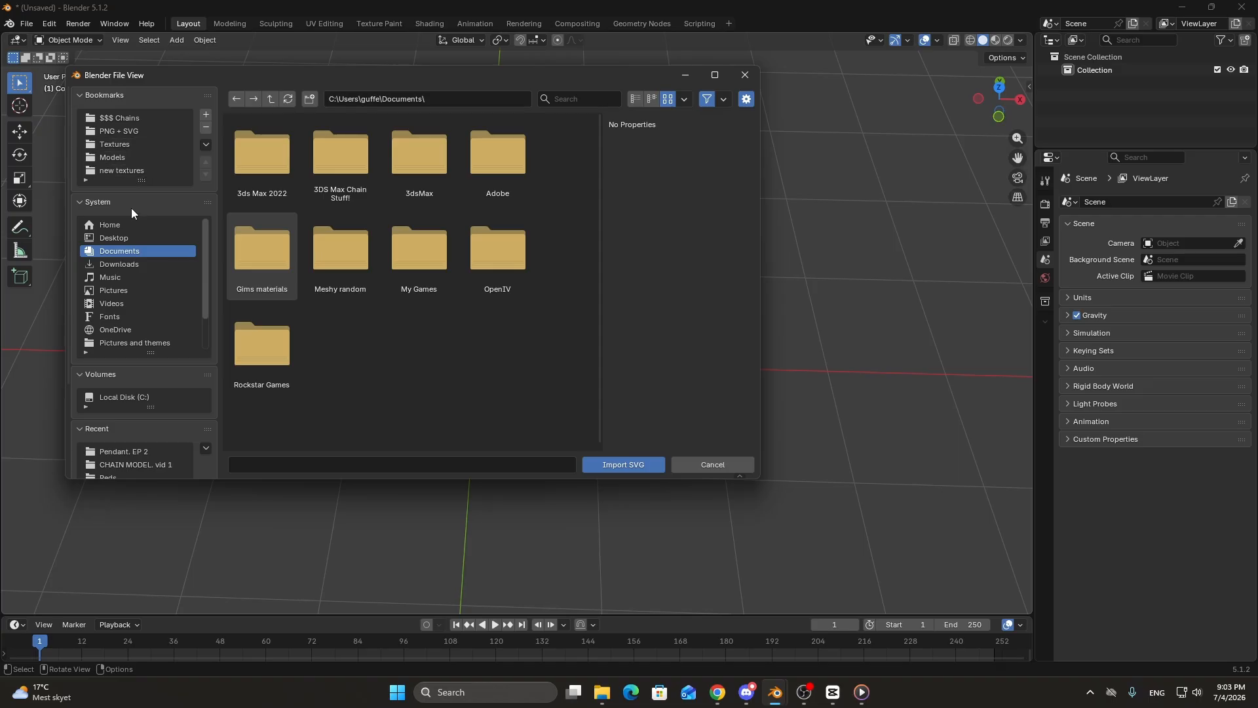
pyautogui.click(151, 237)
pyautogui.doubleClick(517, 269)
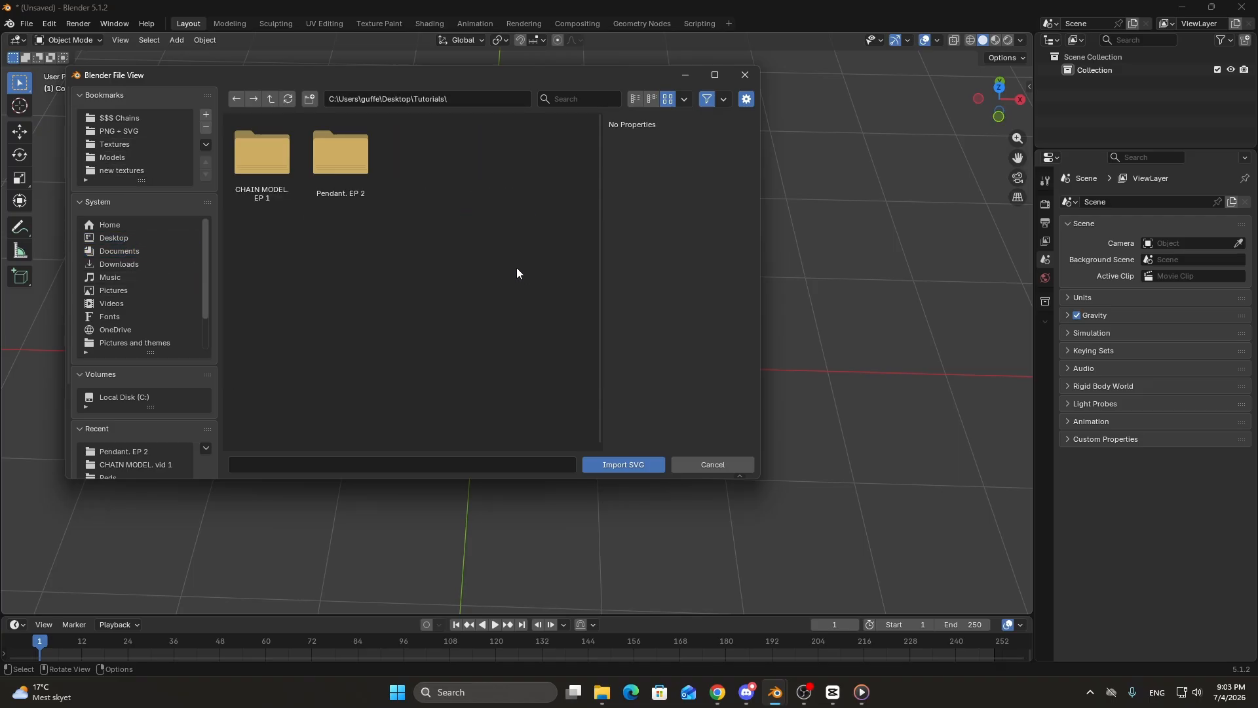
pyautogui.doubleClick(351, 182)
pyautogui.doubleClick(278, 163)
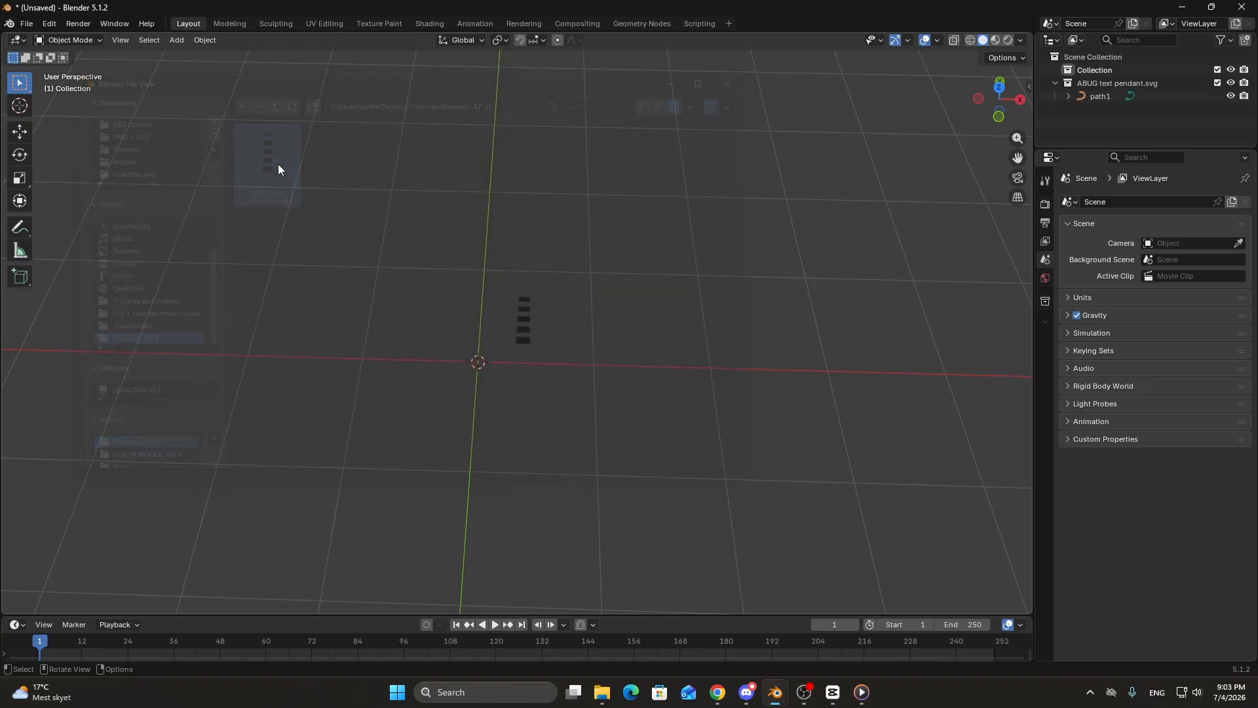
# Remove the SVGMat material from the imported ABUG curve object.
pyautogui.scroll(5, 525, 333)
pyautogui.click(545, 317)
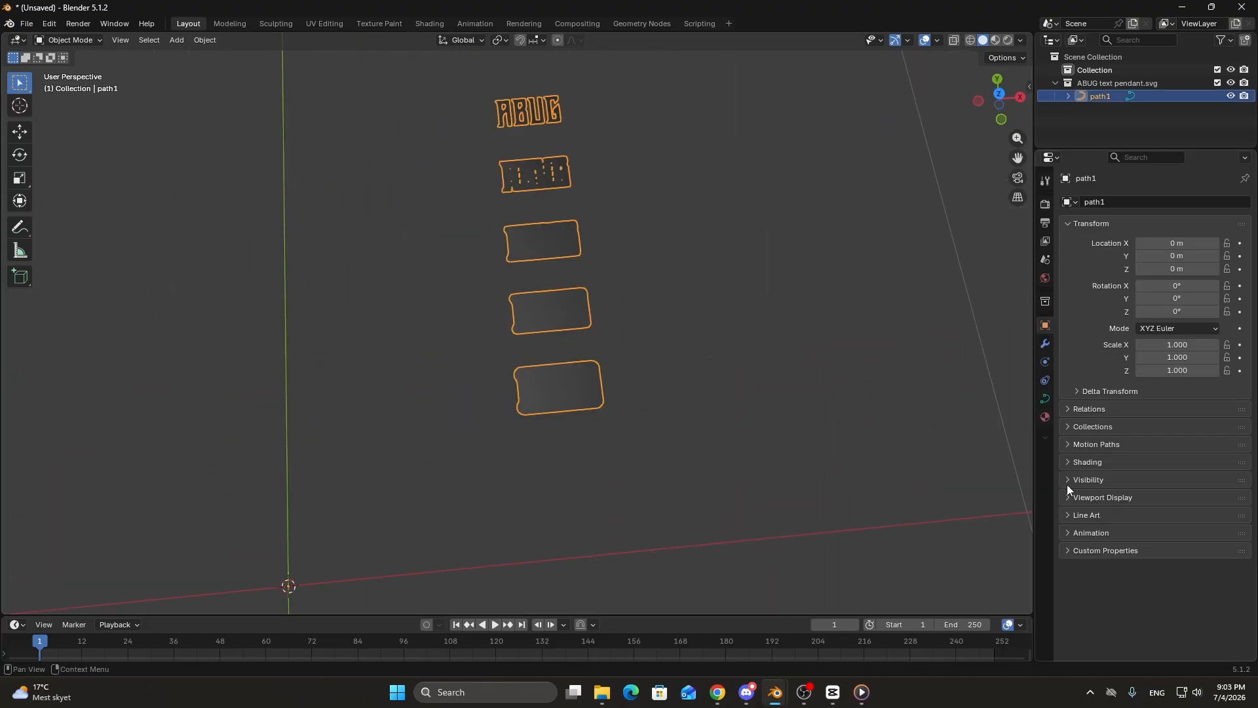
pyautogui.click(1046, 417)
pyautogui.moveTo(781, 320); pyautogui.dragTo(786, 298, button='middle')
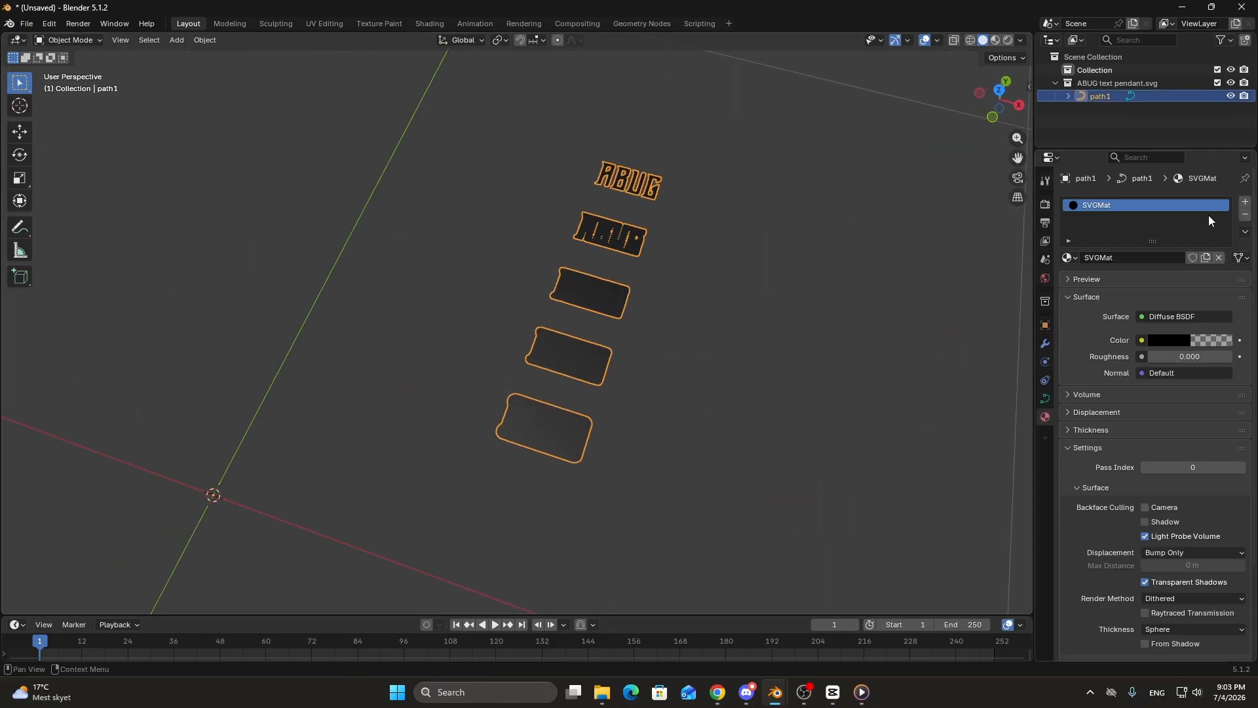
pyautogui.click(1244, 217)
pyautogui.moveTo(611, 316); pyautogui.dragTo(662, 337, button='middle')
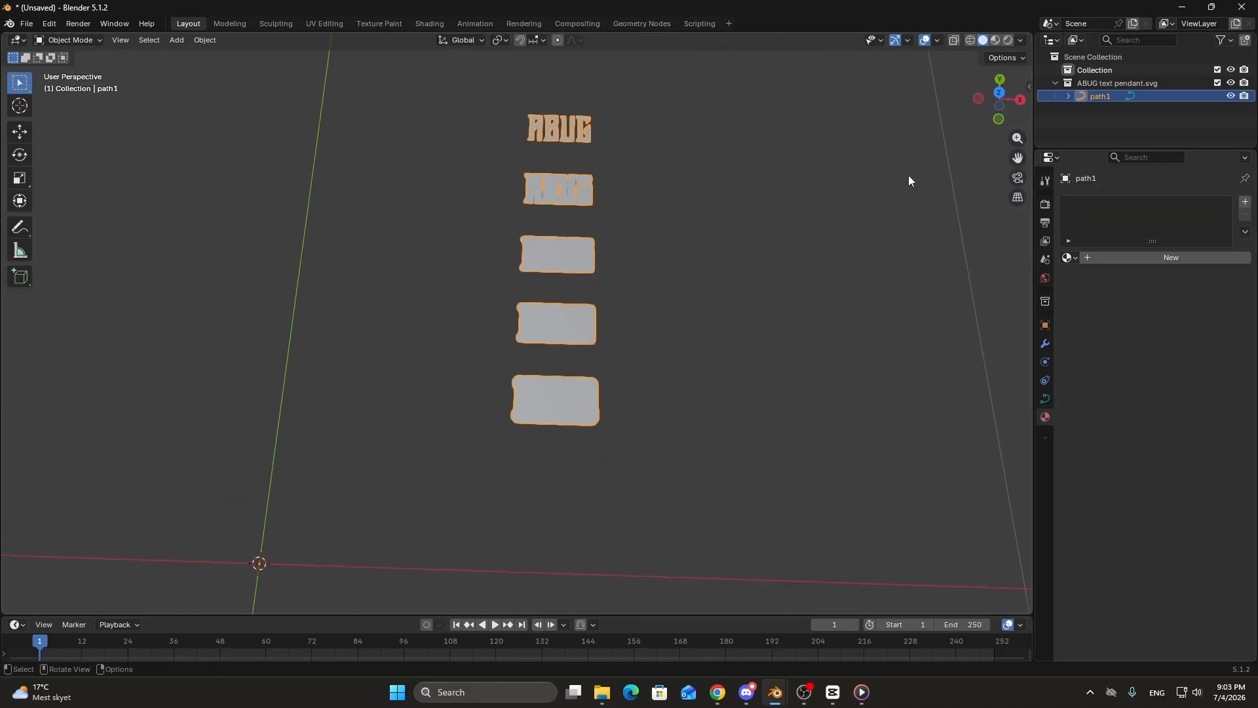
# Look up the Emulate Numpad option in the Input preferences and close the preferences.
pyautogui.click(26, 23)
pyautogui.click(49, 24)
pyautogui.click(91, 192)
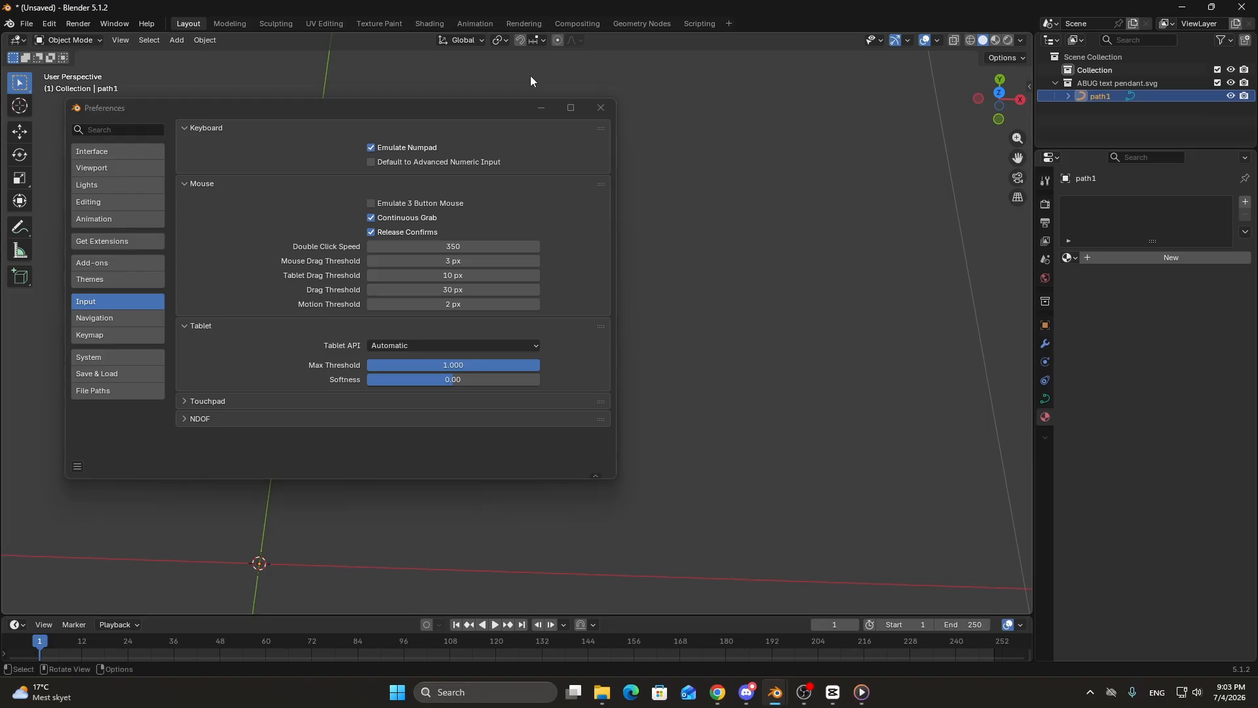
pyautogui.click(601, 107)
pyautogui.click(49, 24)
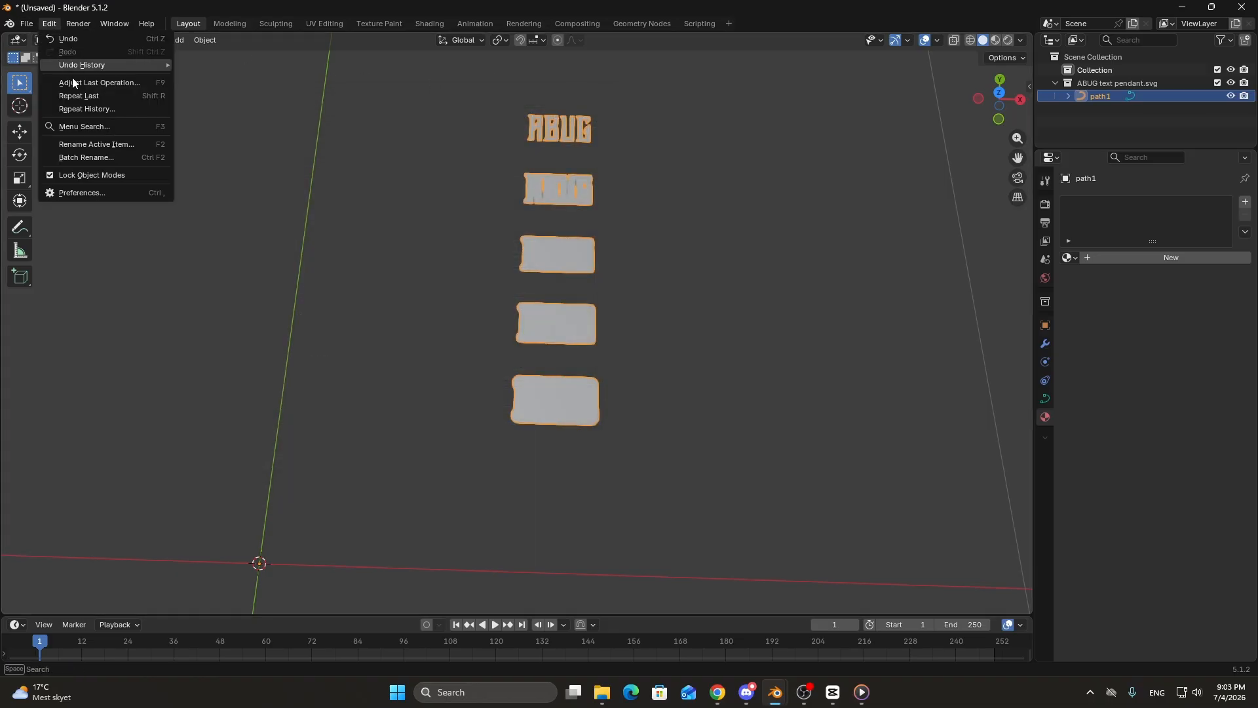
pyautogui.click(89, 192)
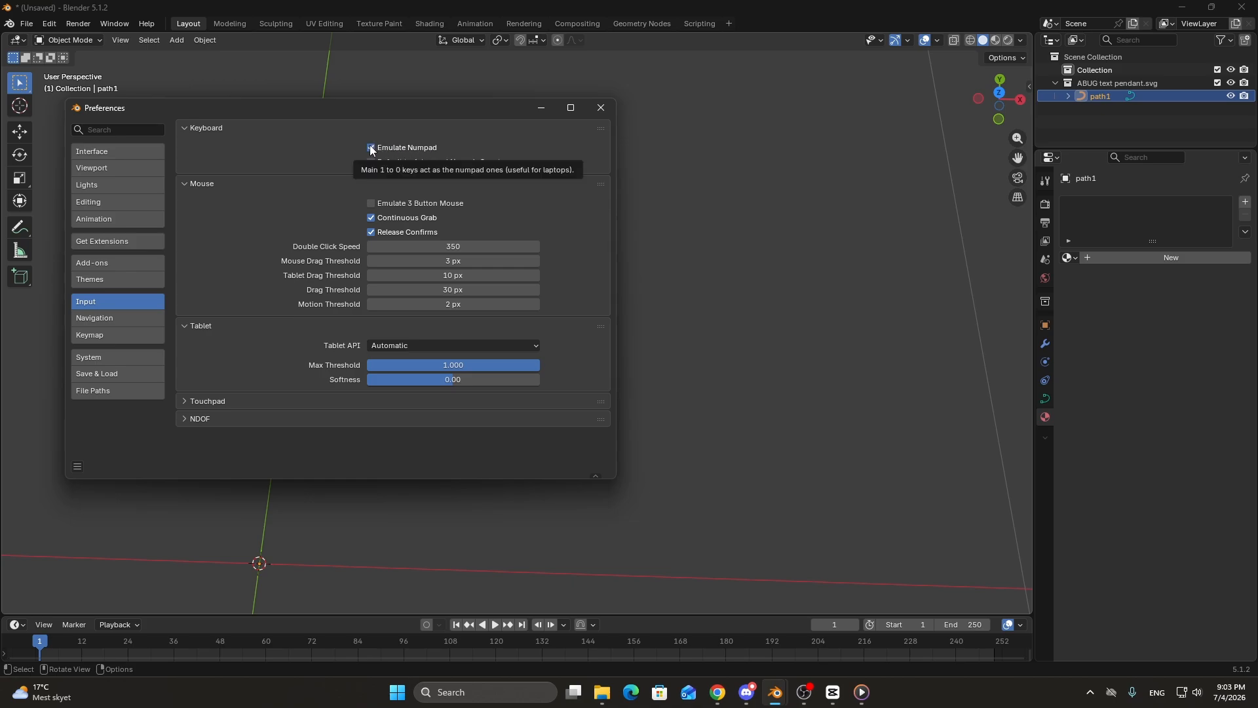
pyautogui.click(600, 108)
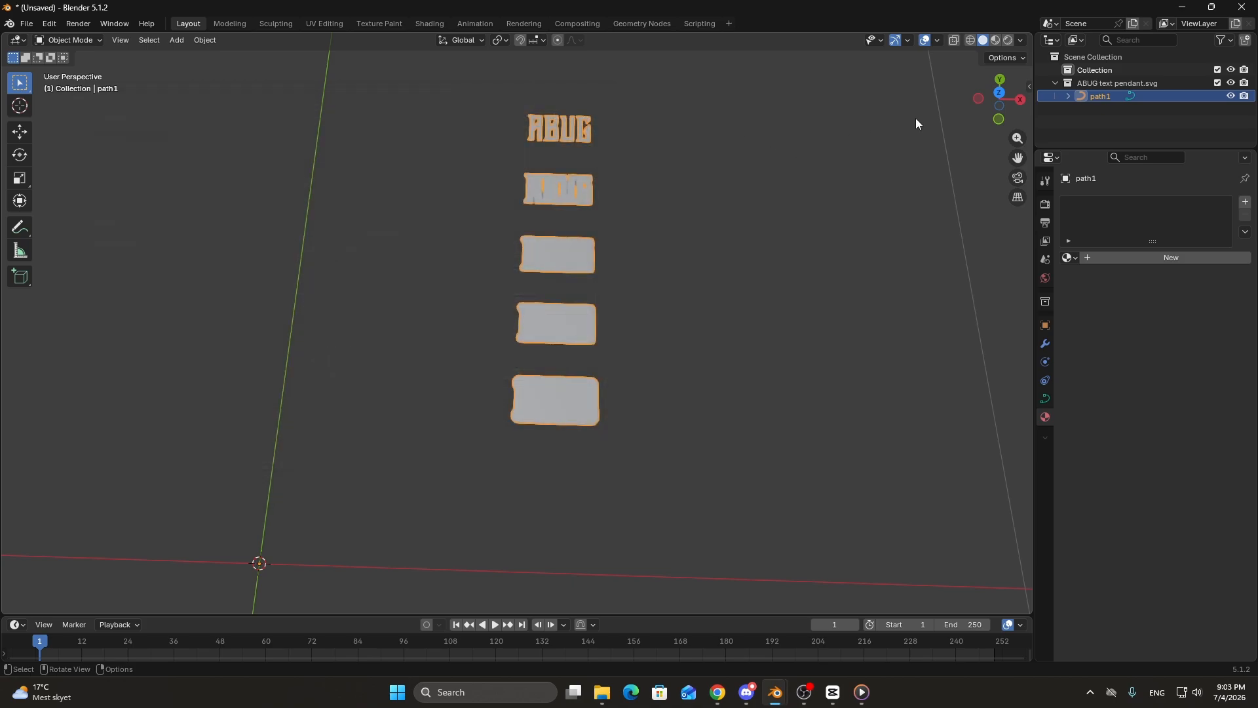
# View the imported shapes from the front, right and top orthographic directions.
pyautogui.click(998, 120)
pyautogui.click(1023, 101)
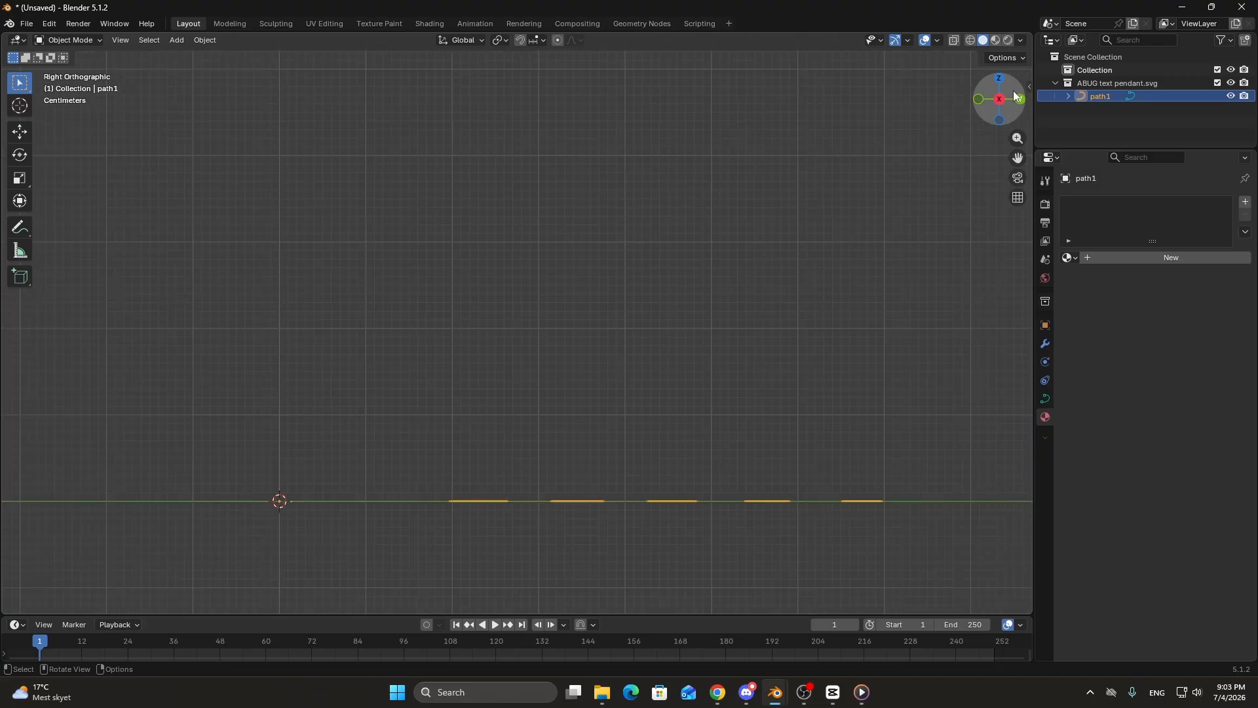
pyautogui.click(1004, 82)
pyautogui.keyDown('shift'); pyautogui.moveTo(702, 242); pyautogui.dragTo(643, 368, button='middle'); pyautogui.keyUp('shift')
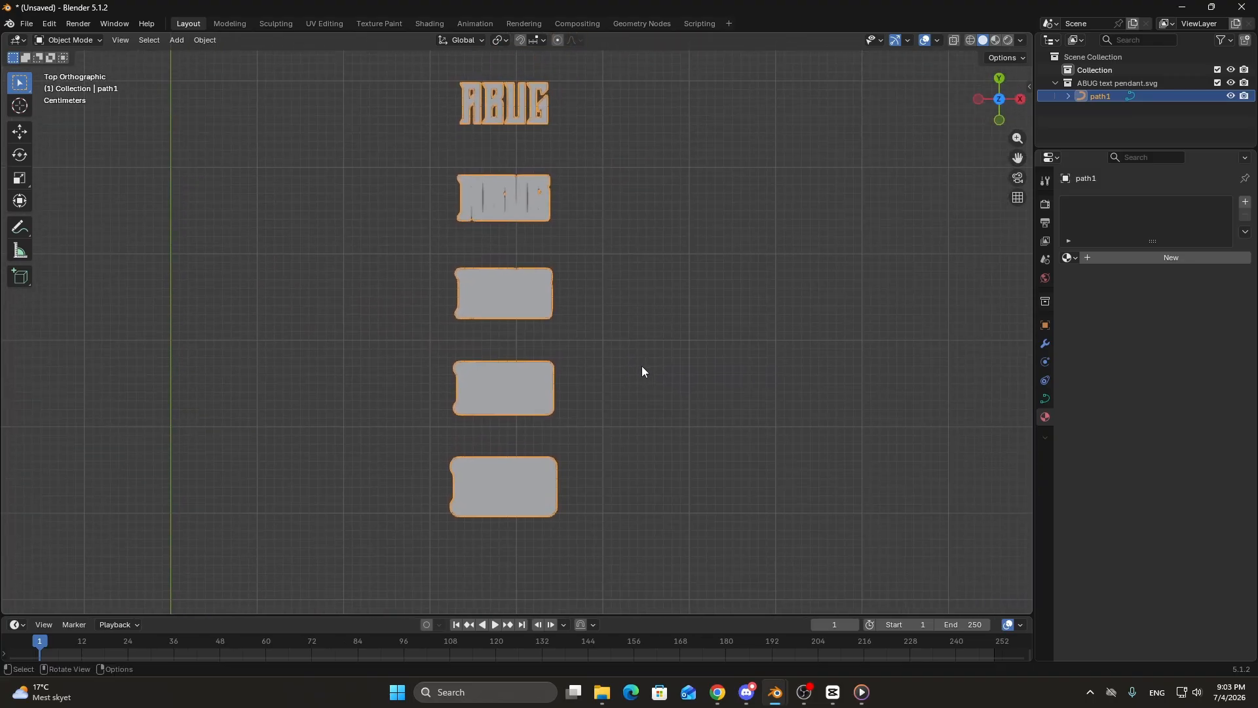
pyautogui.press('KP_1')
pyautogui.press('KP_3')
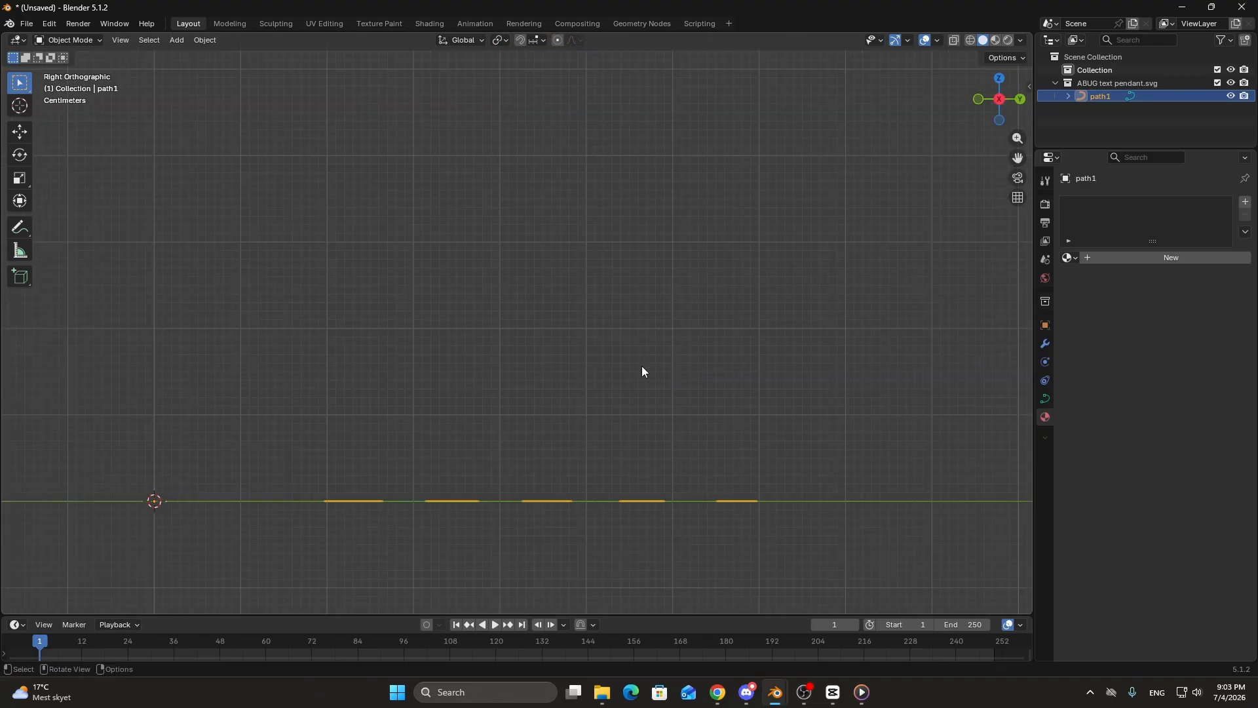
pyautogui.press('KP_7')
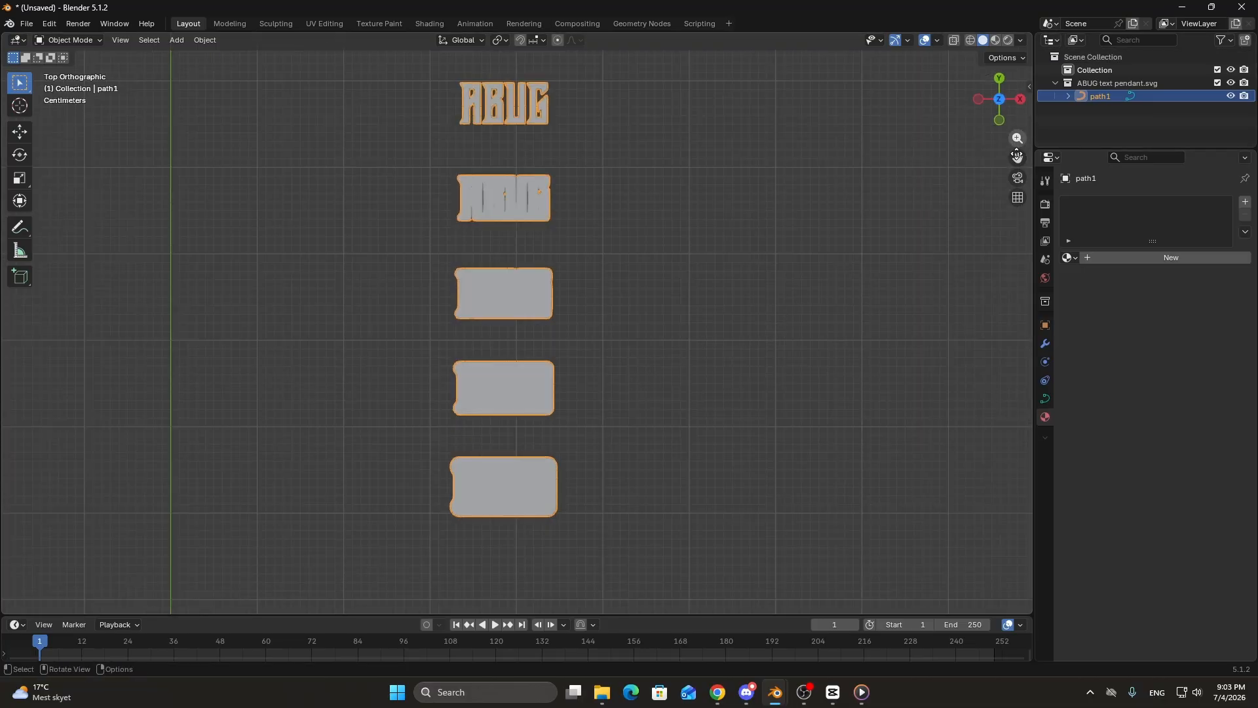
# Enable the Screencast Keys display in the viewport.
pyautogui.press('n')
pyautogui.click(1025, 289)
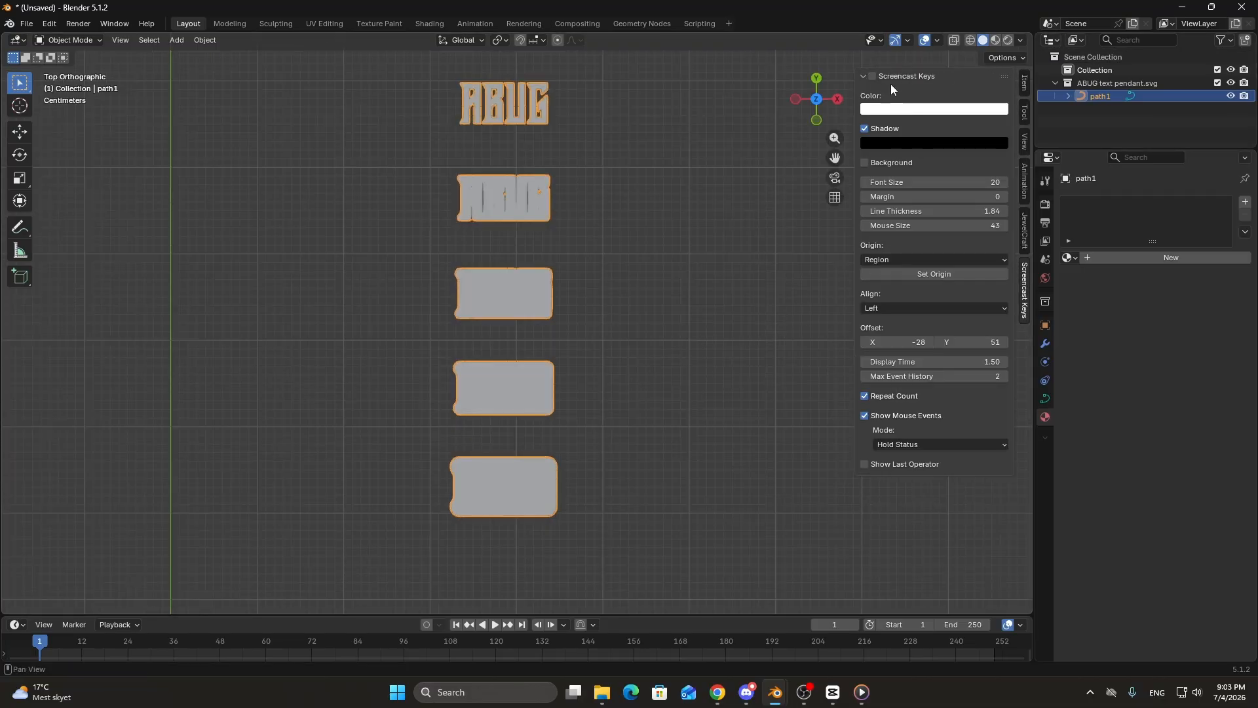
pyautogui.click(877, 76)
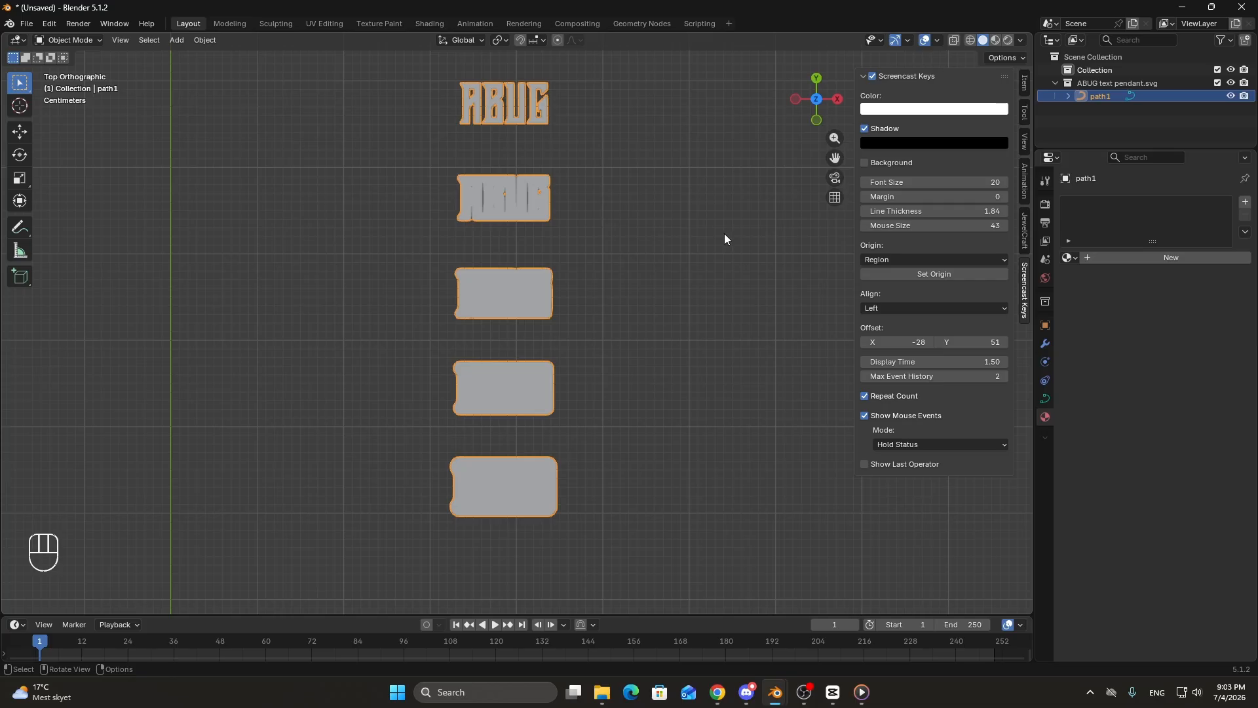
pyautogui.press('n')
# Examine the flat ABUG shapes in front, right, top and angled views, ending in the top view.
pyautogui.press('KP_1')
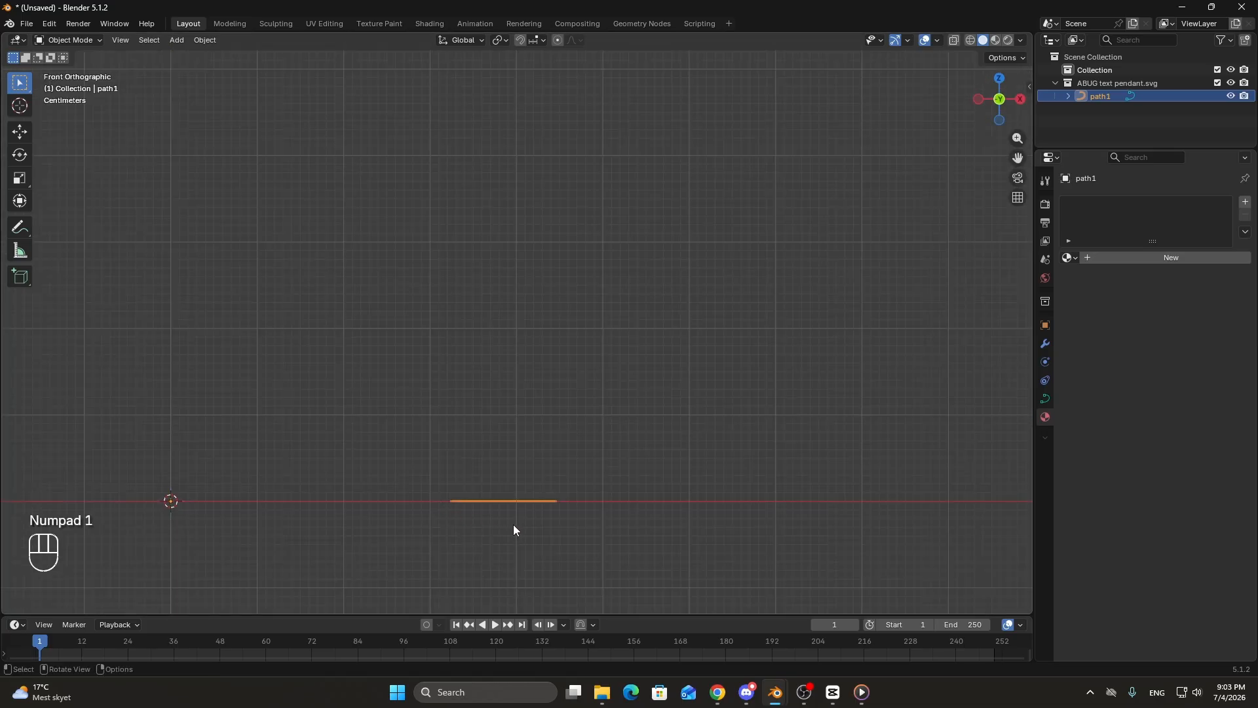
pyautogui.press('KP_3')
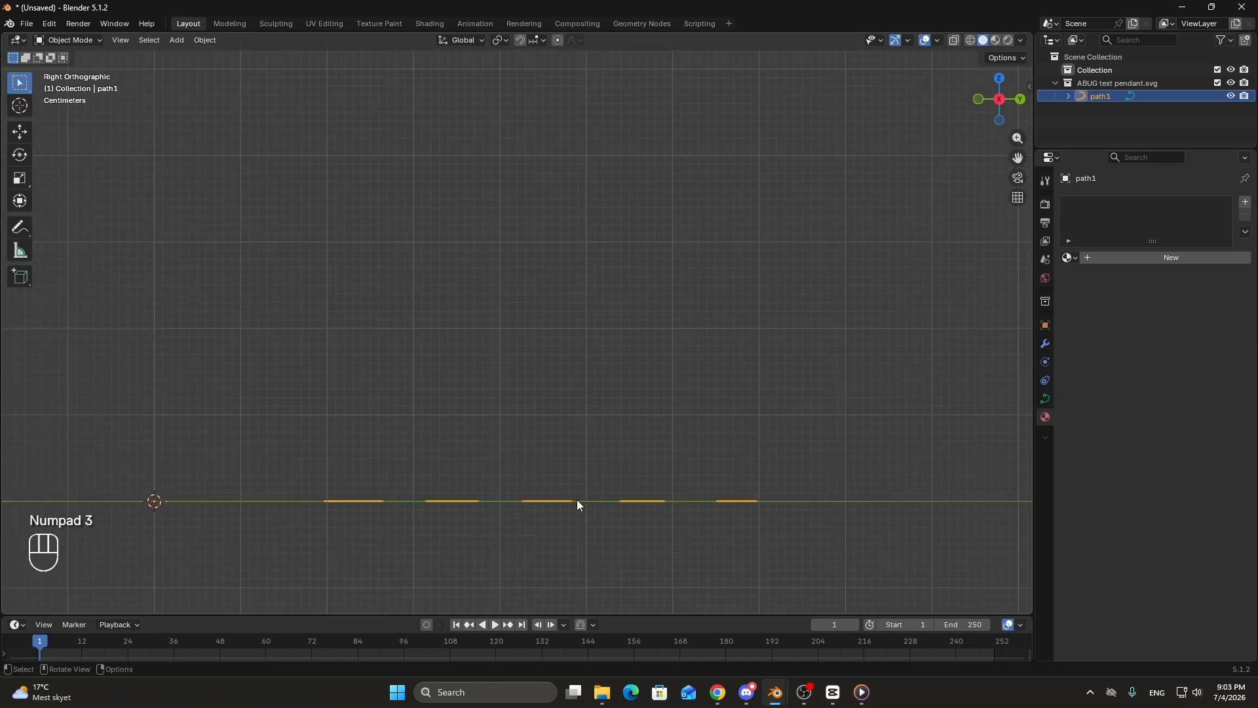
pyautogui.press('KP_7')
pyautogui.moveTo(640, 384); pyautogui.dragTo(593, 347, button='middle')
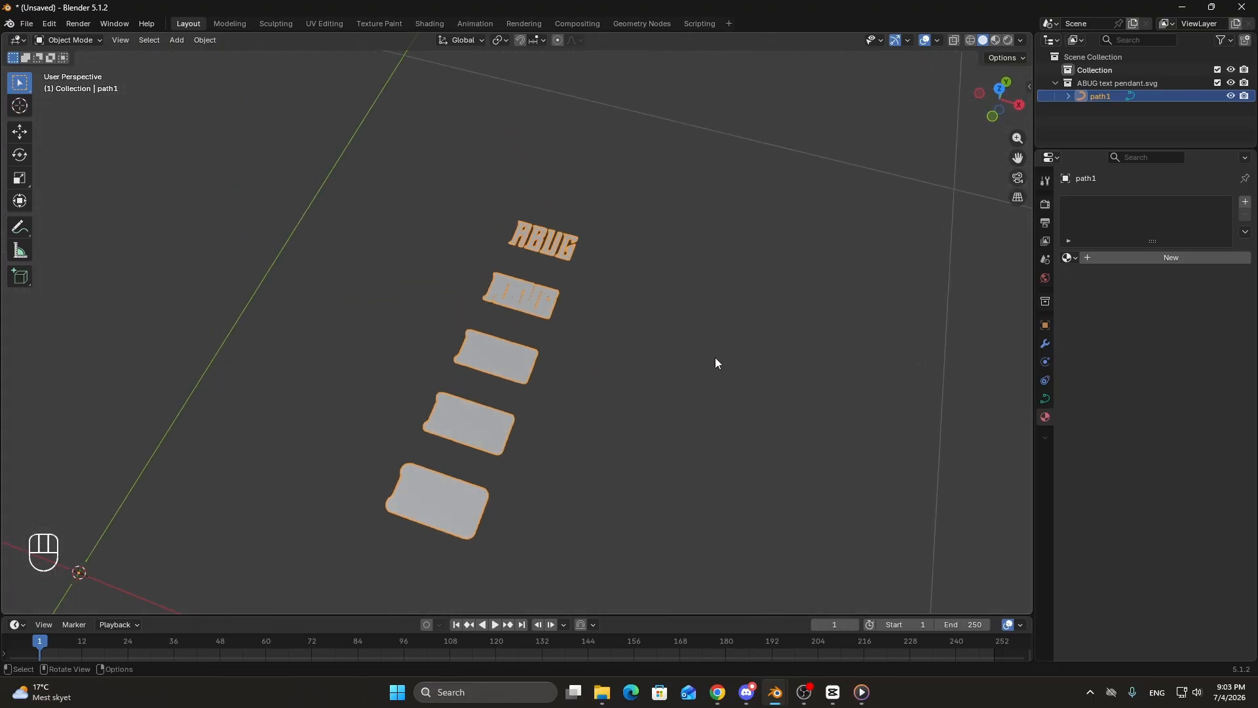
pyautogui.scroll(3, 713, 359)
pyautogui.press('KP_7')
pyautogui.moveTo(625, 452); pyautogui.dragTo(650, 400, button='middle')
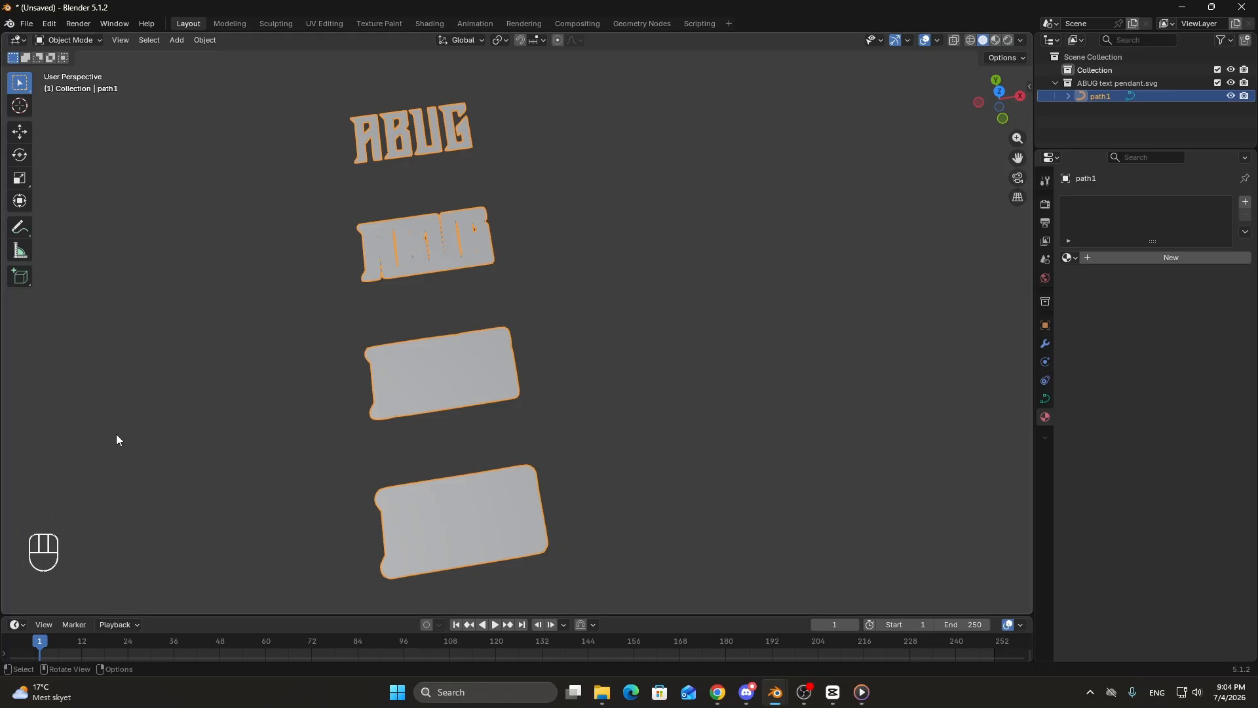
pyautogui.moveTo(116, 434); pyautogui.dragTo(98, 444, button='middle')
pyautogui.press('KP_7')
pyautogui.scroll(-8, 352, 437)
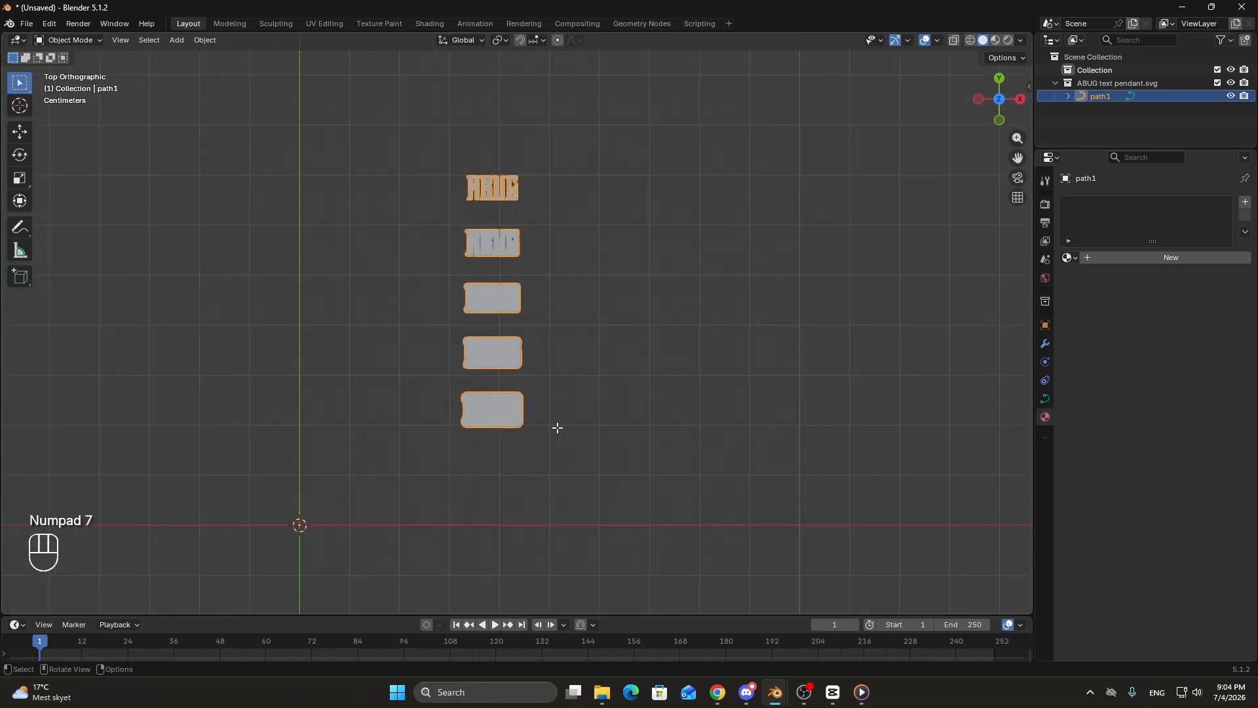
# Separate the second-lowest backing plate outline from the ABUG curve into its own object.
pyautogui.press('Tab')
pyautogui.scroll(5, 570, 426)
pyautogui.moveTo(444, 328); pyautogui.dragTo(780, 464)
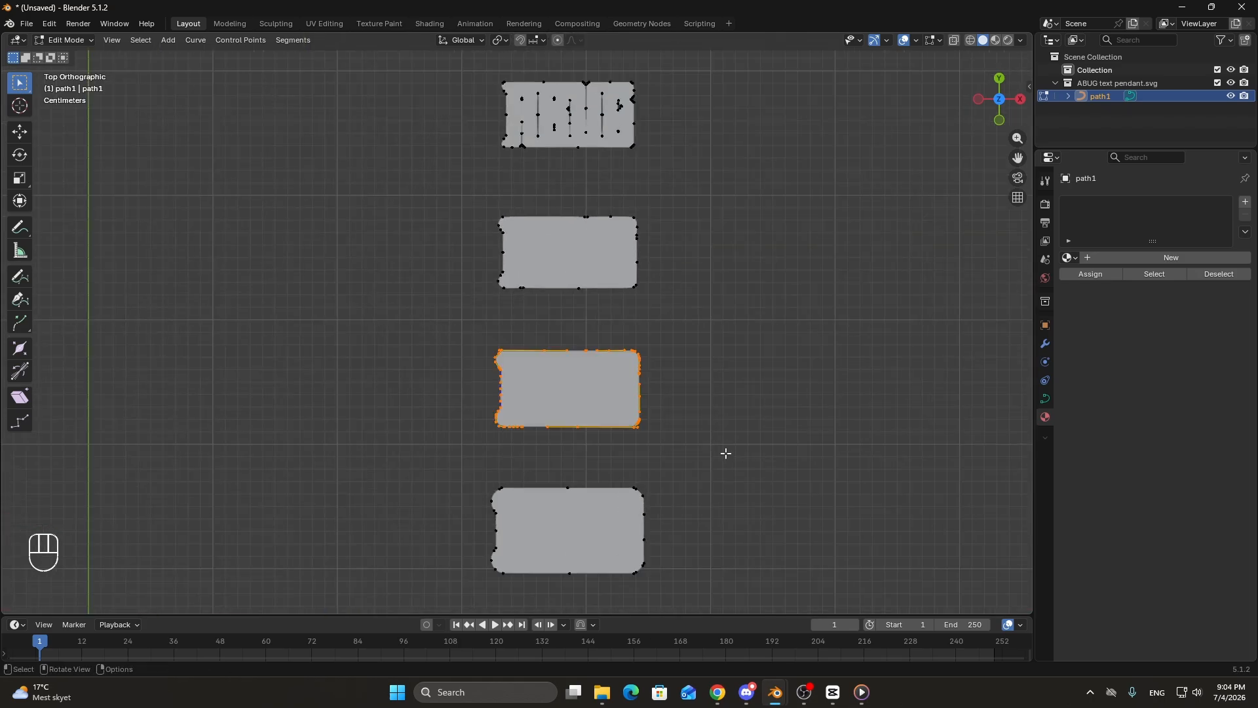
pyautogui.press('Tab')
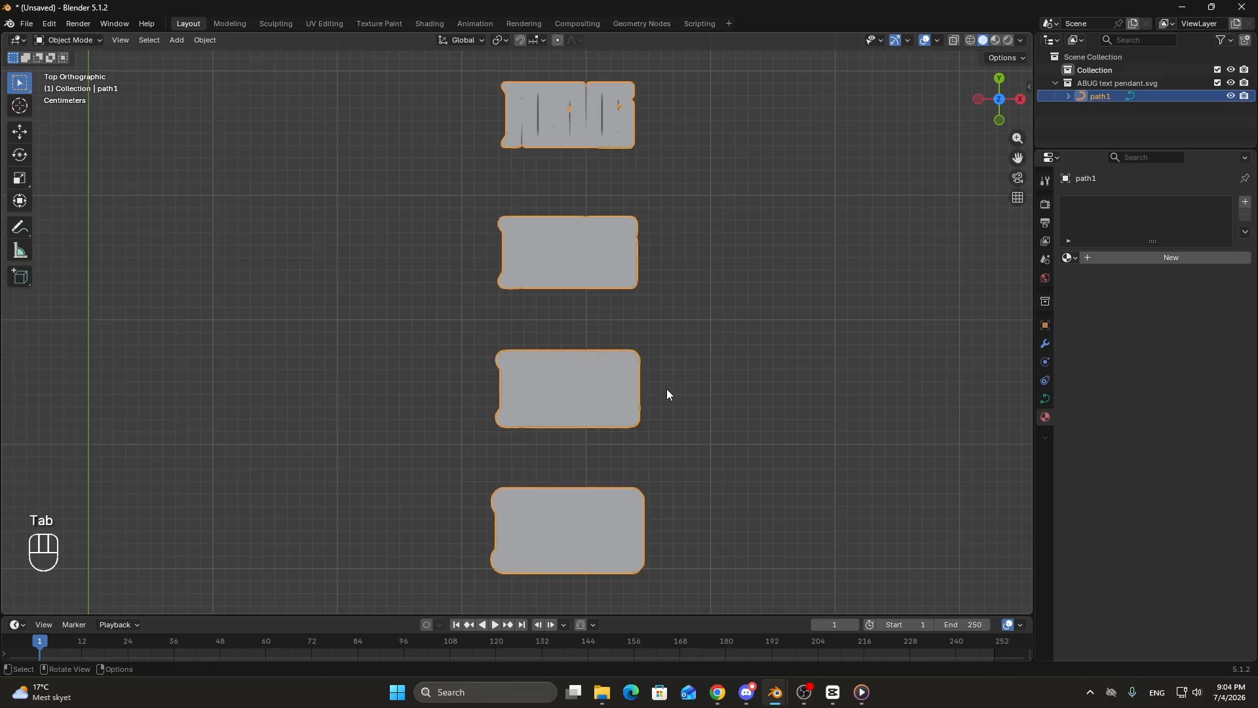
pyautogui.scroll(-3, 667, 388)
pyautogui.press('Tab')
pyautogui.scroll(-2, 649, 396)
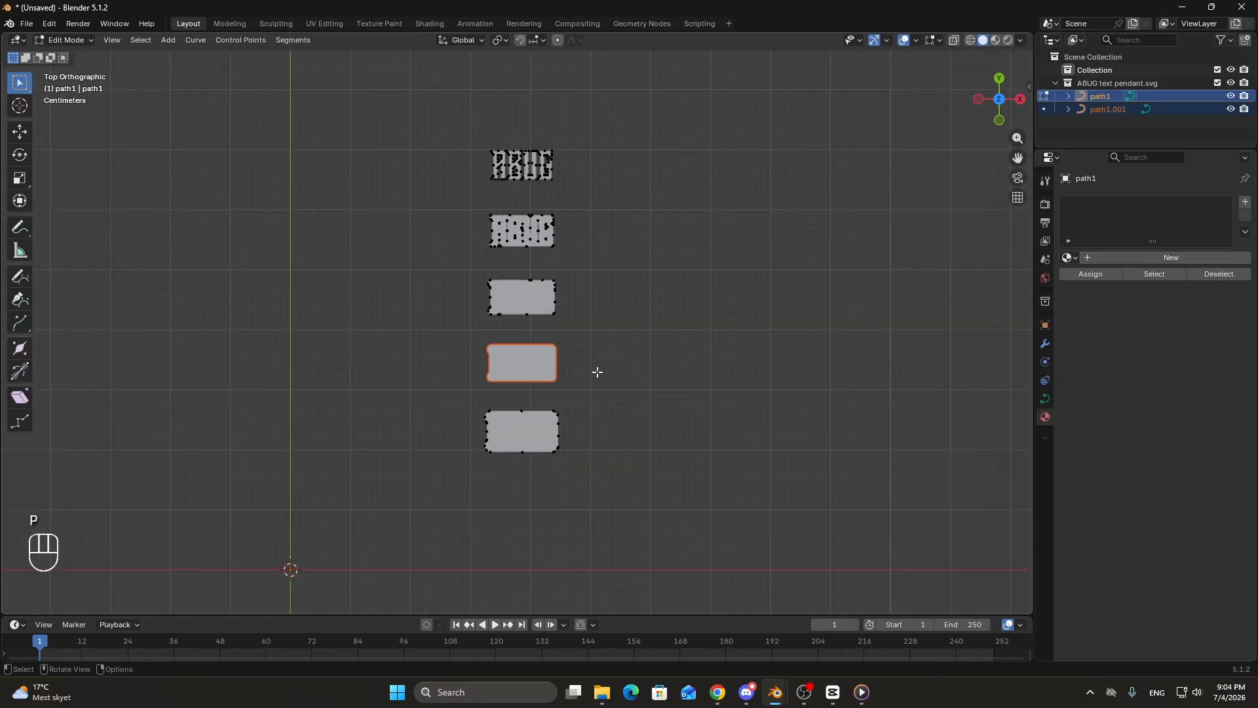
pyautogui.press('p')
pyautogui.press('Tab')
pyautogui.press('g')
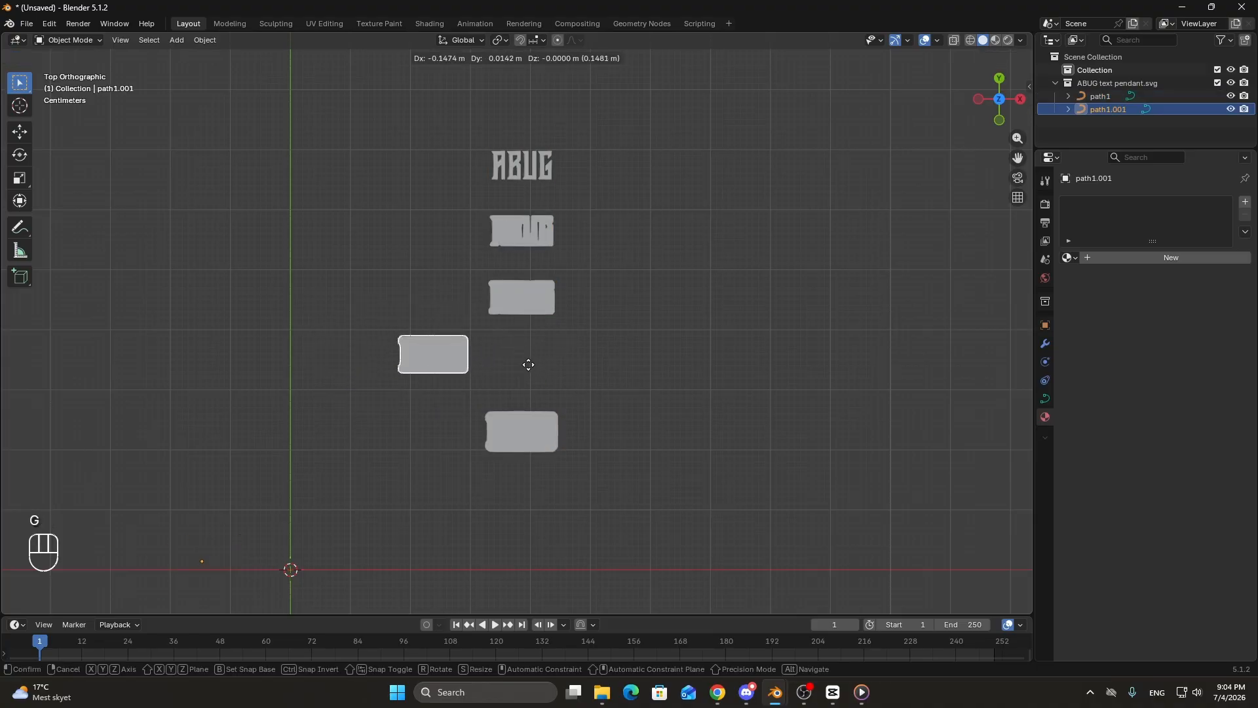
pyautogui.rightClick(533, 363)
pyautogui.keyDown('shift'); pyautogui.moveTo(635, 370); pyautogui.dragTo(601, 360, button='middle'); pyautogui.keyUp('shift')
pyautogui.rightClick(587, 353)
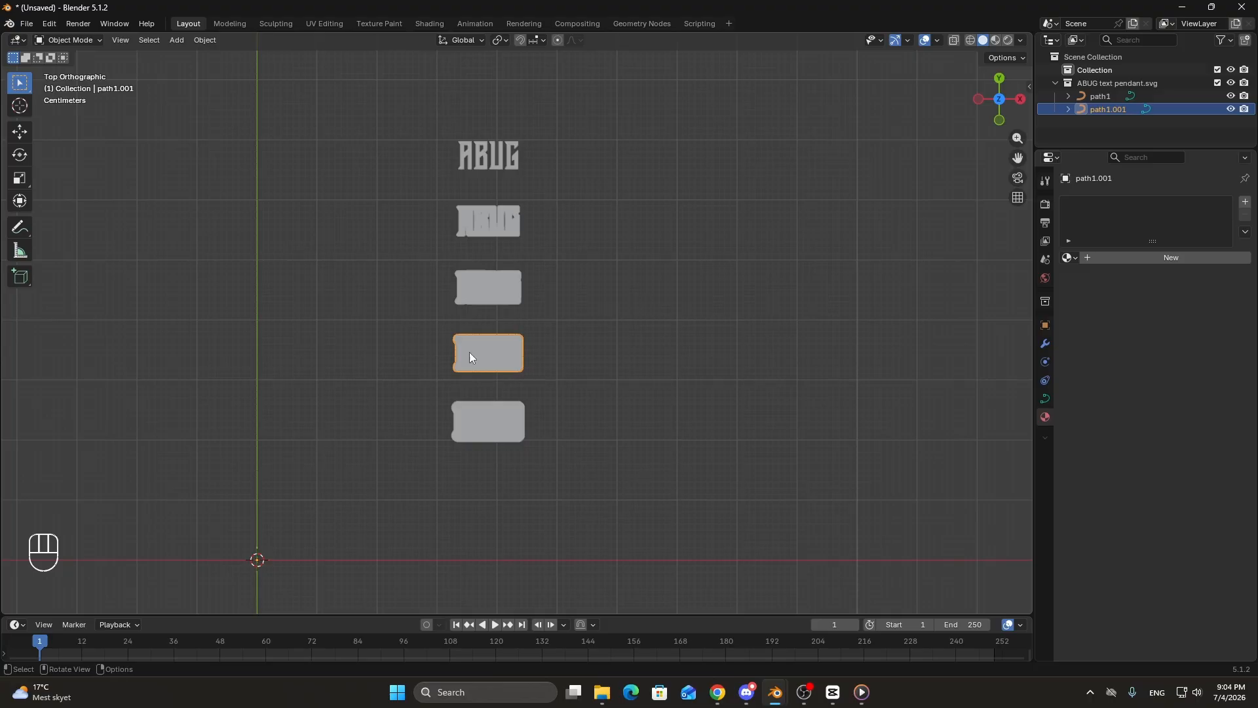
# Convert the separated backing plate to a mesh and back to a curve, leaving only its outline.
pyautogui.rightClick(638, 289)
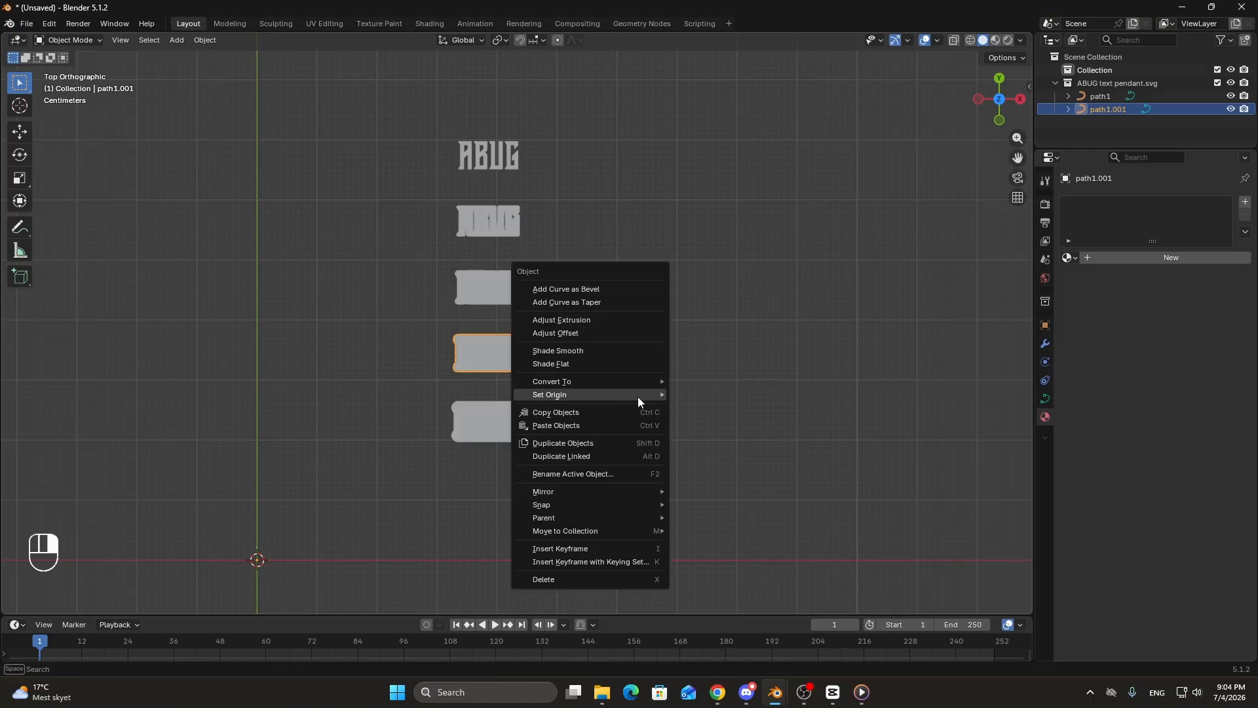
pyautogui.moveTo(616, 383)
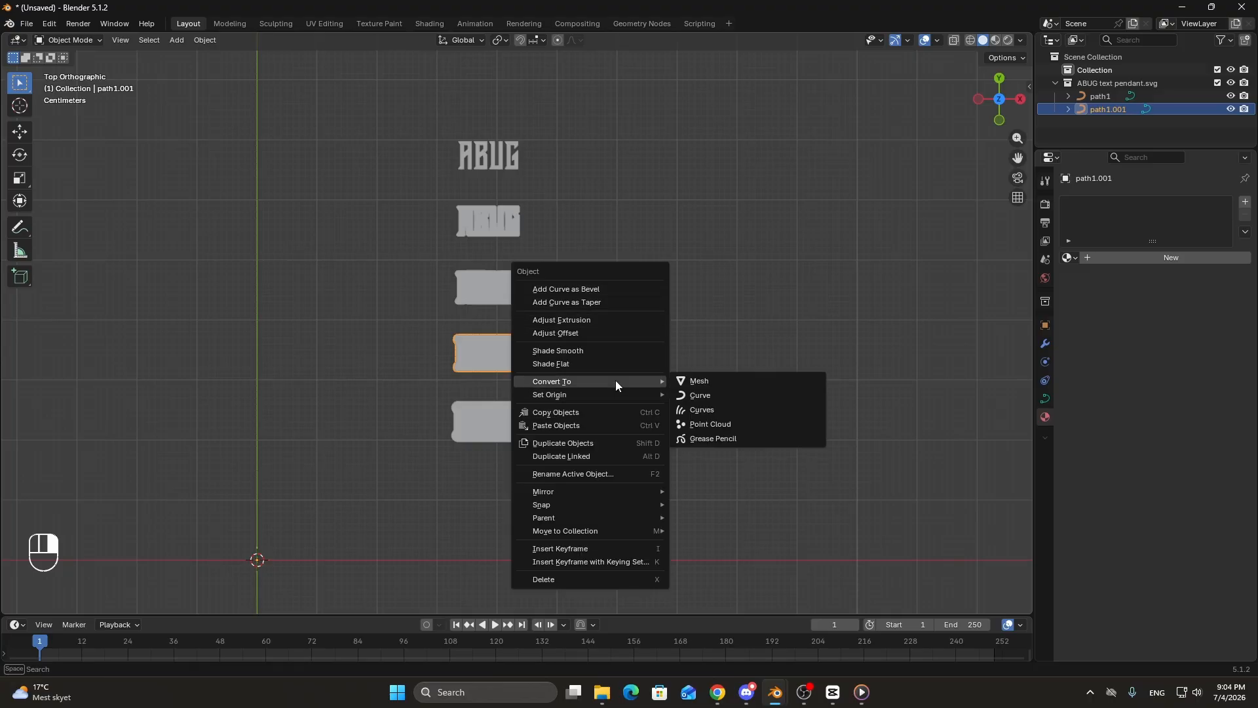
pyautogui.click(707, 387)
pyautogui.rightClick(702, 343)
pyautogui.moveTo(681, 344)
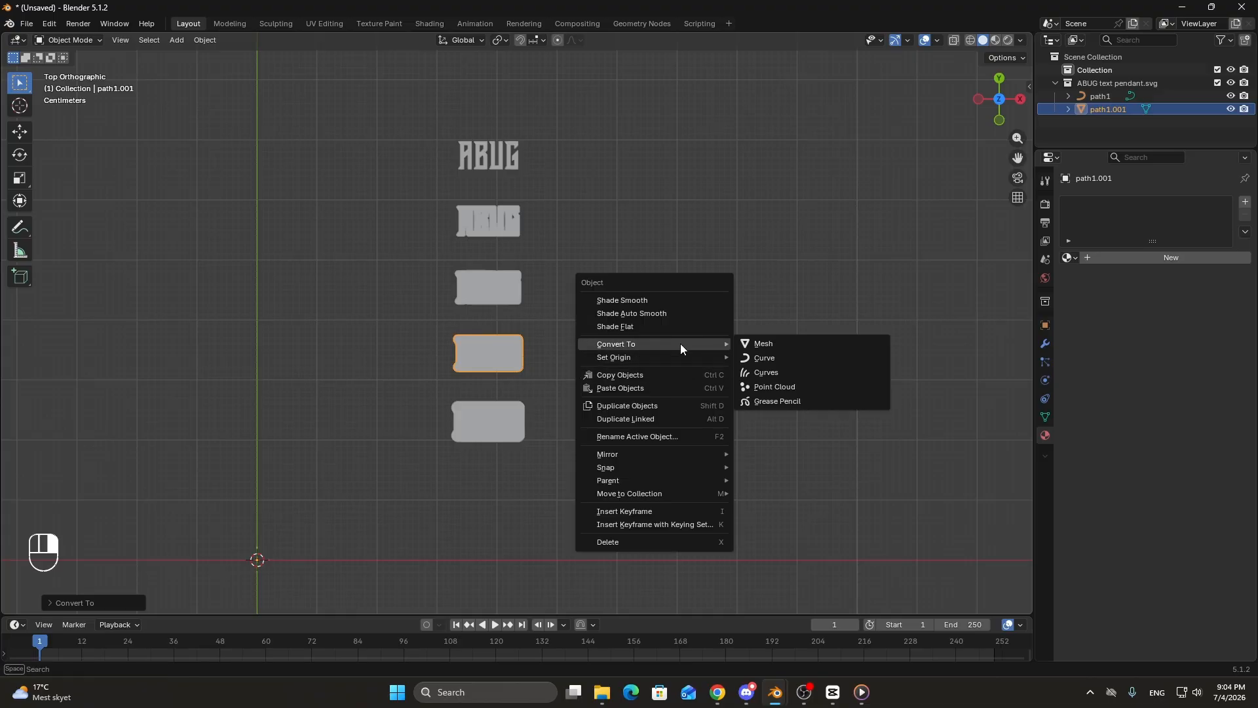
pyautogui.click(778, 352)
pyautogui.scroll(6, 543, 430)
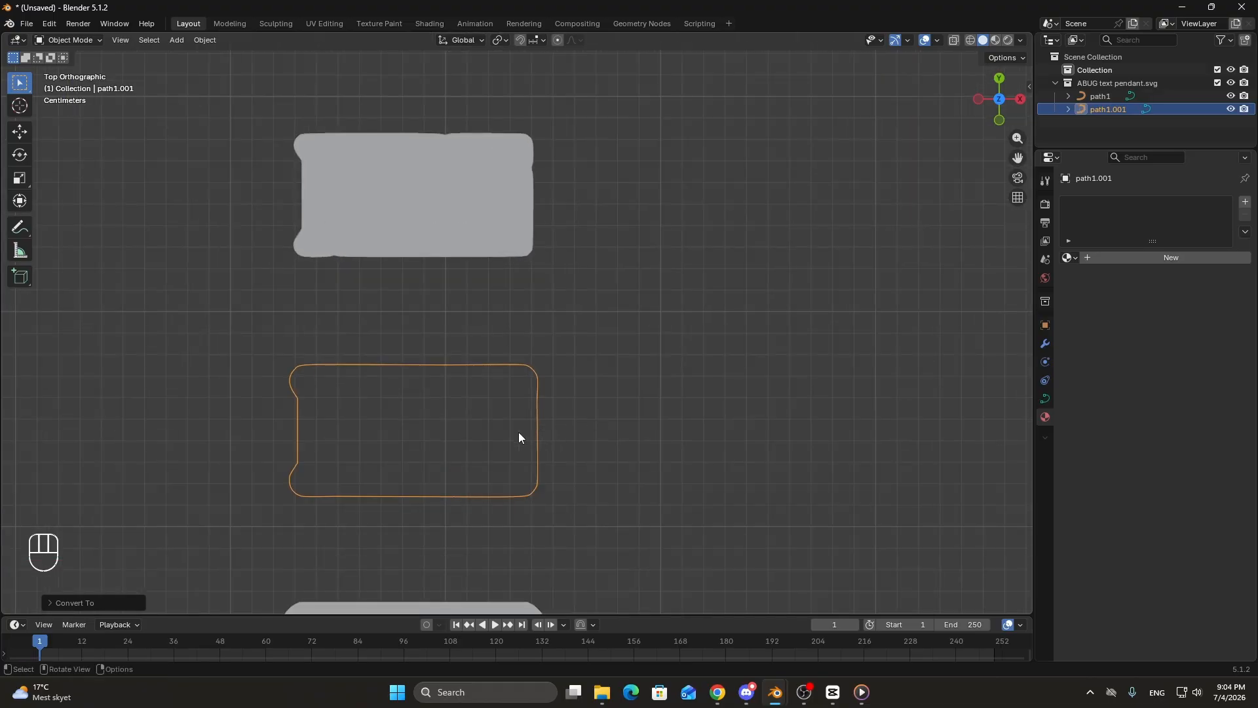
pyautogui.keyDown('shift'); pyautogui.scroll(-4, 575, 356); pyautogui.keyUp('shift')
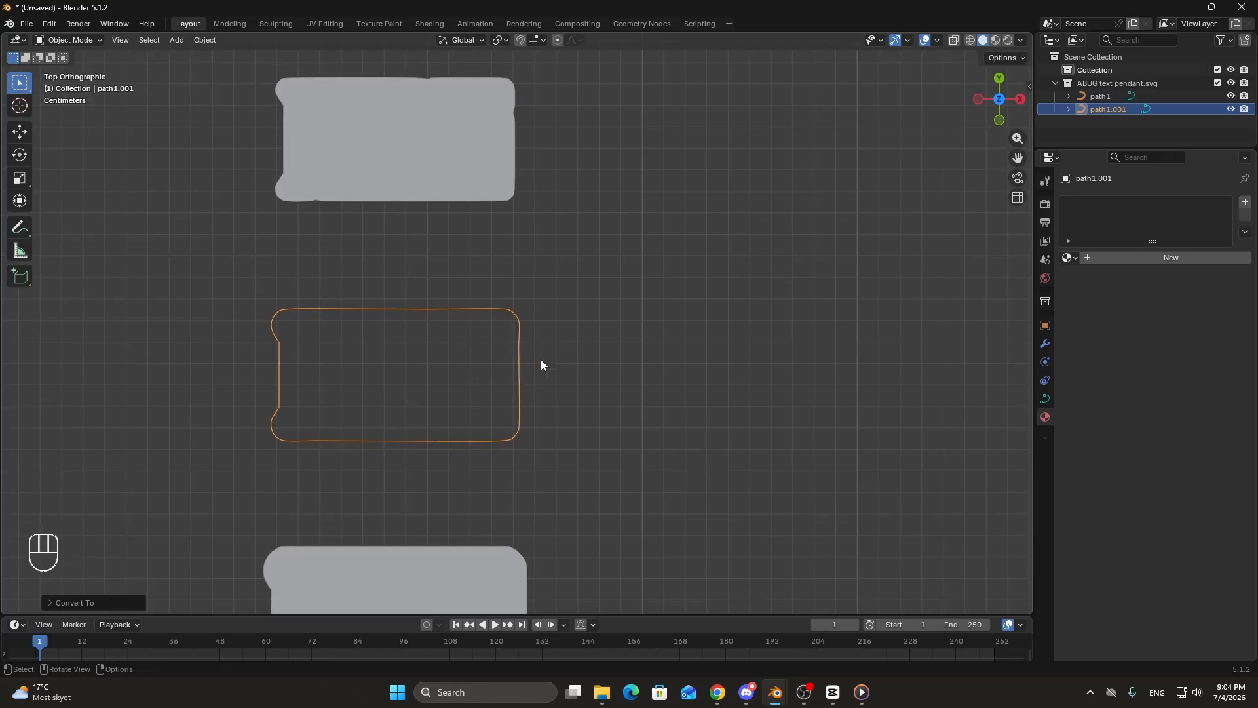
pyautogui.keyDown('shift'); pyautogui.scroll(-1, 610, 275); pyautogui.keyUp('shift')
pyautogui.scroll(-4, 536, 379)
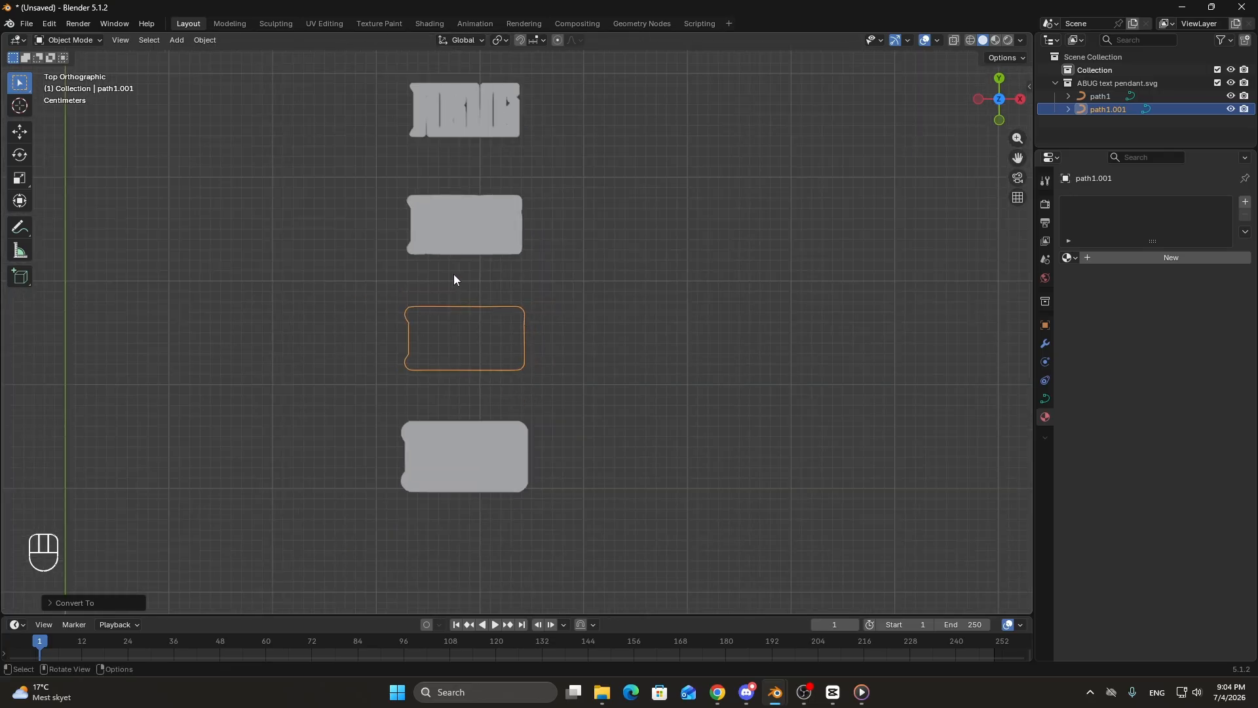
# Add a Solidify modifier to the curve holding the ABUG lettering and the remaining filled plates.
pyautogui.click(517, 234)
pyautogui.moveTo(563, 353); pyautogui.dragTo(445, 257, button='middle')
pyautogui.scroll(1, 722, 486)
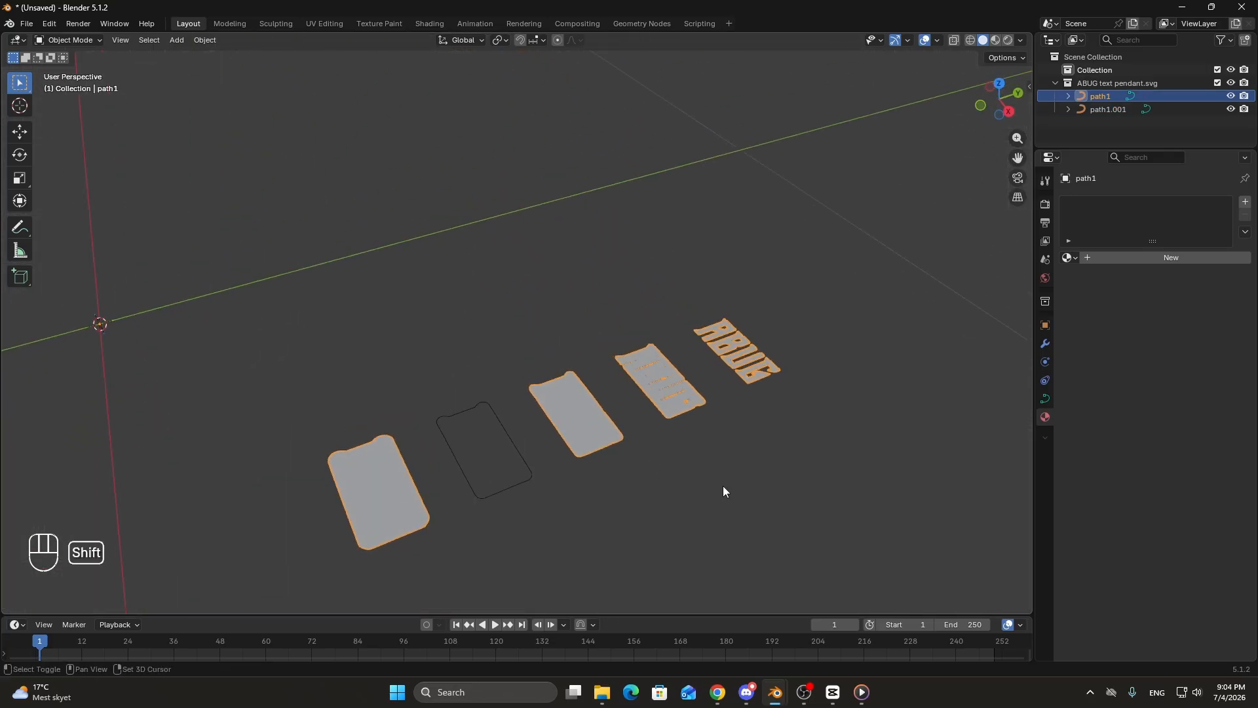
pyautogui.keyDown('shift'); pyautogui.moveTo(728, 466); pyautogui.dragTo(705, 426, button='middle'); pyautogui.keyUp('shift')
pyautogui.scroll(3, 664, 354)
pyautogui.click(1043, 343)
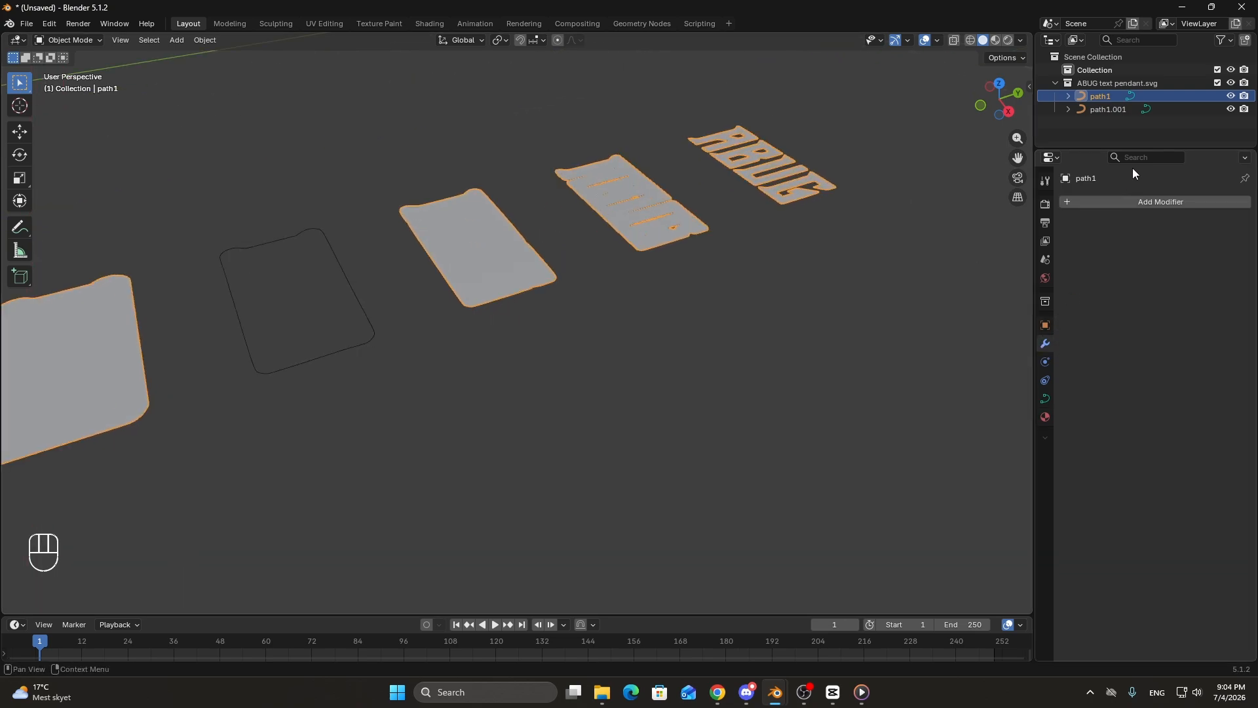
pyautogui.click(1122, 202)
pyautogui.write('s')
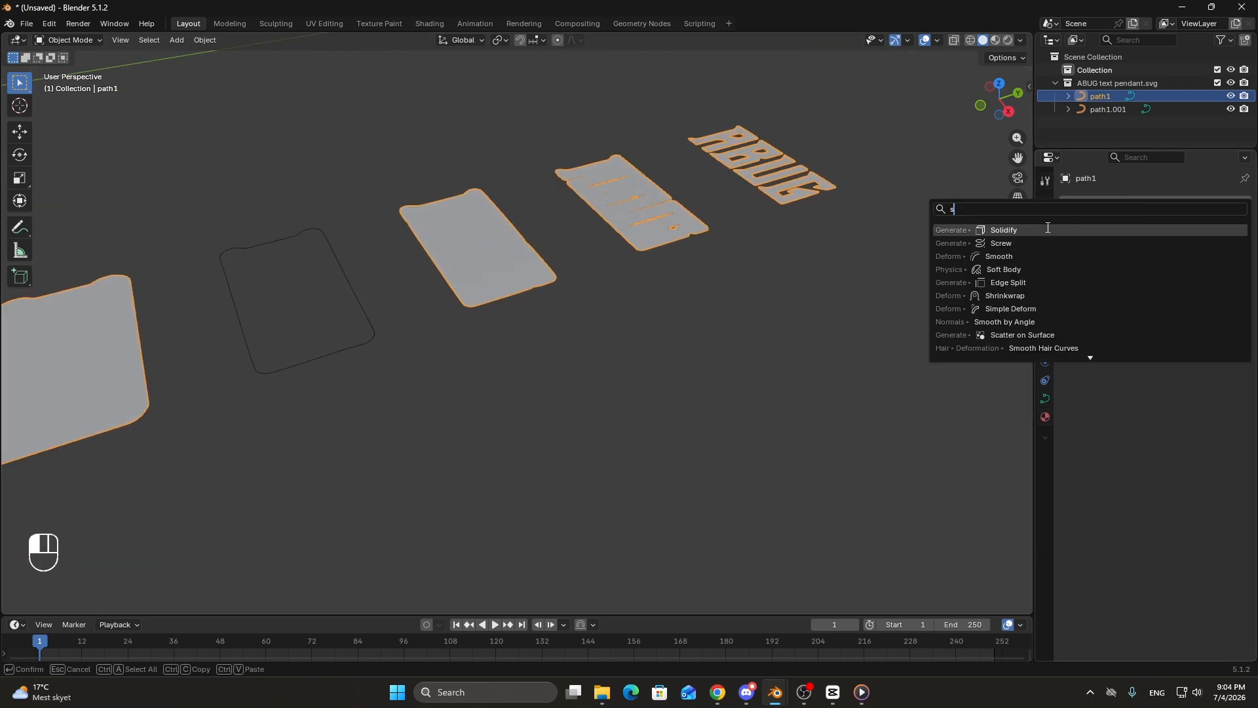
pyautogui.click(1046, 230)
pyautogui.moveTo(639, 353); pyautogui.dragTo(780, 258, button='middle')
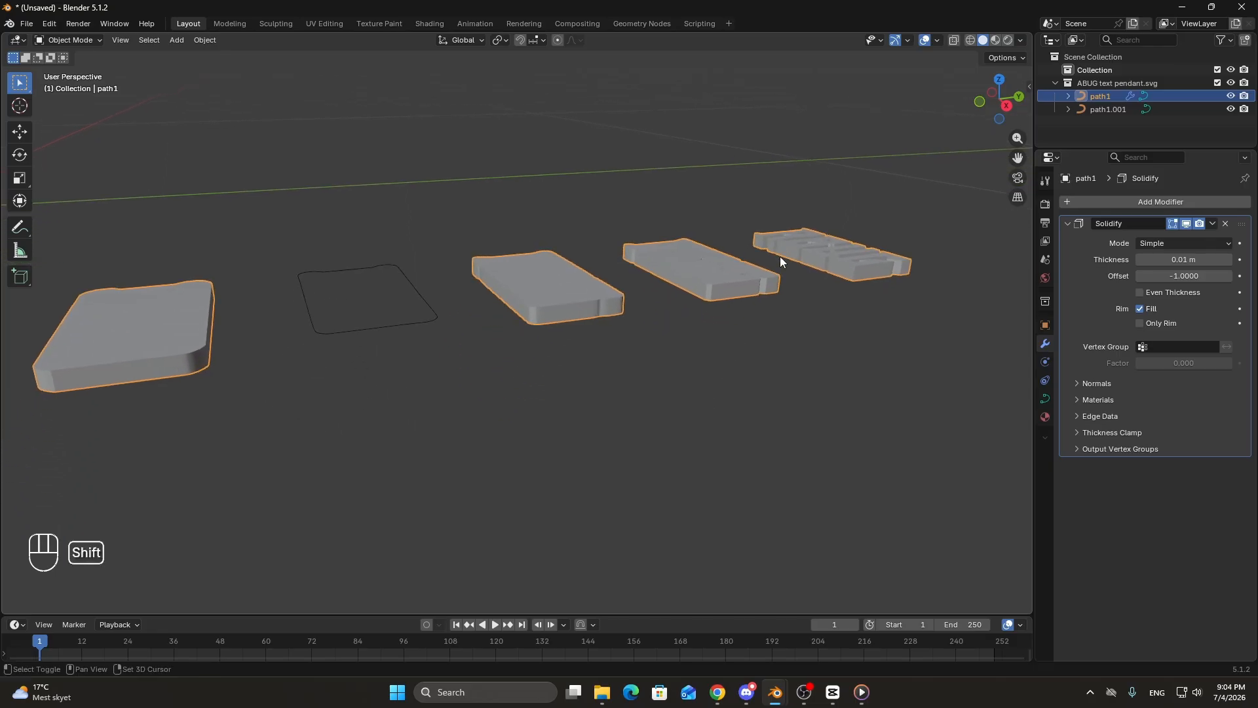
# Set the Solidify thickness to 0.013 m and convert the thickened lettering and plates to a mesh.
pyautogui.click(1140, 260)
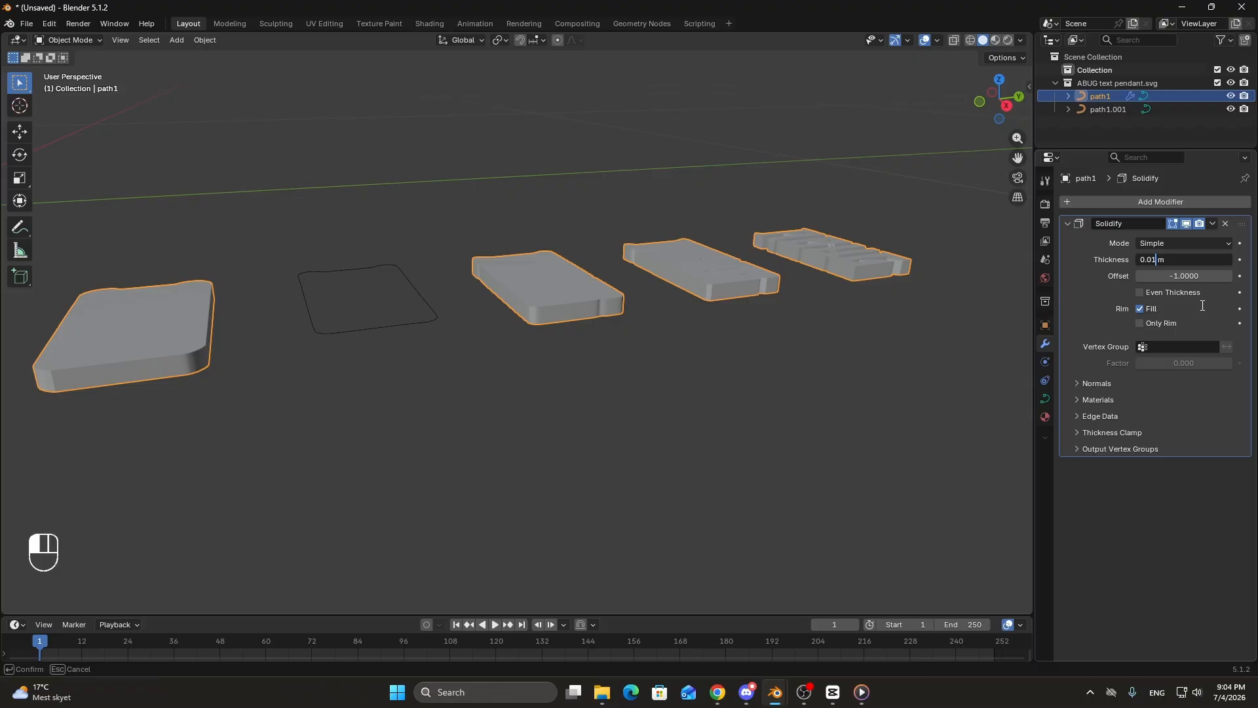
pyautogui.press('Return')
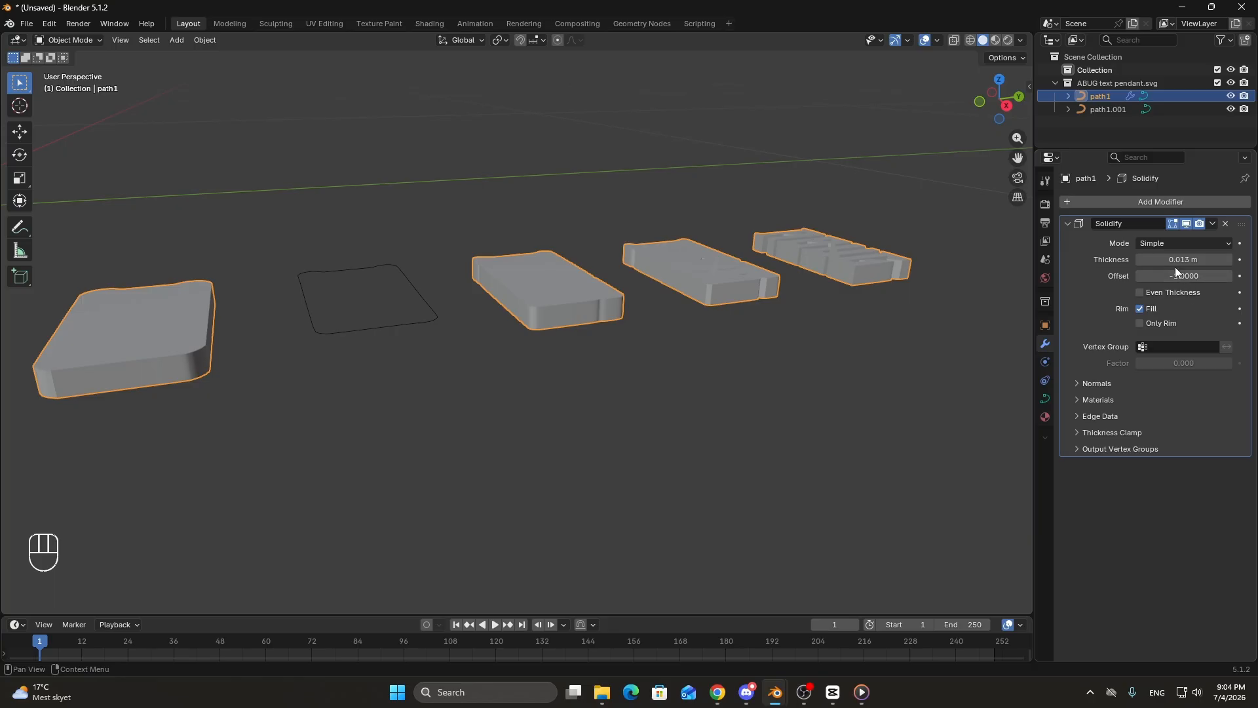
pyautogui.moveTo(704, 357); pyautogui.dragTo(733, 372, button='middle')
pyautogui.rightClick(648, 336)
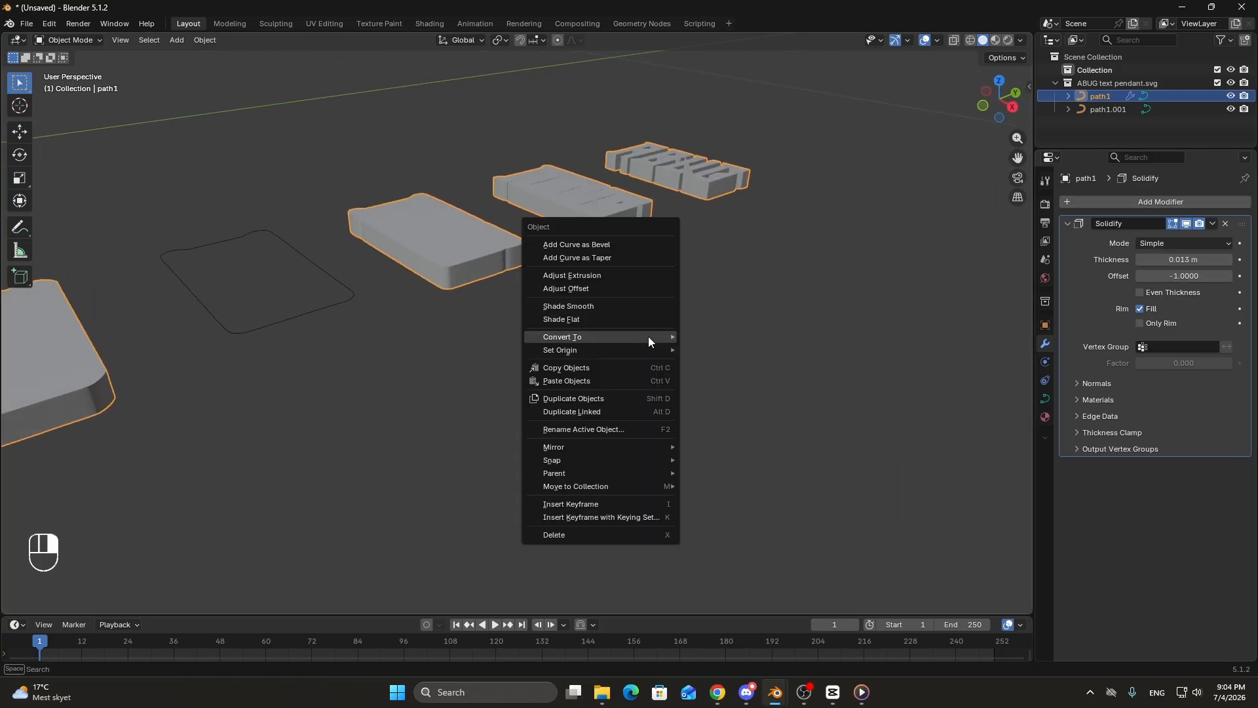
pyautogui.moveTo(651, 336)
pyautogui.click(718, 340)
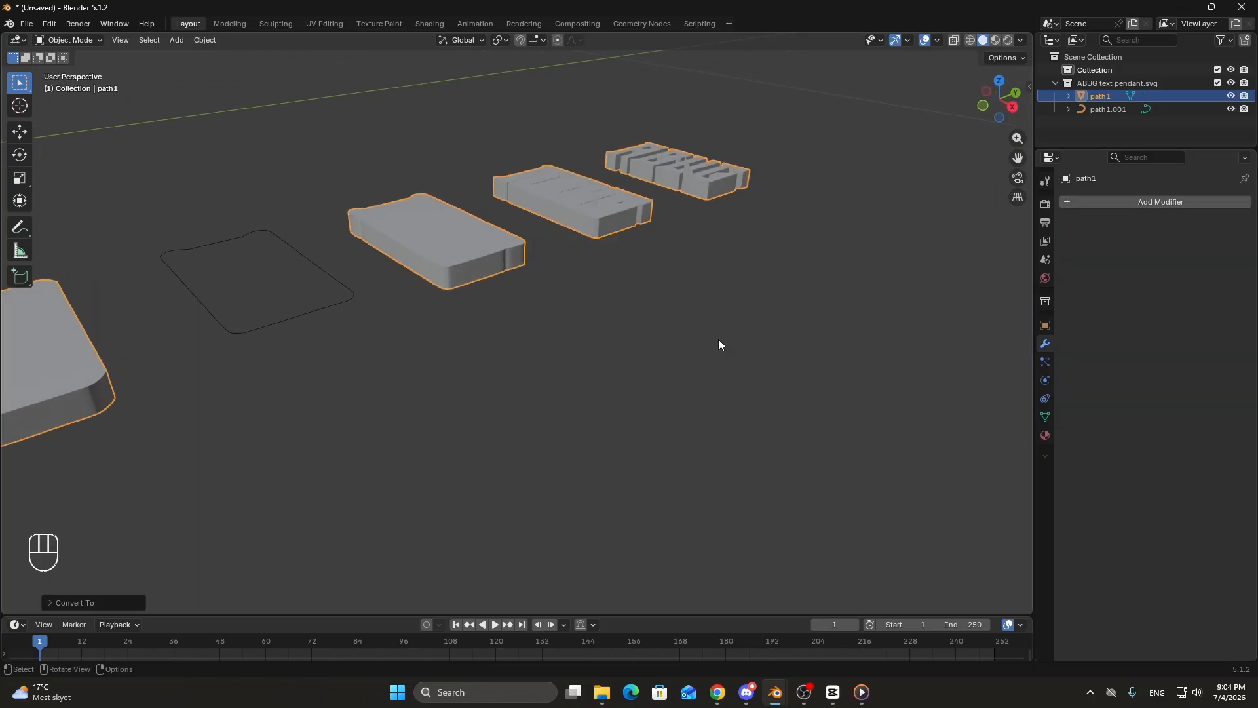
# In Edit Mode, select the entire lettering and plate mesh and delete its loose geometry with Clean Up.
pyautogui.press('KP_3')
pyautogui.press('Tab')
pyautogui.scroll(-5, 675, 347)
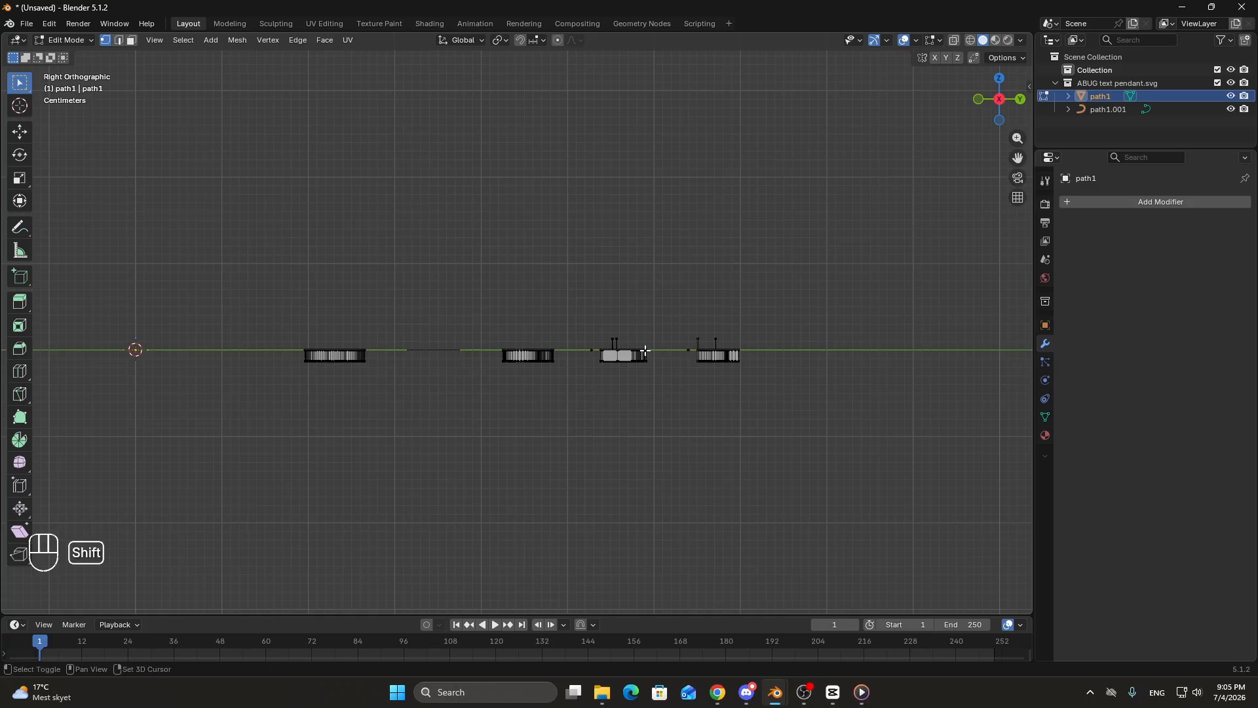
pyautogui.keyDown('shift'); pyautogui.moveTo(646, 351); pyautogui.dragTo(632, 349, button='middle'); pyautogui.keyUp('shift')
pyautogui.scroll(8, 621, 359)
pyautogui.keyDown('shift'); pyautogui.moveTo(822, 362); pyautogui.dragTo(285, 263, button='middle'); pyautogui.keyUp('shift')
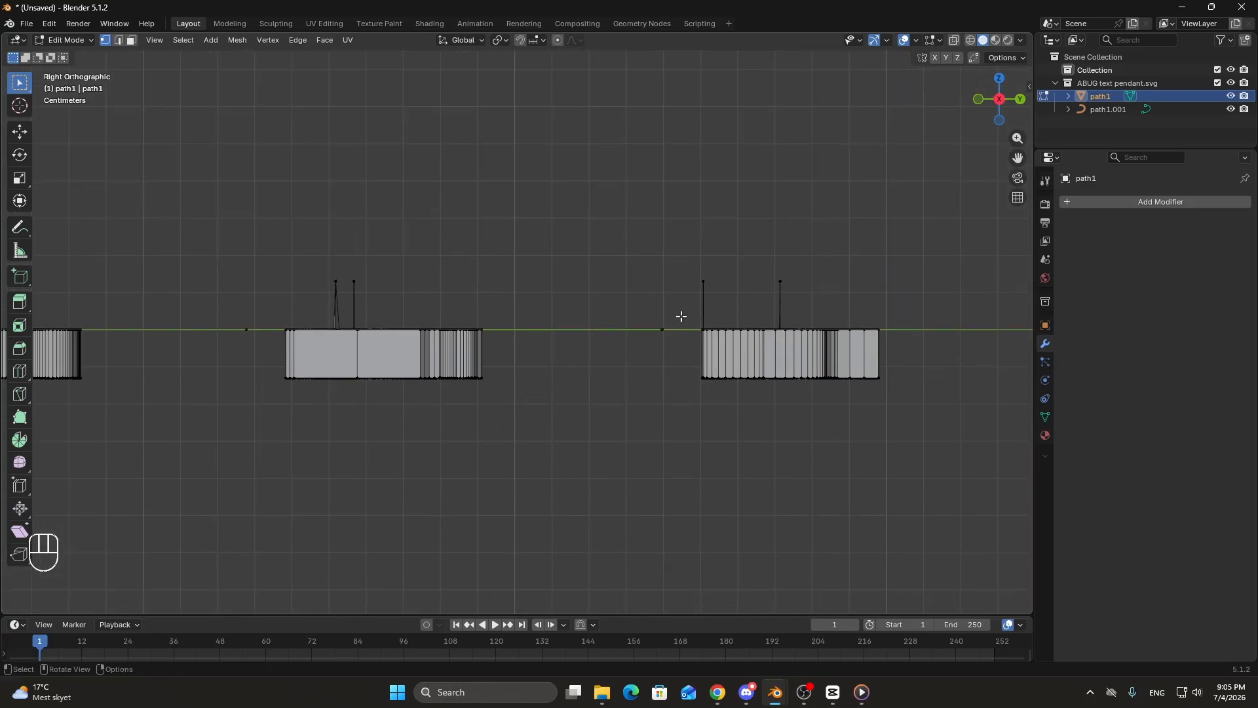
pyautogui.scroll(-5, 666, 312)
pyautogui.keyDown('shift'); pyautogui.moveTo(666, 312); pyautogui.dragTo(726, 402, button='middle'); pyautogui.keyUp('shift')
pyautogui.keyDown('shift'); pyautogui.moveTo(549, 365); pyautogui.dragTo(679, 375, button='middle'); pyautogui.keyUp('shift')
pyautogui.scroll(-1, 652, 368)
pyautogui.scroll(4, 654, 369)
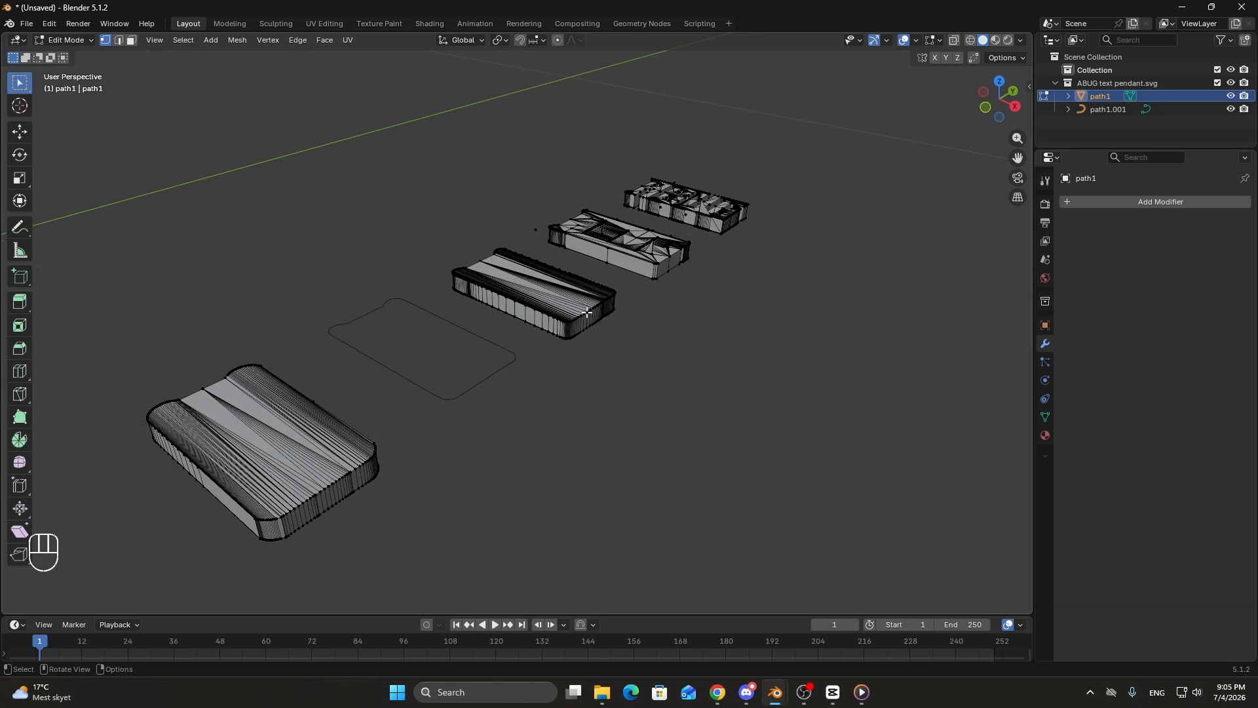
pyautogui.press('a')
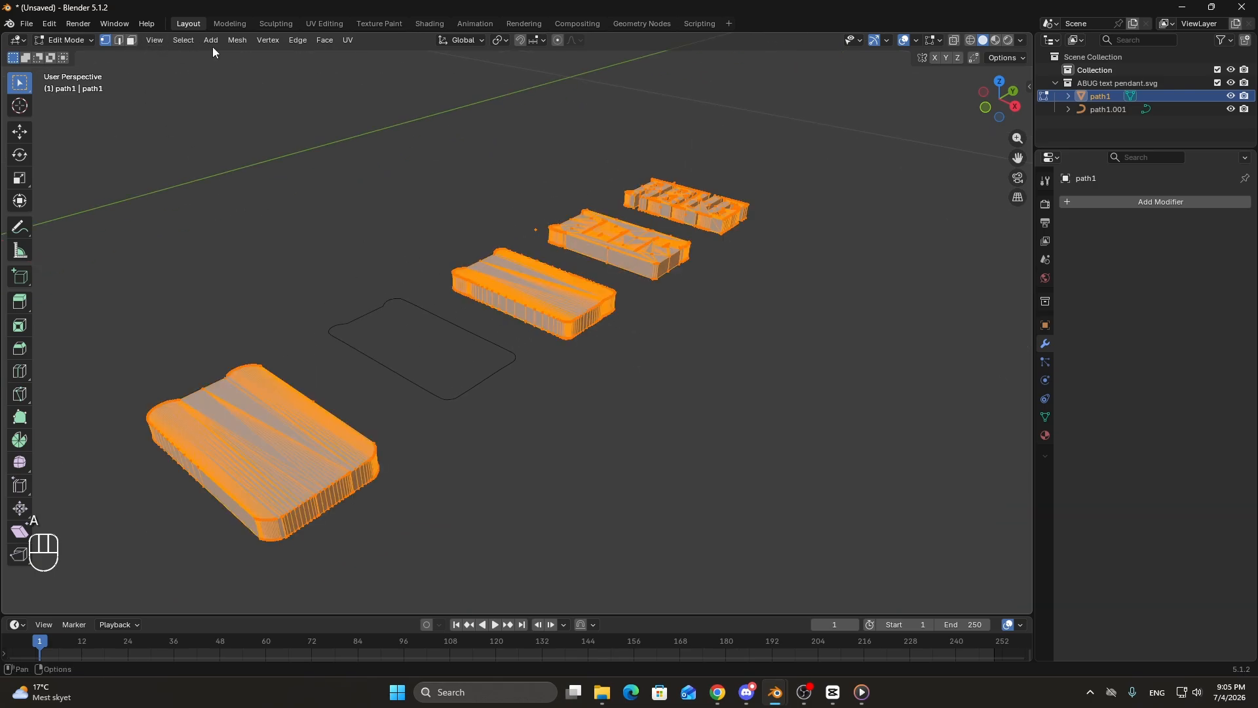
pyautogui.click(237, 40)
pyautogui.moveTo(273, 347)
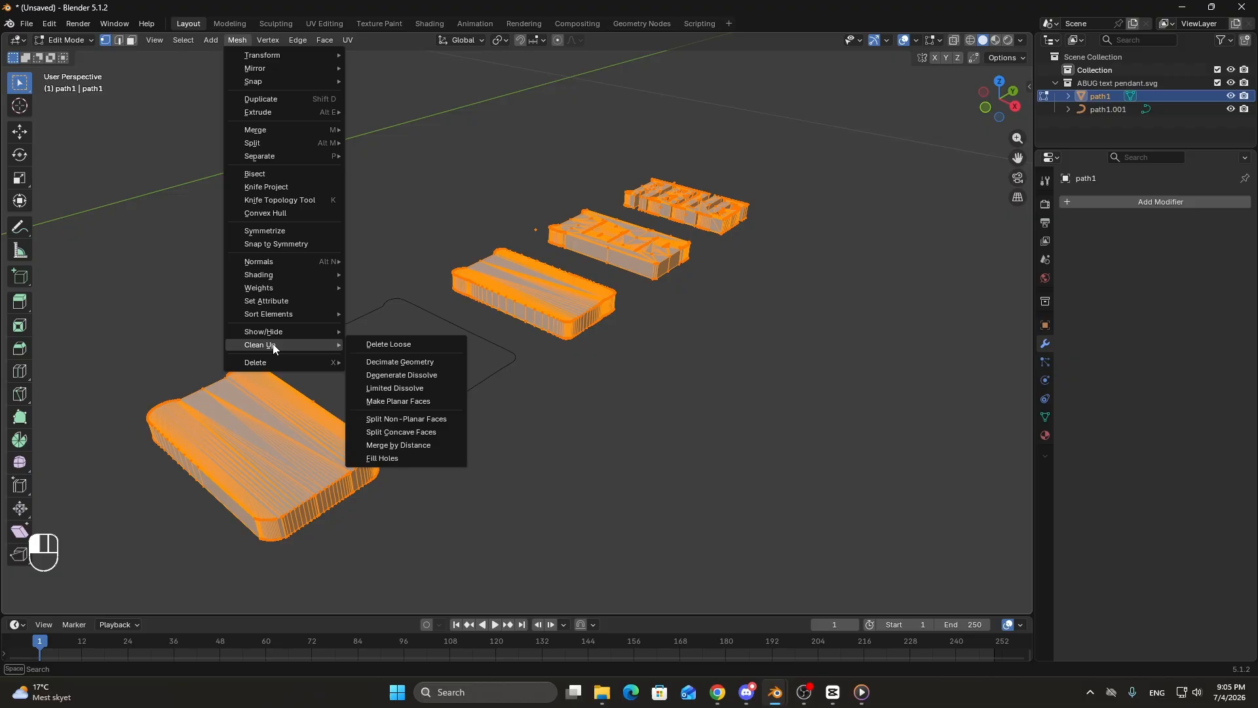
pyautogui.click(365, 344)
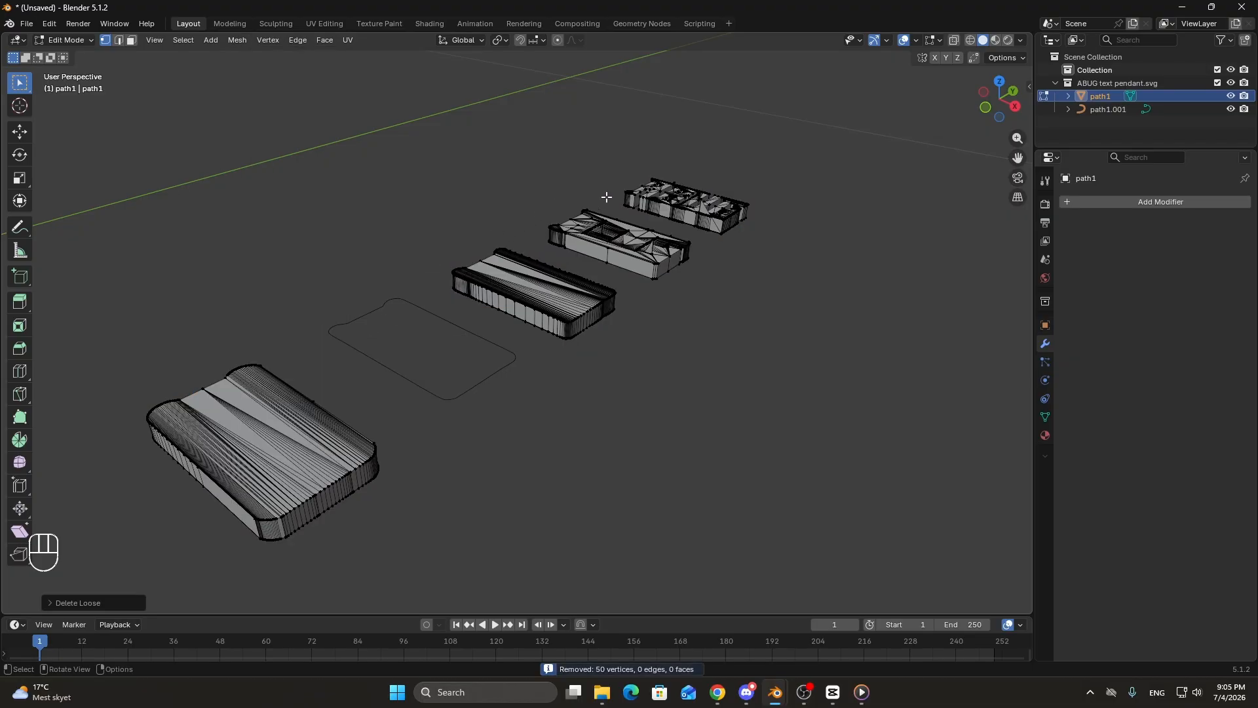
# Check the mesh from the side and enable the Statistics and Face Orientation viewport overlays.
pyautogui.press('KP_3')
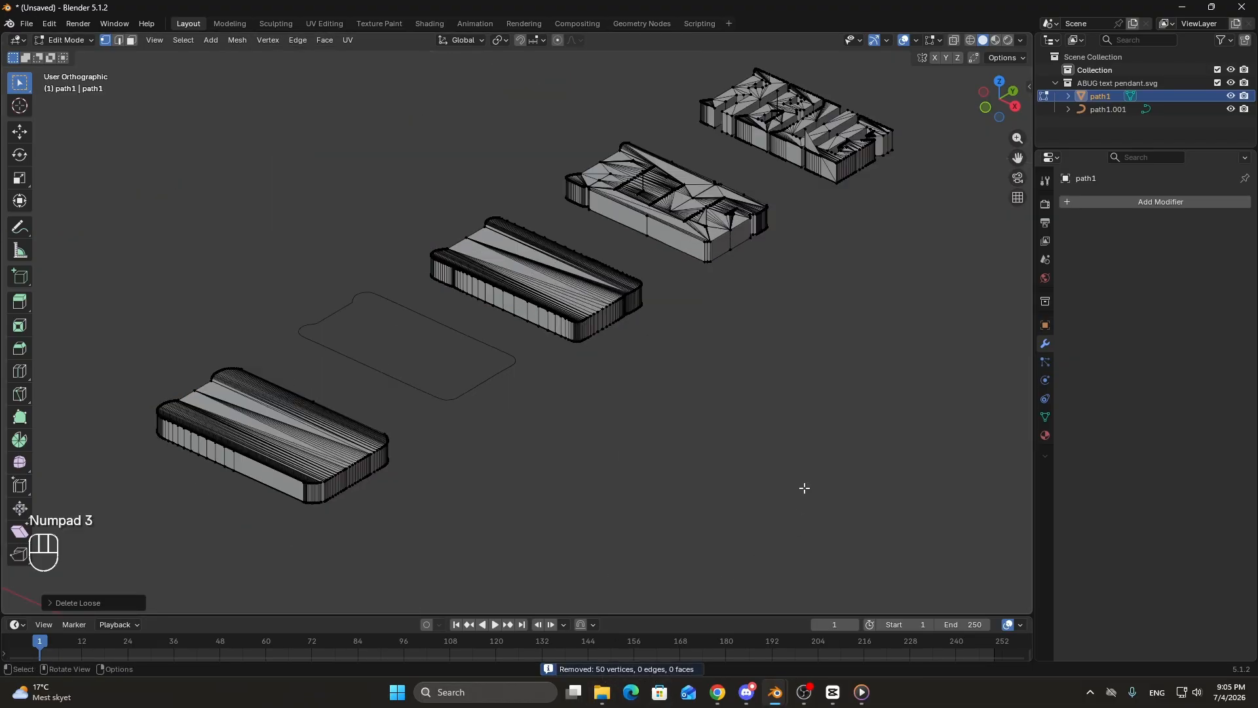
pyautogui.keyDown('shift'); pyautogui.moveTo(713, 470); pyautogui.dragTo(471, 337, button='middle'); pyautogui.keyUp('shift')
pyautogui.scroll(3, 368, 332)
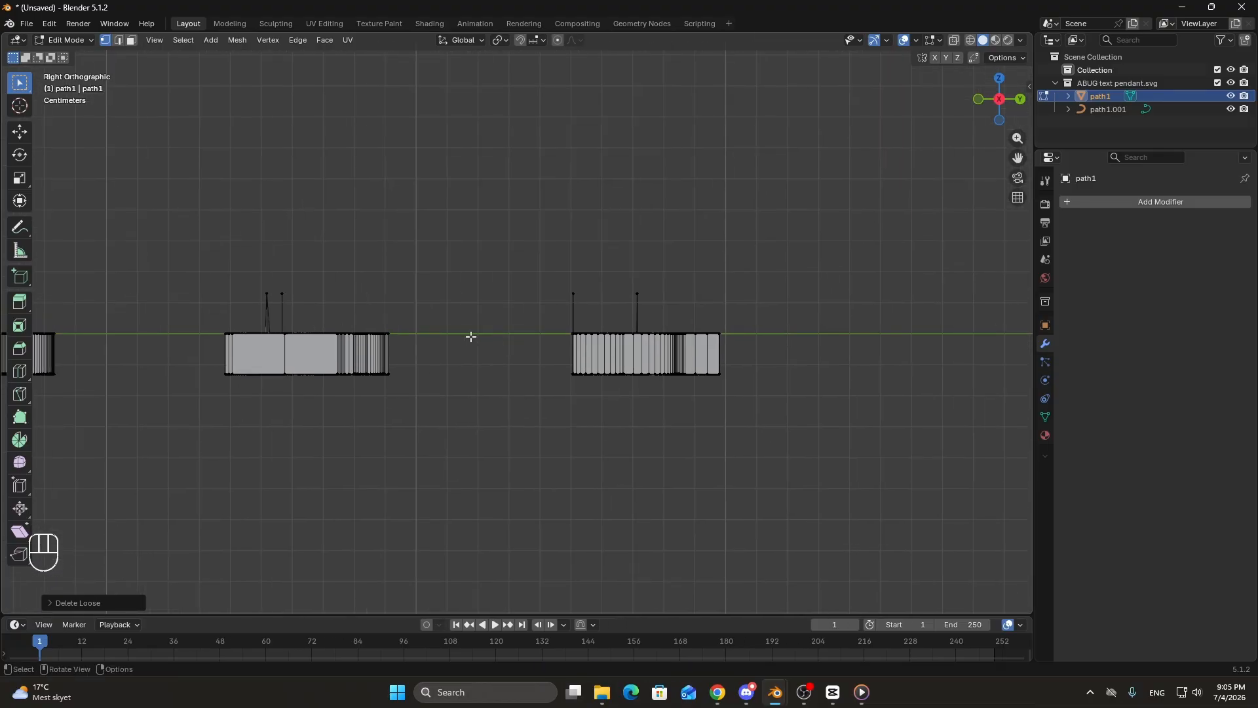
pyautogui.keyDown('shift'); pyautogui.moveTo(271, 282); pyautogui.dragTo(441, 261, button='middle'); pyautogui.keyUp('shift')
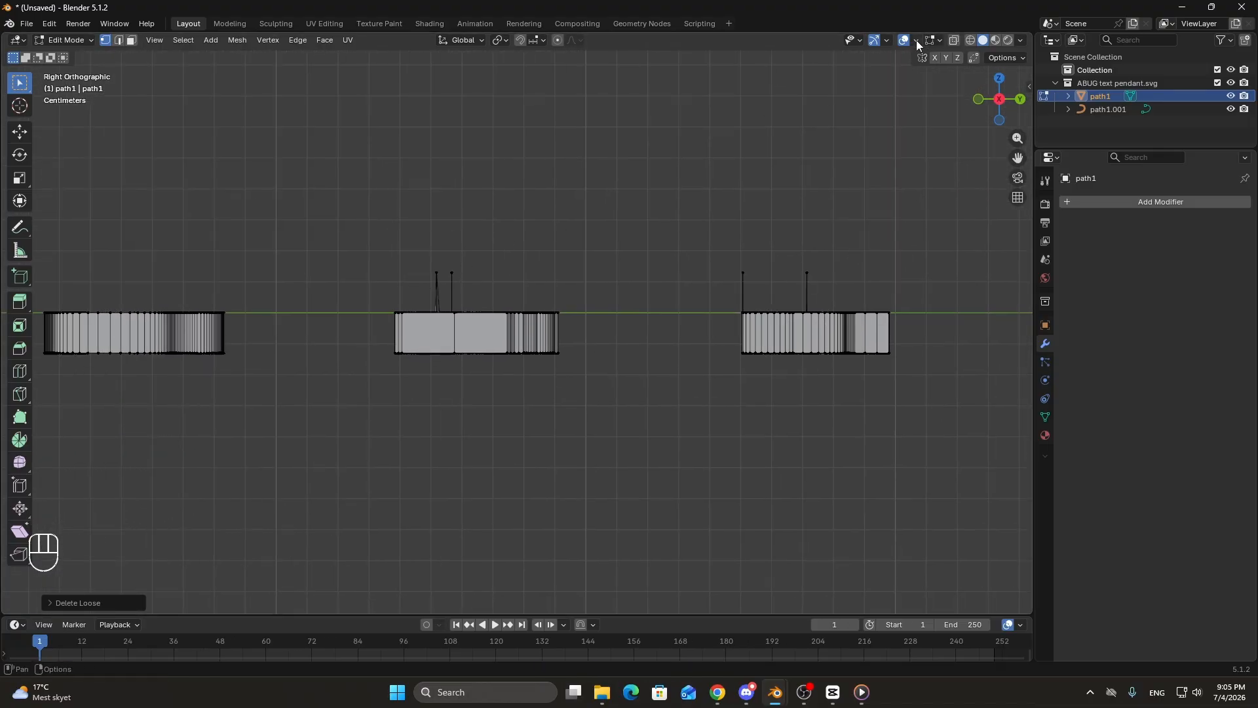
pyautogui.moveTo(531, 275); pyautogui.dragTo(687, 217, button='middle')
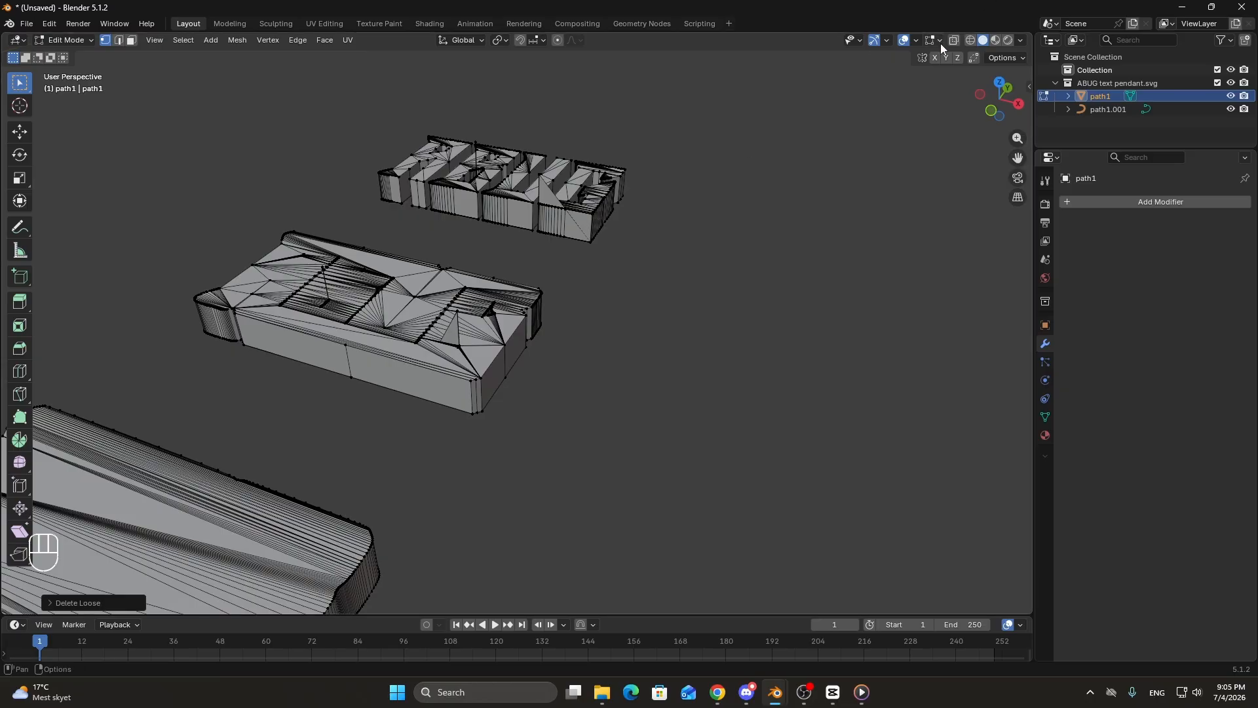
pyautogui.click(918, 40)
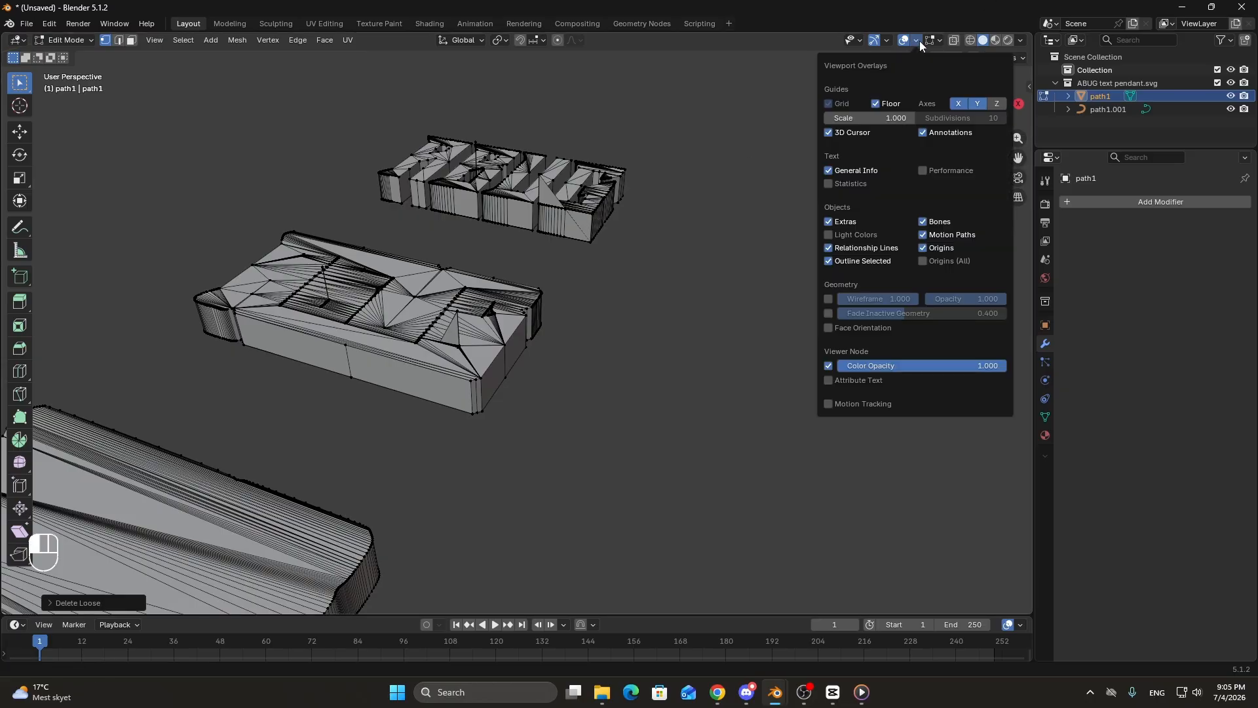
pyautogui.click(848, 184)
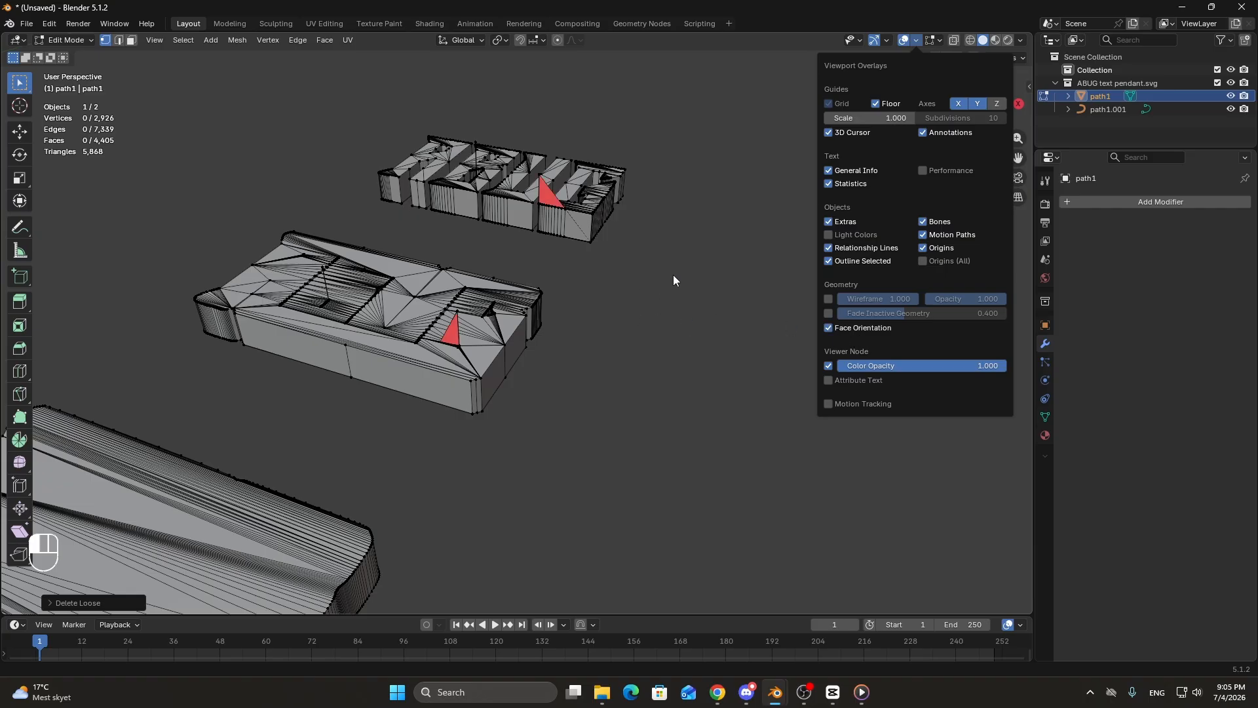
# Delete the four stray vertices sticking up above the lettering and second plate, using X-ray in the right view for the selection.
pyautogui.press('KP_3')
pyautogui.keyDown('ctrl'); pyautogui.scroll(-4, 590, 295); pyautogui.keyUp('ctrl')
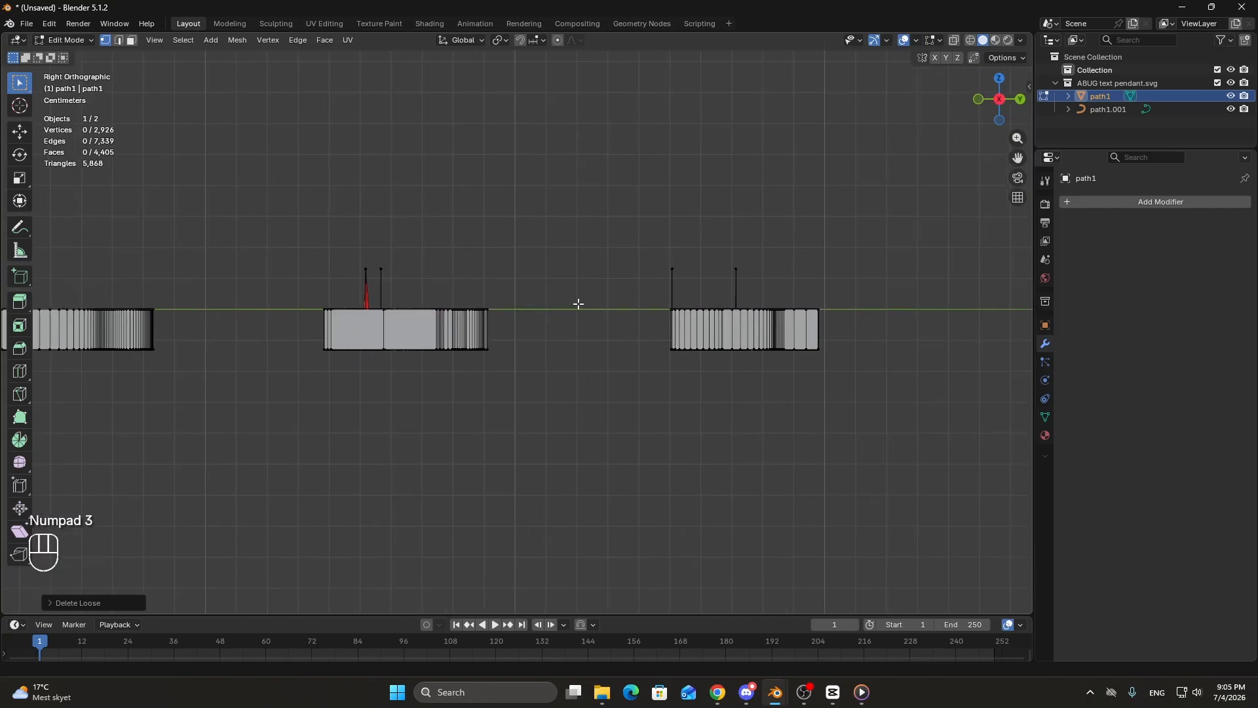
pyautogui.press('alt')
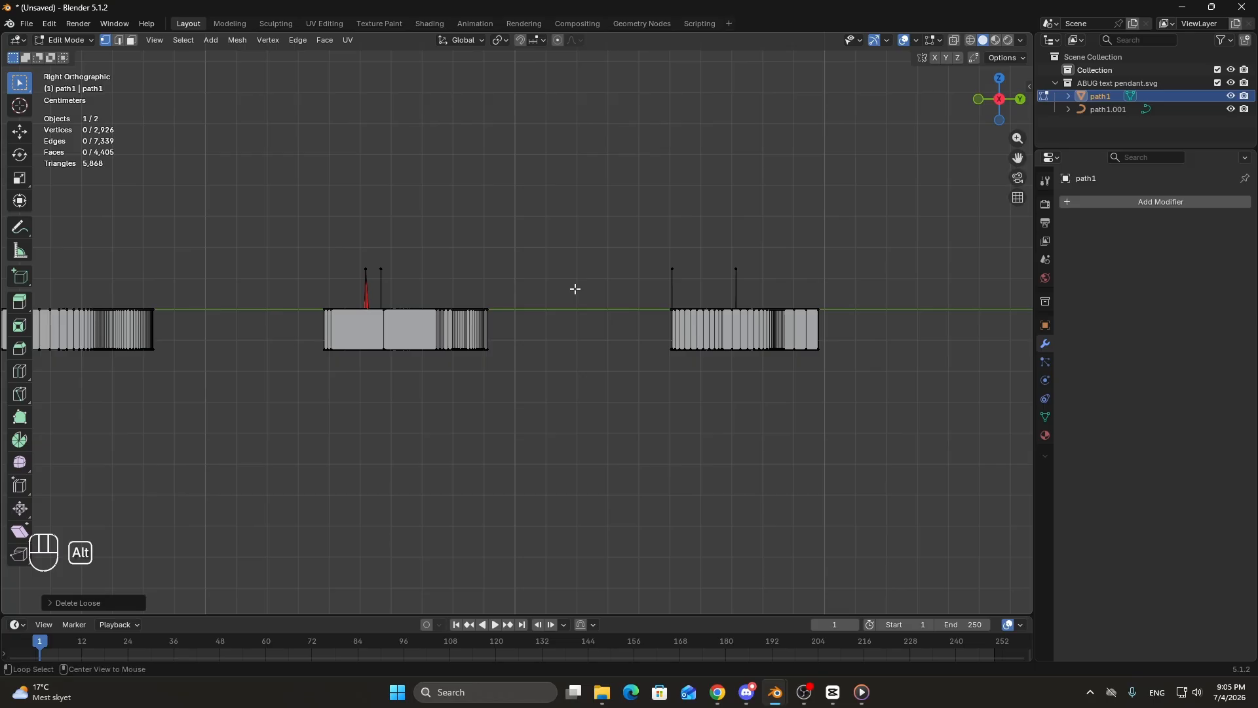
pyautogui.hotkey('alt', 'z')
pyautogui.scroll(-2, 557, 286)
pyautogui.moveTo(356, 250); pyautogui.dragTo(730, 292)
pyautogui.scroll(-5, 315, 317)
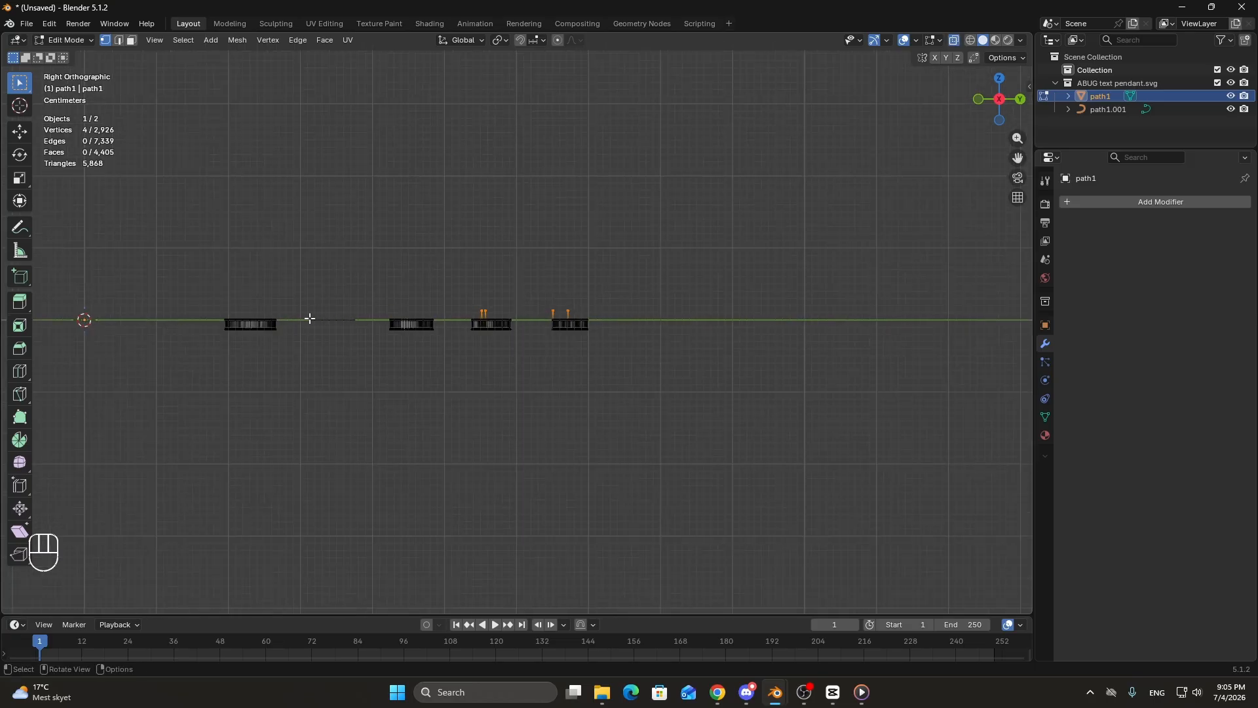
pyautogui.press('shift')
pyautogui.keyDown('shift'); pyautogui.moveTo(336, 315); pyautogui.dragTo(509, 297, button='middle'); pyautogui.keyUp('shift')
pyautogui.scroll(5, 494, 292)
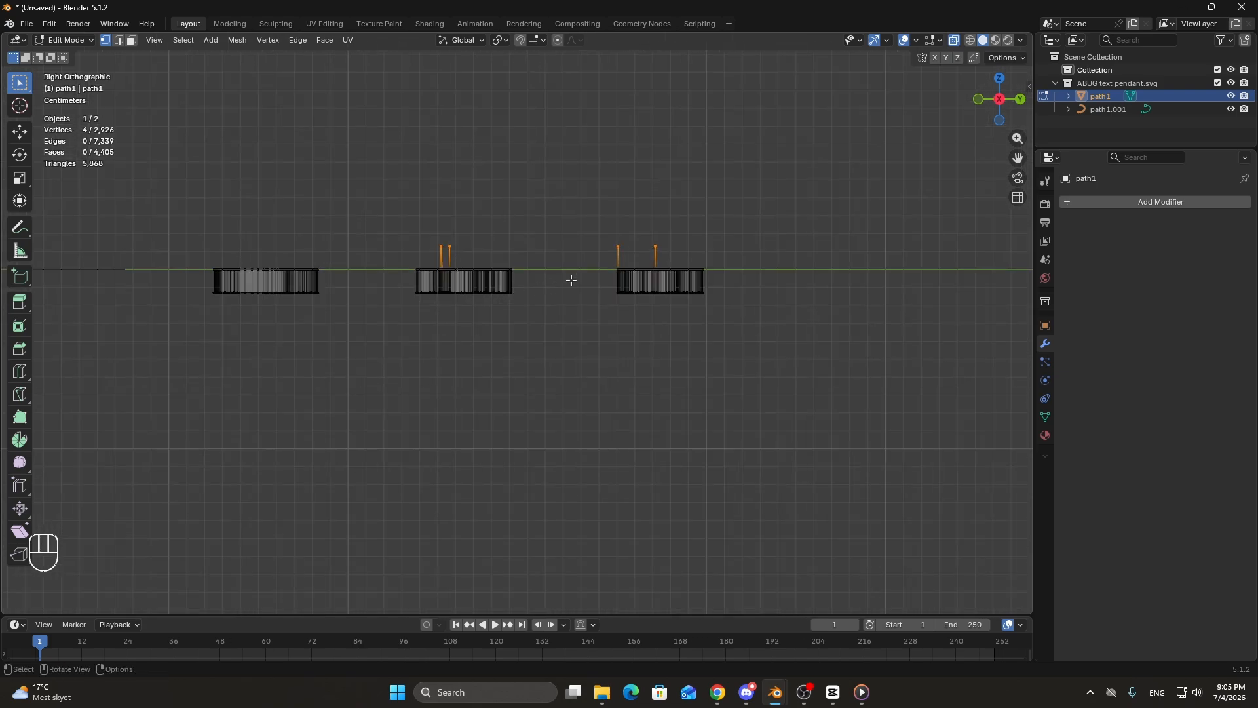
pyautogui.press('x')
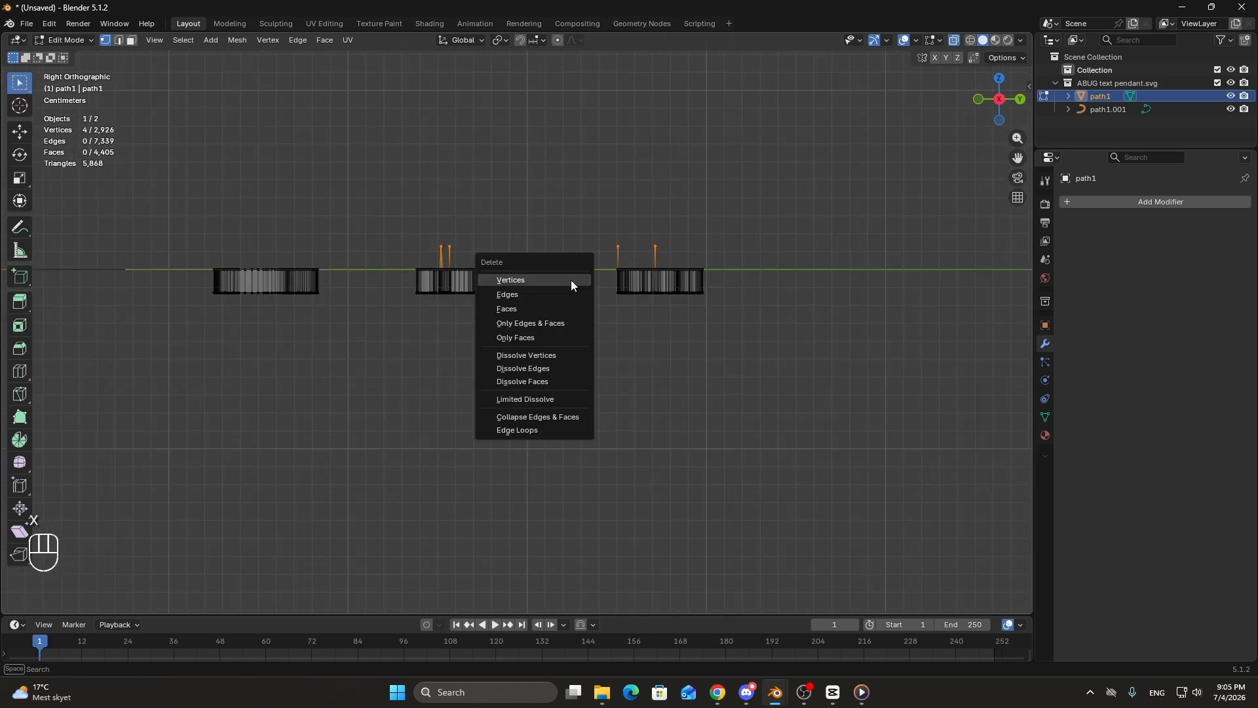
pyautogui.click(527, 280)
pyautogui.moveTo(528, 281); pyautogui.dragTo(697, 306, button='middle')
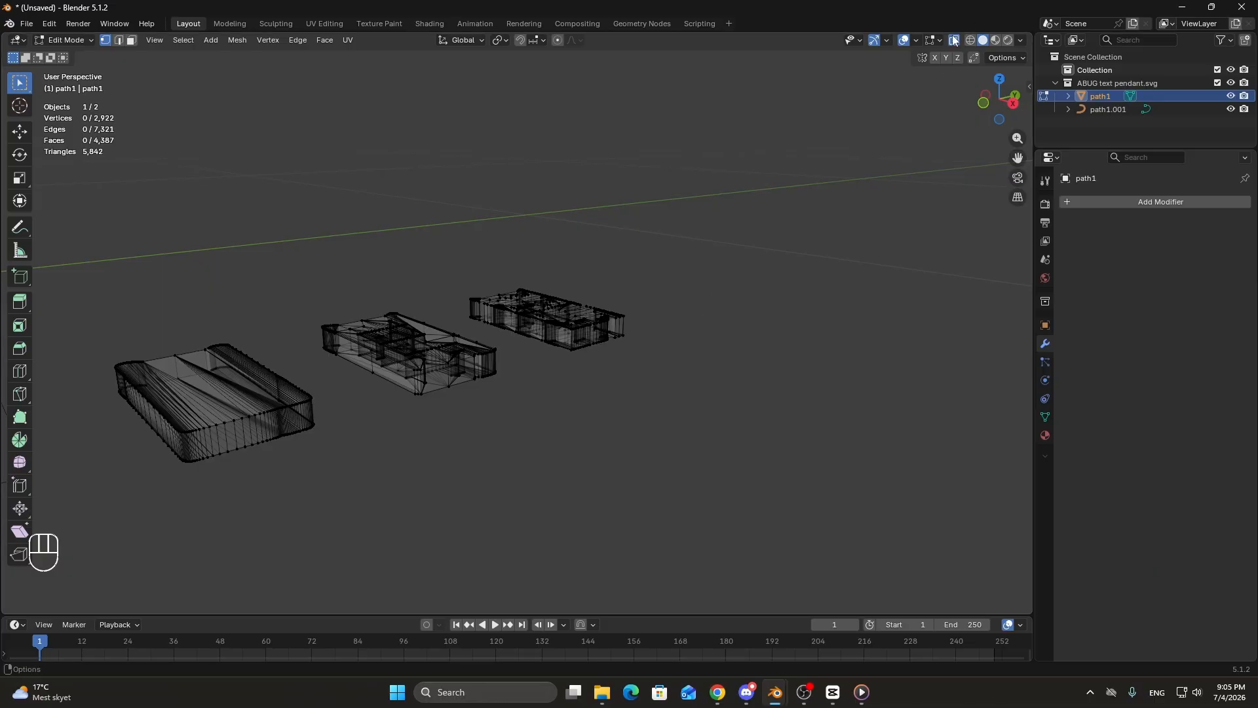
pyautogui.moveTo(721, 144); pyautogui.dragTo(162, 76, button='middle')
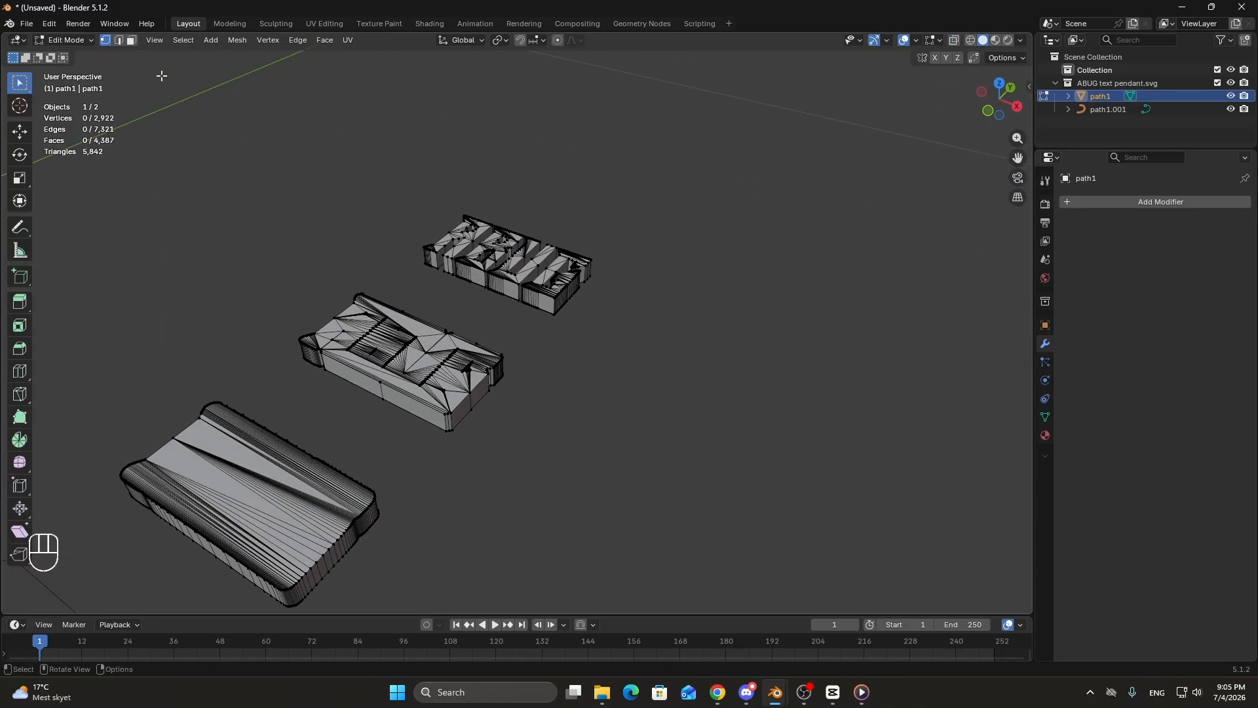
# Switch to edge selection and examine the second plate's surface and letter gaps up close for mesh faults.
pyautogui.click(120, 43)
pyautogui.keyDown('shift'); pyautogui.moveTo(458, 354); pyautogui.dragTo(645, 311, button='middle'); pyautogui.keyUp('shift')
pyautogui.scroll(8, 646, 311)
pyautogui.keyDown('shift'); pyautogui.moveTo(738, 299); pyautogui.dragTo(699, 329, button='middle'); pyautogui.keyUp('shift')
pyautogui.scroll(-8, 474, 369)
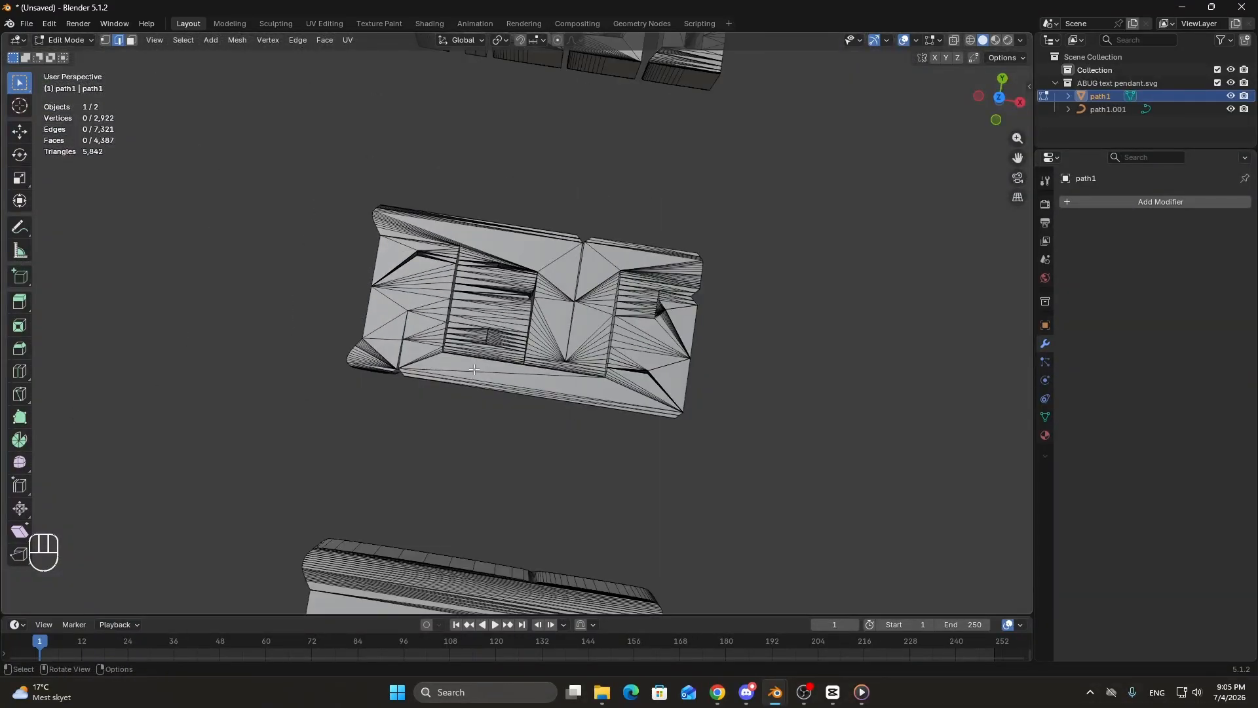
pyautogui.scroll(10, 541, 344)
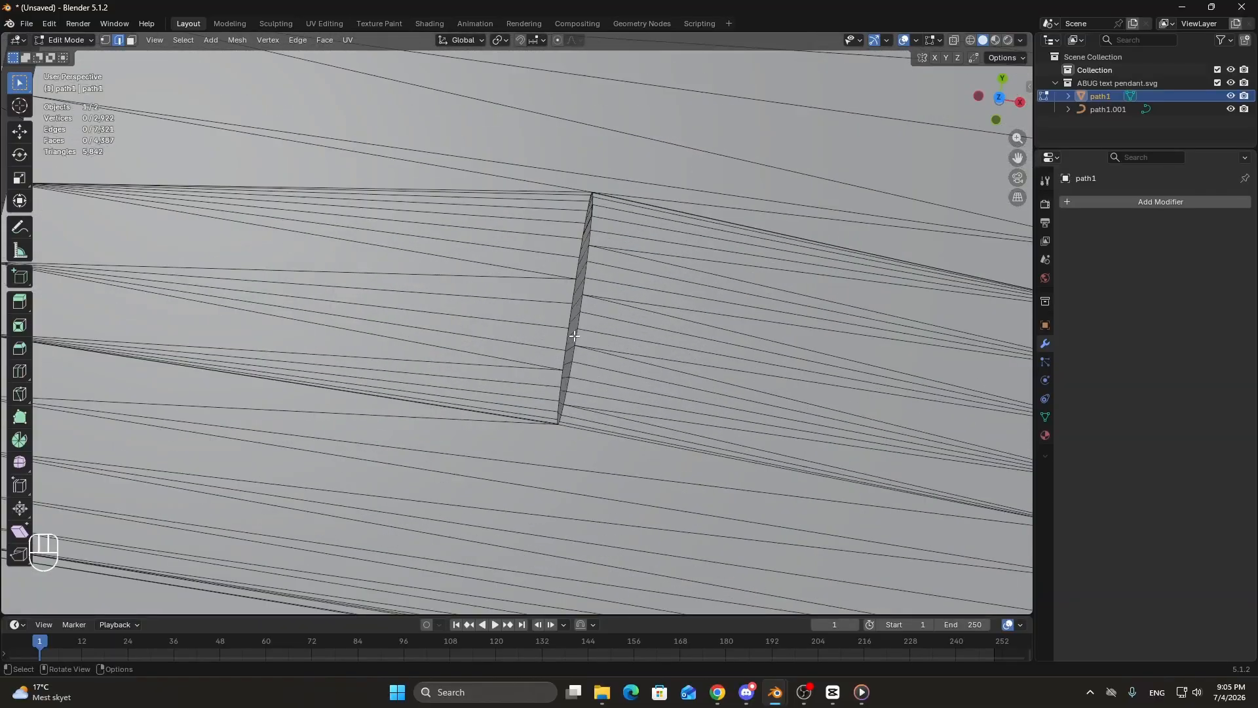
pyautogui.moveTo(541, 344); pyautogui.dragTo(526, 296, button='middle')
pyautogui.keyDown('shift'); pyautogui.moveTo(611, 272); pyautogui.dragTo(177, 555, button='middle'); pyautogui.keyUp('shift')
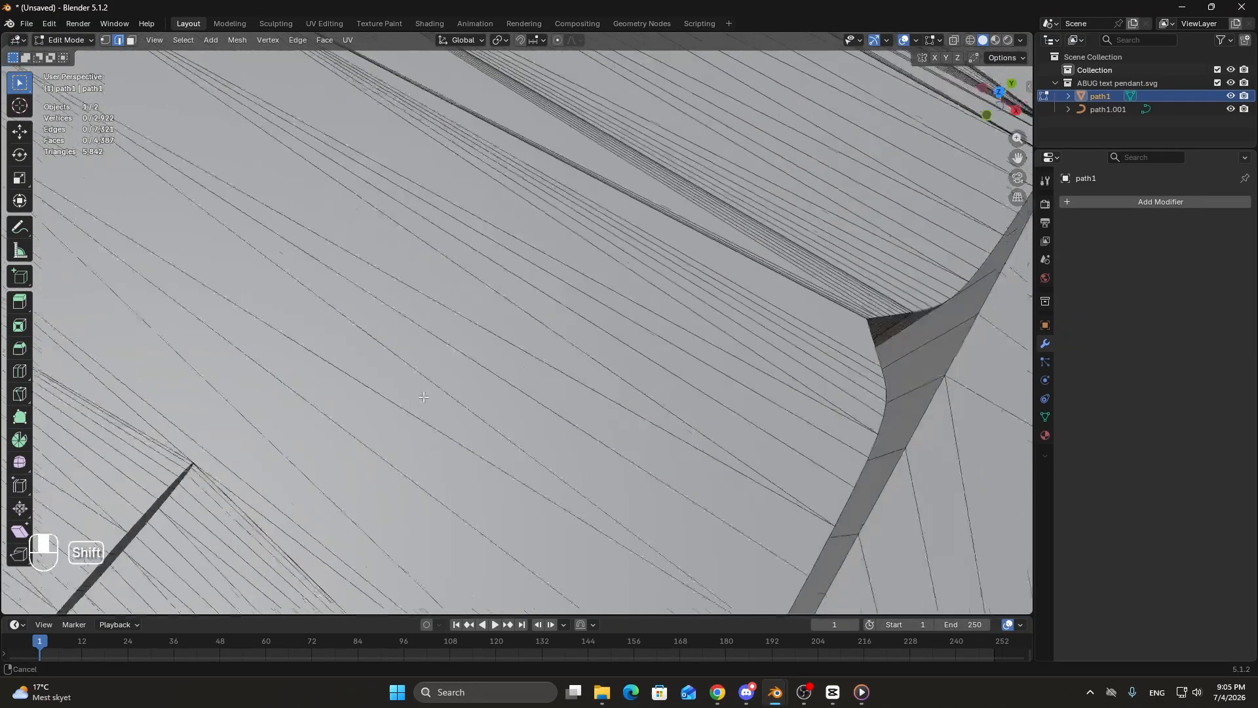
pyautogui.scroll(-9, 176, 556)
pyautogui.keyDown('shift'); pyautogui.moveTo(754, 387); pyautogui.dragTo(295, 545, button='middle'); pyautogui.keyUp('shift')
pyautogui.moveTo(409, 328); pyautogui.dragTo(475, 287, button='middle')
pyautogui.keyDown('shift'); pyautogui.moveTo(295, 288); pyautogui.dragTo(412, 360, button='middle'); pyautogui.keyUp('shift')
pyautogui.scroll(5, 359, 351)
pyautogui.scroll(3, 369, 356)
# Examine the letter shapes and their inner walls from front, side and angled views for missing or flipped faces.
pyautogui.press('KP_1')
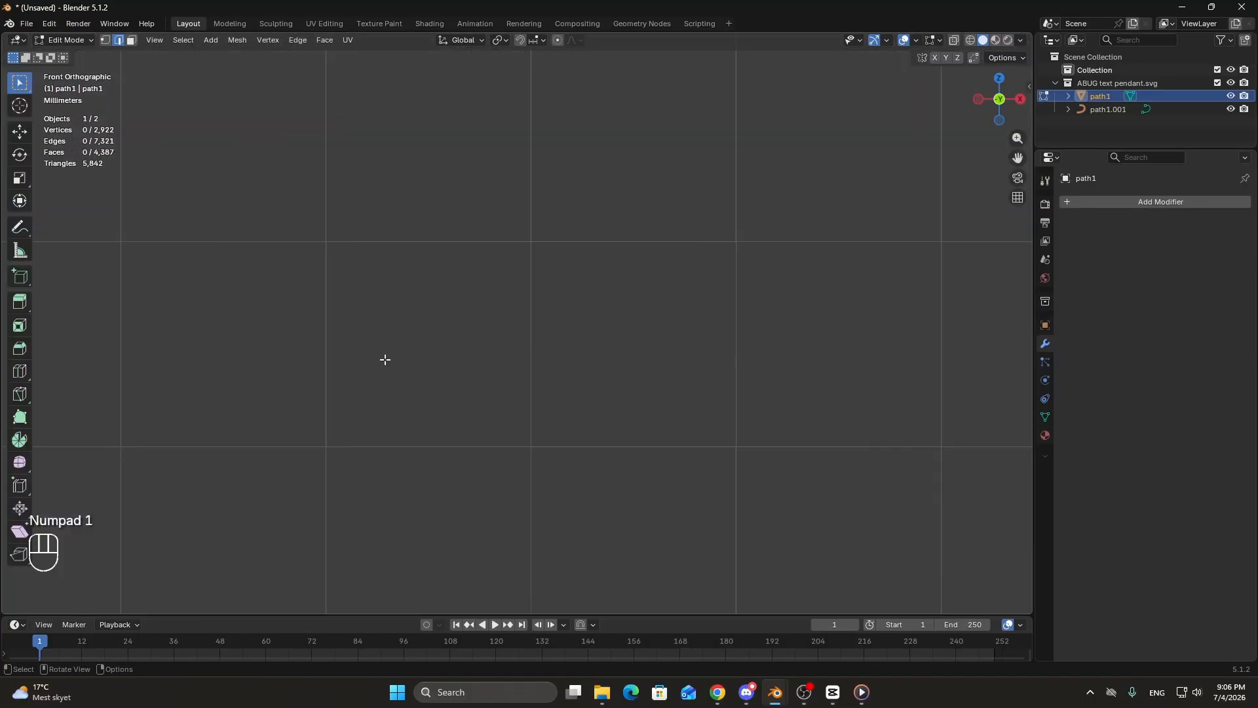
pyautogui.keyDown('shift'); pyautogui.moveTo(441, 410); pyautogui.dragTo(528, 321, button='middle'); pyautogui.keyUp('shift')
pyautogui.scroll(6, 517, 274)
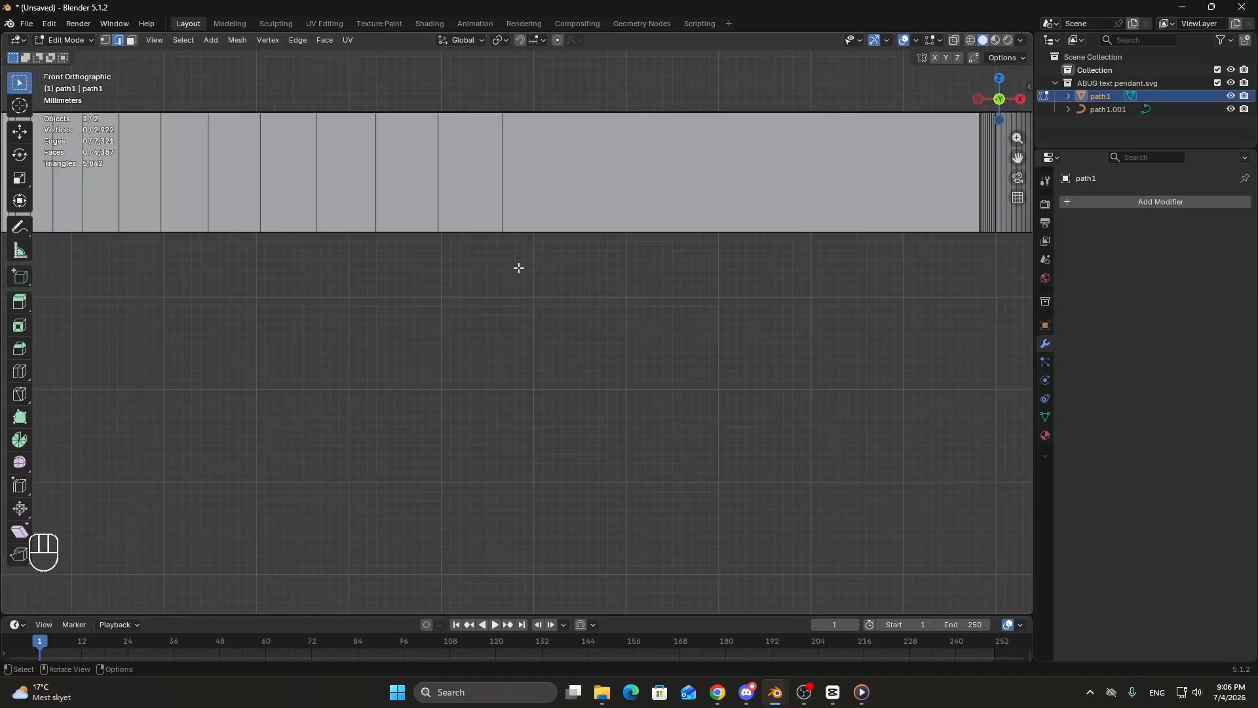
pyautogui.press('KP_3')
pyautogui.scroll(-8, 500, 320)
pyautogui.keyDown('shift'); pyautogui.moveTo(703, 273); pyautogui.dragTo(452, 361, button='middle'); pyautogui.keyUp('shift')
pyautogui.scroll(6, 446, 310)
pyautogui.scroll(4, 445, 309)
pyautogui.keyDown('shift'); pyautogui.moveTo(353, 357); pyautogui.dragTo(466, 349, button='middle'); pyautogui.keyUp('shift')
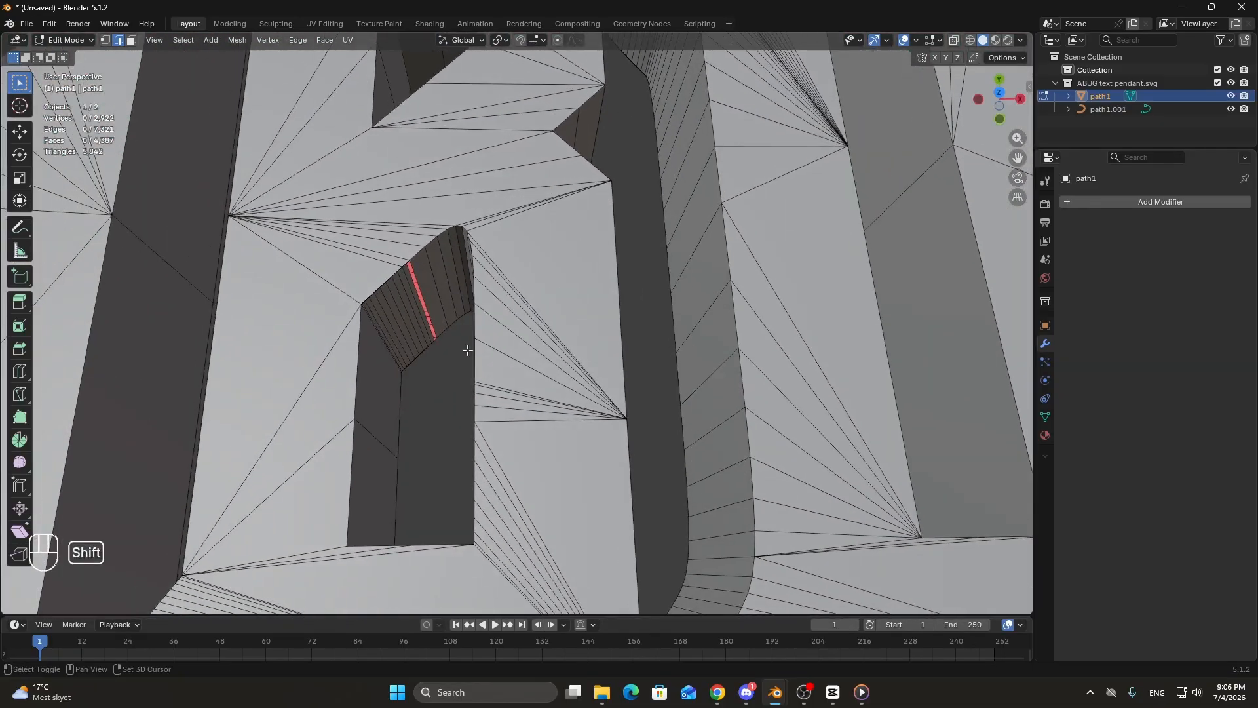
pyautogui.moveTo(464, 394); pyautogui.dragTo(419, 335, button='middle')
pyautogui.keyDown('shift'); pyautogui.moveTo(426, 295); pyautogui.dragTo(517, 389, button='middle'); pyautogui.keyUp('shift')
pyautogui.scroll(5, 485, 370)
pyautogui.scroll(-3, 485, 369)
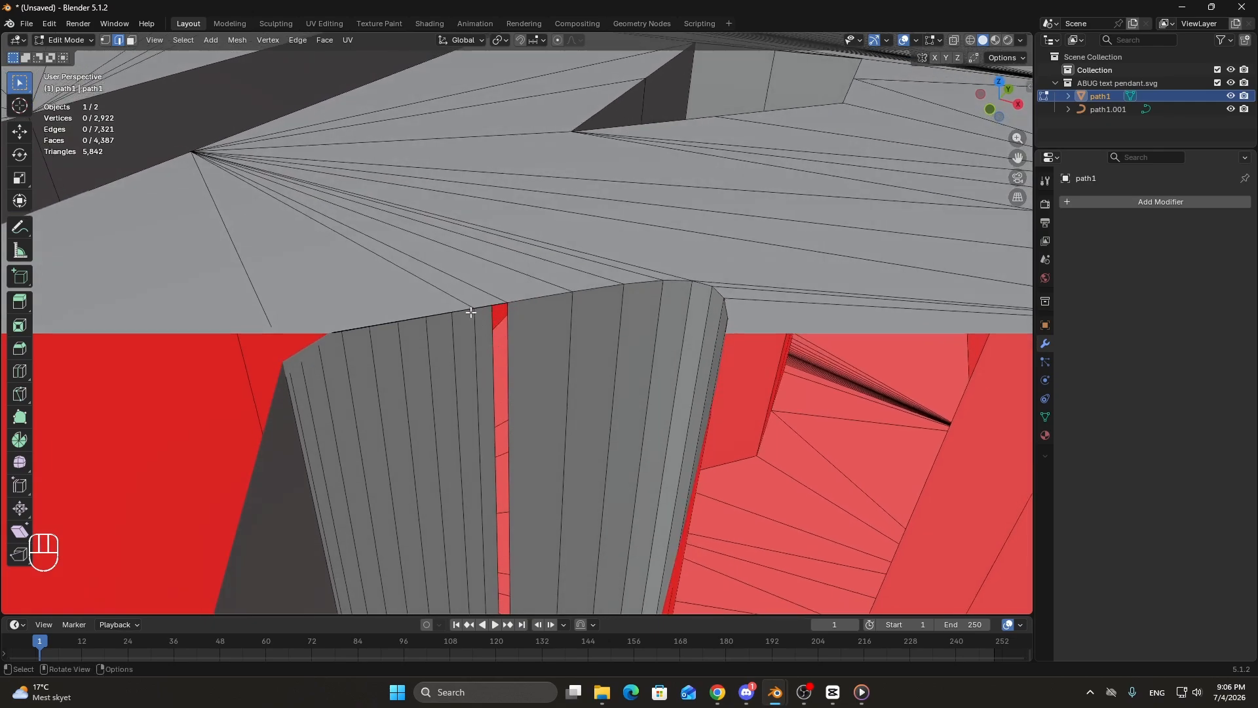
pyautogui.scroll(-3, 470, 312)
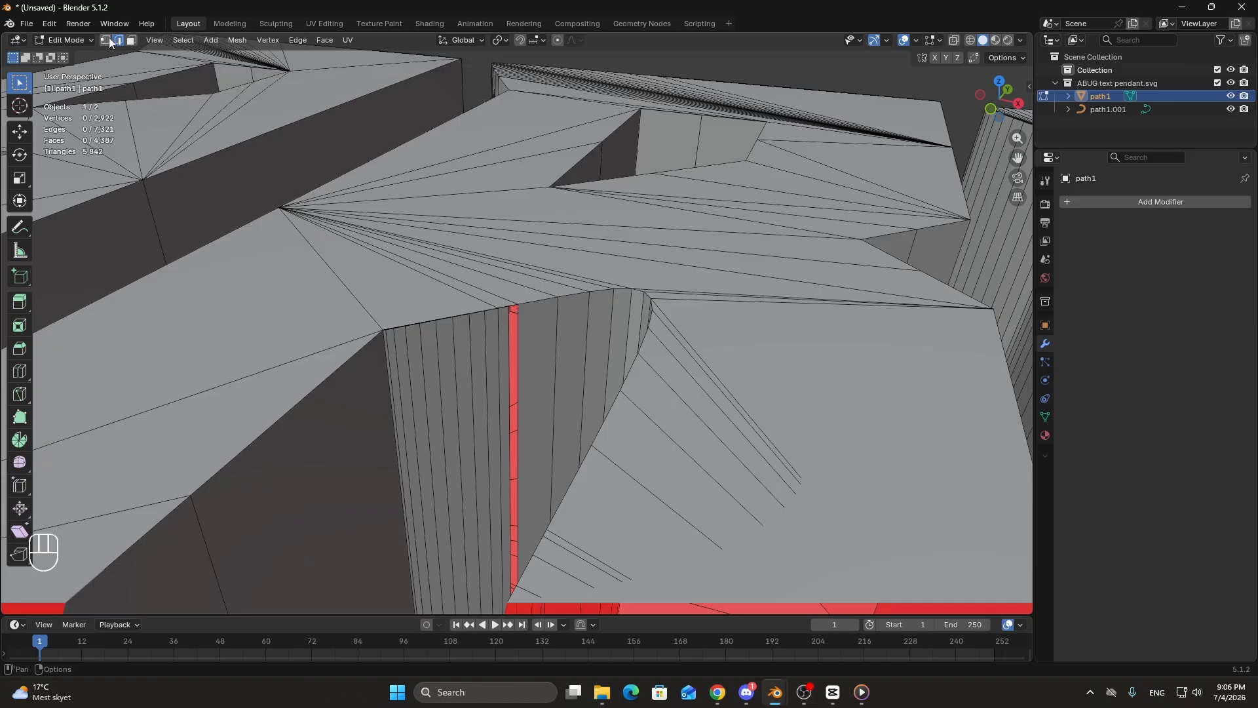
# Fill the narrow missing face in the inner wall of the letter B.
pyautogui.keyDown('alt'); pyautogui.click(518, 331); pyautogui.keyUp('alt')
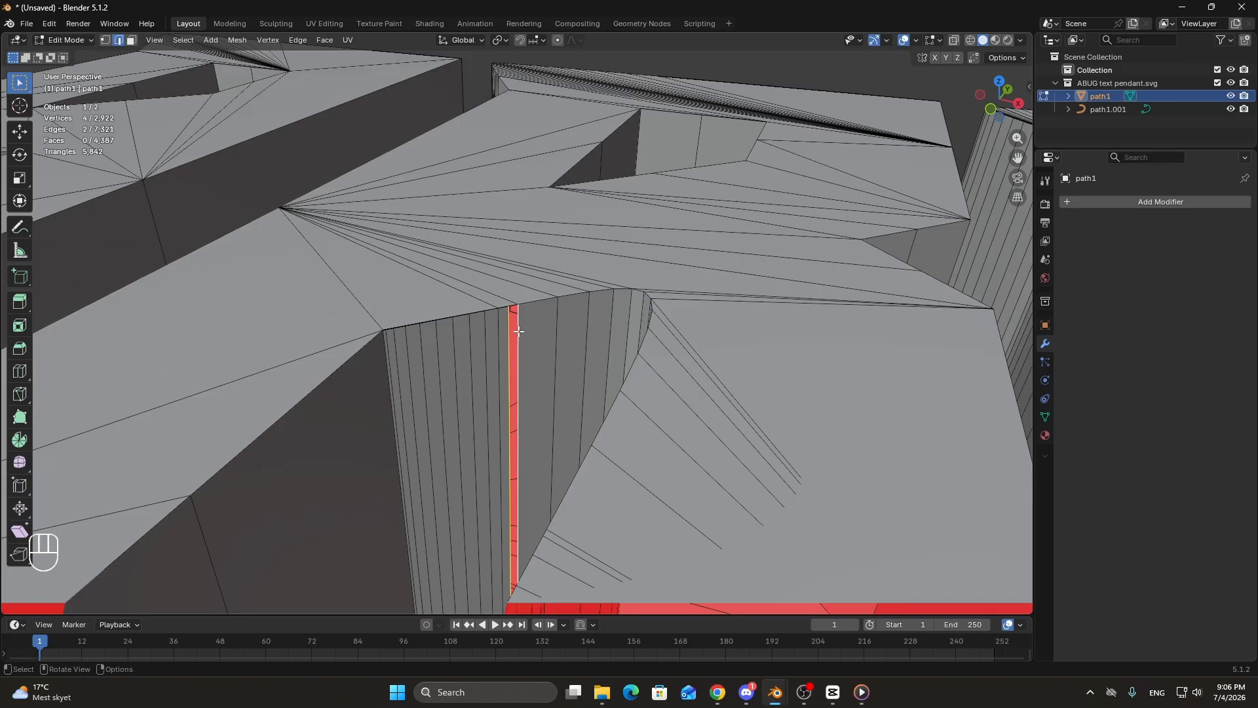
pyautogui.press('f')
pyautogui.scroll(-6, 521, 354)
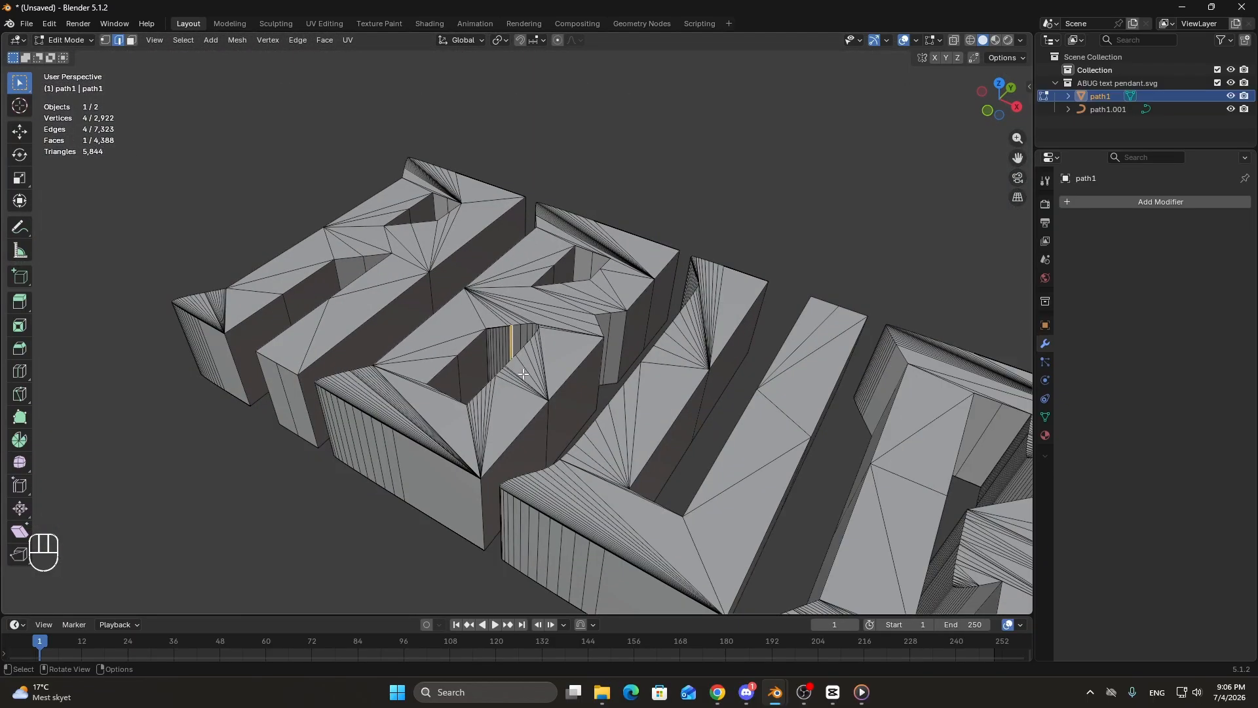
# Examine the lettering and plates from angled and right views for remaining gaps or stray geometry.
pyautogui.moveTo(486, 342); pyautogui.dragTo(213, 437, button='middle')
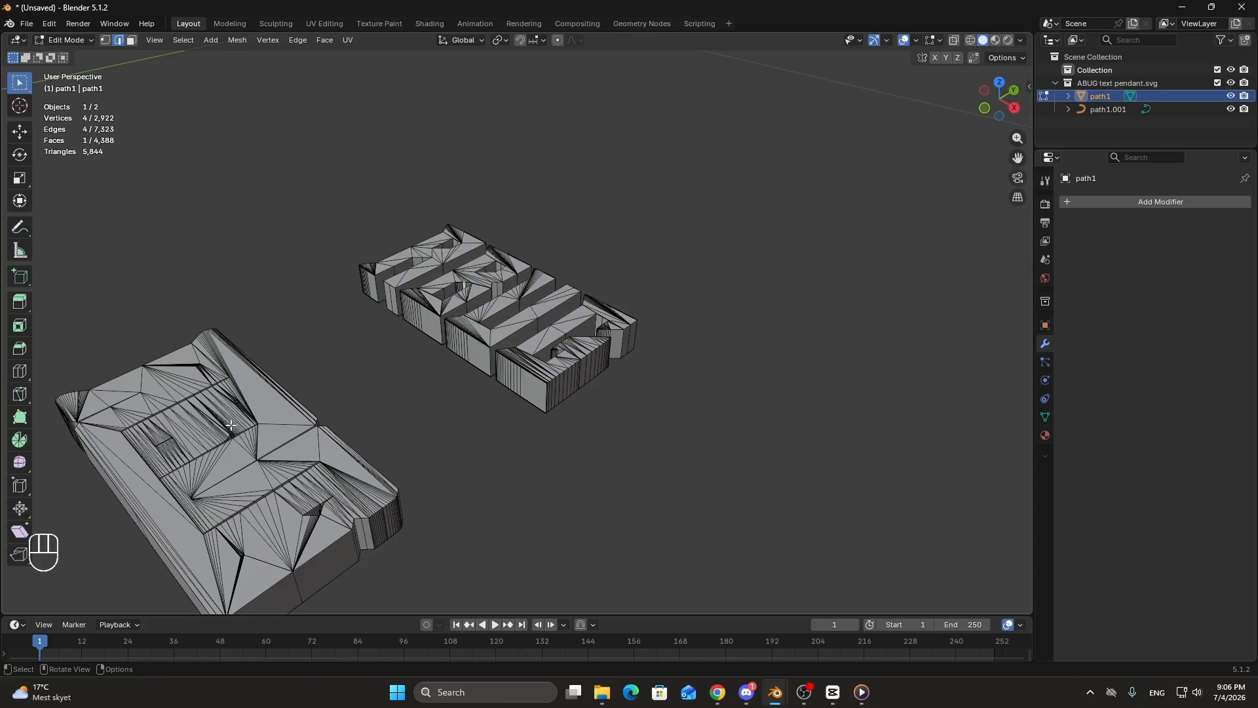
pyautogui.moveTo(601, 401); pyautogui.dragTo(359, 462, button='middle')
pyautogui.scroll(6, 598, 382)
pyautogui.scroll(-5, 561, 374)
pyautogui.scroll(5, 634, 407)
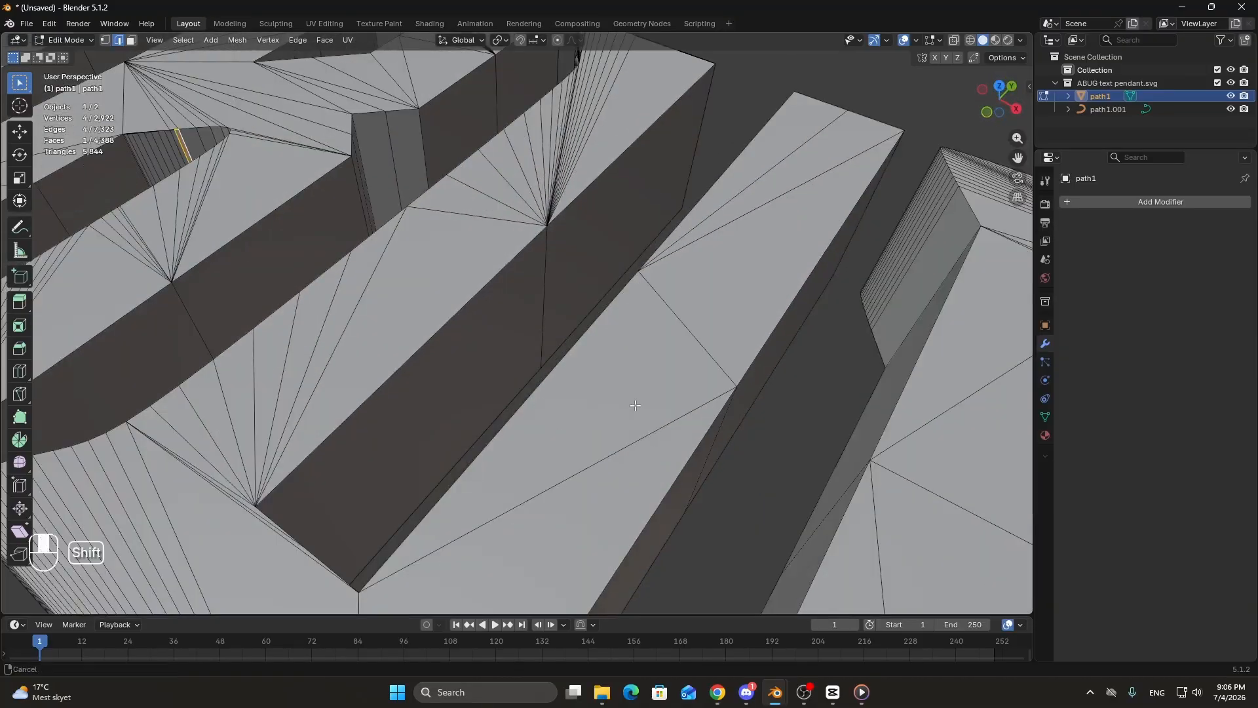
pyautogui.keyDown('shift'); pyautogui.moveTo(634, 407); pyautogui.dragTo(328, 295, button='middle'); pyautogui.keyUp('shift')
pyautogui.moveTo(539, 347); pyautogui.dragTo(354, 338, button='middle')
pyautogui.scroll(-4, 612, 304)
pyautogui.scroll(-6, 568, 357)
pyautogui.press('KP_3')
pyautogui.scroll(-5, 534, 375)
pyautogui.press('Tab')
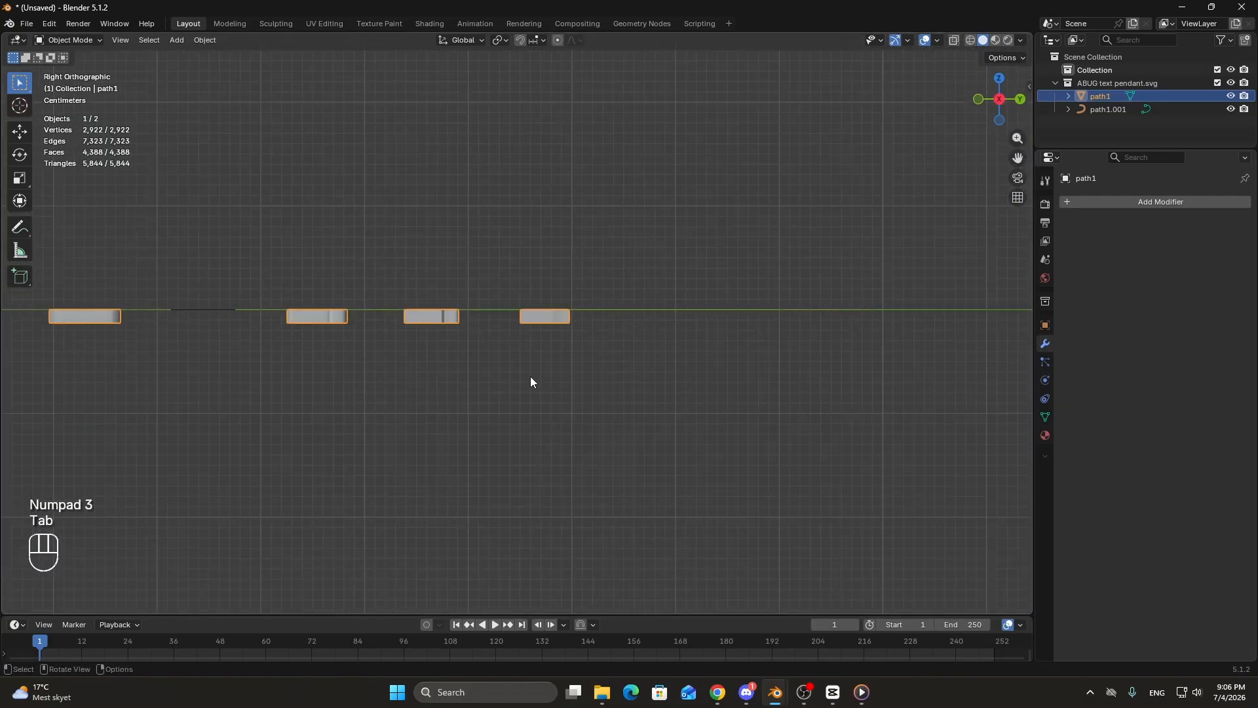
pyautogui.press('Tab')
pyautogui.moveTo(382, 352); pyautogui.dragTo(581, 559, button='middle')
pyautogui.scroll(9, 483, 407)
pyautogui.moveTo(446, 374)
pyautogui.mouseDown(button='middle')
pyautogui.moveTo(424, 362)
pyautogui.moveTo(439, 360)
pyautogui.mouseUp(button='middle')
pyautogui.moveTo(702, 317); pyautogui.dragTo(626, 328, button='middle')
pyautogui.keyDown('shift'); pyautogui.moveTo(626, 328); pyautogui.dragTo(420, 341, button='middle'); pyautogui.keyUp('shift')
pyautogui.moveTo(711, 328); pyautogui.dragTo(449, 322, button='middle')
pyautogui.press('KP_3')
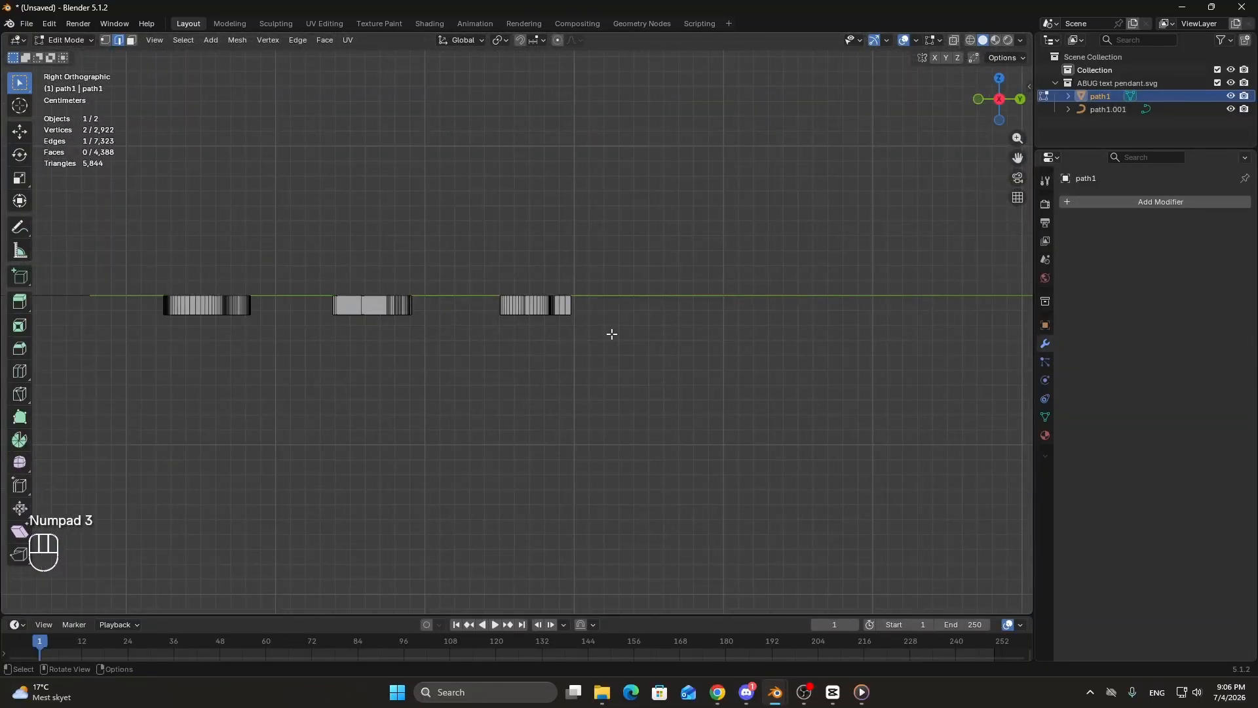
# Separate the ABUG lettering into its own object, selecting all its vertices in the top view with X-ray on.
pyautogui.press('KP_7')
pyautogui.scroll(-6, 633, 333)
pyautogui.keyDown('shift'); pyautogui.moveTo(674, 382); pyautogui.dragTo(618, 288, button='middle'); pyautogui.keyUp('shift')
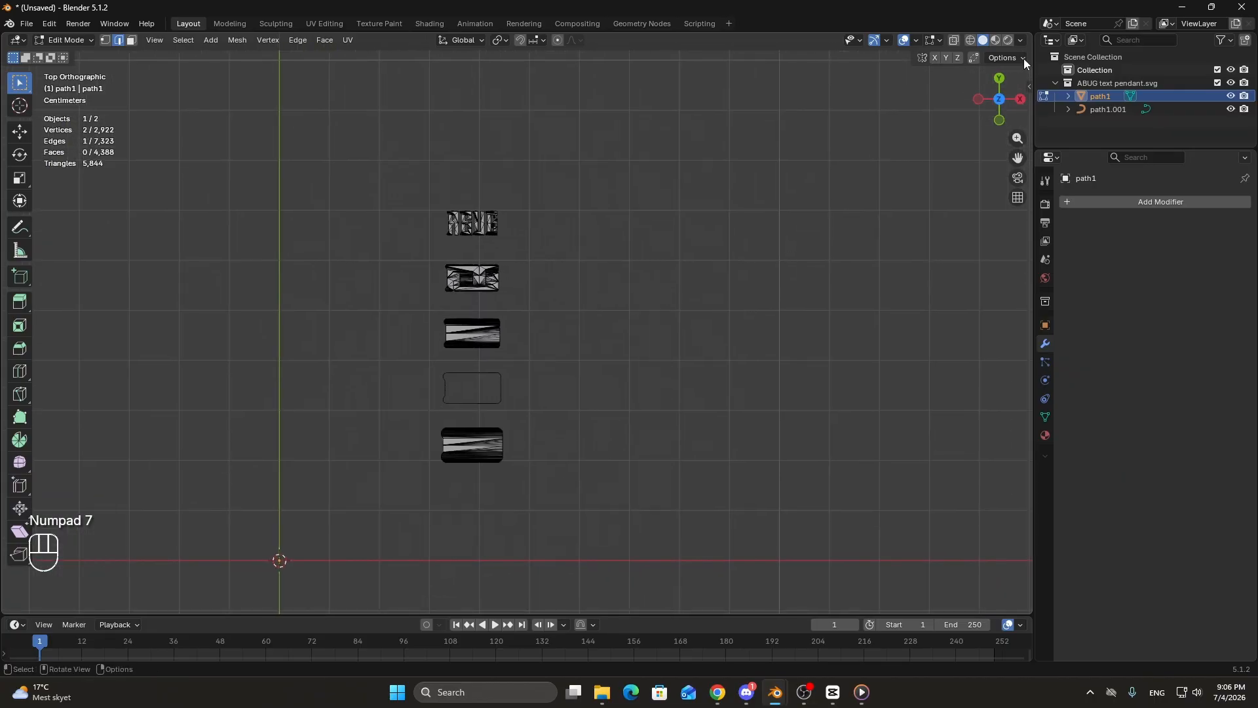
pyautogui.click(954, 44)
pyautogui.click(105, 40)
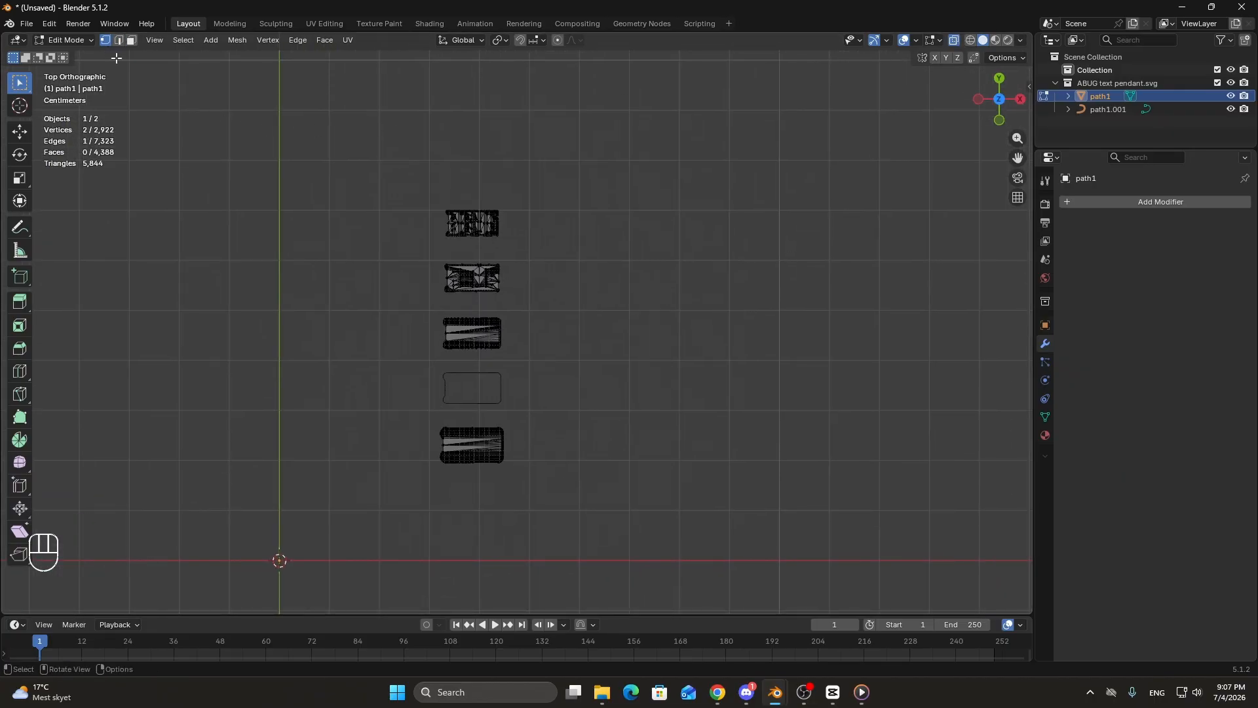
pyautogui.scroll(3, 396, 255)
pyautogui.moveTo(321, 161); pyautogui.dragTo(543, 256)
pyautogui.press('p')
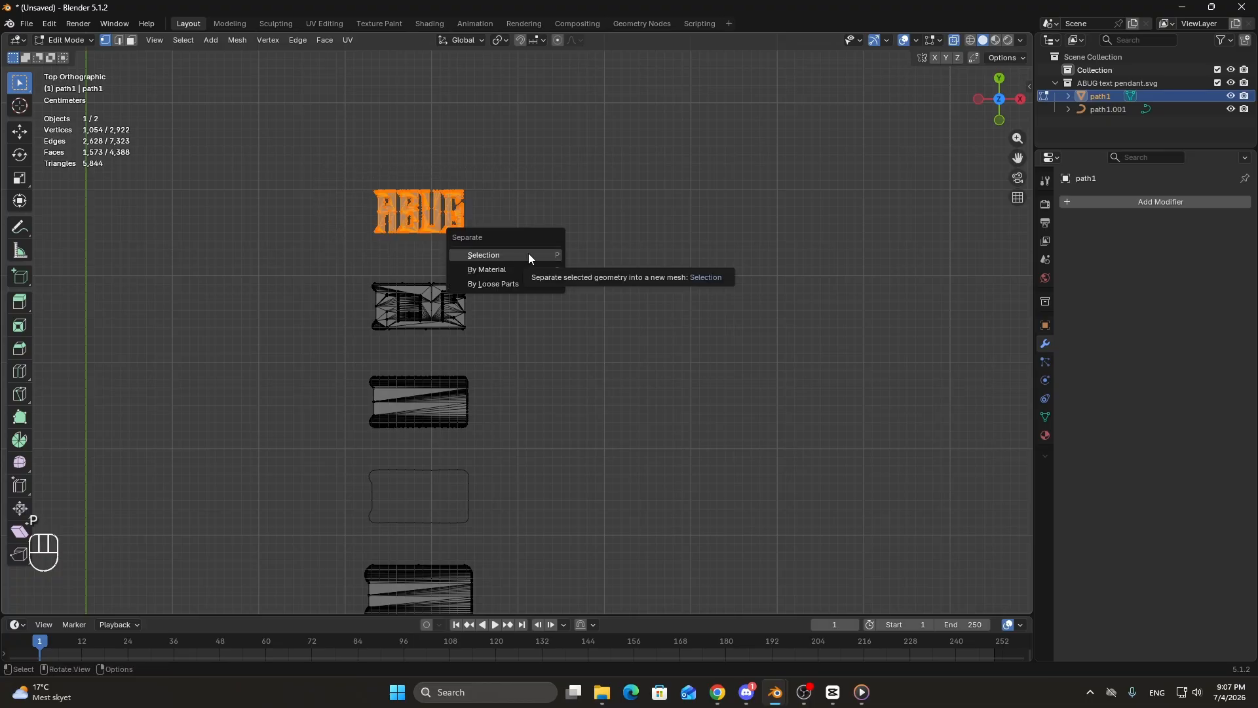
pyautogui.click(525, 257)
# Separate the second plate and the third plate into individual objects and return to Object Mode.
pyautogui.moveTo(343, 269); pyautogui.dragTo(517, 356)
pyautogui.press('p')
pyautogui.click(517, 355)
pyautogui.scroll(-2, 516, 355)
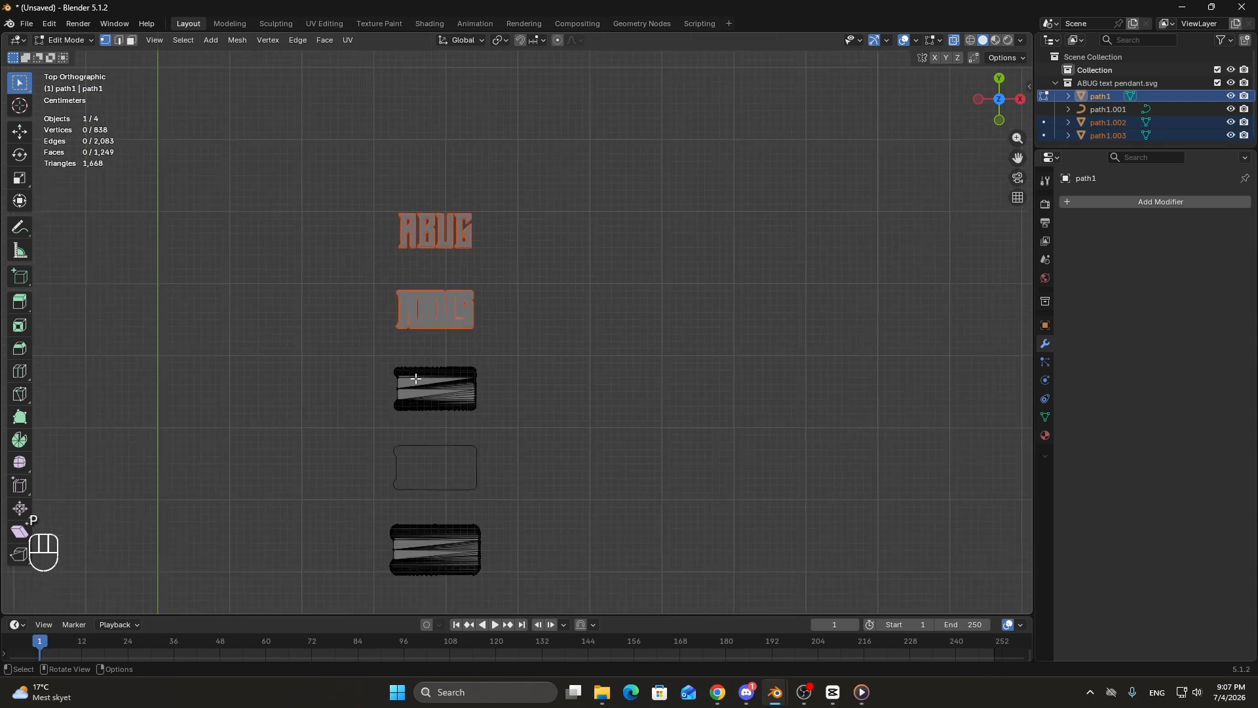
pyautogui.moveTo(403, 345); pyautogui.dragTo(561, 421)
pyautogui.press('p')
pyautogui.click(561, 419)
pyautogui.press('Tab')
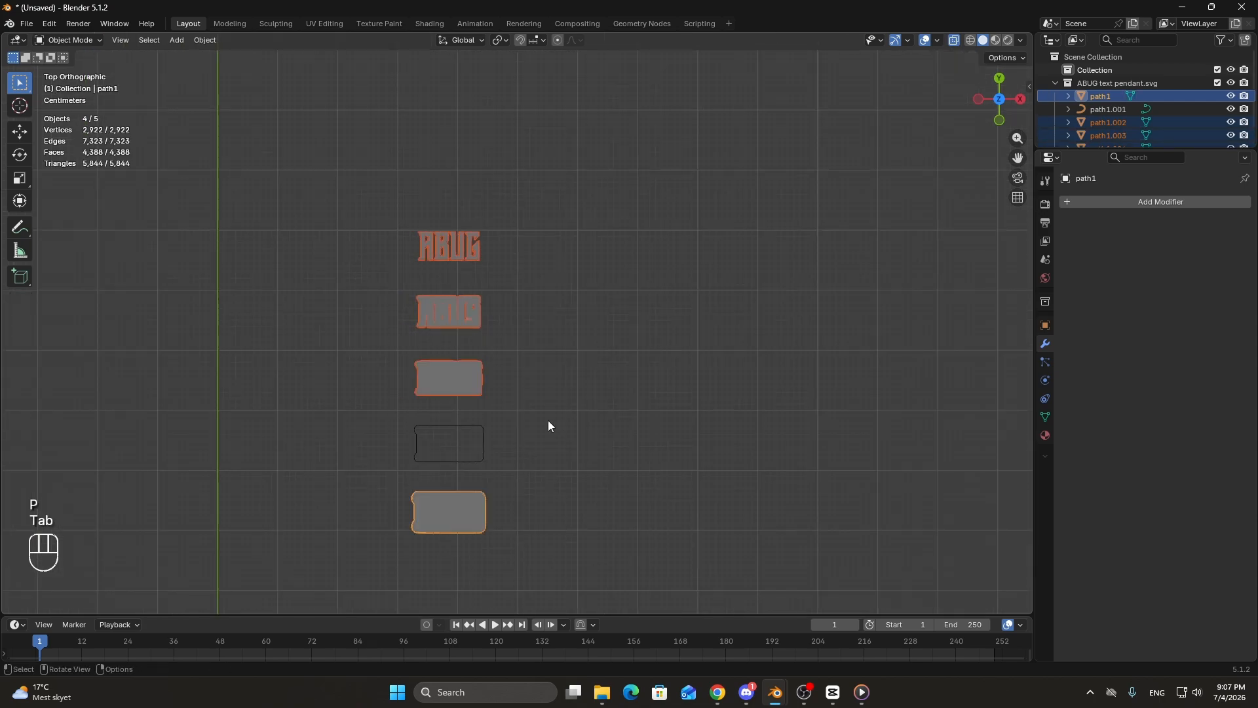
# Select only the lettering object in the right view, with X-ray turned off.
pyautogui.click(456, 383)
pyautogui.press('KP_3')
pyautogui.click(532, 317)
pyautogui.click(593, 314)
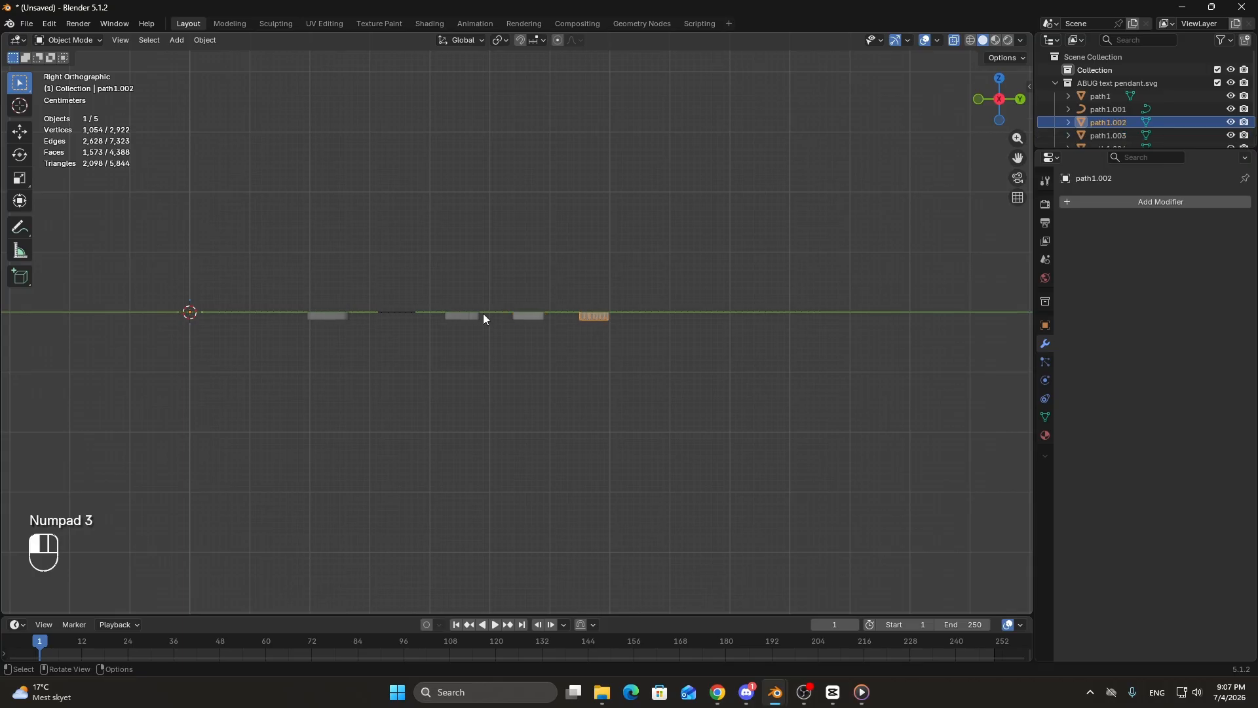
pyautogui.click(473, 315)
pyautogui.scroll(5, 604, 372)
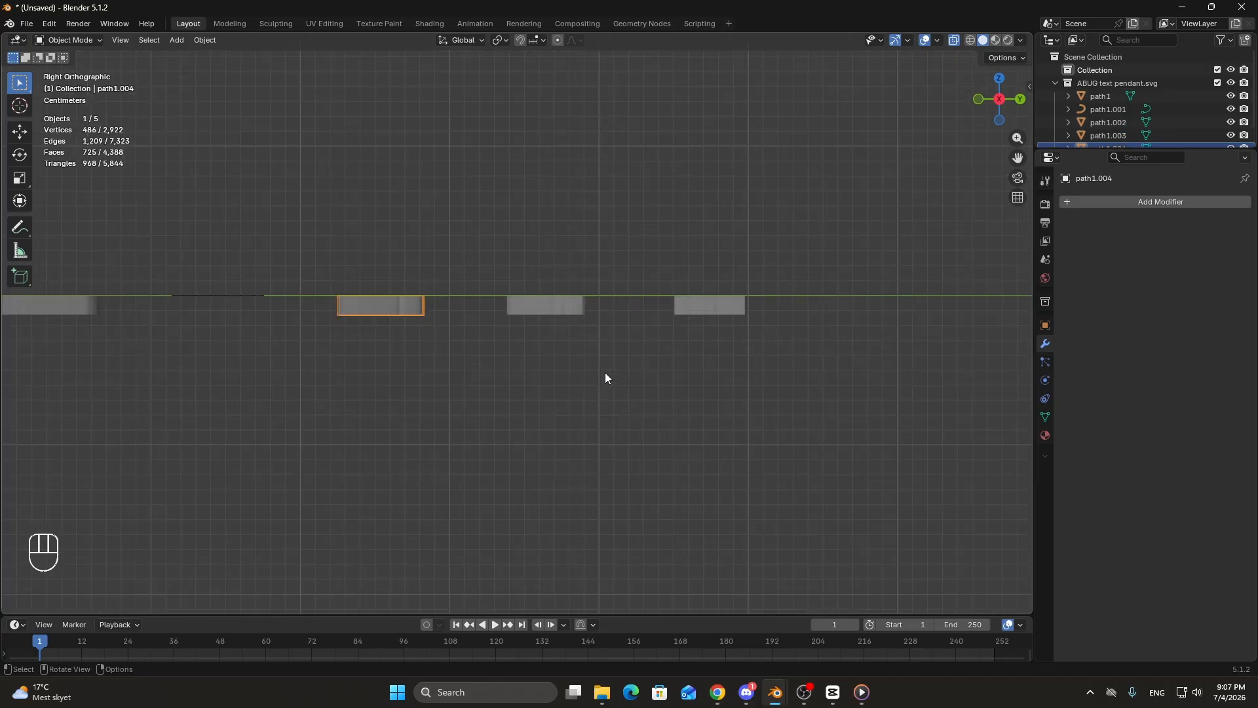
pyautogui.click(953, 41)
pyautogui.keyDown('shift'); pyautogui.moveTo(765, 270); pyautogui.dragTo(607, 302, button='middle'); pyautogui.keyUp('shift')
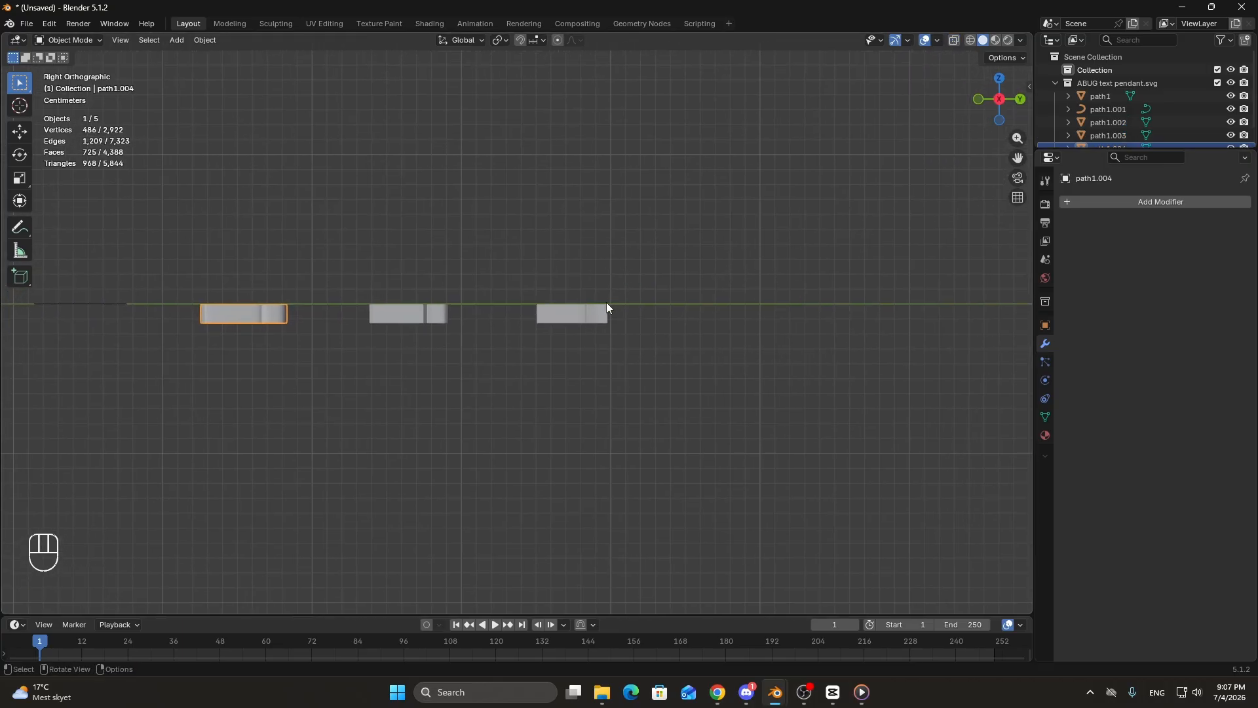
pyautogui.click(578, 317)
pyautogui.scroll(-3, 578, 315)
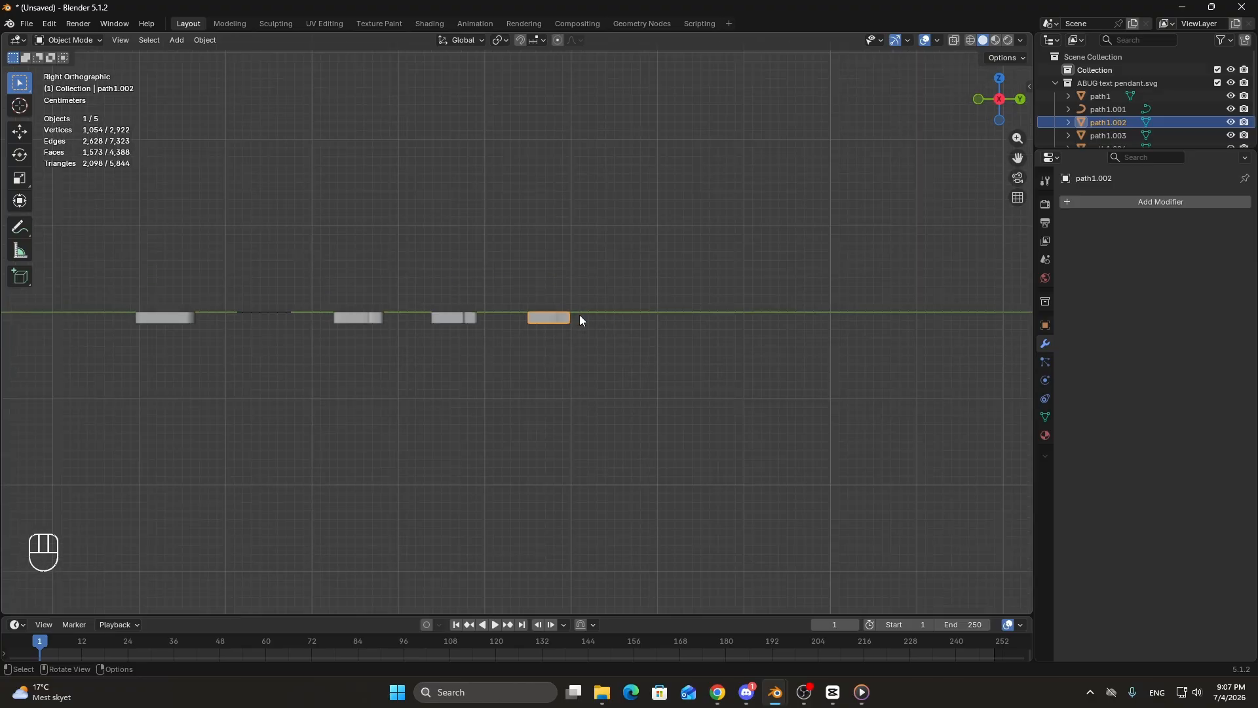
pyautogui.press('g')
pyautogui.press('z')
pyautogui.rightClick(591, 282)
pyautogui.scroll(-3, 589, 286)
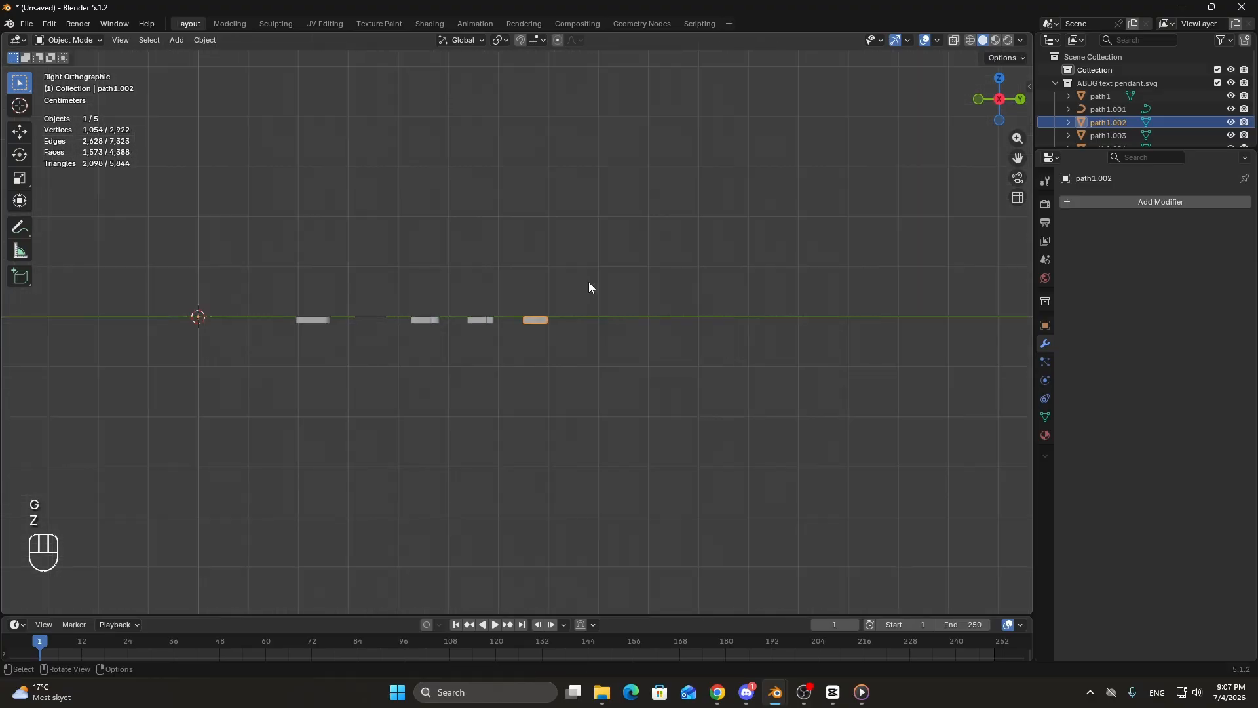
pyautogui.press('g')
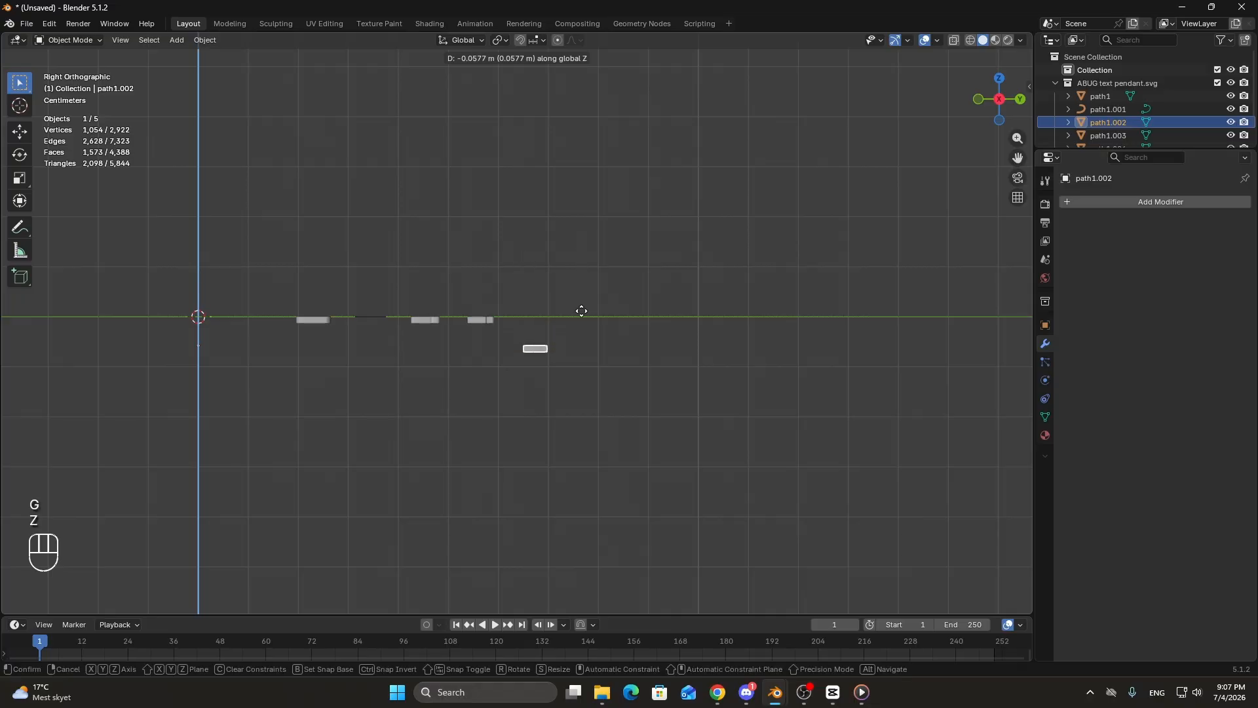
pyautogui.rightClick(246, 287)
pyautogui.scroll(12, 481, 383)
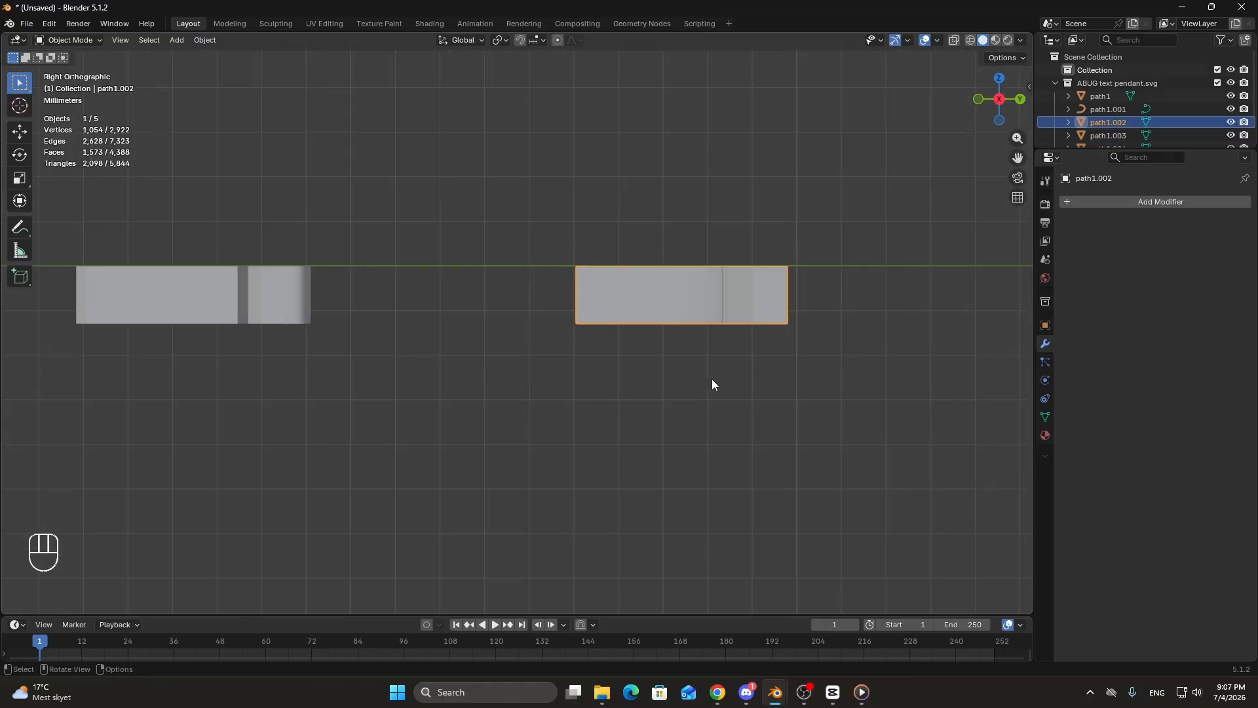
# Raise the lettering along Z until its base sits roughly level with the ground line.
pyautogui.press('g')
pyautogui.press('z')
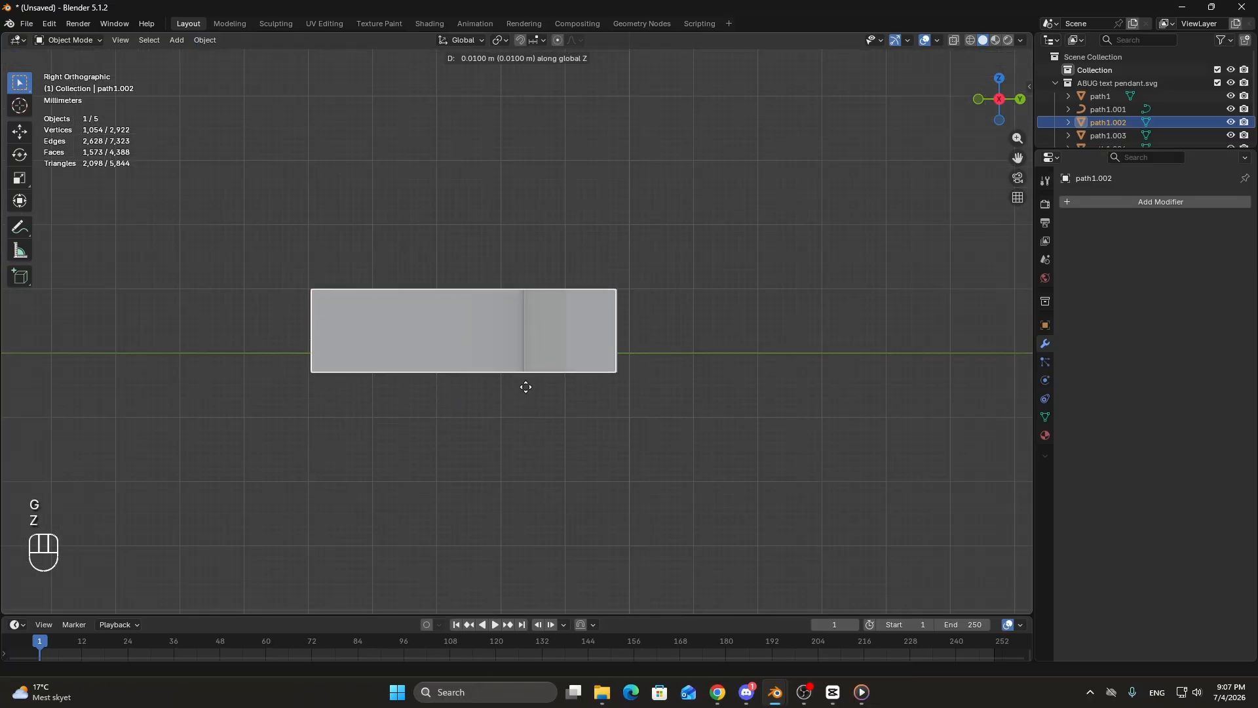
pyautogui.click(532, 373)
pyautogui.scroll(-5, 476, 399)
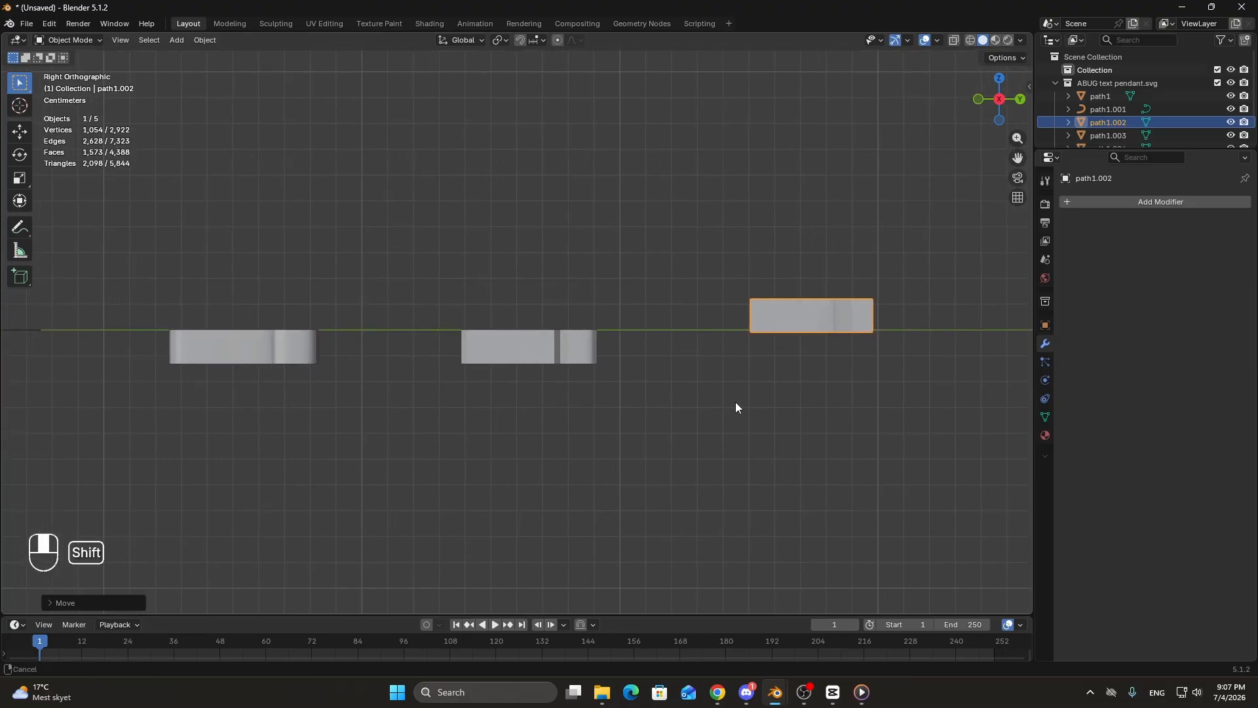
pyautogui.keyDown('ctrl'); pyautogui.scroll(1, 736, 402); pyautogui.keyUp('ctrl')
# Raise the second plate about 0.01 m along Z, slightly lower than the lettering.
pyautogui.click(563, 347)
pyautogui.press('g')
pyautogui.press('z')
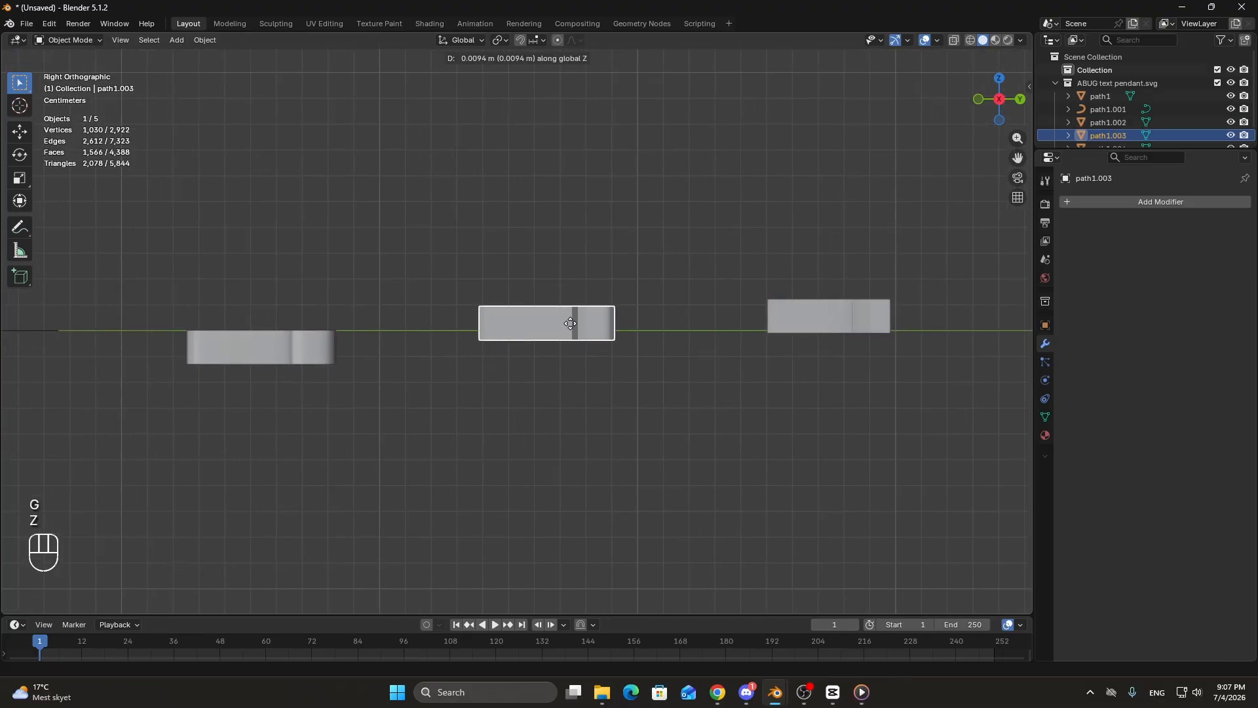
pyautogui.click(573, 328)
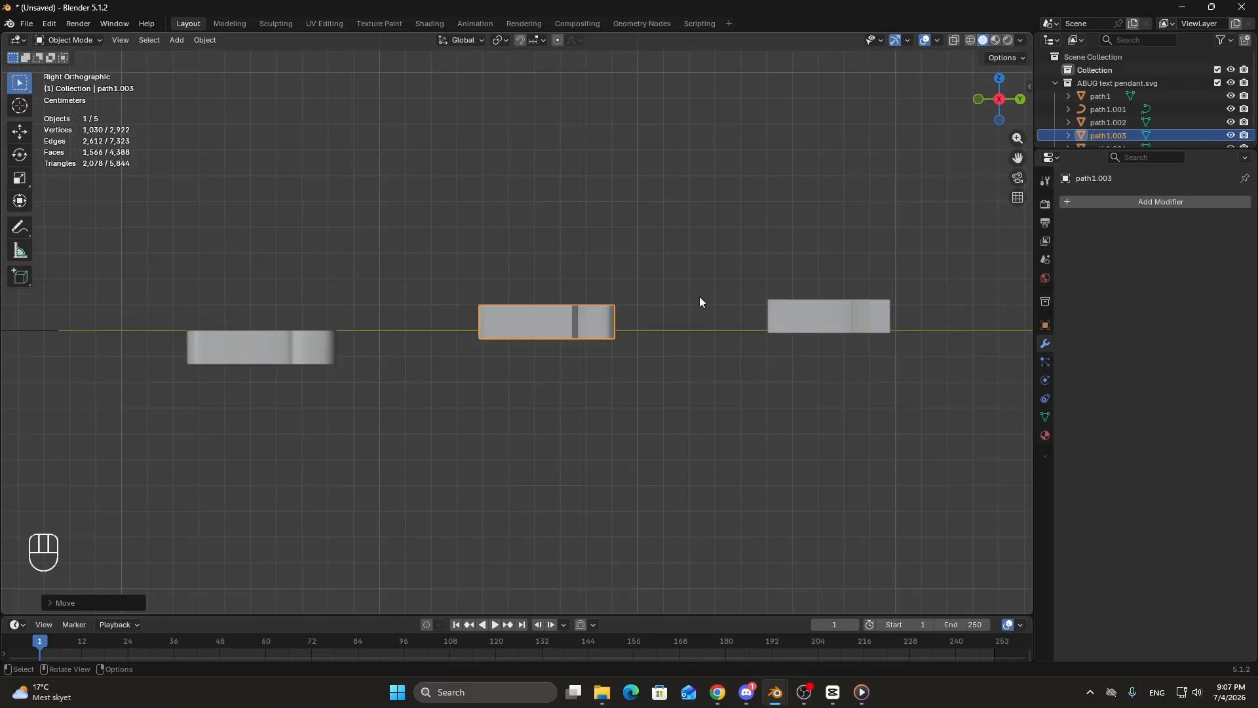
# Raise the third plate along Z until it straddles the ground line, slightly lower than the second plate.
pyautogui.keyDown('shift'); pyautogui.moveTo(358, 365); pyautogui.dragTo(595, 320, button='middle'); pyautogui.keyUp('shift')
pyautogui.click(534, 314)
pyautogui.press('g')
pyautogui.press('z')
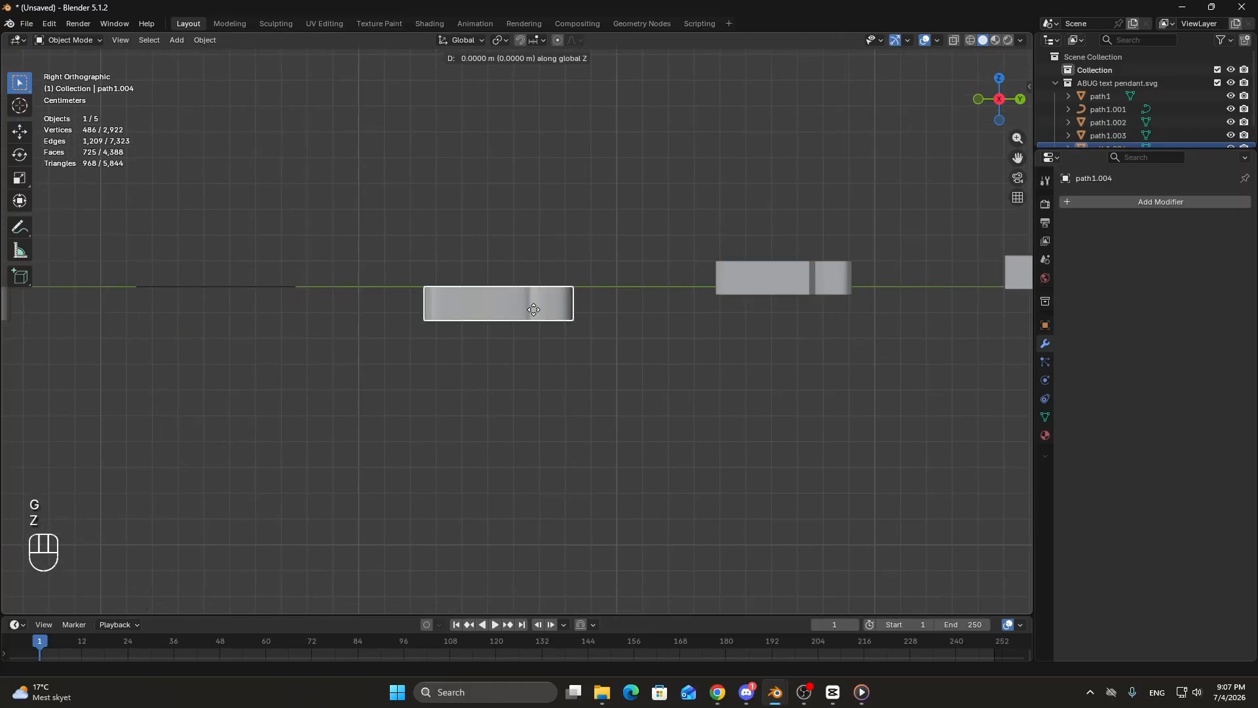
pyautogui.click(542, 294)
# Nudge the outline curve slightly upward along Z and adjust its position freely between the plates.
pyautogui.keyDown('shift'); pyautogui.moveTo(296, 316); pyautogui.dragTo(552, 332, button='middle'); pyautogui.keyUp('shift')
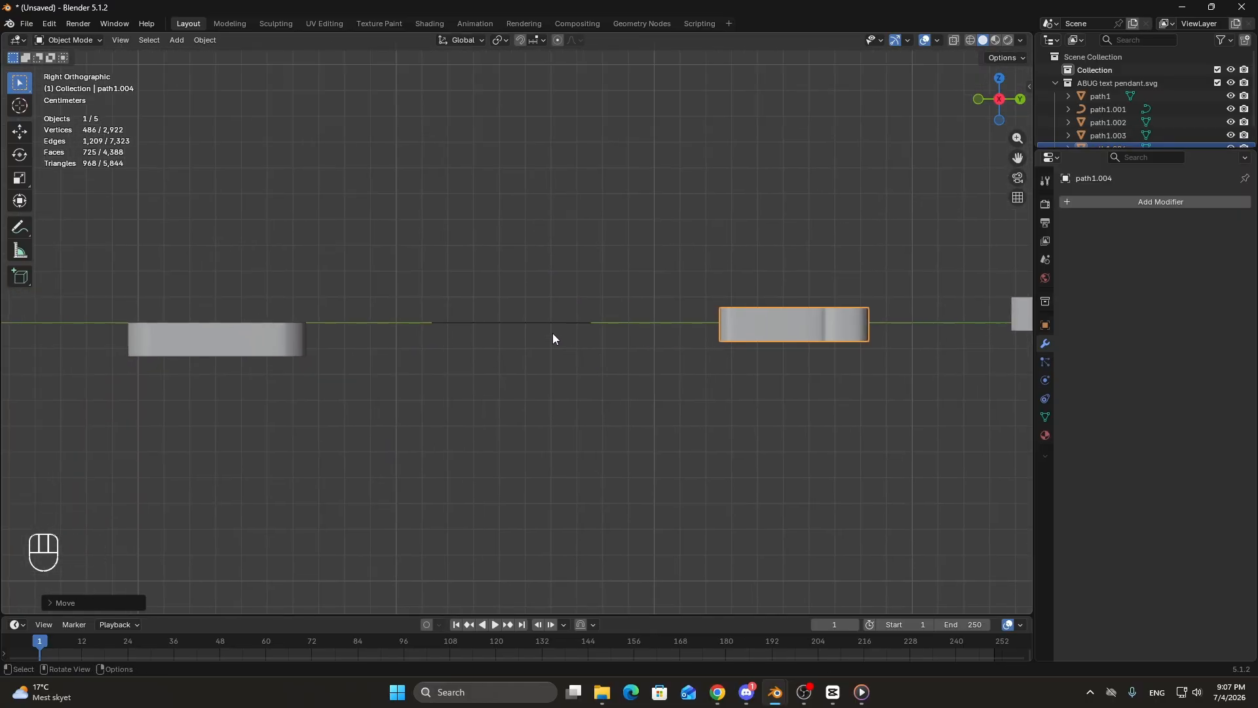
pyautogui.click(549, 325)
pyautogui.press('g')
pyautogui.press('z')
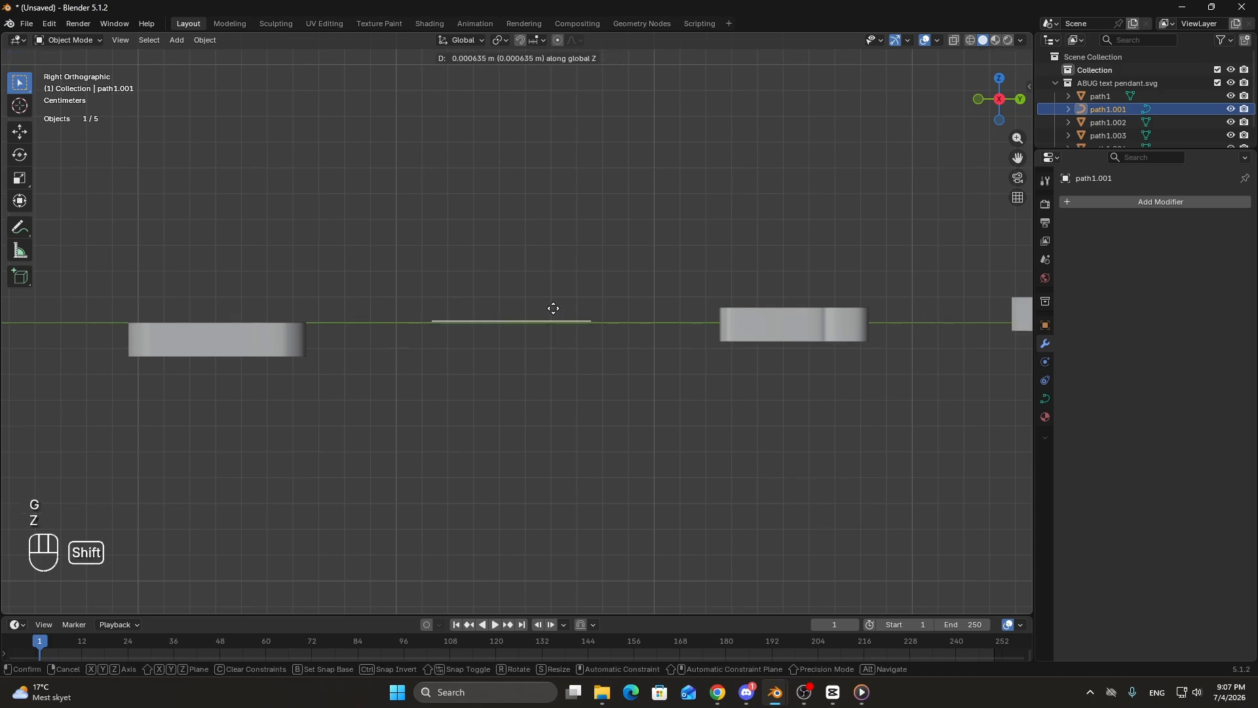
pyautogui.click(551, 323)
pyautogui.moveTo(552, 309); pyautogui.dragTo(660, 413, button='middle')
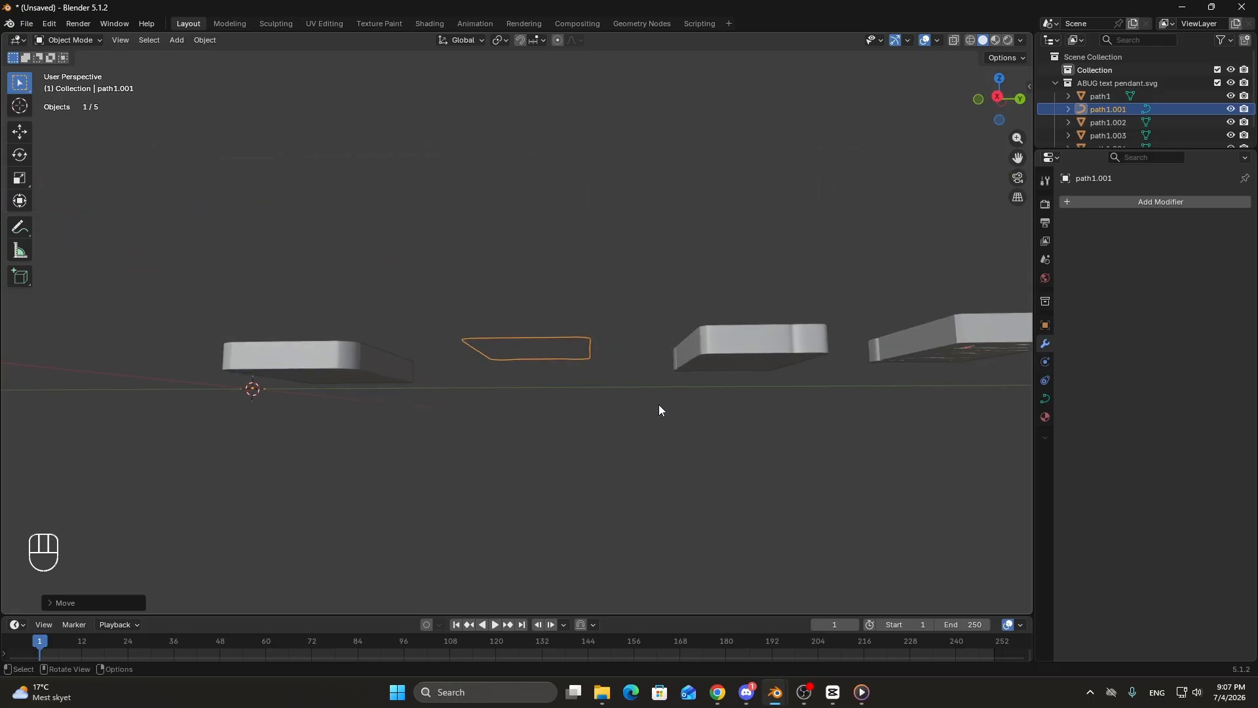
pyautogui.press('g')
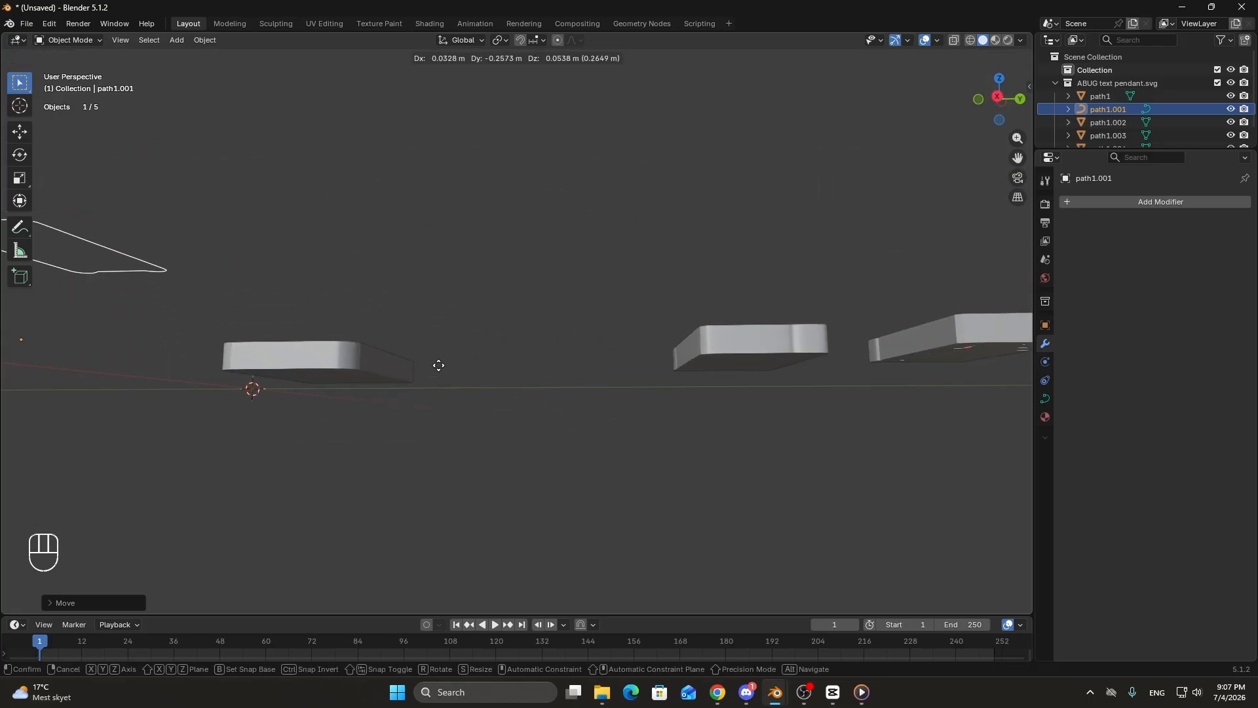
pyautogui.click(618, 366)
pyautogui.press('g')
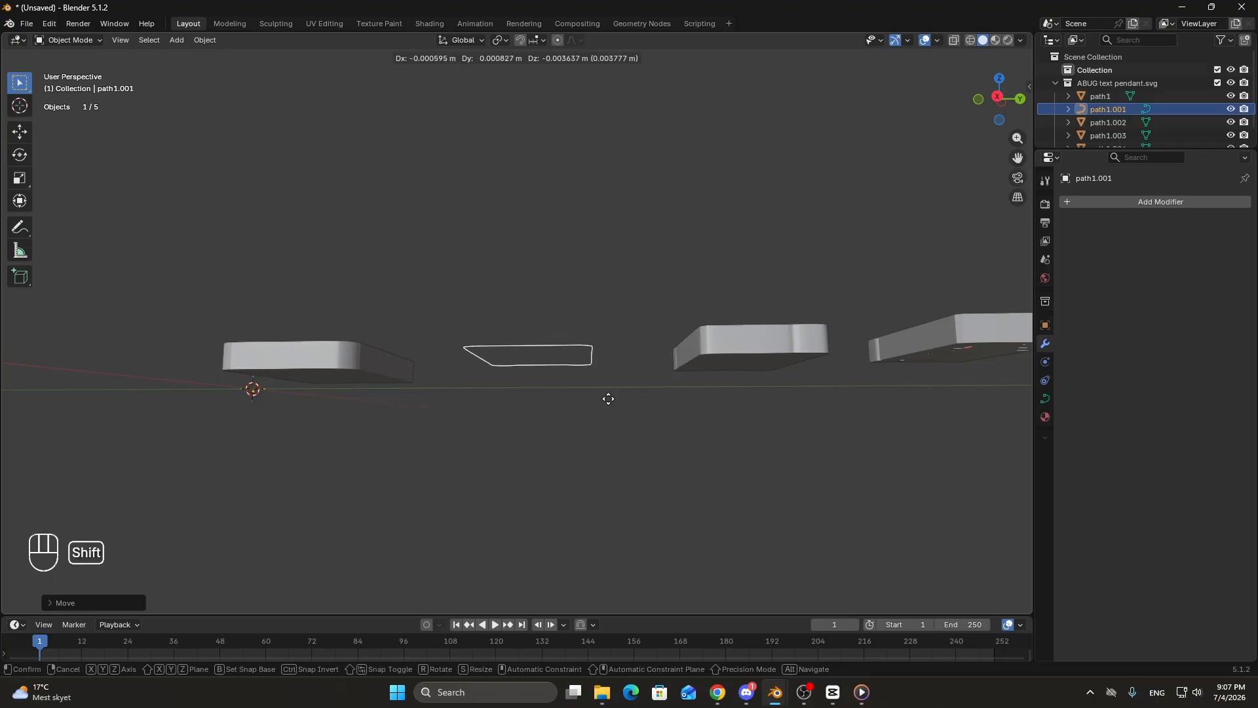
pyautogui.click(556, 320)
pyautogui.moveTo(556, 320); pyautogui.dragTo(513, 410, button='middle')
# Move the lettering along Y in the top view so it sits closer to the second plate.
pyautogui.press('KP_7')
pyautogui.scroll(6, 590, 317)
pyautogui.click(590, 316)
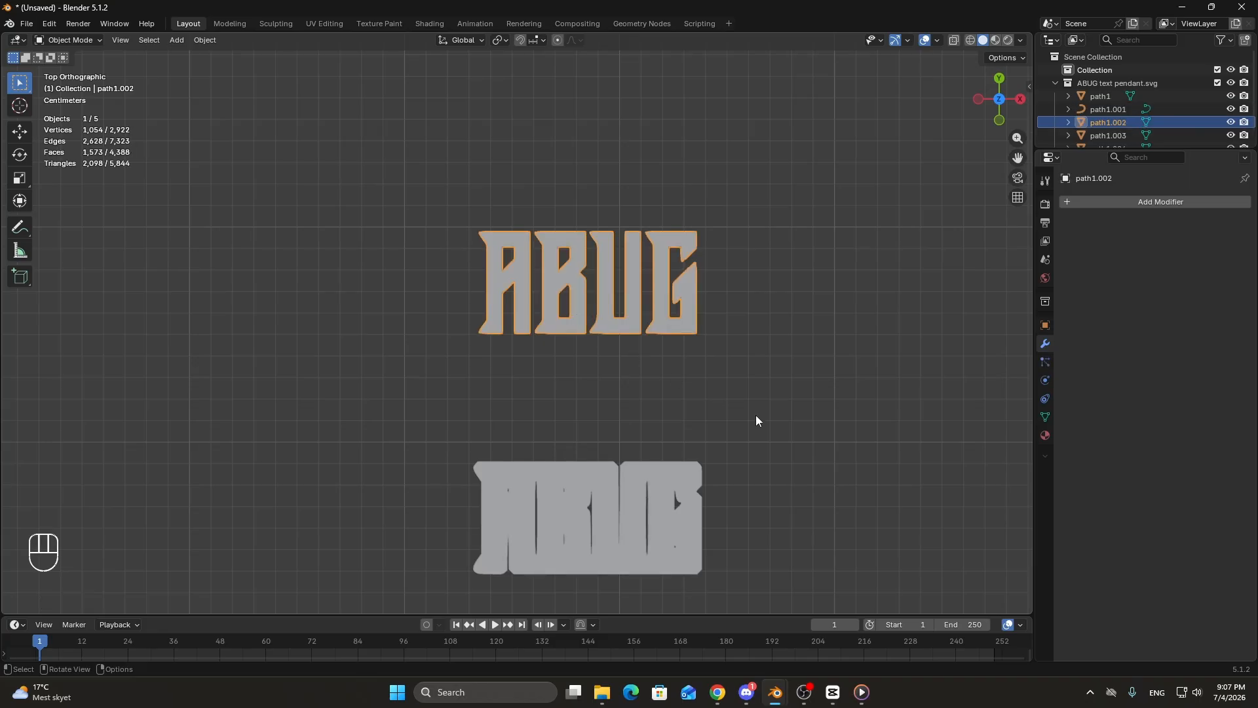
pyautogui.scroll(3, 721, 426)
pyautogui.keyDown('shift'); pyautogui.scroll(-3, 693, 388); pyautogui.keyUp('shift')
pyautogui.scroll(-3, 695, 392)
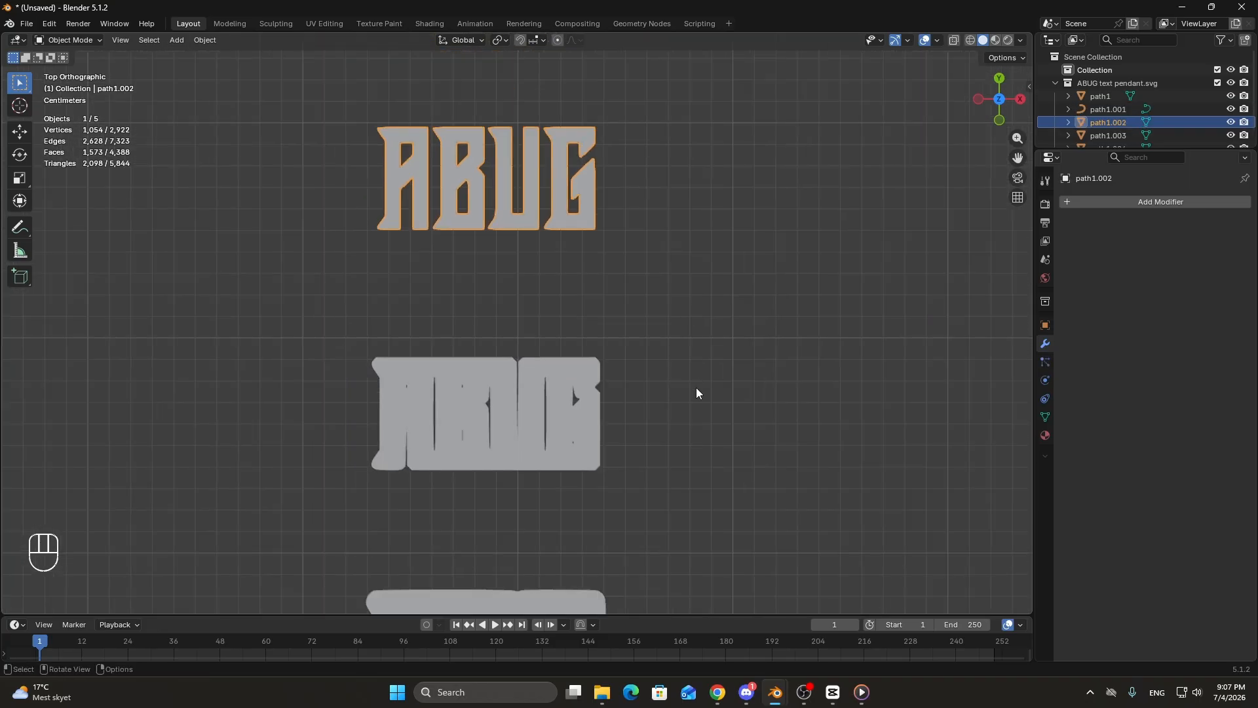
pyautogui.scroll(-4, 695, 392)
pyautogui.press('g')
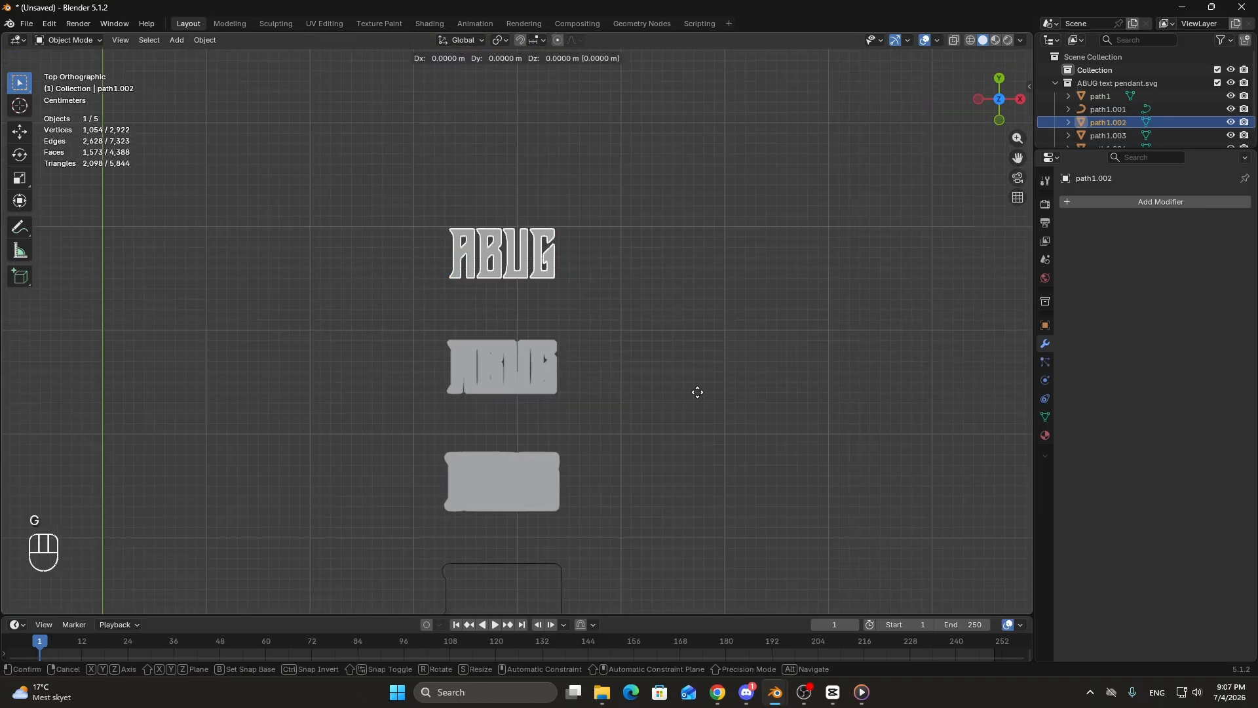
pyautogui.press('y')
pyautogui.click(694, 422)
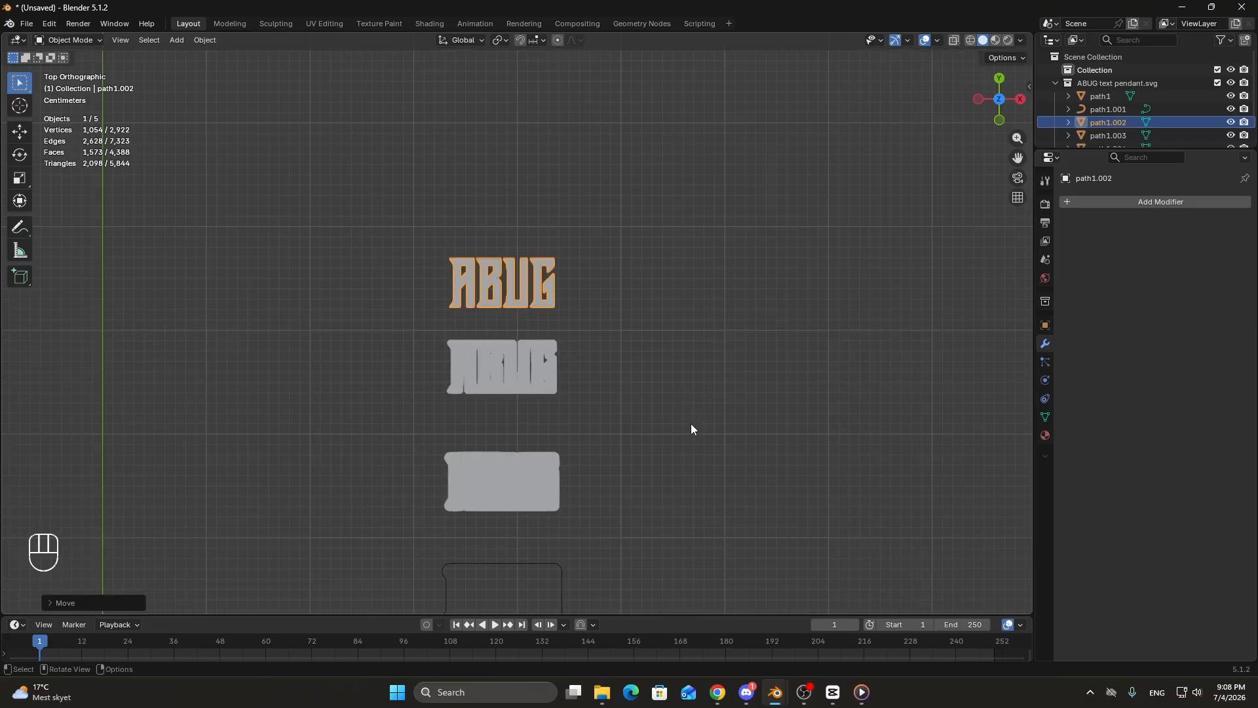
# Move the lettering about -0.081 m along Y to centre it on the second plate and check the alignment up close.
pyautogui.scroll(6, 691, 424)
pyautogui.keyDown('shift'); pyautogui.moveTo(706, 492); pyautogui.dragTo(688, 414, button='middle'); pyautogui.keyUp('shift')
pyautogui.scroll(2, 688, 407)
pyautogui.press('g')
pyautogui.press('y')
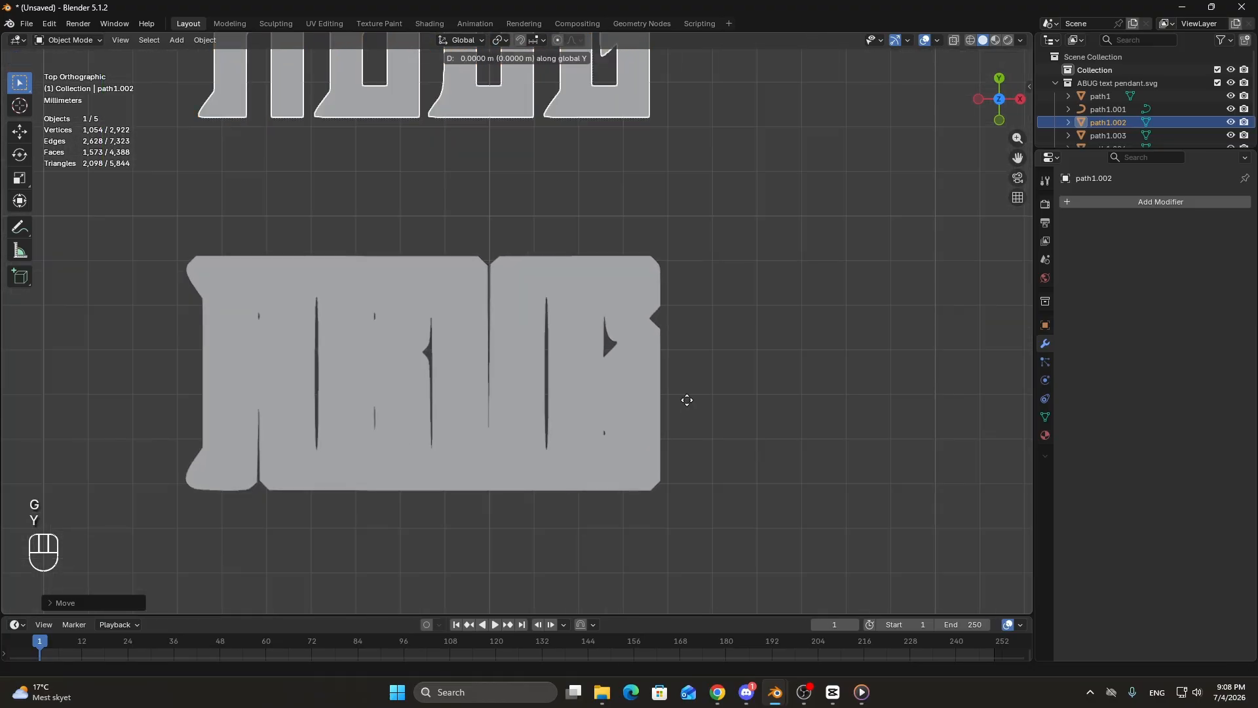
pyautogui.press('shift')
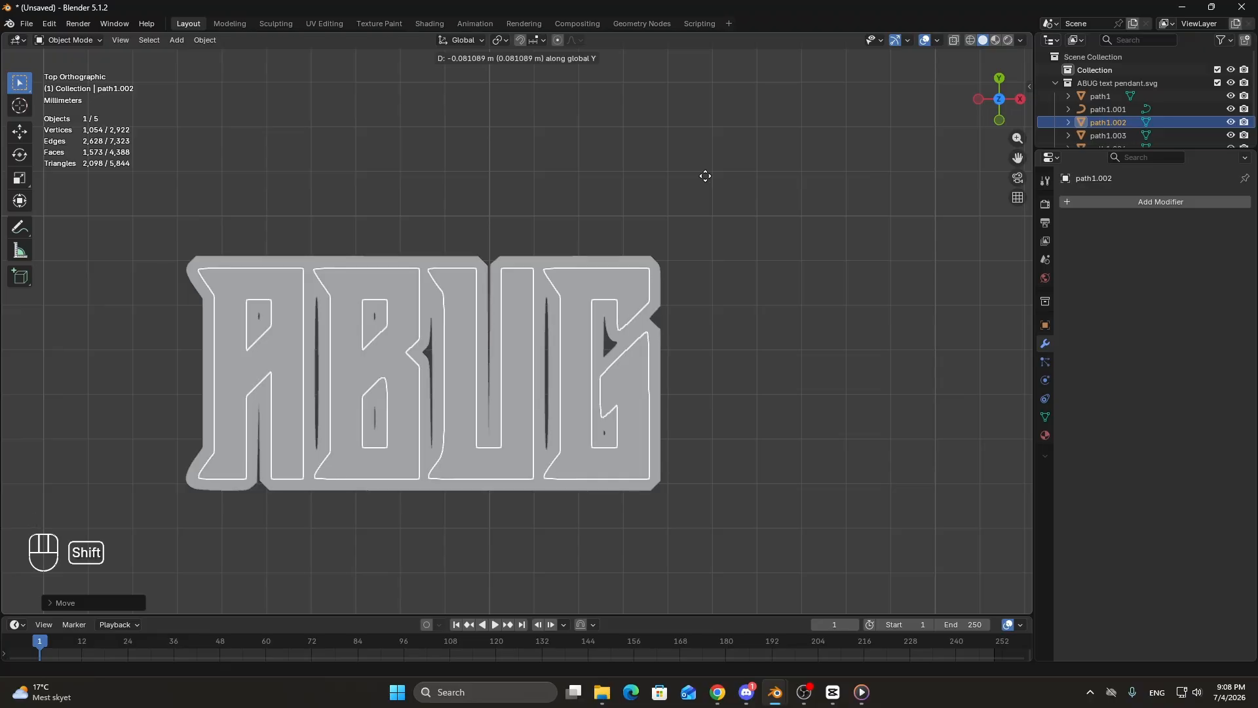
pyautogui.click(705, 176)
pyautogui.keyDown('shift'); pyautogui.moveTo(739, 433); pyautogui.dragTo(673, 343, button='middle'); pyautogui.keyUp('shift')
pyautogui.scroll(3, 674, 348)
pyautogui.keyDown('shift'); pyautogui.moveTo(680, 238); pyautogui.dragTo(664, 276, button='middle'); pyautogui.keyUp('shift')
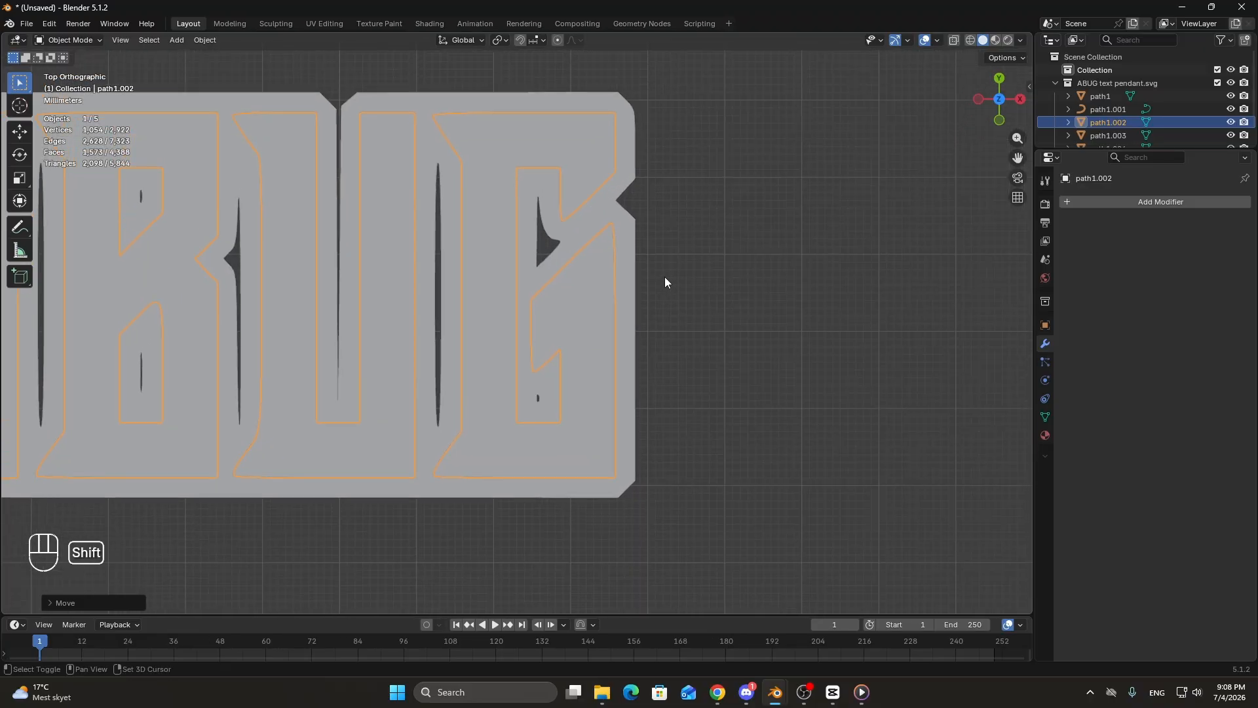
# Nudge the lettering about 0.0002 m along Y to centre it on the second plate and check its alignment along the whole word.
pyautogui.press('g')
pyautogui.press('y')
pyautogui.press('shift')
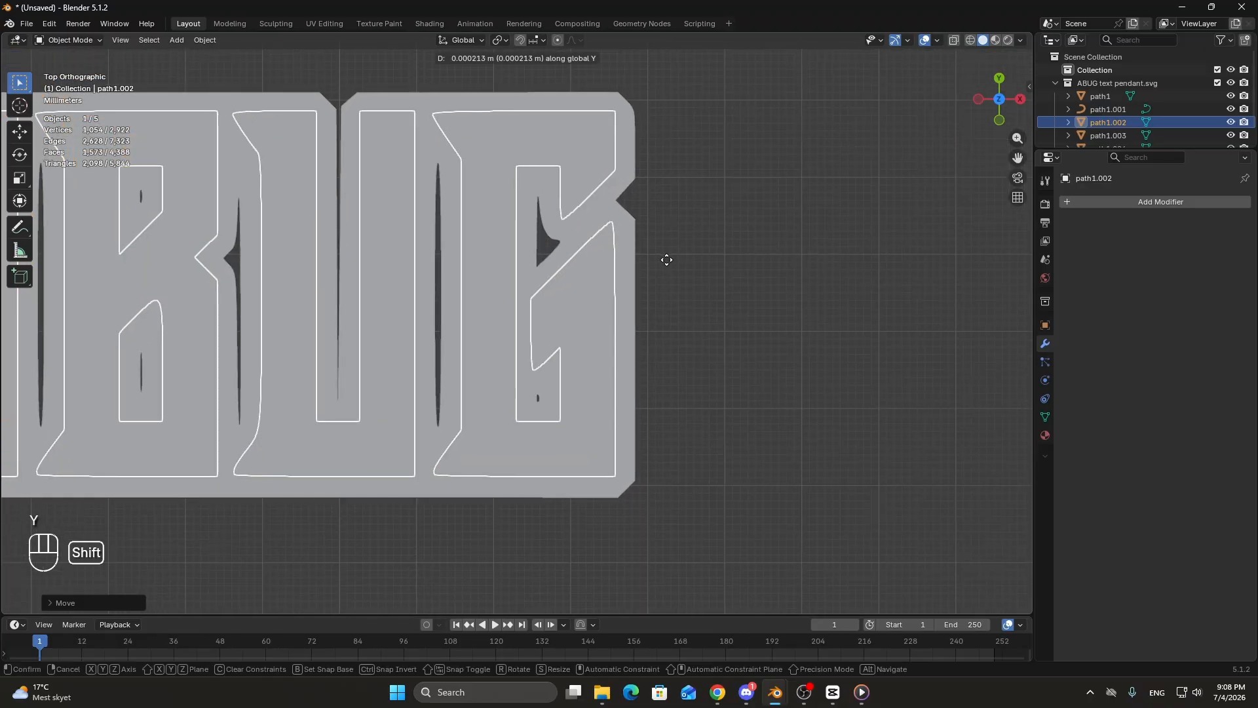
pyautogui.click(452, 321)
pyautogui.keyDown('shift'); pyautogui.moveTo(452, 321); pyautogui.dragTo(890, 310, button='middle'); pyautogui.keyUp('shift')
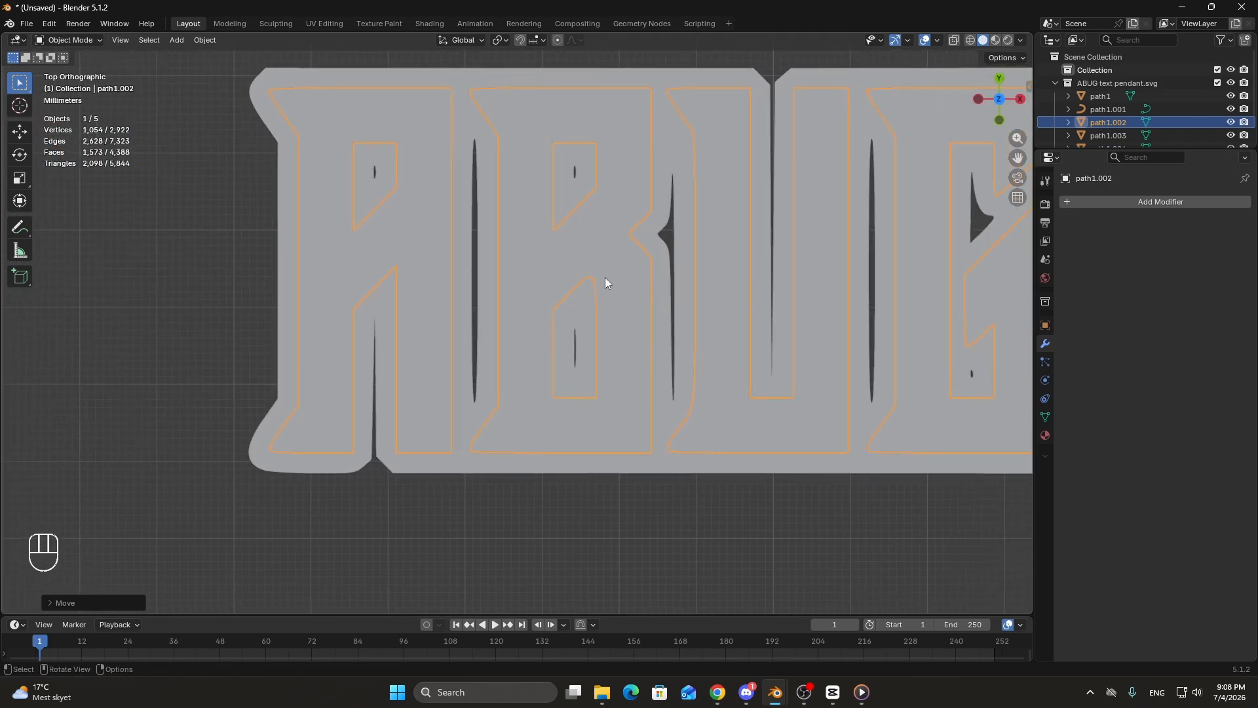
pyautogui.scroll(-8, 590, 274)
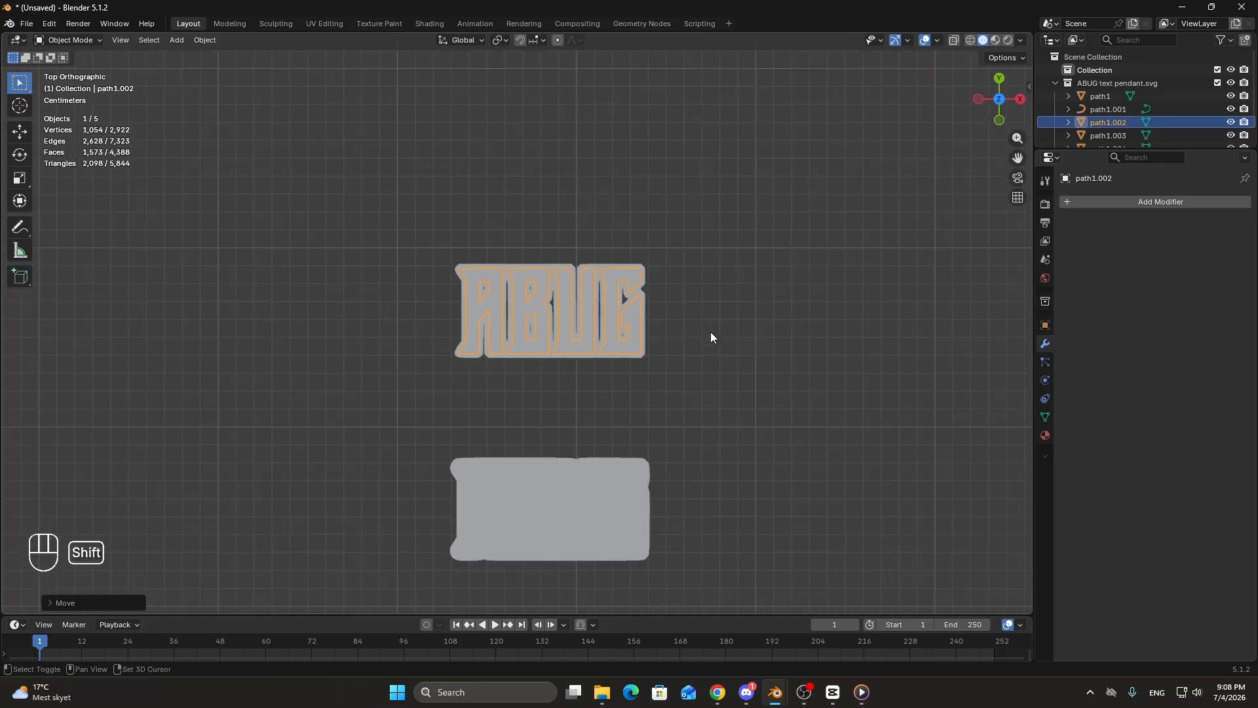
# Select the lettering together with the second plate and move both along Y onto the third plate.
pyautogui.keyDown('shift'); pyautogui.moveTo(711, 333); pyautogui.dragTo(629, 254, button='middle'); pyautogui.keyUp('shift')
pyautogui.moveTo(577, 310); pyautogui.dragTo(525, 207)
pyautogui.keyDown('shift'); pyautogui.moveTo(679, 365); pyautogui.dragTo(728, 162, button='middle'); pyautogui.keyUp('shift')
pyautogui.press('g')
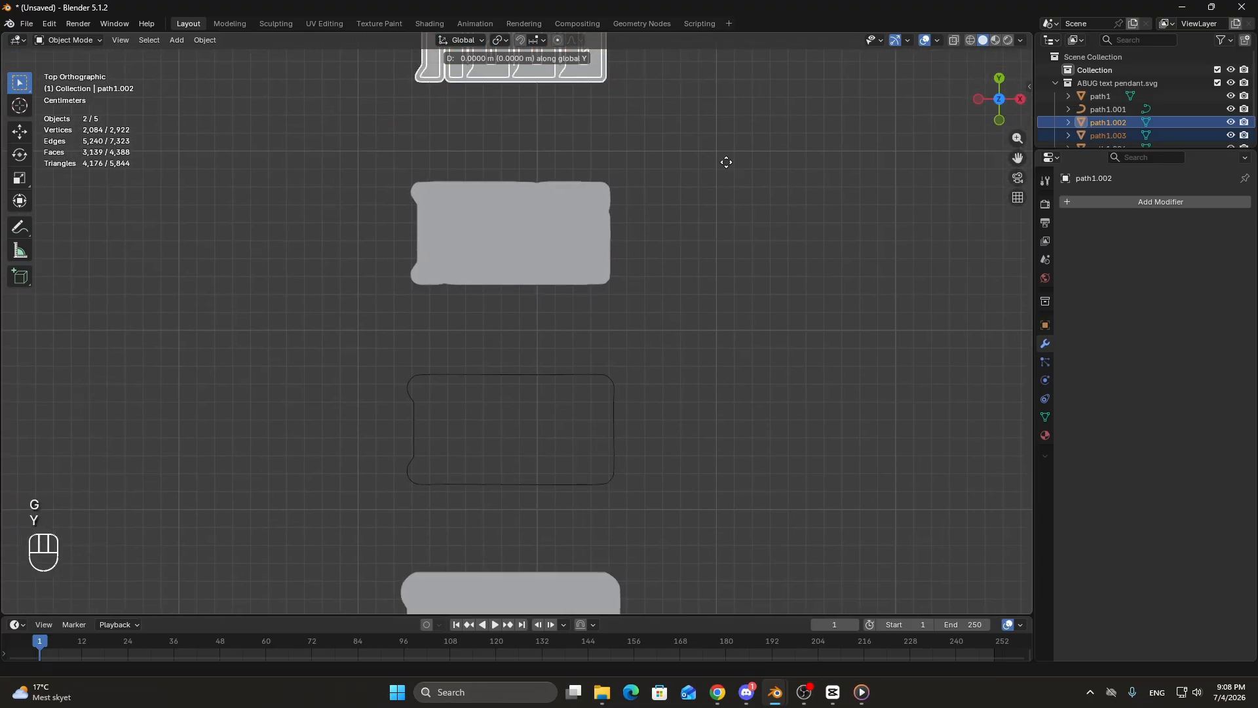
pyautogui.press('y')
pyautogui.click(715, 364)
pyautogui.scroll(4, 716, 365)
pyautogui.keyDown('shift'); pyautogui.moveTo(717, 365); pyautogui.dragTo(624, 360, button='middle'); pyautogui.keyUp('shift')
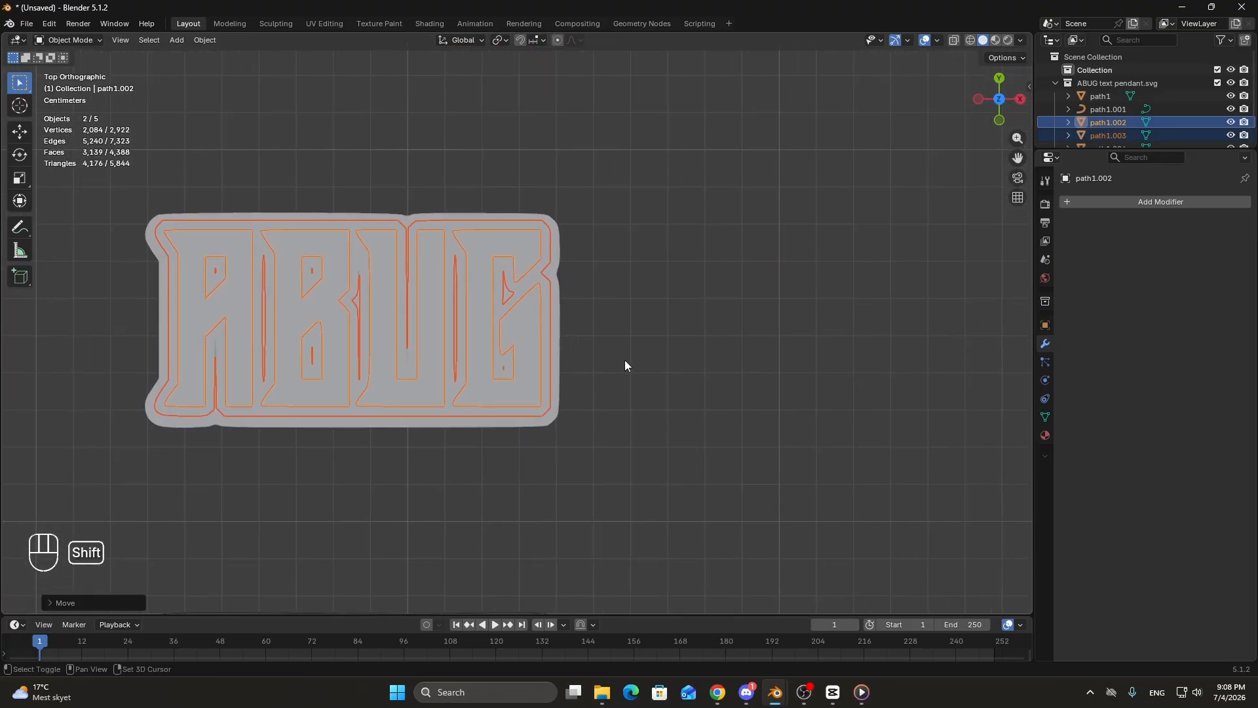
# Fine-tune the lettering and second plate together along Y until their margins on the third plate are even.
pyautogui.scroll(3, 624, 360)
pyautogui.press('g')
pyautogui.press('y')
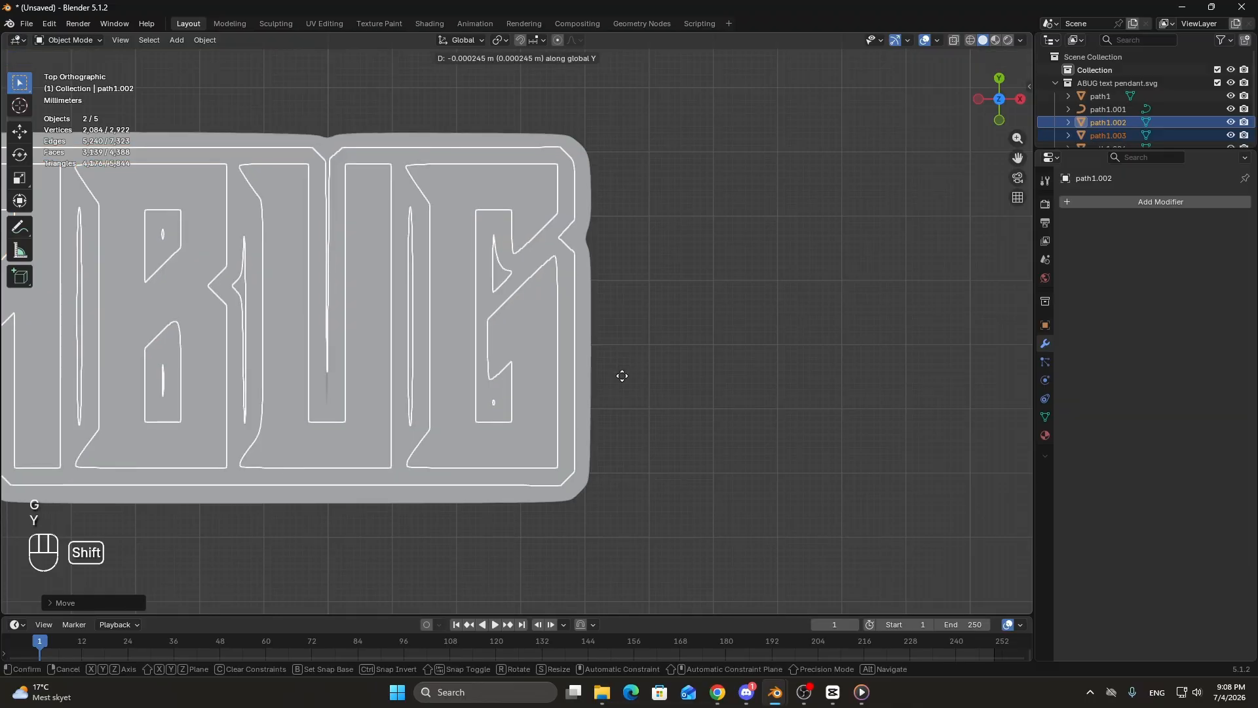
pyautogui.keyDown('shift'); pyautogui.click(622, 376); pyautogui.keyUp('shift')
pyautogui.keyDown('shift'); pyautogui.moveTo(622, 375); pyautogui.dragTo(923, 372, button='middle'); pyautogui.keyUp('shift')
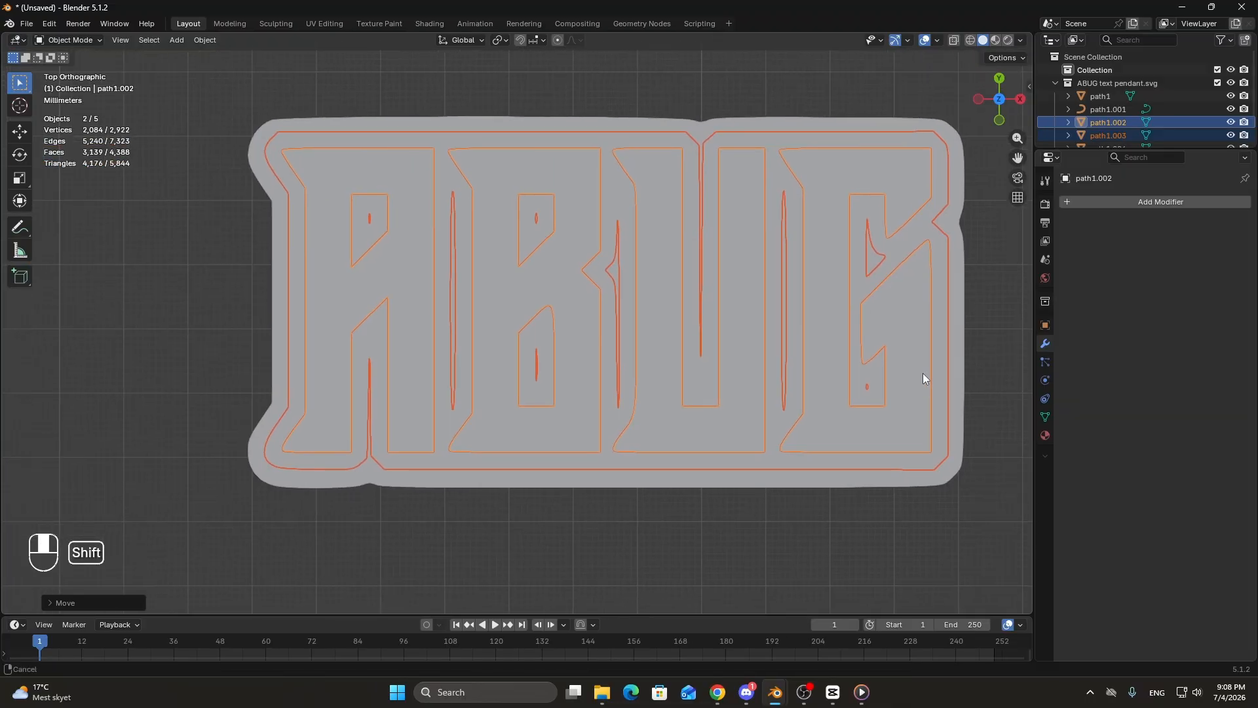
pyautogui.press('g')
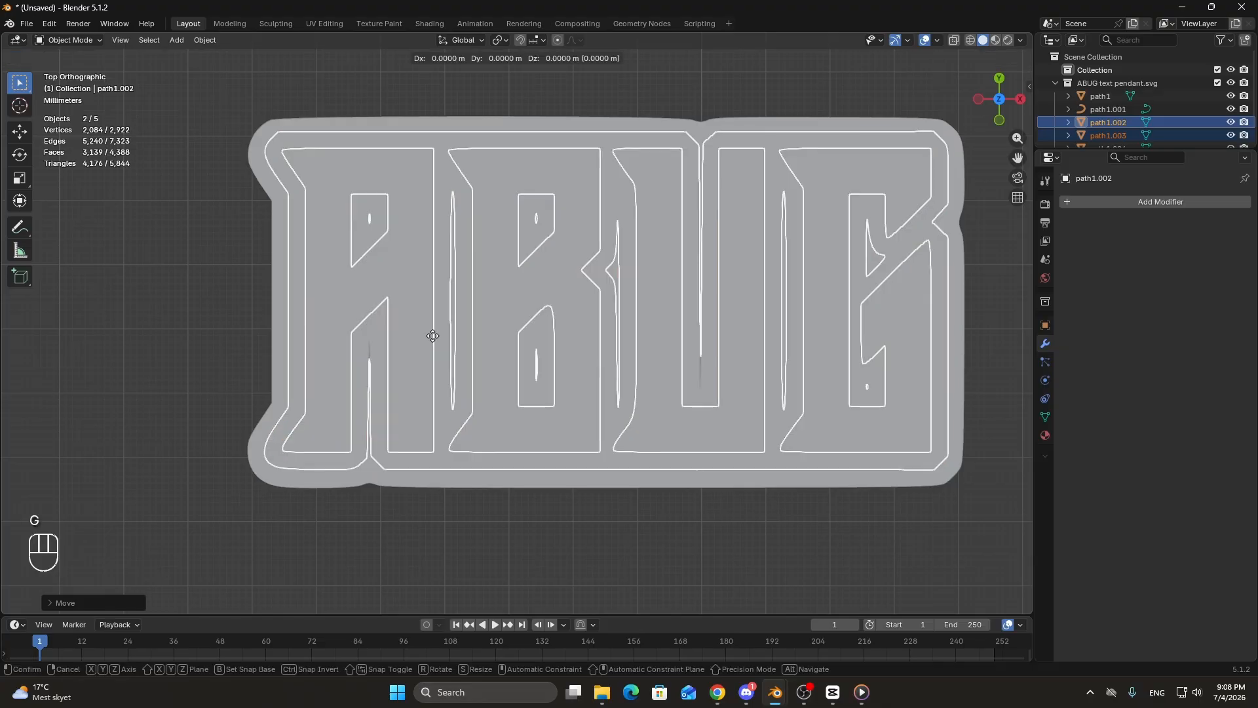
pyautogui.press('y')
pyautogui.keyDown('shift'); pyautogui.click(430, 340); pyautogui.keyUp('shift')
# Move the large base plate along Y so that it surrounds the outline curve.
pyautogui.scroll(-7, 483, 359)
pyautogui.moveTo(483, 359); pyautogui.dragTo(604, 364)
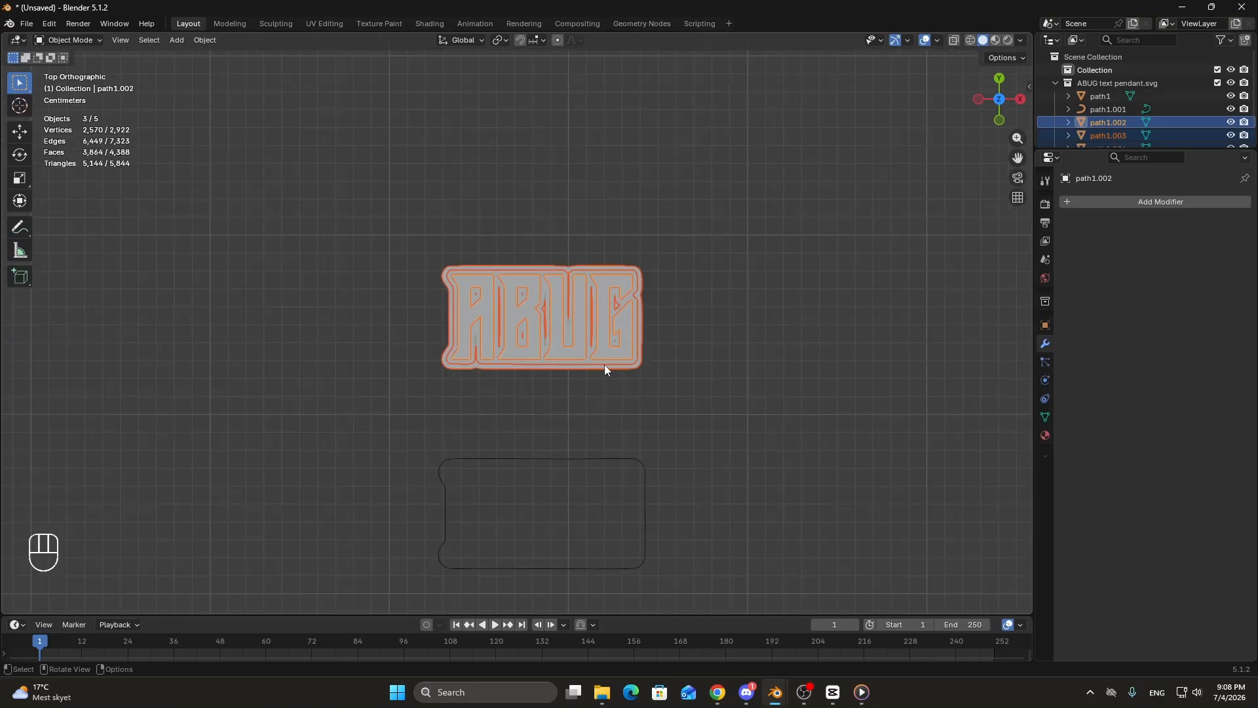
pyautogui.keyDown('shift'); pyautogui.moveTo(726, 400); pyautogui.dragTo(677, 215, button='middle'); pyautogui.keyUp('shift')
pyautogui.click(676, 219)
pyautogui.keyDown('shift'); pyautogui.moveTo(680, 443); pyautogui.dragTo(681, 292, button='middle'); pyautogui.keyUp('shift')
pyautogui.click(495, 410)
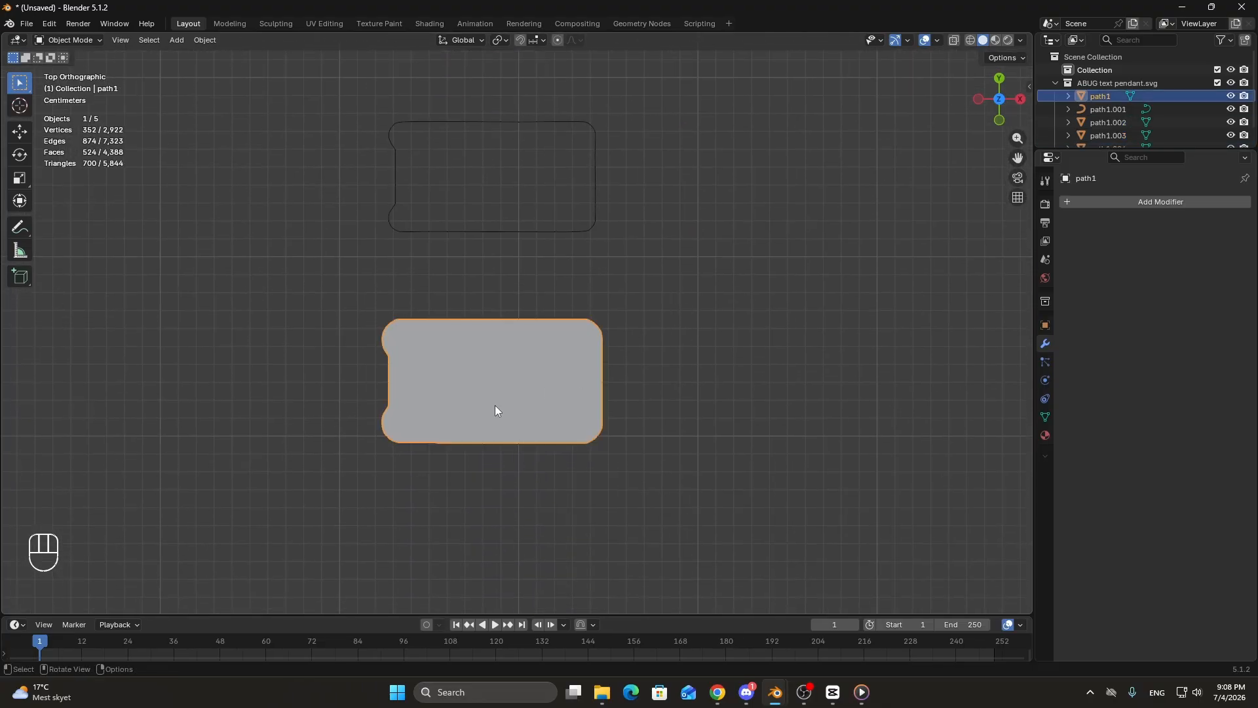
pyautogui.press('g')
pyautogui.press('y')
pyautogui.keyDown('shift'); pyautogui.click(547, 202); pyautogui.keyUp('shift')
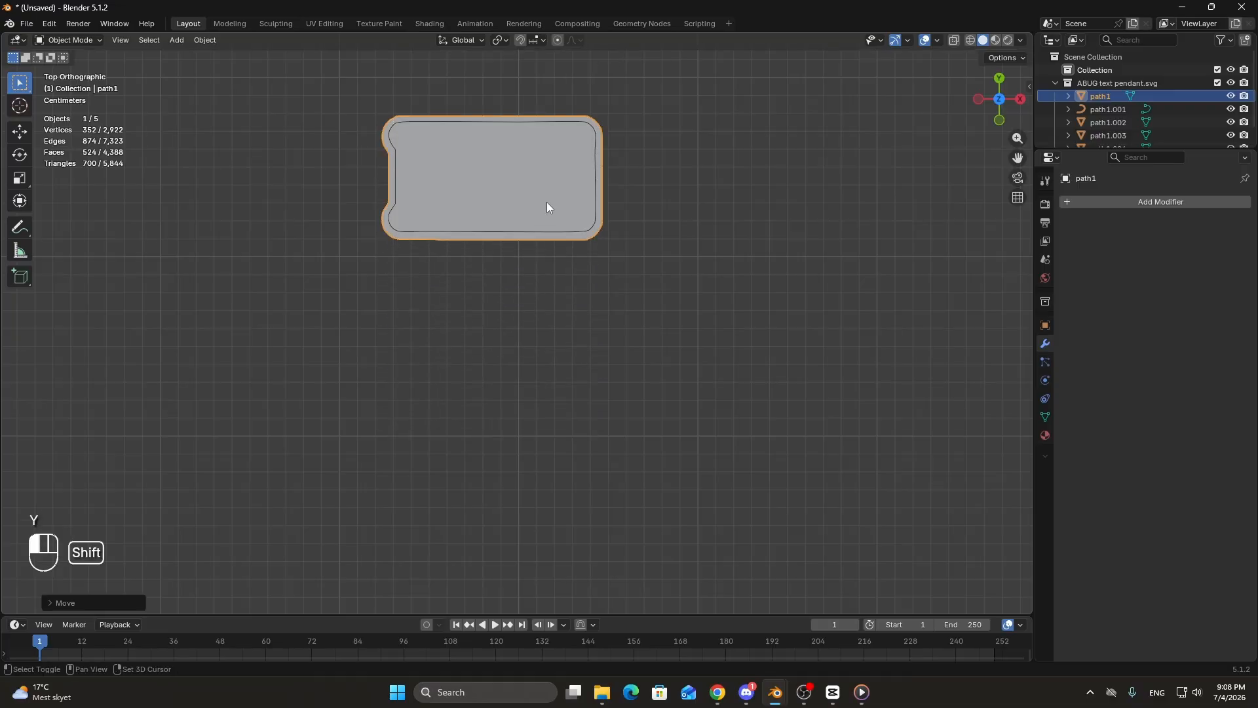
pyautogui.scroll(3, 276, 160)
pyautogui.keyDown('shift'); pyautogui.moveTo(275, 160); pyautogui.dragTo(445, 455, button='middle'); pyautogui.keyUp('shift')
pyautogui.scroll(2, 470, 402)
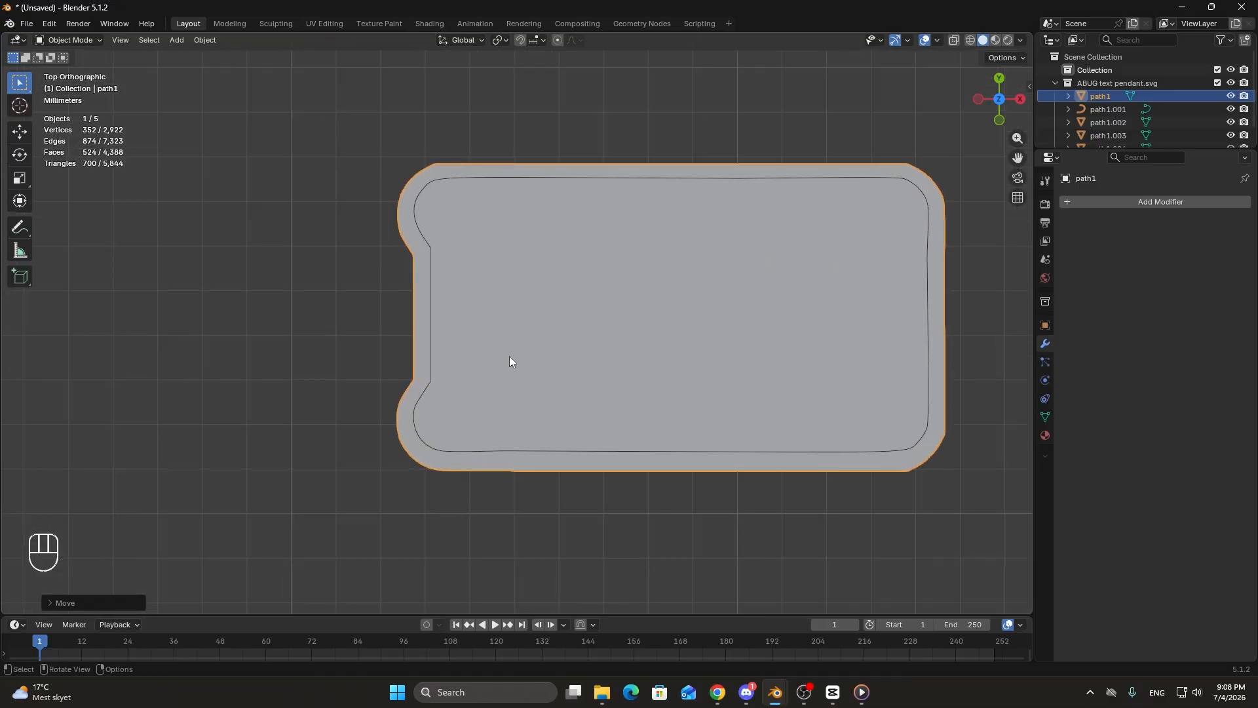
# Nudge the base plate about 0.0003 m along Y to even out its margin around the outline curve.
pyautogui.press('g')
pyautogui.press('y')
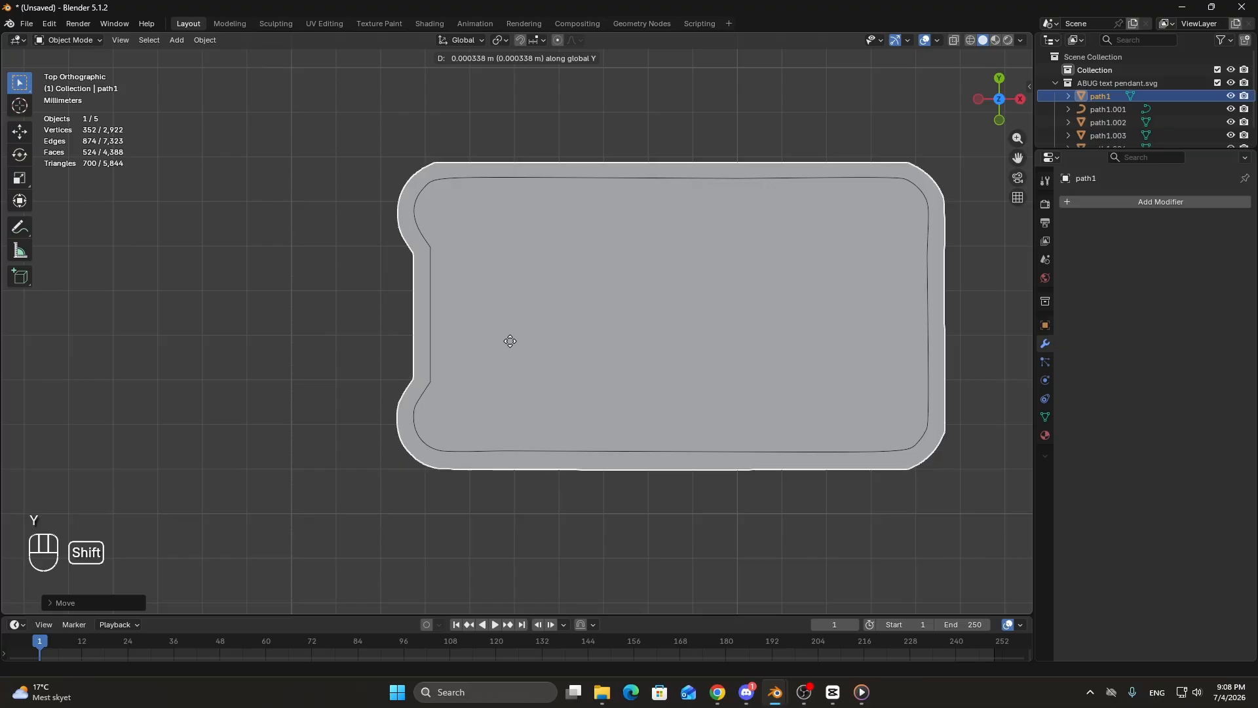
pyautogui.click(511, 340)
pyautogui.scroll(-4, 551, 306)
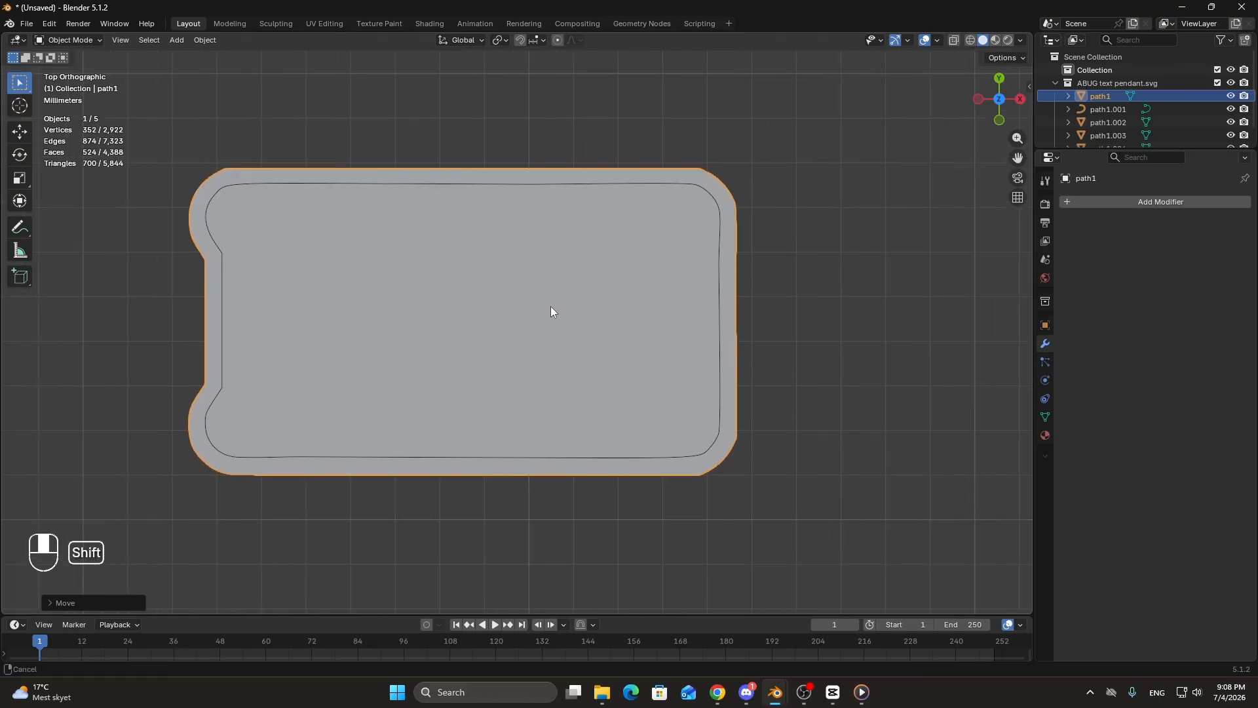
# Select the base plate and outline curve together and move them along Y under the stacked lettering plates.
pyautogui.keyDown('shift'); pyautogui.click(616, 293); pyautogui.keyUp('shift')
pyautogui.keyDown('shift'); pyautogui.moveTo(635, 234); pyautogui.dragTo(611, 315, button='middle'); pyautogui.keyUp('shift')
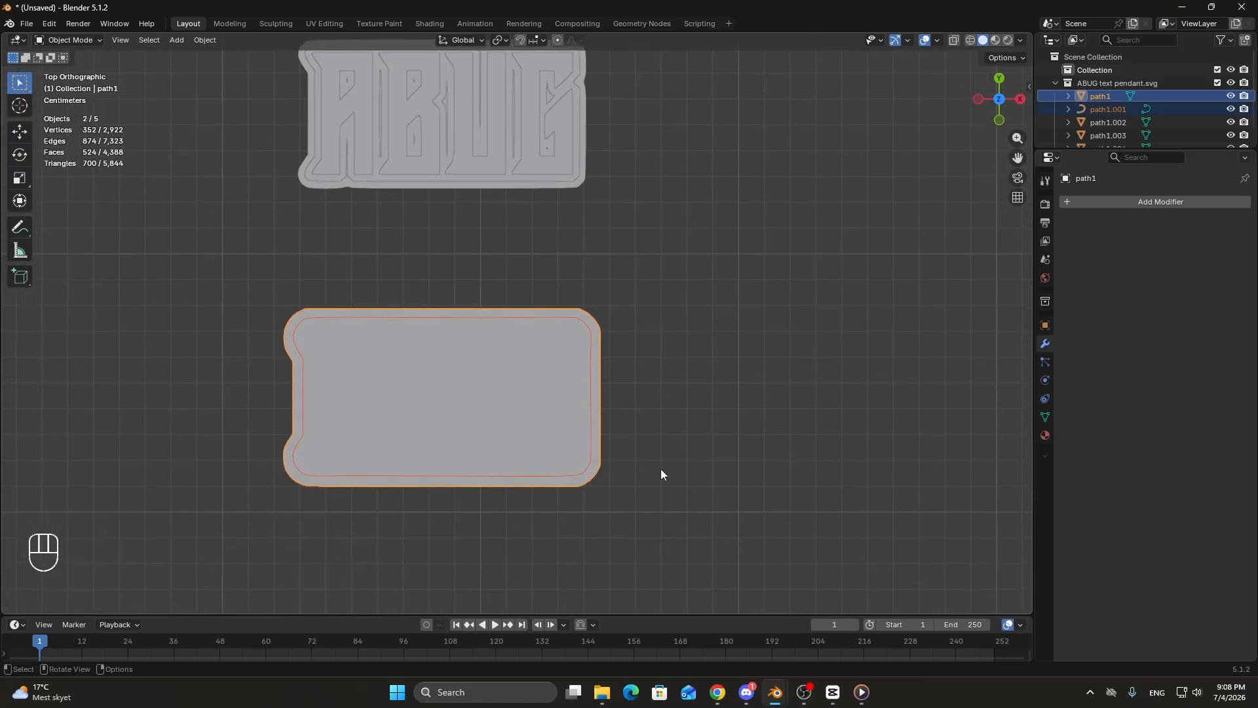
pyautogui.moveTo(636, 512); pyautogui.dragTo(564, 445)
pyautogui.keyDown('shift'); pyautogui.moveTo(639, 343); pyautogui.dragTo(694, 570, button='middle'); pyautogui.keyUp('shift')
pyautogui.press('g')
pyautogui.press('y')
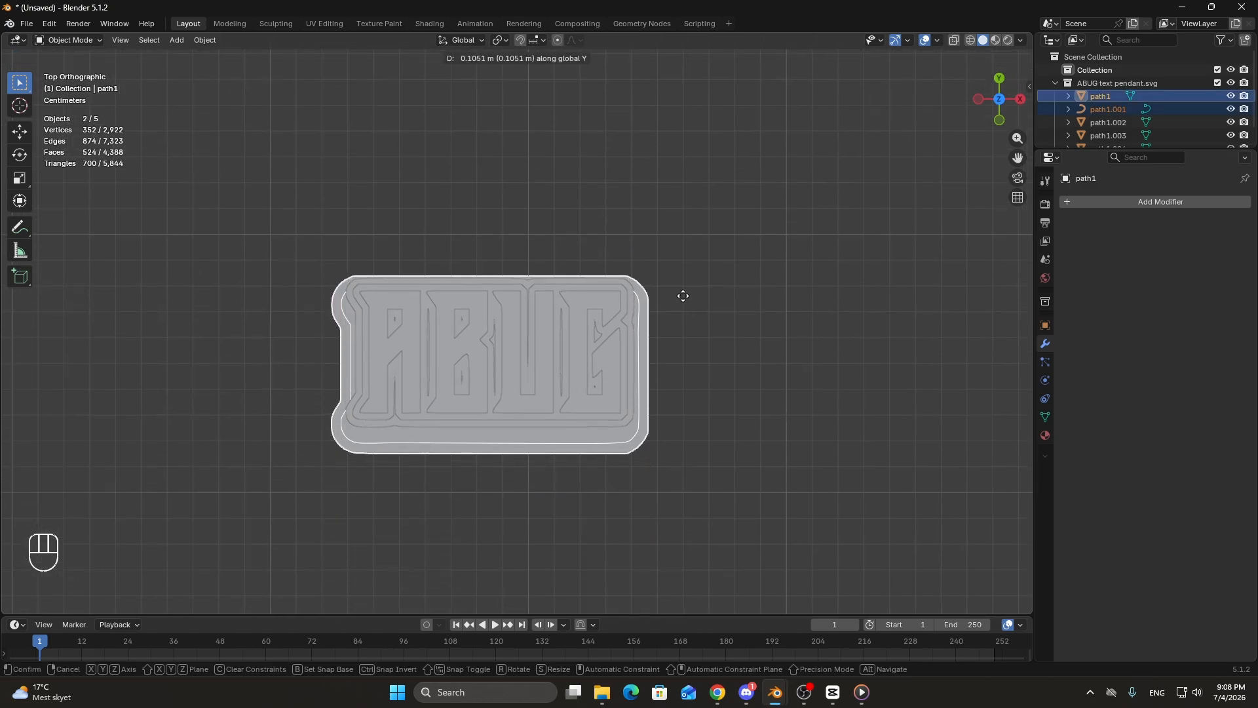
pyautogui.keyDown('shift'); pyautogui.click(691, 250); pyautogui.keyUp('shift')
pyautogui.scroll(4, 691, 250)
pyautogui.keyDown('shift'); pyautogui.moveTo(885, 403); pyautogui.dragTo(721, 352, button='middle'); pyautogui.keyUp('shift')
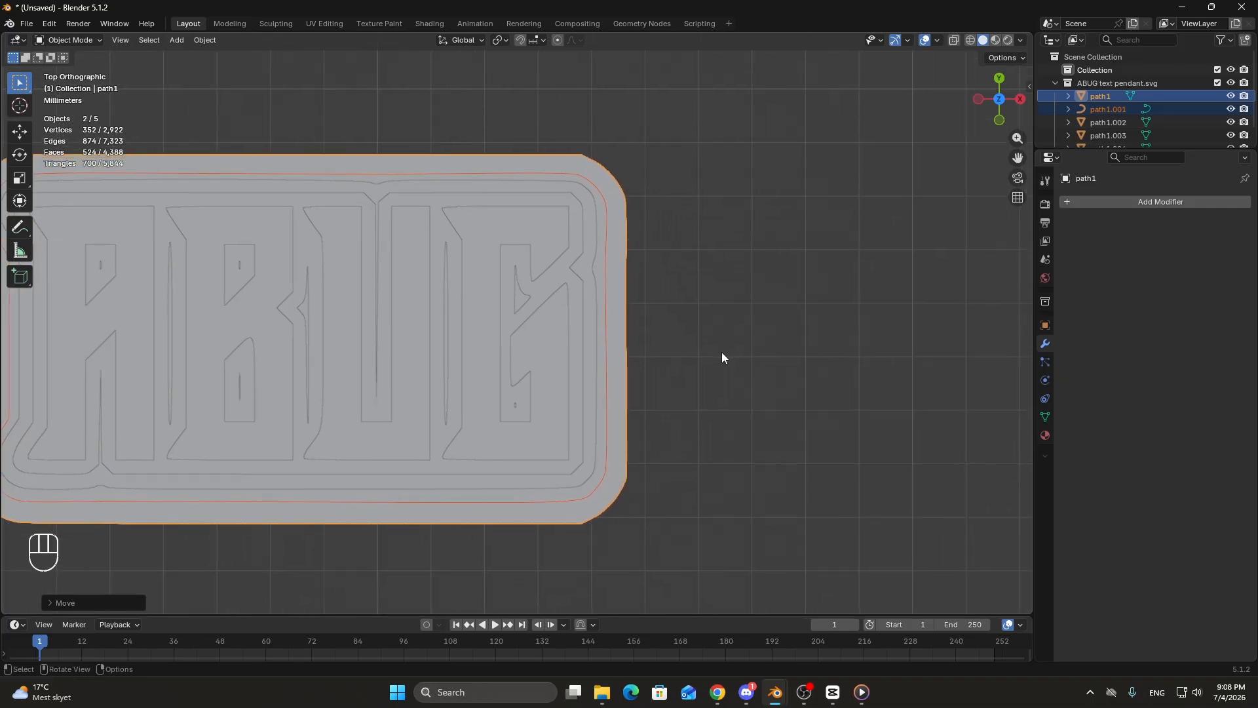
# Nudge the base plate and outline curve about 0.0002 m along Y to centre them around the lettering stack.
pyautogui.press('g')
pyautogui.press('y')
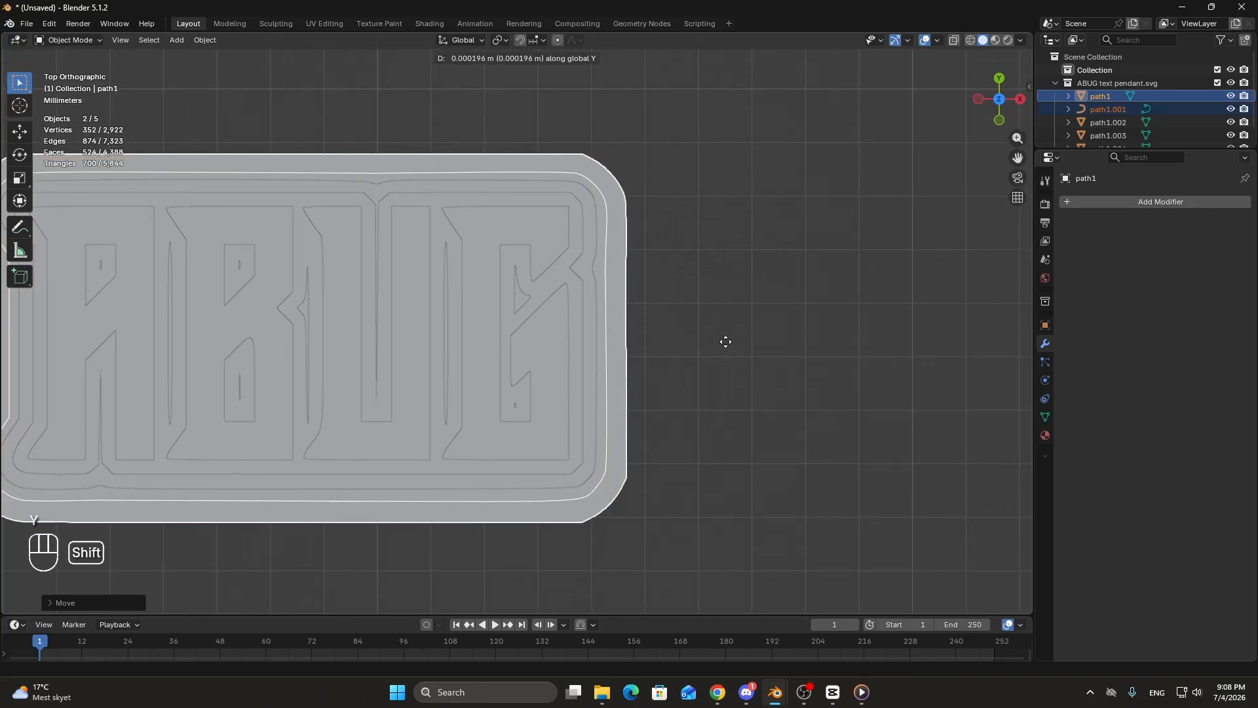
pyautogui.click(726, 340)
pyautogui.keyDown('shift'); pyautogui.moveTo(583, 377); pyautogui.dragTo(806, 367, button='middle'); pyautogui.keyUp('shift')
pyautogui.press('g')
pyautogui.press('y')
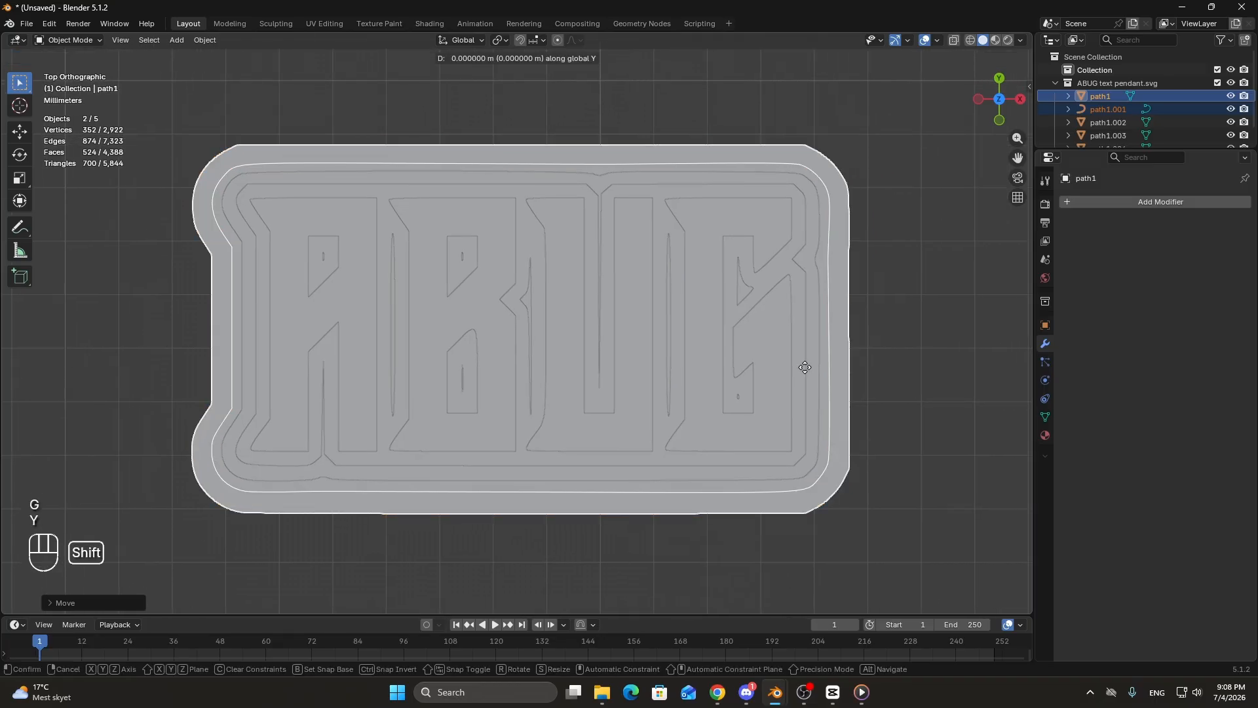
pyautogui.click(804, 365)
pyautogui.scroll(-4, 805, 367)
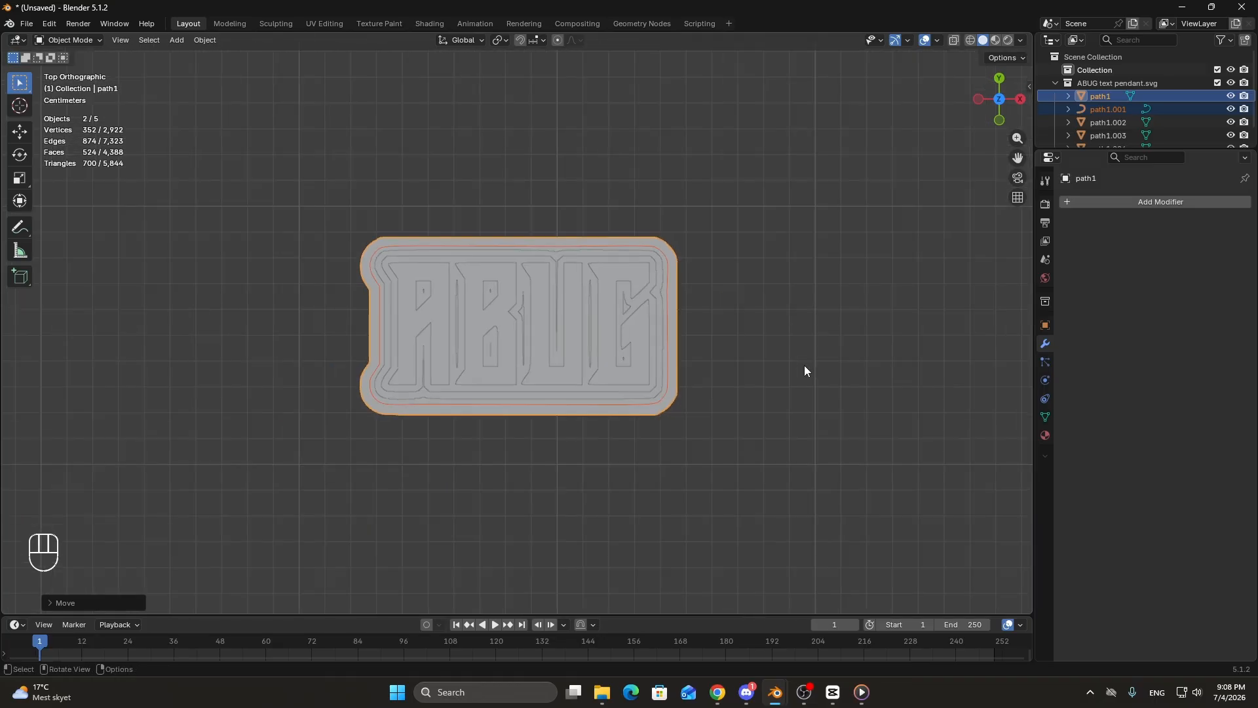
# Lower the third plate along Z in the right view so only a thin tier rises above the base plate.
pyautogui.moveTo(806, 367); pyautogui.dragTo(548, 321, button='middle')
pyautogui.scroll(5, 663, 394)
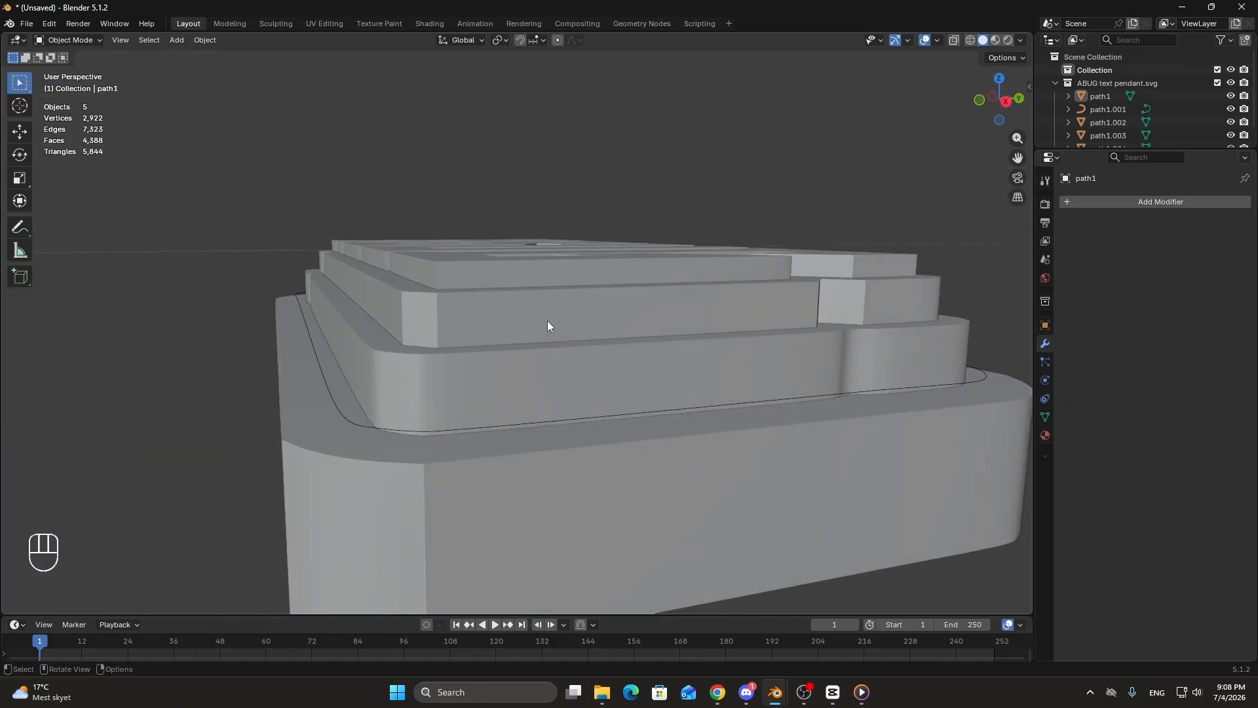
pyautogui.press('KP_3')
pyautogui.click(478, 289)
pyautogui.press('g')
pyautogui.press('z')
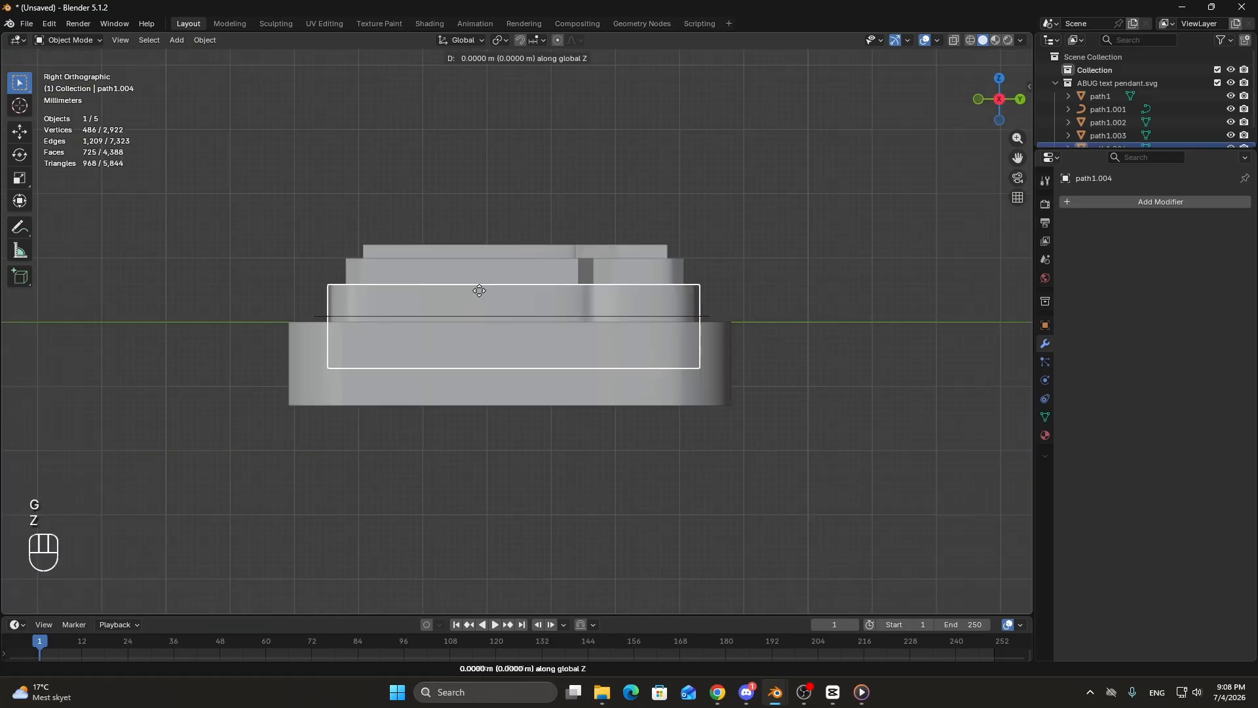
pyautogui.click(481, 304)
# Select the second plate and the lettering and lower both along Z towards the third plate.
pyautogui.click(502, 276)
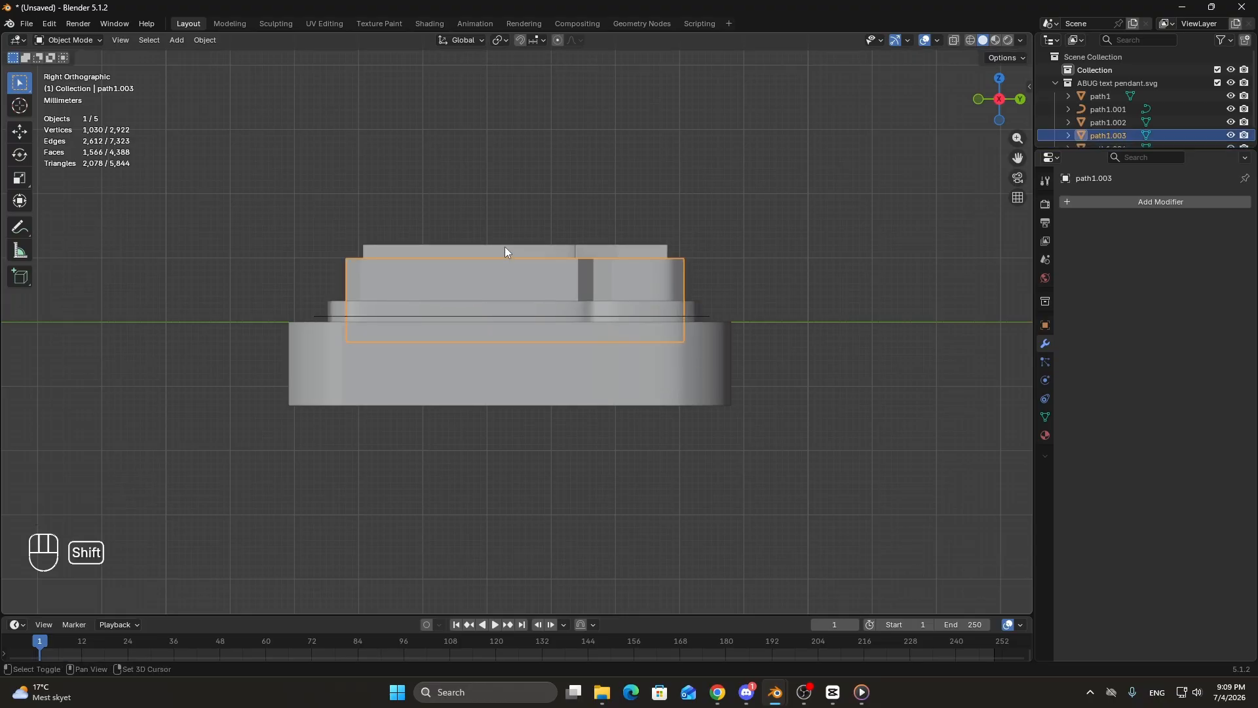
pyautogui.keyDown('shift'); pyautogui.click(505, 246); pyautogui.keyUp('shift')
pyautogui.press('g')
pyautogui.press('z')
pyautogui.click(503, 265)
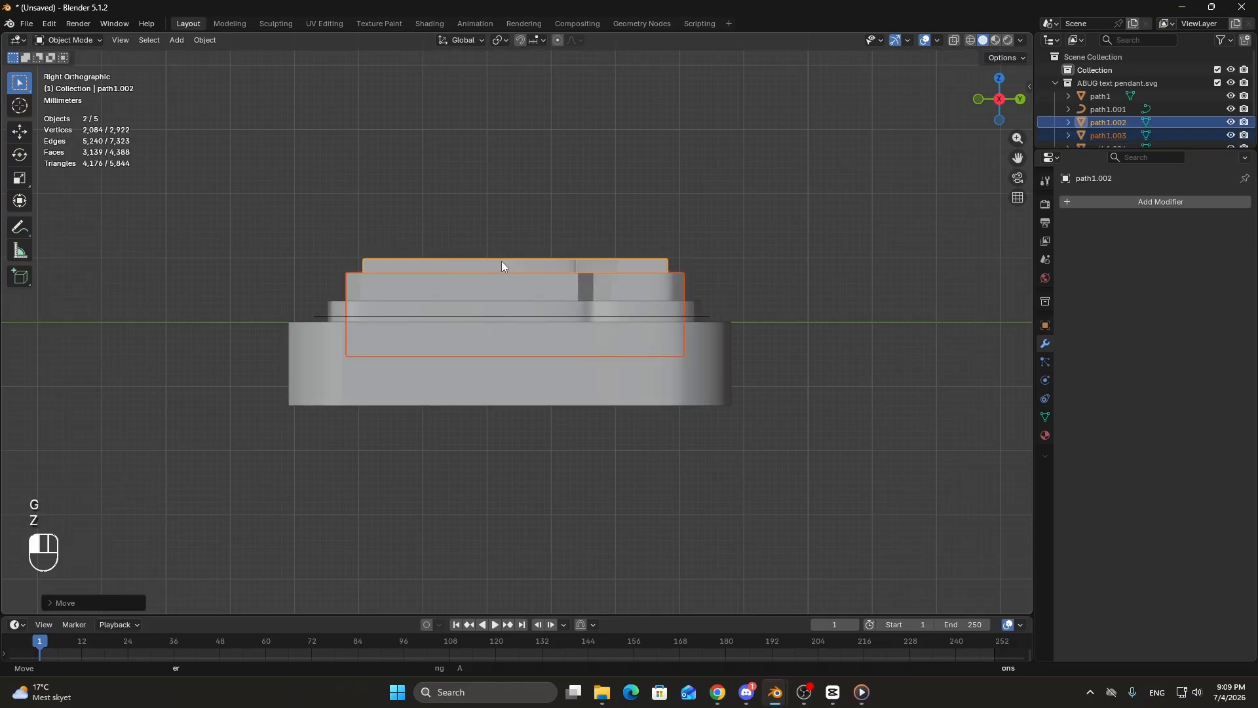
# Lower the third plate slightly further along Z into the base plate.
pyautogui.click(553, 308)
pyautogui.press('g')
pyautogui.press('z')
pyautogui.click(553, 311)
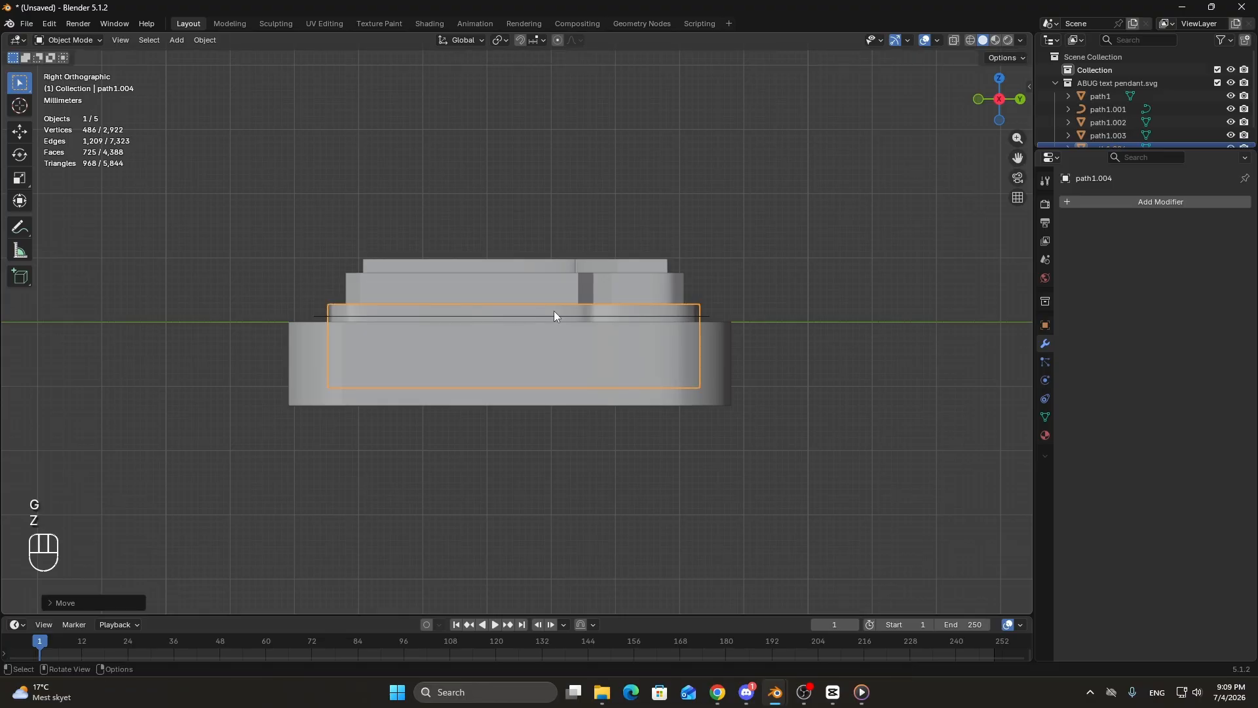
# Lower the second plate and lettering together slightly further along Z to follow the third plate.
pyautogui.click(542, 272)
pyautogui.keyDown('shift'); pyautogui.click(540, 264); pyautogui.keyUp('shift')
pyautogui.press('g')
pyautogui.press('z')
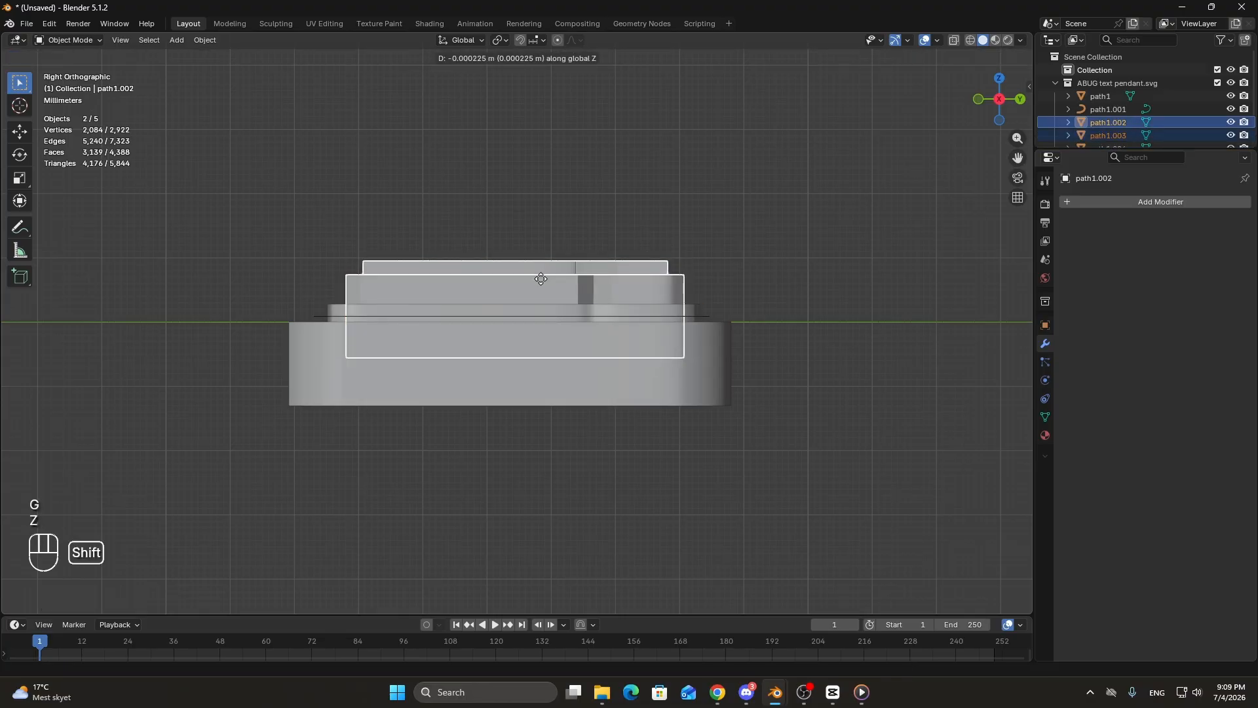
pyautogui.click(545, 315)
# Select the second plate and test-shift it in perspective to examine how it overlaps the lettering.
pyautogui.moveTo(545, 315); pyautogui.dragTo(698, 365, button='middle')
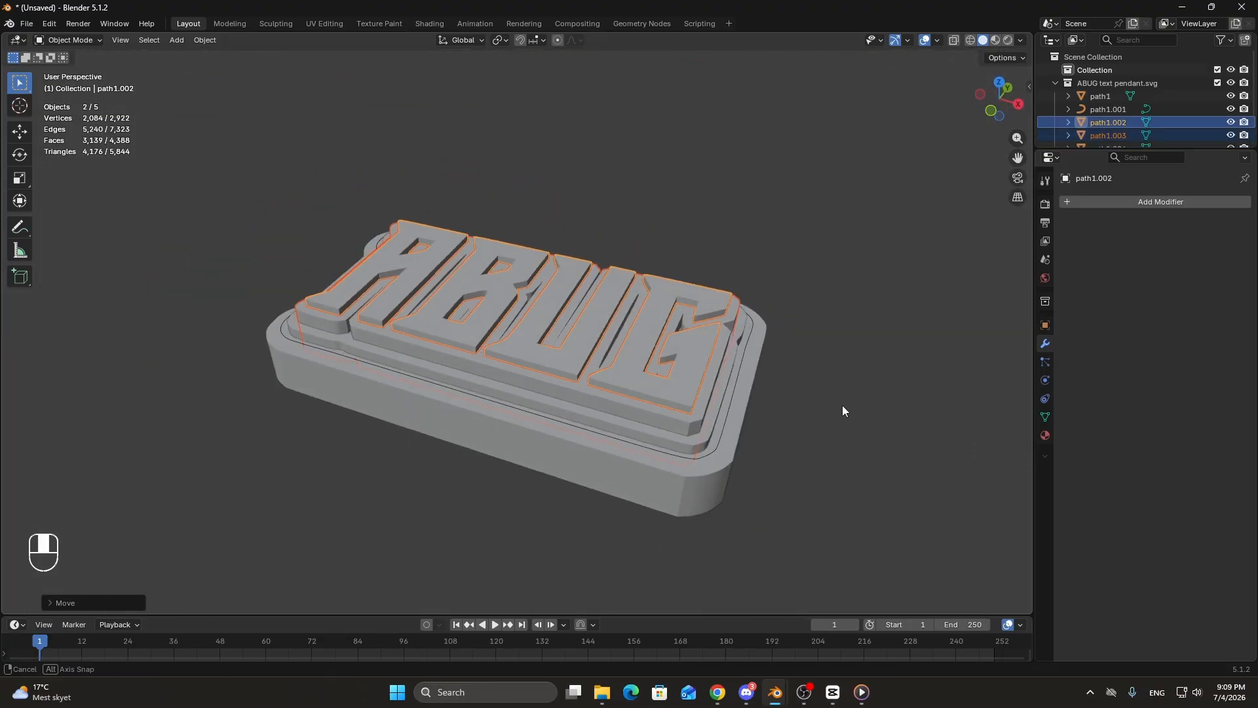
pyautogui.click(869, 458)
pyautogui.scroll(5, 708, 402)
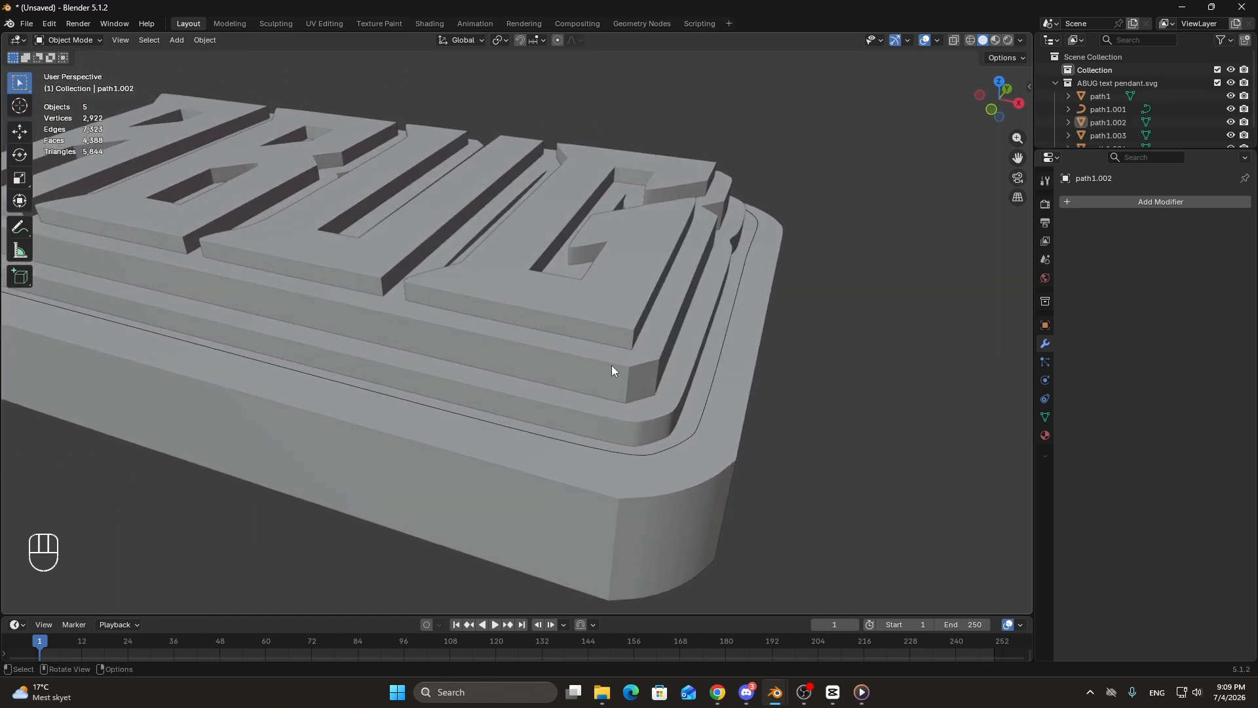
pyautogui.click(677, 366)
pyautogui.moveTo(679, 361); pyautogui.dragTo(575, 377, button='middle')
pyautogui.press('g')
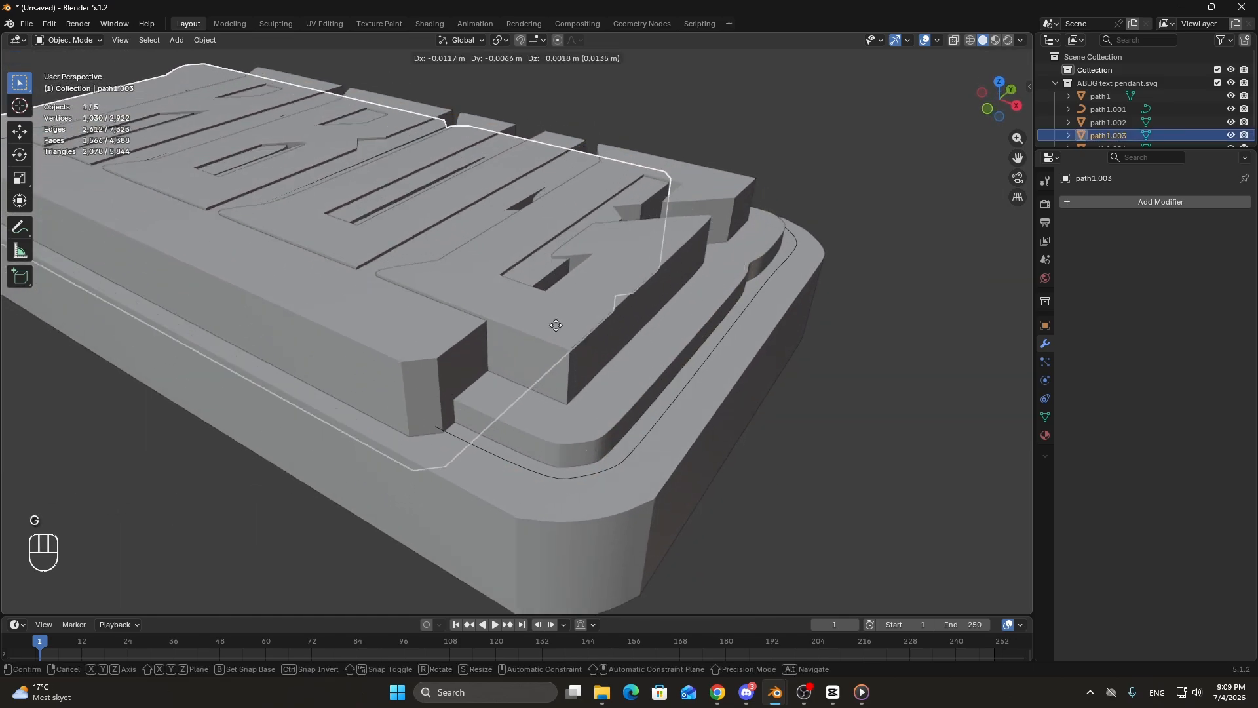
pyautogui.rightClick(586, 361)
pyautogui.moveTo(827, 348); pyautogui.dragTo(878, 315, button='middle')
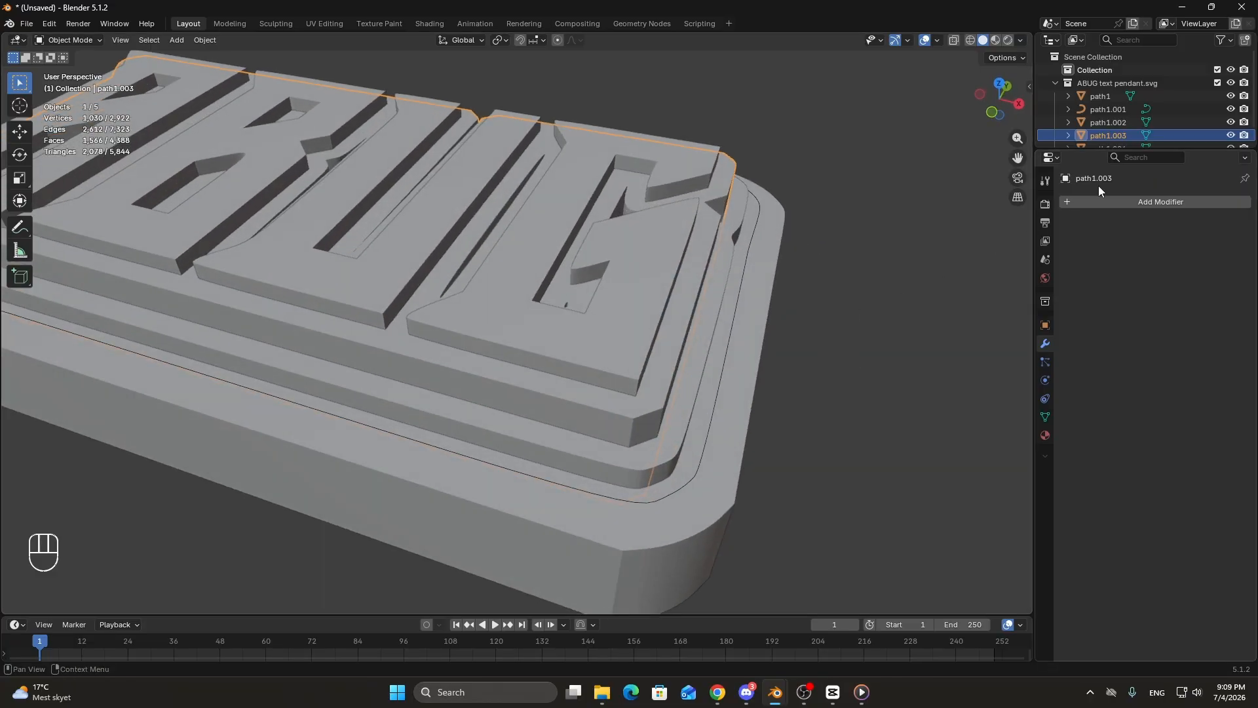
# Add a Boolean modifier in Difference mode to the second plate with the lettering as the cutting object.
pyautogui.click(1114, 203)
pyautogui.write('boo')
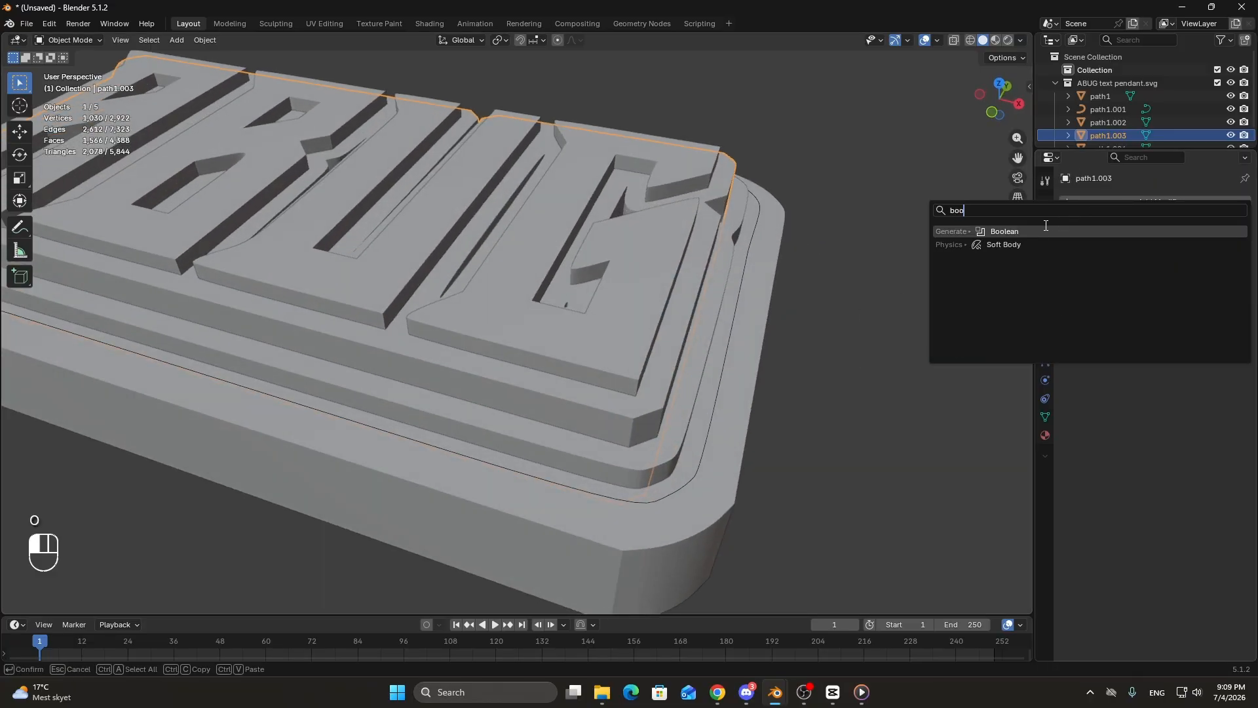
pyautogui.press('Return')
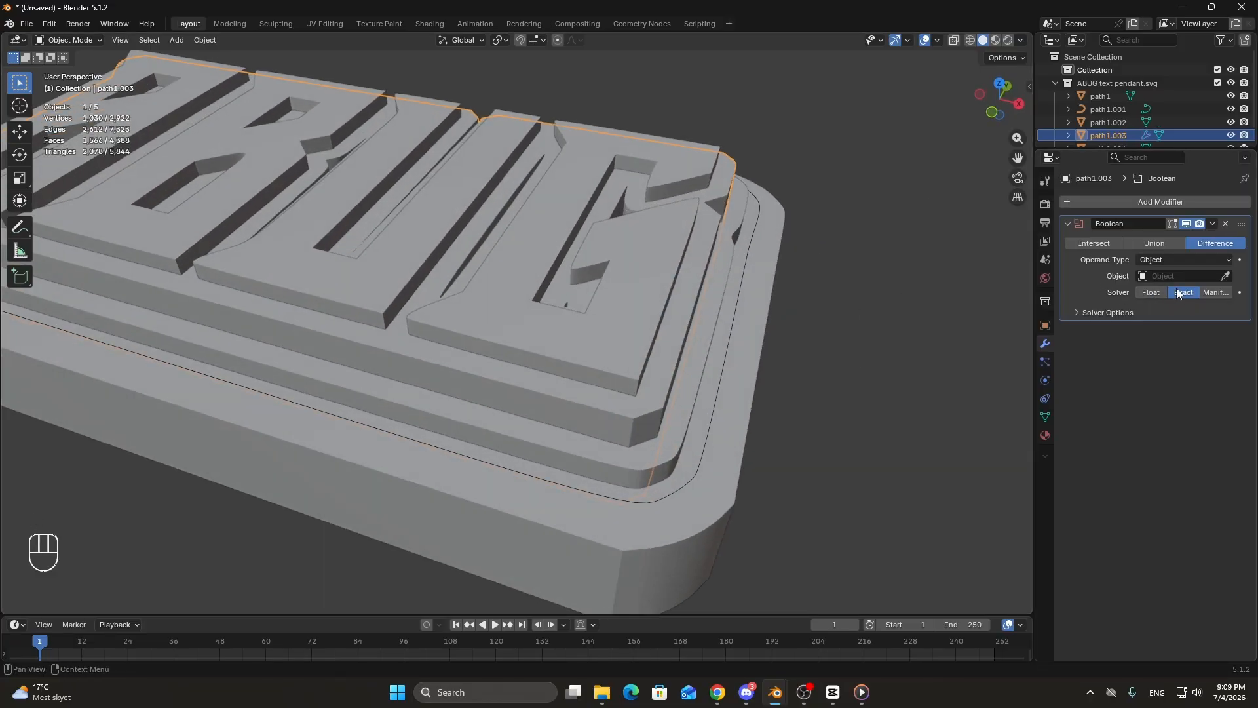
pyautogui.click(1225, 276)
pyautogui.click(628, 311)
# Temporarily hide the lettering, examine the letter cuts in the second plate up close, and unhide it.
pyautogui.click(634, 308)
pyautogui.press('h')
pyautogui.moveTo(634, 308); pyautogui.dragTo(640, 364, button='middle')
pyautogui.scroll(4, 633, 321)
pyautogui.scroll(-4, 639, 364)
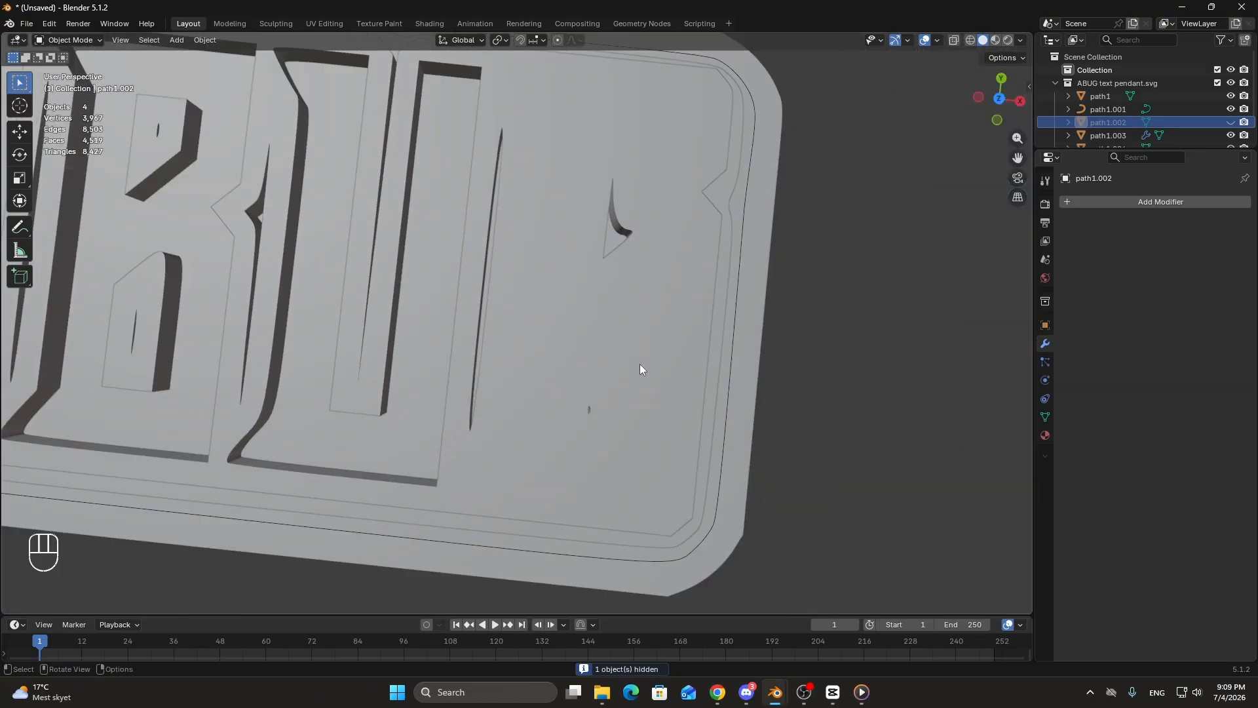
pyautogui.hotkey('alt', 'h')
# Examine the letter cuts and the lettering's mesh geometry up close, from perspective and from the right side.
pyautogui.moveTo(590, 266); pyautogui.dragTo(385, 284, button='middle')
pyautogui.scroll(5, 484, 228)
pyautogui.press('Tab')
pyautogui.moveTo(596, 289)
pyautogui.mouseDown(button='middle')
pyautogui.moveTo(506, 267)
pyautogui.moveTo(541, 310)
pyautogui.moveTo(520, 315)
pyautogui.moveTo(485, 289)
pyautogui.moveTo(335, 277)
pyautogui.moveTo(328, 288)
pyautogui.moveTo(358, 272)
pyautogui.moveTo(292, 269)
pyautogui.moveTo(292, 287)
pyautogui.moveTo(226, 289)
pyautogui.moveTo(270, 280)
pyautogui.moveTo(233, 301)
pyautogui.moveTo(602, 336)
pyautogui.moveTo(587, 292)
pyautogui.mouseUp(button='middle')
pyautogui.scroll(4, 541, 310)
pyautogui.scroll(6, 590, 301)
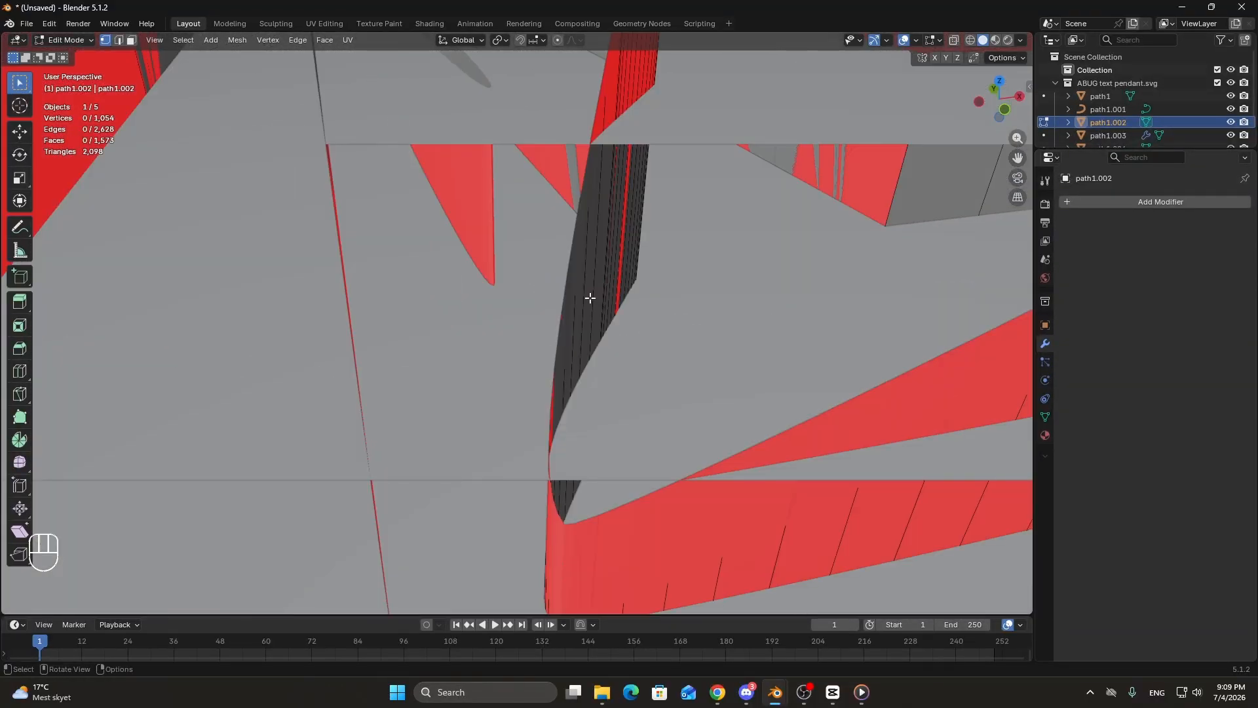
pyautogui.scroll(-3, 590, 300)
pyautogui.press('KP_3')
pyautogui.keyDown('shift'); pyautogui.moveTo(413, 317); pyautogui.dragTo(539, 435, button='middle'); pyautogui.keyUp('shift')
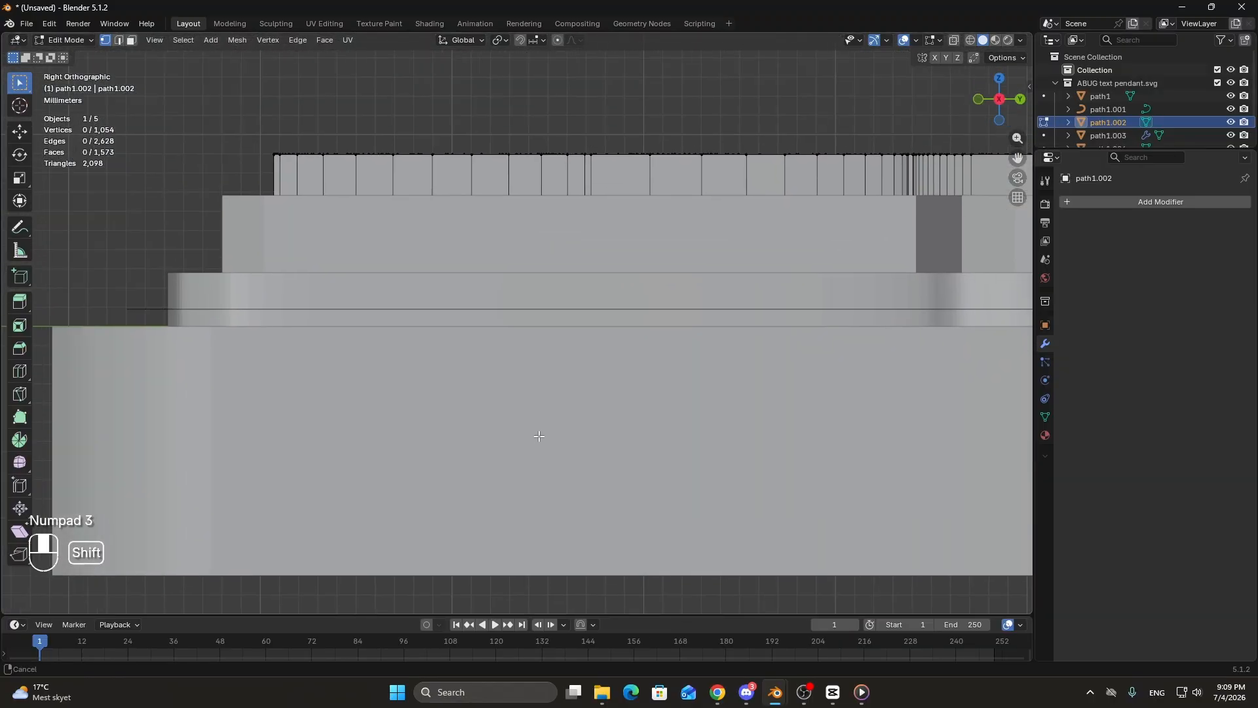
pyautogui.scroll(5, 365, 354)
pyautogui.scroll(-5, 489, 402)
pyautogui.moveTo(365, 354); pyautogui.dragTo(523, 405, button='middle')
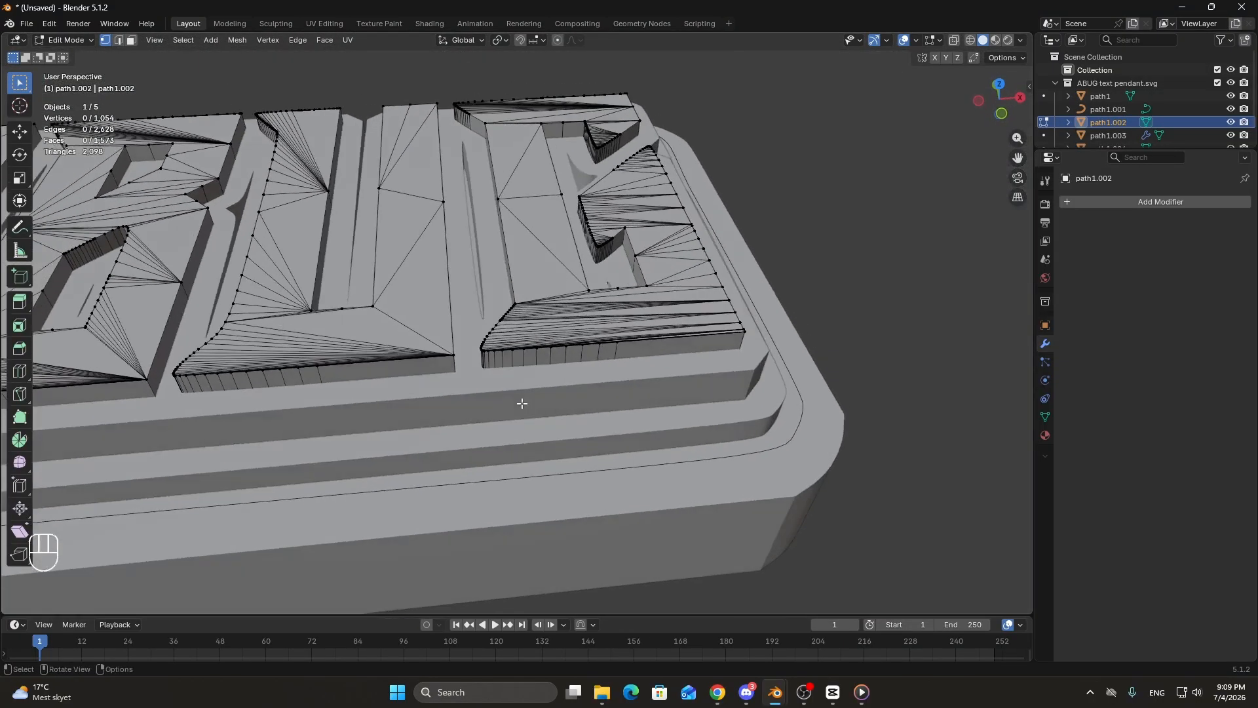
pyautogui.scroll(-2, 522, 405)
pyautogui.press('Tab')
# Remove the Boolean modifier from the second plate.
pyautogui.click(631, 358)
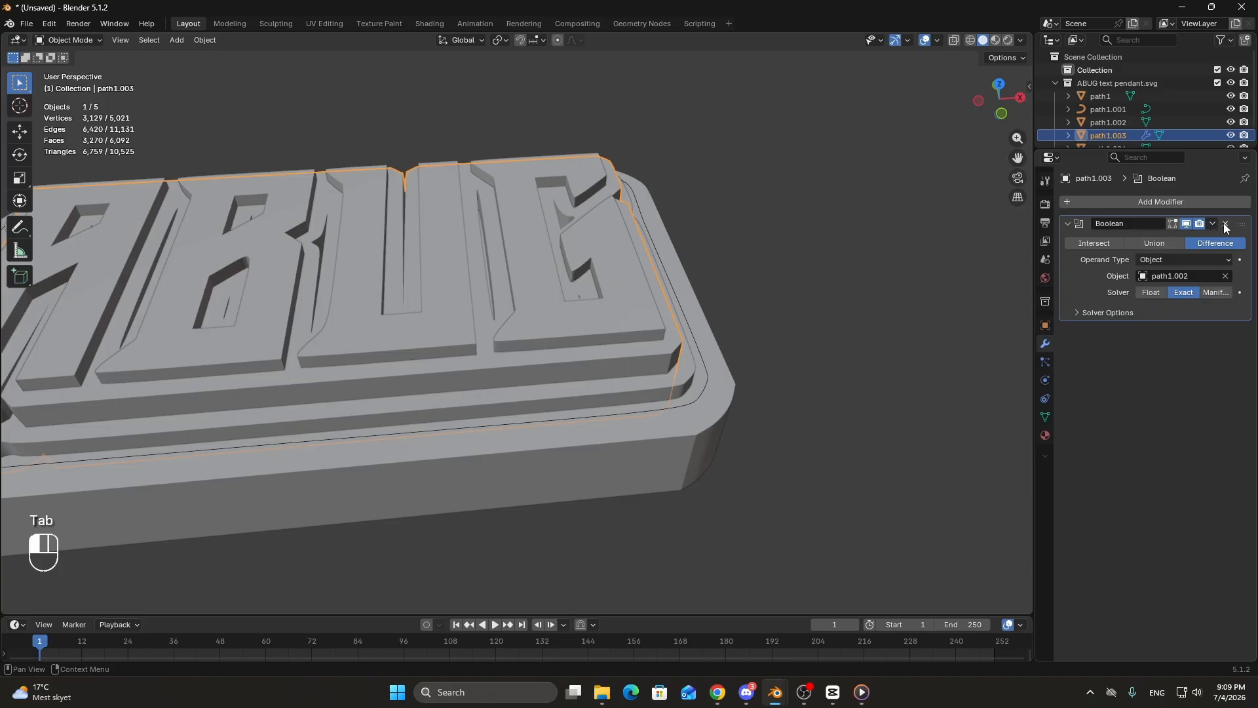
pyautogui.click(1226, 225)
# Merge all of the ABUG lettering's vertices by distance in Edit Mode.
pyautogui.scroll(-3, 812, 315)
pyautogui.moveTo(799, 314); pyautogui.dragTo(704, 332, button='middle')
pyautogui.moveTo(704, 332); pyautogui.dragTo(578, 348)
pyautogui.moveTo(578, 349); pyautogui.dragTo(559, 318, button='middle')
pyautogui.click(502, 306)
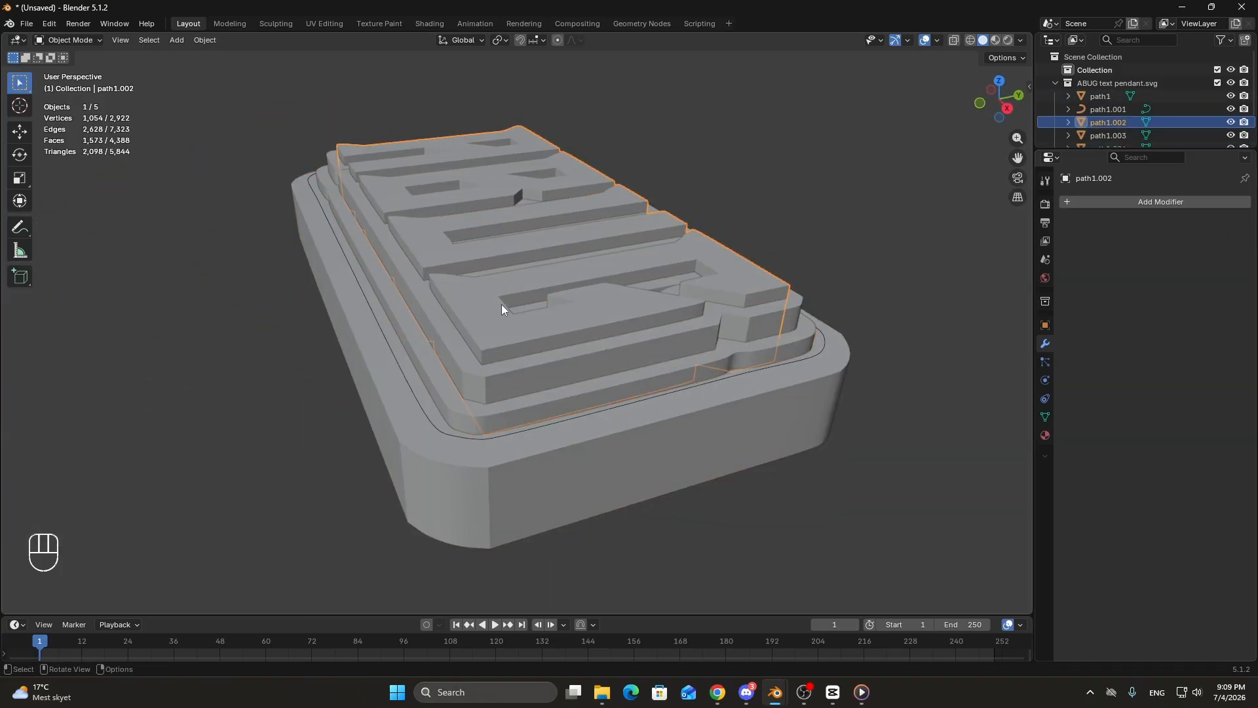
pyautogui.scroll(2, 511, 295)
pyautogui.press('Tab')
pyautogui.scroll(-3, 523, 288)
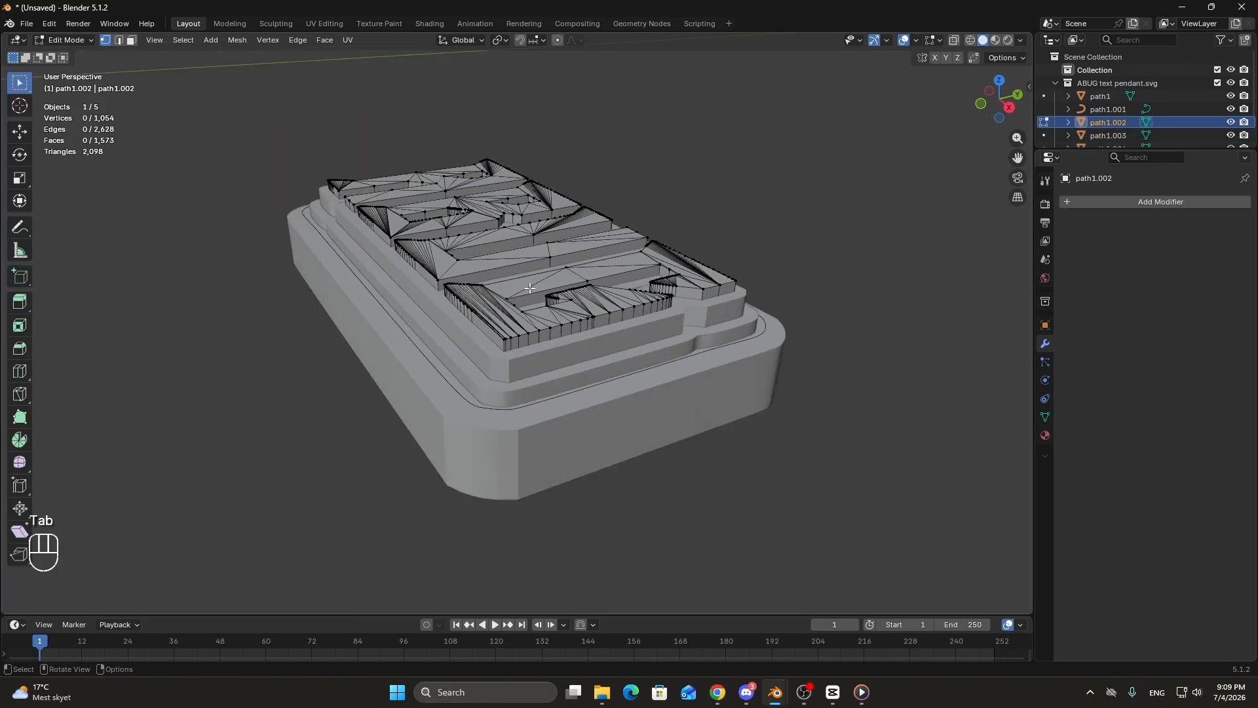
pyautogui.press('a')
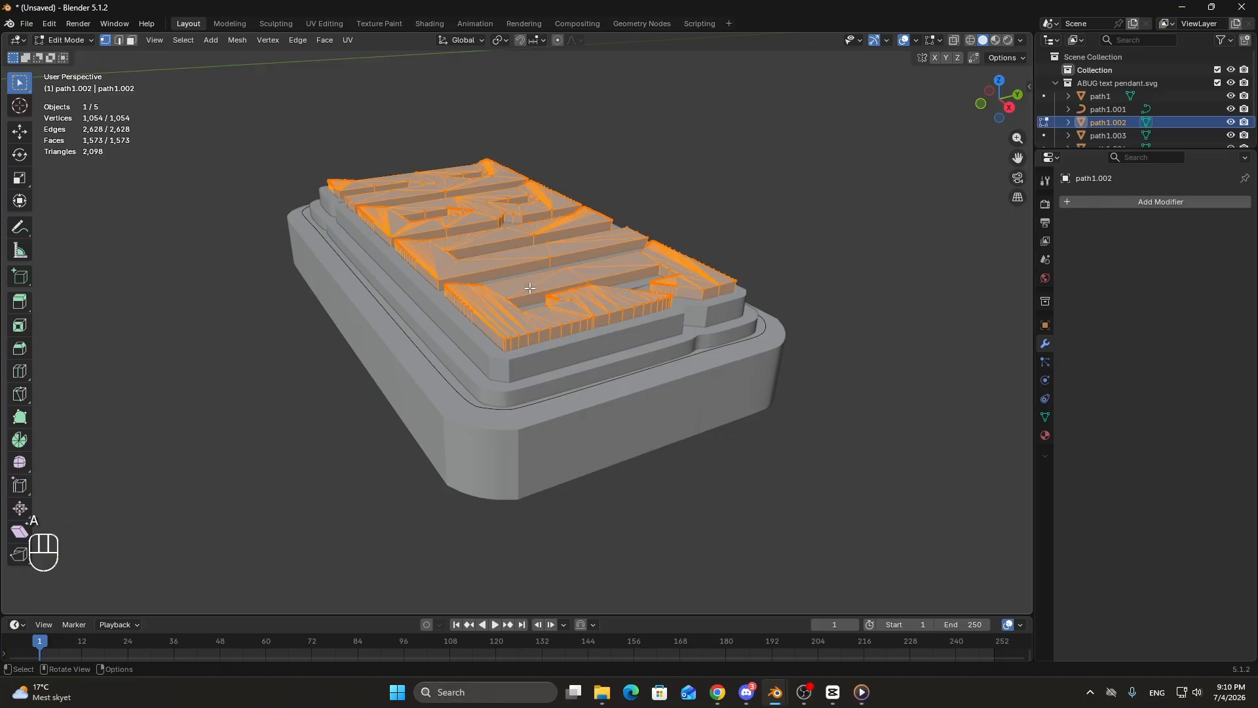
pyautogui.press('m')
pyautogui.click(491, 340)
pyautogui.moveTo(491, 340); pyautogui.dragTo(512, 356, button='middle')
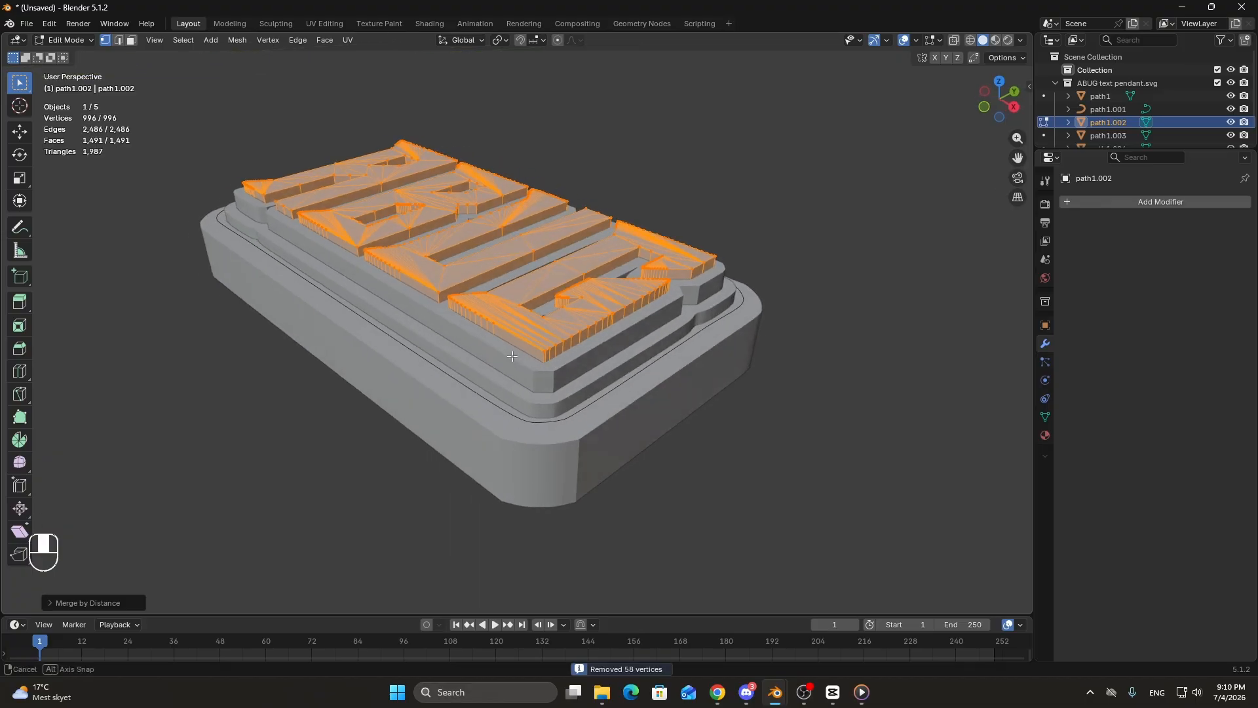
pyautogui.press('Tab')
# Add a new Boolean modifier in Difference mode to the second plate, using the merged lettering as the cutting object.
pyautogui.scroll(3, 571, 352)
pyautogui.click(570, 352)
pyautogui.scroll(2, 729, 346)
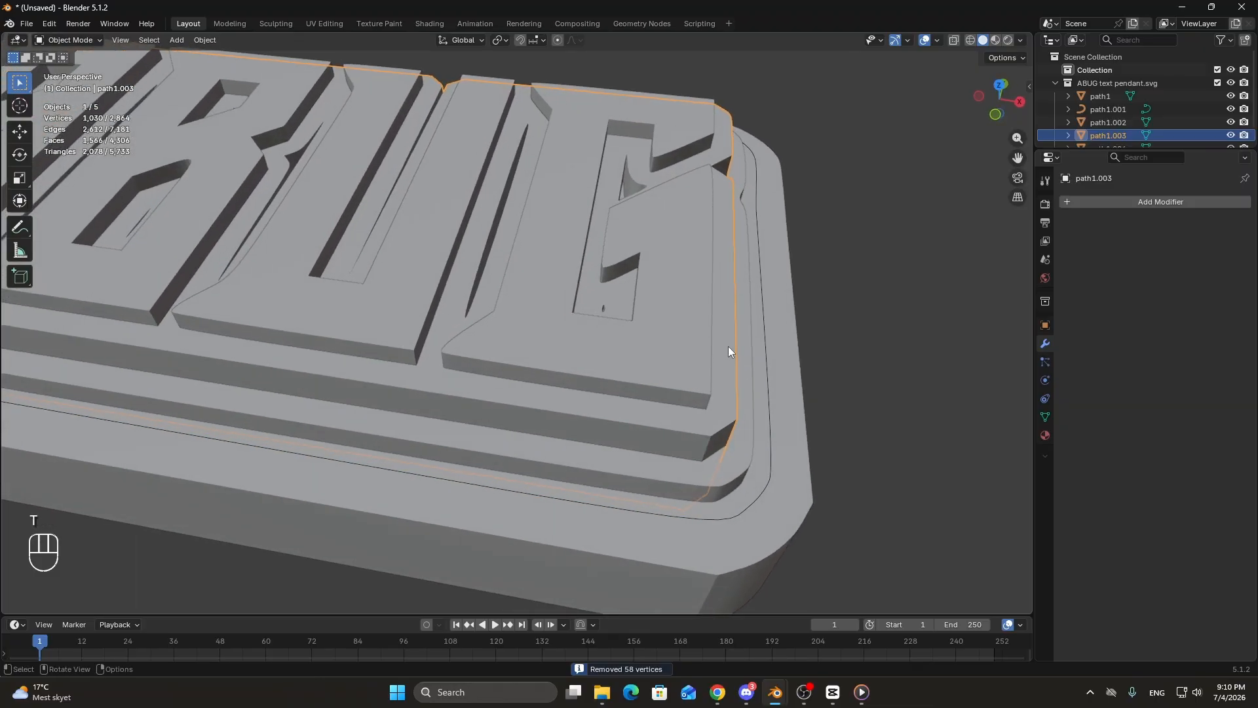
pyautogui.scroll(2, 788, 379)
pyautogui.click(1107, 203)
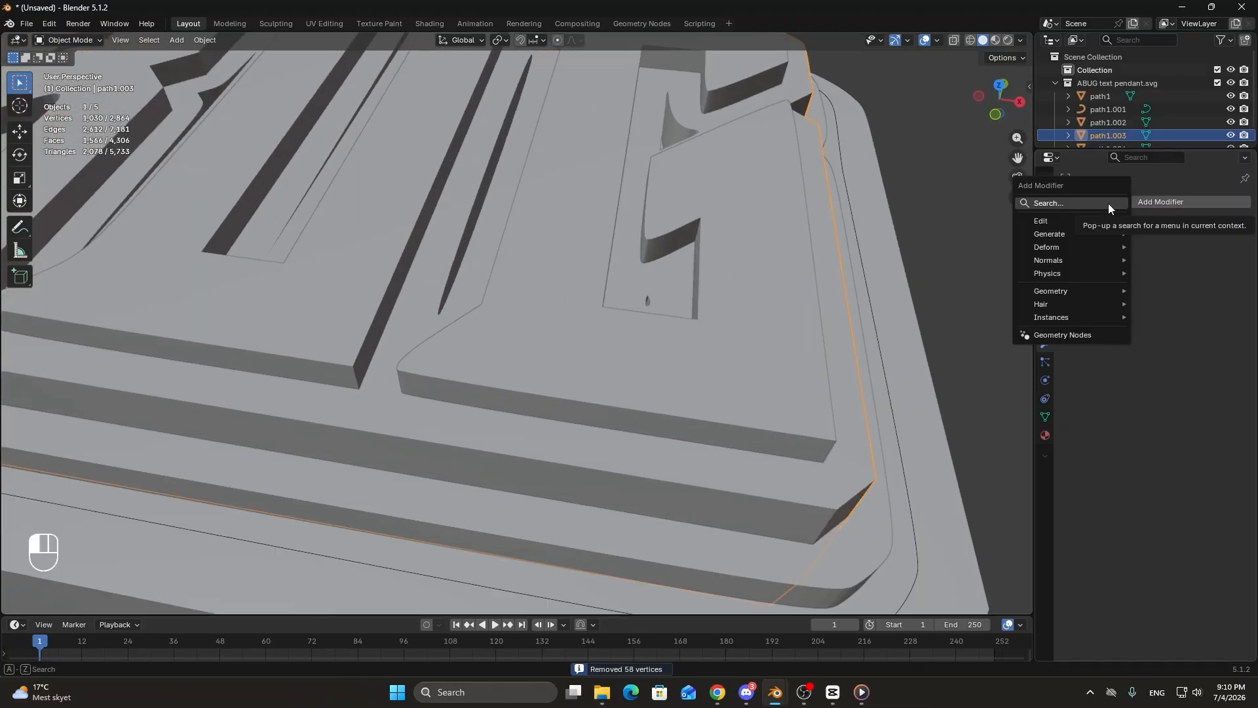
pyautogui.write('boo')
pyautogui.click(1032, 232)
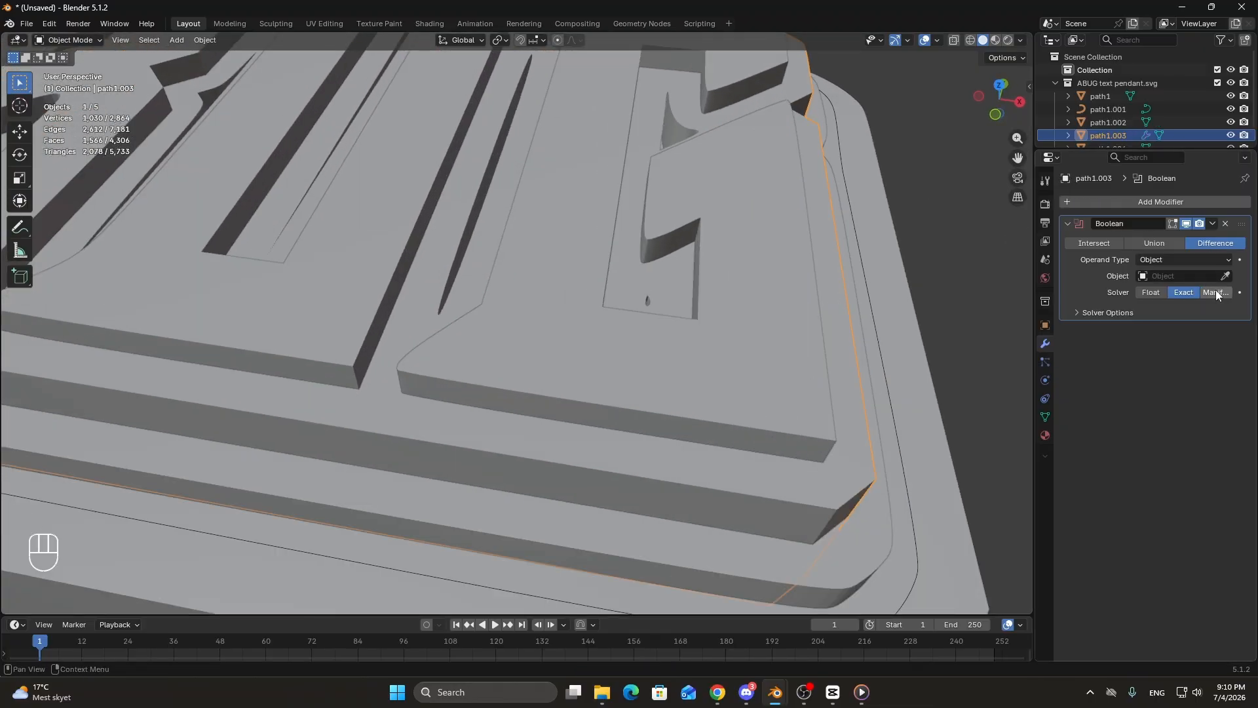
pyautogui.click(598, 358)
# Temporarily hide the lettering, examine the recut letter recesses in the second plate from several angles, and unhide it.
pyautogui.click(599, 363)
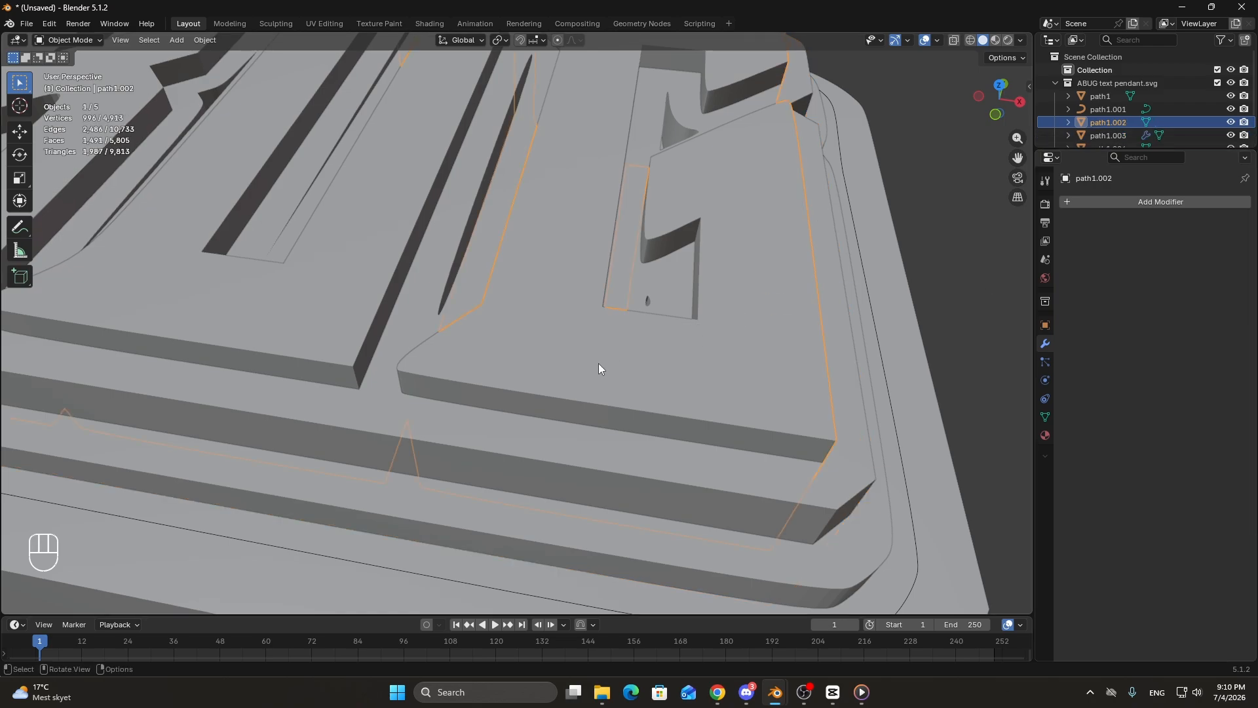
pyautogui.press('h')
pyautogui.scroll(-8, 577, 357)
pyautogui.moveTo(512, 339); pyautogui.dragTo(573, 321, button='middle')
pyautogui.scroll(4, 560, 277)
pyautogui.scroll(4, 557, 346)
pyautogui.scroll(-7, 572, 321)
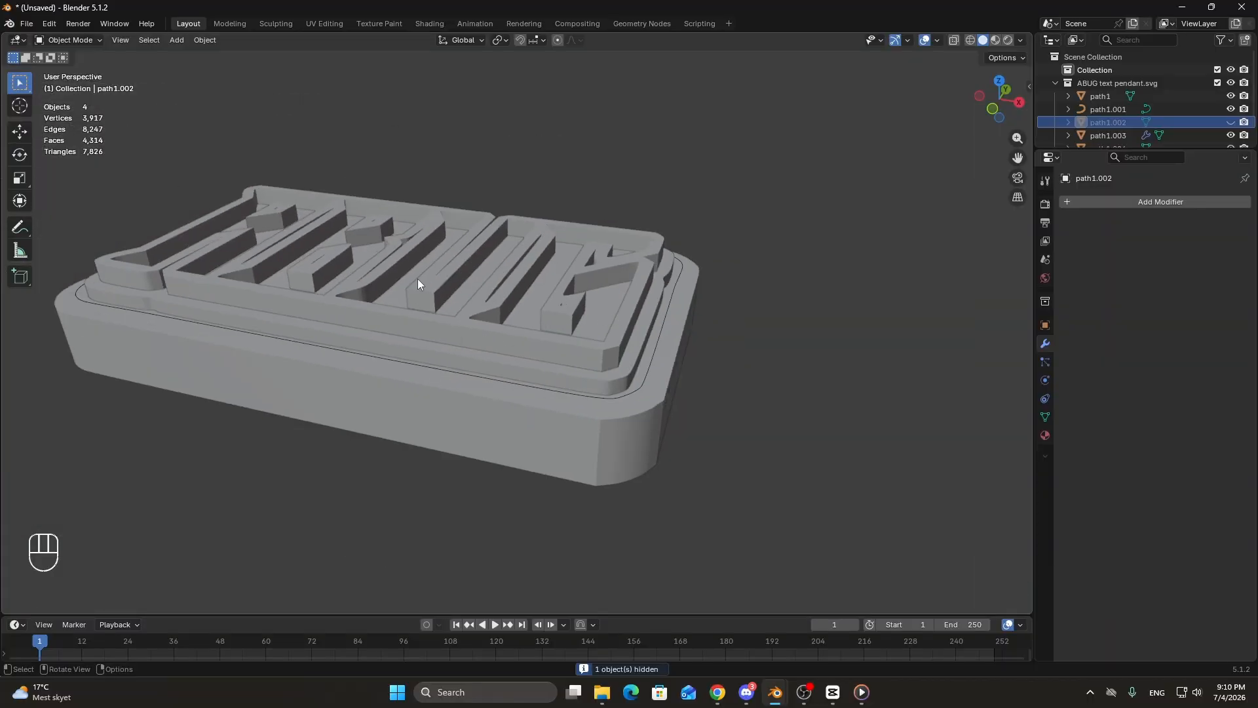
pyautogui.moveTo(584, 268); pyautogui.dragTo(458, 282, button='middle')
pyautogui.scroll(5, 576, 280)
pyautogui.scroll(5, 525, 296)
pyautogui.scroll(-3, 525, 301)
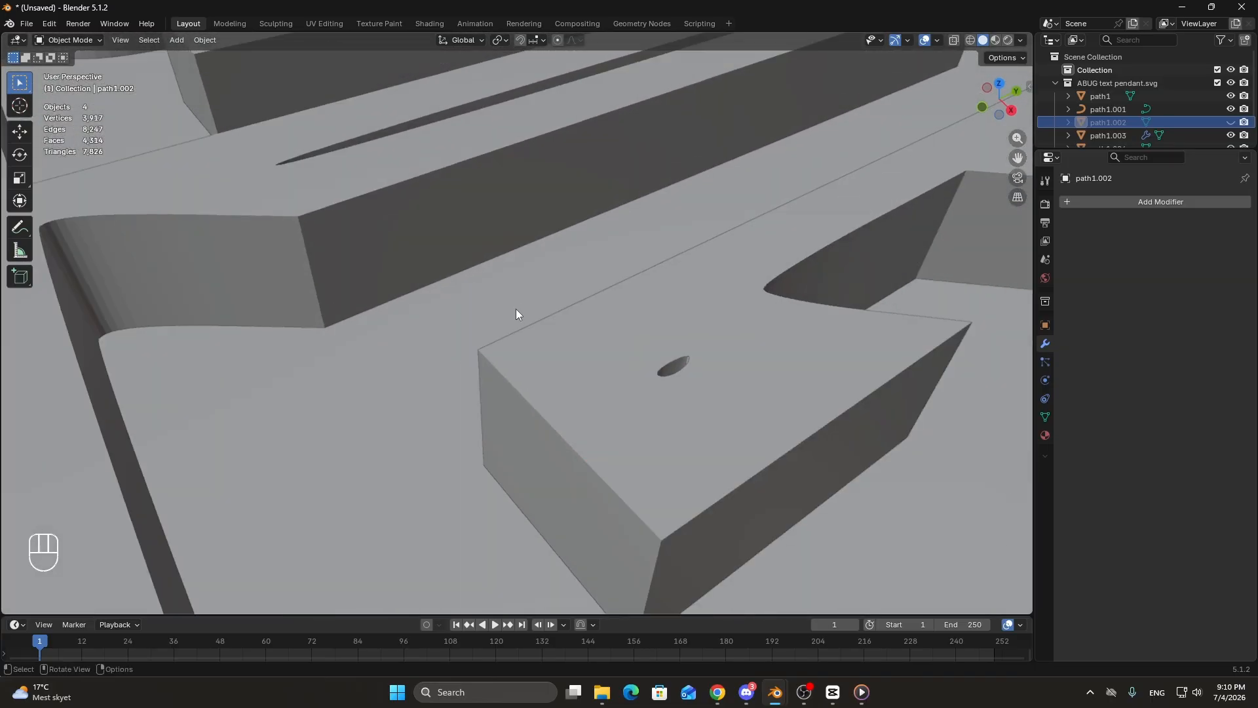
pyautogui.moveTo(517, 312); pyautogui.dragTo(642, 367, button='middle')
pyautogui.scroll(-4, 537, 308)
pyautogui.moveTo(556, 317); pyautogui.dragTo(472, 265, button='middle')
pyautogui.scroll(-7, 469, 308)
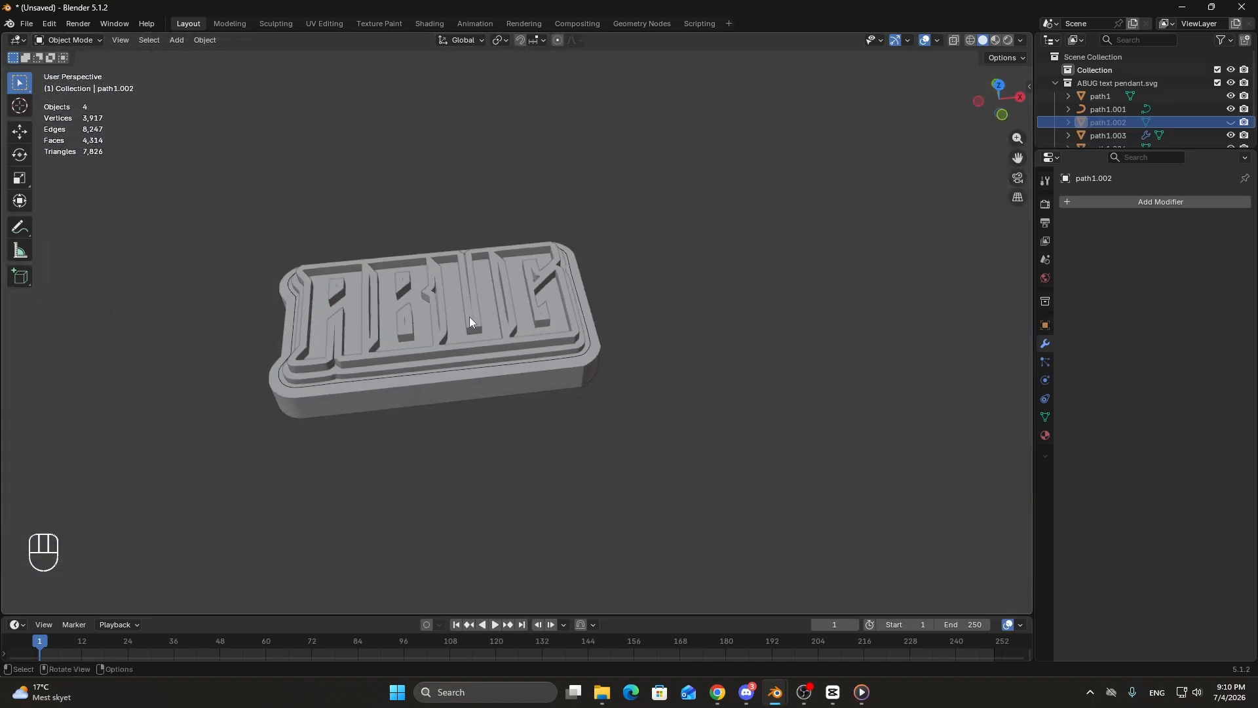
pyautogui.keyDown('shift'); pyautogui.moveTo(470, 316); pyautogui.dragTo(565, 300, button='middle'); pyautogui.keyUp('shift')
pyautogui.scroll(7, 505, 359)
pyautogui.moveTo(534, 339); pyautogui.dragTo(588, 381, button='middle')
pyautogui.scroll(-5, 463, 308)
pyautogui.hotkey('alt', 'h')
pyautogui.press('g')
pyautogui.press('z')
pyautogui.rightClick(528, 349)
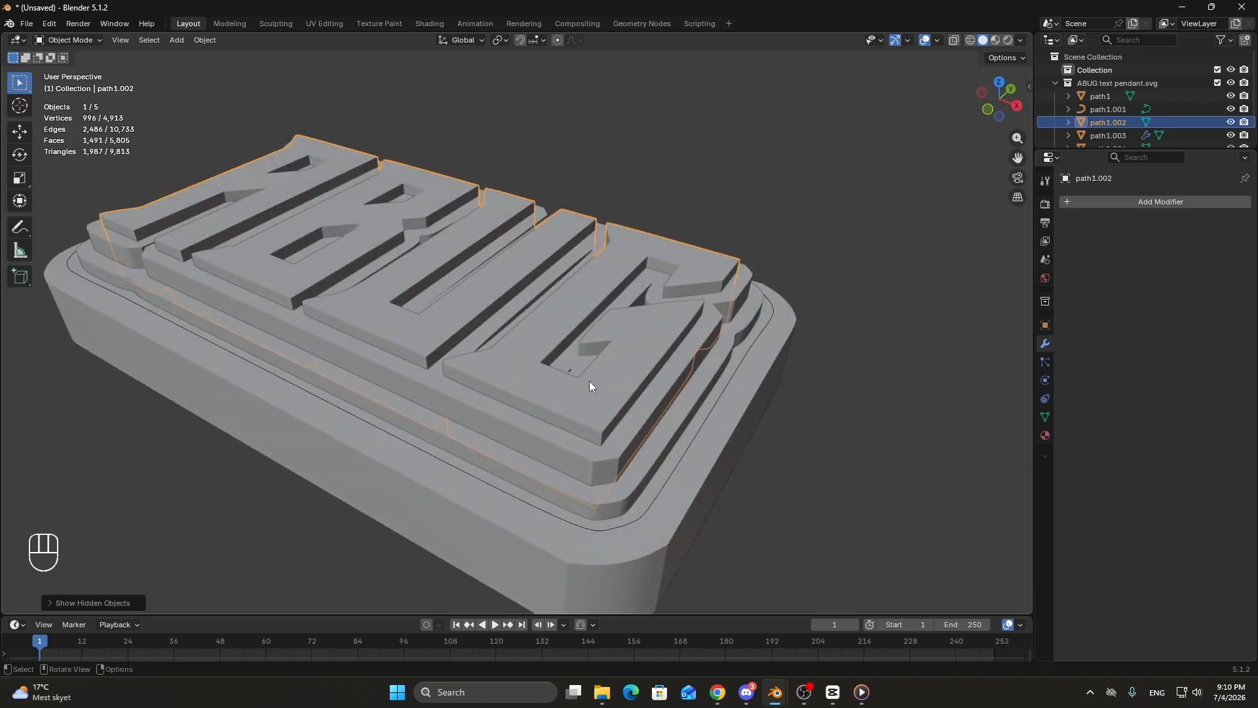
# Apply the Boolean modifier on the second plate.
pyautogui.click(614, 439)
pyautogui.click(1212, 224)
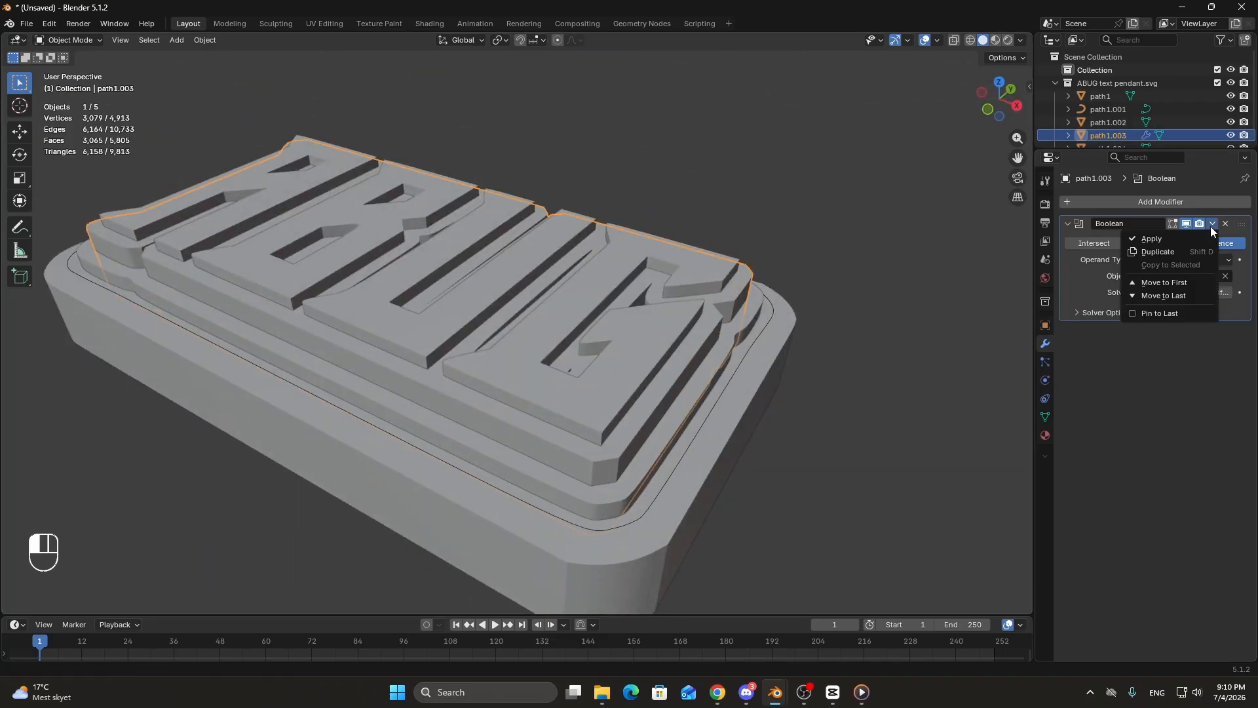
pyautogui.click(1151, 239)
# Move the lettering about 0.059 m down along Z, below the base, and select the cut second plate.
pyautogui.moveTo(957, 320); pyautogui.dragTo(749, 298, button='middle')
pyautogui.click(463, 218)
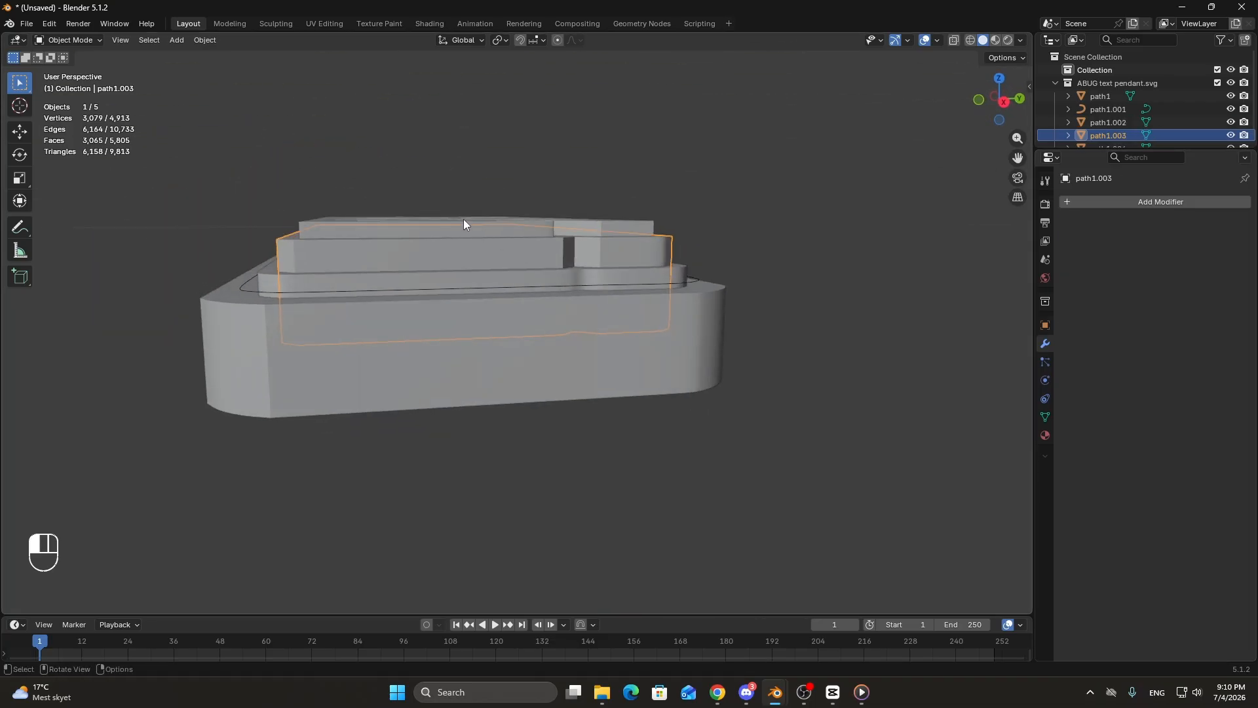
pyautogui.press('g')
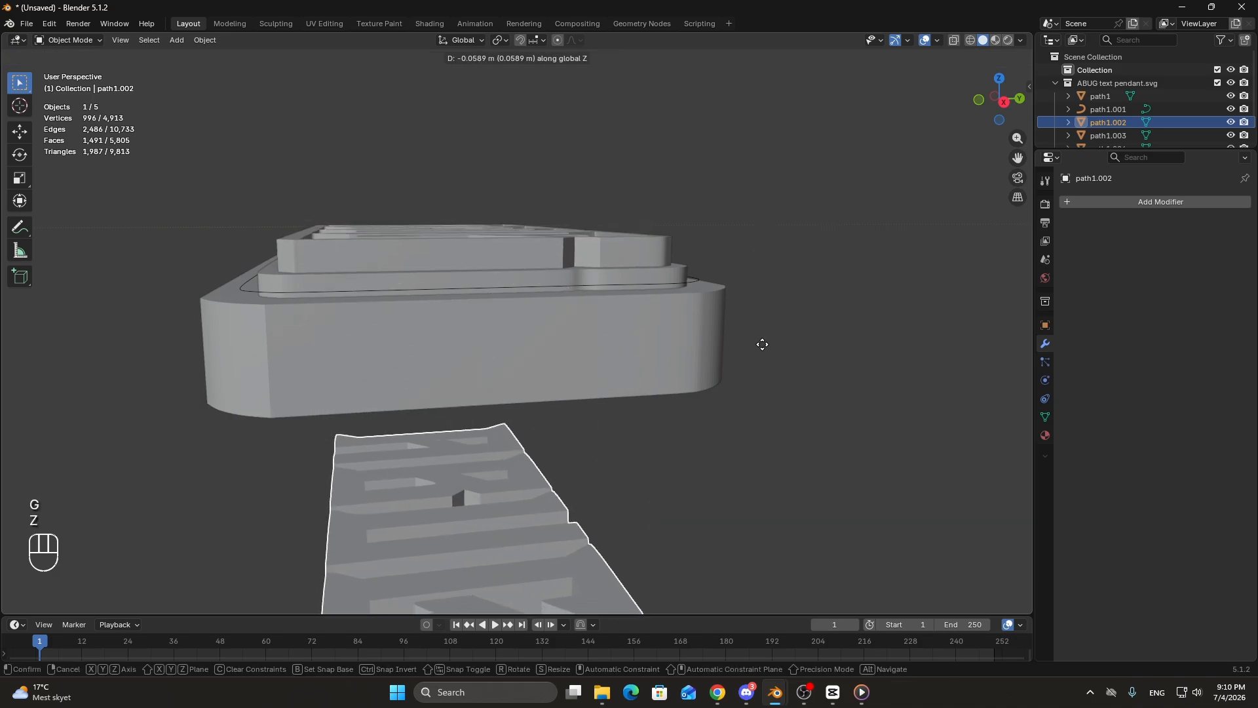
pyautogui.click(760, 346)
pyautogui.moveTo(760, 345); pyautogui.dragTo(815, 413, button='middle')
pyautogui.scroll(5, 747, 379)
pyautogui.click(734, 359)
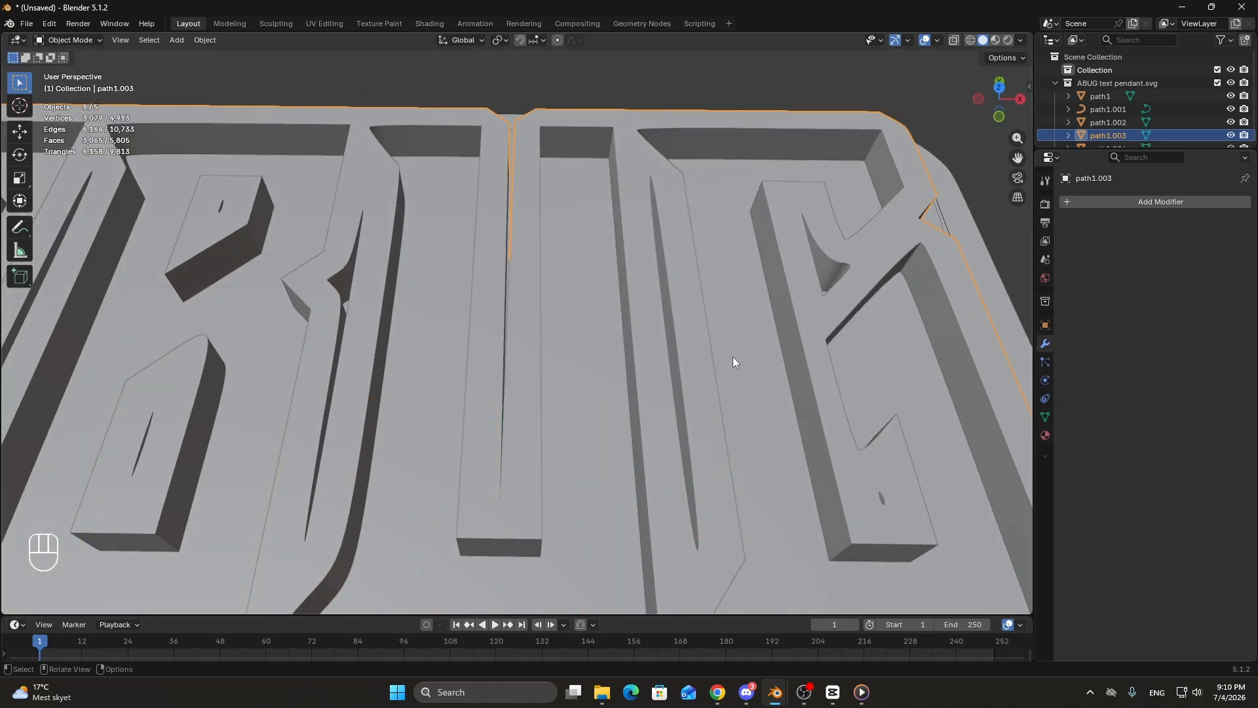
pyautogui.moveTo(733, 360); pyautogui.dragTo(718, 324, button='middle')
pyautogui.scroll(-6, 717, 324)
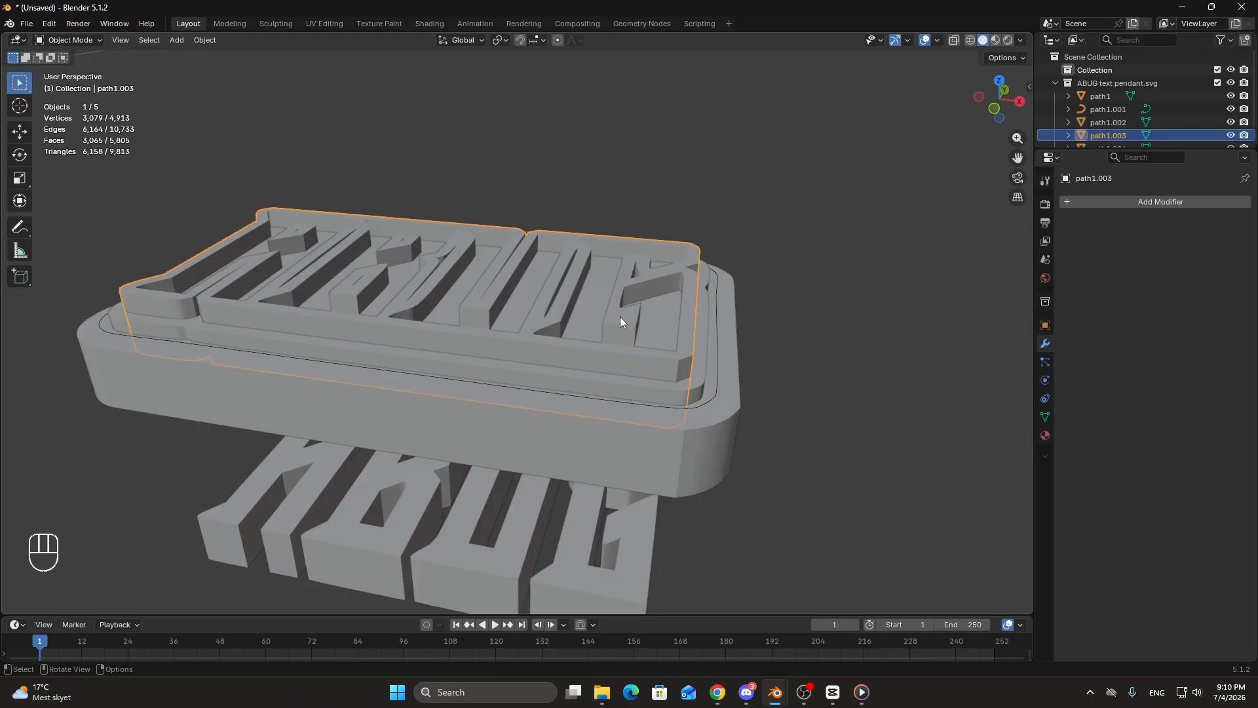
# Import the Wavefront file Triangle dia map.obj from the Desktop's Tutorials folder, subfolder Pendant. EP 2.
pyautogui.click(26, 25)
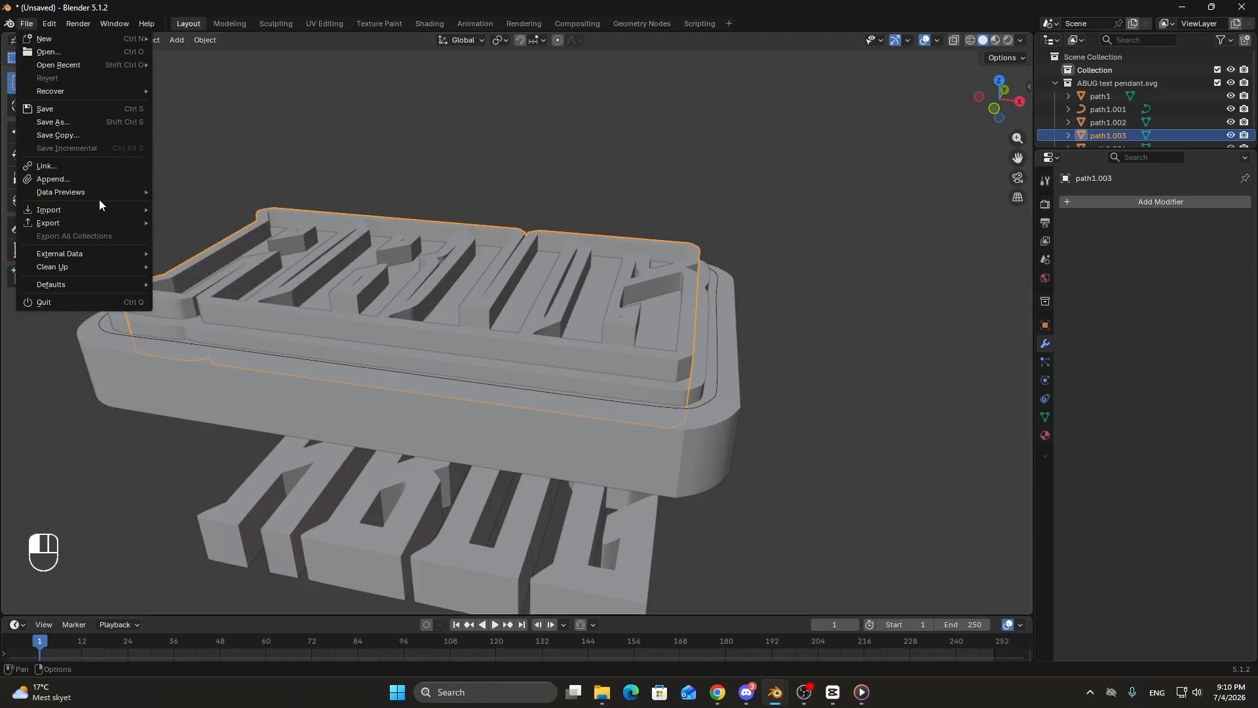
pyautogui.moveTo(106, 210)
pyautogui.click(223, 253)
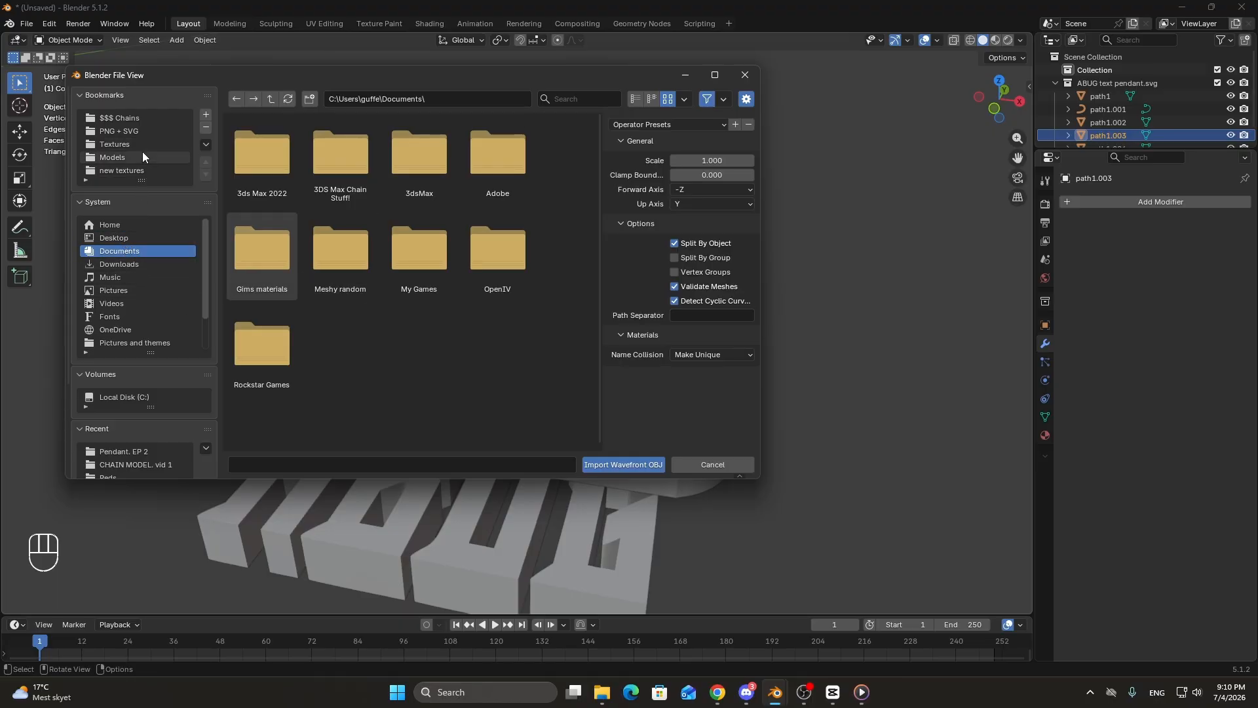
pyautogui.click(124, 238)
pyautogui.click(475, 234)
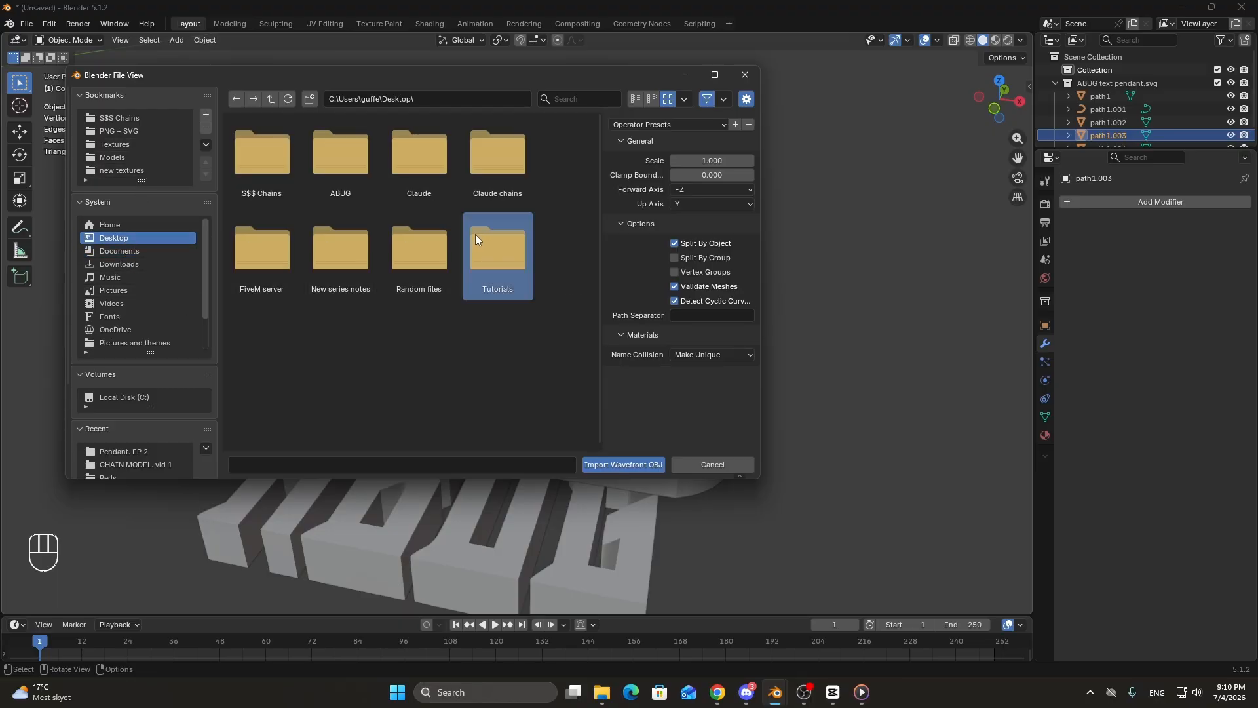
pyautogui.click(330, 167)
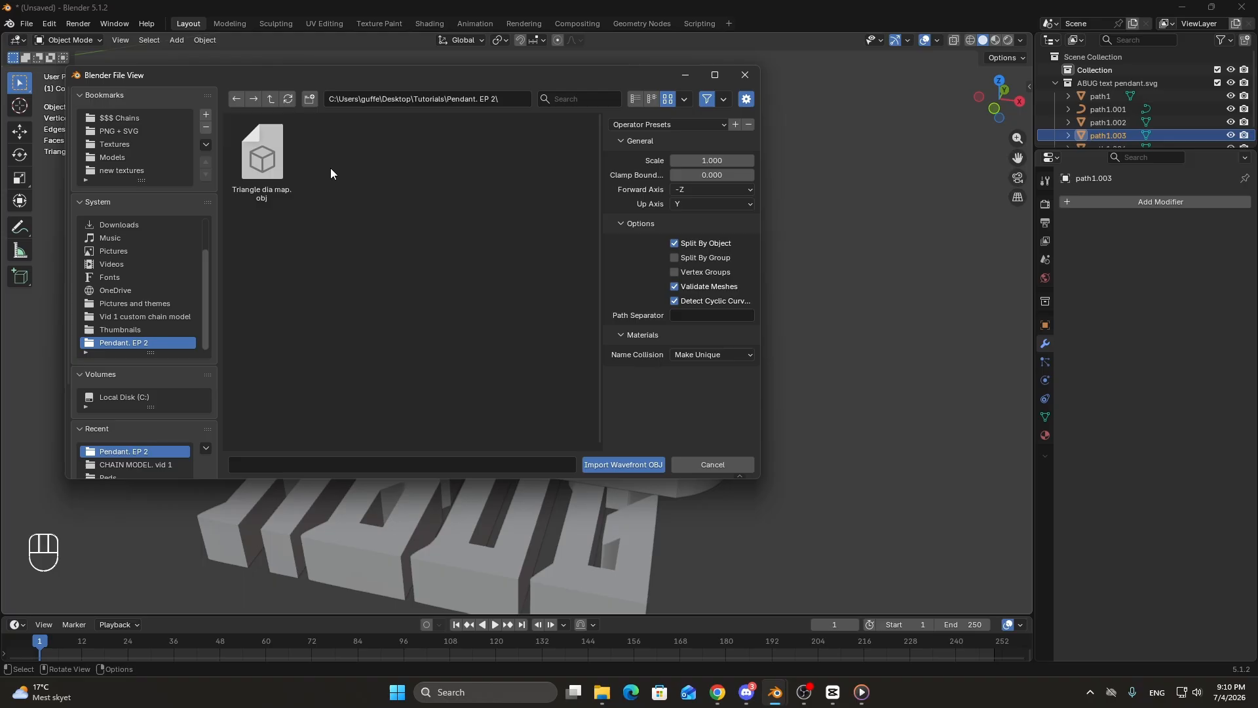
pyautogui.doubleClick(278, 167)
# Scale the imported triangle grid down to about 0.14 of its size in top view.
pyautogui.scroll(-10, 391, 218)
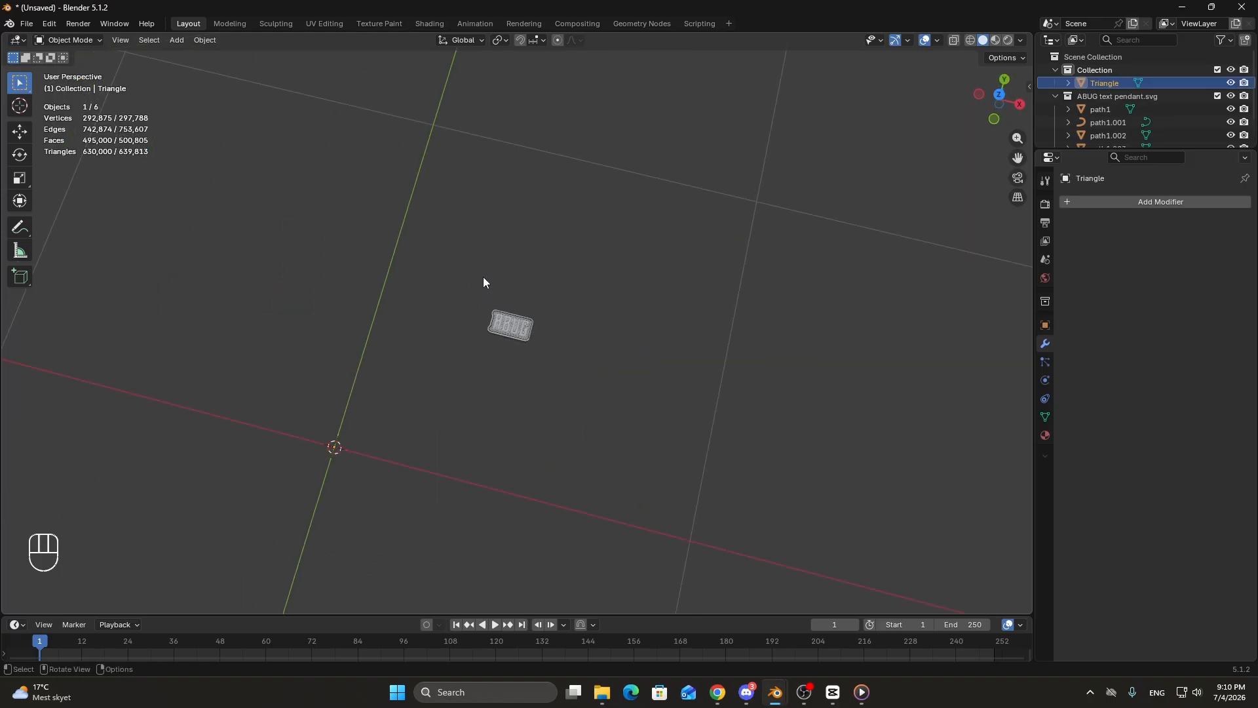
pyautogui.scroll(-8, 505, 284)
pyautogui.keyDown('shift'); pyautogui.moveTo(734, 319); pyautogui.dragTo(646, 236, button='middle'); pyautogui.keyUp('shift')
pyautogui.press('KP_7')
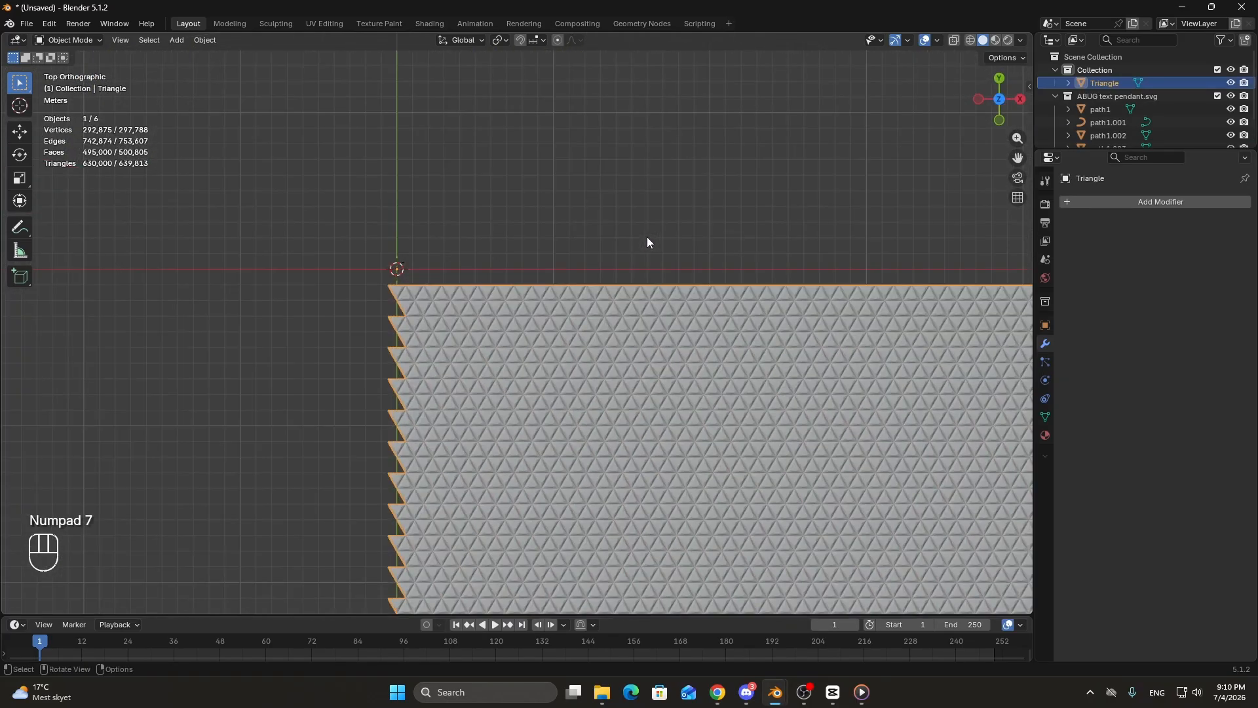
pyautogui.scroll(-7, 647, 237)
pyautogui.scroll(-3, 851, 432)
pyautogui.press('s')
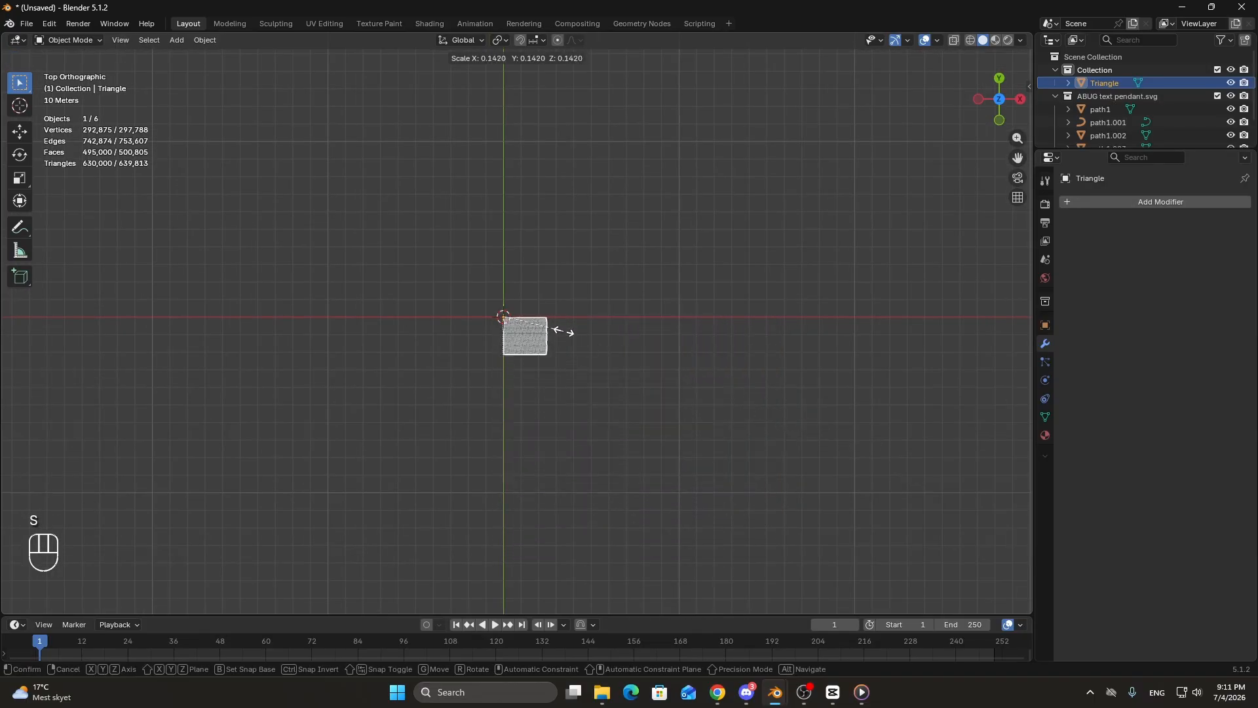
pyautogui.click(560, 333)
# Move the triangle grid over the pendant and scale it down further.
pyautogui.scroll(6, 544, 363)
pyautogui.scroll(13, 544, 363)
pyautogui.press('g')
pyautogui.click(483, 354)
pyautogui.keyDown('shift'); pyautogui.moveTo(309, 268); pyautogui.dragTo(702, 490, button='middle'); pyautogui.keyUp('shift')
pyautogui.press('s')
pyautogui.click(483, 309)
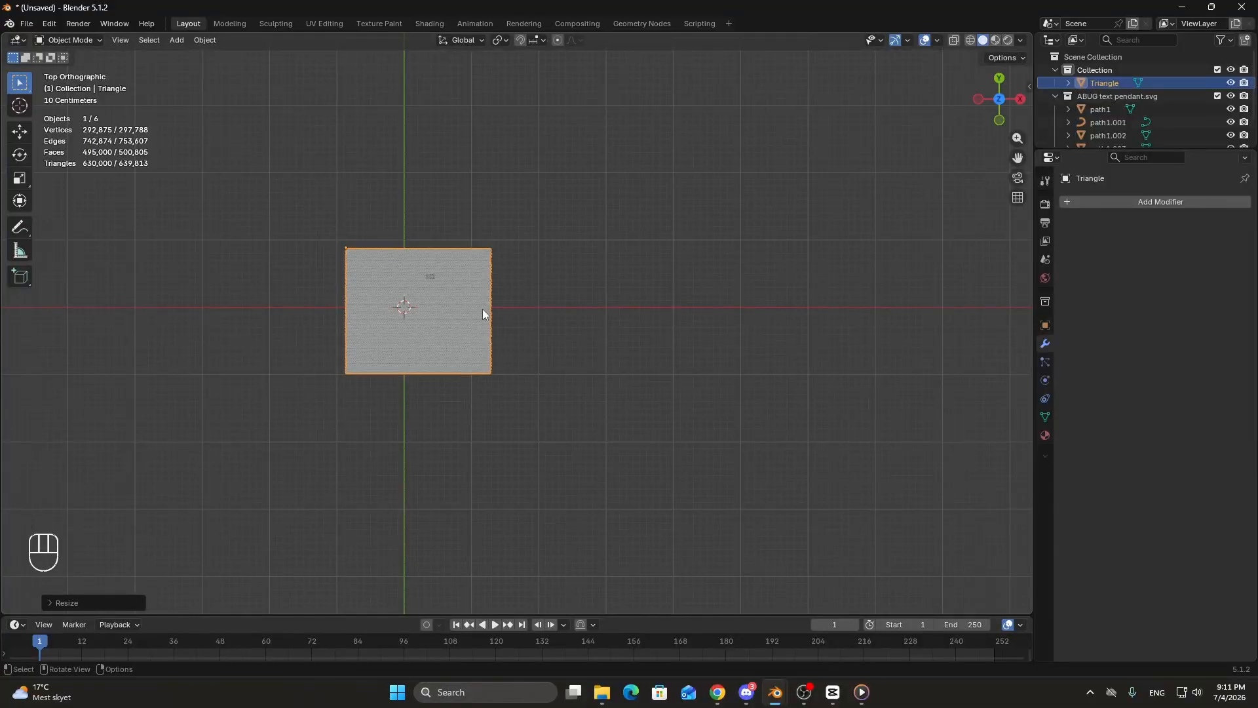
# Adjust the triangle grid's position around the ABUG pendant at close range in top view.
pyautogui.scroll(5, 482, 309)
pyautogui.scroll(6, 529, 387)
pyautogui.keyDown('shift'); pyautogui.moveTo(529, 387); pyautogui.dragTo(654, 499, button='middle'); pyautogui.keyUp('shift')
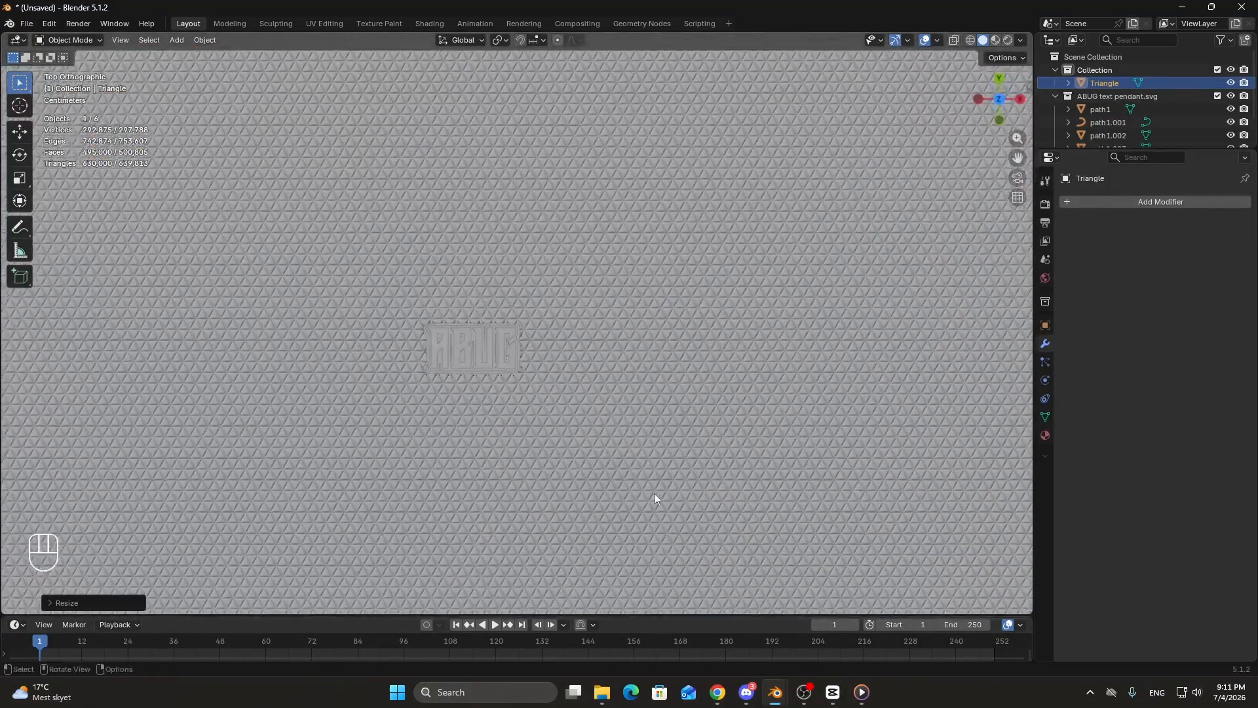
pyautogui.press('s')
pyautogui.click(702, 517)
# Switch to Discord, check the PENDANT TUTORIAL ASSETS post under youtube-assets for the triangle map file, and return to Blender.
pyautogui.click(746, 692)
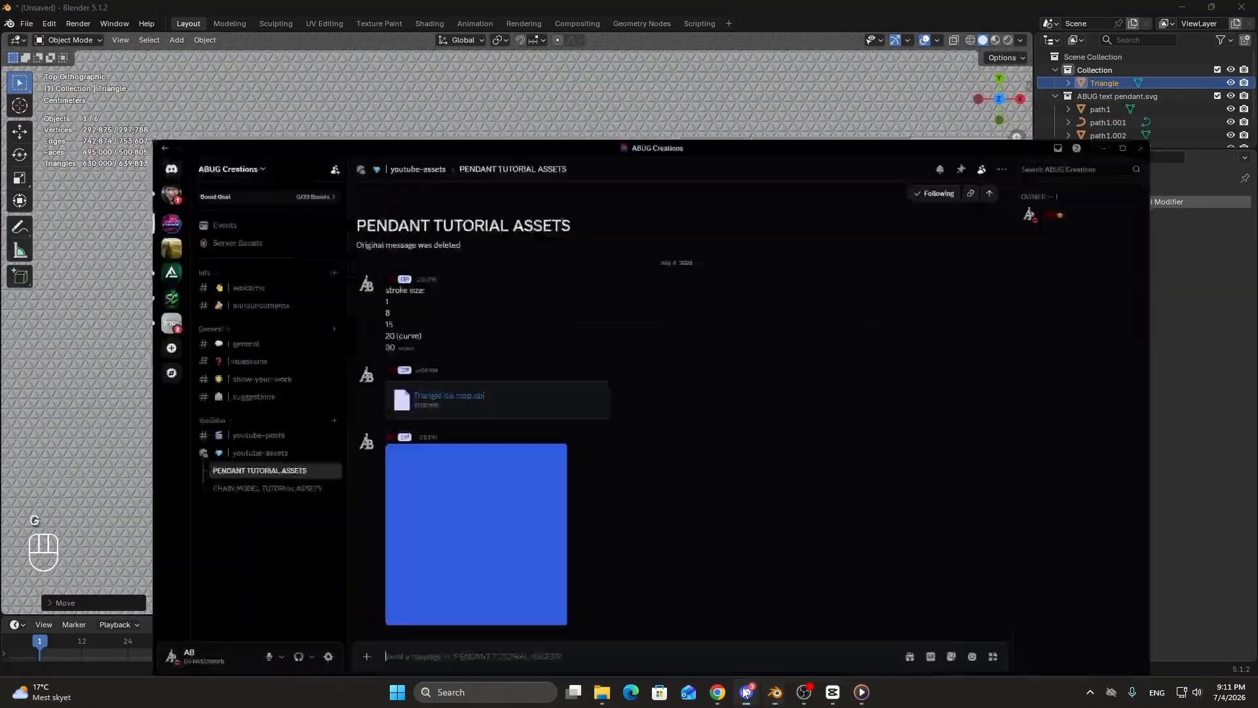
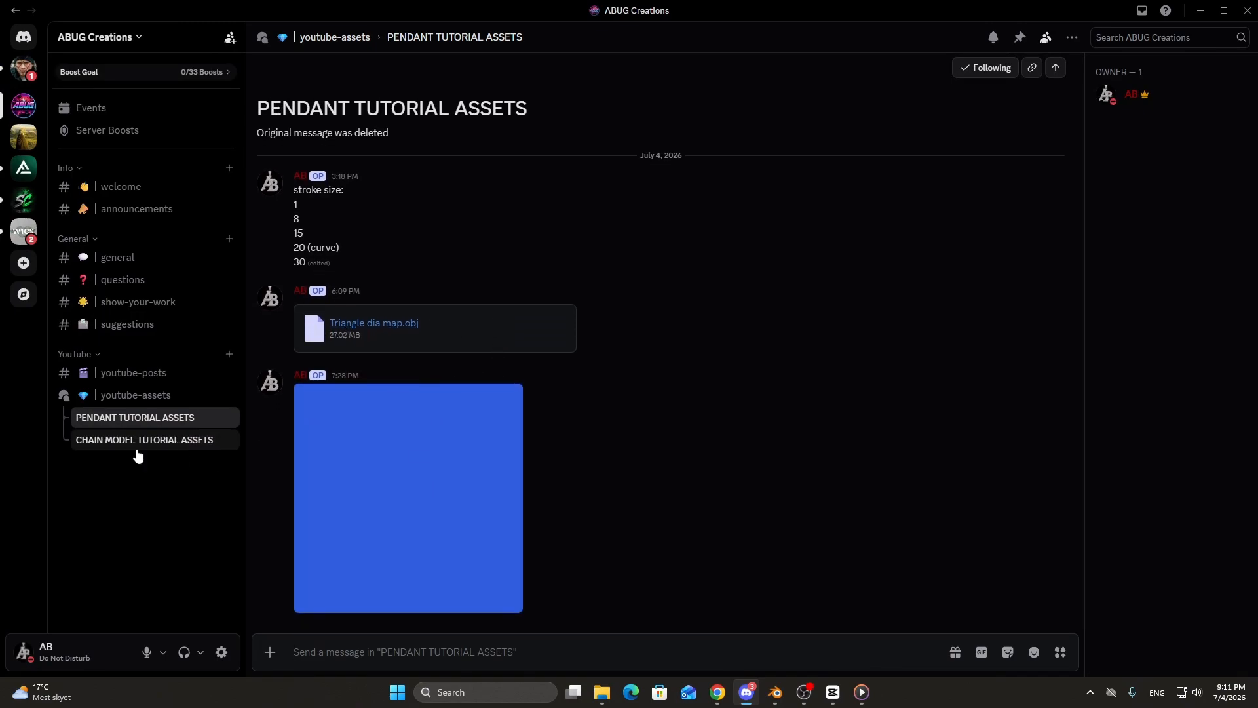
pyautogui.click(141, 401)
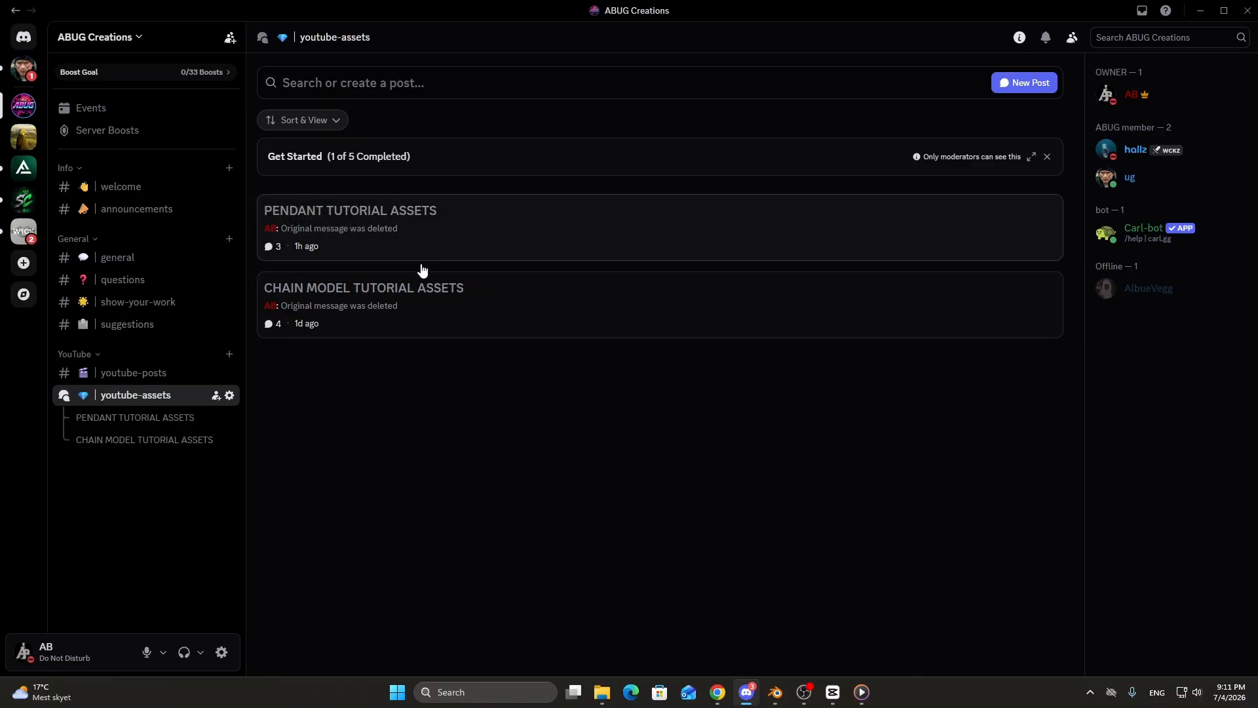
pyautogui.click(152, 418)
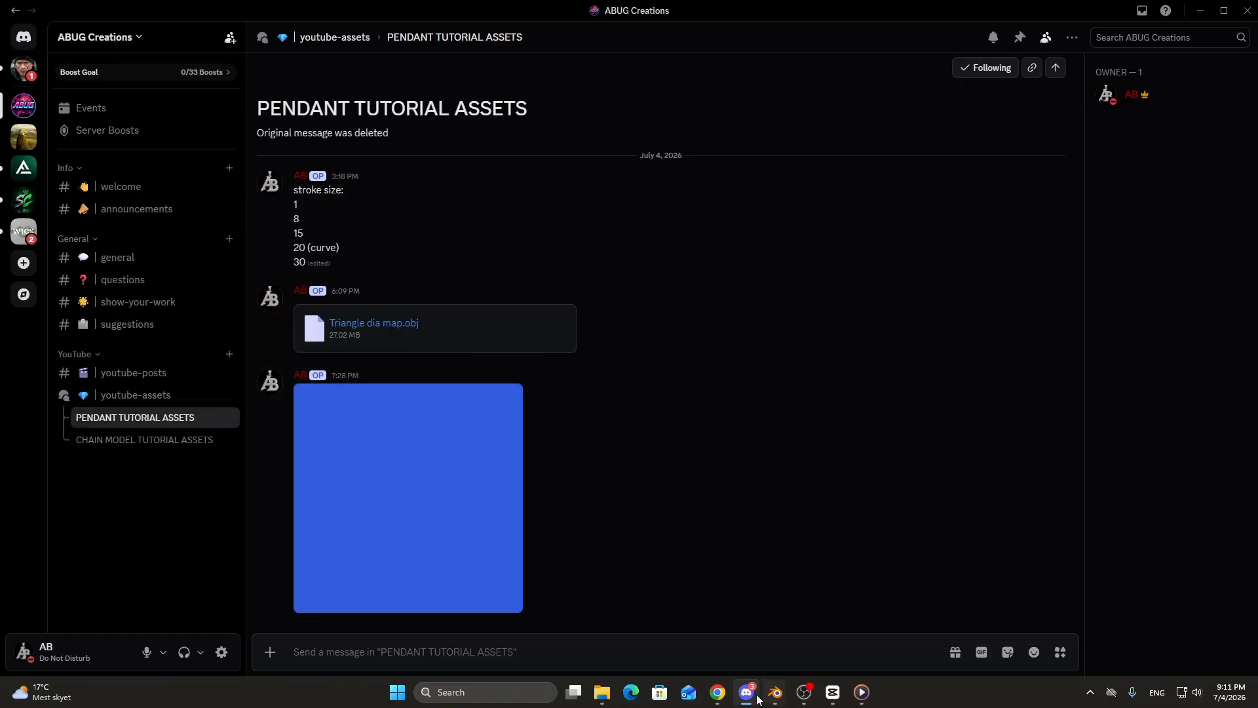
pyautogui.hotkey('alt', 'Tab')
# Raise the triangle grid slightly along Z in right view, close to the top face of the lettering plate.
pyautogui.press('KP_3')
pyautogui.scroll(-7, 595, 466)
pyautogui.keyDown('shift'); pyautogui.moveTo(443, 329); pyautogui.dragTo(595, 529, button='middle'); pyautogui.keyUp('shift')
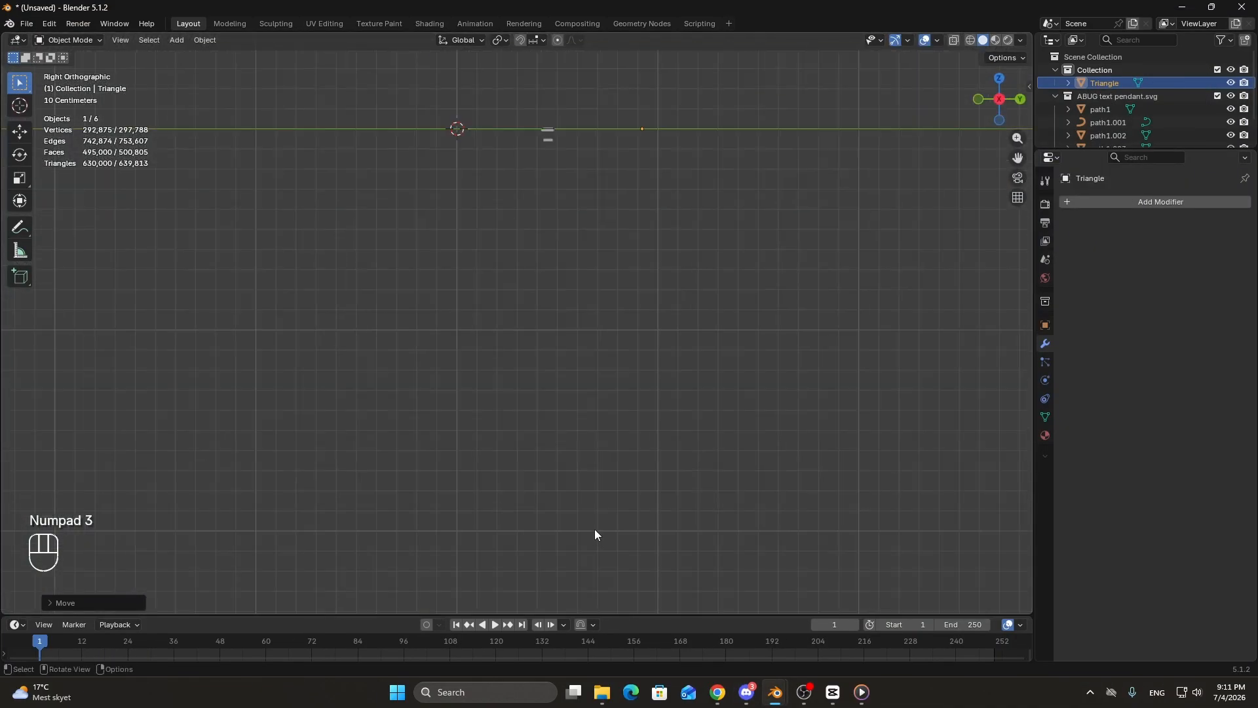
pyautogui.keyDown('shift'); pyautogui.moveTo(546, 227); pyautogui.dragTo(532, 477, button='middle'); pyautogui.keyUp('shift')
pyautogui.scroll(10, 510, 416)
pyautogui.keyDown('shift'); pyautogui.moveTo(637, 549); pyautogui.dragTo(517, 226, button='middle'); pyautogui.keyUp('shift')
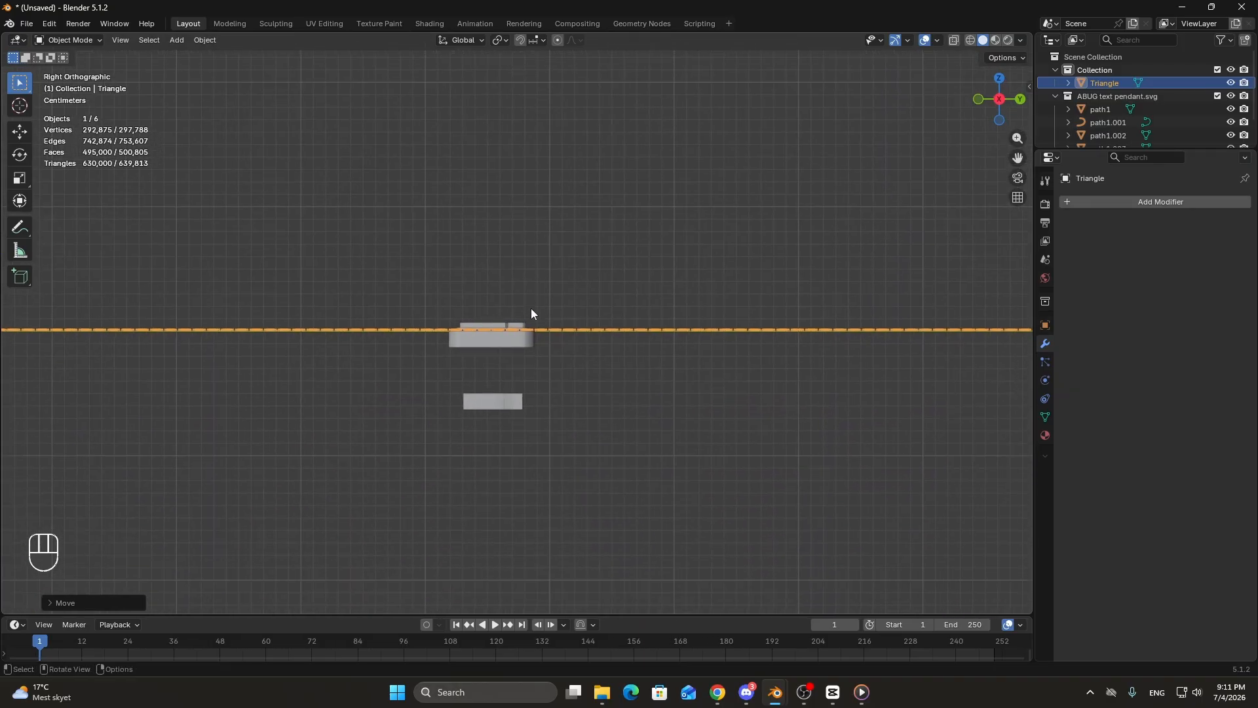
pyautogui.scroll(6, 533, 311)
pyautogui.keyDown('shift'); pyautogui.moveTo(533, 310); pyautogui.dragTo(529, 293, button='middle'); pyautogui.keyUp('shift')
pyautogui.scroll(6, 518, 321)
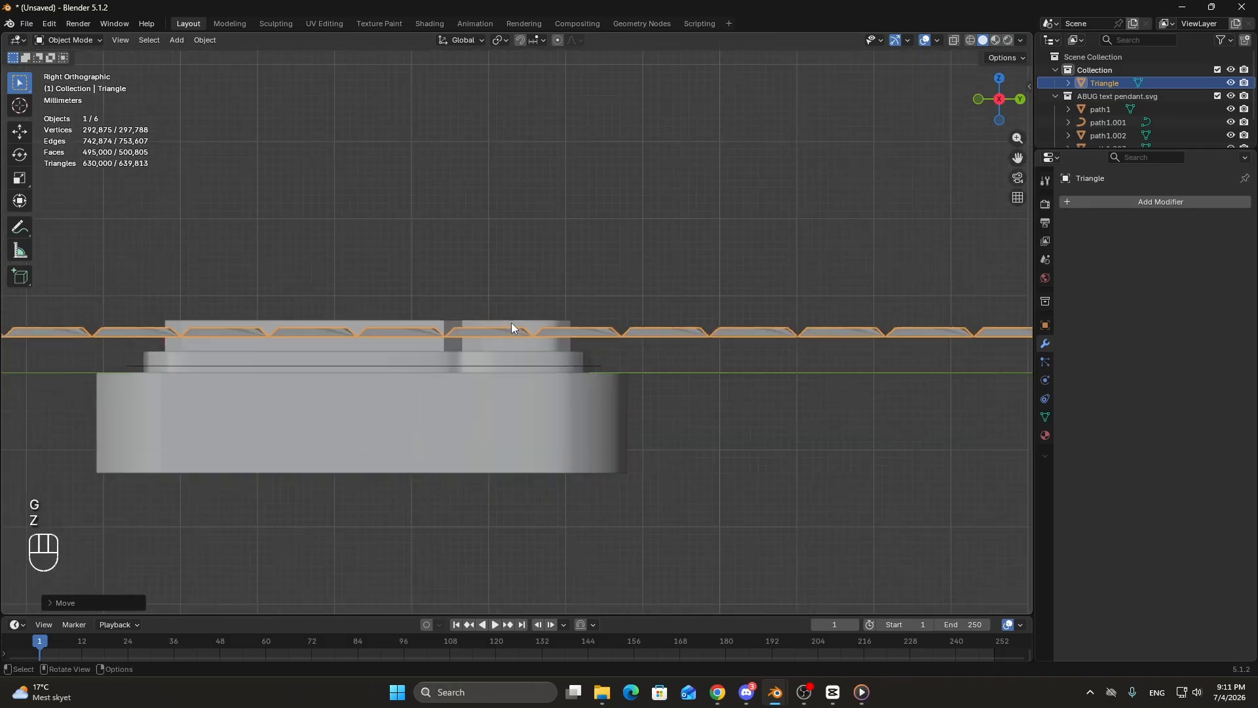
pyautogui.scroll(7, 547, 341)
pyautogui.press('g')
pyautogui.press('z')
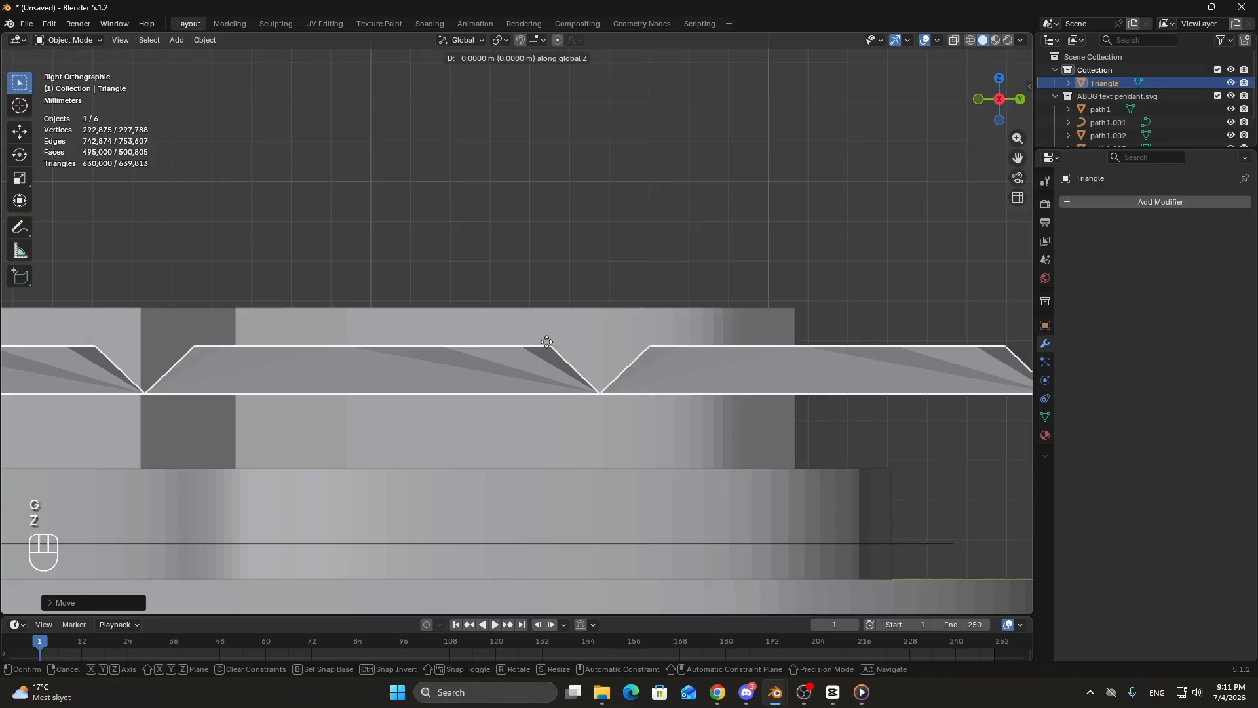
pyautogui.click(545, 321)
# Scale the triangle grid down in two passes in top view so smaller triangles fill the ABUG lettering.
pyautogui.press('KP_7')
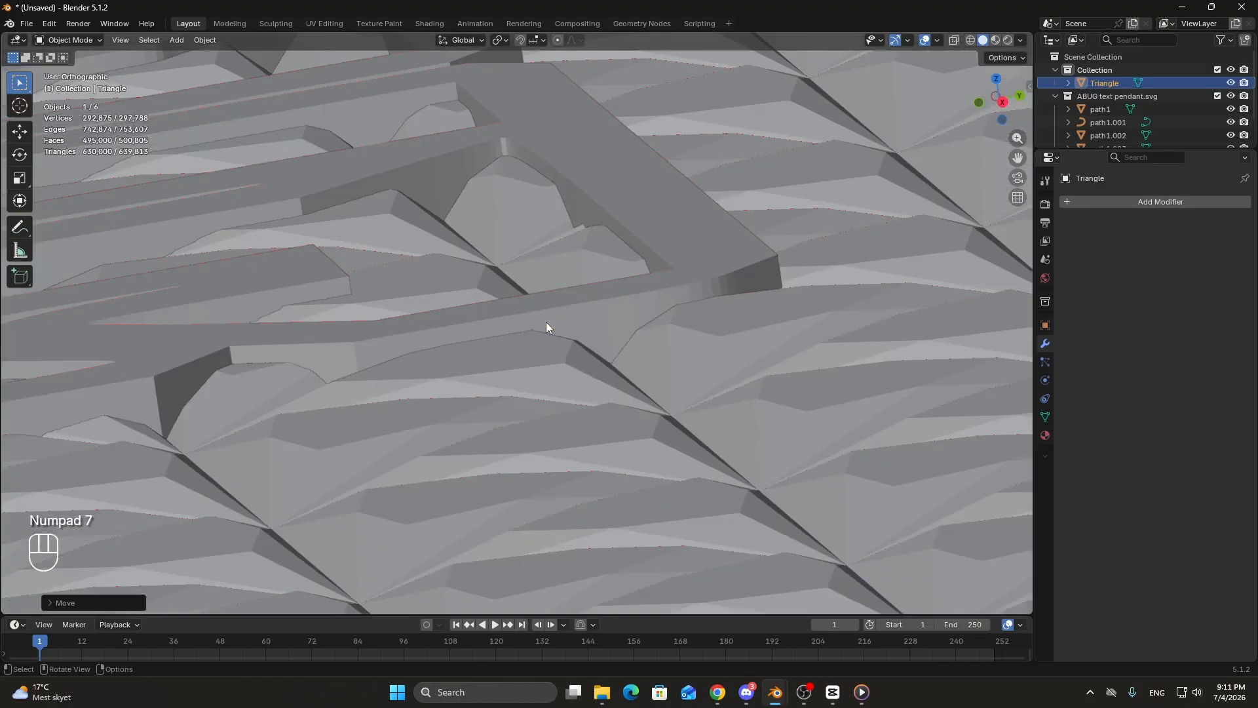
pyautogui.scroll(-6, 524, 360)
pyautogui.scroll(5, 590, 327)
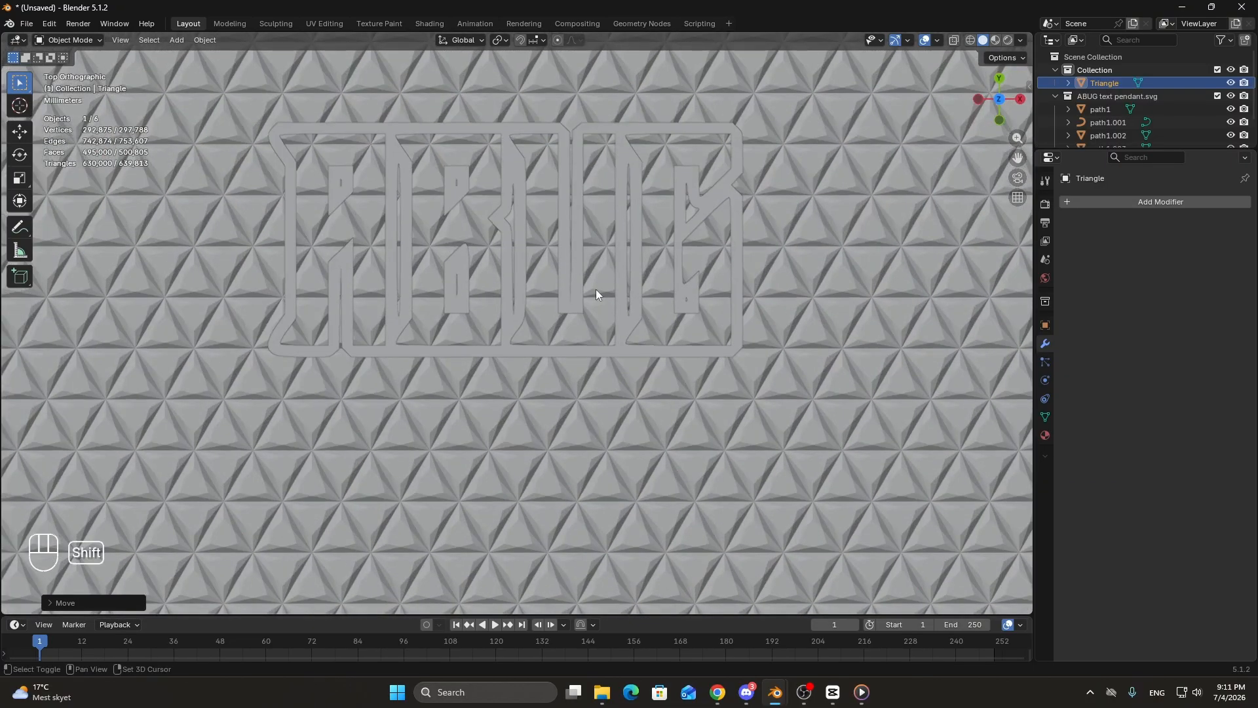
pyautogui.press('s')
pyautogui.click(336, 160)
pyautogui.scroll(-7, 590, 302)
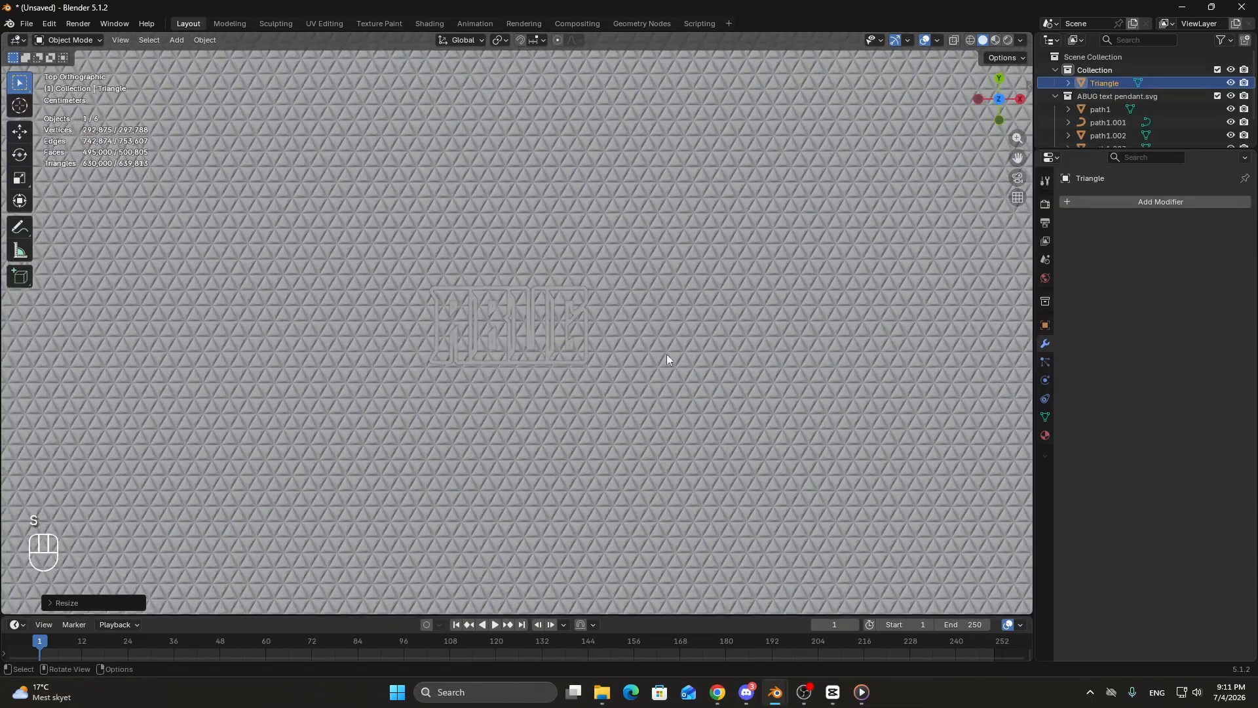
pyautogui.press('s')
pyautogui.click(538, 313)
pyautogui.scroll(7, 563, 361)
pyautogui.scroll(4, 584, 406)
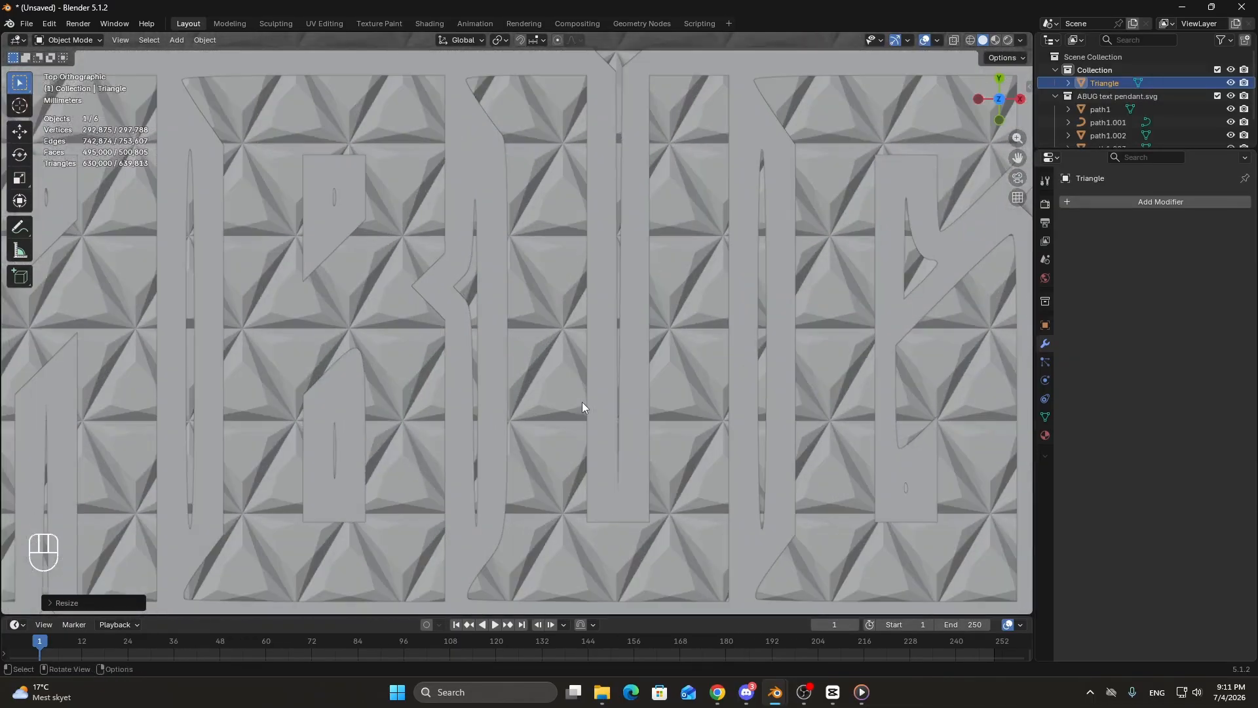
# Shift the triangle grid sideways to keep the pendant covered and scale it down slightly twice more.
pyautogui.scroll(-7, 572, 324)
pyautogui.scroll(-7, 572, 325)
pyautogui.press('g')
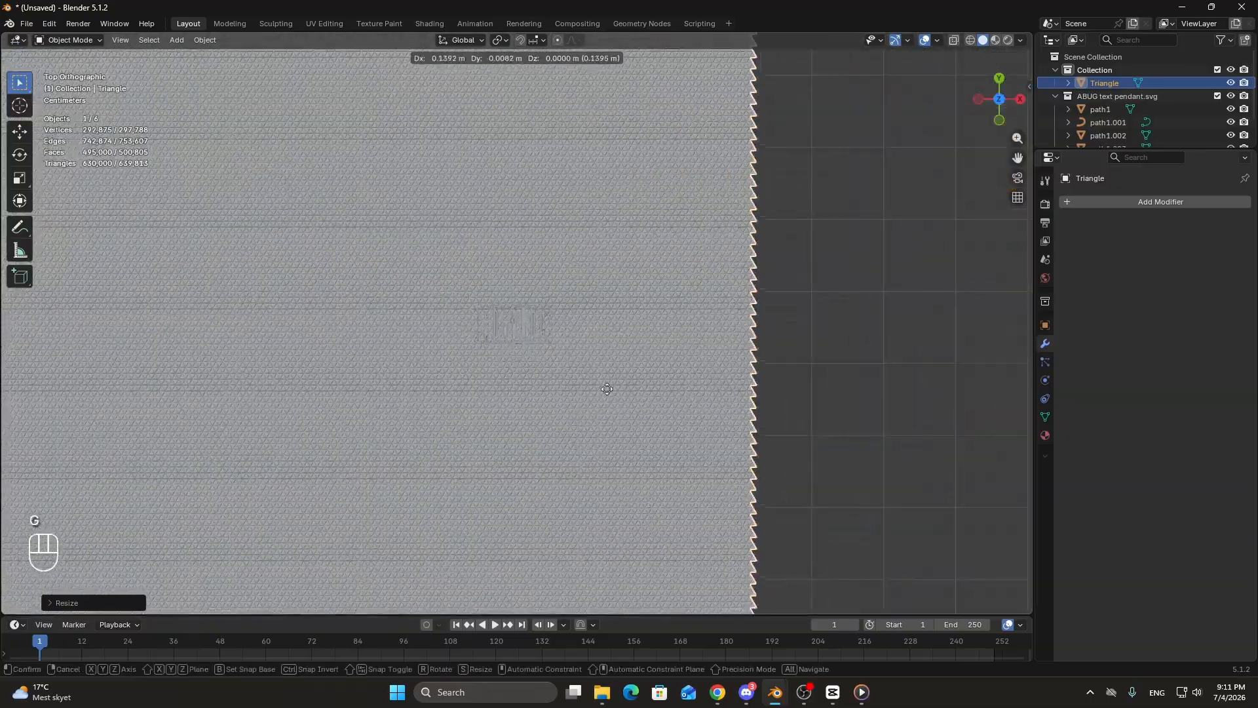
pyautogui.click(730, 407)
pyautogui.scroll(7, 730, 407)
pyautogui.press('s')
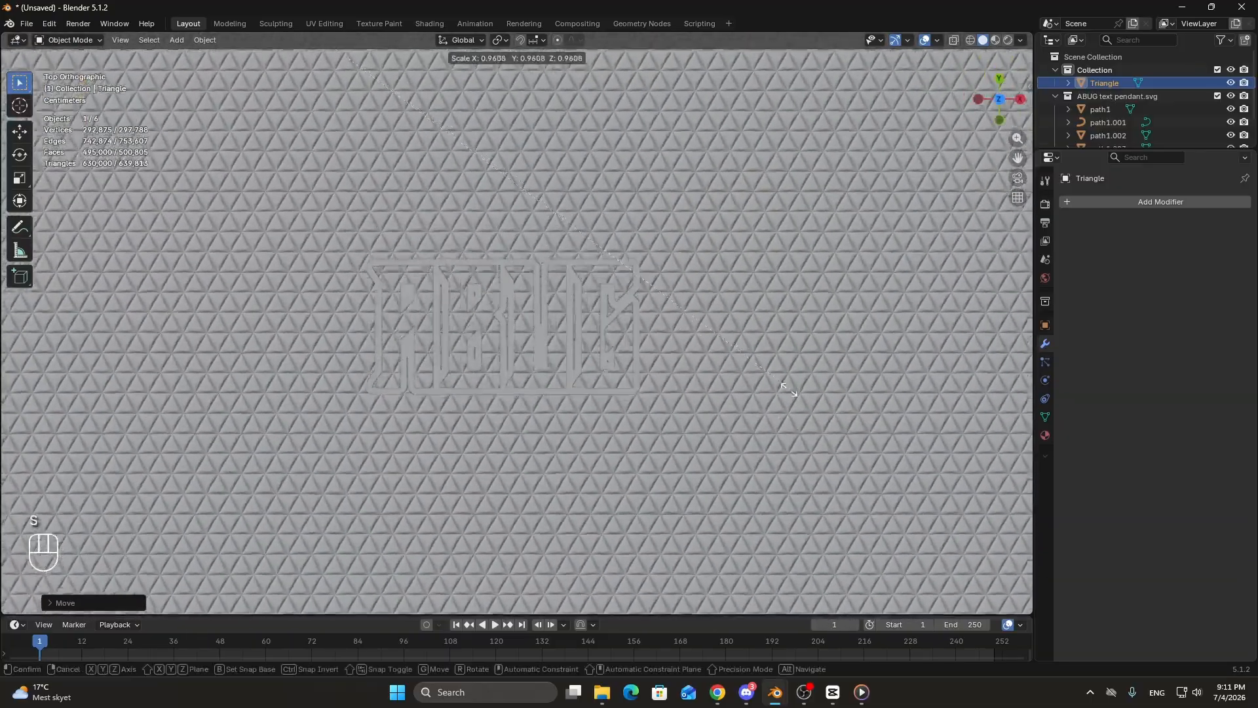
pyautogui.click(679, 388)
pyautogui.scroll(7, 679, 387)
pyautogui.press('s')
pyautogui.click(647, 305)
pyautogui.scroll(-7, 595, 365)
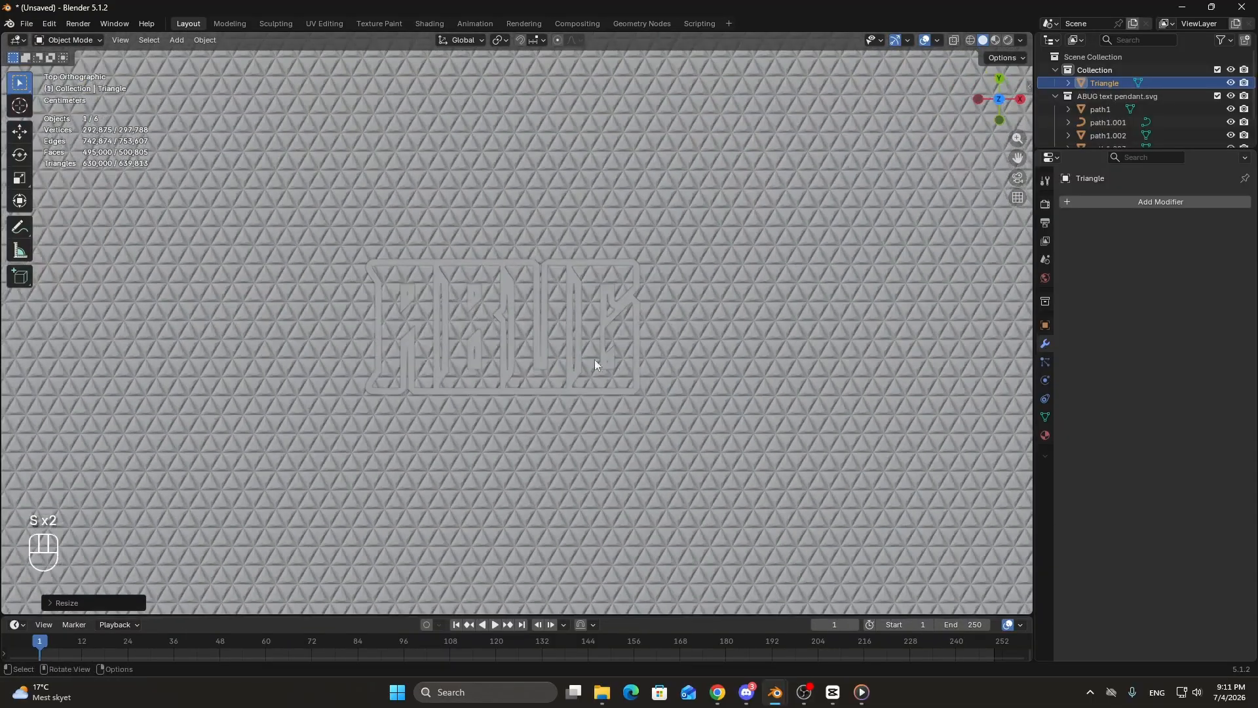
# Readjust the rescaled triangle grid's height along Z against the lettering plate in right view.
pyautogui.moveTo(711, 392); pyautogui.dragTo(587, 305, button='middle')
pyautogui.press('KP_3')
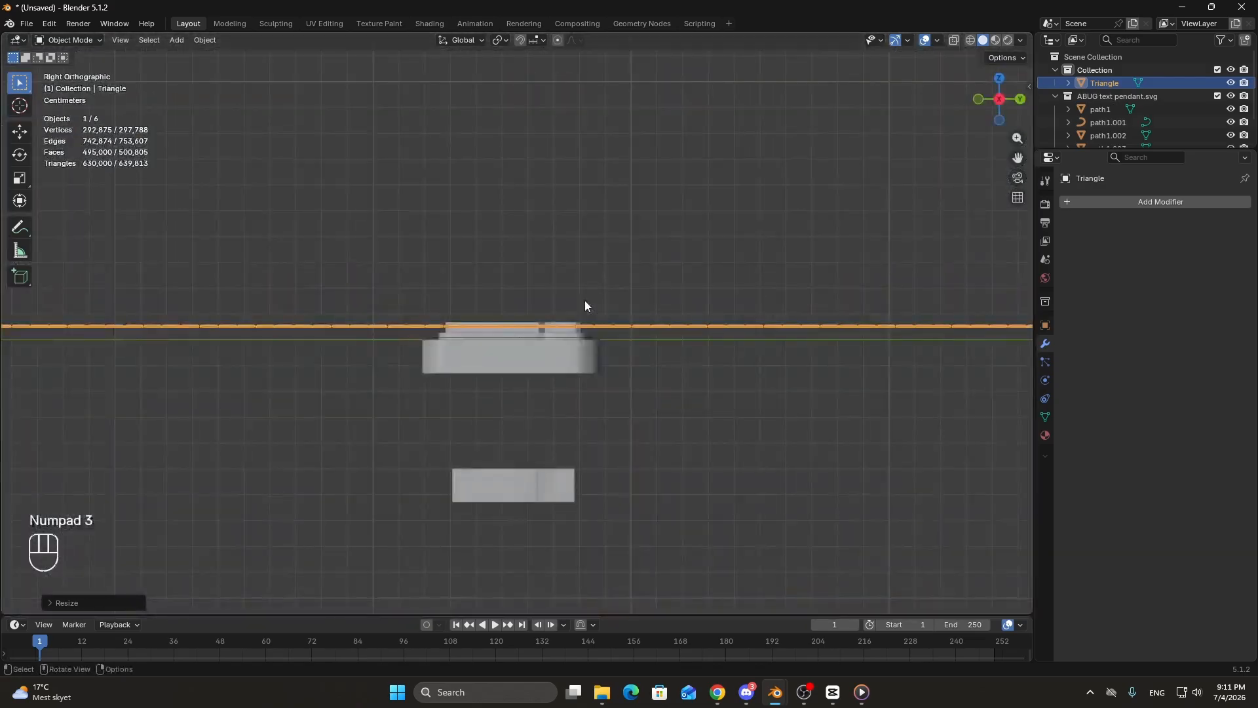
pyautogui.scroll(5, 585, 301)
pyautogui.press('g')
pyautogui.press('z')
pyautogui.click(584, 300)
# Scale down and reposition the triangle grid twice in top view to fit the triangles inside the letter openings.
pyautogui.press('KP_7')
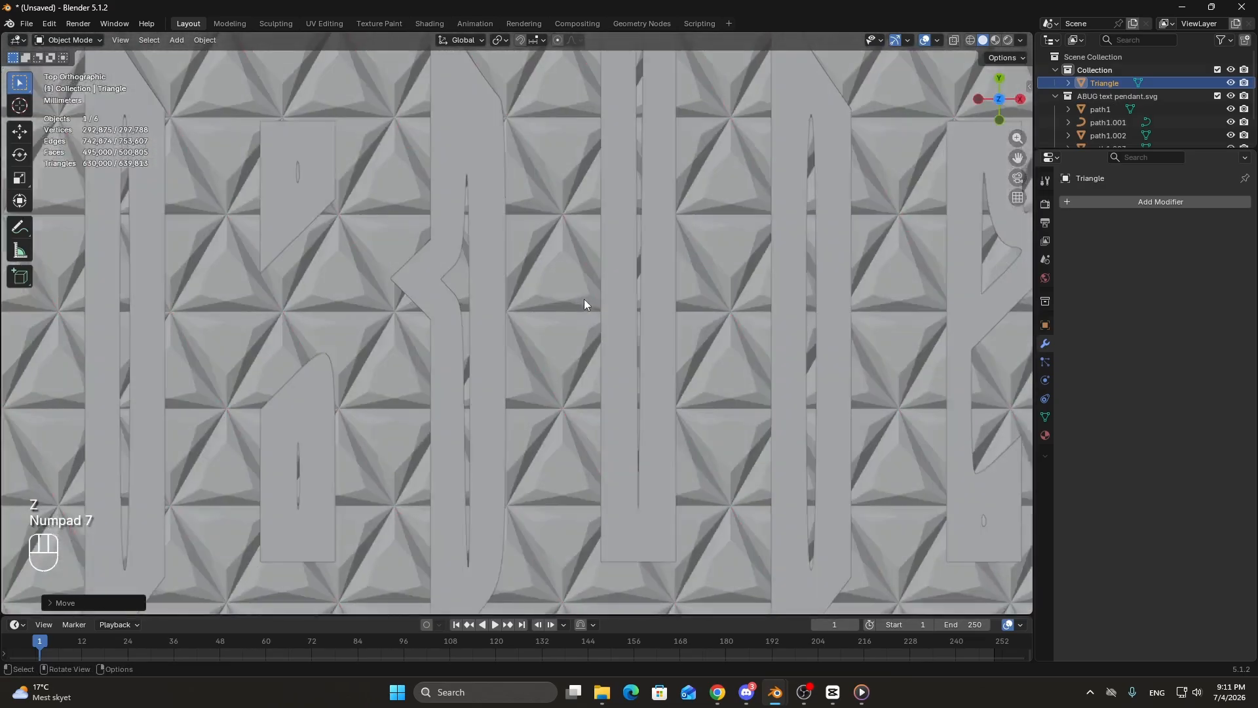
pyautogui.scroll(-5, 583, 299)
pyautogui.press('s')
pyautogui.click(487, 256)
pyautogui.press('g')
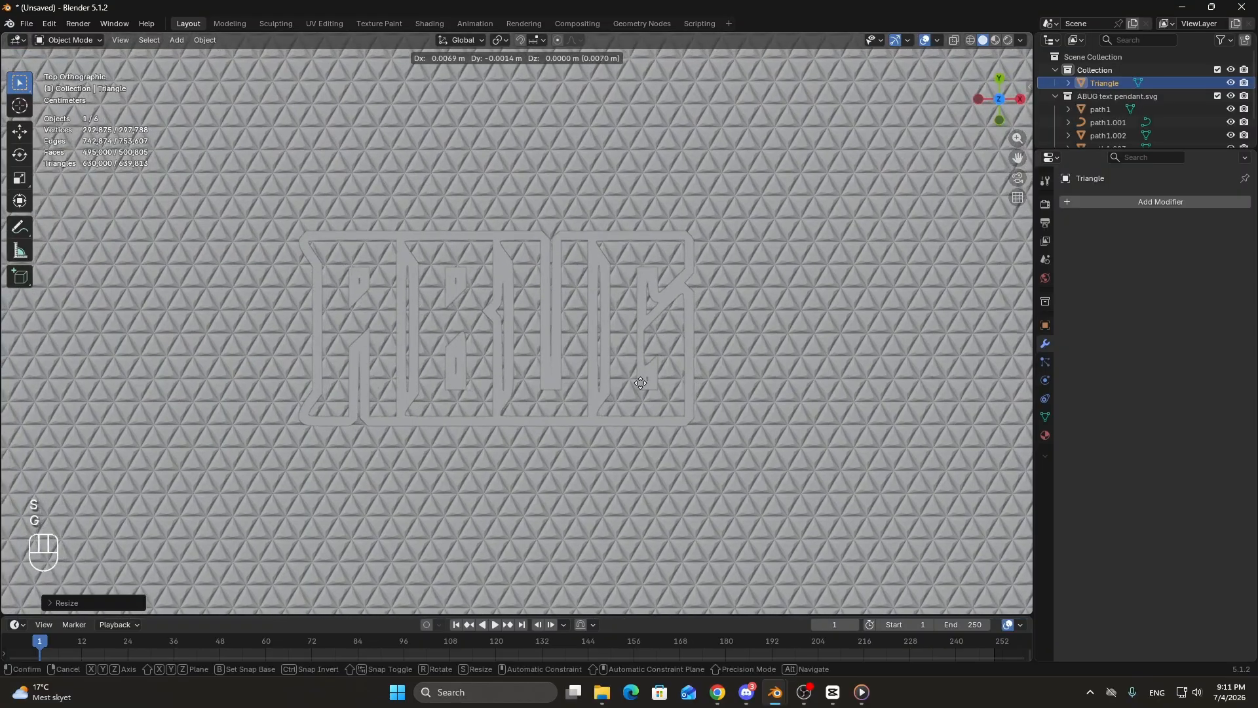
pyautogui.click(641, 386)
pyautogui.press('s')
pyautogui.click(556, 270)
pyautogui.press('g')
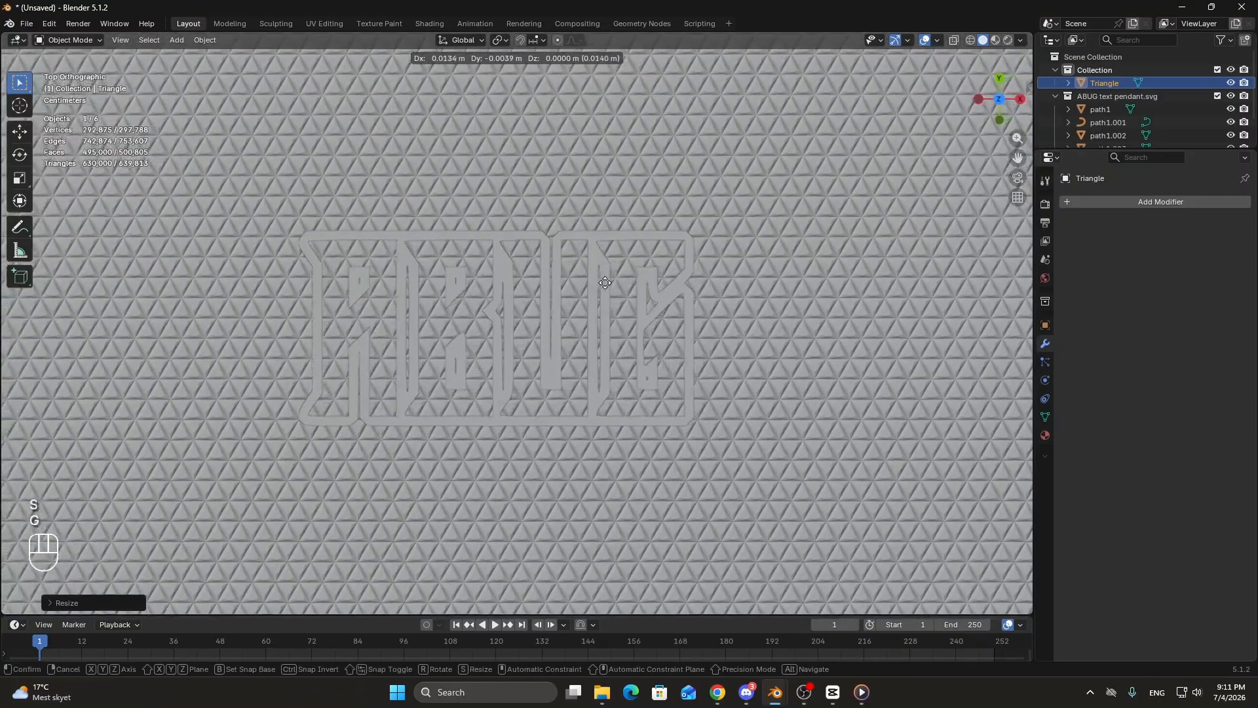
pyautogui.click(595, 310)
# Orbit to a low angle and raise the triangle grid slightly along Z within the lettering frame.
pyautogui.scroll(6, 595, 311)
pyautogui.moveTo(628, 347); pyautogui.dragTo(654, 355, button='middle')
pyautogui.scroll(-6, 654, 355)
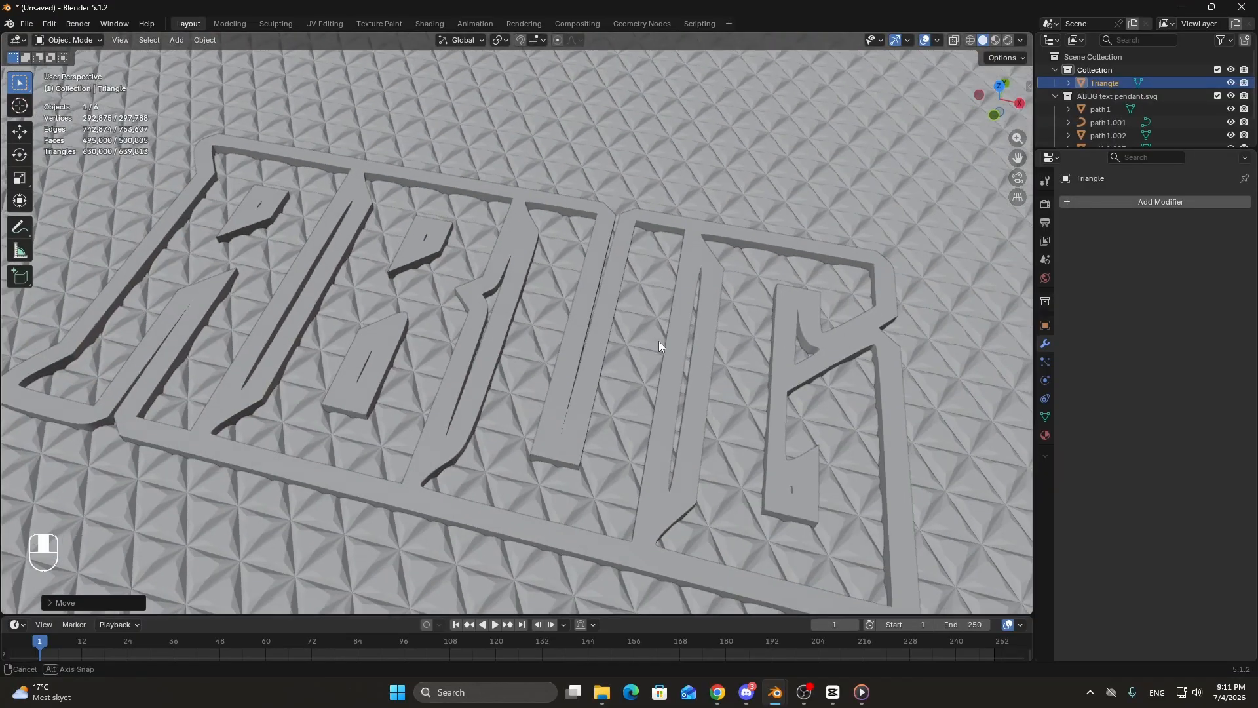
pyautogui.scroll(3, 659, 341)
pyautogui.moveTo(737, 273); pyautogui.dragTo(623, 213, button='middle')
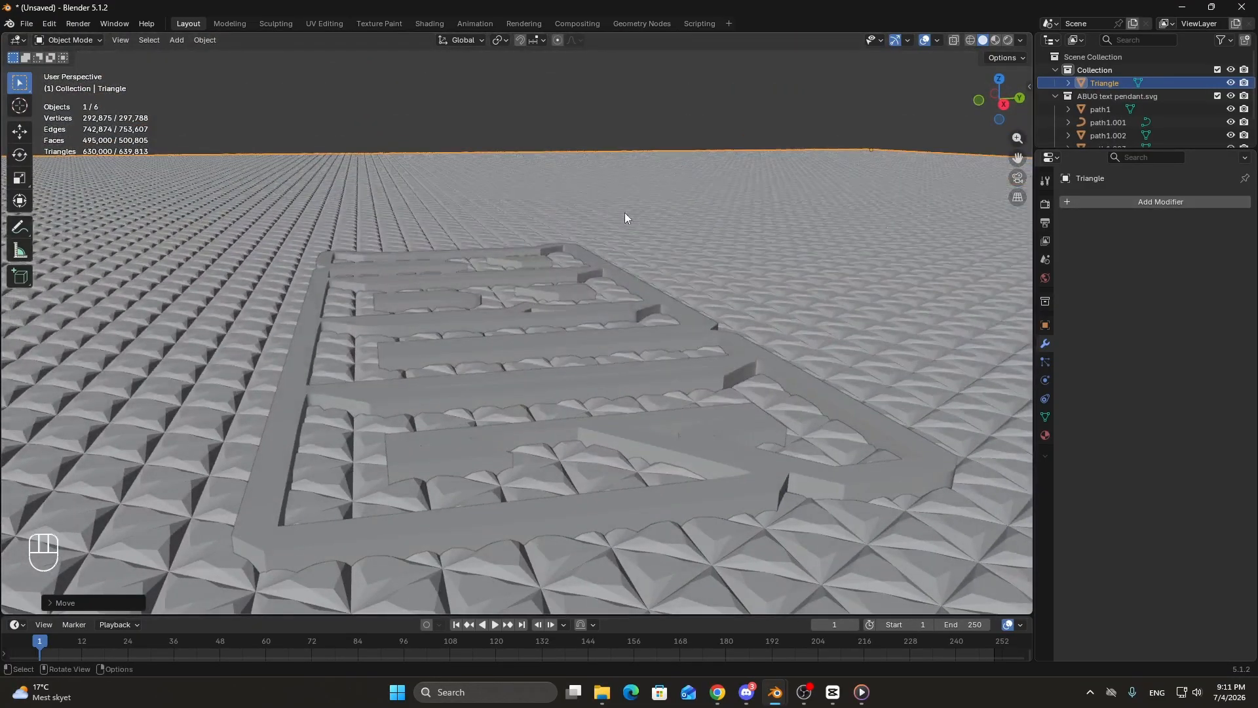
pyautogui.press('g')
pyautogui.press('z')
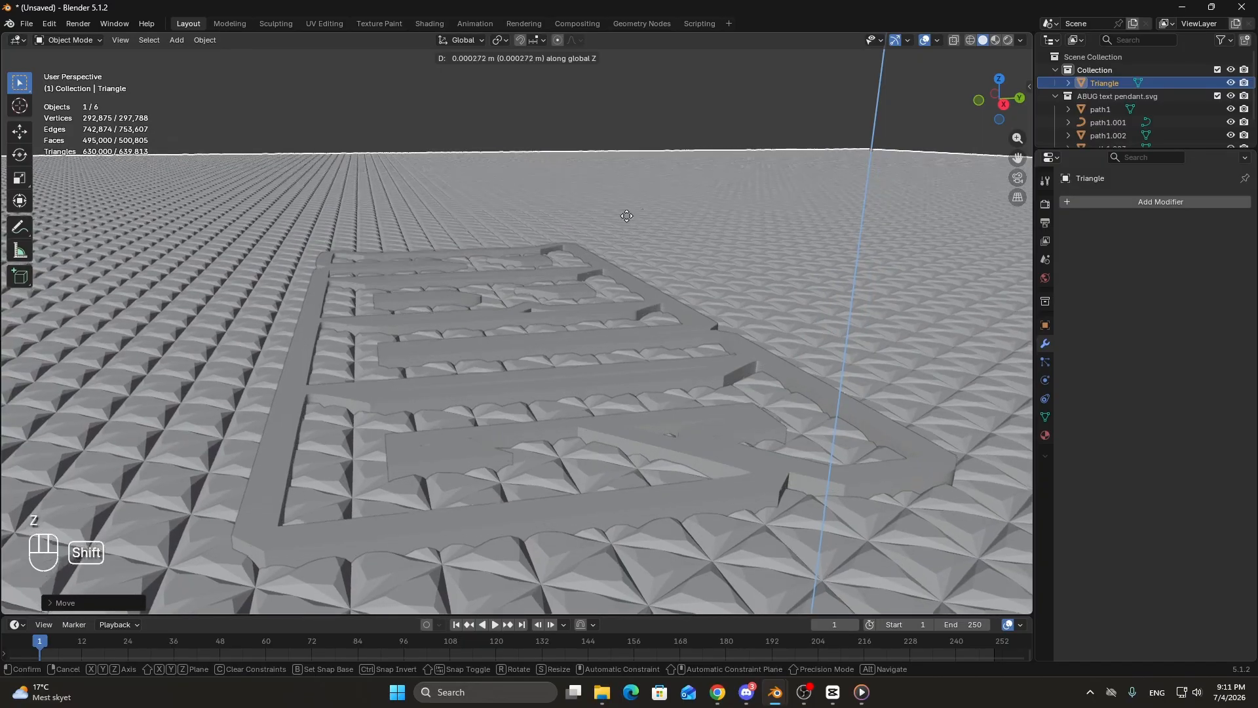
pyautogui.click(628, 220)
# Fine-tune the triangle grid's height along Z so its facets sit recessed inside the lettering frame.
pyautogui.moveTo(628, 220); pyautogui.dragTo(657, 264, button='middle')
pyautogui.press('g')
pyautogui.press('z')
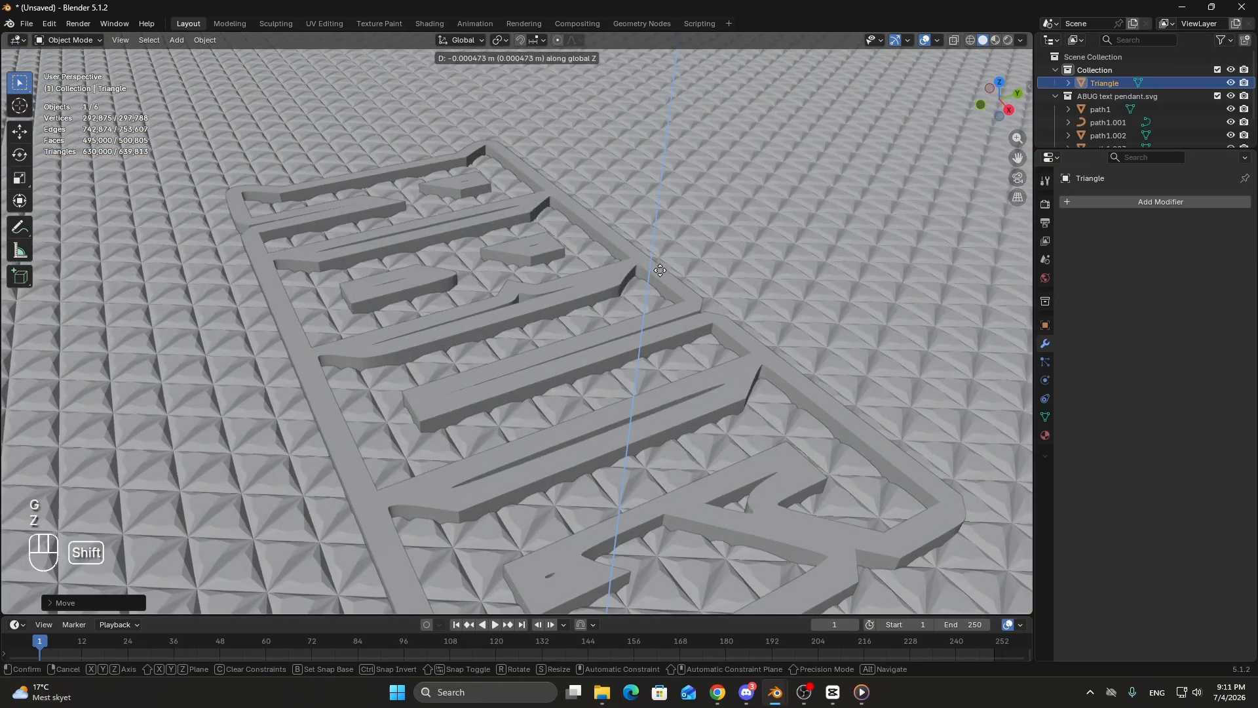
pyautogui.click(670, 298)
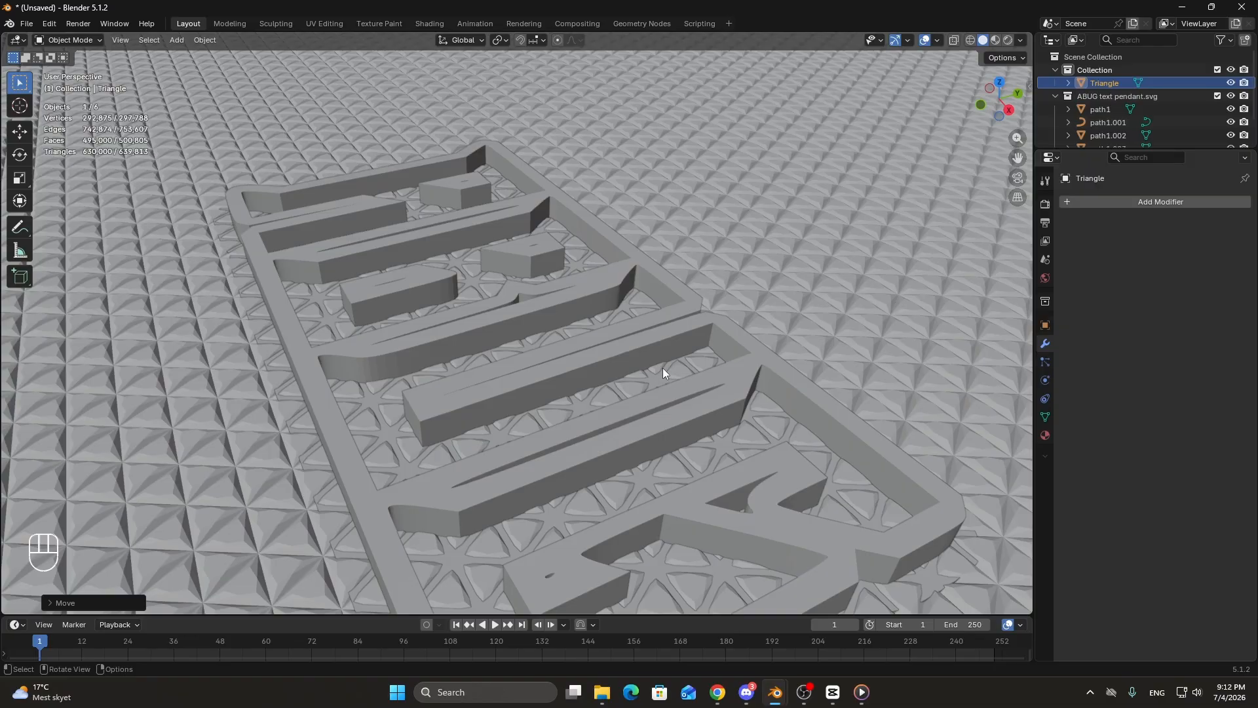
pyautogui.press('g')
pyautogui.press('z')
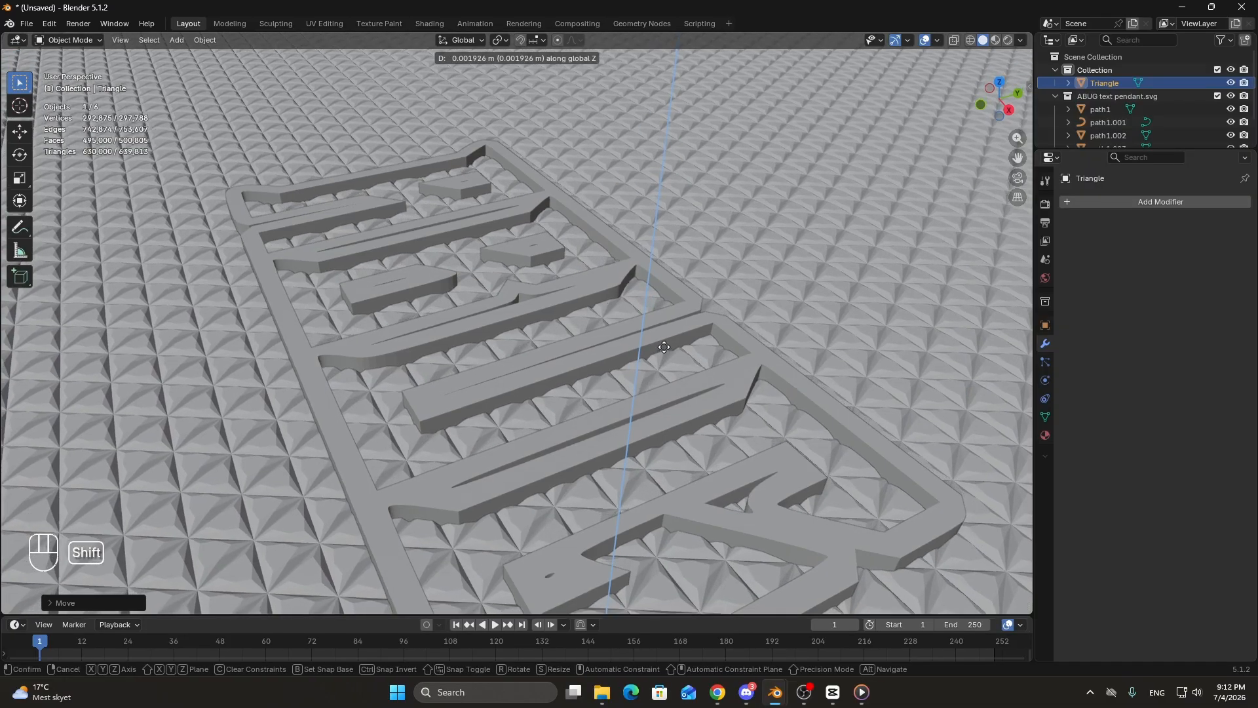
pyautogui.click(654, 357)
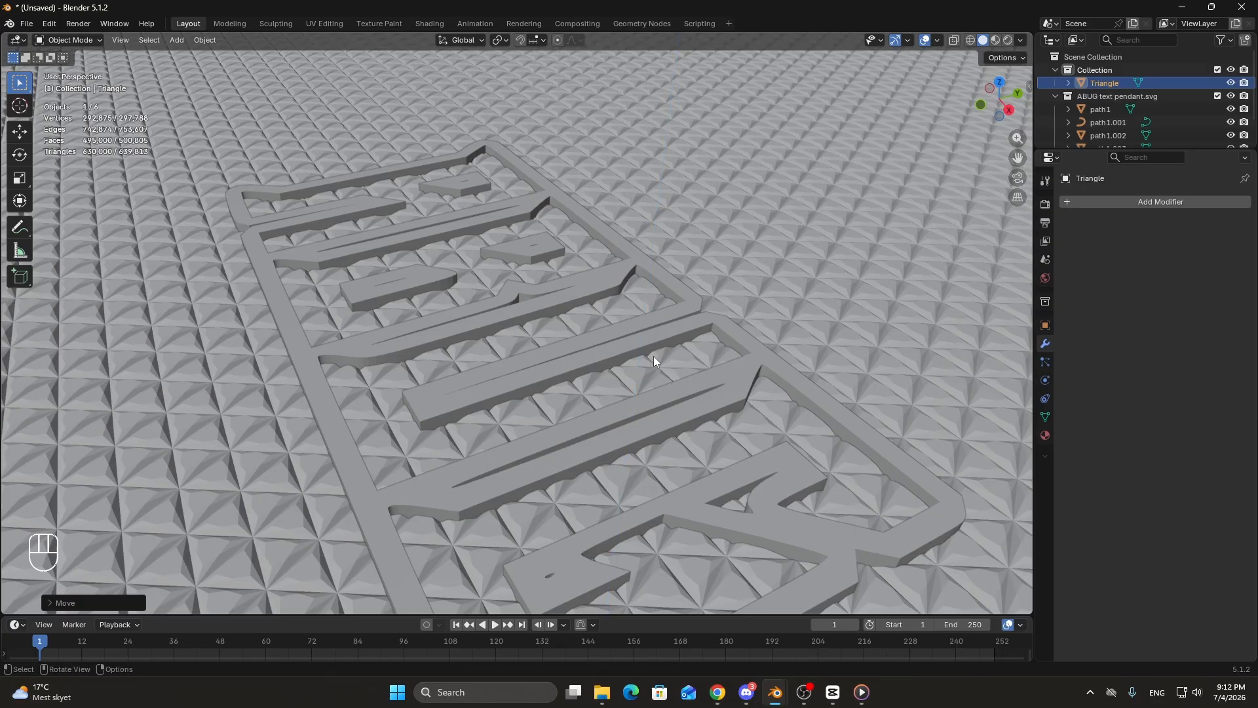
# Add a Boolean Difference modifier to the triangle grid with the Float solver and the lettering frame path1.003 as its object.
pyautogui.moveTo(654, 357); pyautogui.dragTo(730, 384, button='middle')
pyautogui.scroll(3, 730, 384)
pyautogui.click(1158, 202)
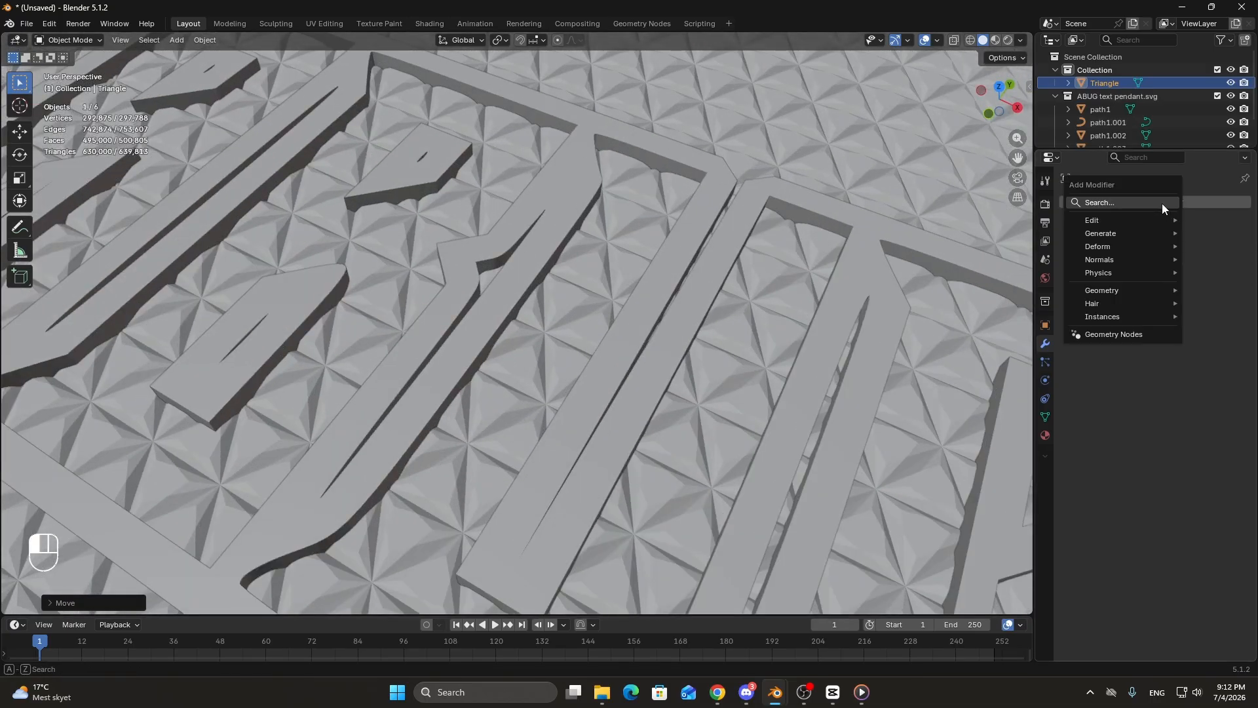
pyautogui.write('boo')
pyautogui.click(1053, 231)
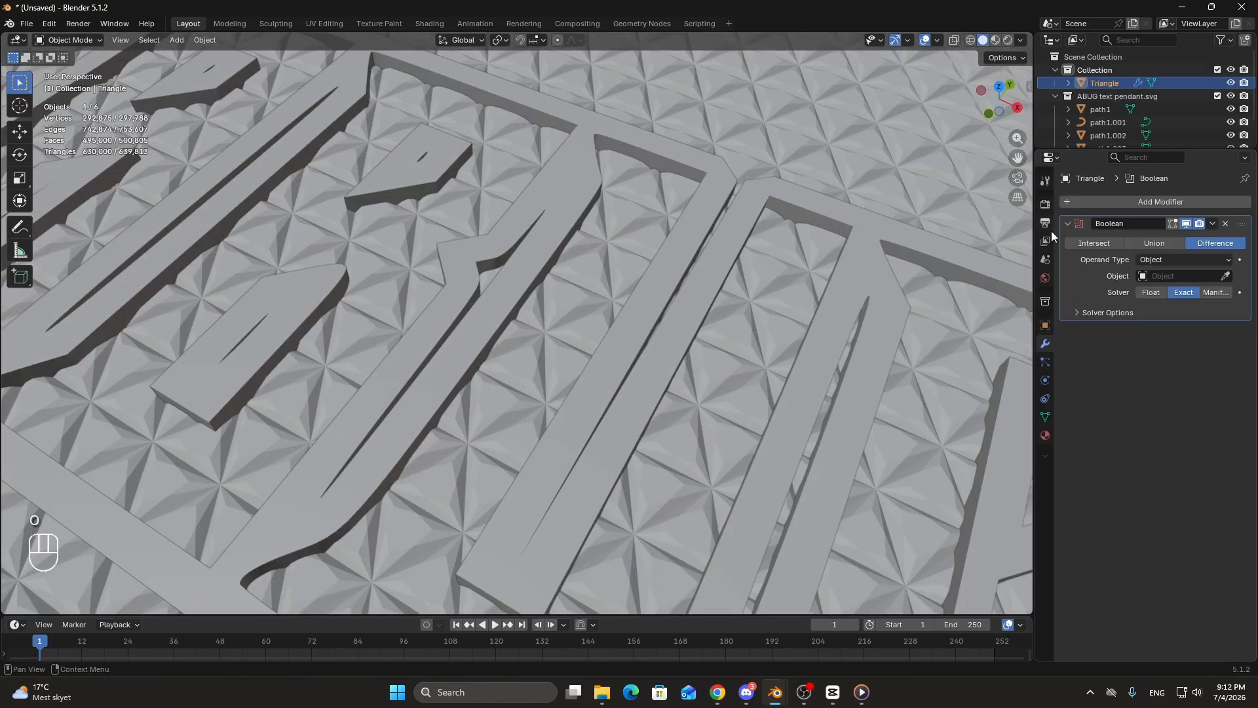
pyautogui.click(1150, 293)
pyautogui.moveTo(631, 401); pyautogui.dragTo(835, 350, button='middle')
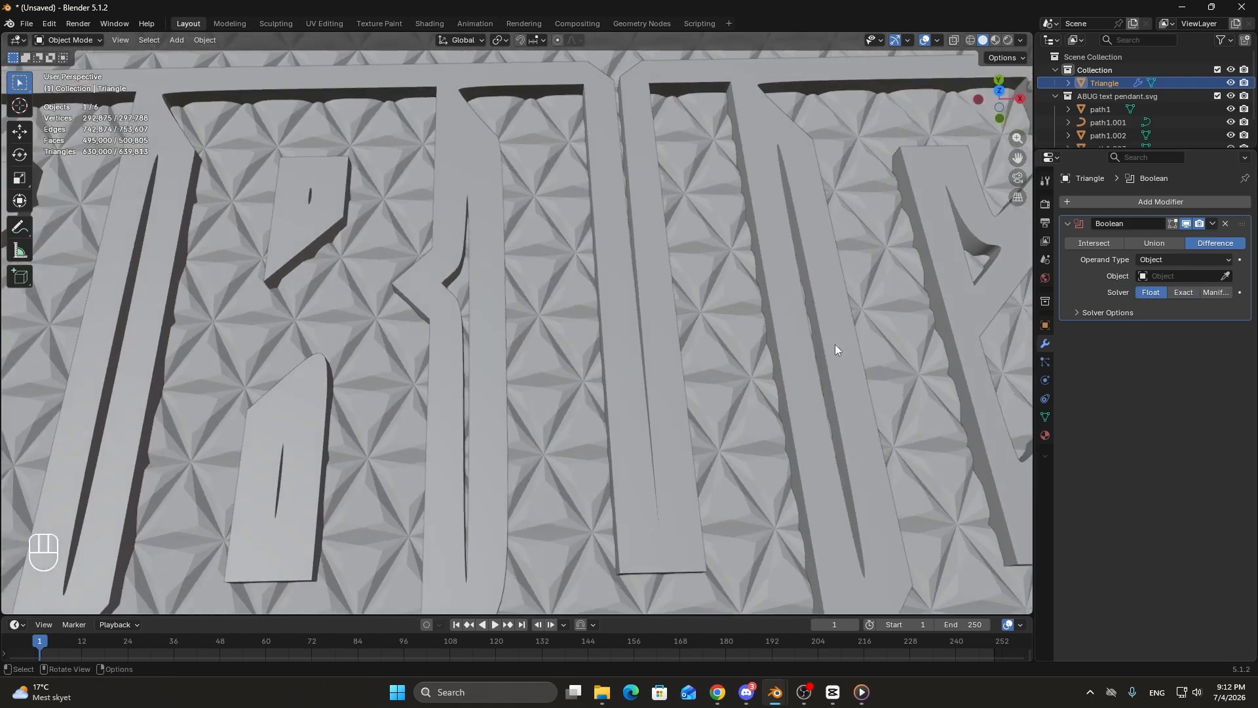
pyautogui.click(657, 257)
pyautogui.scroll(-3, 668, 251)
pyautogui.moveTo(669, 252); pyautogui.dragTo(674, 265, button='middle')
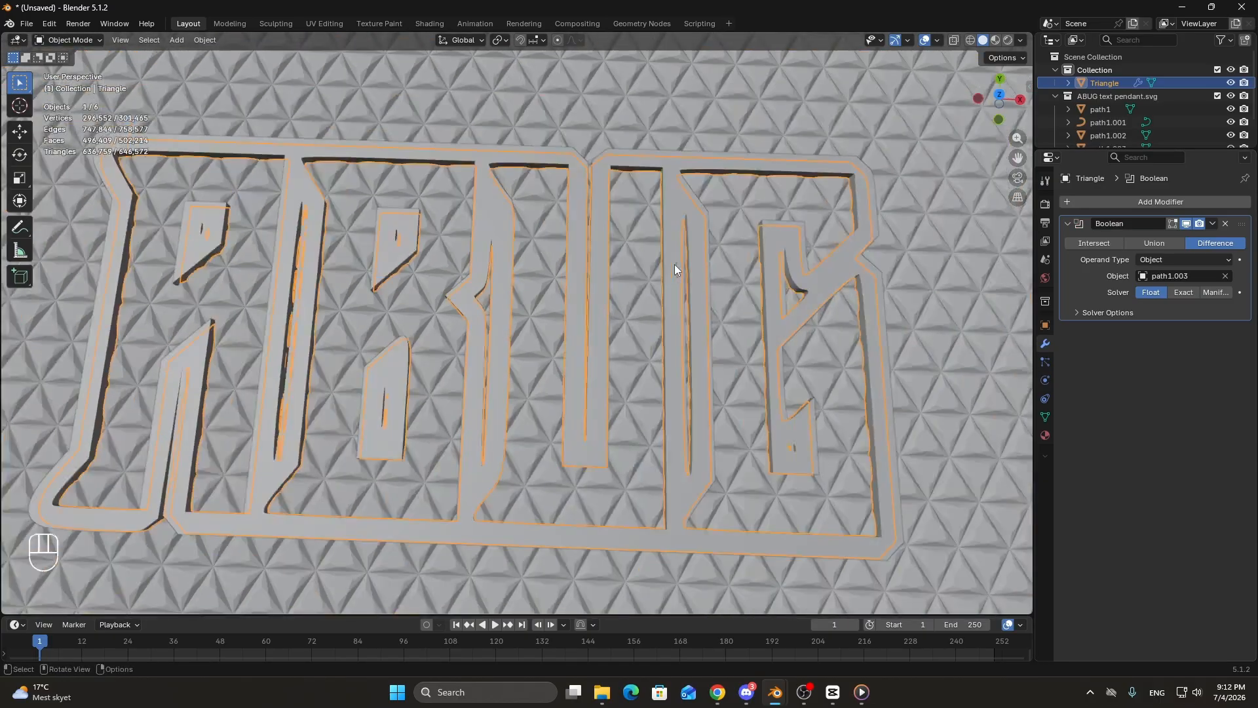
# Temporarily hide the lettering frame to inspect the Boolean cut in the triangle grid, and unhide it.
pyautogui.click(504, 301)
pyautogui.press('h')
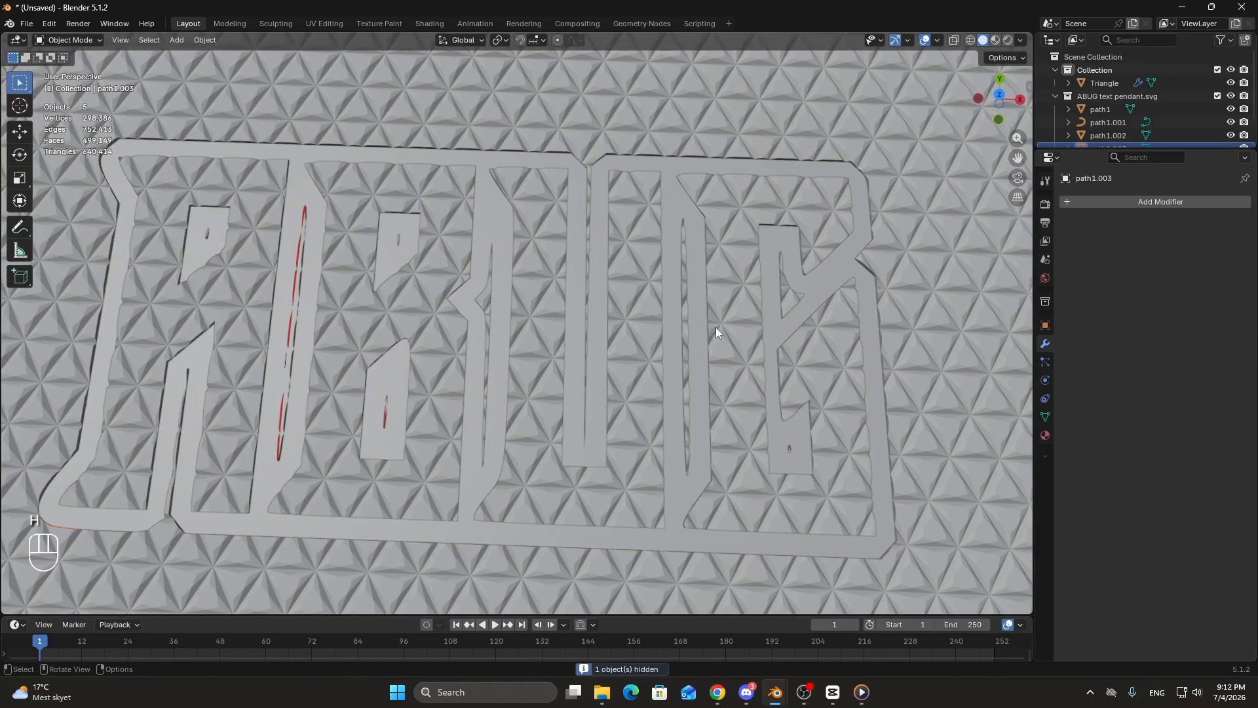
pyautogui.moveTo(716, 328); pyautogui.dragTo(713, 286, button='middle')
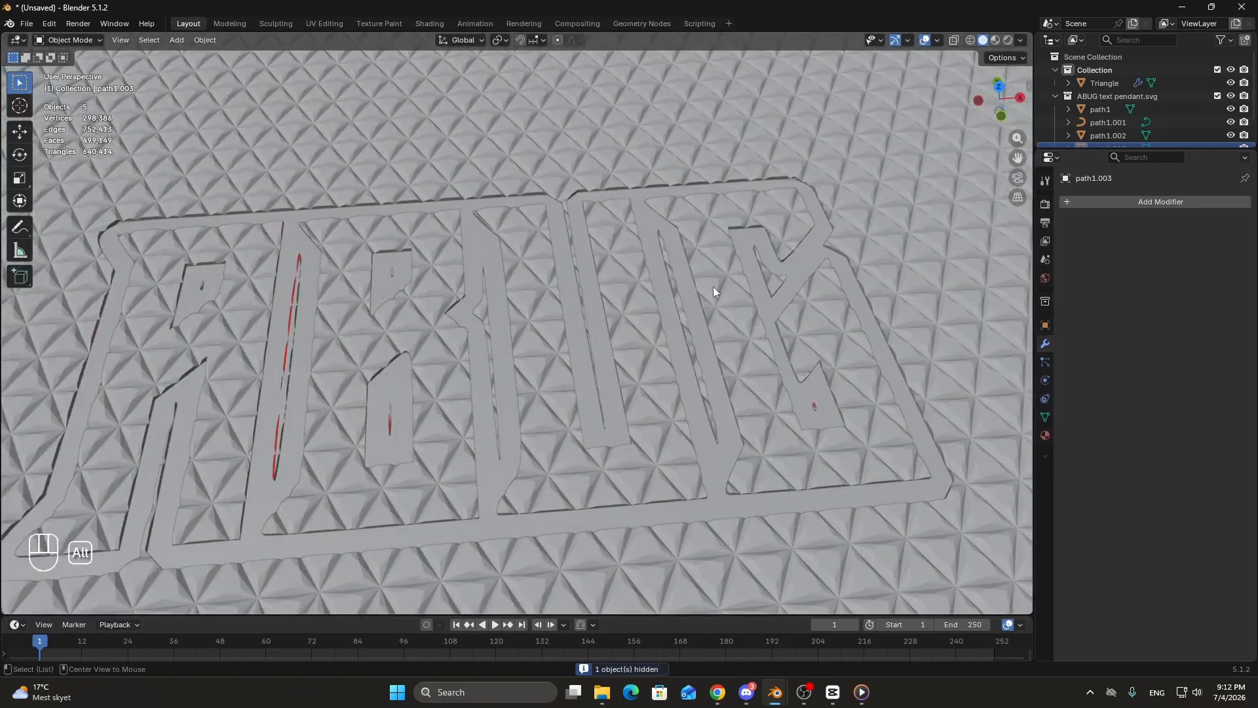
pyautogui.hotkey('alt', 'h')
pyautogui.scroll(2, 619, 258)
# Select the triangle grid and apply its Boolean modifier.
pyautogui.click(538, 301)
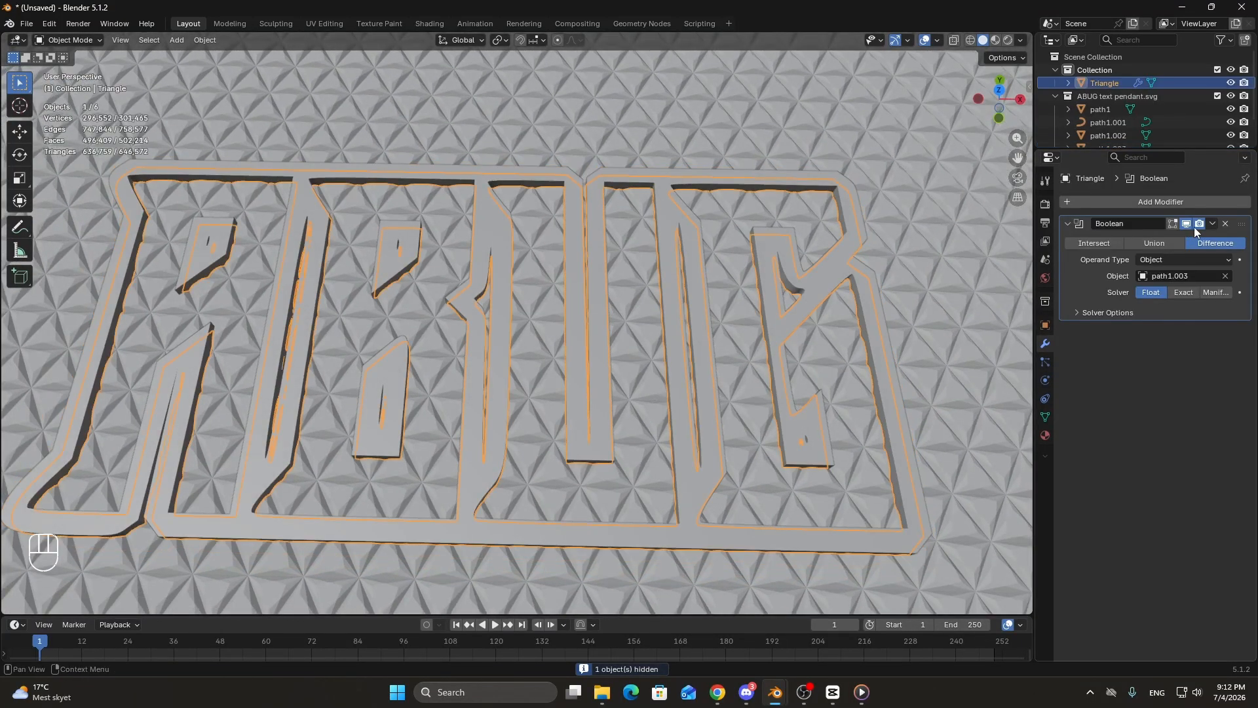
pyautogui.click(1211, 224)
pyautogui.click(1178, 235)
pyautogui.moveTo(754, 213); pyautogui.dragTo(539, 277, button='middle')
pyautogui.scroll(-2, 635, 264)
# Enter Edit Mode on the triangle grid and move one star-centre vertex between the B and U strokes.
pyautogui.press('Tab')
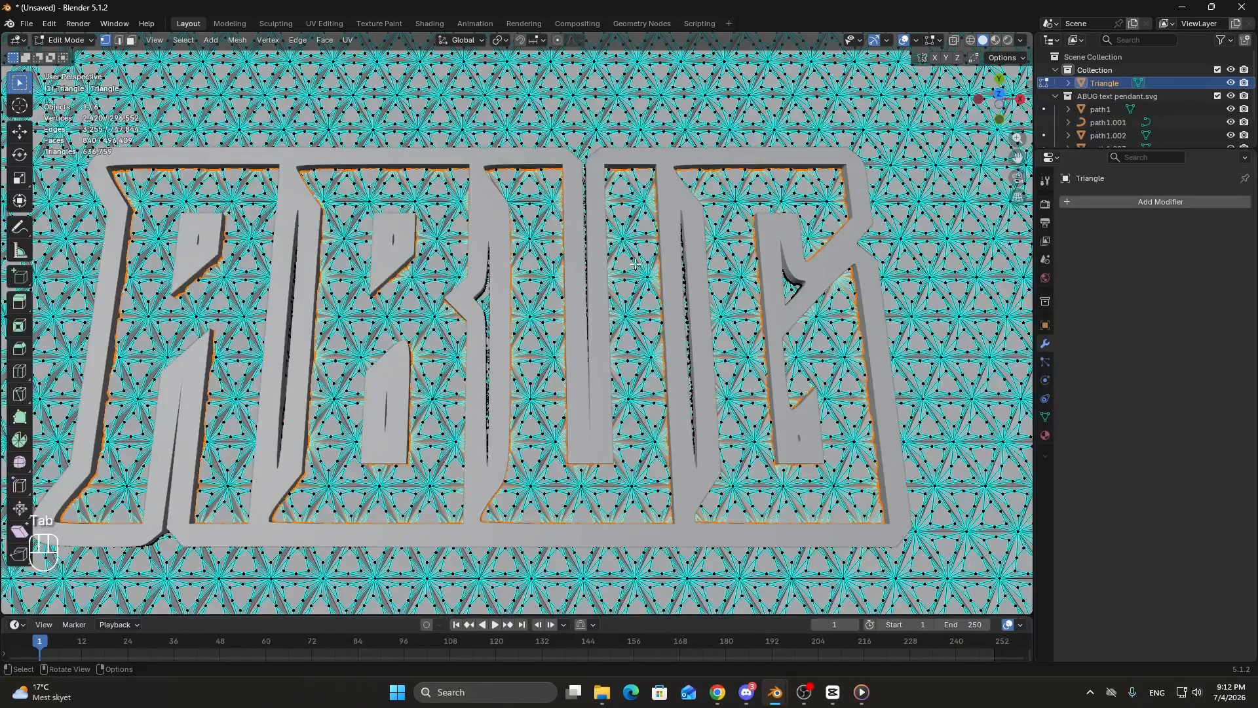
pyautogui.scroll(-3, 564, 383)
pyautogui.scroll(3, 564, 383)
pyautogui.click(558, 376)
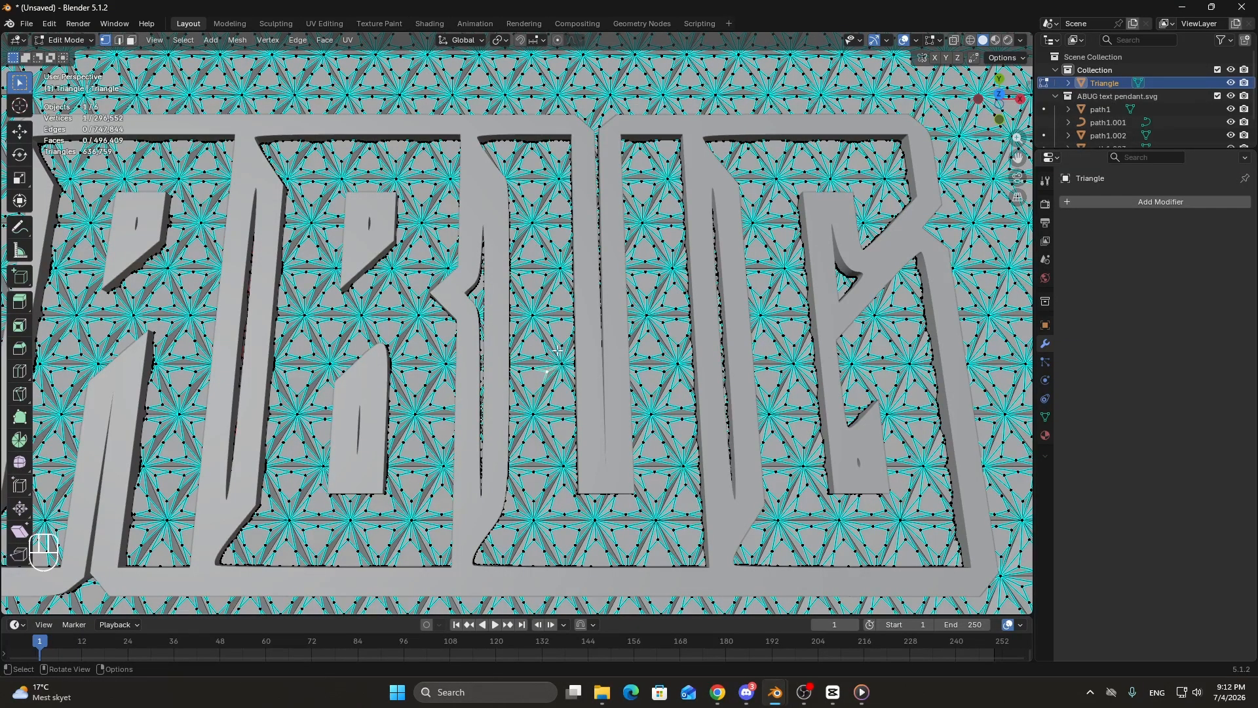
pyautogui.scroll(5, 537, 365)
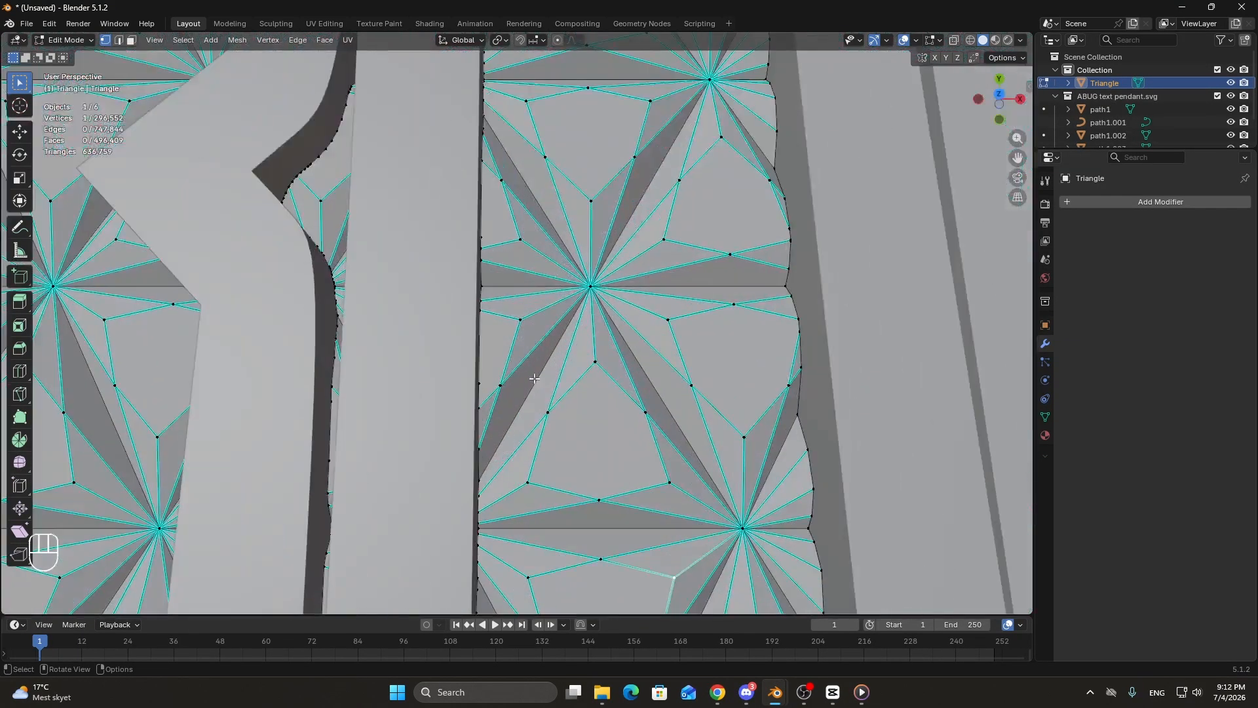
pyautogui.click(595, 286)
pyautogui.press('g')
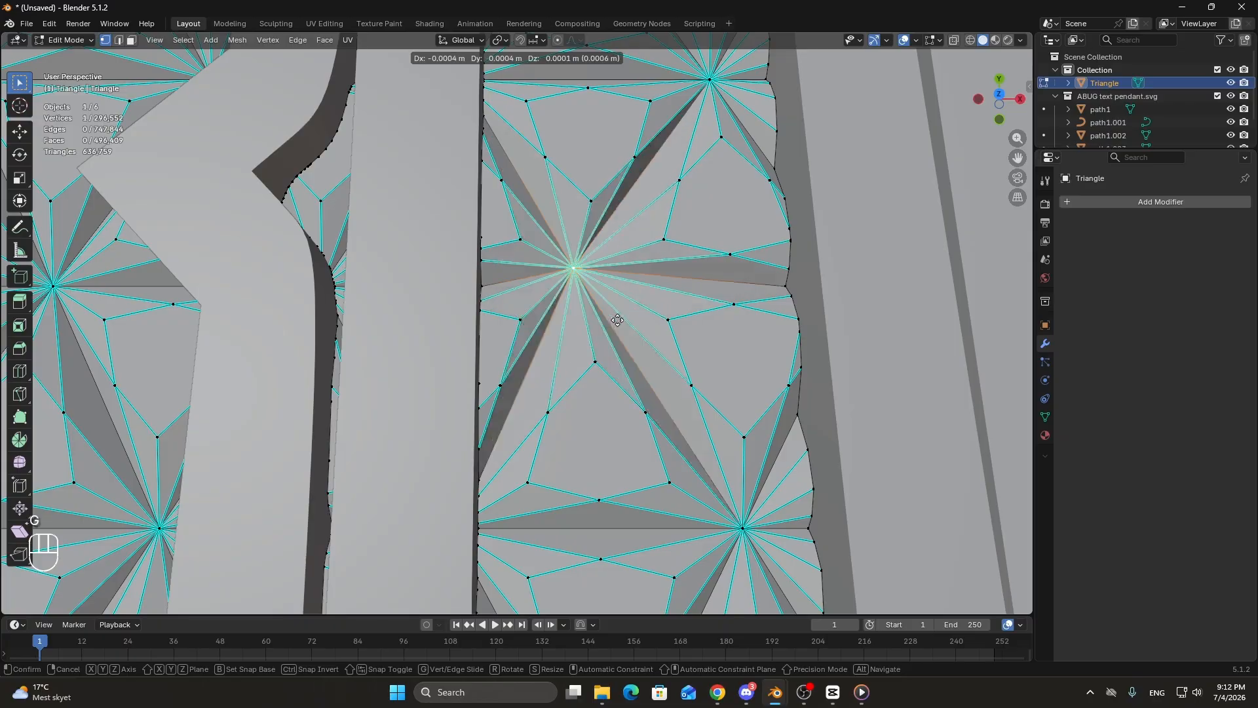
pyautogui.click(614, 313)
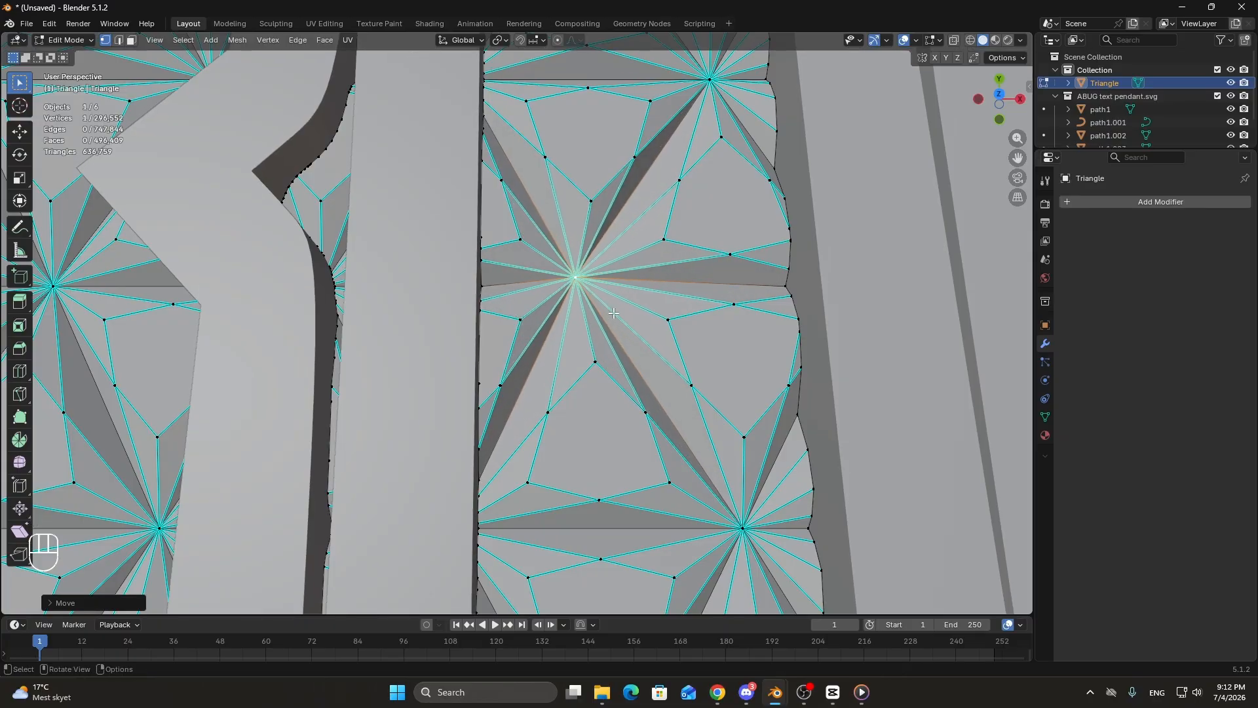
pyautogui.press('g')
pyautogui.press('Escape')
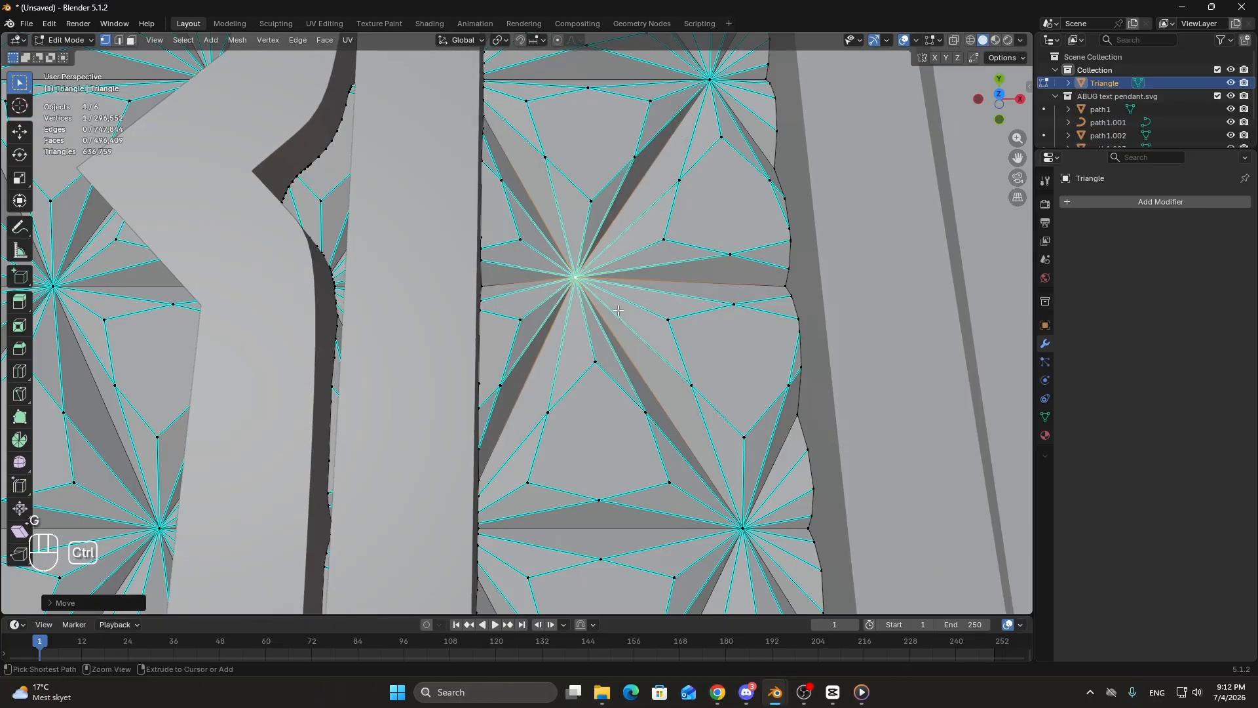
# Undo the last vertex move on the triangle grid, staying in Edit Mode.
pyautogui.hotkey('ctrl', 'z')
pyautogui.scroll(-3, 619, 303)
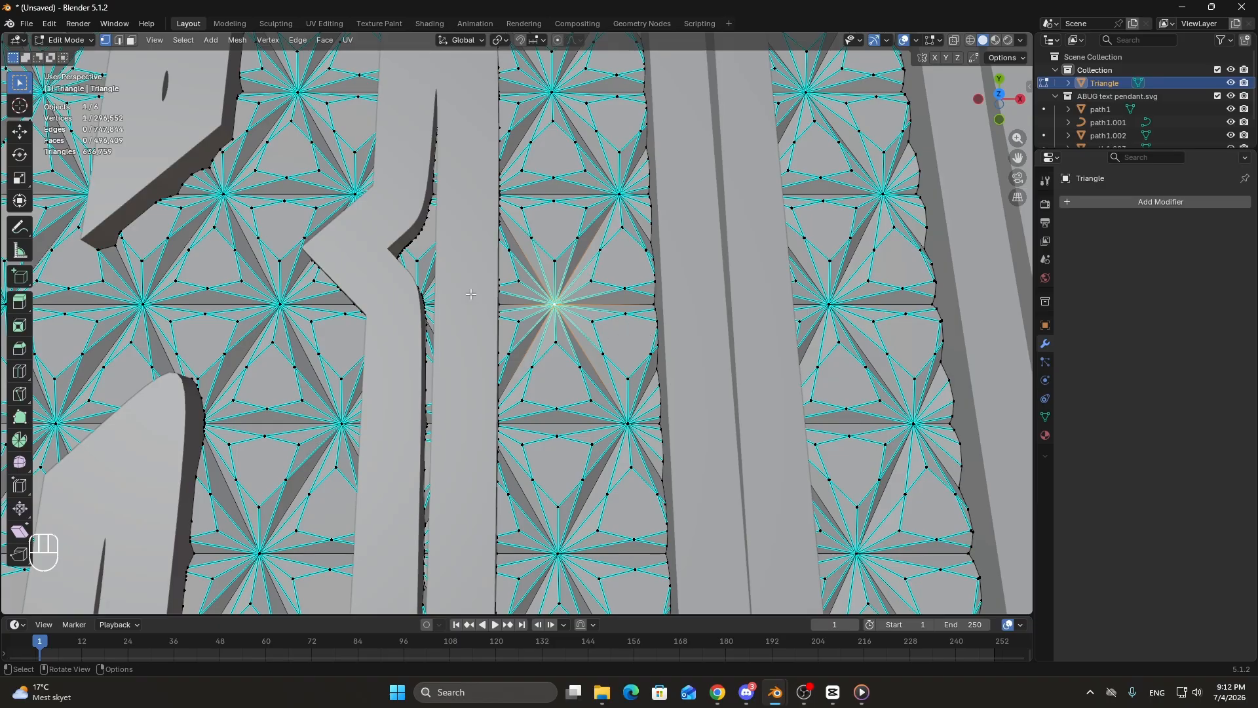
pyautogui.scroll(-5, 471, 295)
pyautogui.press('Tab')
pyautogui.press('Tab')
# Select all linked triangle-grid islands that lie inside the A, B, U and G letter shapes.
pyautogui.scroll(2, 555, 364)
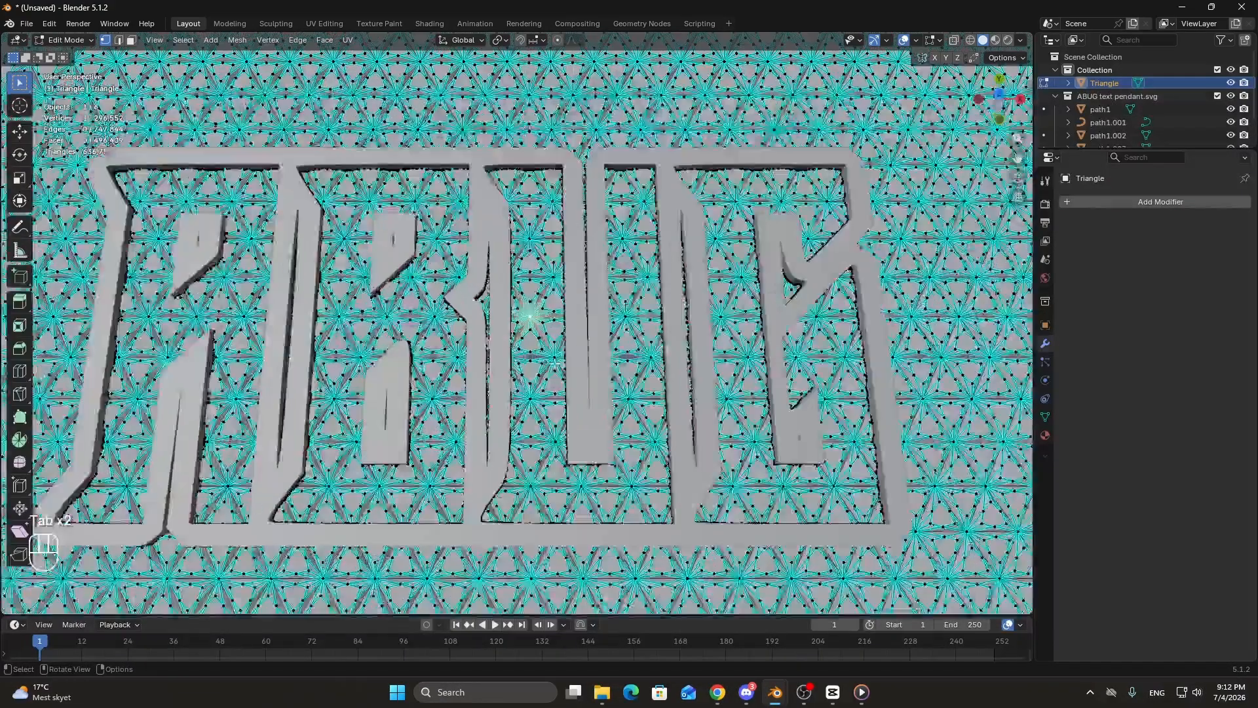
pyautogui.press('l')
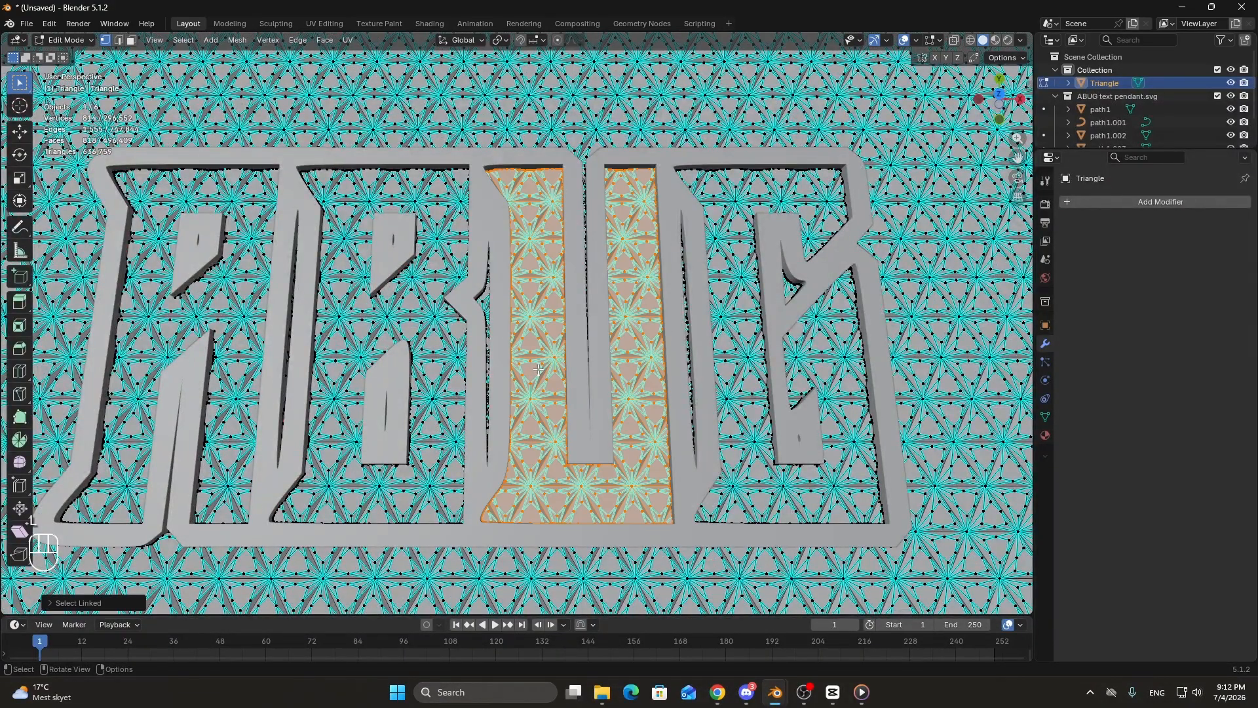
pyautogui.scroll(-1, 538, 370)
pyautogui.press('l')
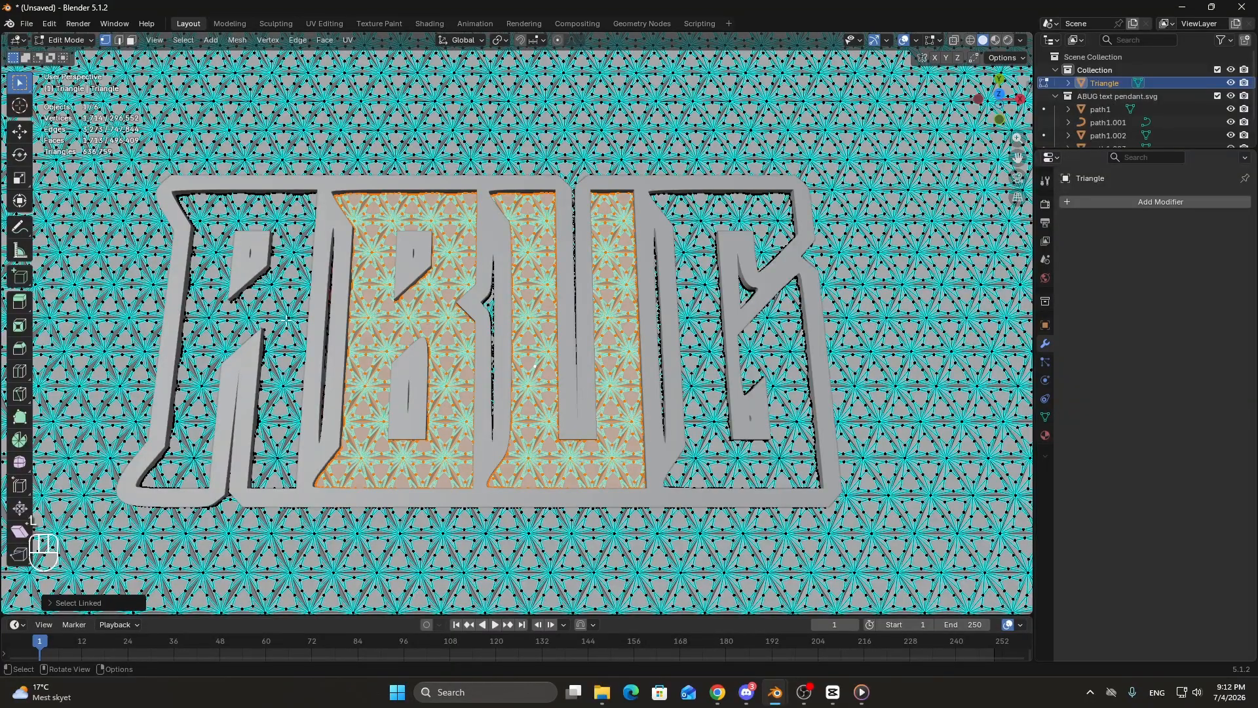
pyautogui.press('l')
pyautogui.press('l')
pyautogui.moveTo(629, 371); pyautogui.dragTo(630, 341, button='middle')
pyautogui.scroll(-6, 458, 324)
pyautogui.moveTo(467, 313); pyautogui.dragTo(458, 324, button='middle')
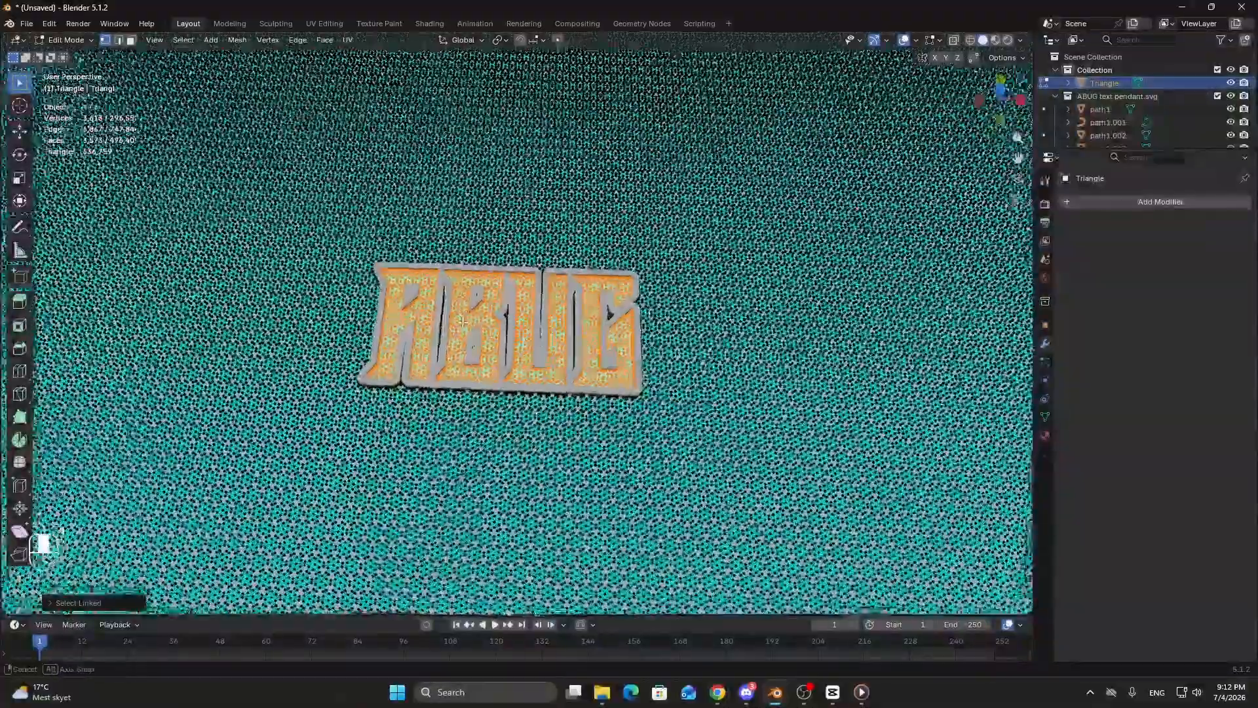
pyautogui.scroll(12, 457, 325)
pyautogui.scroll(-10, 457, 324)
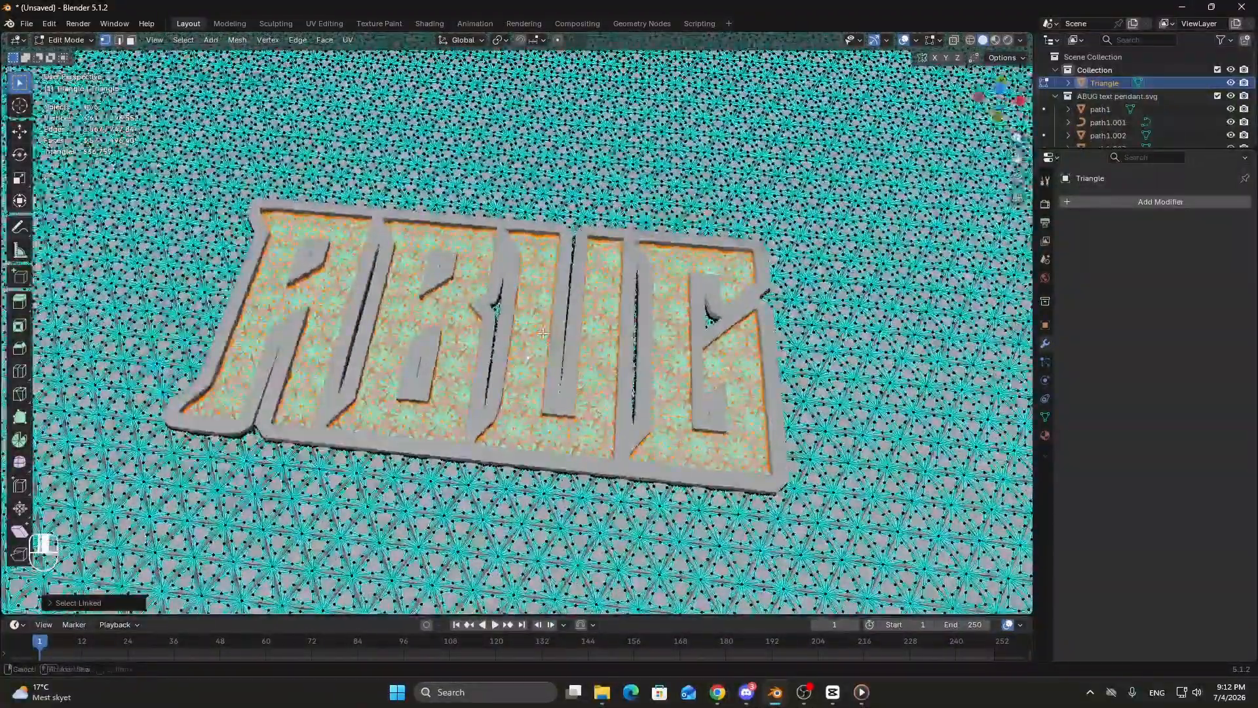
# Separate the selected letter infill into its own object and return to Object Mode.
pyautogui.press('p')
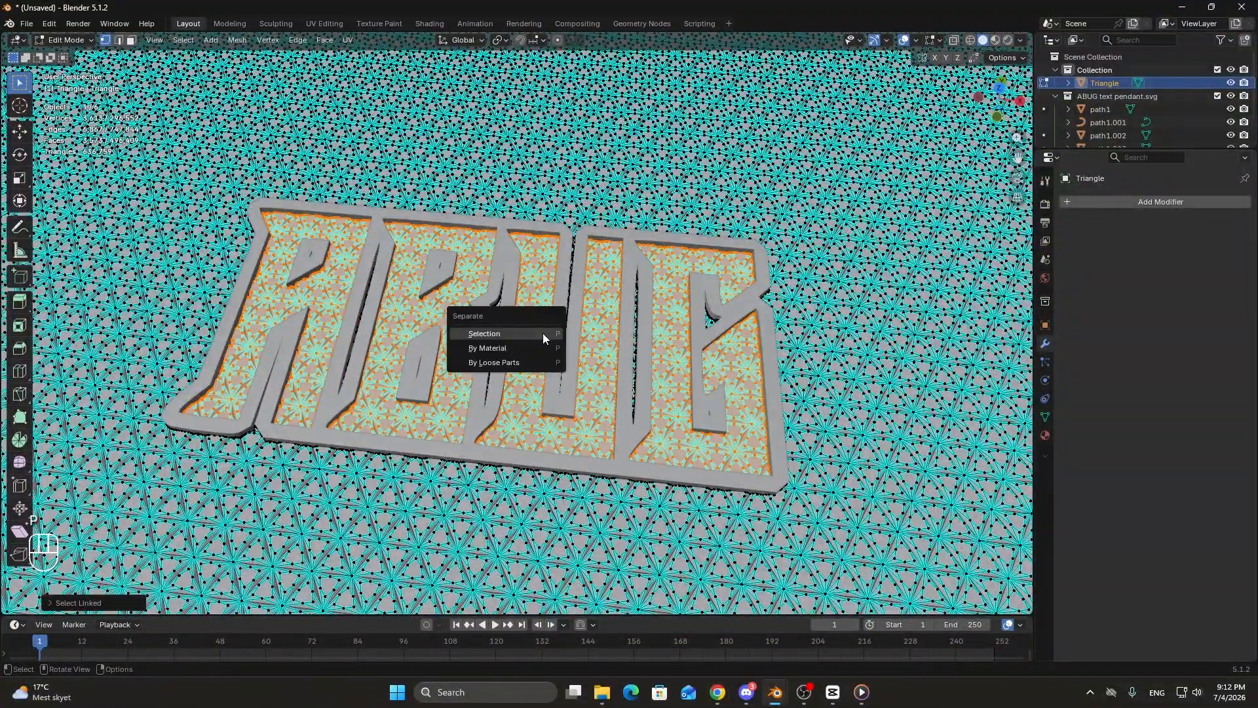
pyautogui.click(542, 333)
pyautogui.press('Tab')
# Delete the remaining outer triangle grid, keeping only the infill inside the letters.
pyautogui.scroll(-5, 821, 302)
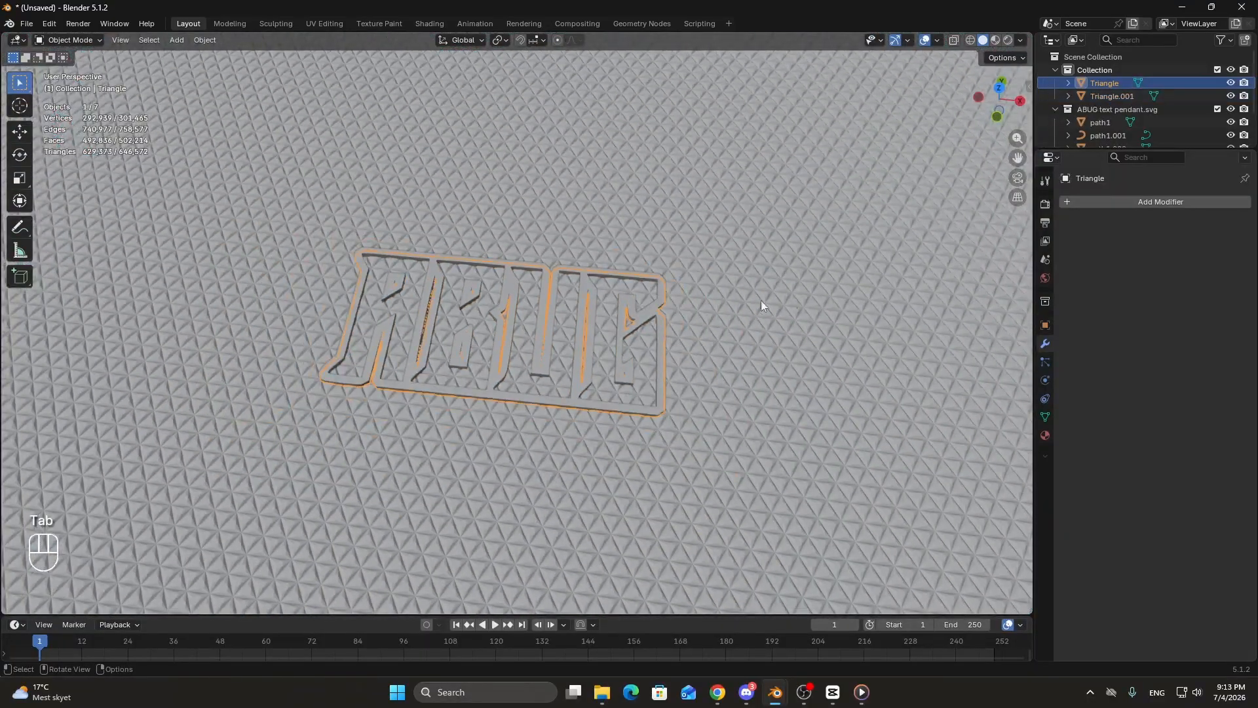
pyautogui.press('x')
pyautogui.click(686, 303)
pyautogui.moveTo(687, 303); pyautogui.dragTo(653, 325, button='middle')
pyautogui.scroll(5, 590, 325)
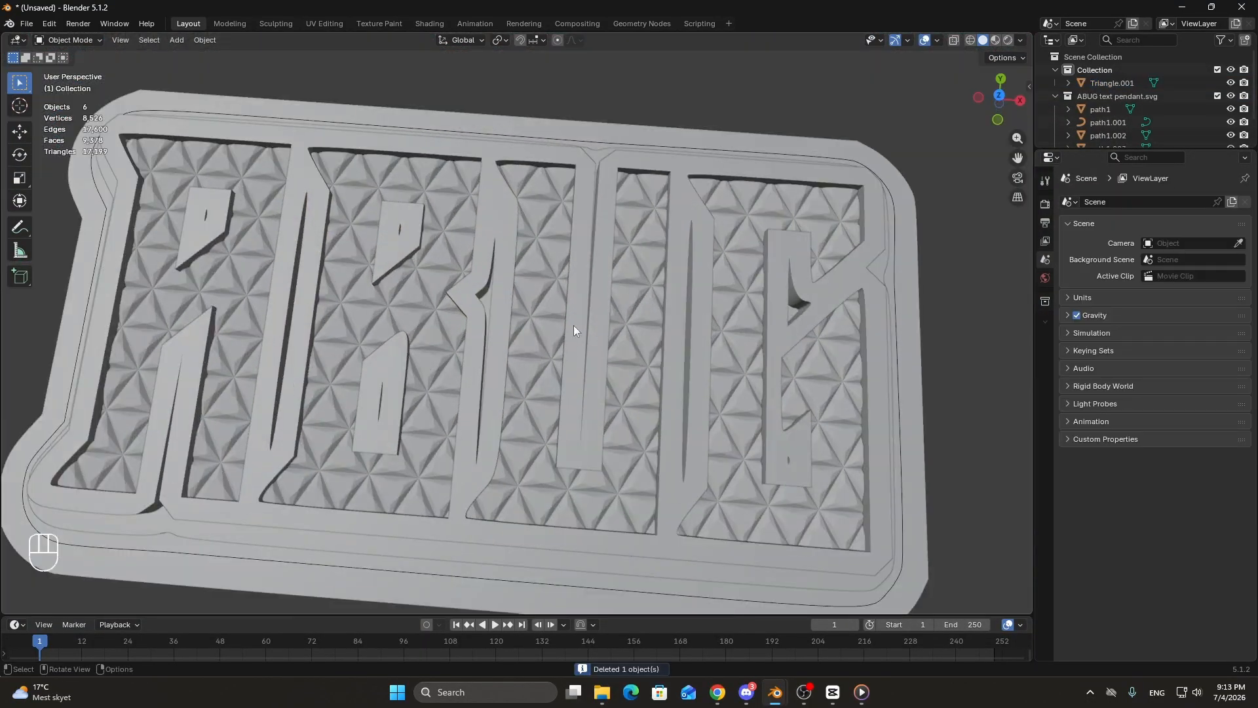
# Select the triangle infill, view it in Material Preview shading, and remove its Material.001 slot.
pyautogui.click(572, 325)
pyautogui.moveTo(572, 325); pyautogui.dragTo(642, 297, button='middle')
pyautogui.scroll(5, 556, 320)
pyautogui.scroll(-5, 519, 327)
pyautogui.scroll(2, 642, 294)
pyautogui.scroll(-4, 643, 299)
pyautogui.scroll(4, 679, 335)
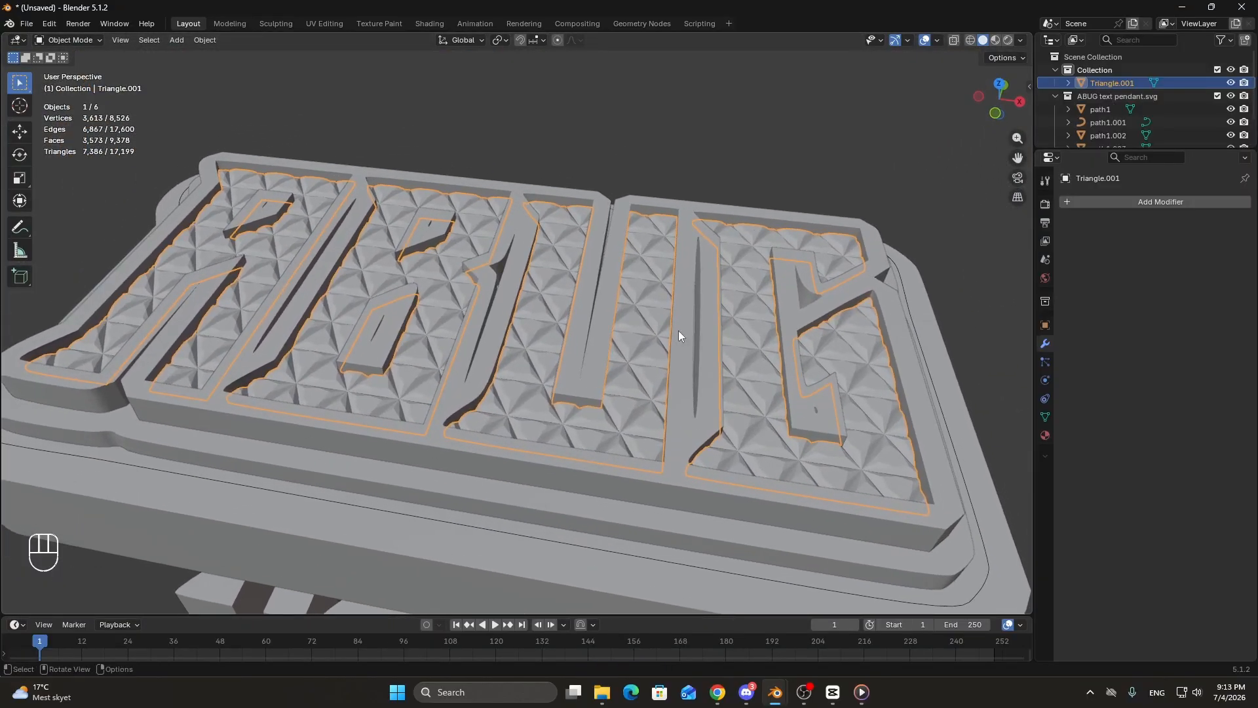
pyautogui.click(1045, 435)
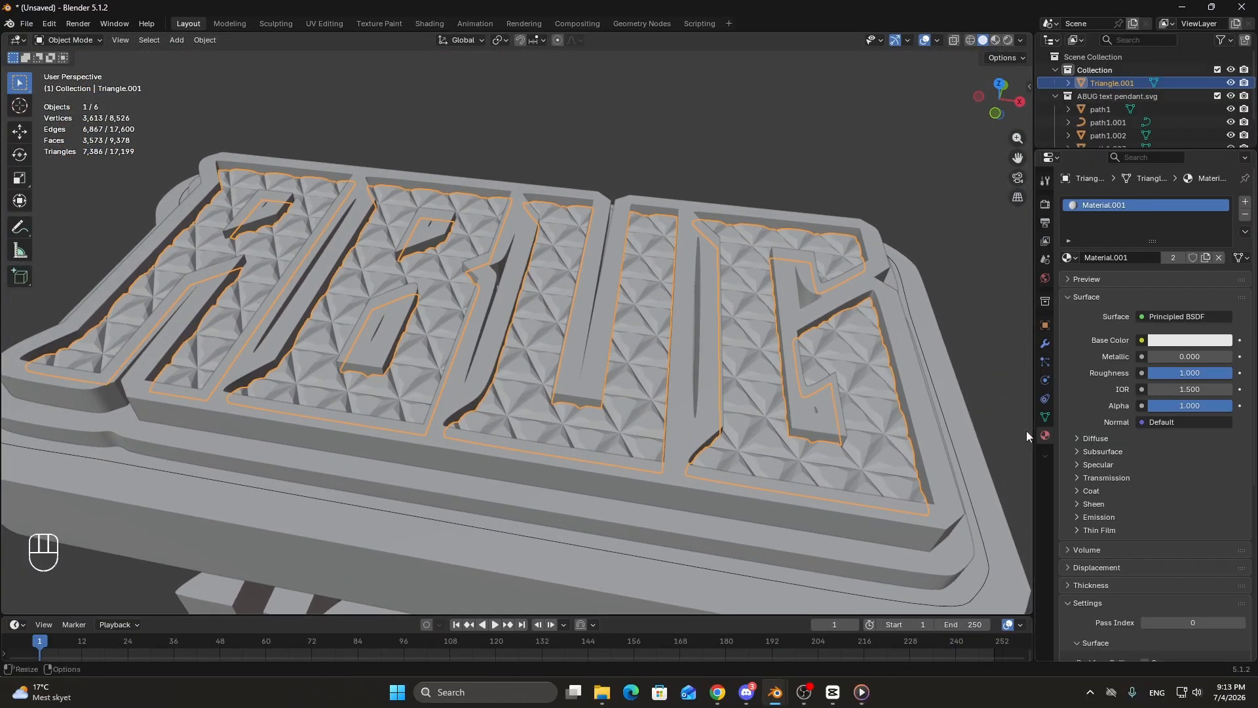
pyautogui.click(995, 40)
pyautogui.moveTo(662, 205); pyautogui.dragTo(795, 253, button='middle')
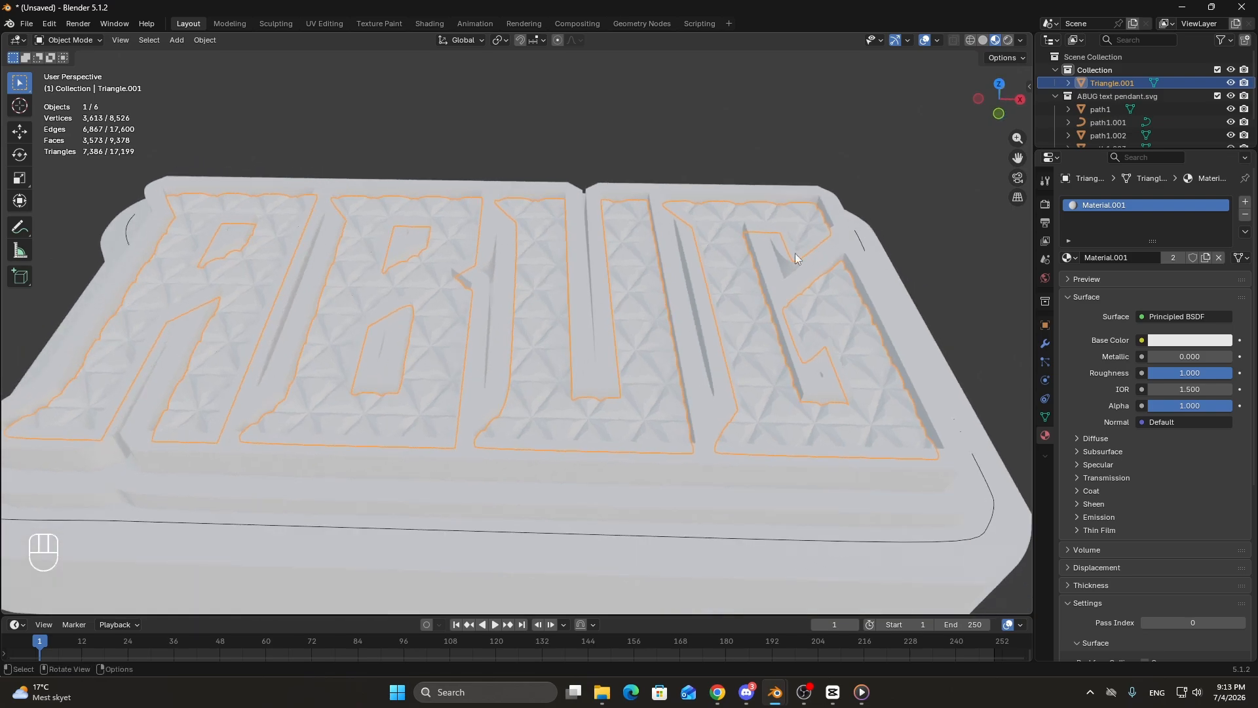
pyautogui.click(1246, 217)
pyautogui.scroll(5, 794, 300)
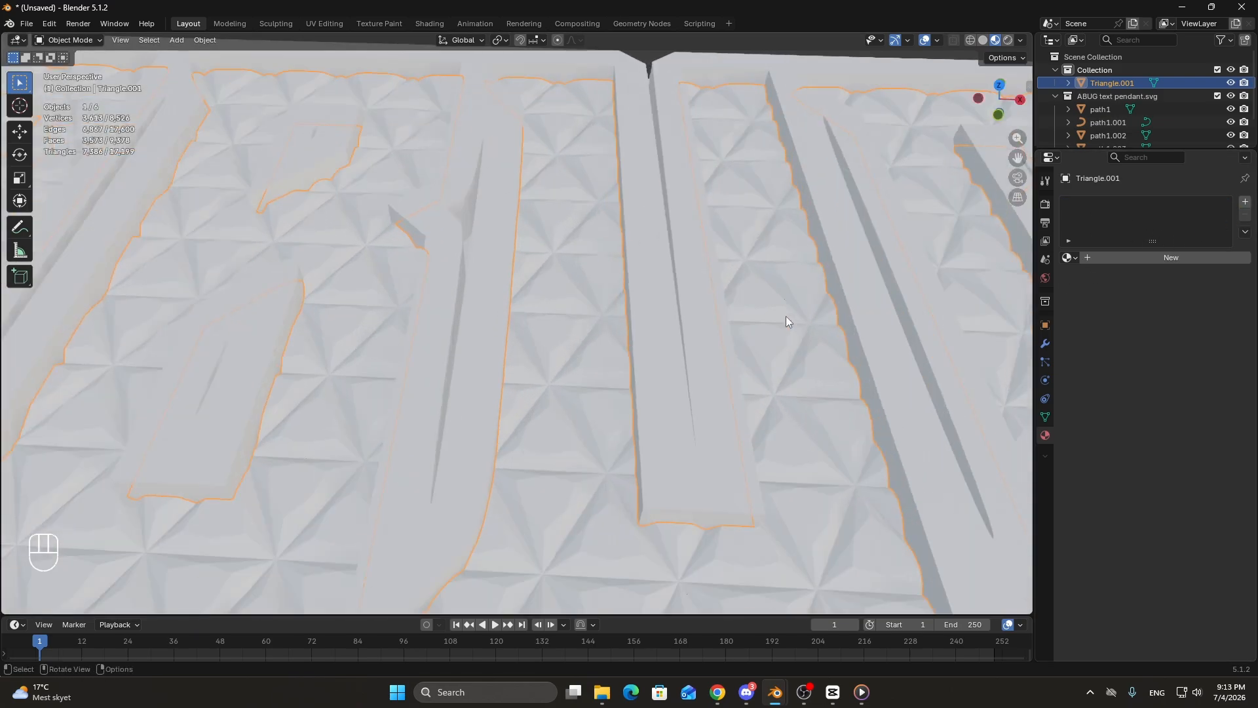
# Create a new material named AIO on the triangle infill and set its Base Color to an Image Texture.
pyautogui.click(1097, 258)
pyautogui.click(1098, 257)
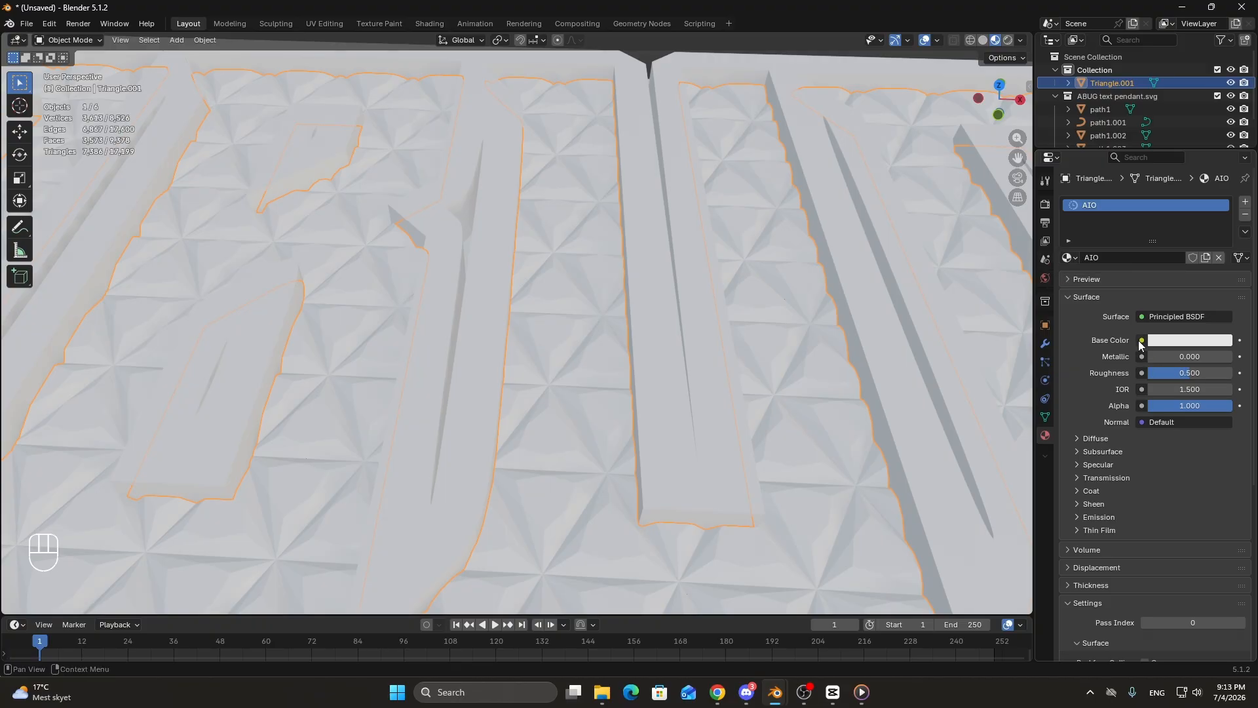
pyautogui.click(1140, 340)
pyautogui.click(901, 428)
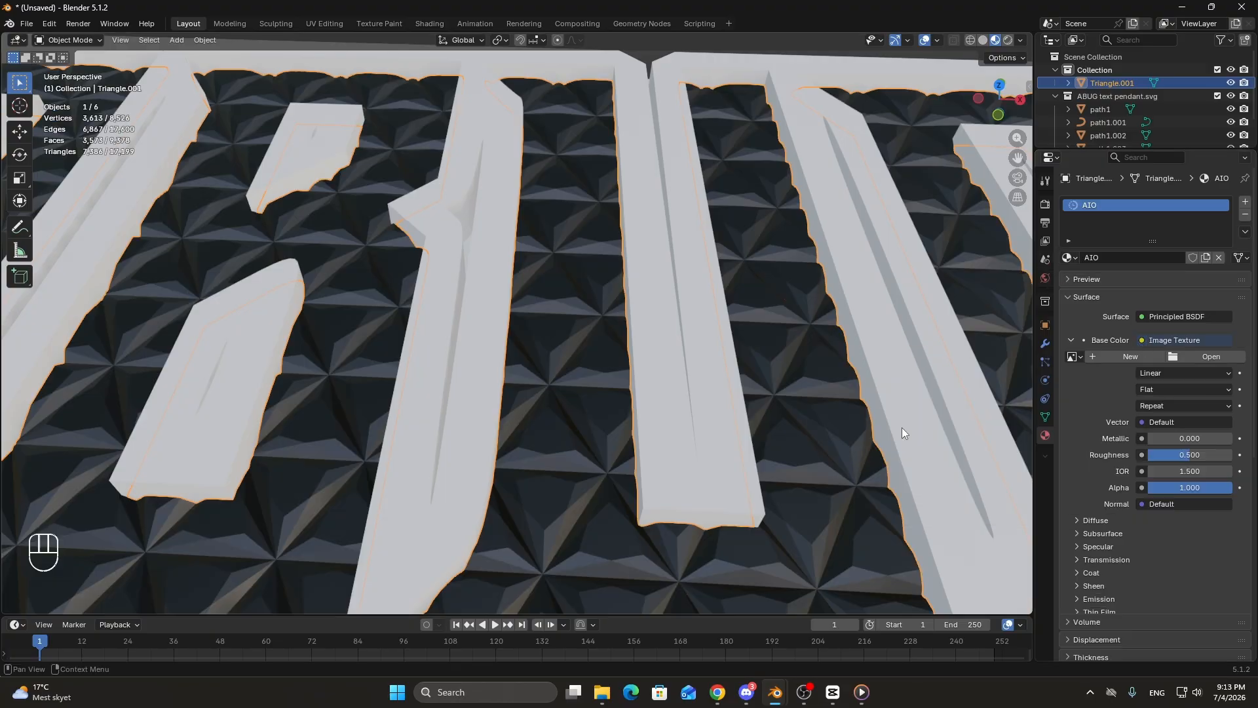
# Start opening an image for the Base Color and browse to the Desktop folder Tutorials\CHAIN MODEL. EP 1.
pyautogui.click(1219, 357)
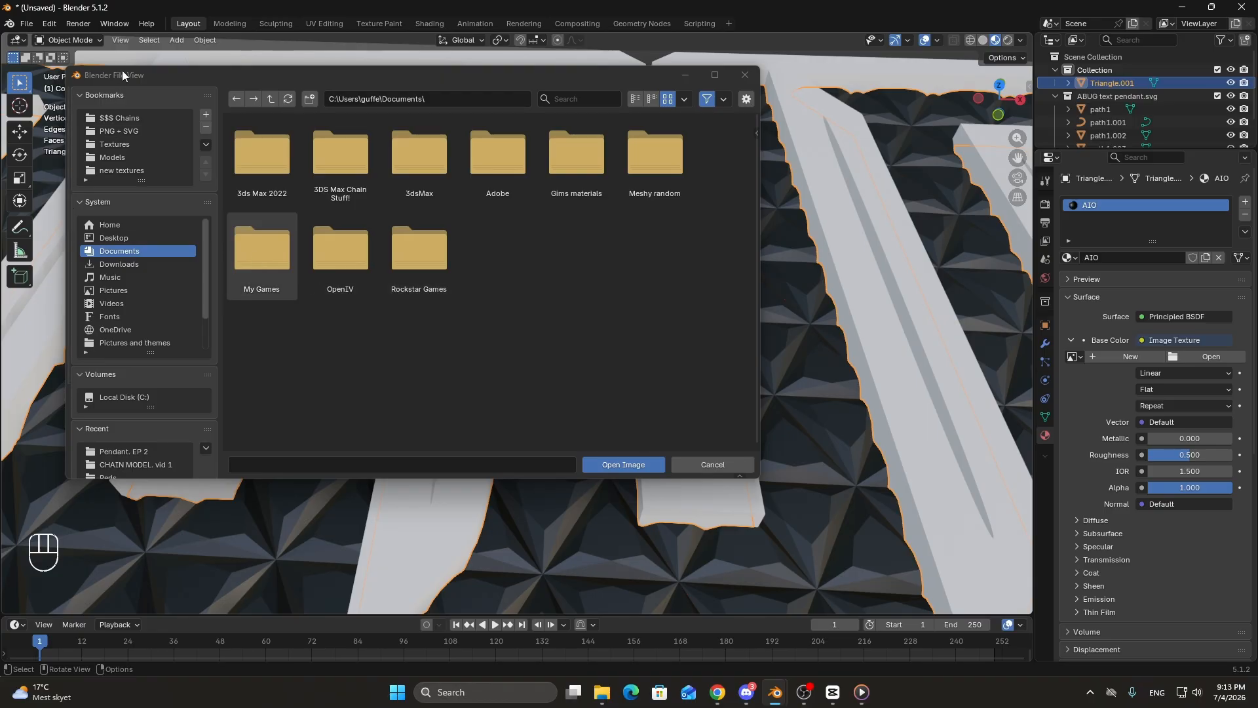
pyautogui.click(118, 238)
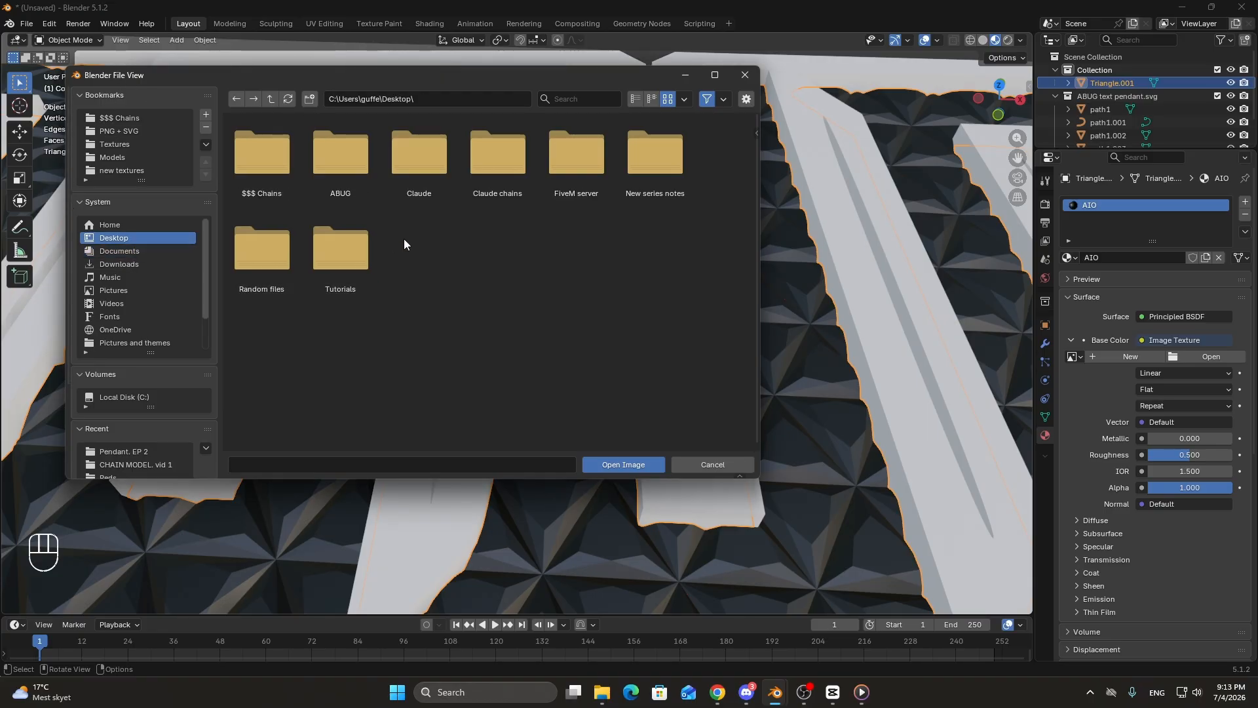
pyautogui.doubleClick(335, 264)
pyautogui.doubleClick(341, 156)
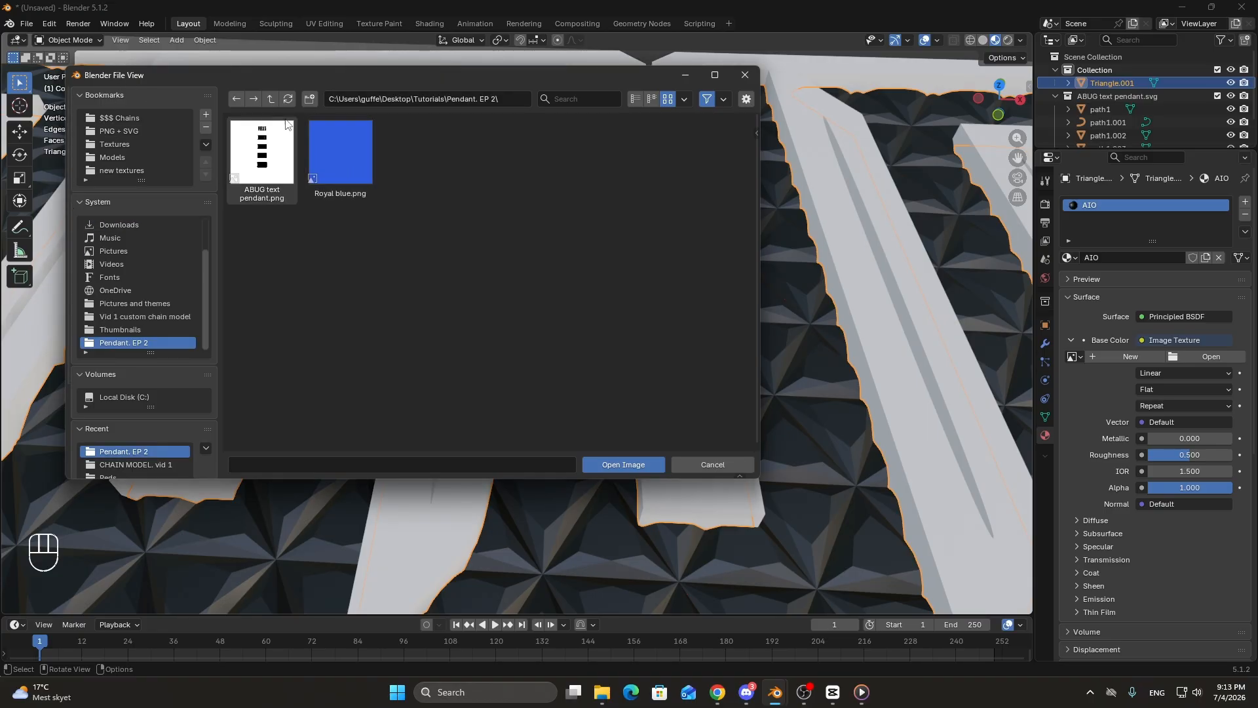
pyautogui.click(270, 99)
pyautogui.doubleClick(278, 170)
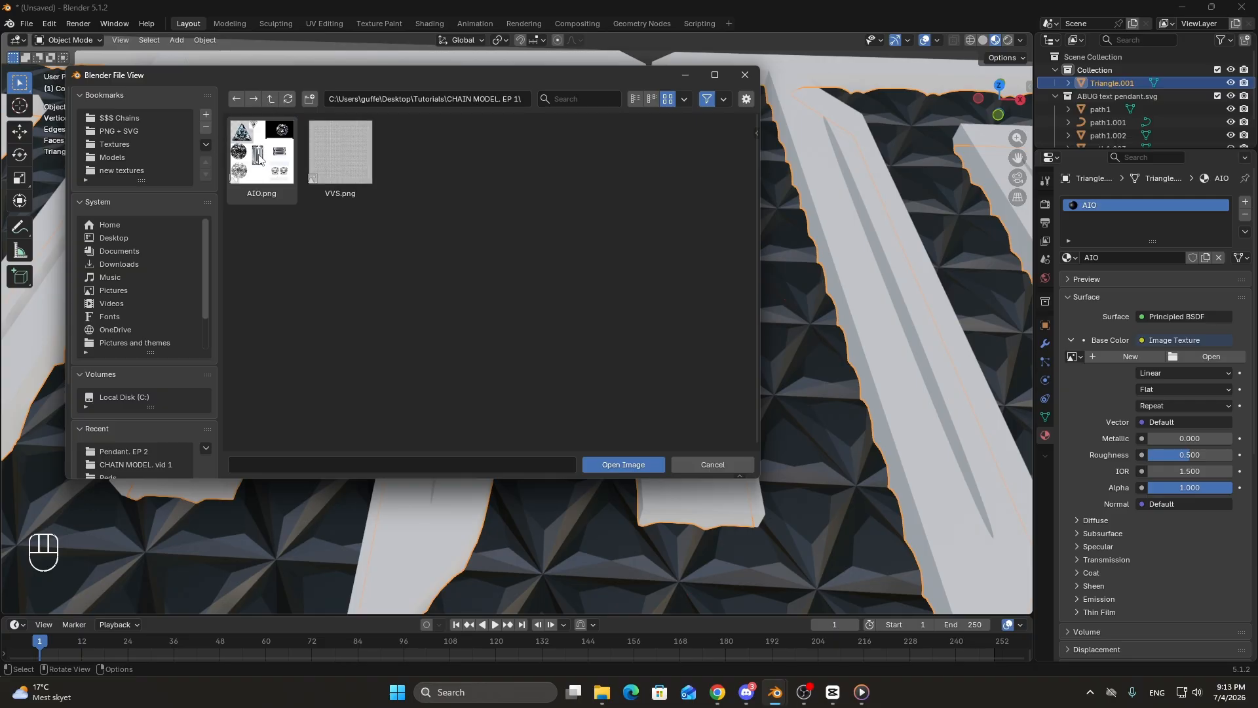
# Switch to Discord and view the texture images in the CHAIN MODEL TUTORIAL ASSETS thread.
pyautogui.click(742, 692)
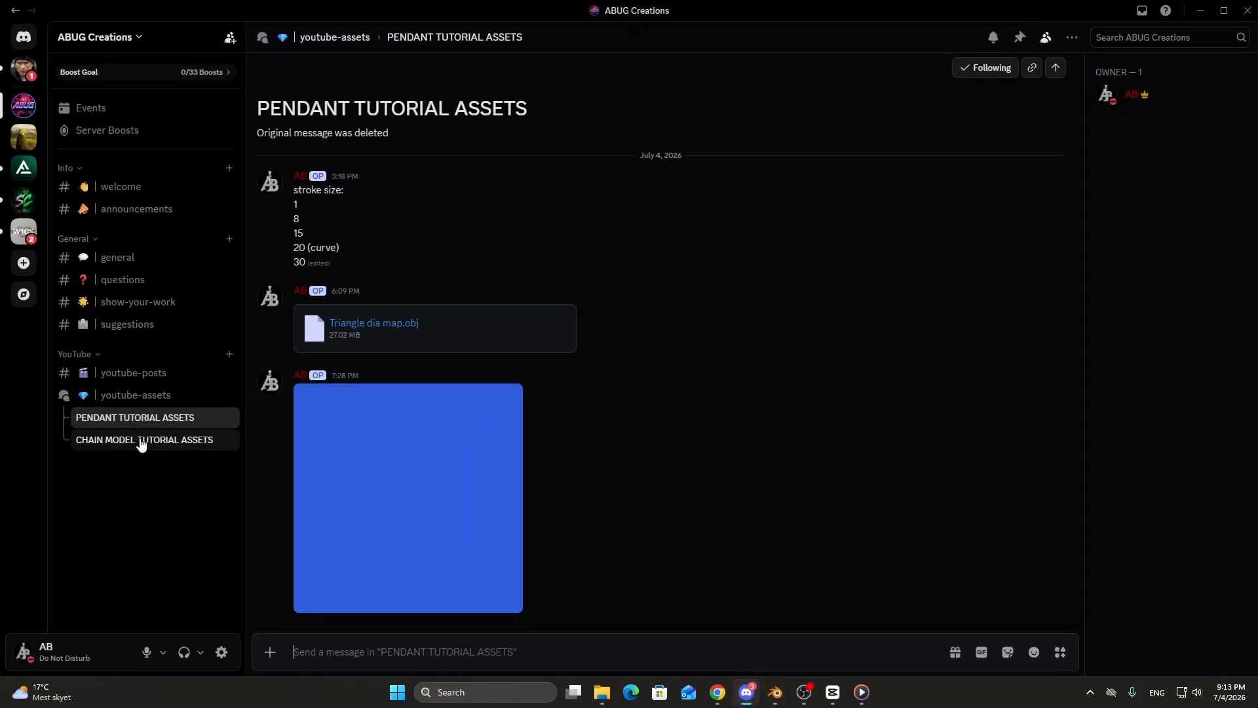
pyautogui.click(146, 440)
pyautogui.click(564, 299)
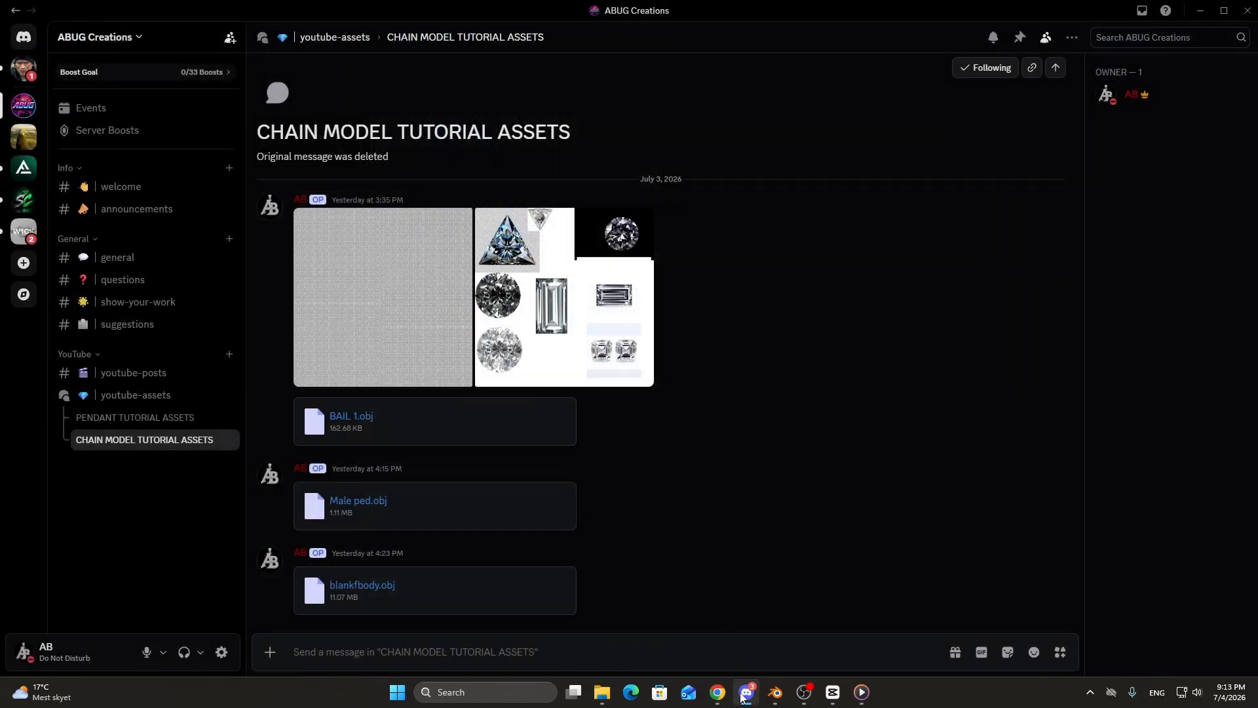
# Return to Blender and load AIO.png as the Base Color image of the AIO material.
pyautogui.click(740, 693)
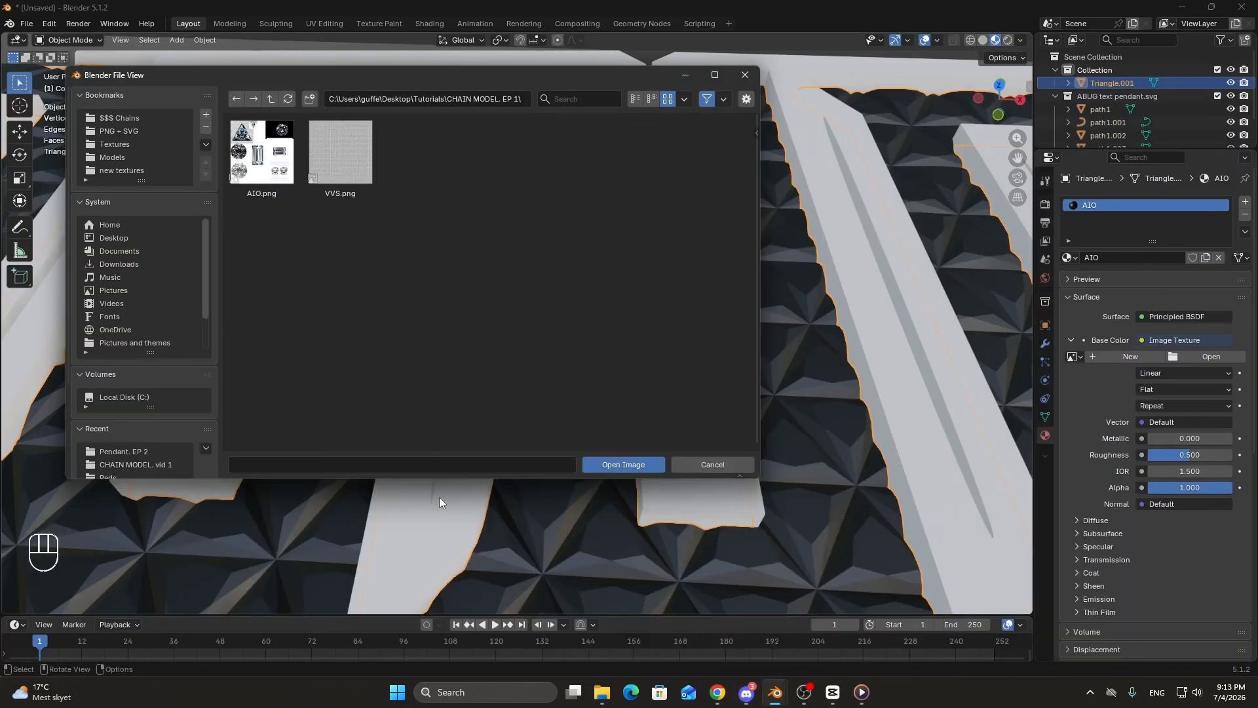
pyautogui.doubleClick(259, 180)
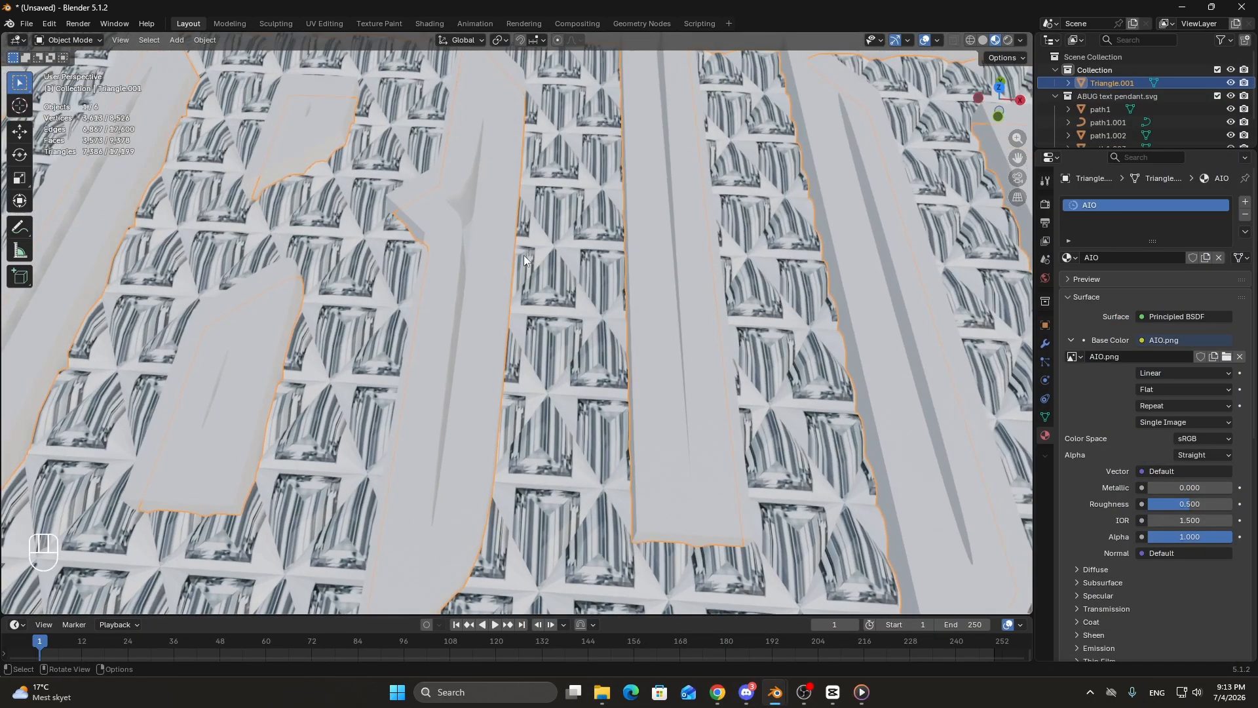
# In the UV Editing workspace, shrink all the infill's UVs and move them onto the small inverted triangle diamond in AIO.png.
pyautogui.click(324, 23)
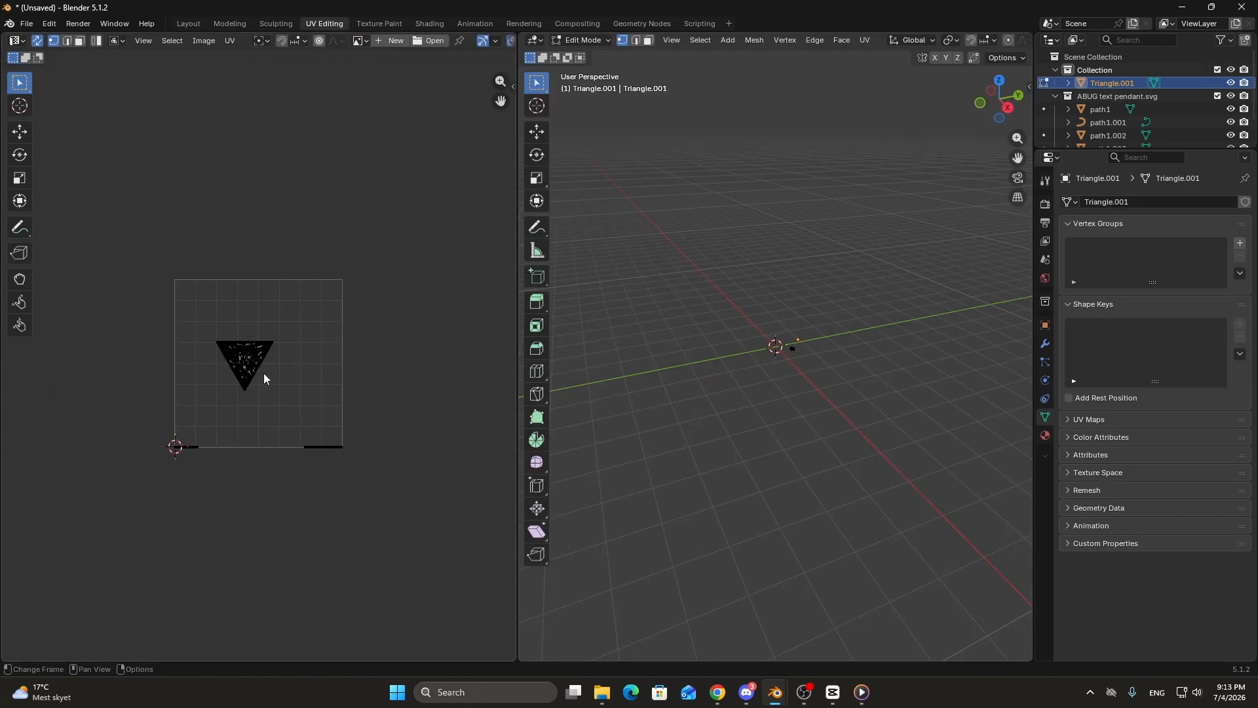
pyautogui.press('a')
pyautogui.scroll(-10, 265, 372)
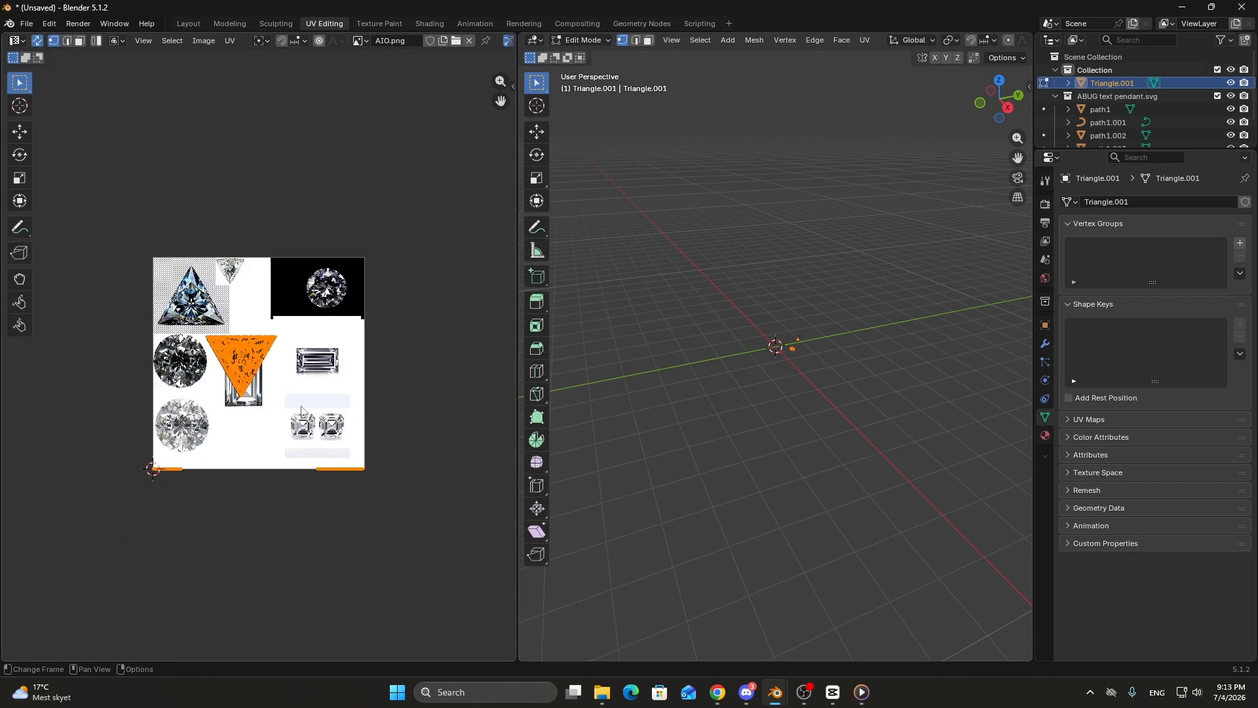
pyautogui.press('g')
pyautogui.click(311, 343)
pyautogui.scroll(3, 312, 344)
pyautogui.press('s')
pyautogui.click(288, 289)
pyautogui.moveTo(254, 284); pyautogui.dragTo(270, 453, button='middle')
pyautogui.scroll(4, 283, 504)
pyautogui.press('g')
pyautogui.click(226, 351)
pyautogui.moveTo(204, 361); pyautogui.dragTo(314, 402, button='middle')
pyautogui.scroll(3, 268, 365)
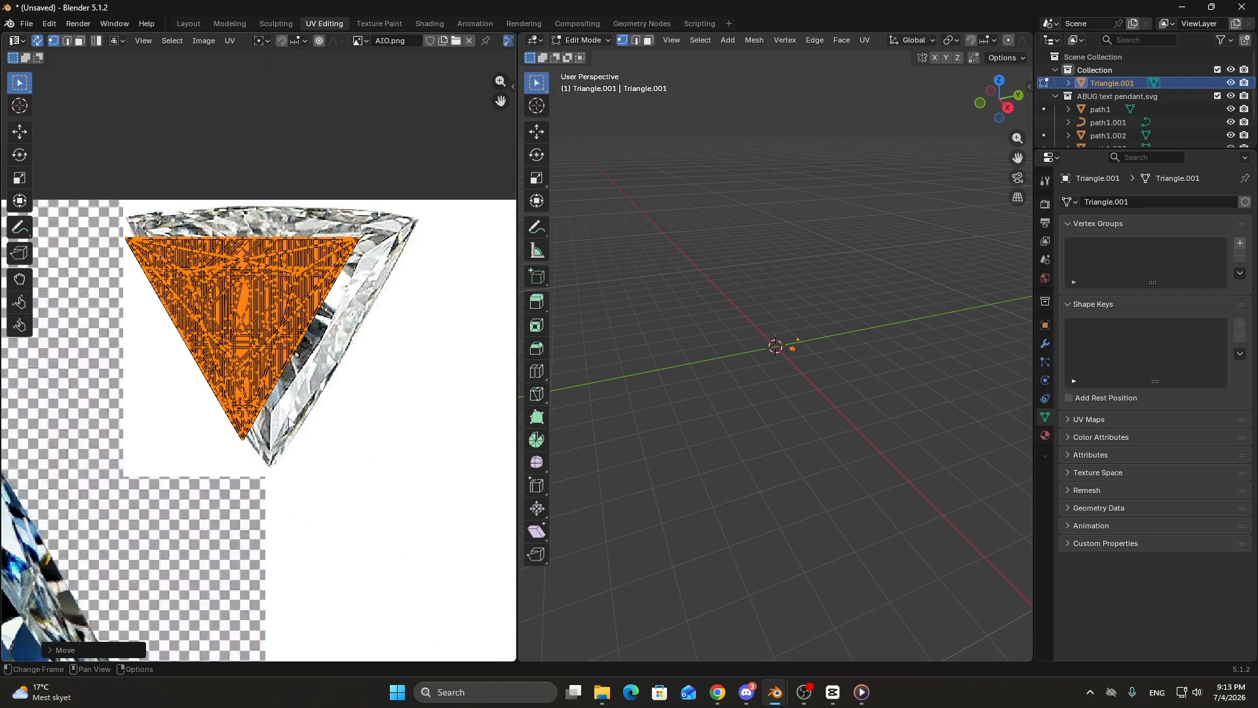
# Scale up and reposition the UVs until they fill the outline of the inverted triangle diamond.
pyautogui.press('s')
pyautogui.click(296, 408)
pyautogui.press('g')
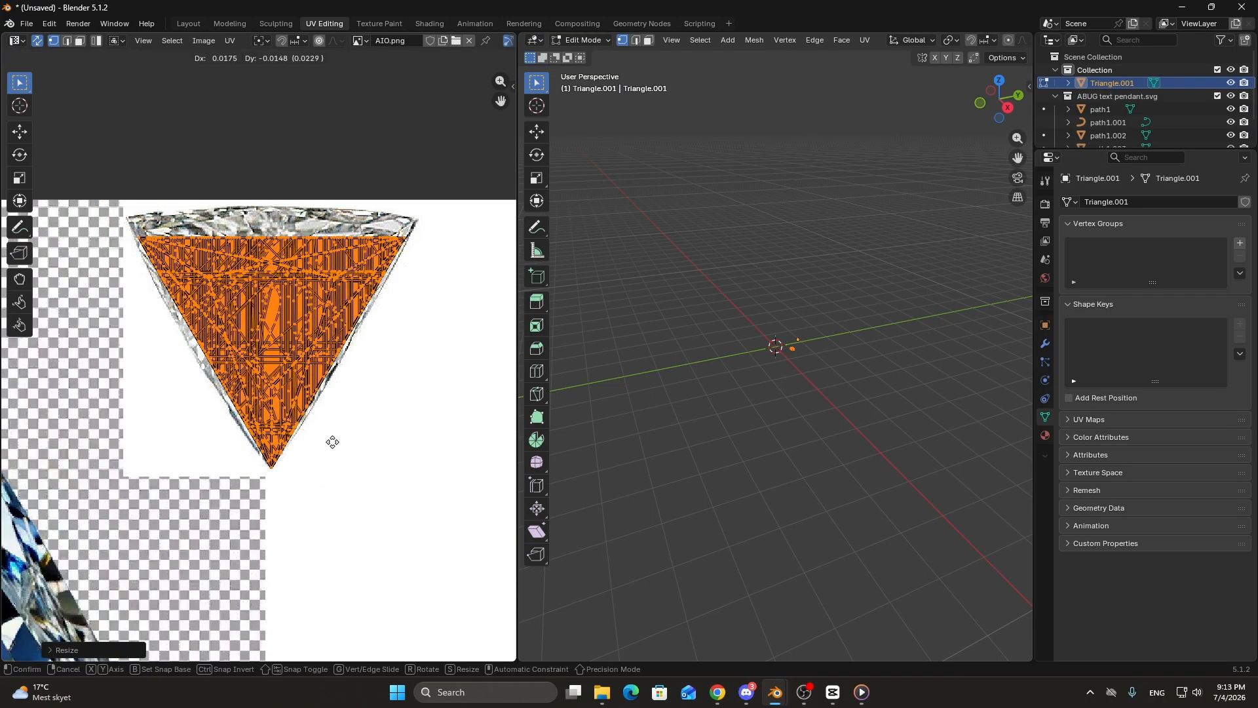
pyautogui.click(333, 442)
pyautogui.press('s')
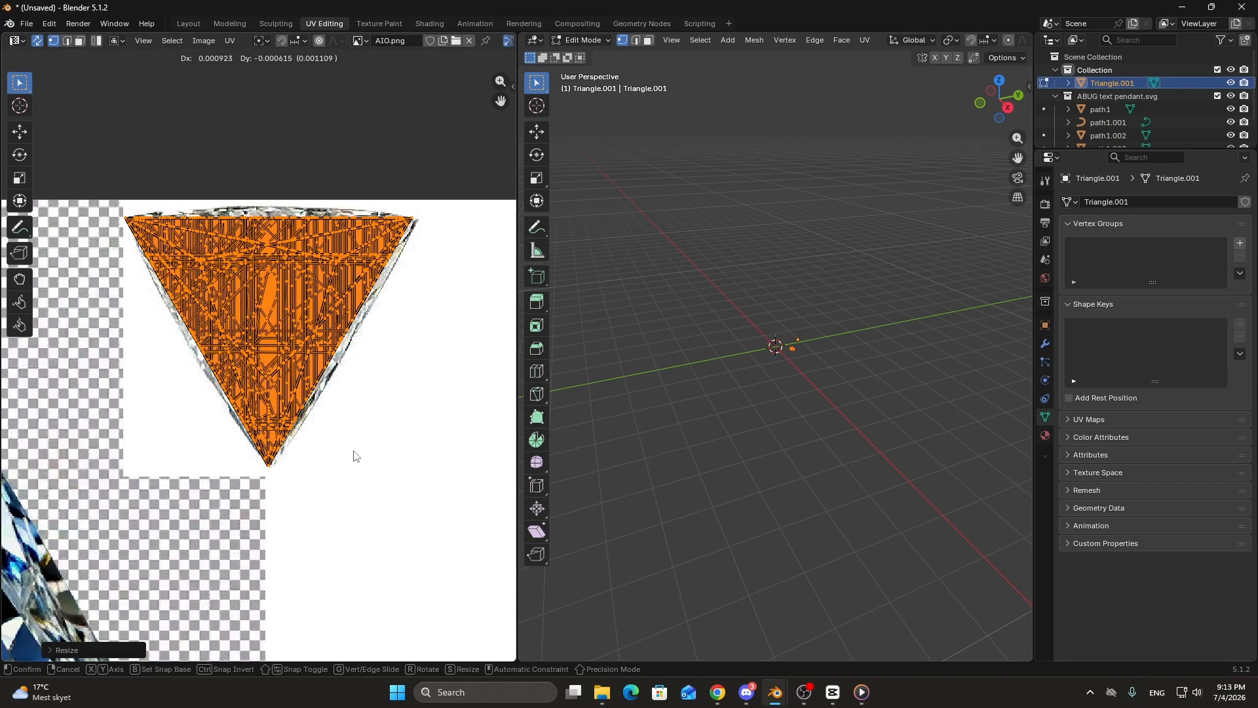
pyautogui.click(357, 448)
pyautogui.press('g')
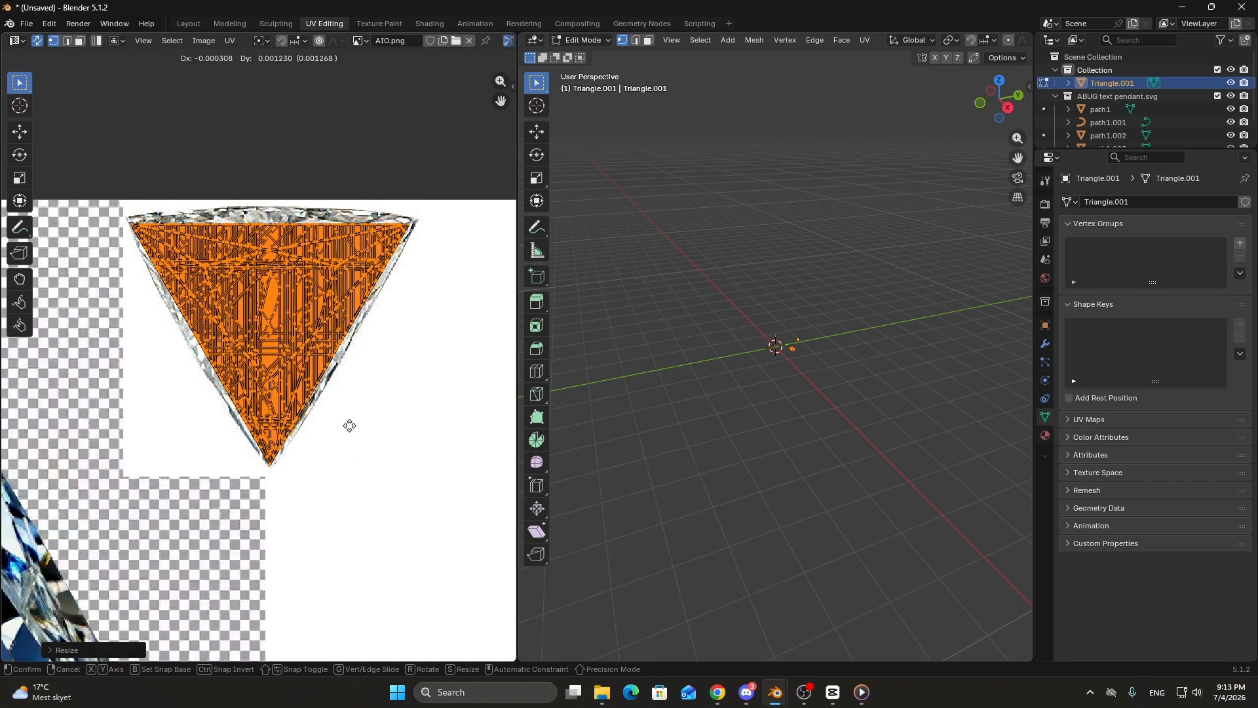
pyautogui.click(364, 406)
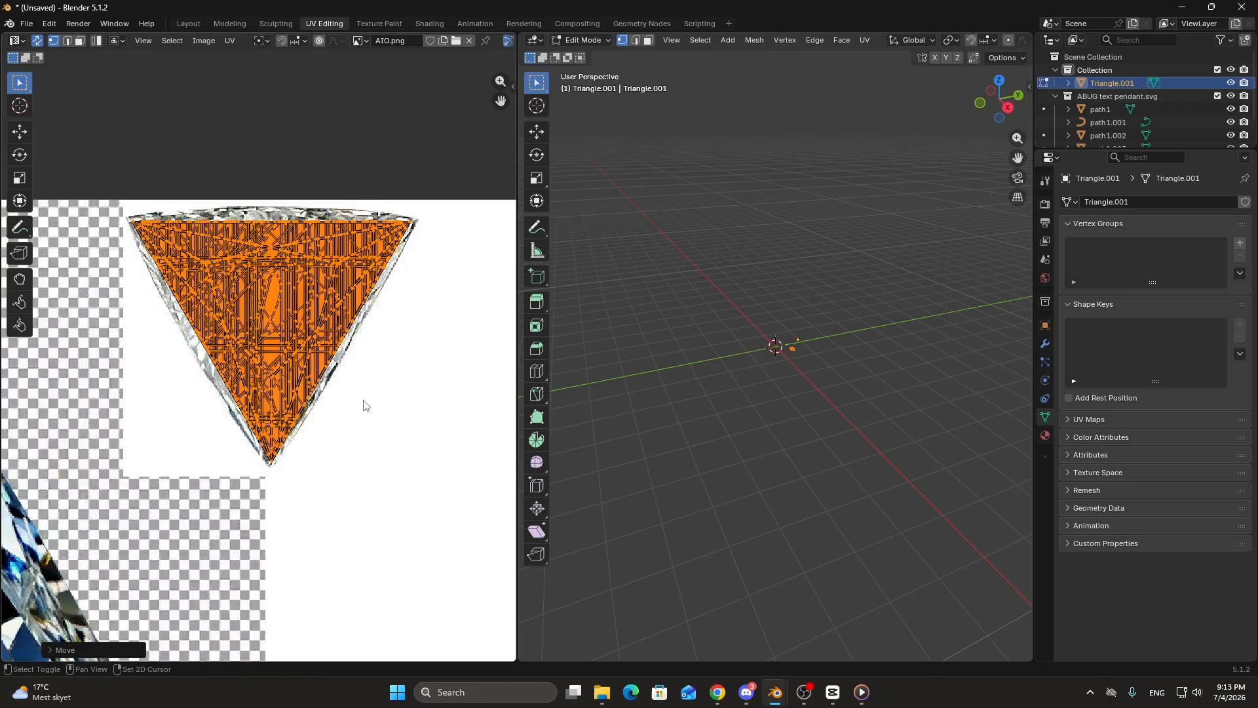
# Back in the Layout workspace, use Solid shading with MatCap lighting, Object wireframe color and Texture object color.
pyautogui.click(187, 22)
pyautogui.scroll(-8, 419, 281)
pyautogui.moveTo(446, 282); pyautogui.dragTo(488, 341, button='middle')
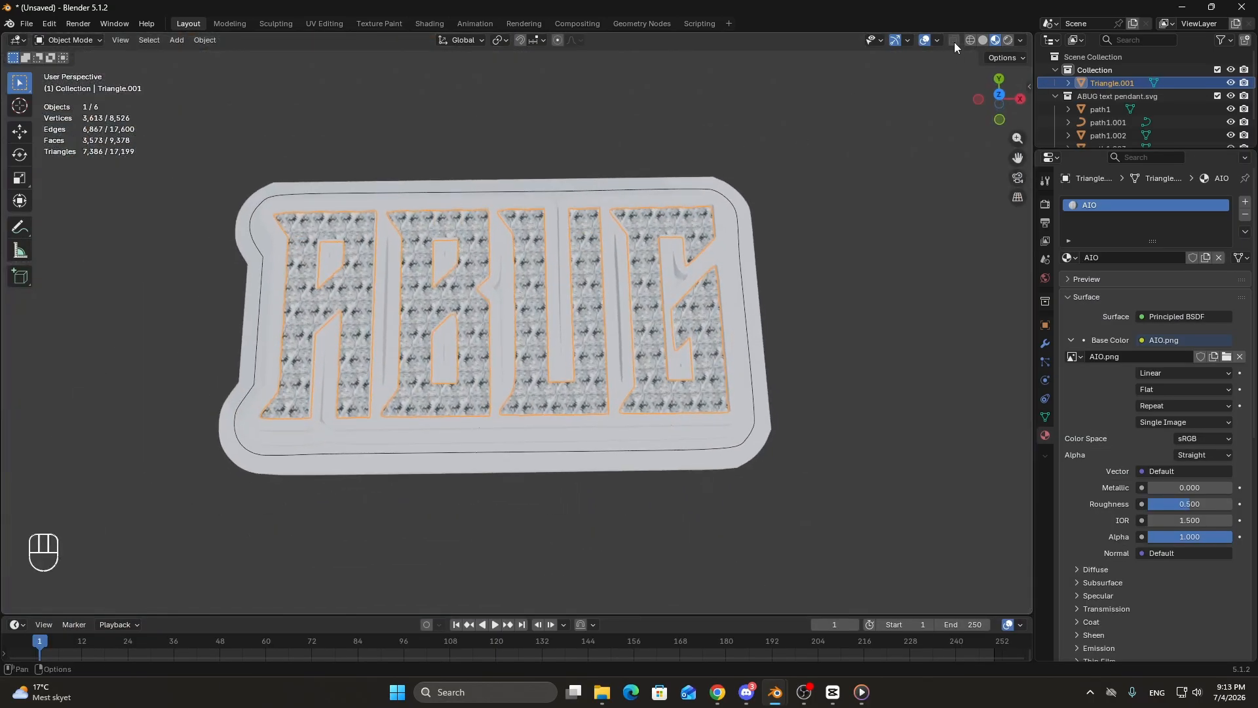
pyautogui.click(983, 39)
pyautogui.scroll(8, 1026, 52)
pyautogui.click(1020, 40)
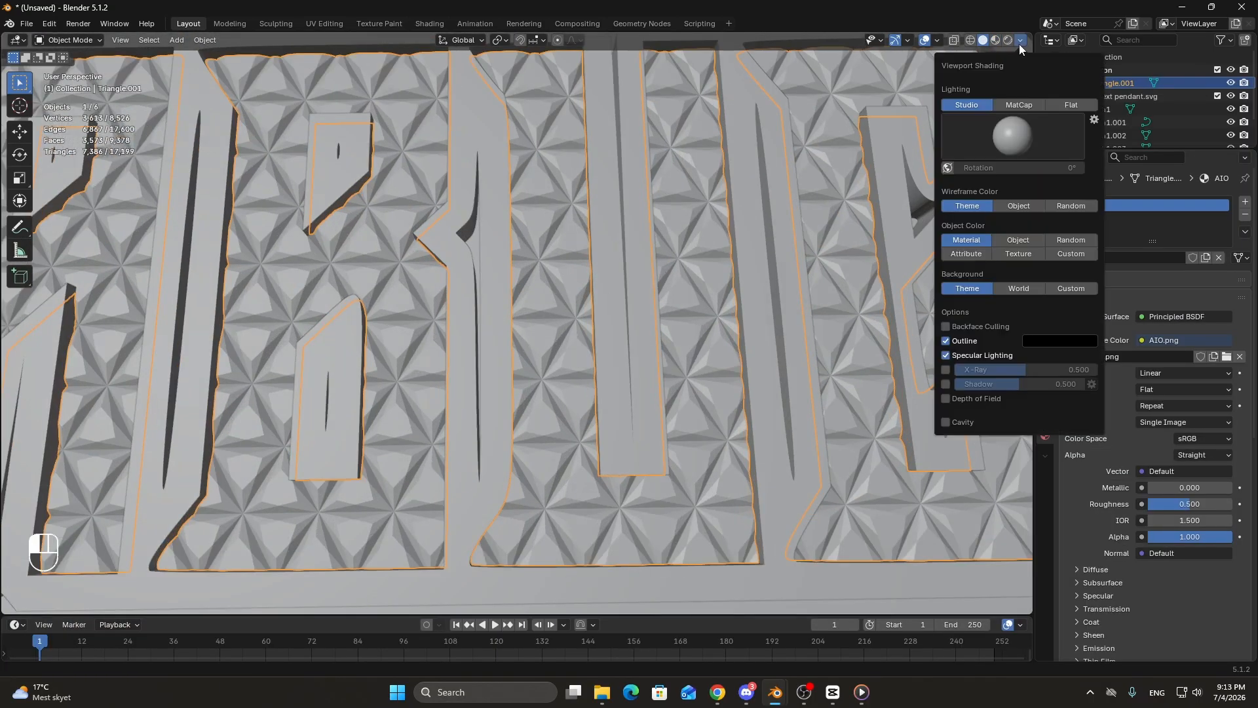
pyautogui.click(1027, 107)
pyautogui.click(1018, 240)
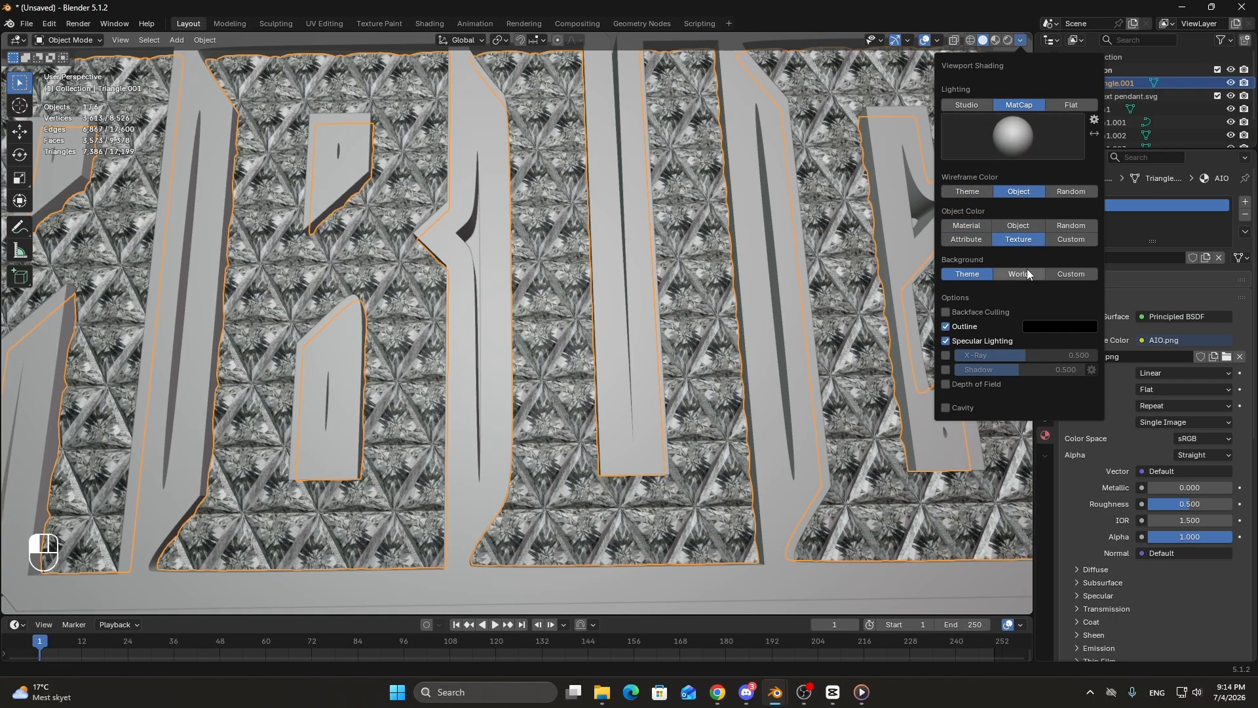
# Set the viewport background to World, turn on Backface Culling, Depth of Field and Cavity, and set screen-space Ridge and Valley to 2.0.
pyautogui.click(958, 409)
pyautogui.moveTo(981, 437); pyautogui.dragTo(1010, 436)
pyautogui.moveTo(1080, 438); pyautogui.dragTo(1118, 439)
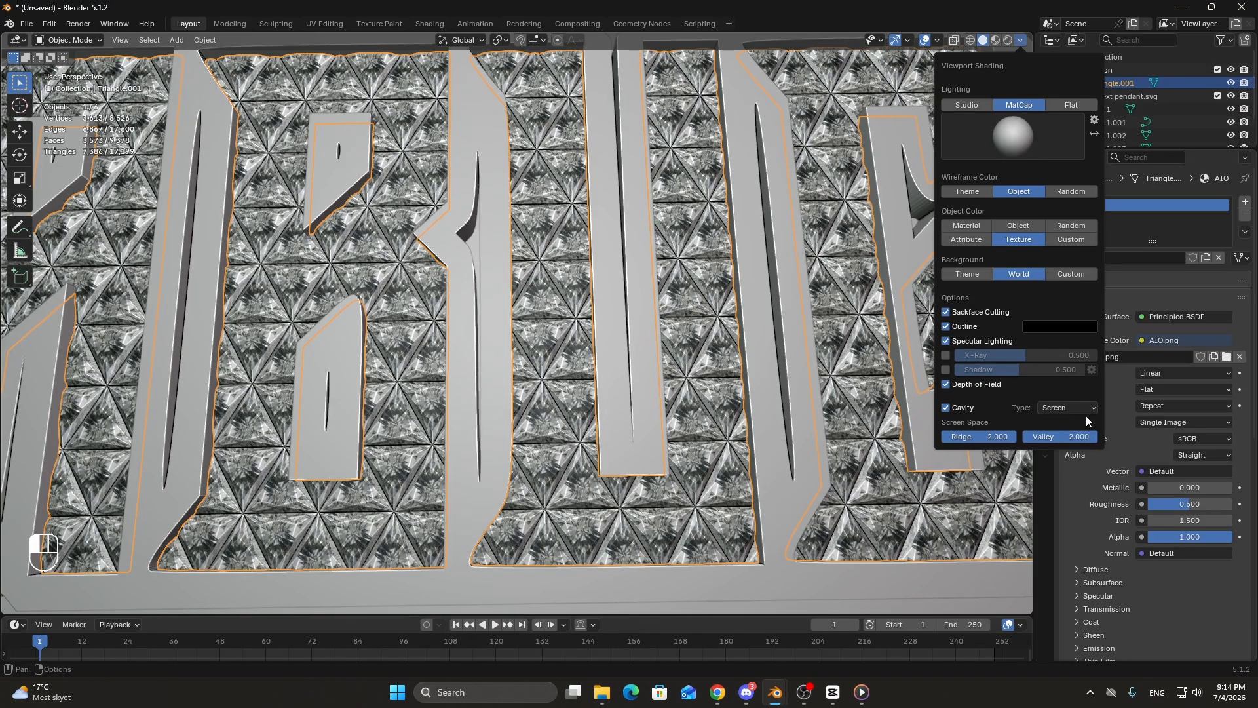
# Change the viewport Cavity type to Both and raise the world-space Ridge to 2.5 and the Valley alongside it.
pyautogui.click(1072, 409)
pyautogui.click(1065, 450)
pyautogui.moveTo(985, 437); pyautogui.dragTo(1059, 434)
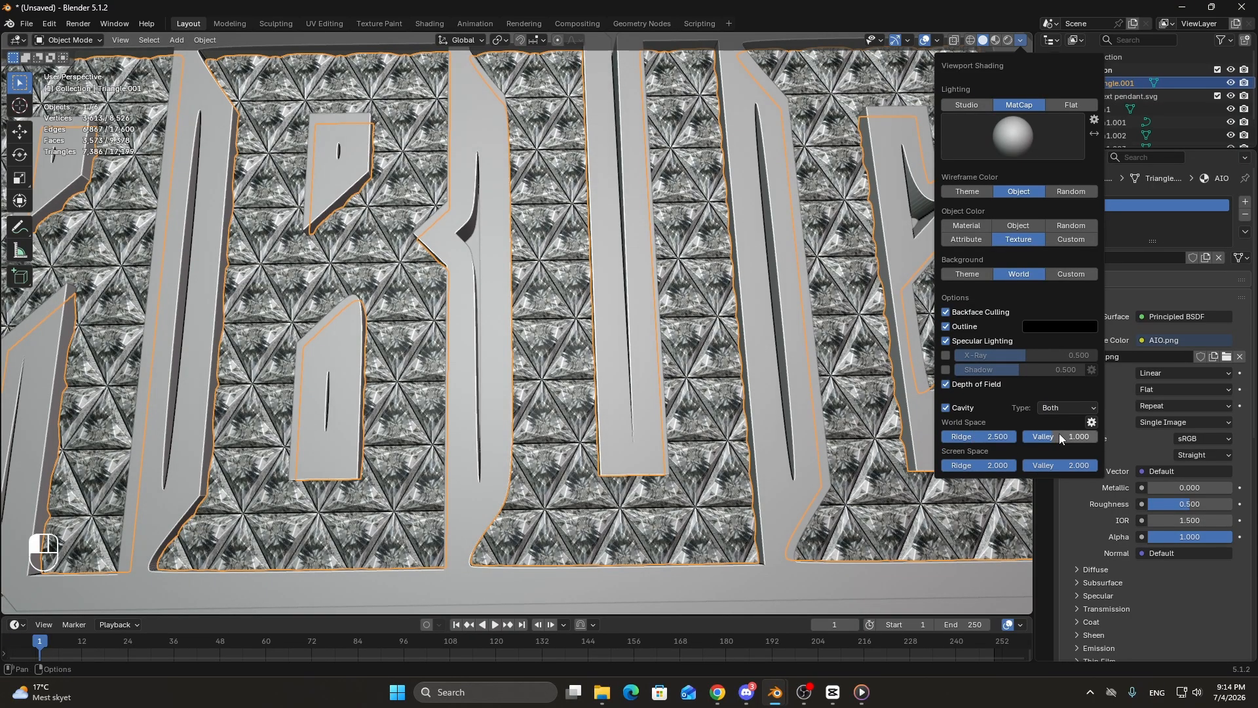
# Examine the textured diamond infill and the stacked pendant plates from several angles and distances under the new viewport shading.
pyautogui.scroll(-6, 626, 352)
pyautogui.moveTo(570, 386)
pyautogui.mouseDown(button='middle')
pyautogui.moveTo(519, 325)
pyautogui.moveTo(517, 373)
pyautogui.moveTo(491, 328)
pyautogui.mouseUp(button='middle')
pyautogui.scroll(6, 519, 325)
pyautogui.scroll(3, 517, 372)
pyautogui.scroll(-10, 516, 372)
pyautogui.scroll(6, 503, 347)
pyautogui.scroll(-6, 491, 329)
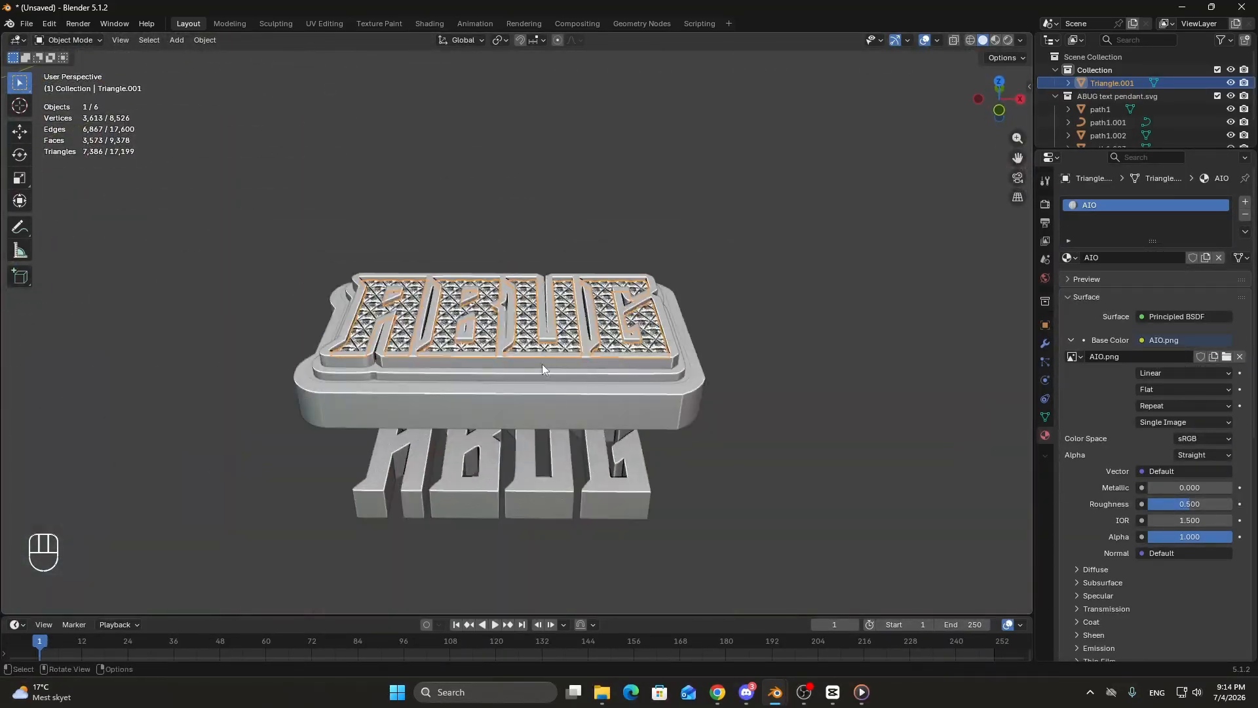
pyautogui.keyDown('shift'); pyautogui.moveTo(609, 438); pyautogui.dragTo(506, 393, button='middle'); pyautogui.keyUp('shift')
pyautogui.scroll(4, 550, 400)
pyautogui.moveTo(572, 355); pyautogui.dragTo(645, 249, button='middle')
pyautogui.scroll(5, 532, 370)
pyautogui.scroll(-5, 711, 392)
pyautogui.click(568, 384)
pyautogui.scroll(5, 704, 324)
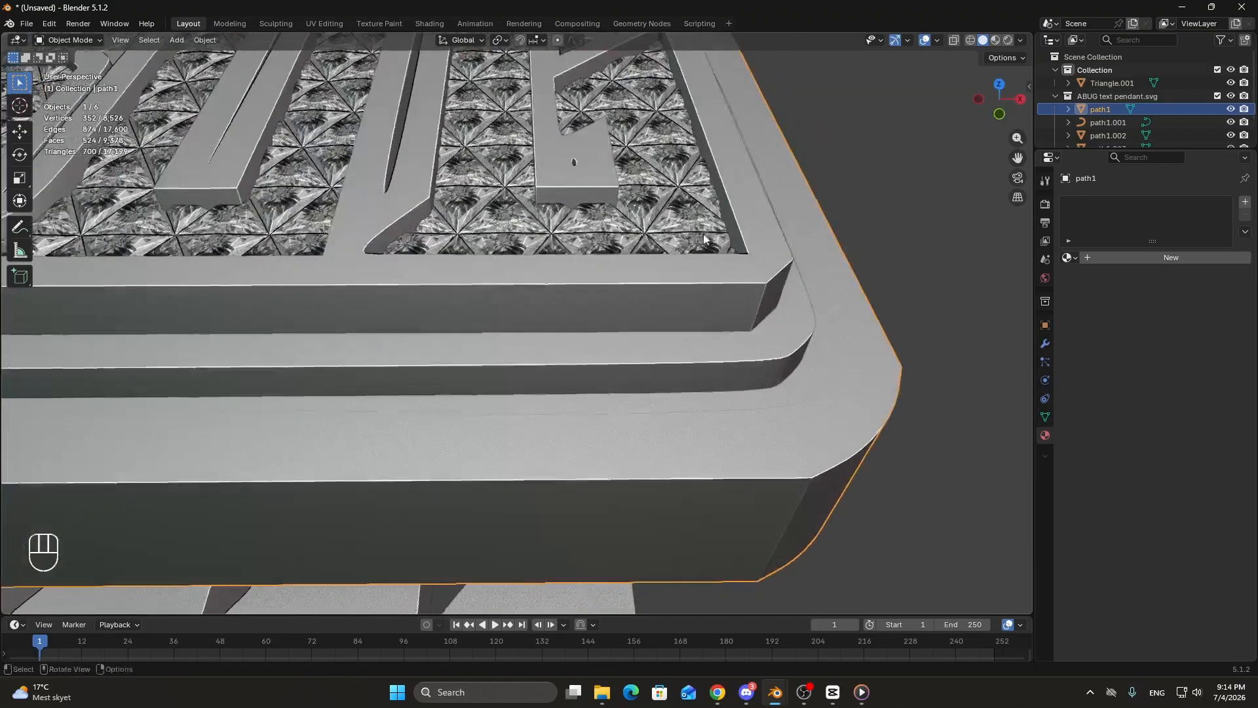
pyautogui.scroll(-5, 636, 329)
pyautogui.keyDown('shift'); pyautogui.moveTo(635, 329); pyautogui.dragTo(714, 331, button='middle'); pyautogui.keyUp('shift')
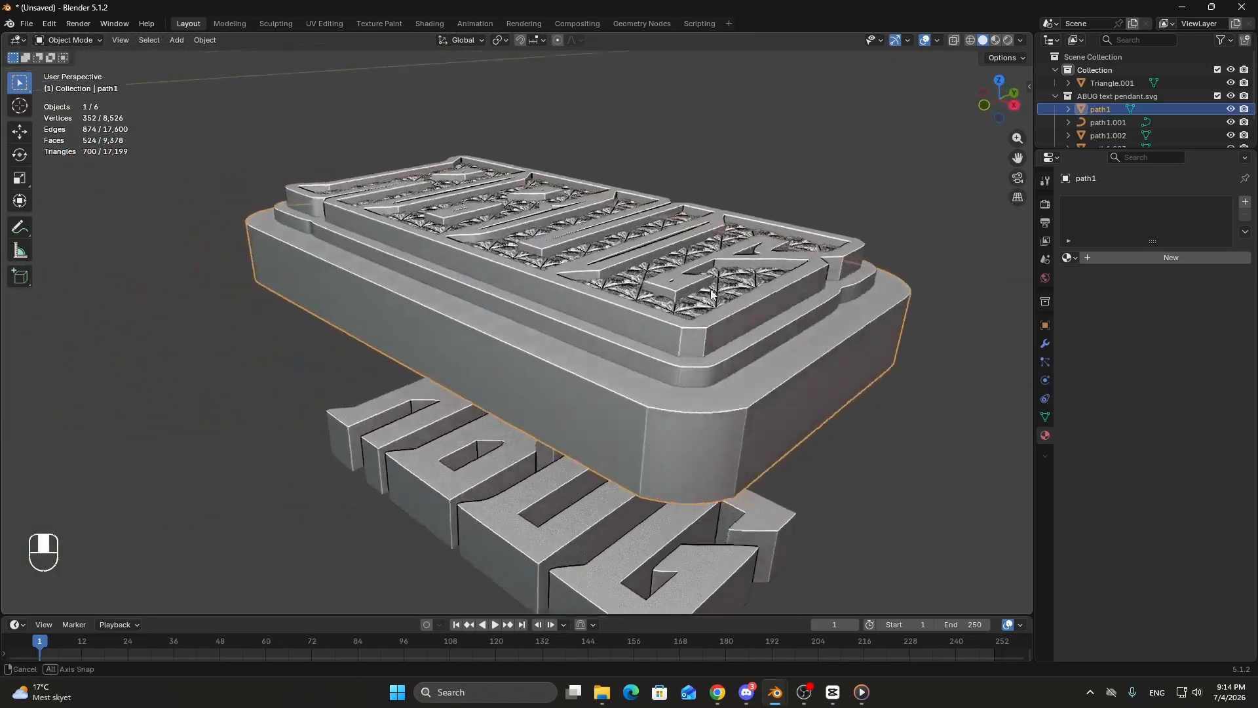
# Duplicate the top lettering plate and move the copy straight up along Z, clear of the pendant.
pyautogui.click(701, 333)
pyautogui.press('KP_3')
pyautogui.press('Tab')
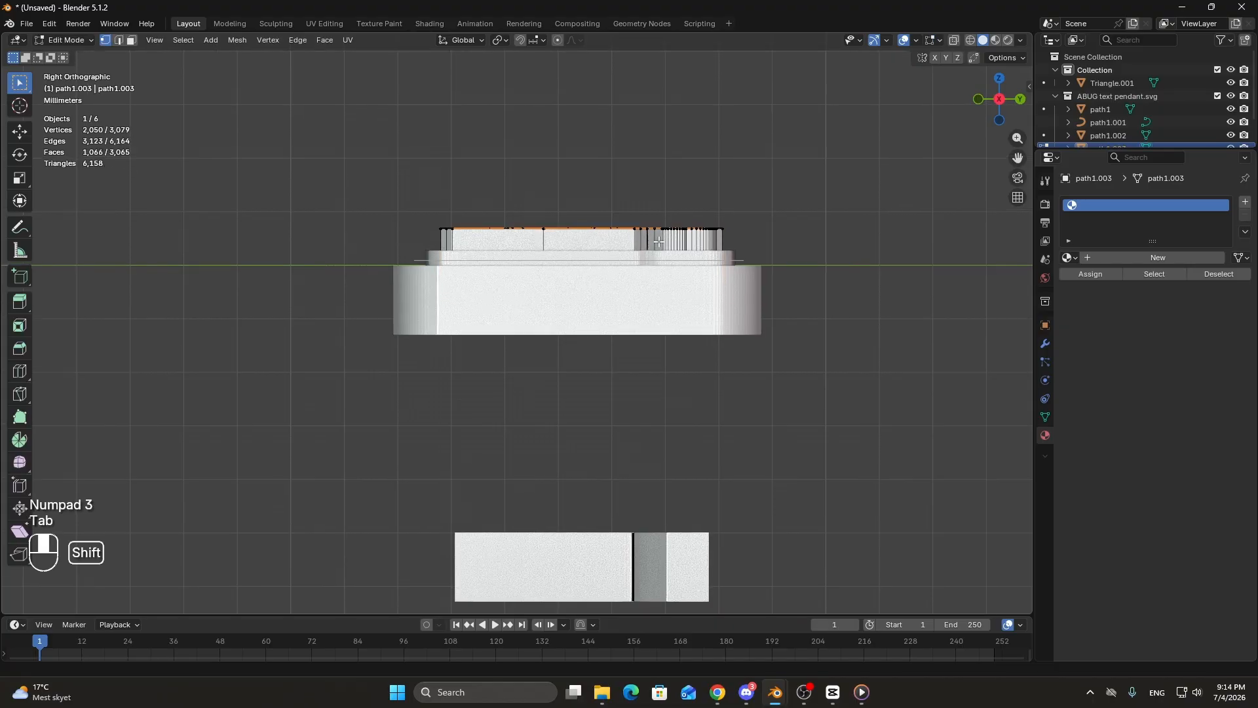
pyautogui.keyDown('shift'); pyautogui.moveTo(811, 226); pyautogui.dragTo(693, 286, button='middle'); pyautogui.keyUp('shift')
pyautogui.press('Tab')
pyautogui.moveTo(580, 293); pyautogui.dragTo(679, 407, button='middle')
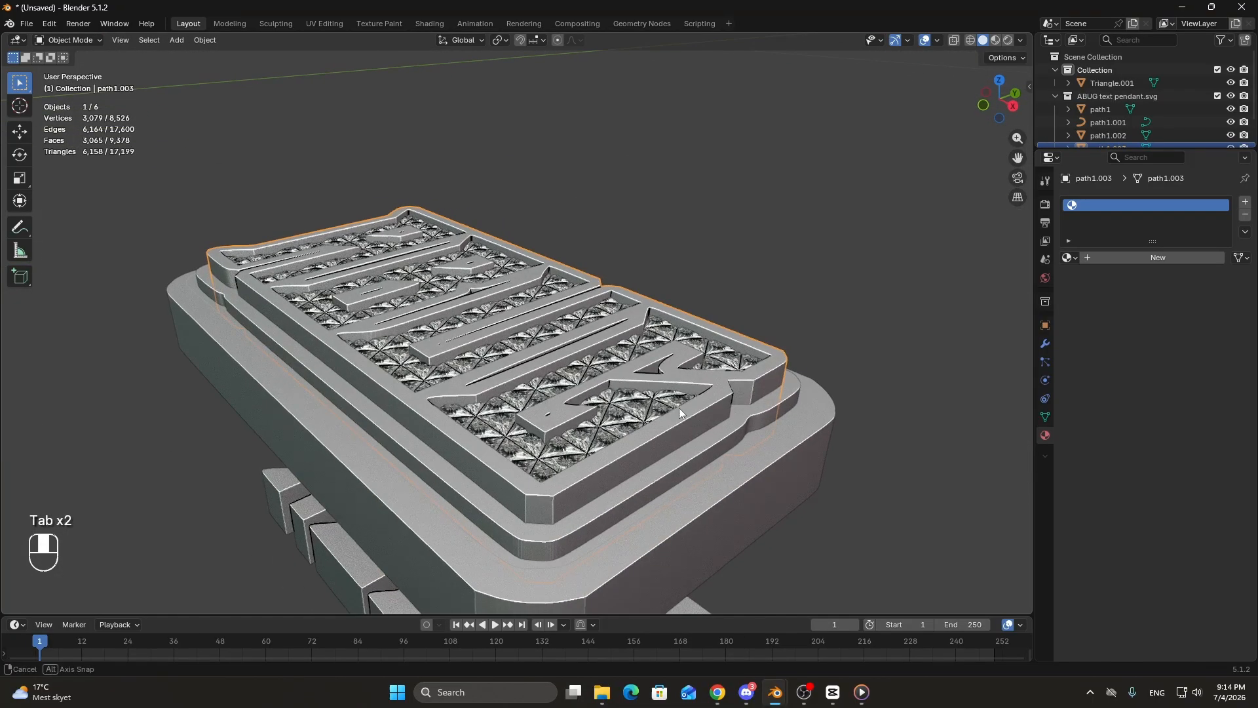
pyautogui.press('g')
pyautogui.rightClick(642, 378)
pyautogui.press('KP_3')
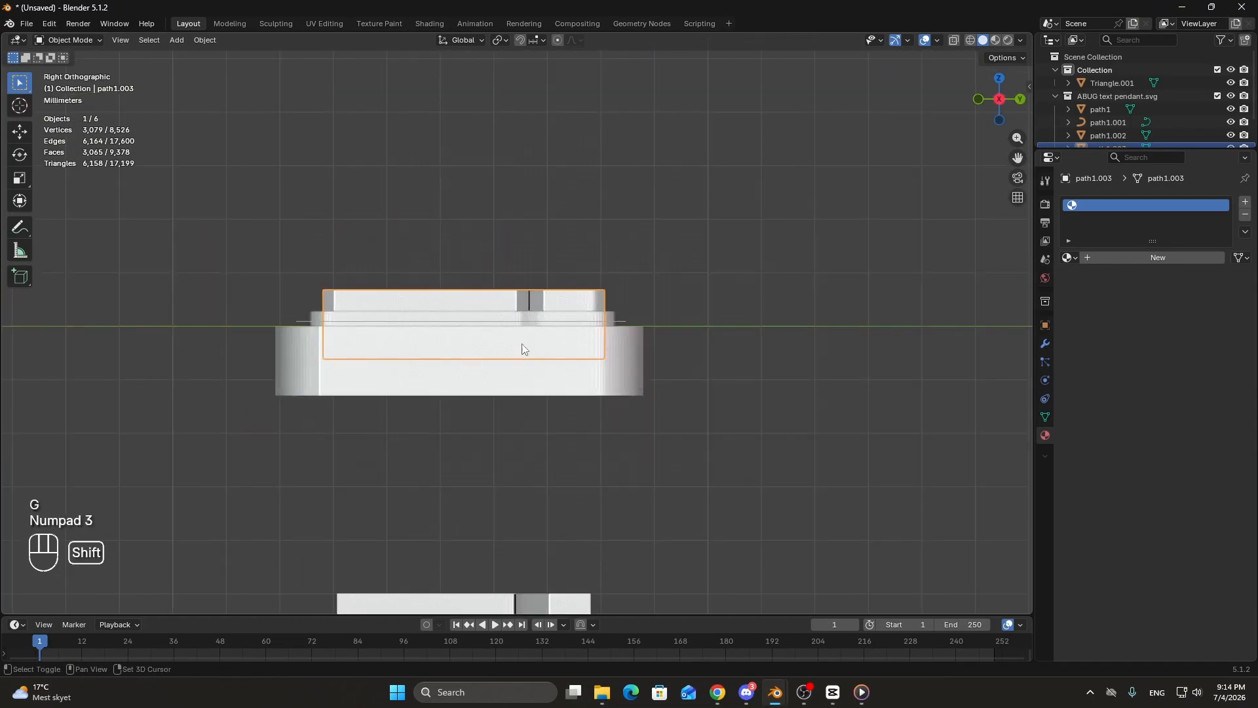
pyautogui.hotkey('shift', 'd')
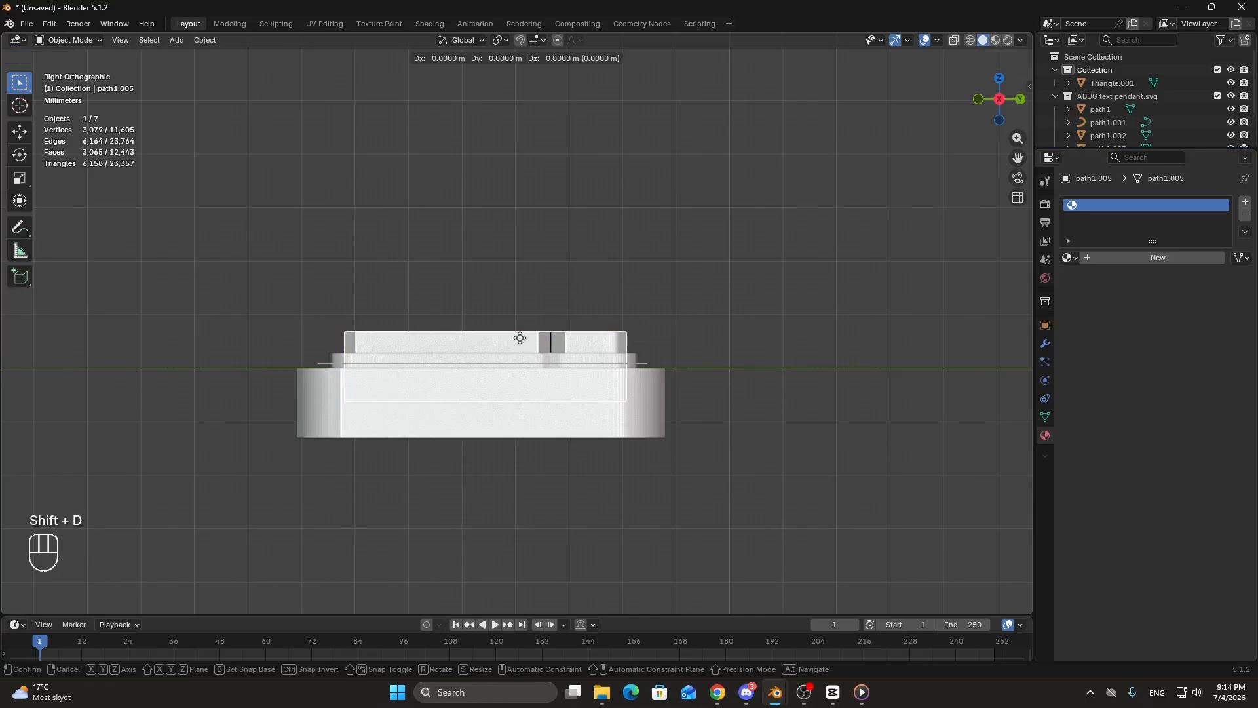
pyautogui.press('z')
pyautogui.click(499, 182)
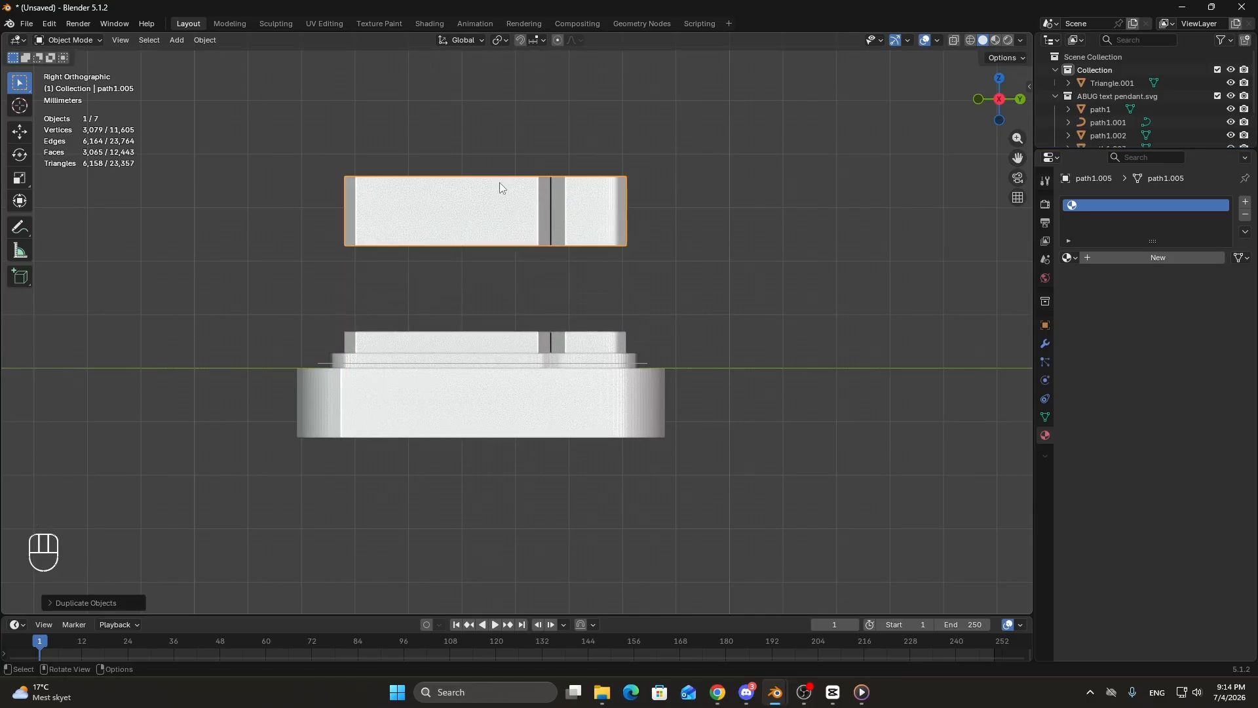
# Using X-Ray in Edit Mode, delete all lower vertices of the duplicated plate so only its flat top face remains.
pyautogui.press('Tab')
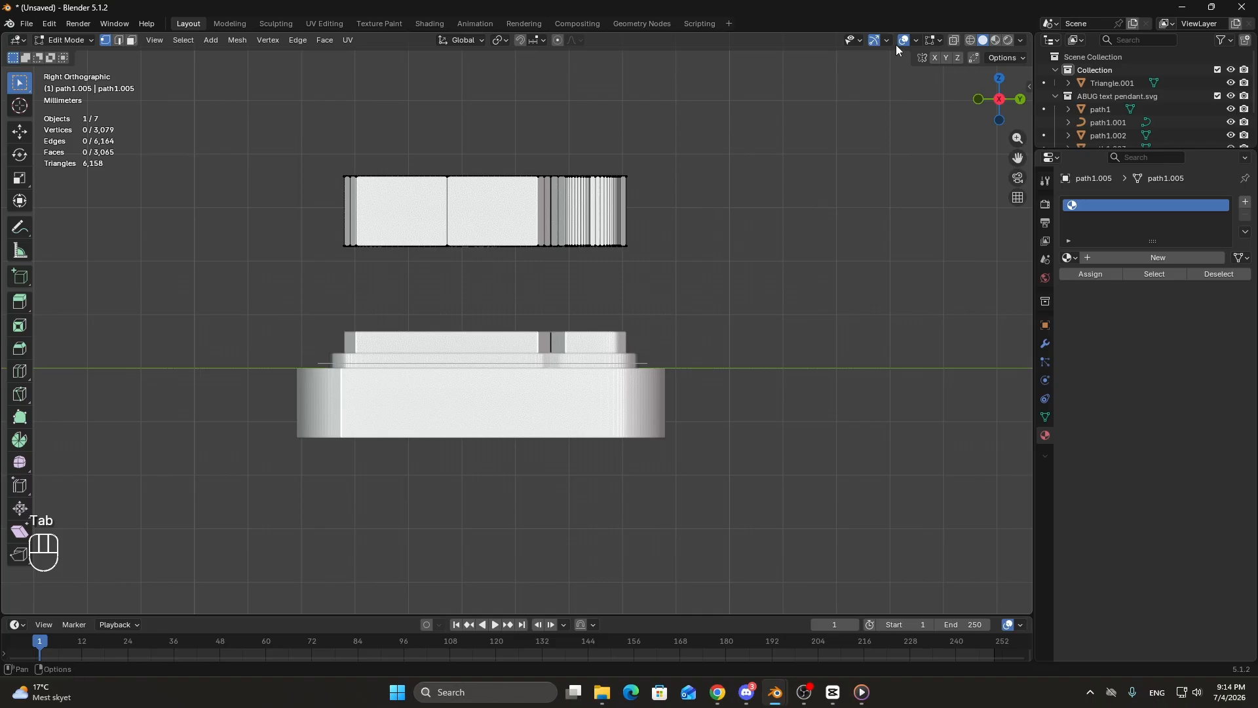
pyautogui.click(954, 40)
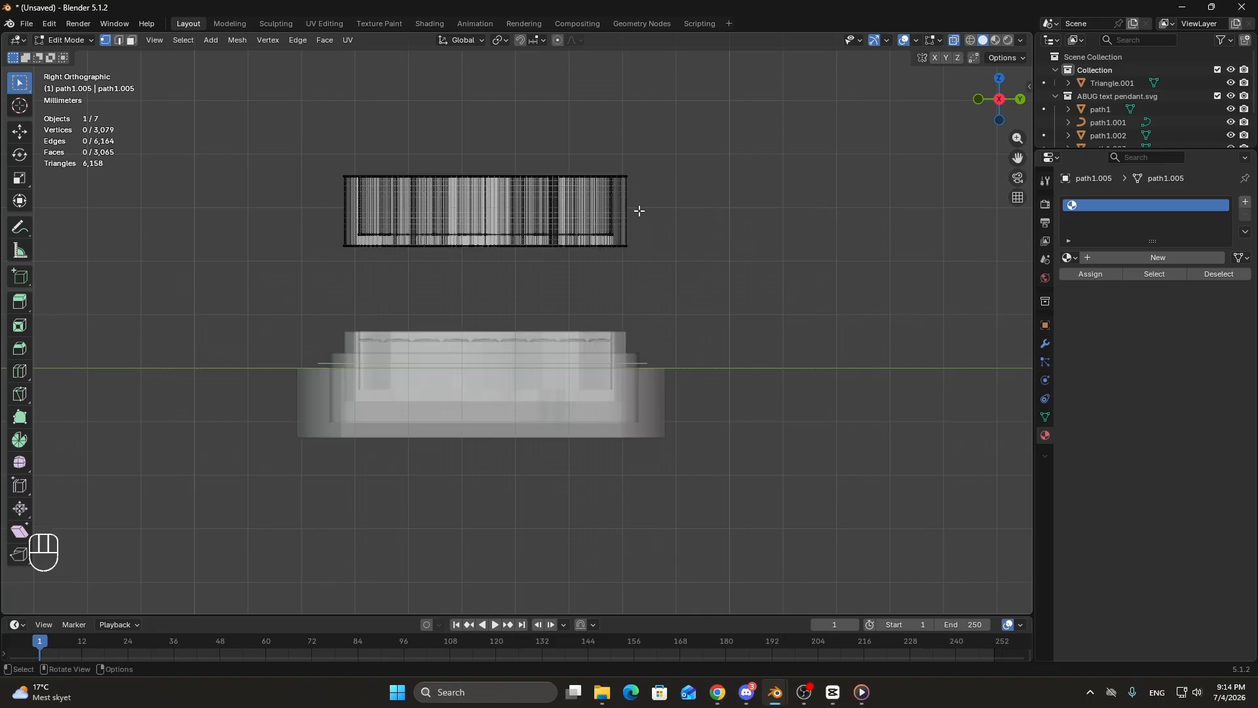
pyautogui.hotkey('alt', 'z')
pyautogui.hotkey('alt', 'z')
pyautogui.moveTo(253, 203); pyautogui.dragTo(726, 316)
pyautogui.press('s')
pyautogui.rightClick(636, 278)
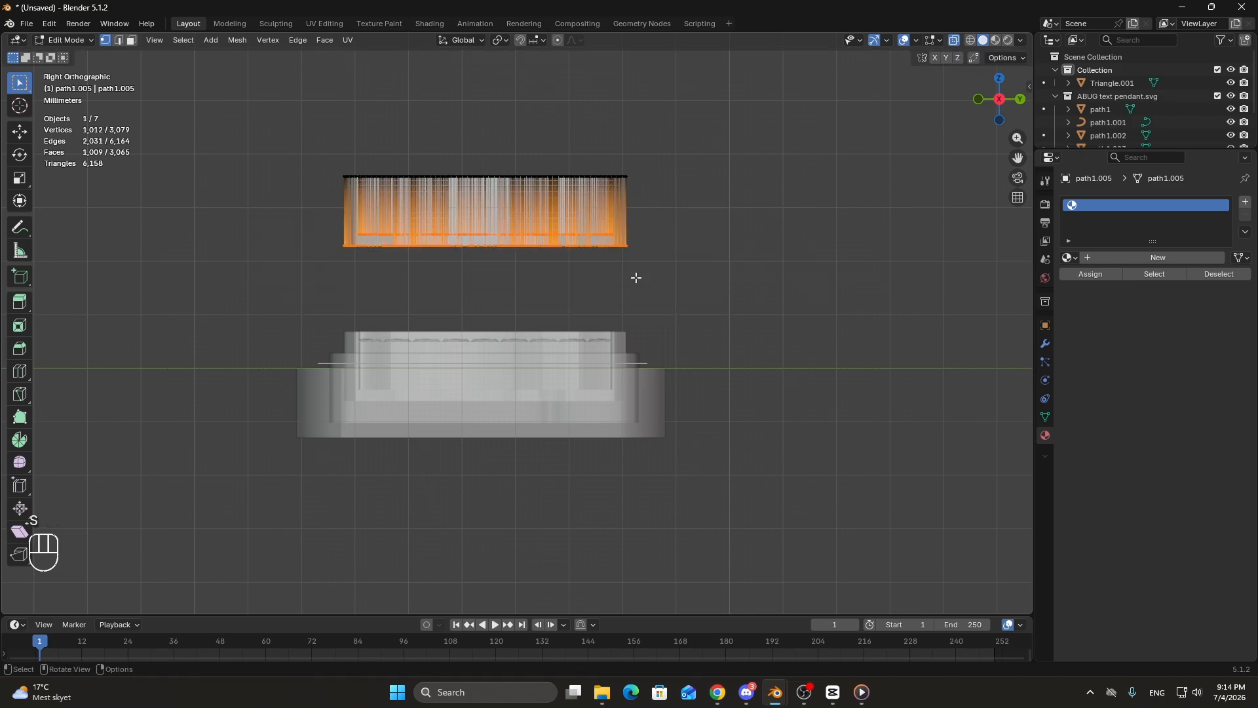
pyautogui.press('x')
pyautogui.click(634, 278)
pyautogui.keyDown('shift'); pyautogui.moveTo(634, 275); pyautogui.dragTo(727, 376, button='middle'); pyautogui.keyUp('shift')
pyautogui.press('Tab')
pyautogui.click(954, 41)
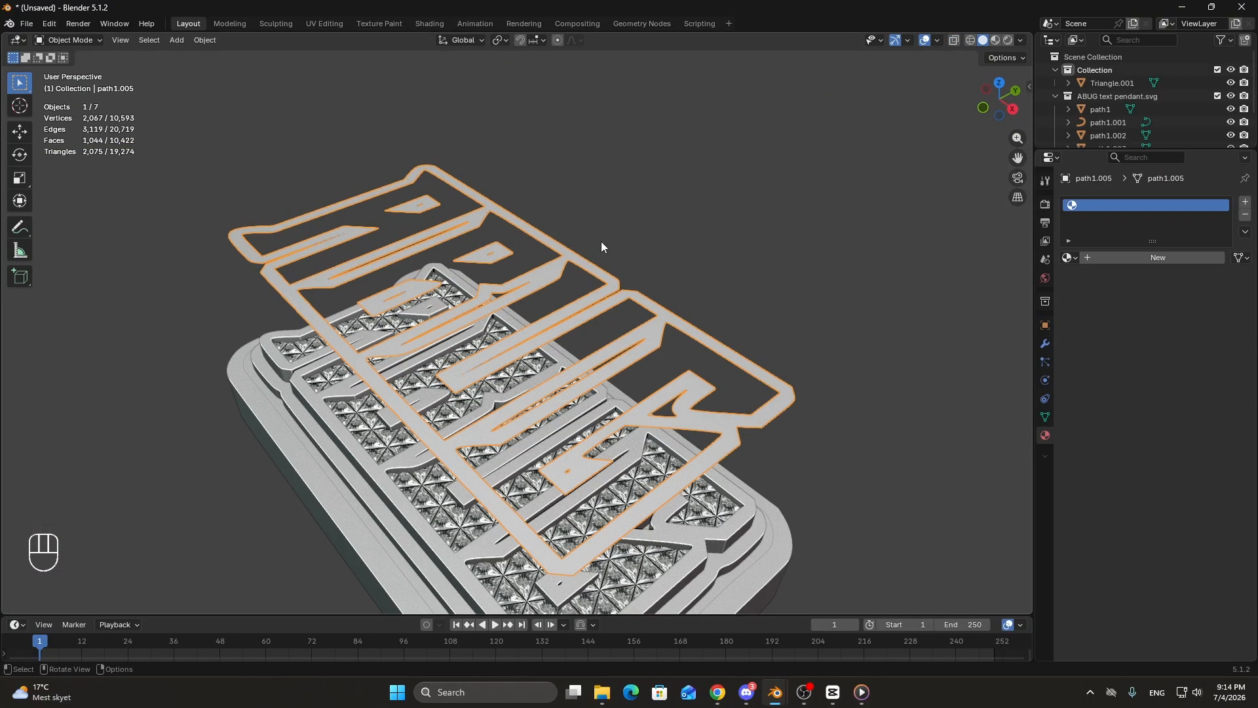
# Convert the flat lettering outline from a mesh to a curve.
pyautogui.rightClick(600, 241)
pyautogui.moveTo(609, 215)
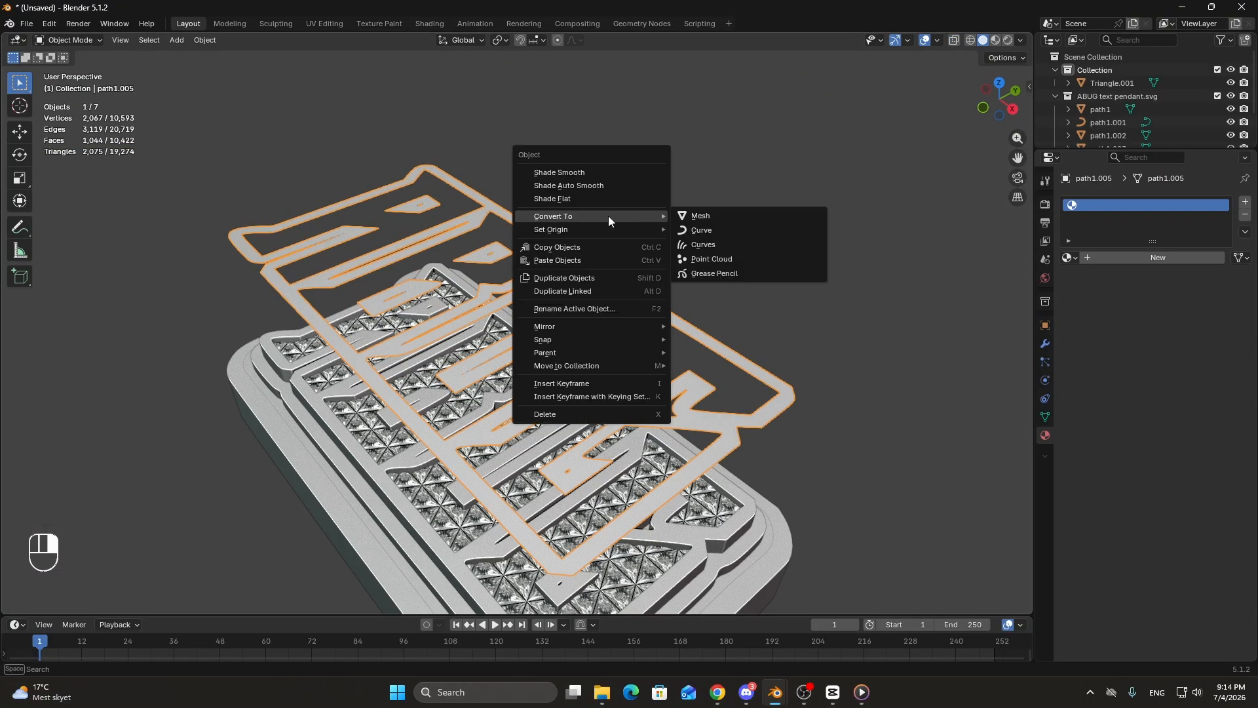
pyautogui.click(708, 229)
# Lower the outline curve about 0.03 m along Z so it sits partway down the side of the top lettering plate.
pyautogui.press('KP_3')
pyautogui.keyDown('shift'); pyautogui.moveTo(649, 282); pyautogui.dragTo(580, 183, button='middle'); pyautogui.keyUp('shift')
pyautogui.scroll(2, 581, 187)
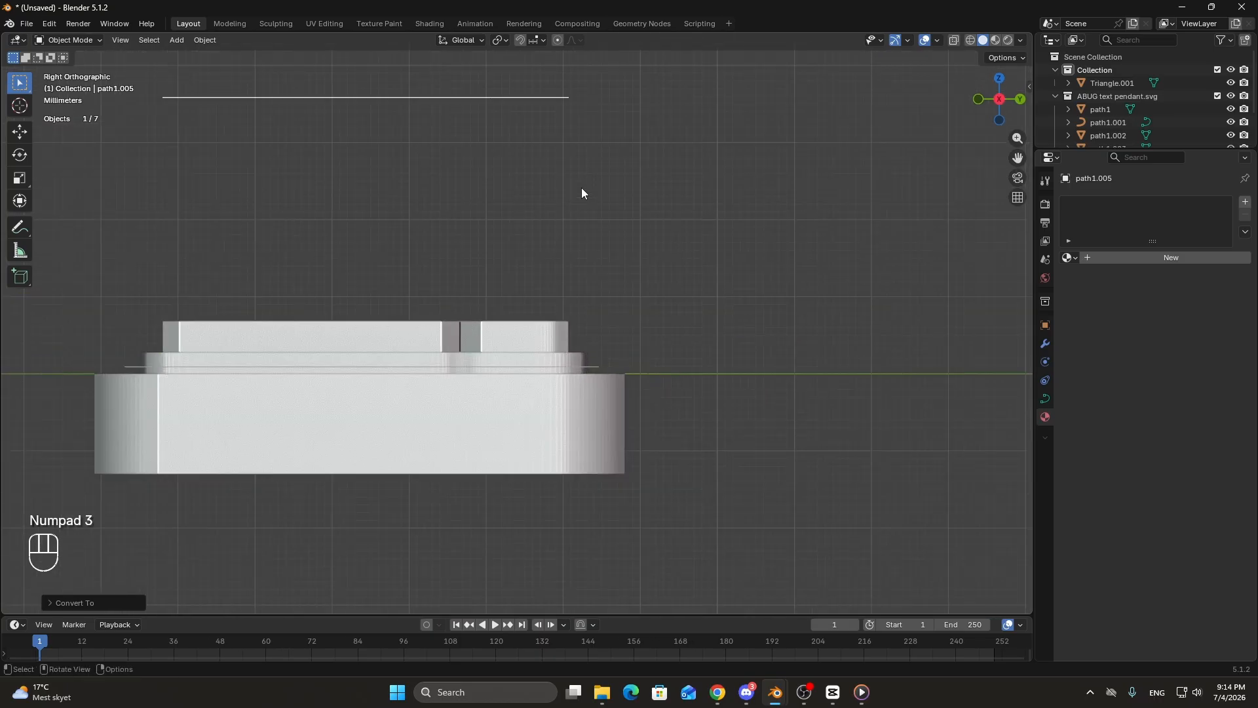
pyautogui.press('g')
pyautogui.press('z')
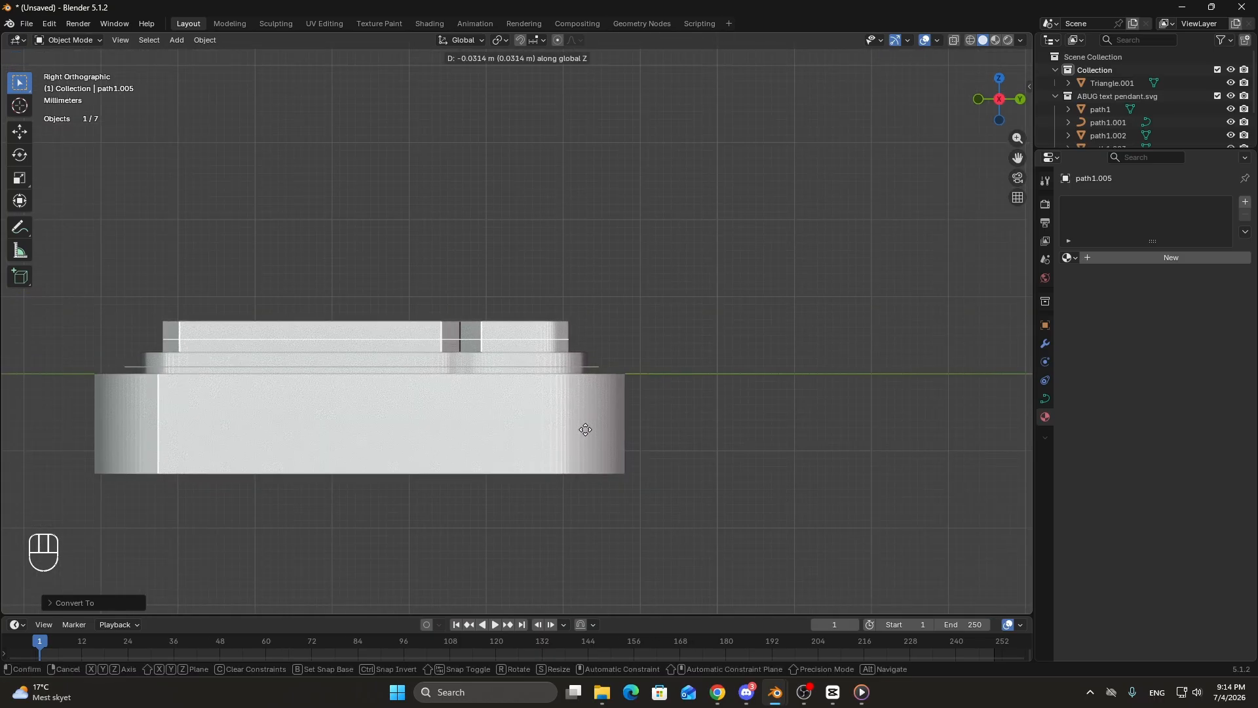
pyautogui.click(580, 419)
pyautogui.scroll(5, 477, 378)
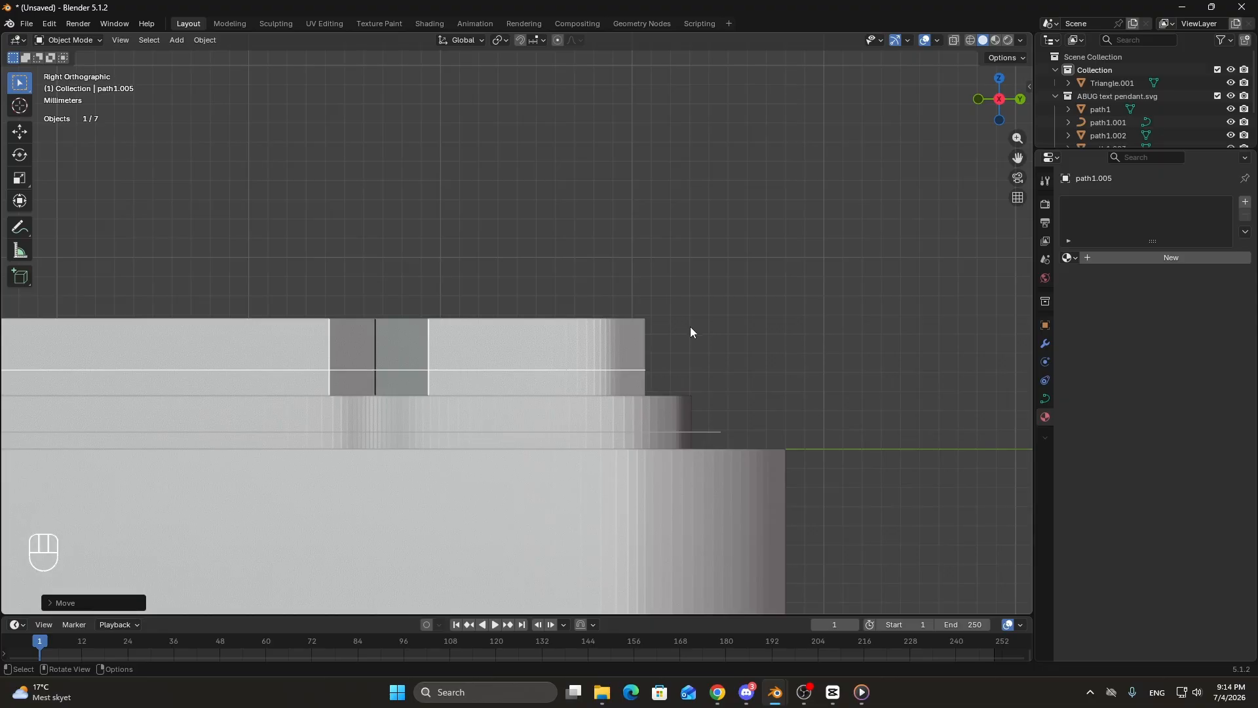
pyautogui.moveTo(650, 347); pyautogui.dragTo(714, 368, button='middle')
pyautogui.scroll(-5, 714, 368)
pyautogui.keyDown('shift'); pyautogui.moveTo(836, 395); pyautogui.dragTo(759, 350, button='middle'); pyautogui.keyUp('shift')
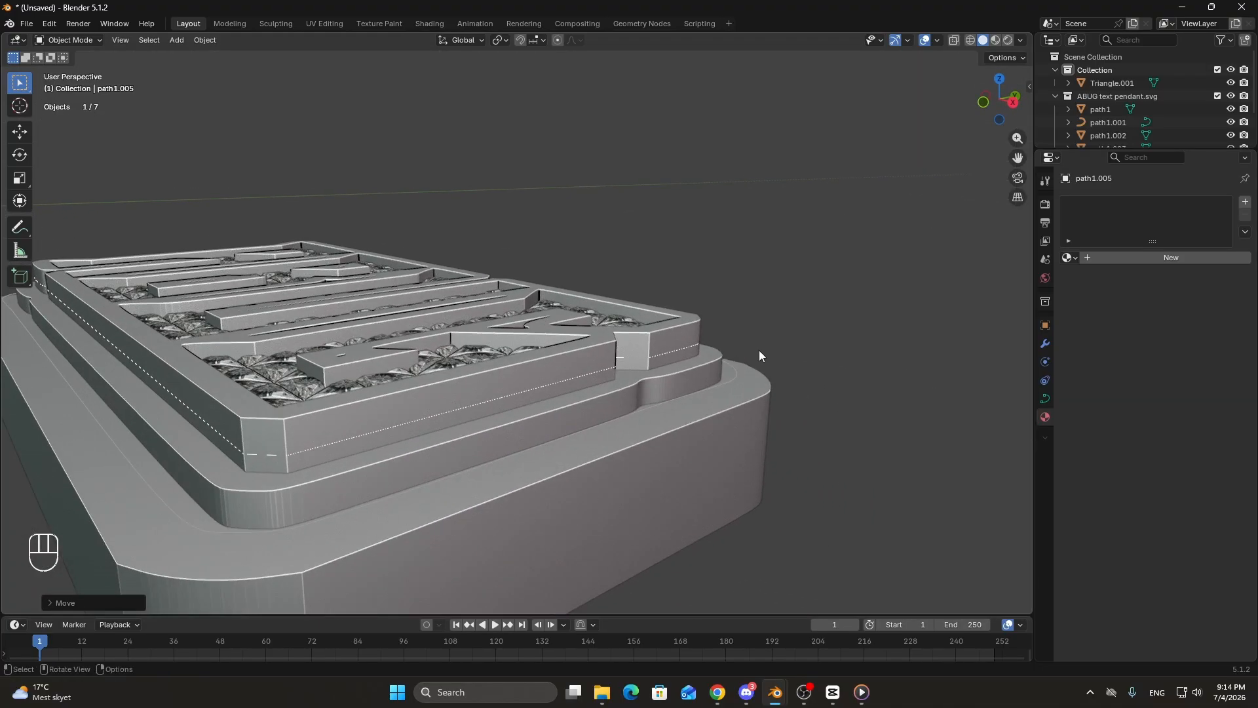
# Give the lettering outline curve a round bevel with a depth of 0.0005 m.
pyautogui.click(1045, 398)
pyautogui.scroll(4, 742, 371)
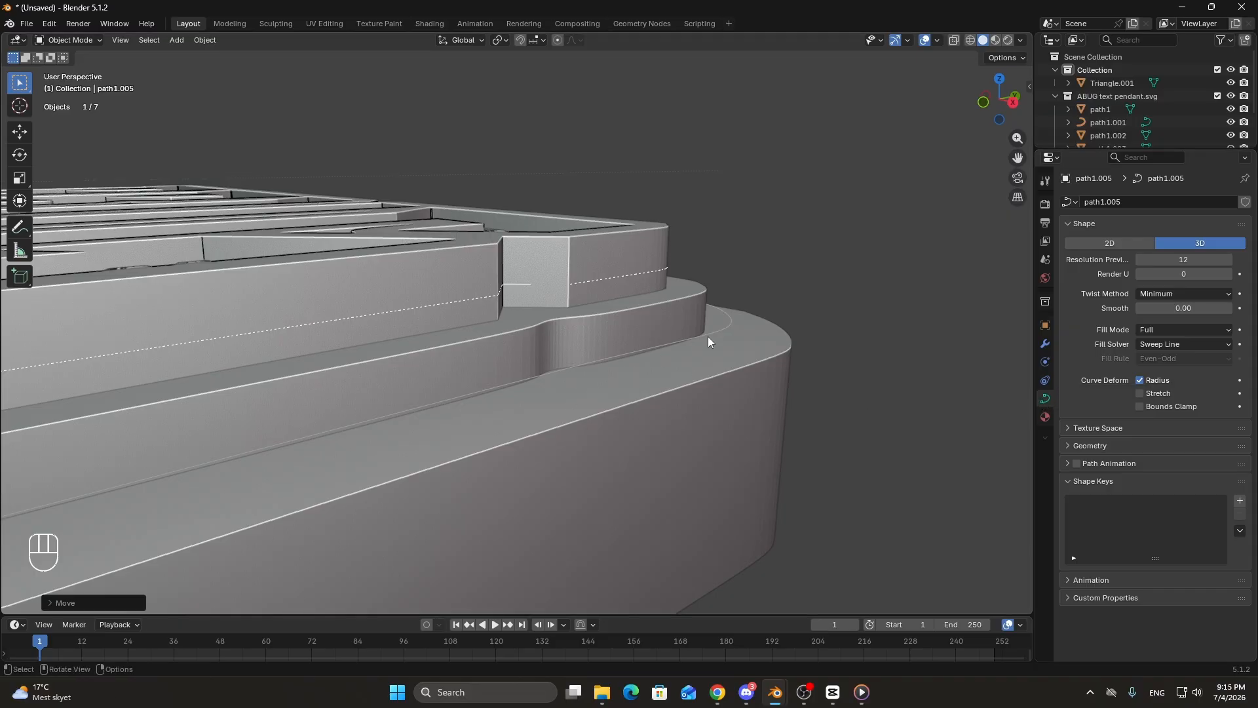
pyautogui.moveTo(708, 338); pyautogui.dragTo(700, 337, button='middle')
pyautogui.click(1092, 446)
pyautogui.keyDown('shift'); pyautogui.moveTo(741, 386); pyautogui.dragTo(930, 377, button='middle'); pyautogui.keyUp('shift')
pyautogui.moveTo(1186, 578); pyautogui.dragTo(1187, 579)
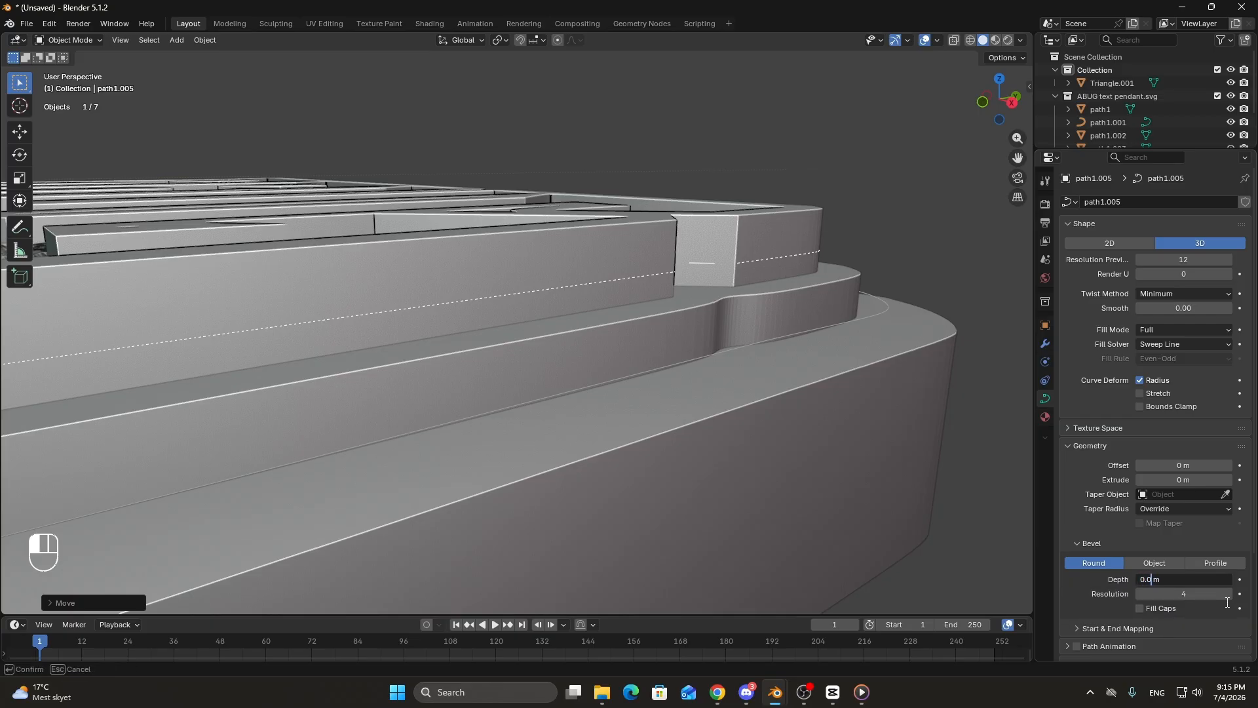
pyautogui.press('Return')
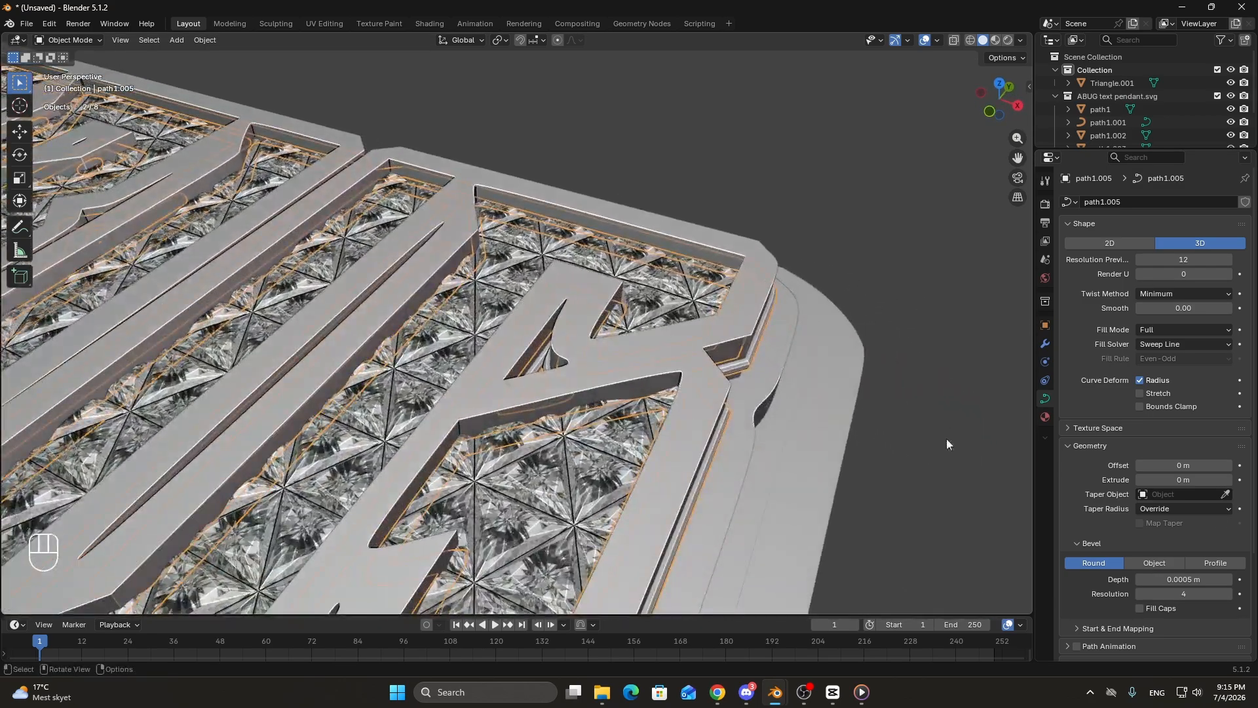
pyautogui.keyDown('shift'); pyautogui.moveTo(947, 439); pyautogui.dragTo(831, 434, button='middle'); pyautogui.keyUp('shift')
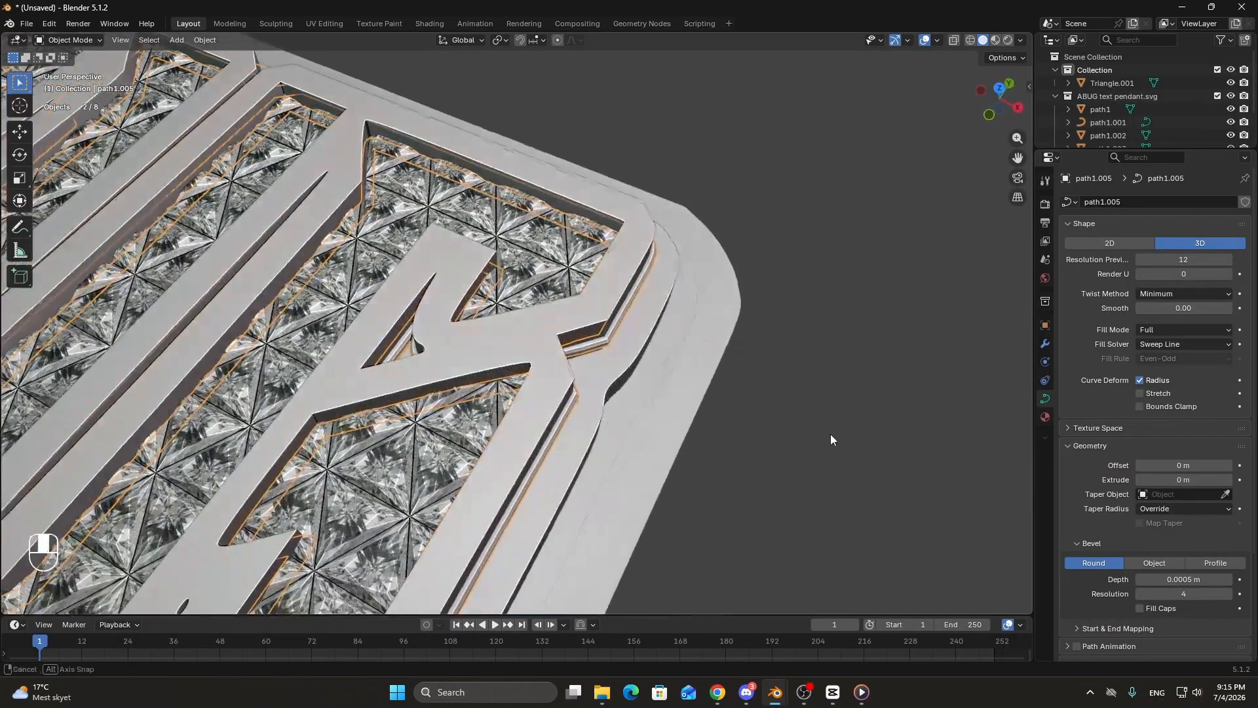
# Extrude the lettering outline curve by 0.003 m.
pyautogui.keyDown('shift'); pyautogui.moveTo(1184, 480); pyautogui.dragTo(1202, 480); pyautogui.keyUp('shift')
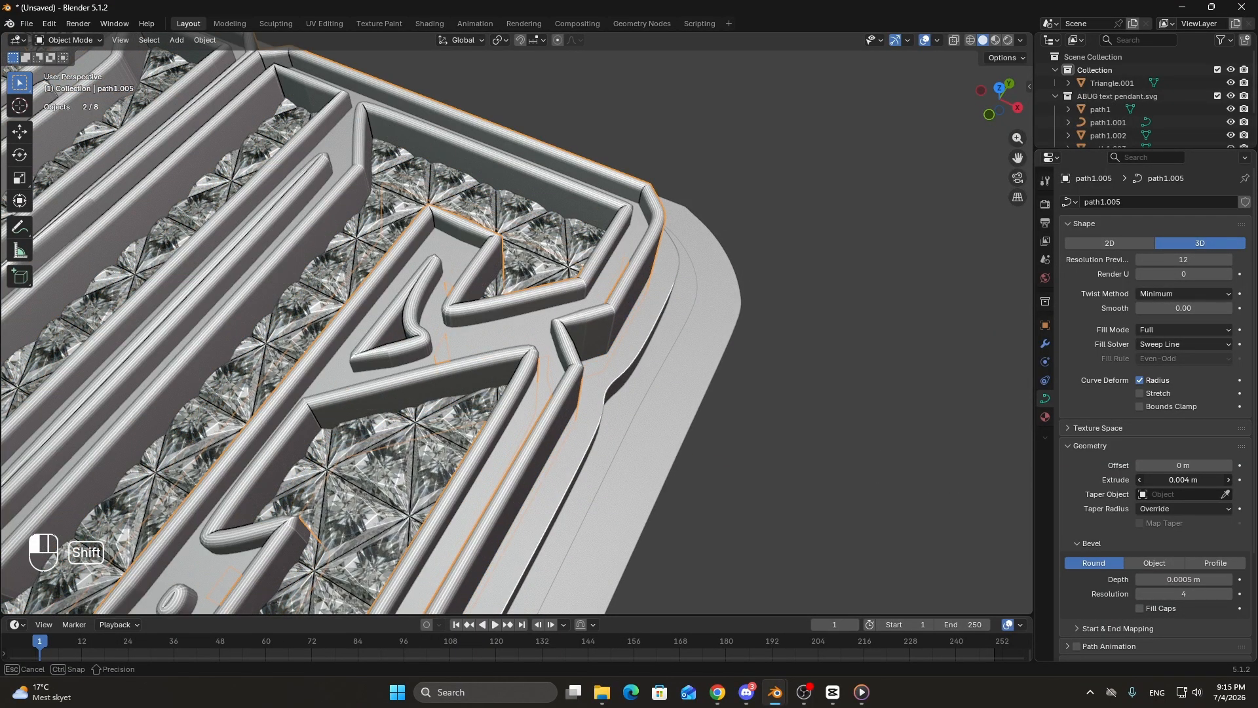
pyautogui.moveTo(851, 462); pyautogui.dragTo(695, 373, button='middle')
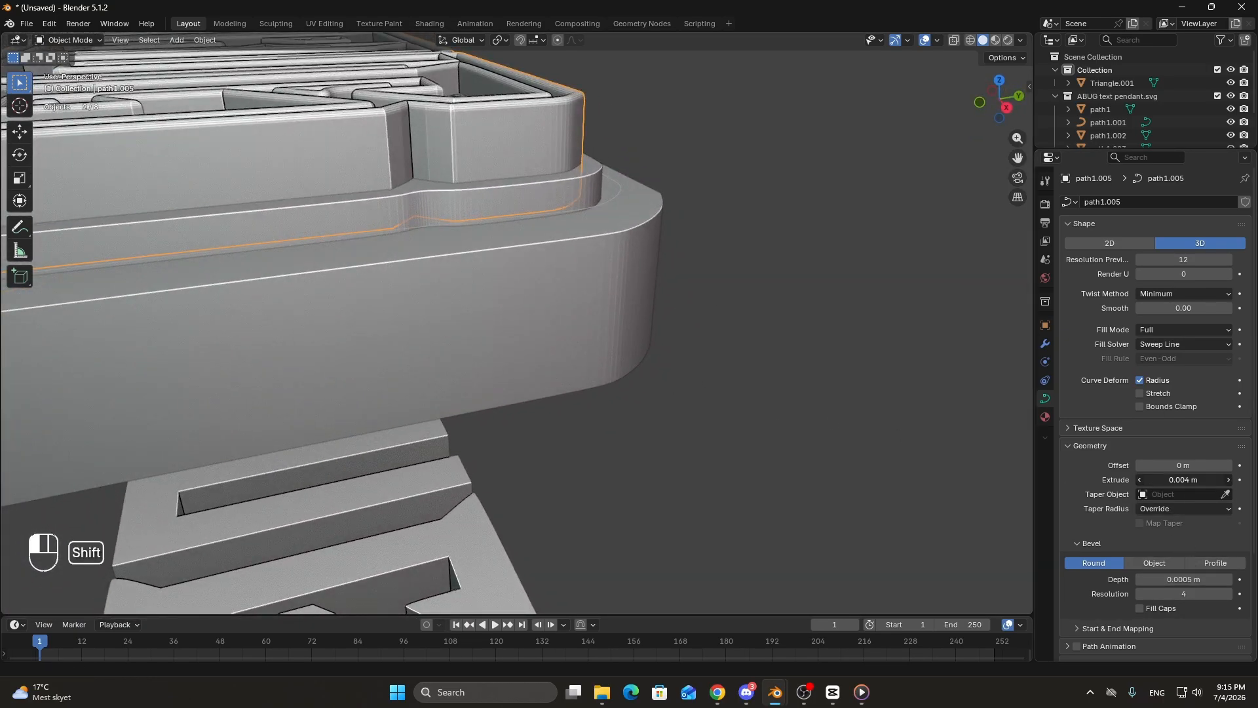
pyautogui.keyDown('shift'); pyautogui.moveTo(1184, 479); pyautogui.dragTo(1179, 480); pyautogui.keyUp('shift')
# Fine-tune the beveled curve's height along Z so its rounded rim rests along the top edges of the lettering plate.
pyautogui.press('KP_3')
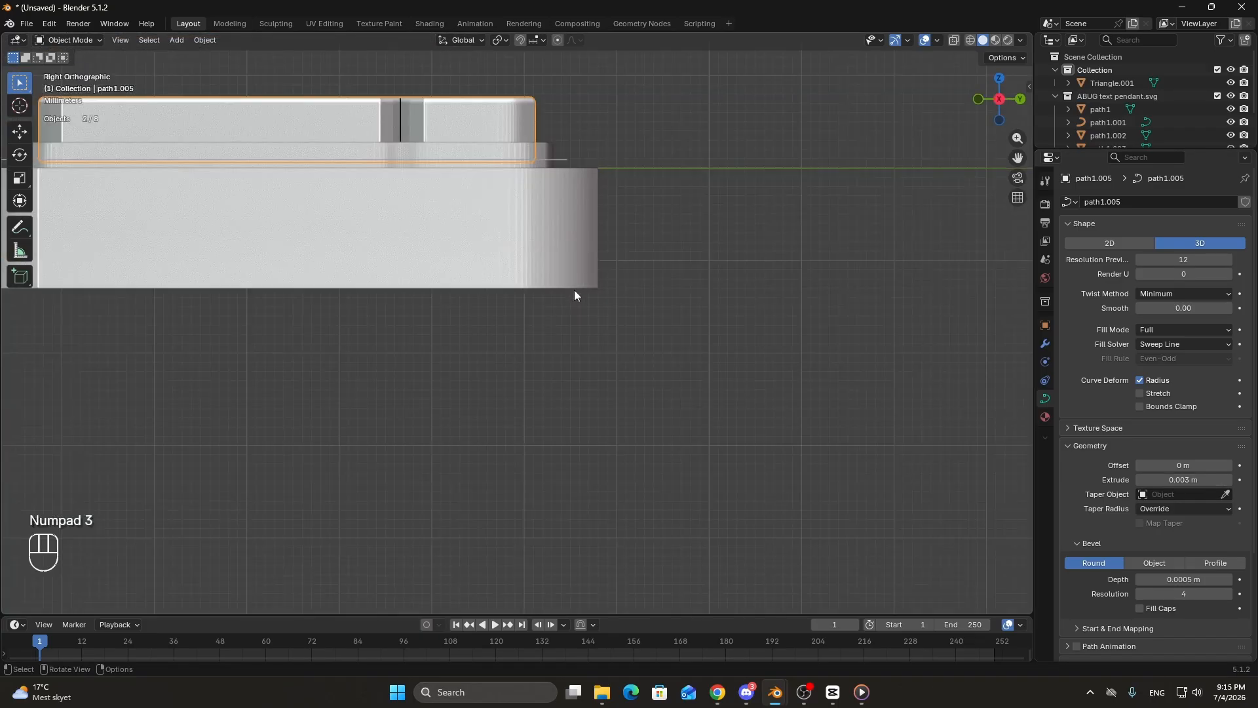
pyautogui.moveTo(574, 290); pyautogui.dragTo(658, 352, button='middle')
pyautogui.scroll(6, 651, 344)
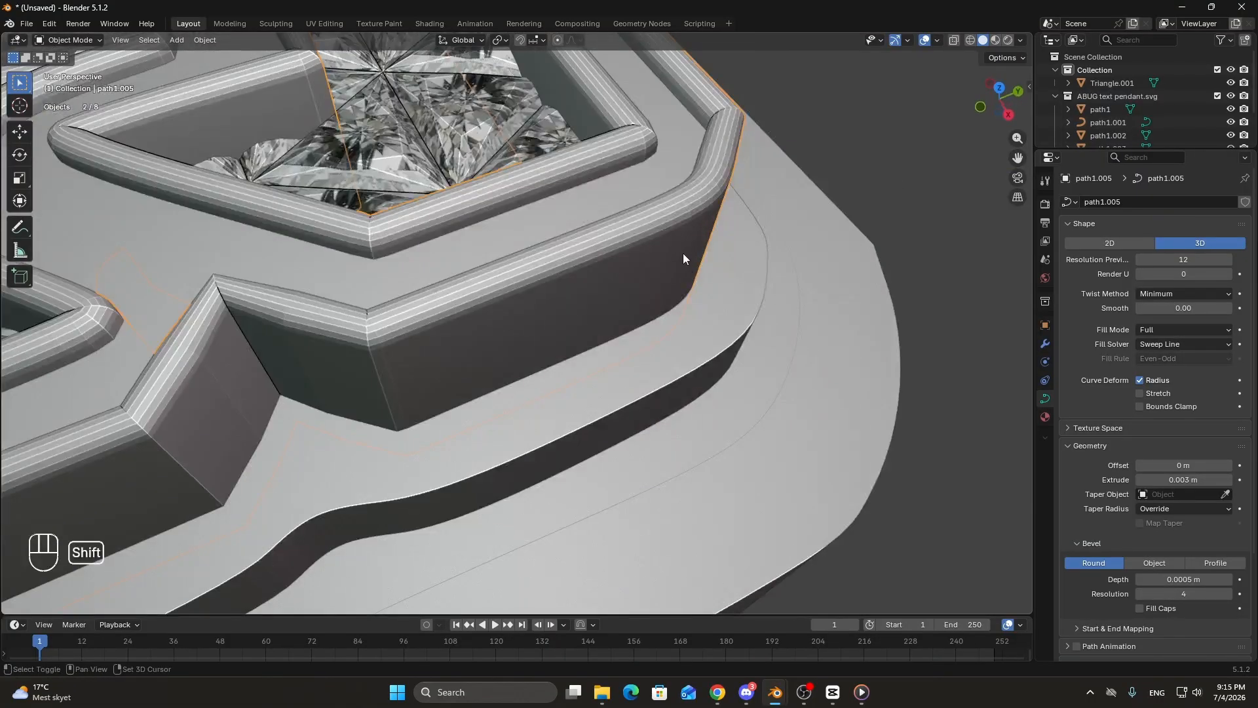
pyautogui.keyDown('shift'); pyautogui.moveTo(683, 258); pyautogui.dragTo(669, 326, button='middle'); pyautogui.keyUp('shift')
pyautogui.press('g')
pyautogui.press('z')
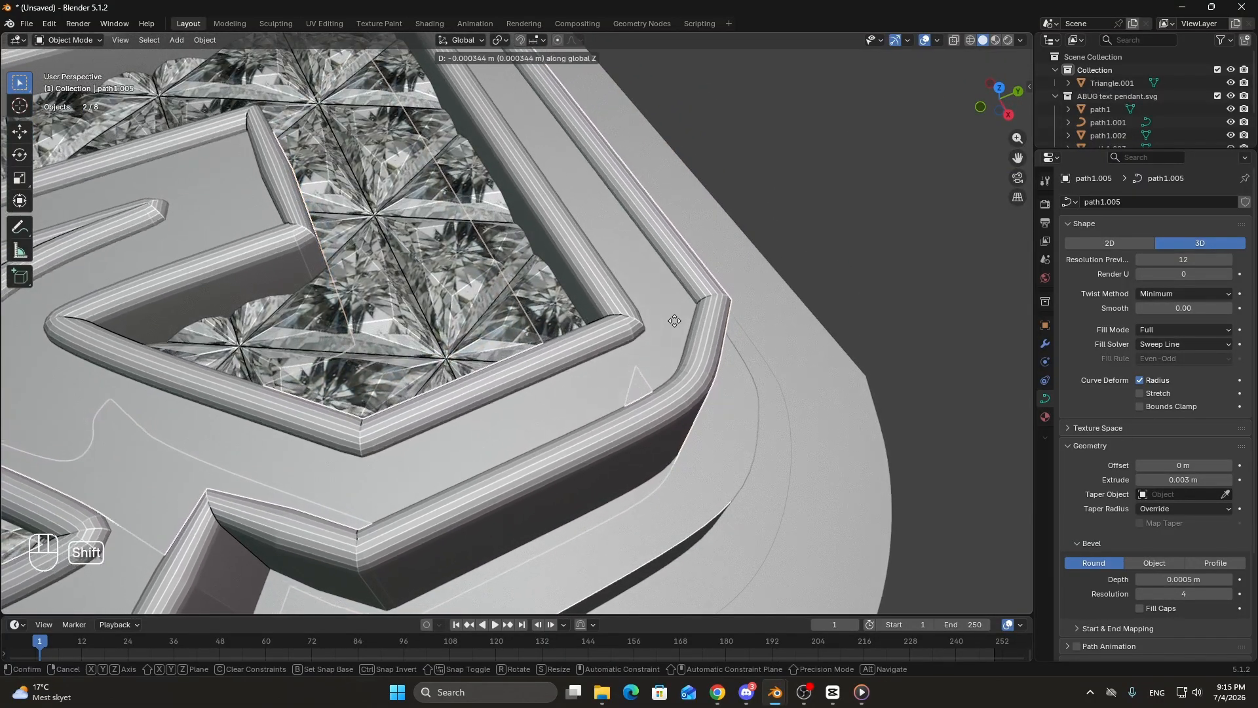
pyautogui.click(689, 288)
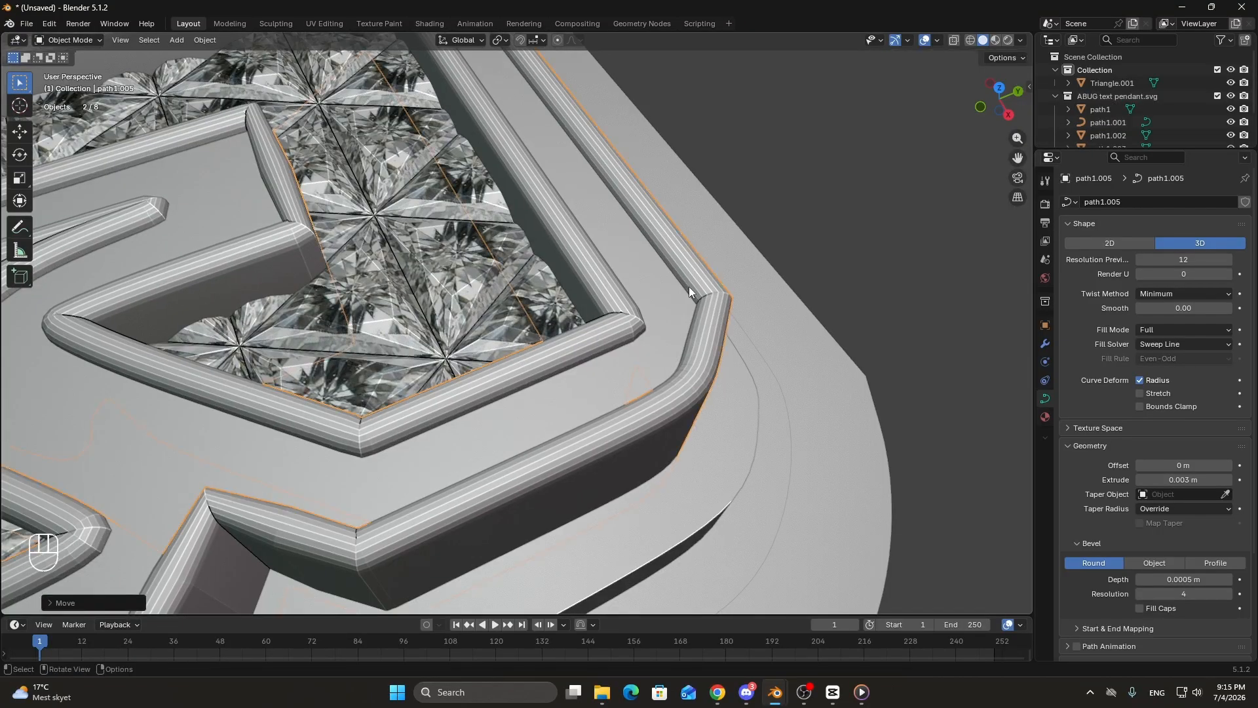
pyautogui.moveTo(689, 286); pyautogui.dragTo(656, 292, button='middle')
pyautogui.scroll(3, 655, 292)
pyautogui.press('g')
pyautogui.press('z')
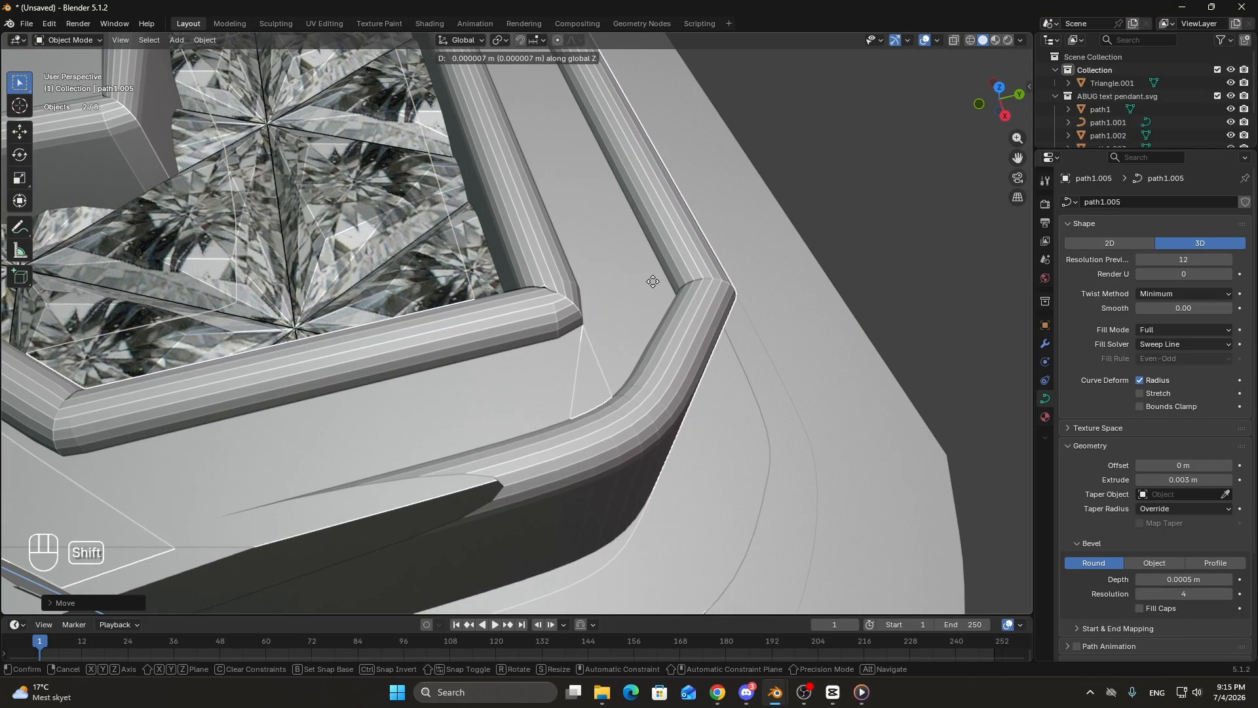
pyautogui.click(653, 282)
# Inspect the rounded rim's fit around the letters and plate edges from the side and at an angle.
pyautogui.scroll(-5, 654, 281)
pyautogui.click(772, 264)
pyautogui.moveTo(697, 308); pyautogui.dragTo(499, 215, button='middle')
pyautogui.click(461, 206)
pyautogui.moveTo(587, 247); pyautogui.dragTo(598, 227, button='middle')
pyautogui.press('KP_3')
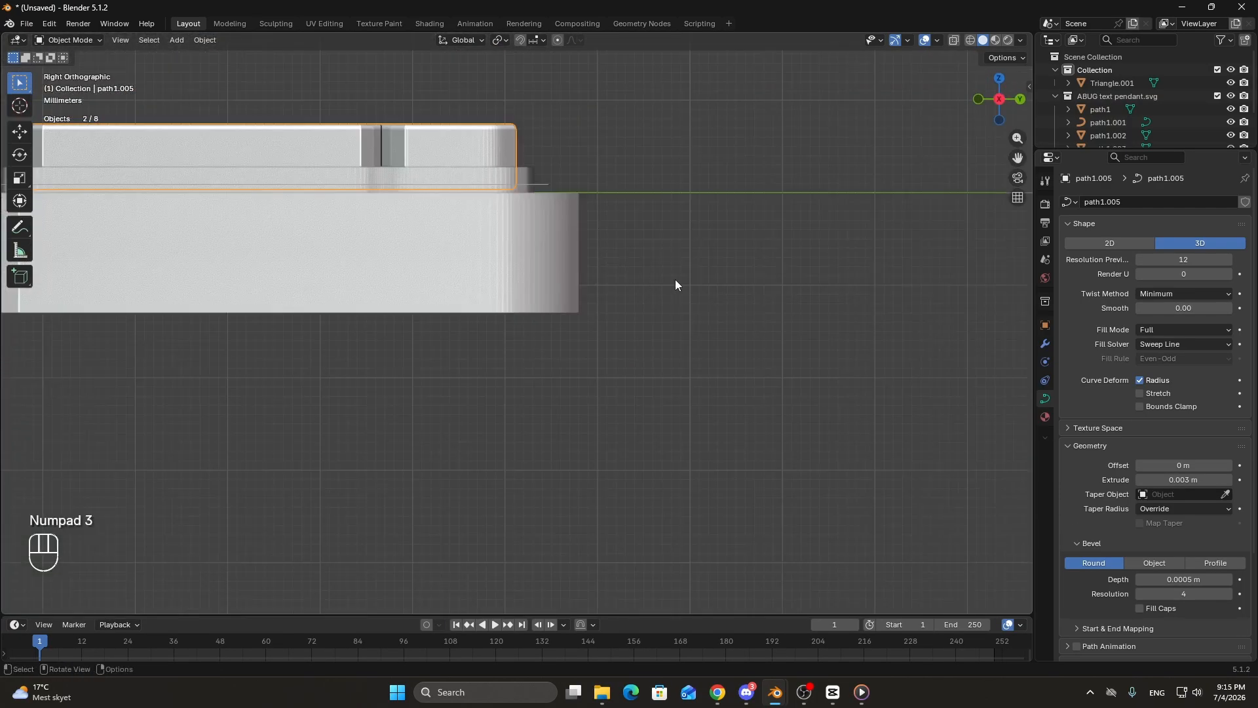
pyautogui.click(675, 280)
pyautogui.moveTo(600, 285); pyautogui.dragTo(803, 336, button='middle')
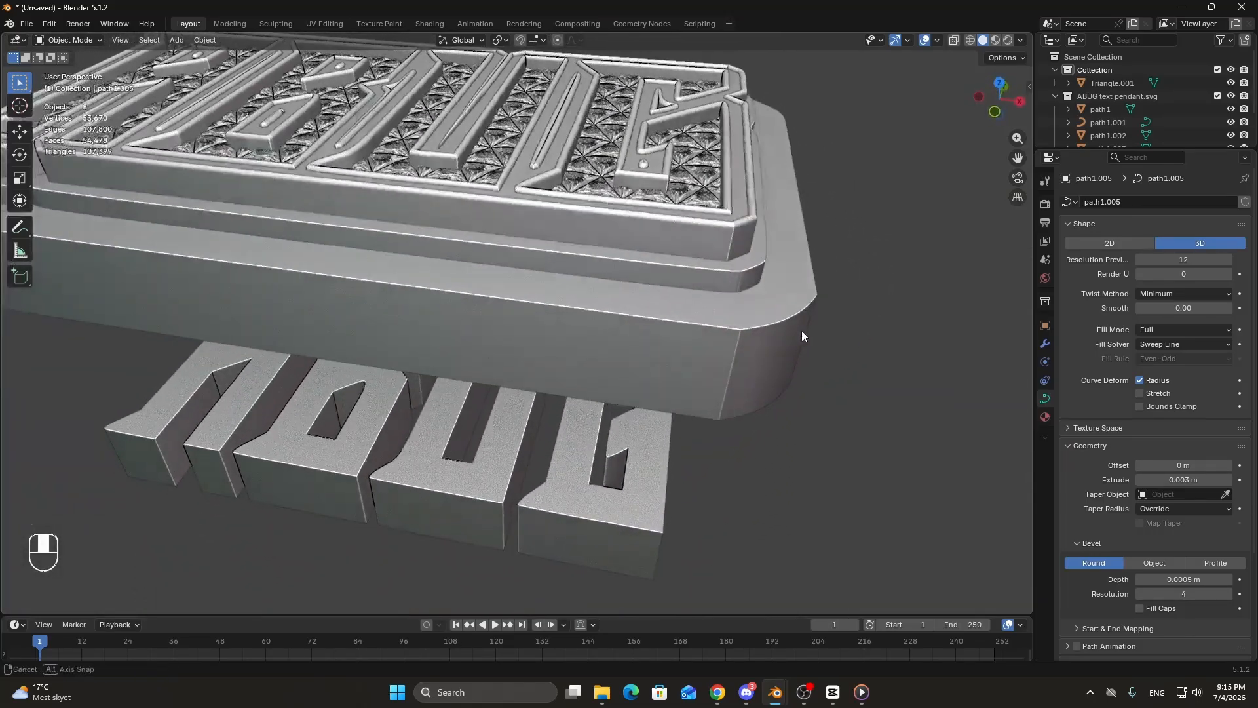
# Give the beveled lettering rim a new material named BLUE and use an Image Texture as its base color.
pyautogui.click(711, 246)
pyautogui.moveTo(786, 254); pyautogui.dragTo(807, 314, button='middle')
pyautogui.click(1046, 417)
pyautogui.moveTo(981, 291); pyautogui.dragTo(979, 309, button='middle')
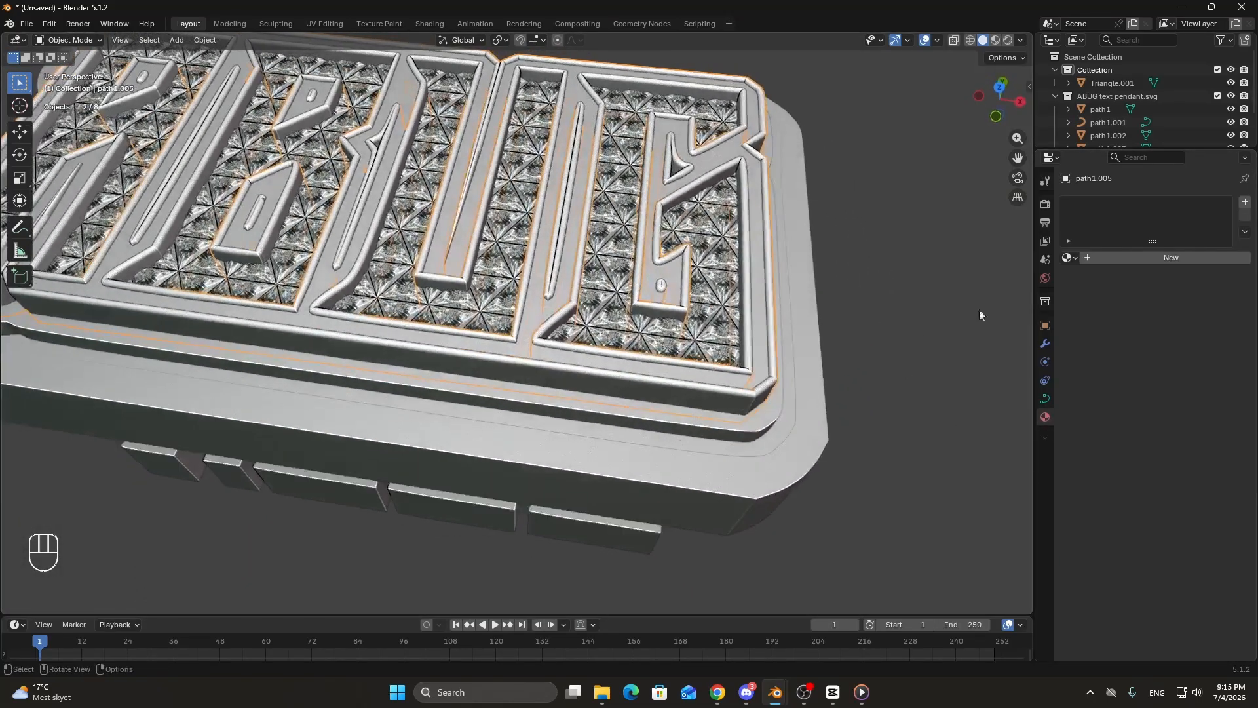
pyautogui.click(1117, 259)
pyautogui.doubleClick(1124, 257)
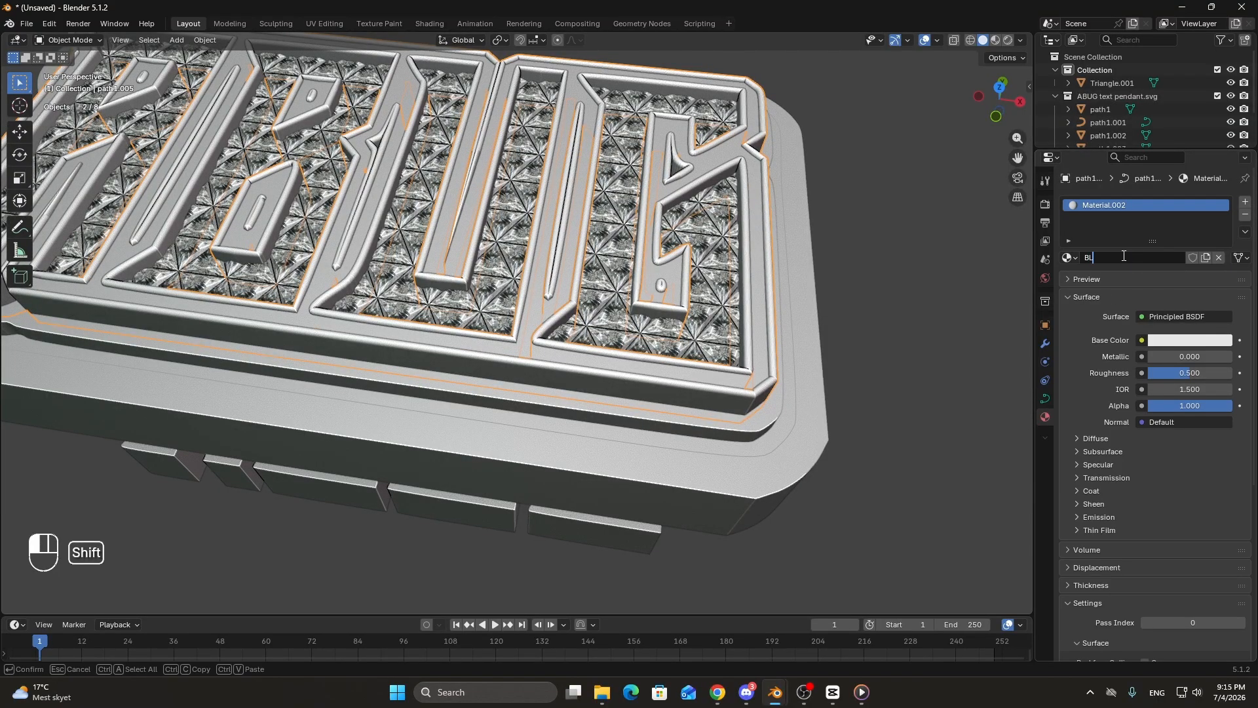
pyautogui.press('Return')
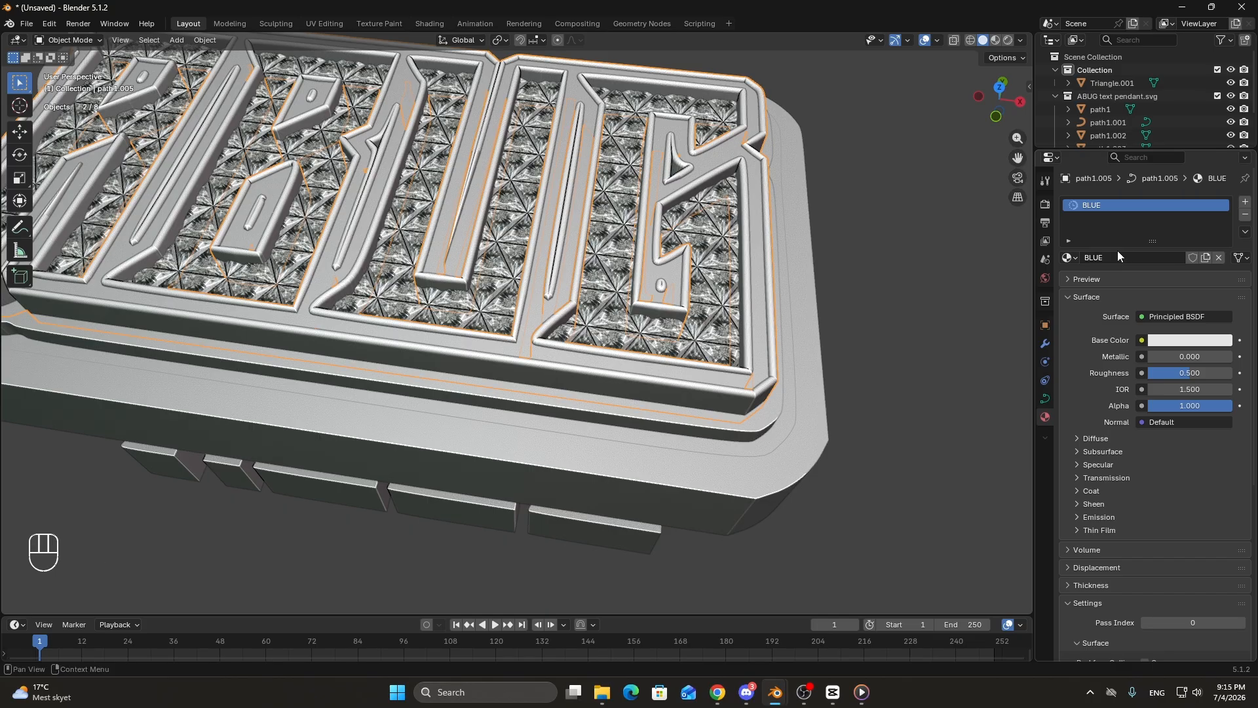
pyautogui.click(1141, 340)
pyautogui.click(861, 427)
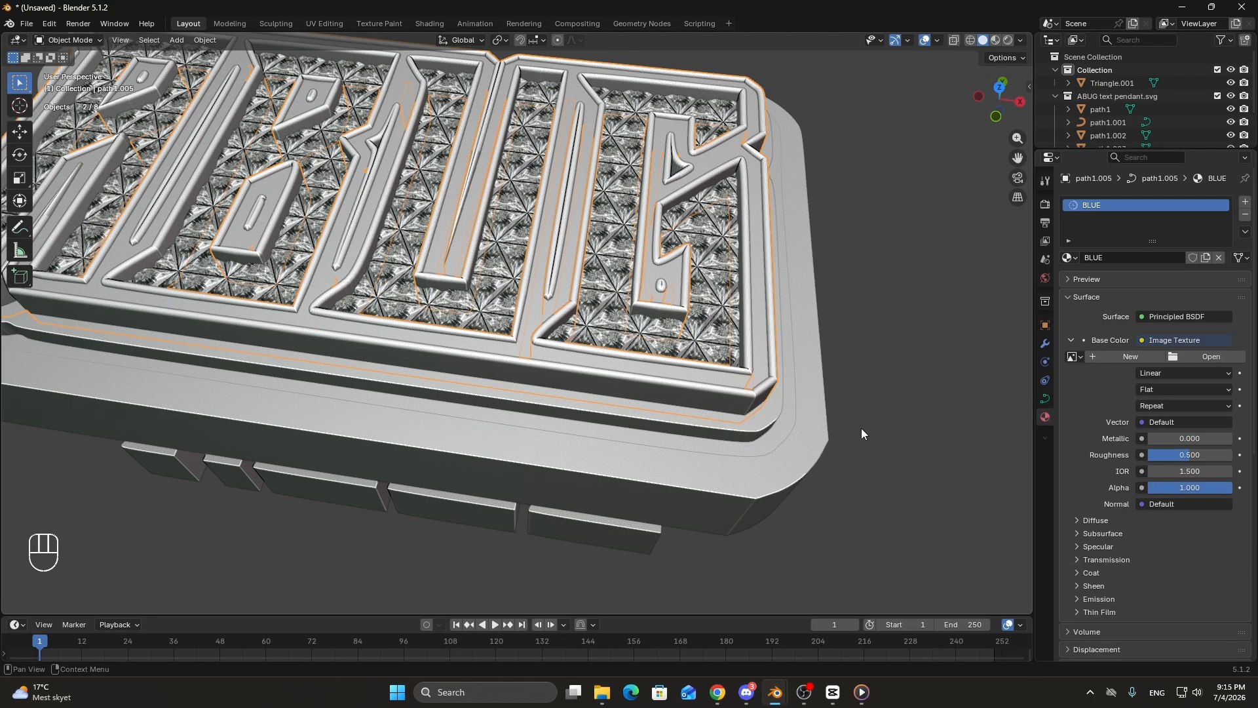
# Load the blue image from the Tutorials folder on the Desktop as the BLUE material's base color texture.
pyautogui.click(1211, 357)
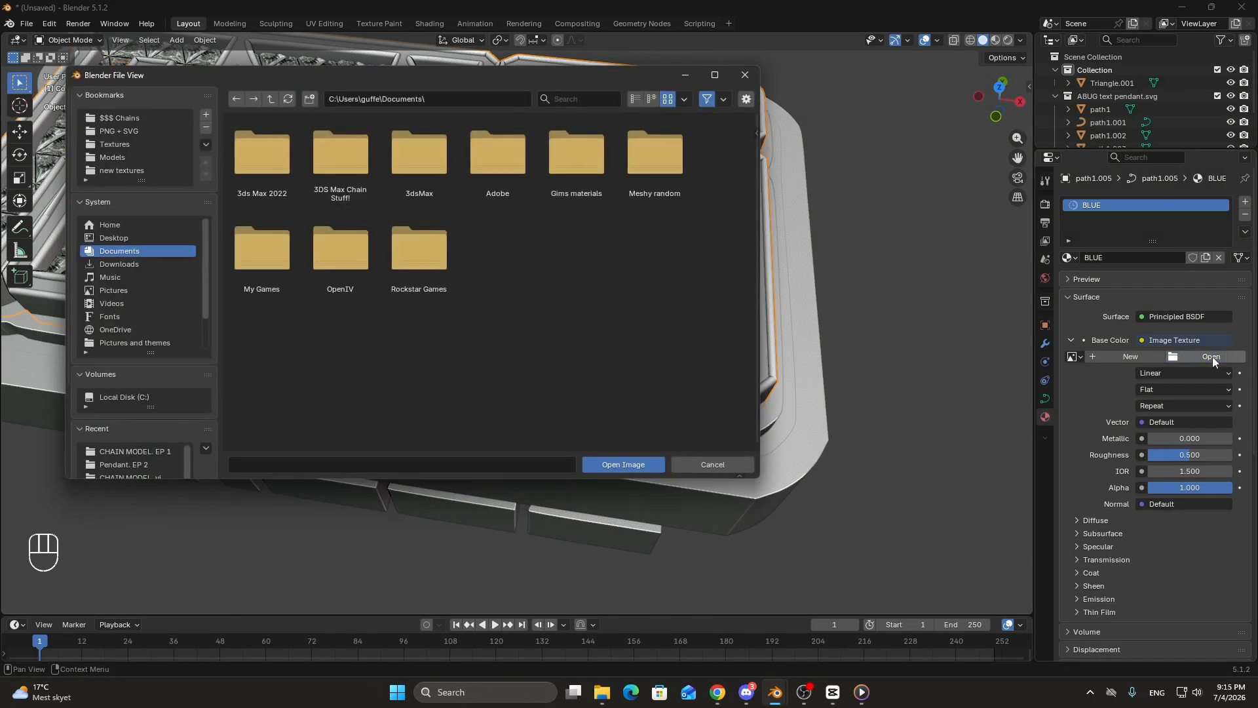
pyautogui.click(126, 237)
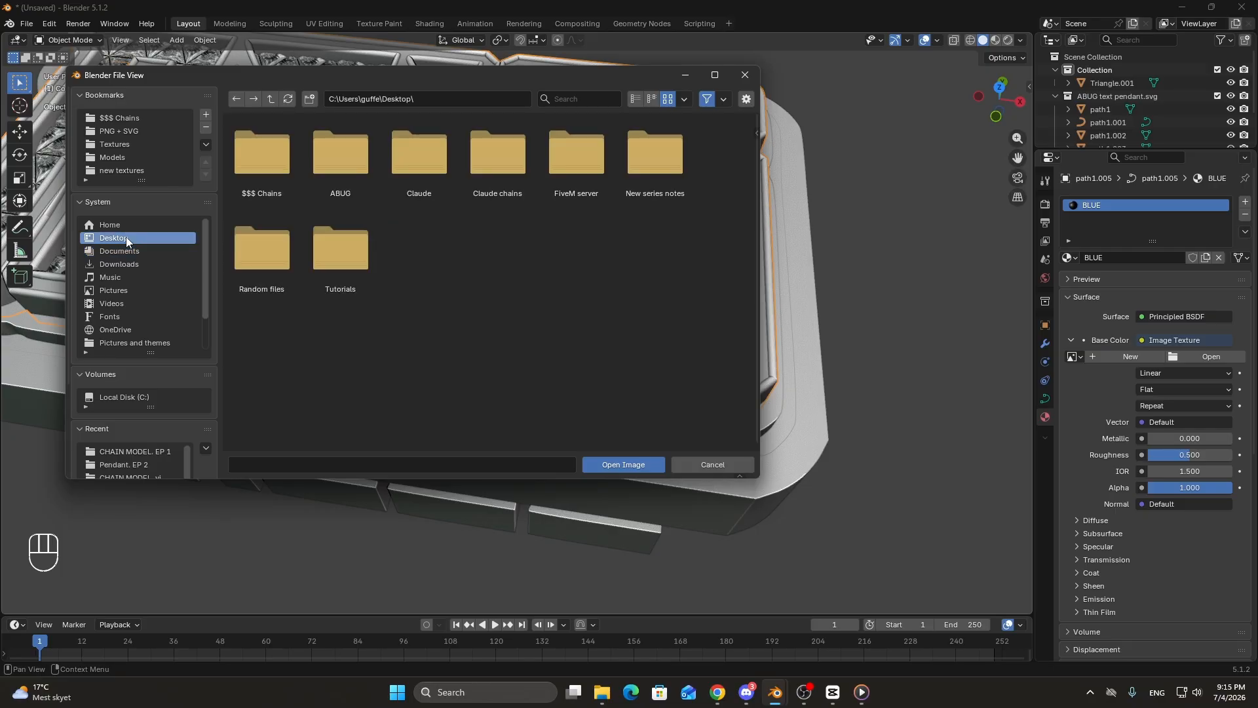
pyautogui.click(334, 272)
pyautogui.click(352, 159)
pyautogui.doubleClick(355, 162)
pyautogui.moveTo(357, 172); pyautogui.dragTo(576, 295, button='middle')
# Switch to Discord and view the blue texture image in the PENDANT TUTORIAL ASSETS thread, returning to Blender.
pyautogui.click(746, 692)
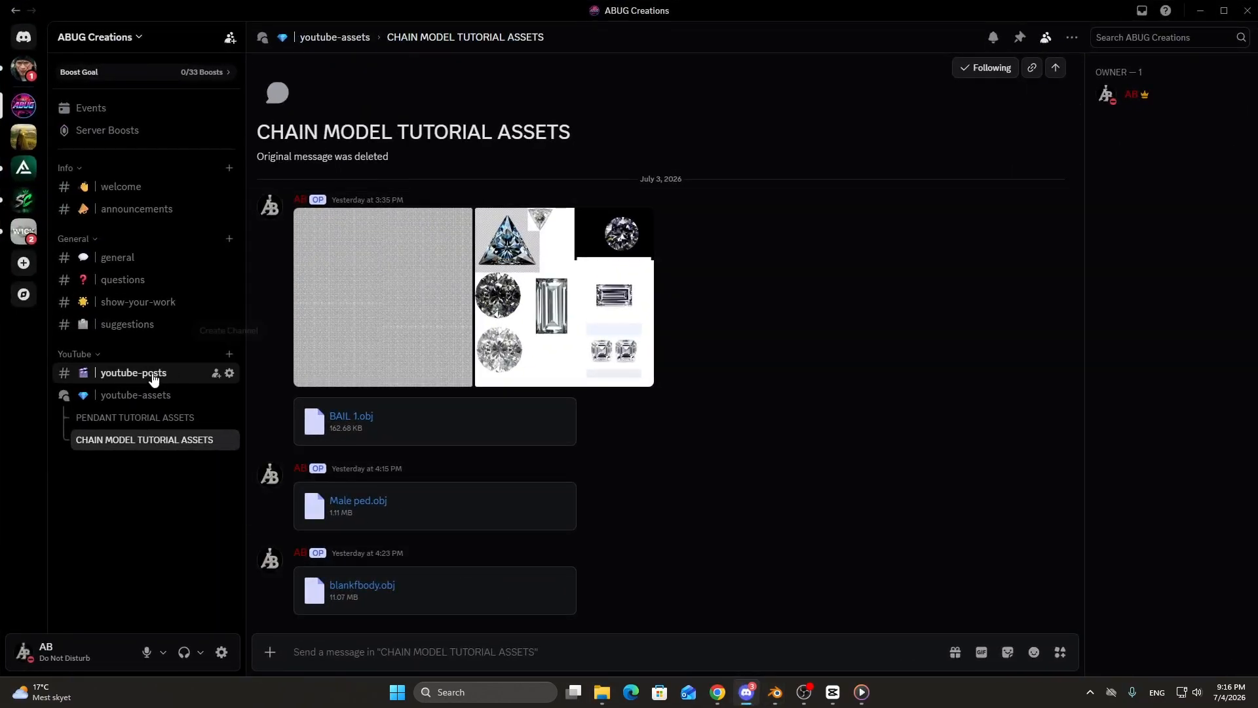
pyautogui.click(135, 417)
pyautogui.click(416, 477)
pyautogui.click(300, 339)
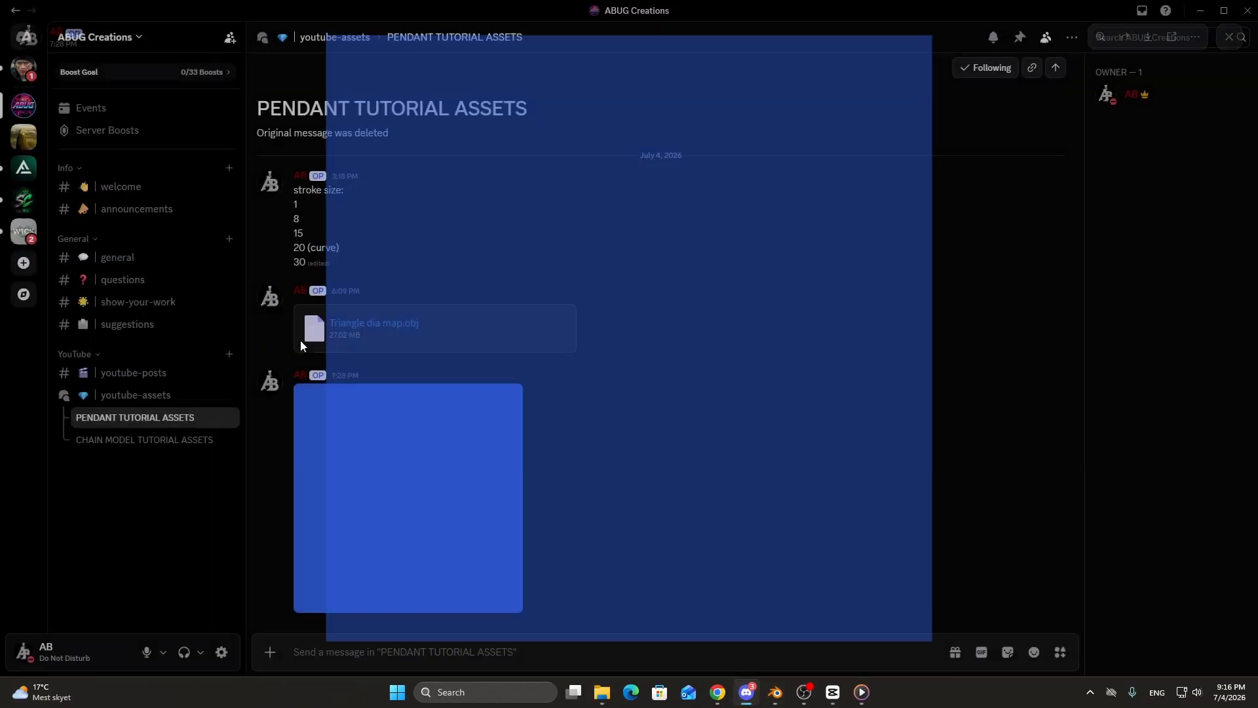
pyautogui.click(746, 692)
# Assign the existing BLUE material to the stepped plate directly beneath the lettering.
pyautogui.click(646, 359)
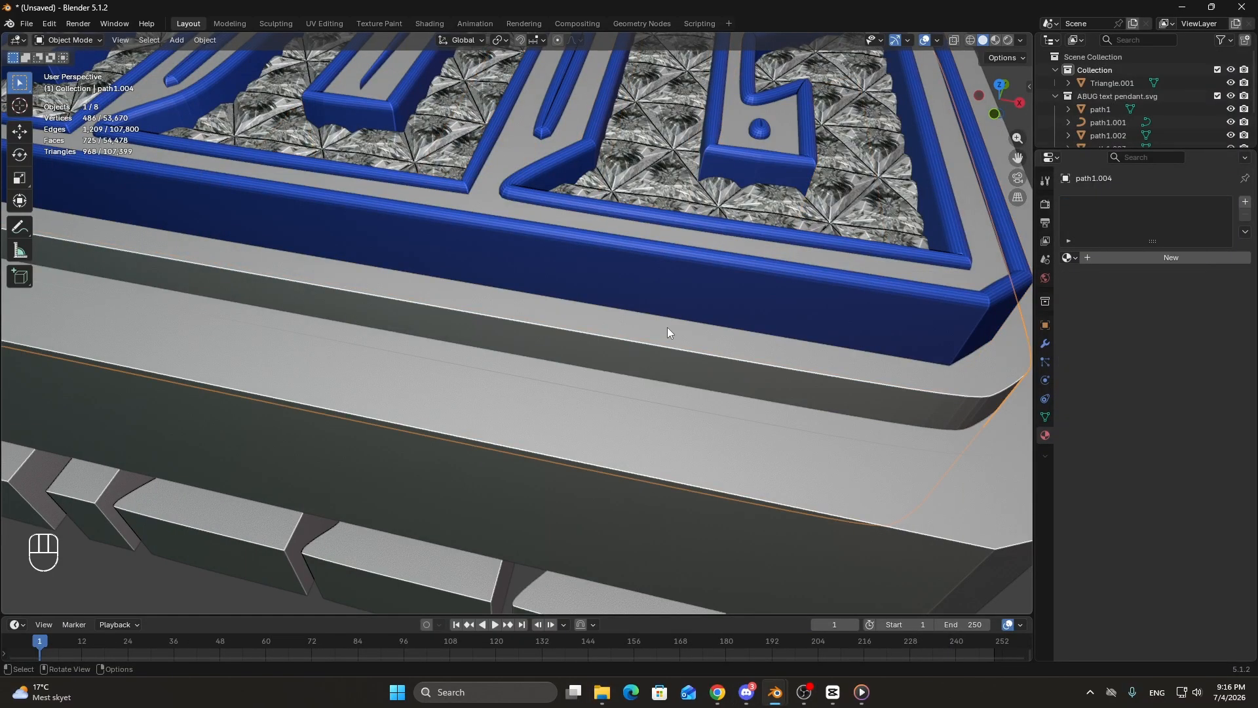
pyautogui.moveTo(667, 327); pyautogui.dragTo(694, 367, button='middle')
pyautogui.click(1073, 258)
pyautogui.click(1096, 291)
pyautogui.scroll(-7, 718, 370)
pyautogui.scroll(5, 694, 405)
pyautogui.click(694, 367)
# Delete the spare extruded lettering block floating below the pendant's base plate.
pyautogui.moveTo(815, 415); pyautogui.dragTo(774, 419, button='middle')
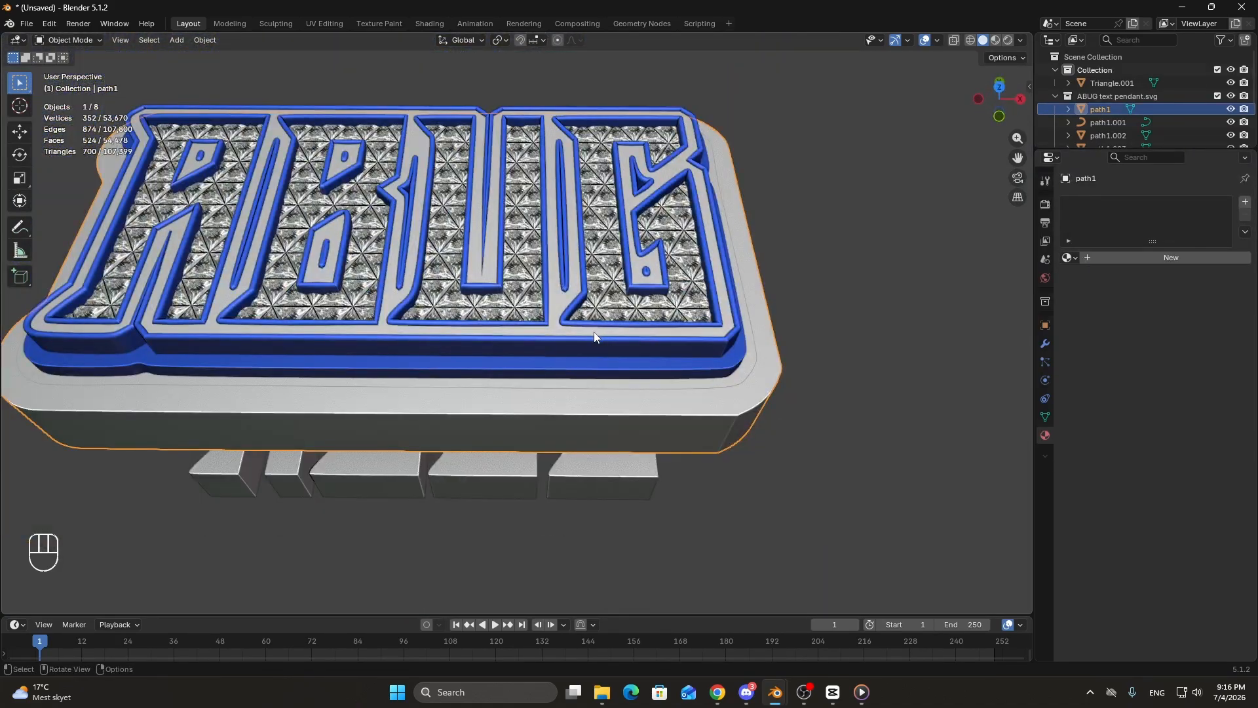
pyautogui.press('KP_3')
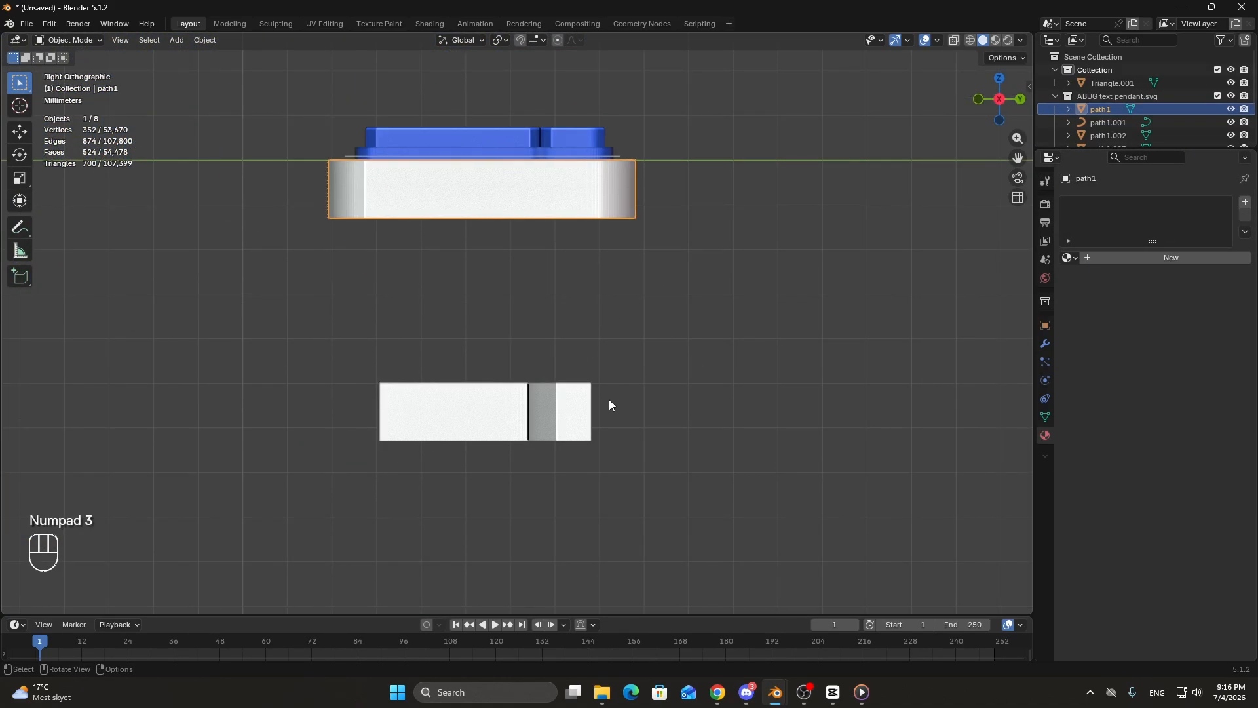
pyautogui.click(570, 392)
pyautogui.moveTo(570, 392); pyautogui.dragTo(663, 414, button='middle')
pyautogui.press('x')
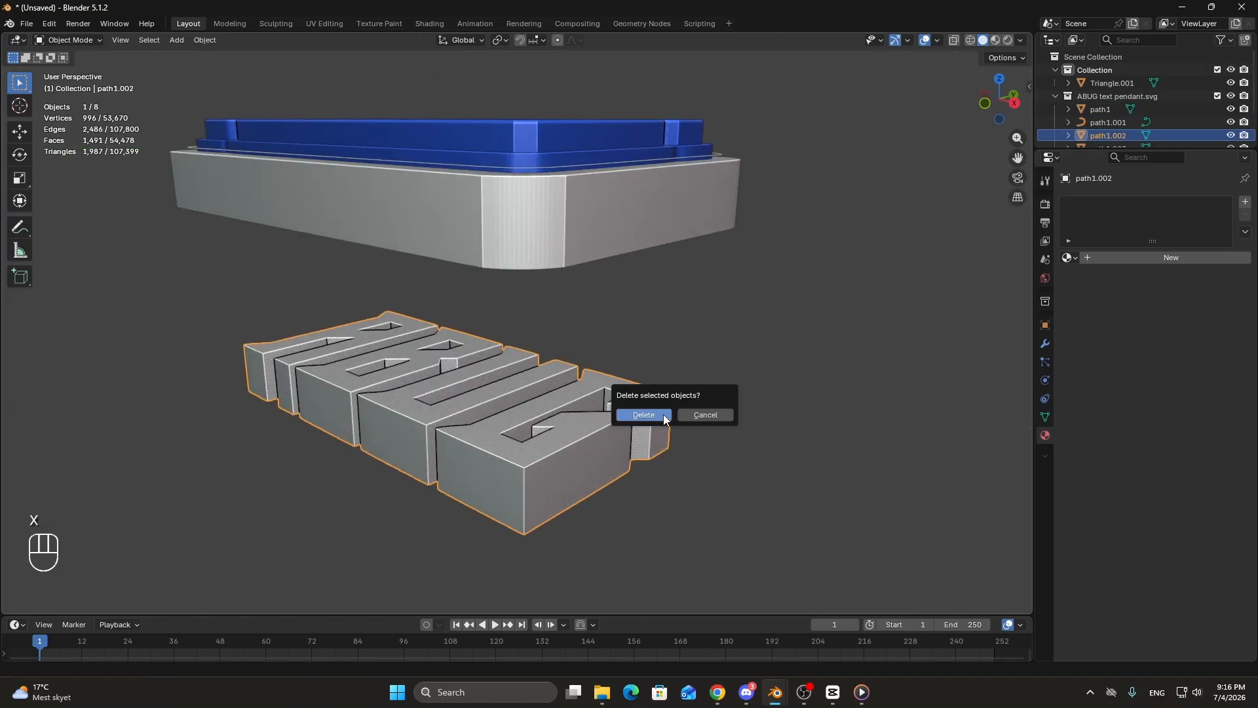
pyautogui.click(664, 414)
# Duplicate the pendant's thick rounded base plate in the right side view.
pyautogui.click(576, 221)
pyautogui.press('KP_3')
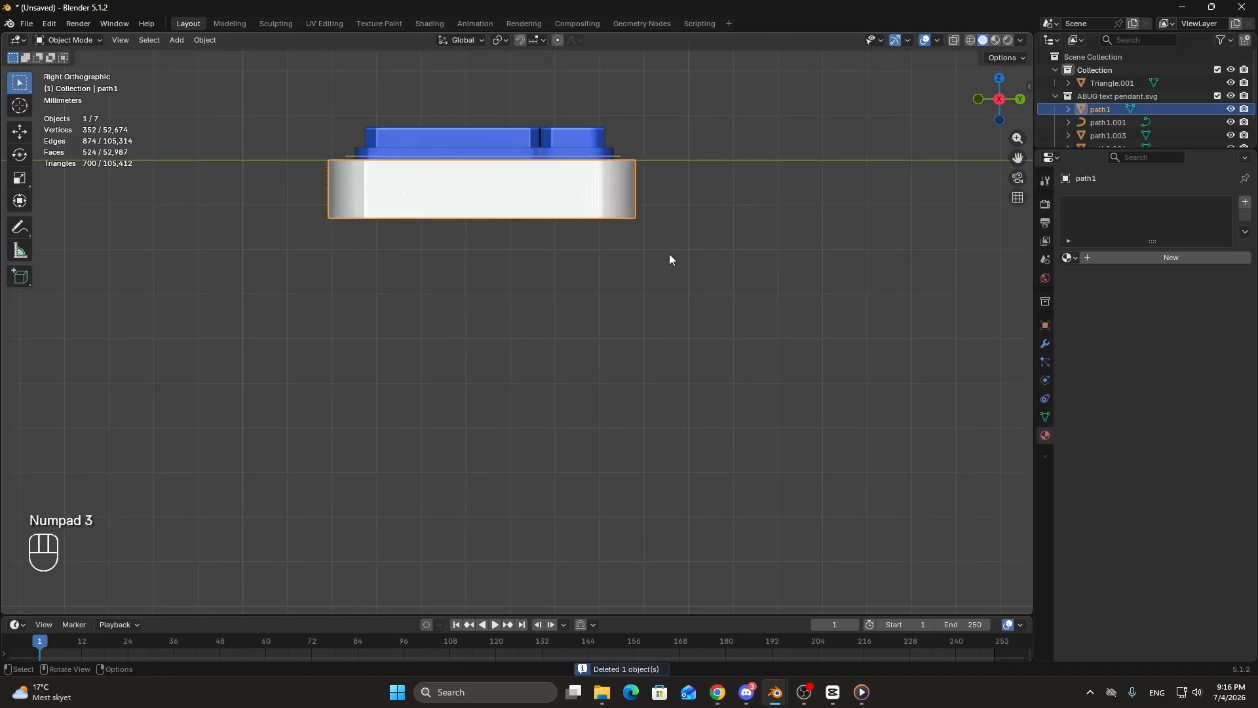
pyautogui.hotkey('shift', 'd')
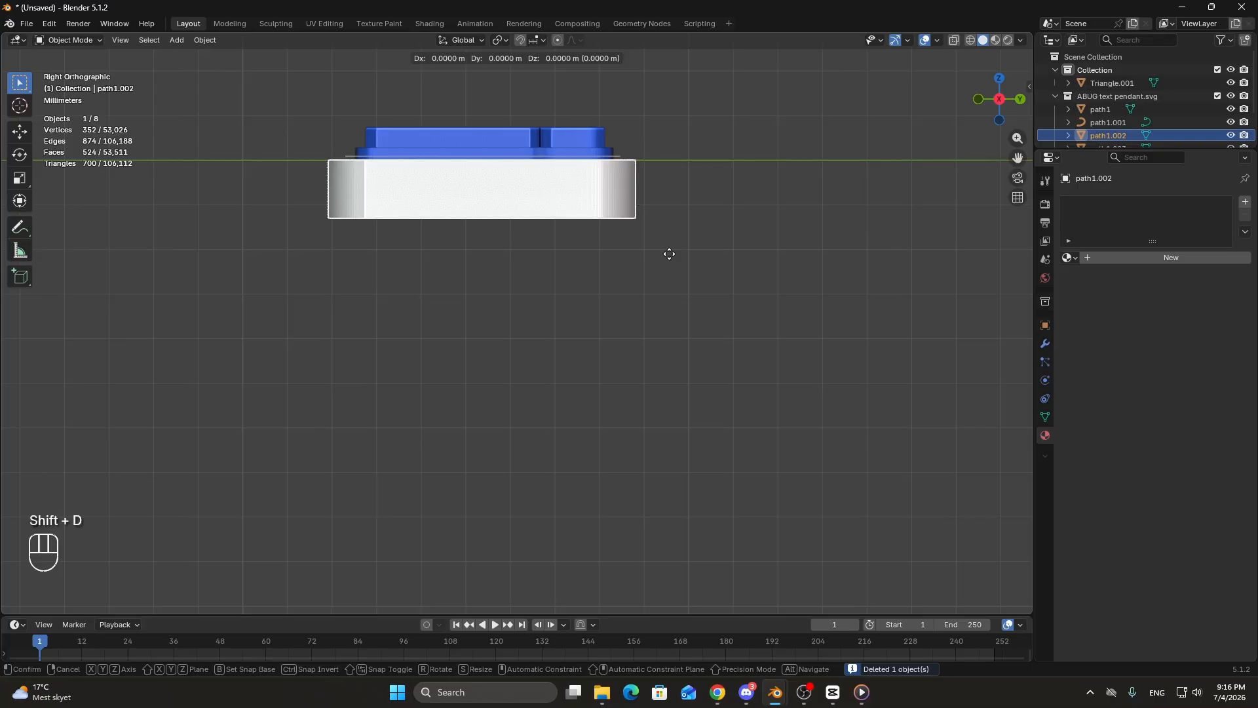
# Place the duplicated base block straight below the original along Z, clear of it.
pyautogui.press('z')
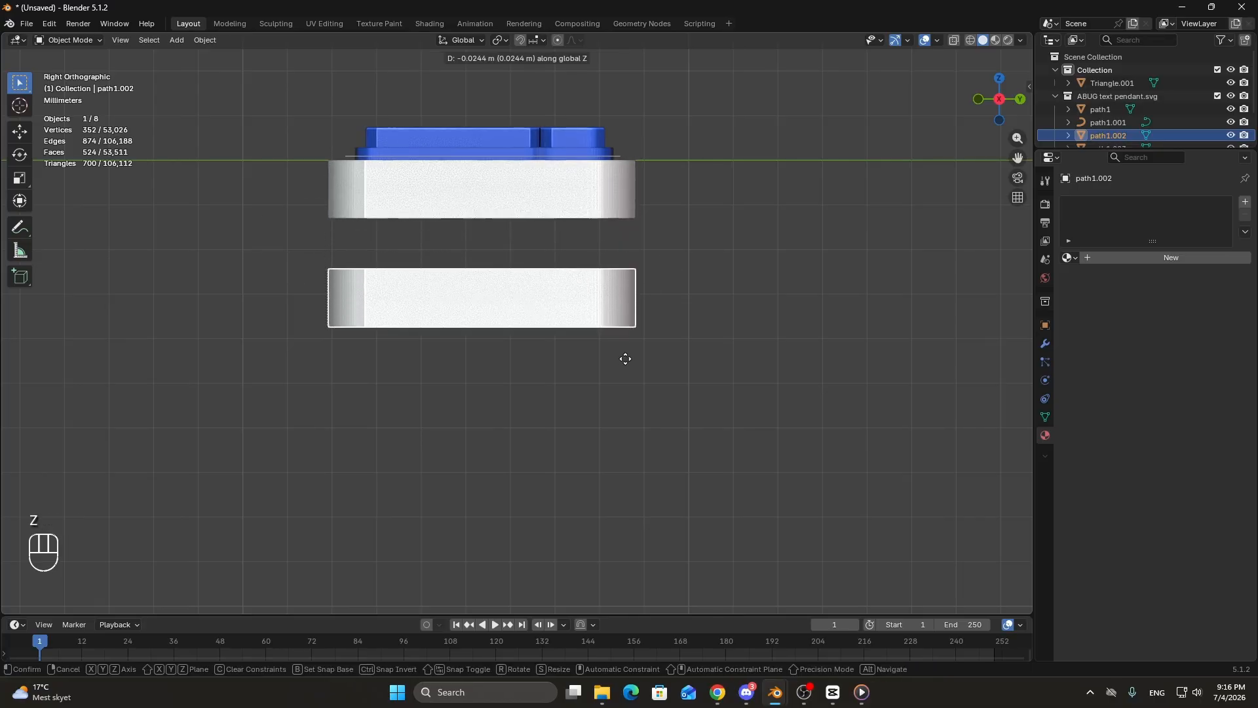
pyautogui.click(614, 492)
pyautogui.keyDown('shift'); pyautogui.moveTo(615, 491); pyautogui.dragTo(662, 420, button='middle'); pyautogui.keyUp('shift')
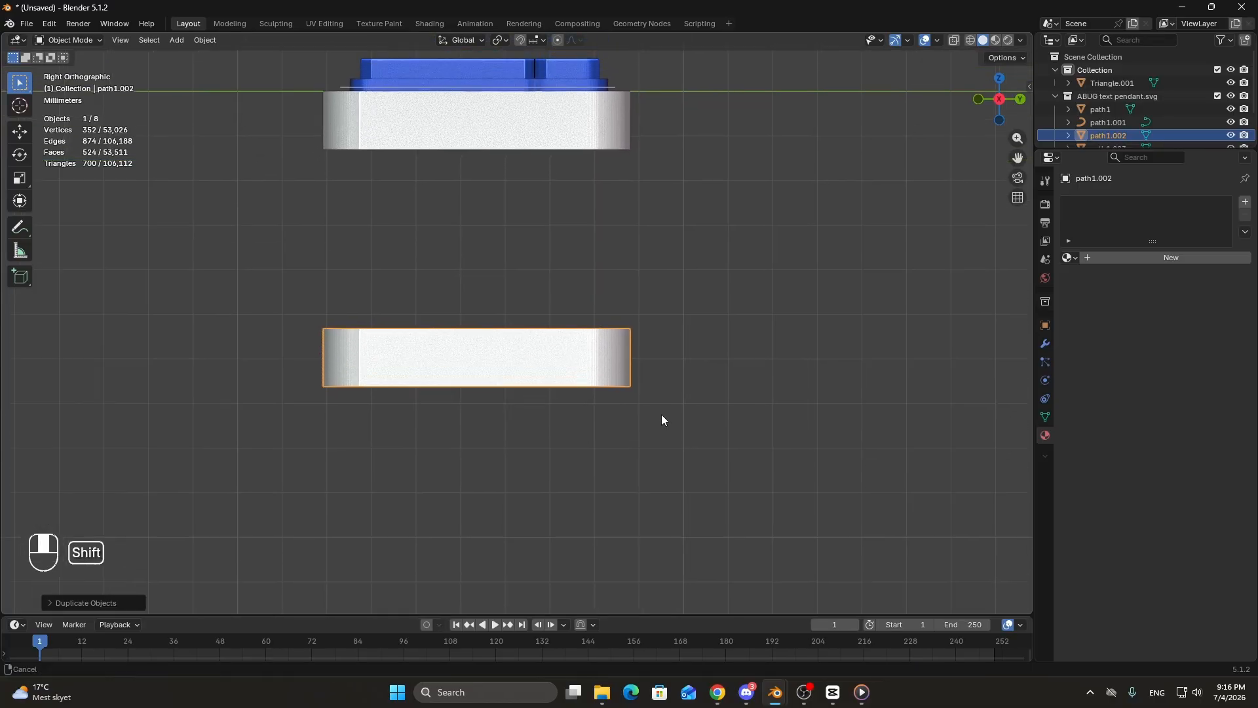
# Delete all side wall faces of the duplicated block in face select mode with X-ray on, keeping its upper and lower outlines.
pyautogui.press('Tab')
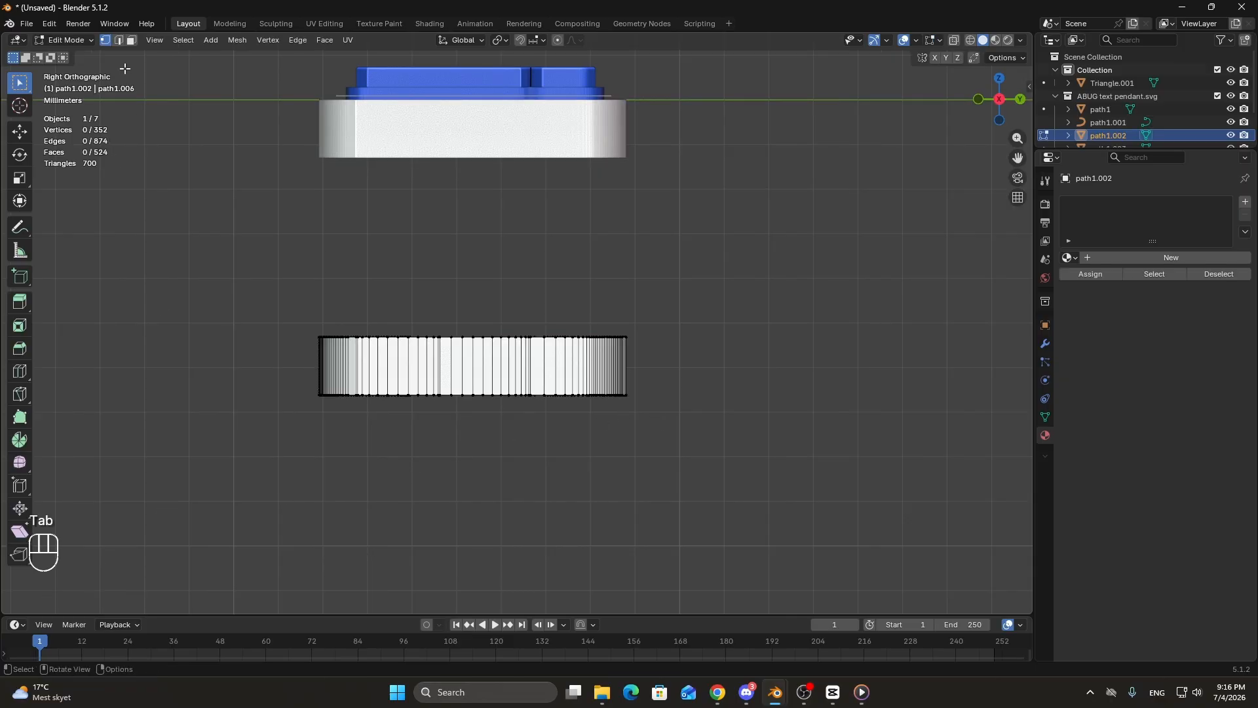
pyautogui.click(131, 42)
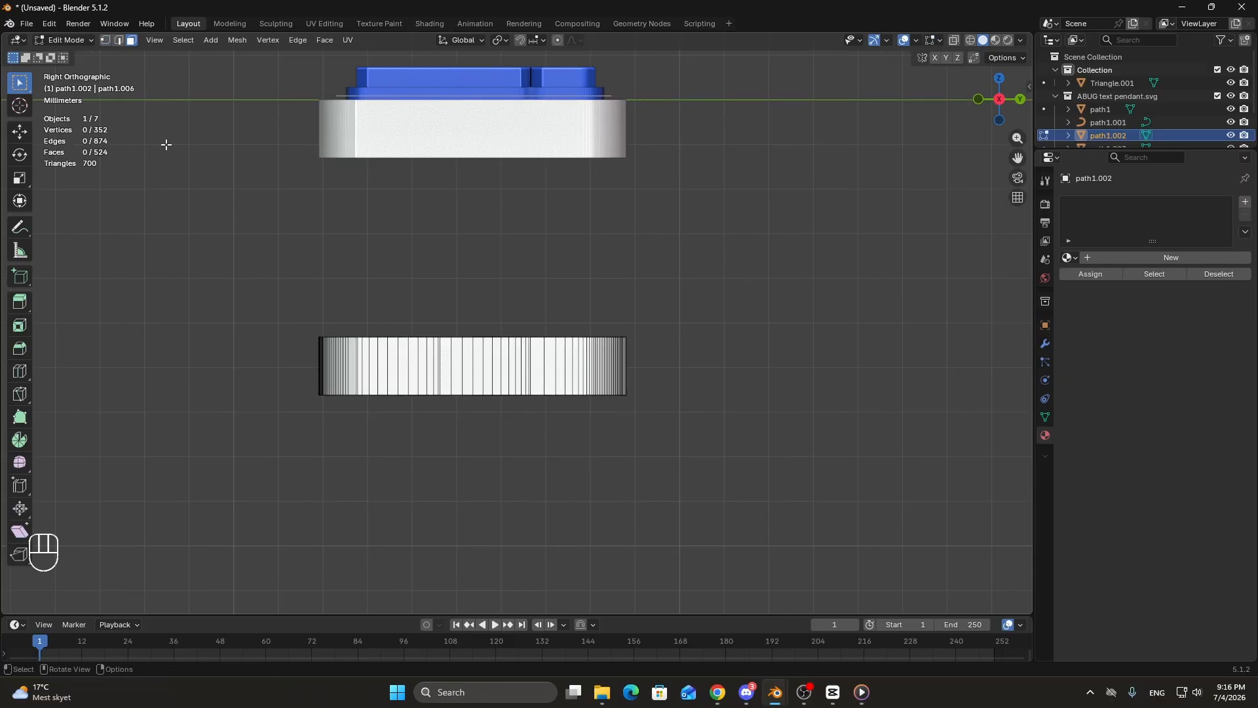
pyautogui.click(954, 40)
pyautogui.keyDown('shift'); pyautogui.moveTo(446, 404); pyautogui.dragTo(466, 352, button='middle'); pyautogui.keyUp('shift')
pyautogui.moveTo(300, 298); pyautogui.dragTo(706, 323)
pyautogui.press('x')
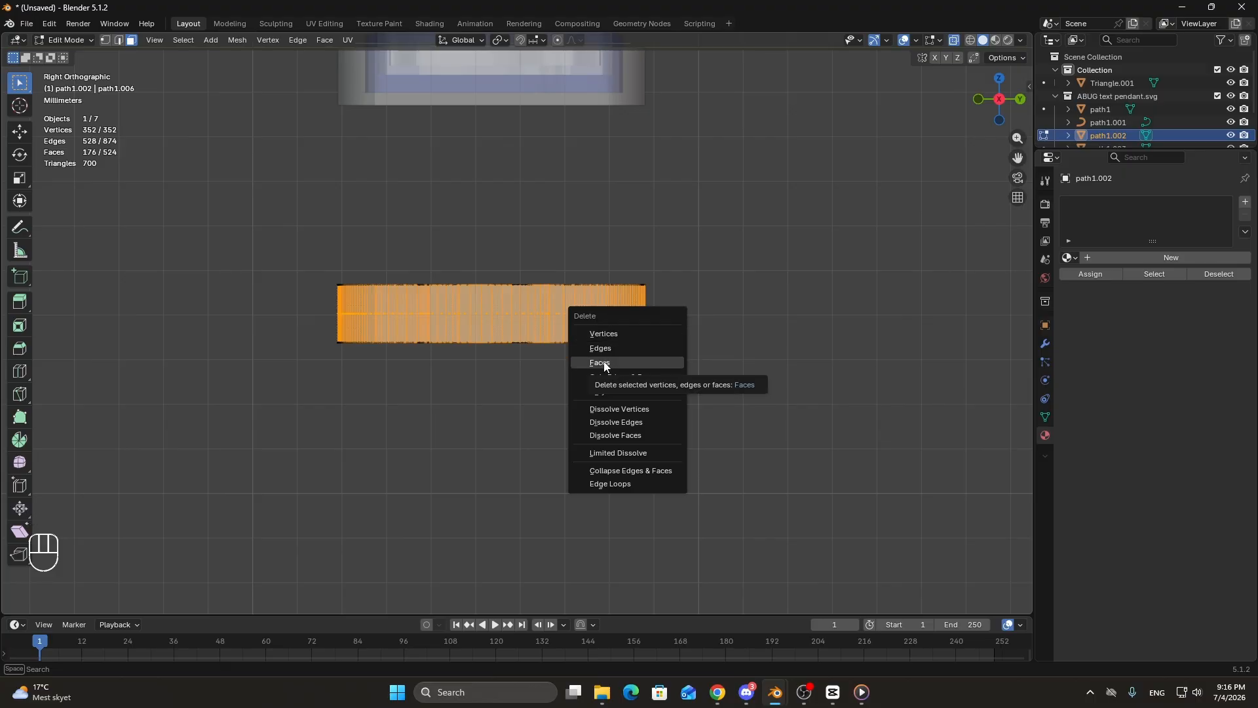
pyautogui.click(604, 364)
# Return to Object Mode with X-ray off and convert the duplicated block's remaining mesh to a curve.
pyautogui.moveTo(570, 343); pyautogui.dragTo(639, 380, button='middle')
pyautogui.press('Tab')
pyautogui.click(956, 41)
pyautogui.rightClick(662, 326)
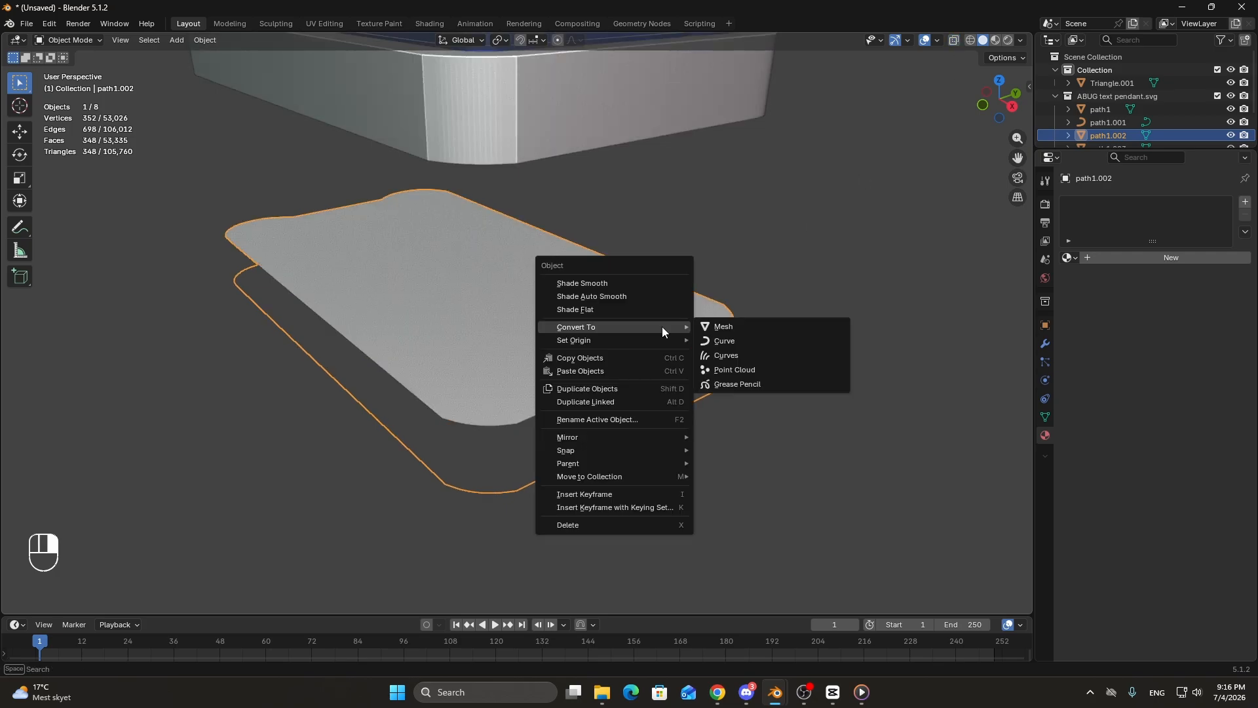
pyautogui.moveTo(659, 328)
pyautogui.click(745, 344)
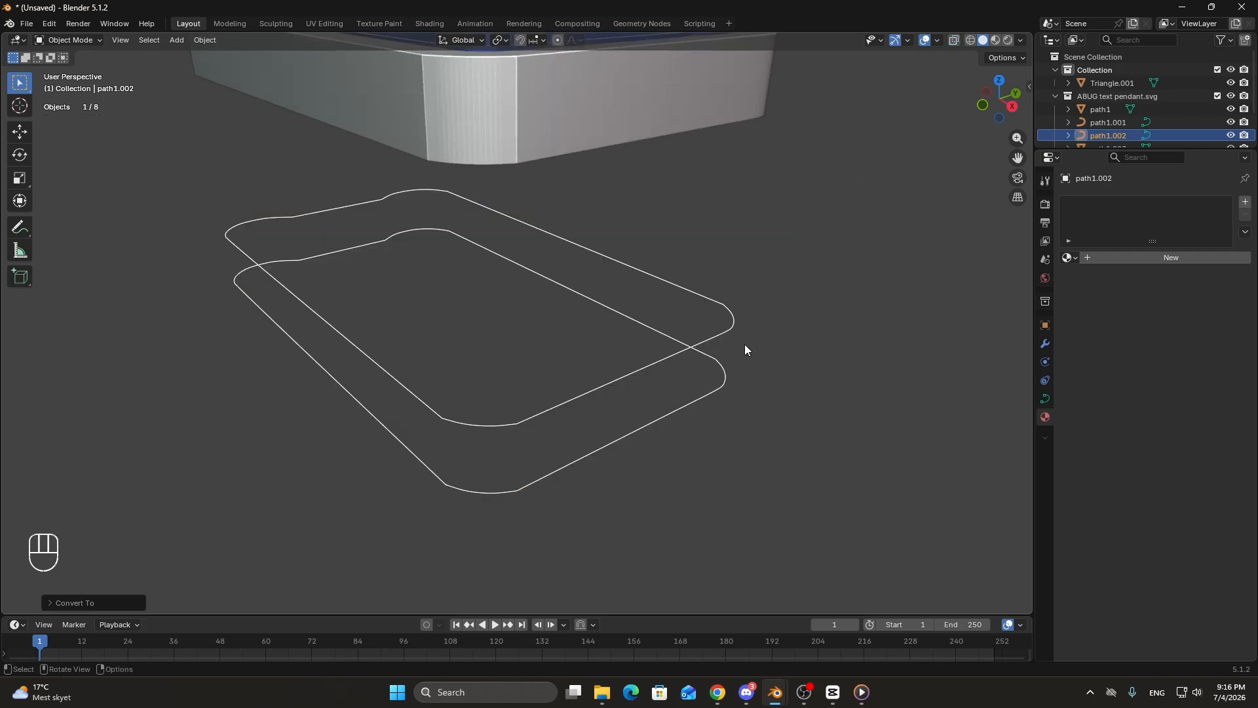
# Raise the outline curves about 0.053 m along Z onto the original base block.
pyautogui.press('KP_3')
pyautogui.keyDown('shift'); pyautogui.scroll(3, 674, 278); pyautogui.keyUp('shift')
pyautogui.keyDown('shift'); pyautogui.moveTo(674, 279); pyautogui.dragTo(632, 397, button='middle'); pyautogui.keyUp('shift')
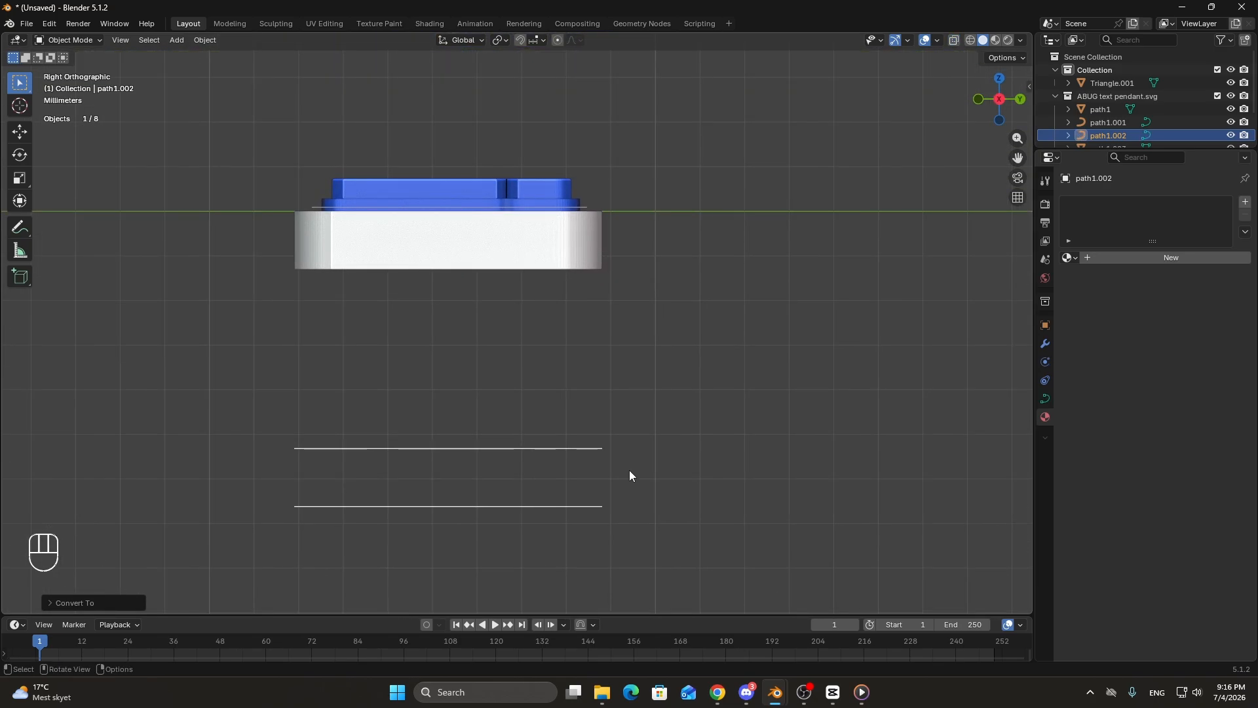
pyautogui.press('g')
pyautogui.press('z')
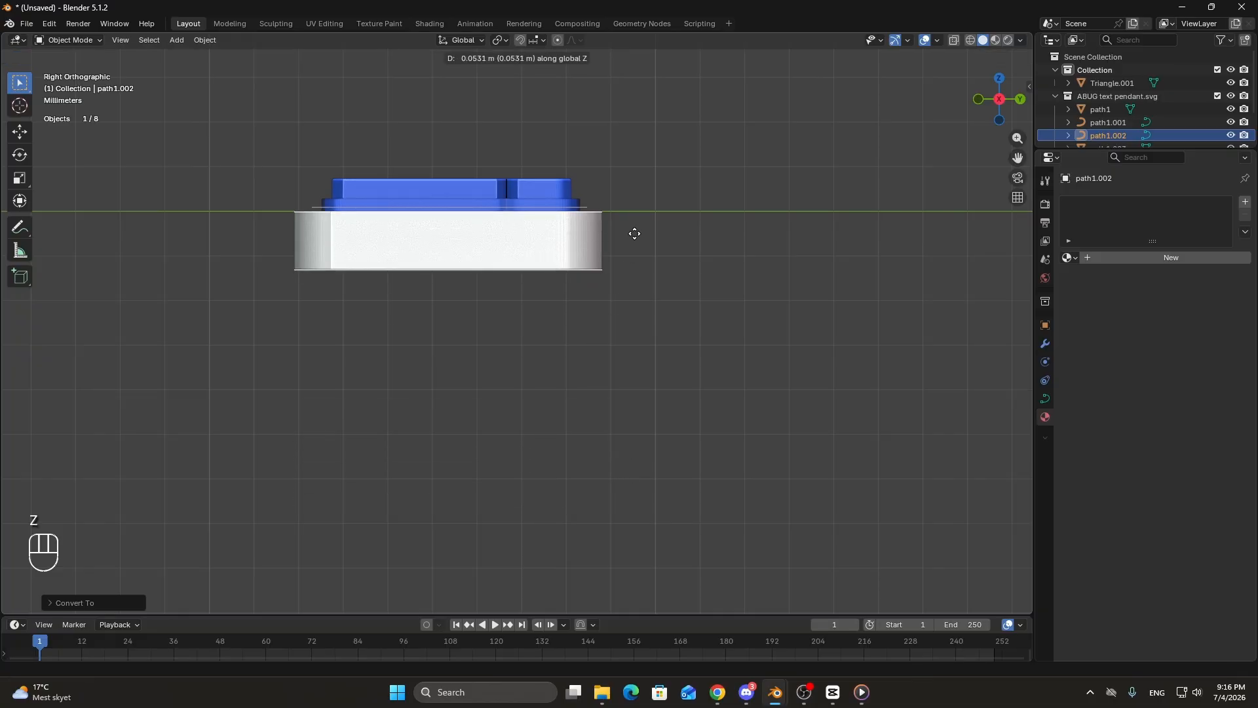
pyautogui.click(635, 235)
# Nudge the outline curves up about 0.00044 m along Z, flush with the base block's upper edge.
pyautogui.keyDown('shift'); pyautogui.moveTo(649, 222); pyautogui.dragTo(551, 344, button='middle'); pyautogui.keyUp('shift')
pyautogui.scroll(17, 551, 344)
pyautogui.keyDown('shift'); pyautogui.moveTo(728, 220); pyautogui.dragTo(680, 493, button='middle'); pyautogui.keyUp('shift')
pyautogui.scroll(8, 600, 410)
pyautogui.press('g')
pyautogui.press('z')
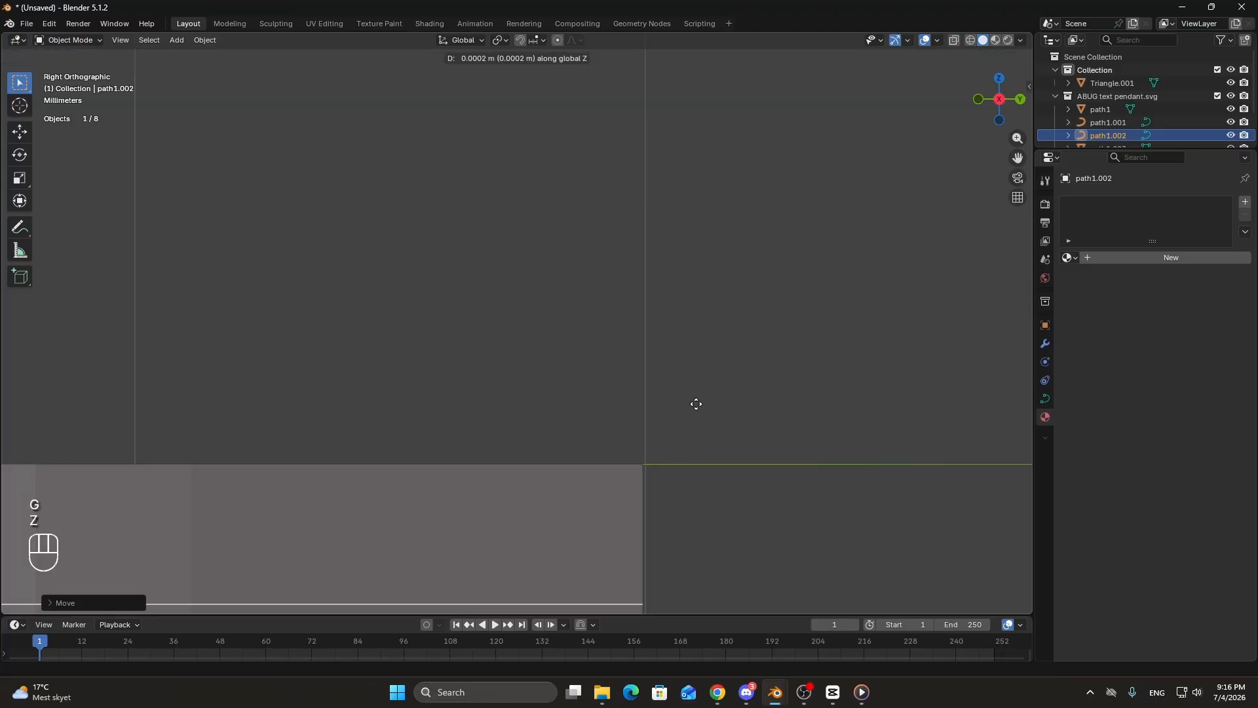
pyautogui.press('shift')
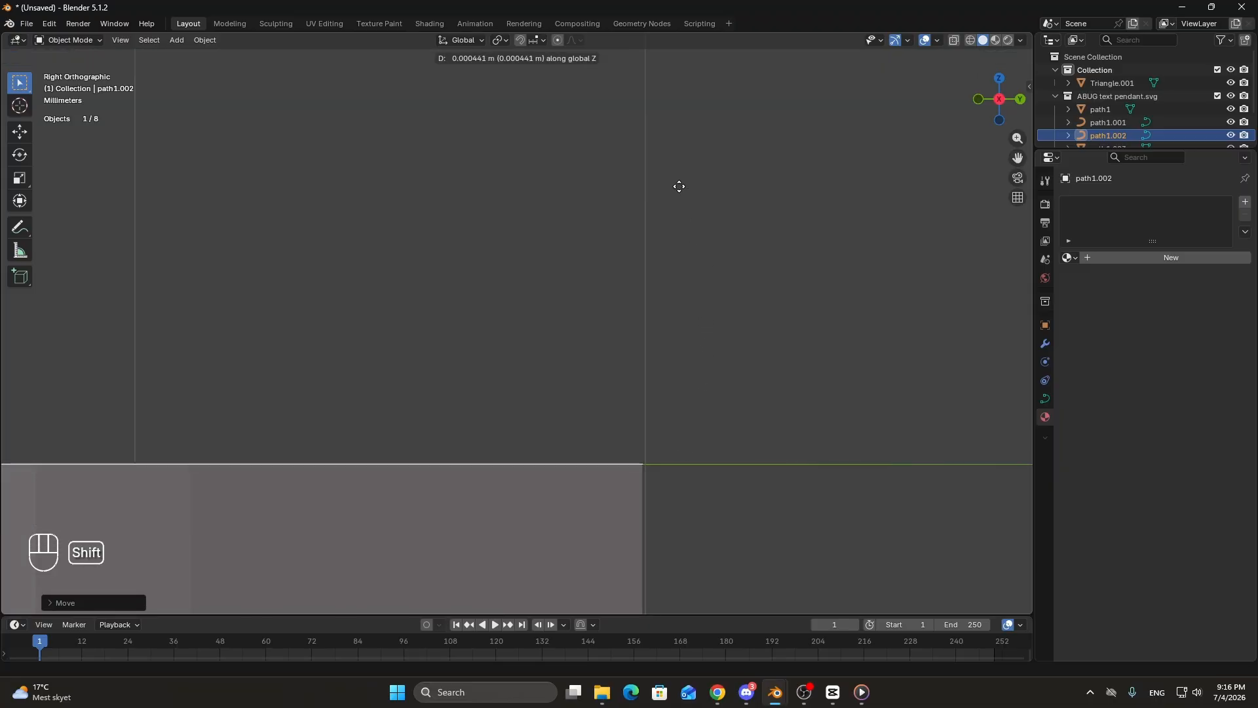
pyautogui.click(679, 187)
# Set the outline curves' round bevel depth to 0.002 m to form rims around the base block.
pyautogui.scroll(-6, 693, 252)
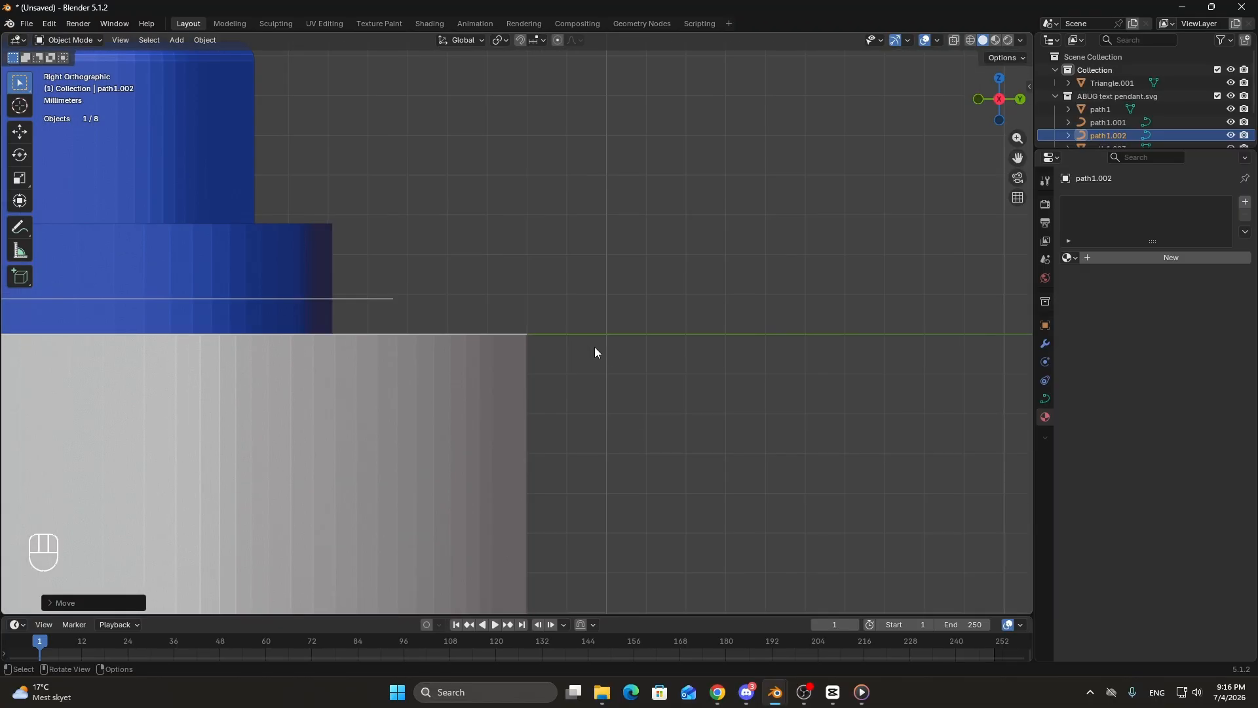
pyautogui.scroll(-12, 595, 347)
pyautogui.keyDown('shift'); pyautogui.moveTo(597, 416); pyautogui.dragTo(679, 377, button='middle'); pyautogui.keyUp('shift')
pyautogui.scroll(3, 753, 408)
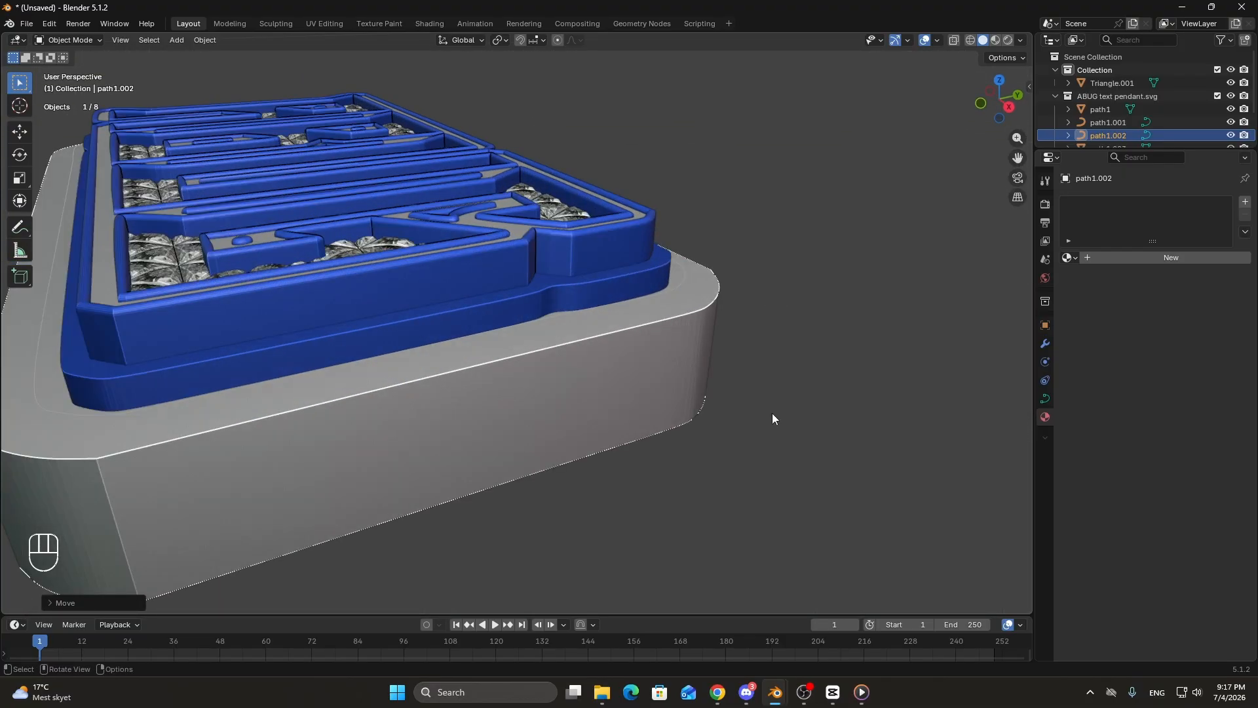
pyautogui.moveTo(772, 419)
pyautogui.mouseDown(button='middle')
pyautogui.moveTo(856, 455)
pyautogui.moveTo(795, 422)
pyautogui.mouseUp(button='middle')
pyautogui.press('KP_7')
pyautogui.scroll(3, 753, 435)
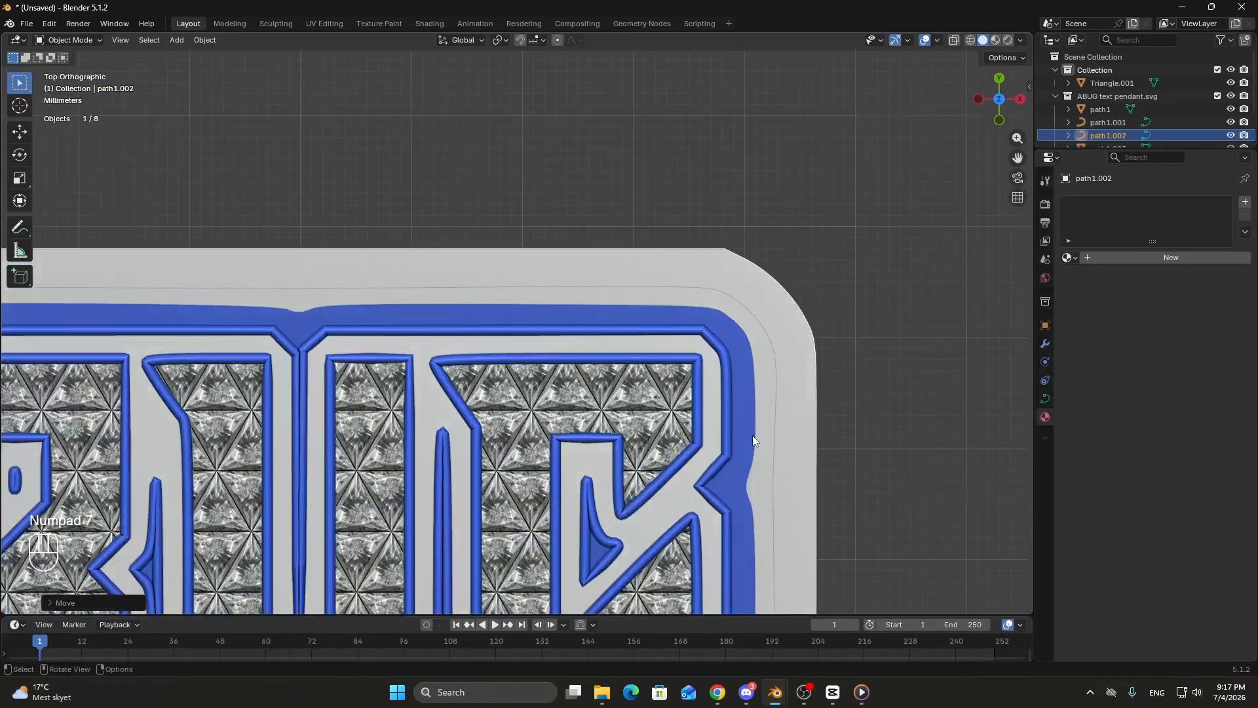
pyautogui.scroll(1, 752, 435)
pyautogui.keyDown('shift'); pyautogui.moveTo(891, 412); pyautogui.dragTo(585, 380, button='middle'); pyautogui.keyUp('shift')
pyautogui.scroll(2, 512, 378)
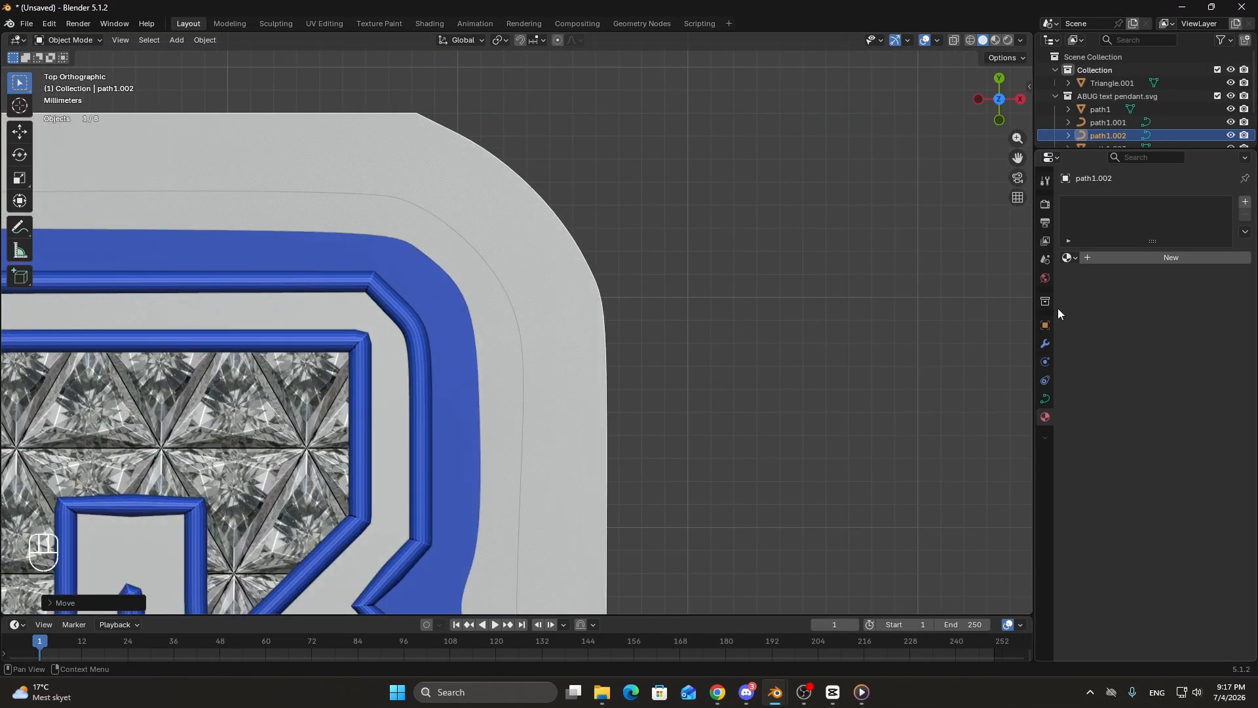
pyautogui.click(1046, 398)
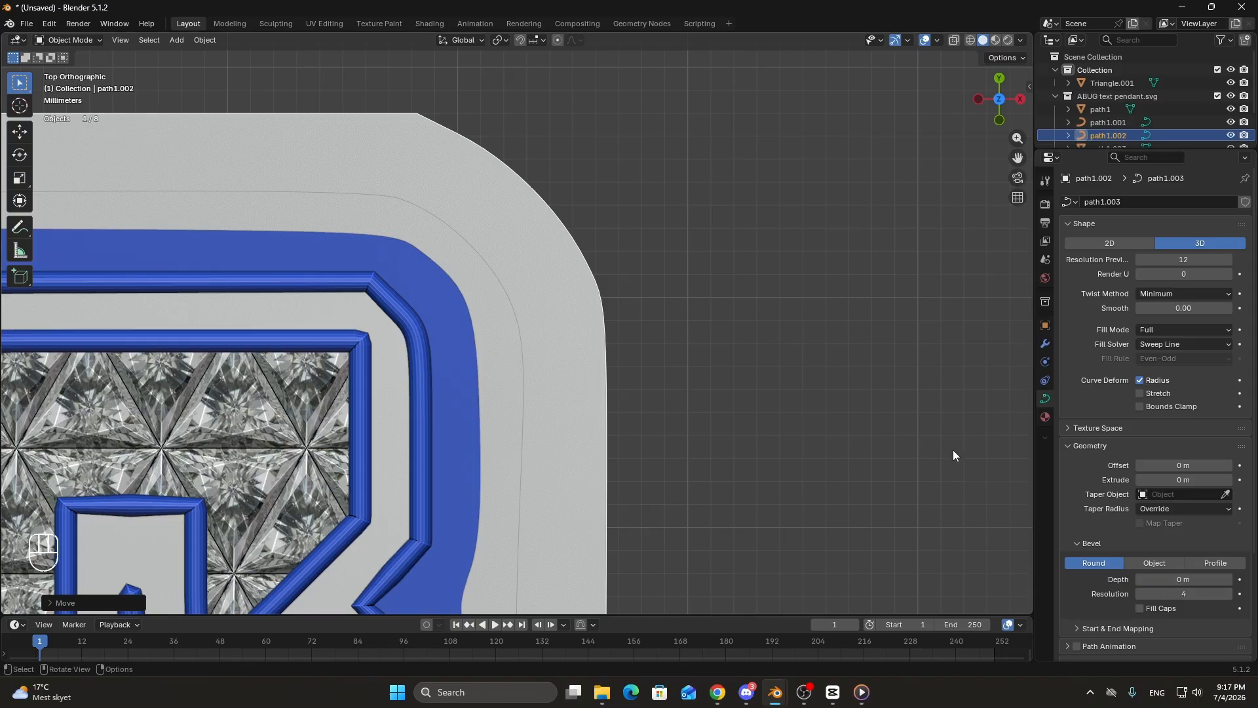
pyautogui.moveTo(1157, 579); pyautogui.dragTo(1180, 579)
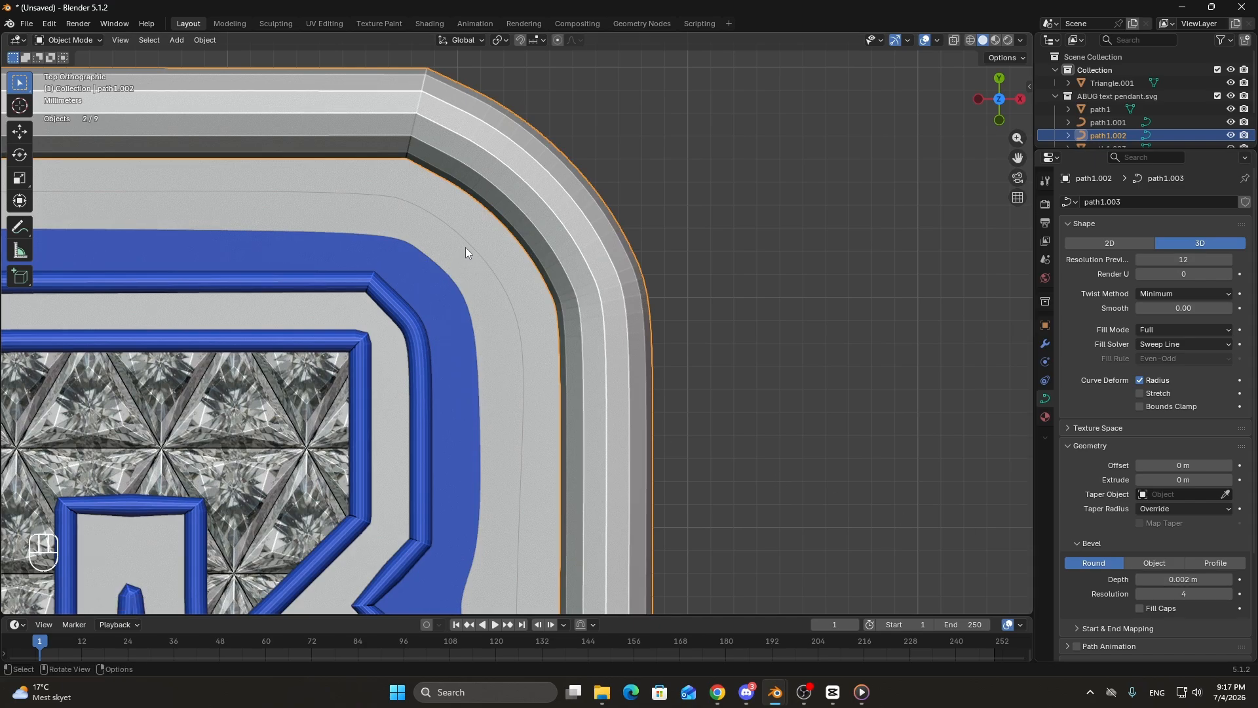
# Examine the beveled rims along the edges and around the corners of the pendant base.
pyautogui.scroll(-4, 518, 254)
pyautogui.keyDown('shift'); pyautogui.moveTo(604, 449); pyautogui.dragTo(634, 40, button='middle'); pyautogui.keyUp('shift')
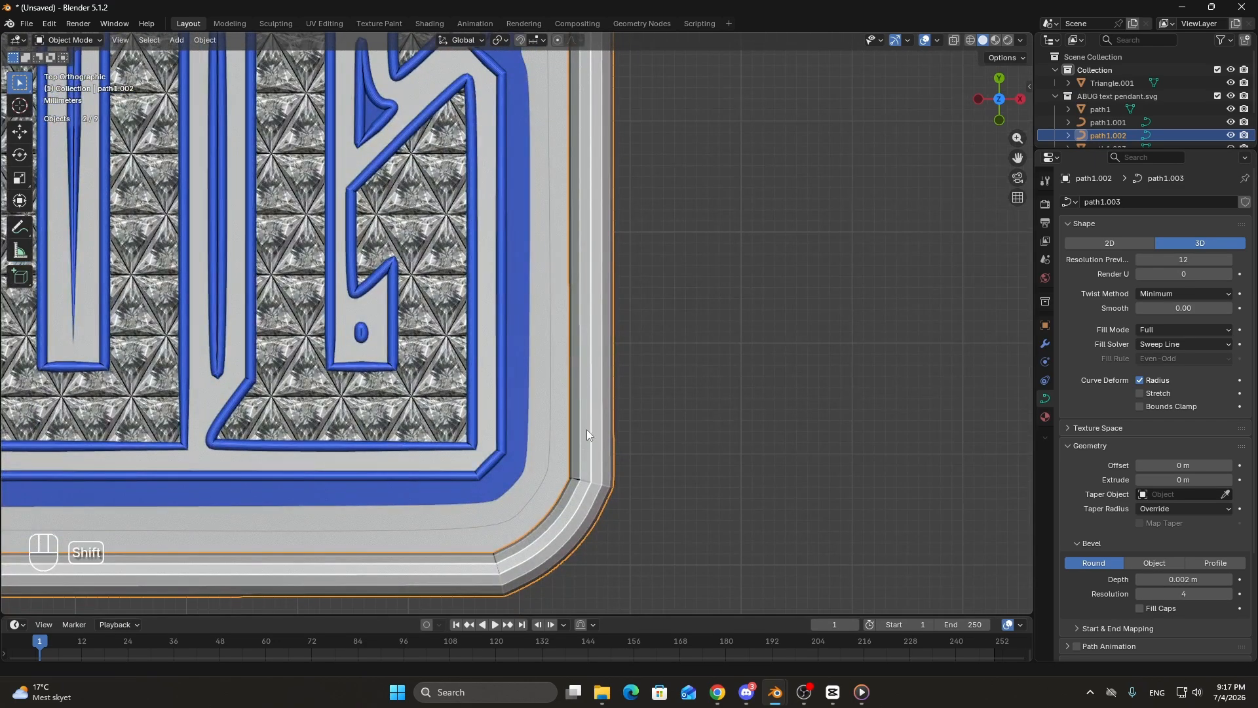
pyautogui.keyDown('shift'); pyautogui.moveTo(588, 430); pyautogui.dragTo(600, 262, button='middle'); pyautogui.keyUp('shift')
pyautogui.scroll(4, 648, 403)
pyautogui.keyDown('shift'); pyautogui.moveTo(502, 446); pyautogui.dragTo(760, 355, button='middle'); pyautogui.keyUp('shift')
pyautogui.scroll(-5, 760, 355)
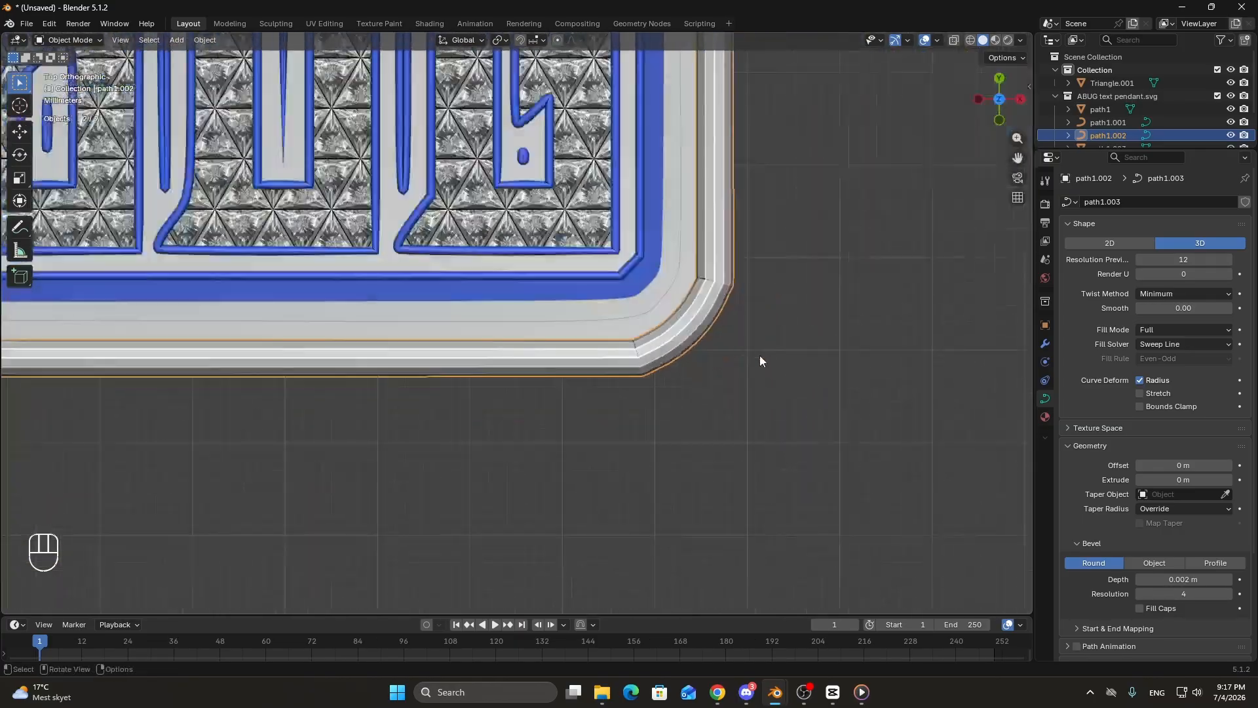
pyautogui.scroll(-1, 761, 356)
pyautogui.keyDown('shift'); pyautogui.moveTo(256, 412); pyautogui.dragTo(1026, 421, button='middle'); pyautogui.keyUp('shift')
pyautogui.scroll(3, 711, 388)
pyautogui.keyDown('shift'); pyautogui.moveTo(682, 284); pyautogui.dragTo(521, 447, button='middle'); pyautogui.keyUp('shift')
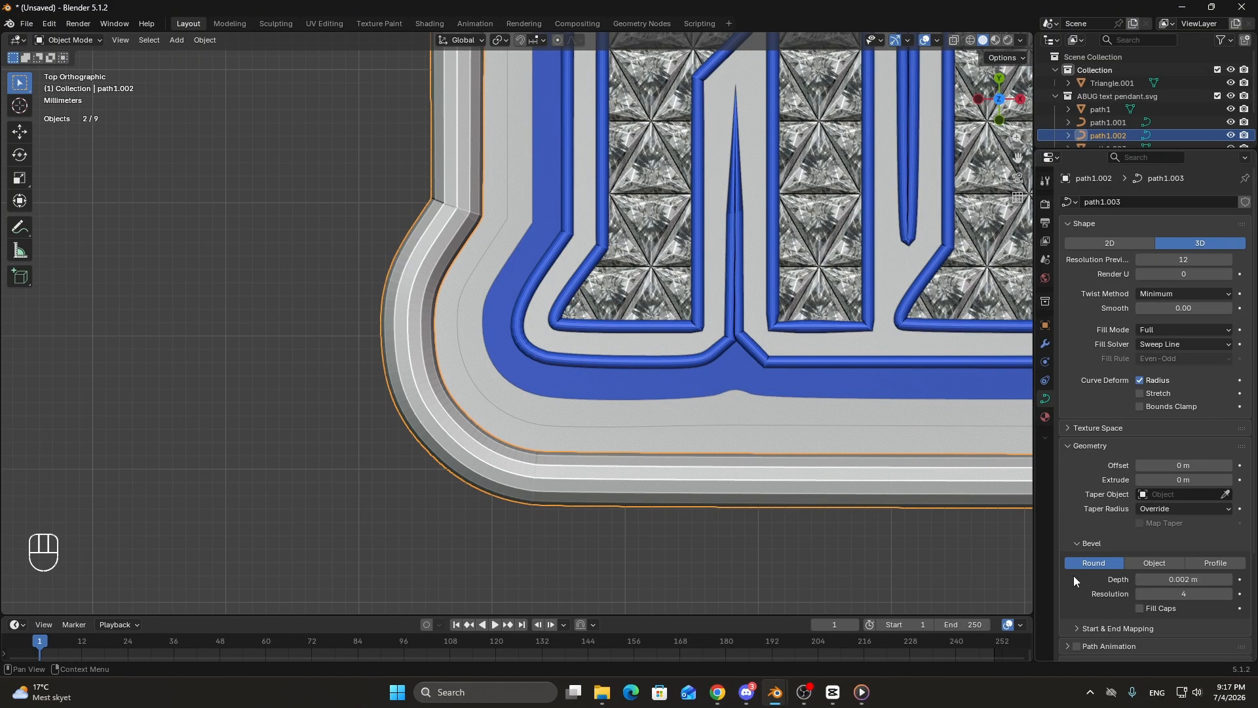
pyautogui.scroll(6, 489, 371)
pyautogui.moveTo(511, 373)
pyautogui.mouseDown(button='middle')
pyautogui.moveTo(535, 376)
pyautogui.moveTo(597, 343)
pyautogui.moveTo(470, 337)
pyautogui.moveTo(541, 360)
pyautogui.moveTo(448, 364)
pyautogui.moveTo(596, 419)
pyautogui.moveTo(744, 449)
pyautogui.moveTo(646, 443)
pyautogui.moveTo(653, 407)
pyautogui.moveTo(516, 379)
pyautogui.mouseUp(button='middle')
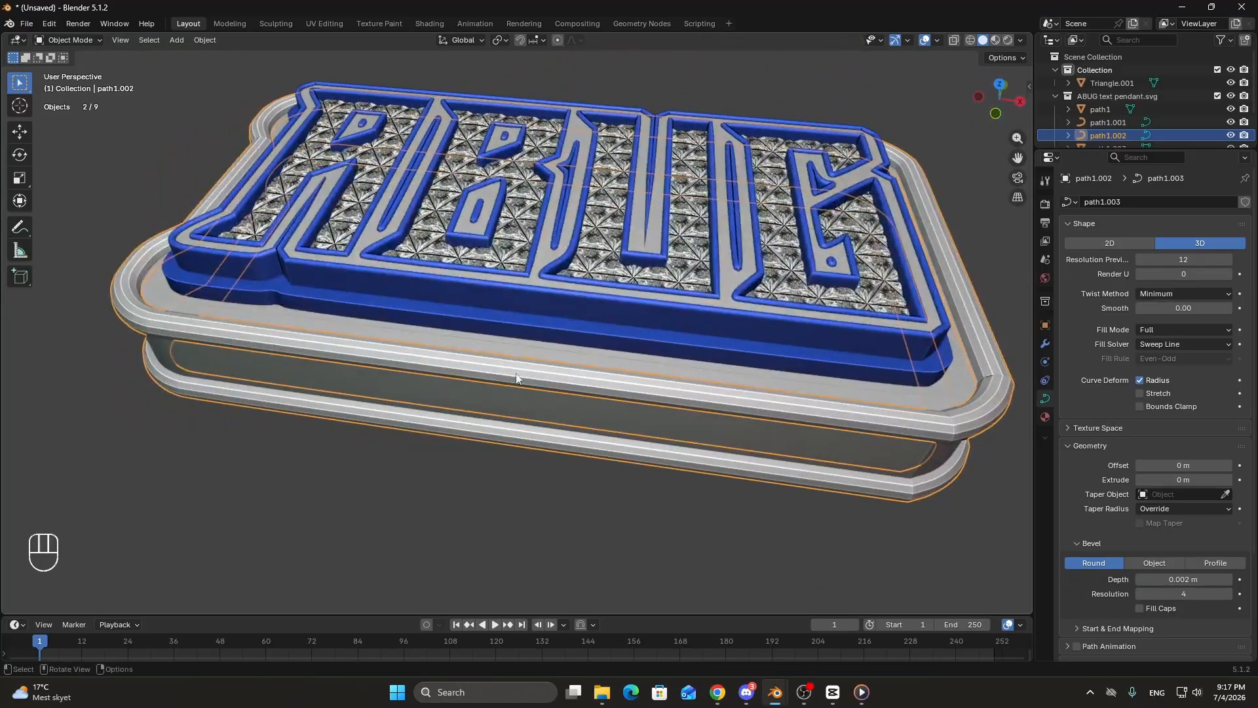
# Duplicate the base block and place the copy about 0.03 m below it along Z.
pyautogui.click(430, 344)
pyautogui.click(622, 416)
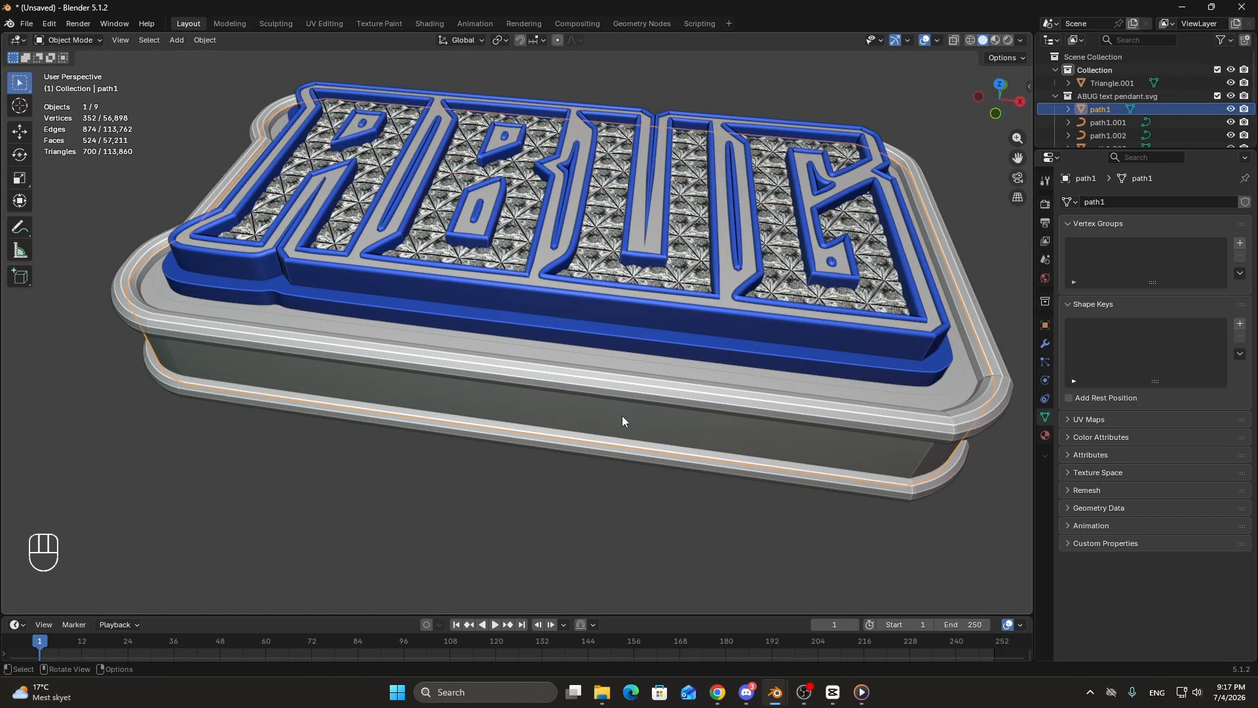
pyautogui.press('KP_3')
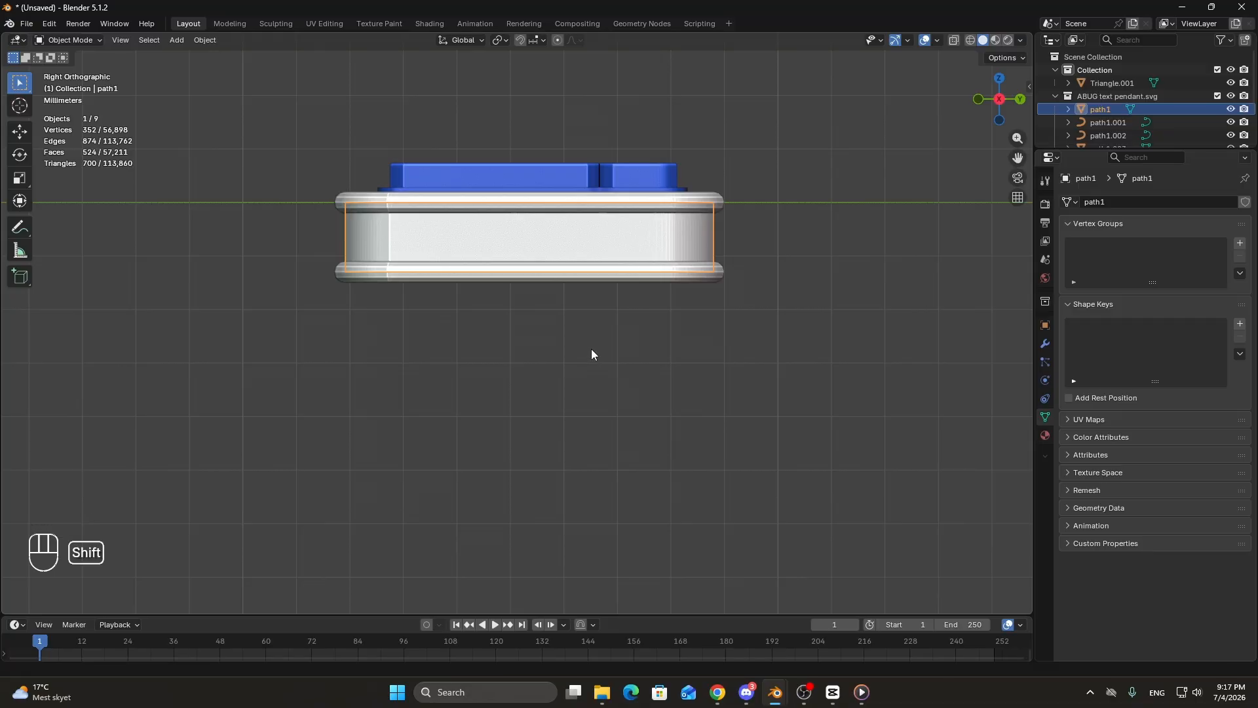
pyautogui.hotkey('shift', 'd')
pyautogui.press('z')
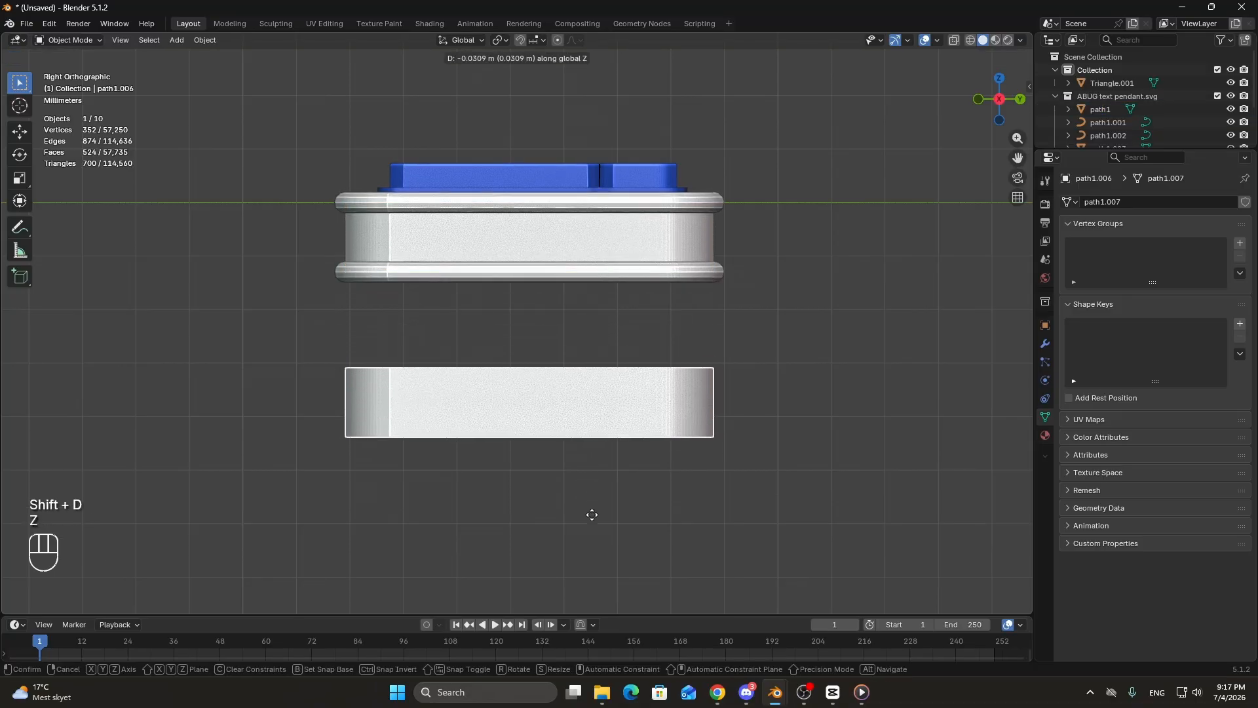
pyautogui.click(606, 510)
# Delete the upper vertices of the new block copy with X-ray on, leaving only its lower face.
pyautogui.press('KP_Decimal')
pyautogui.press('Tab')
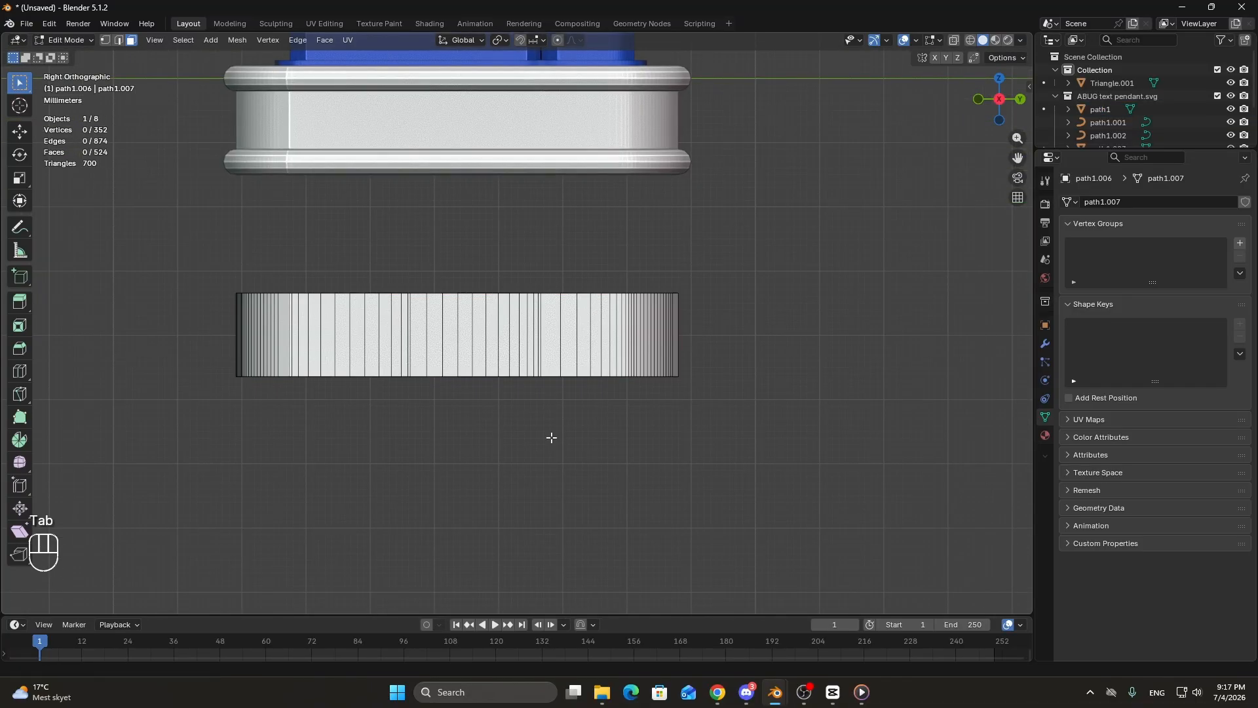
pyautogui.click(106, 40)
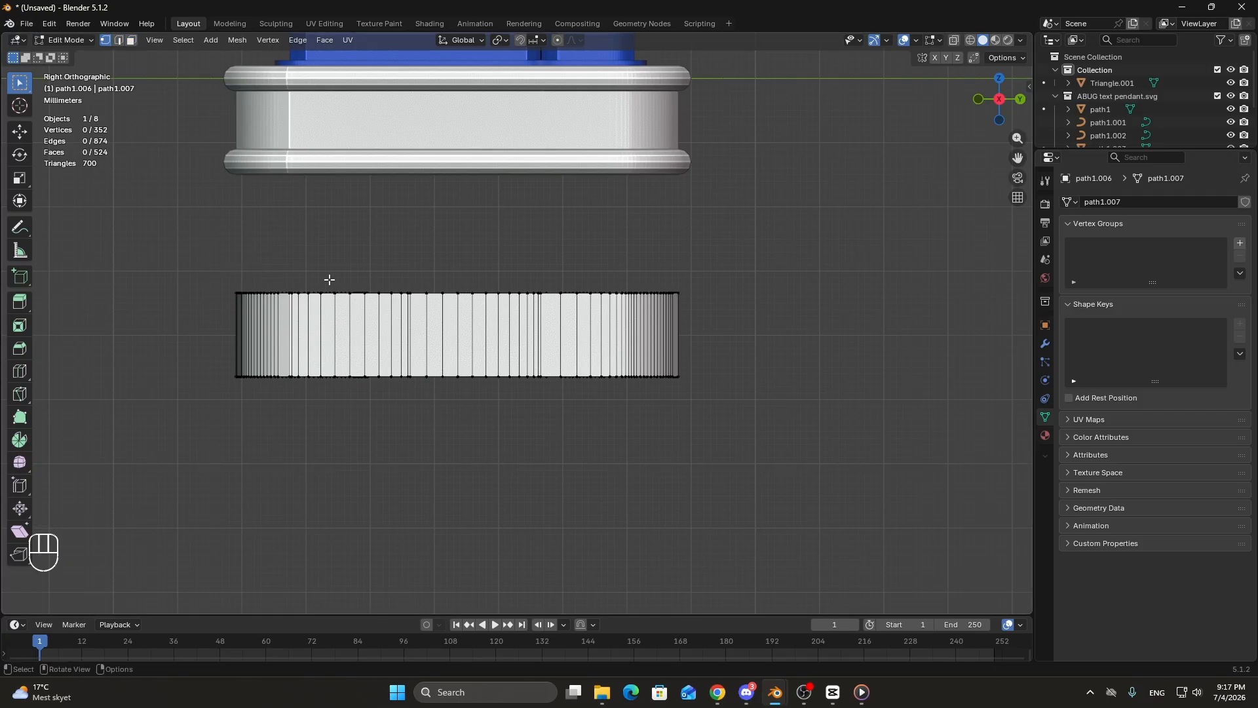
pyautogui.hotkey('alt', 'z')
pyautogui.moveTo(173, 264); pyautogui.dragTo(792, 326)
pyautogui.press('x')
pyautogui.click(655, 282)
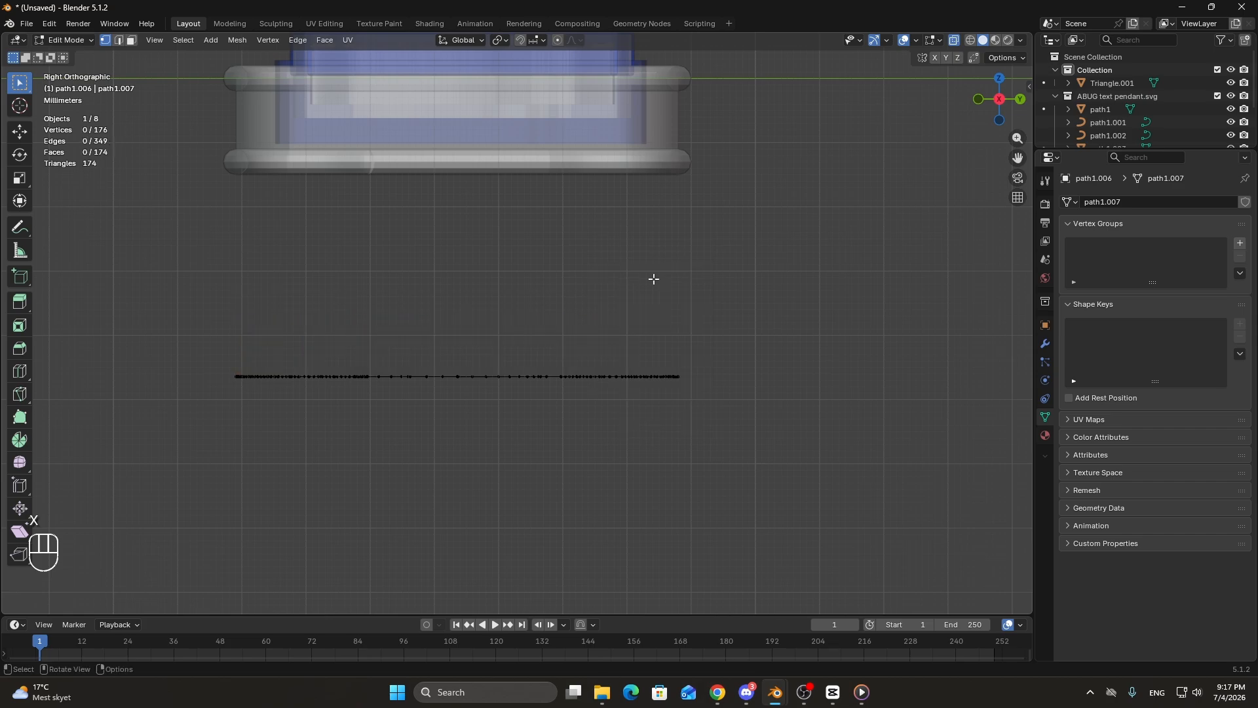
# Return to Object Mode and convert the copy's remaining flat face to a curve.
pyautogui.press('Tab')
pyautogui.moveTo(558, 347); pyautogui.dragTo(555, 366, button='middle')
pyautogui.keyDown('shift'); pyautogui.moveTo(666, 441); pyautogui.dragTo(643, 368, button='middle'); pyautogui.keyUp('shift')
pyautogui.rightClick(643, 367)
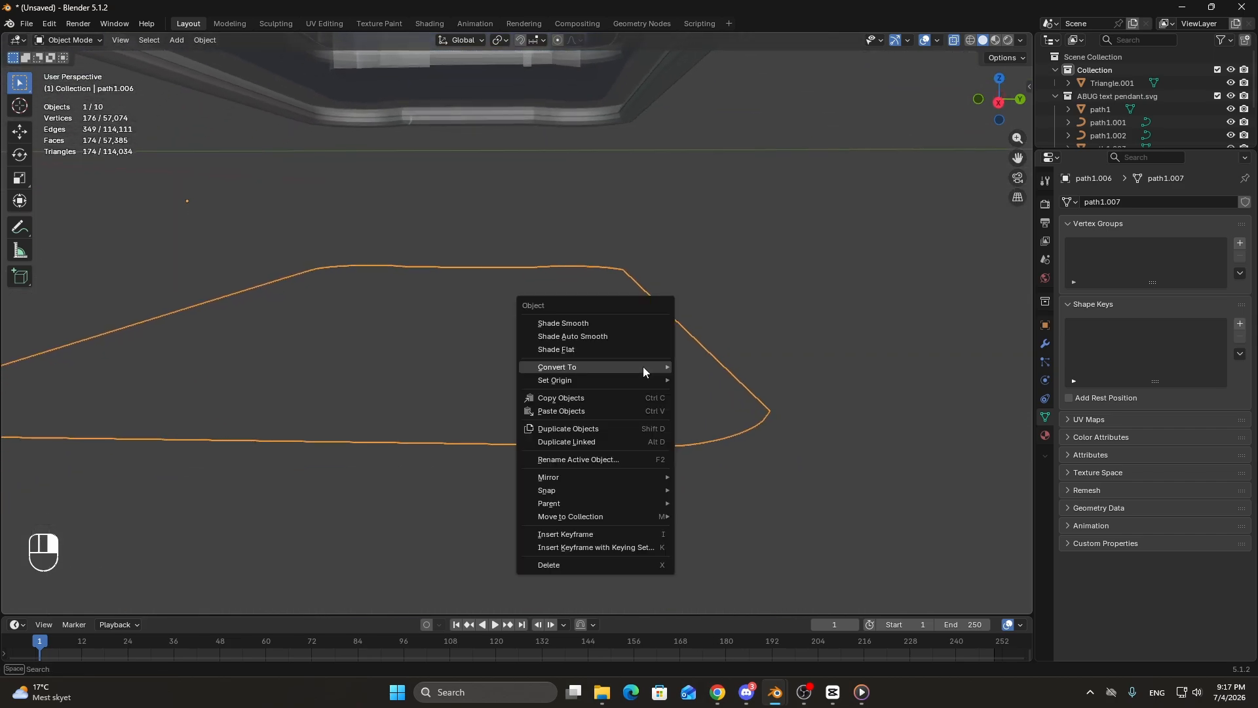
pyautogui.moveTo(650, 367)
pyautogui.click(686, 382)
# Move the single outline curve up along Z to about mid-height of the base block's side wall.
pyautogui.press('KP_3')
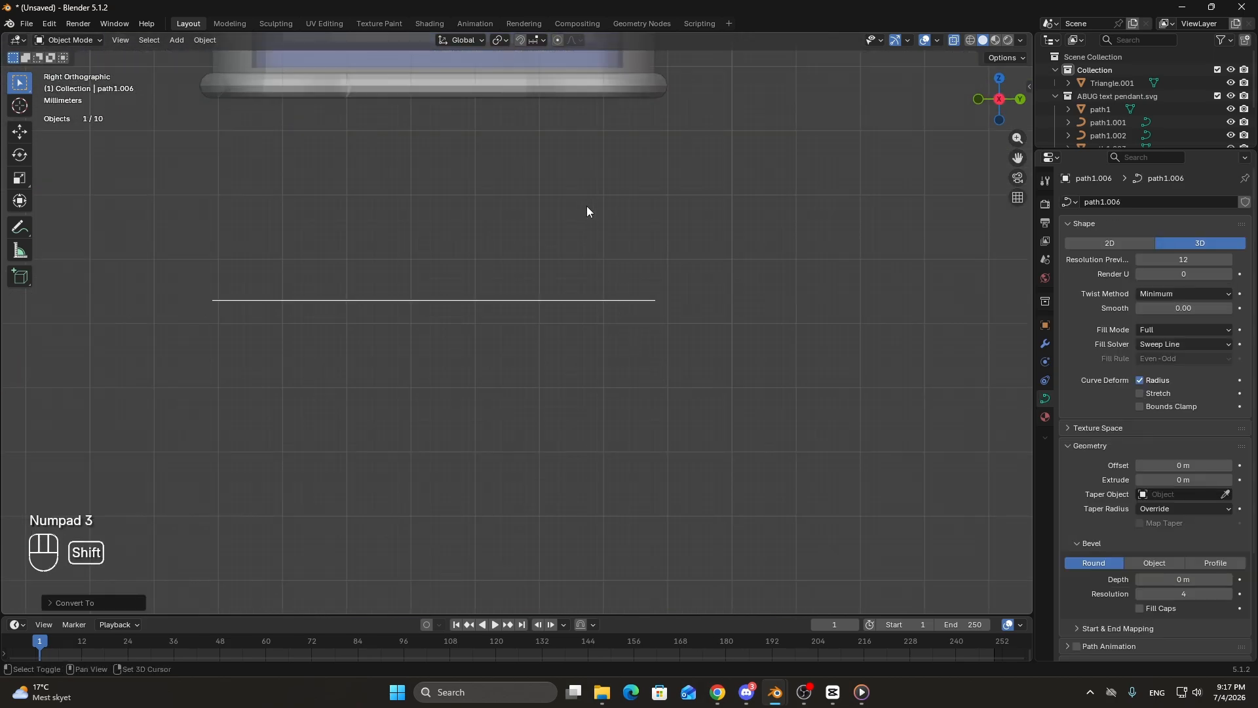
pyautogui.keyDown('shift'); pyautogui.moveTo(587, 211); pyautogui.dragTo(608, 437, button='middle'); pyautogui.keyUp('shift')
pyautogui.scroll(4, 807, 329)
pyautogui.press('g')
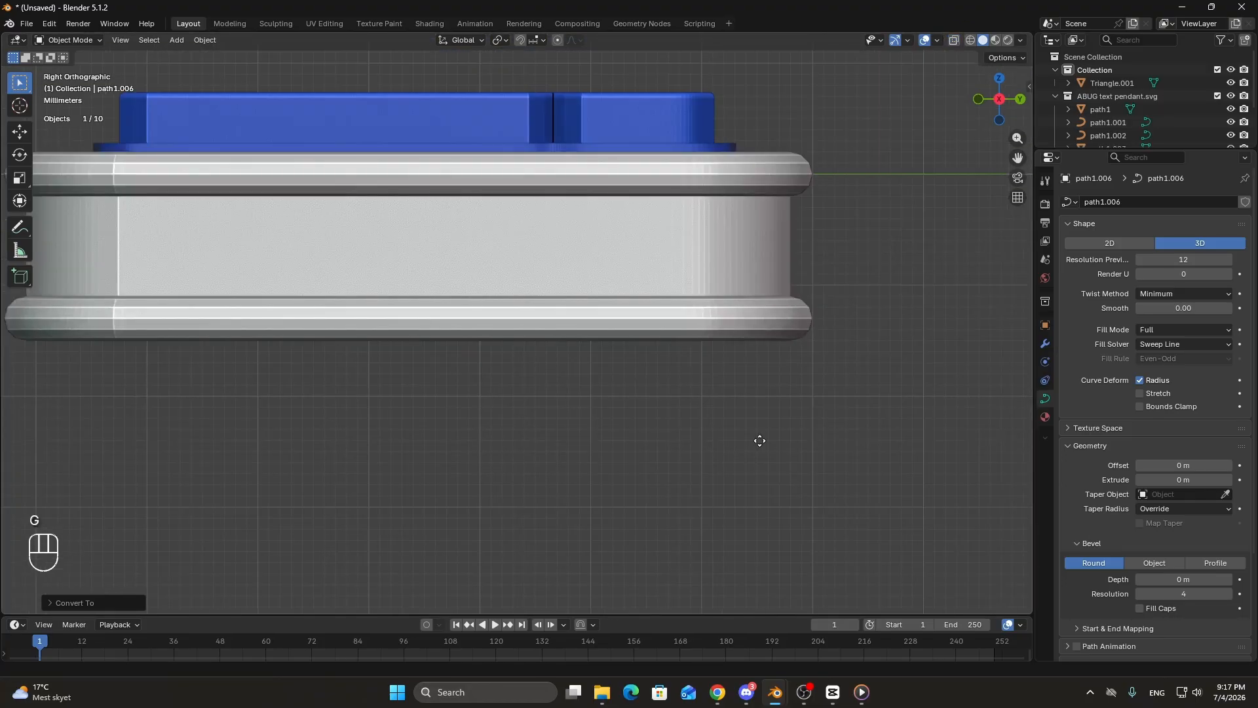
pyautogui.click(825, 591)
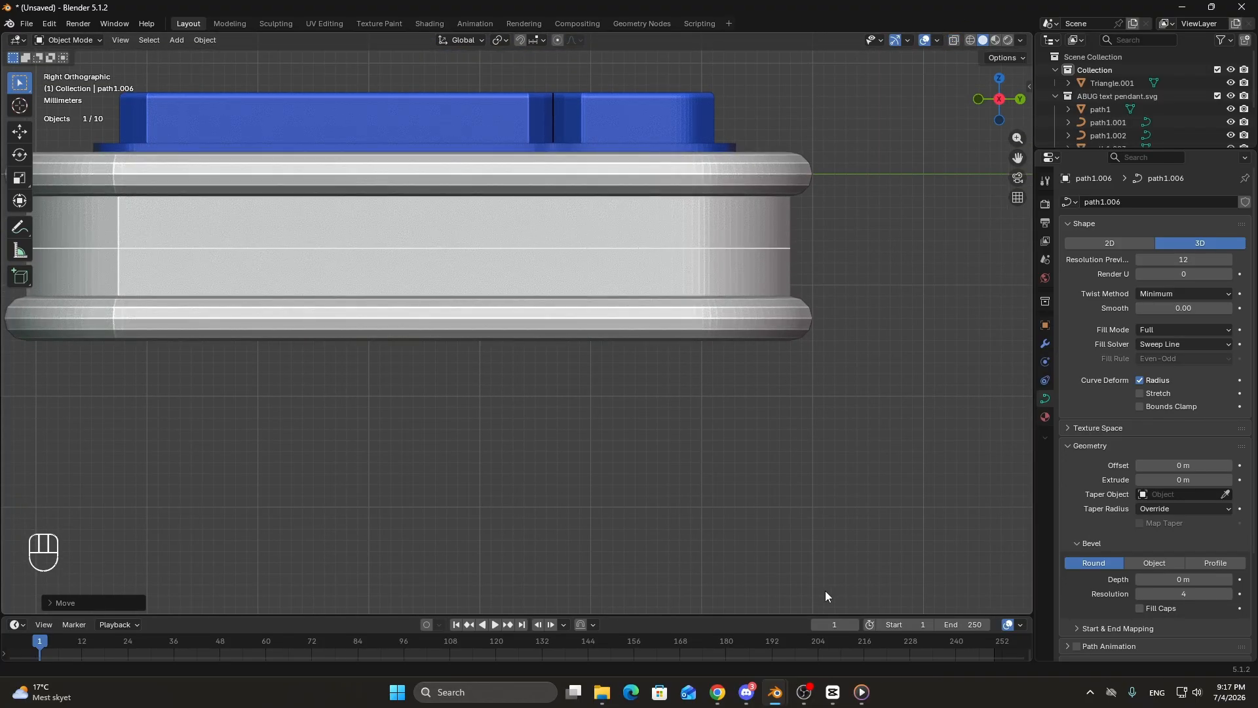
# Fine-tune the outline curve's height along Z to center it between the upper and lower rims.
pyautogui.scroll(4, 837, 357)
pyautogui.press('g')
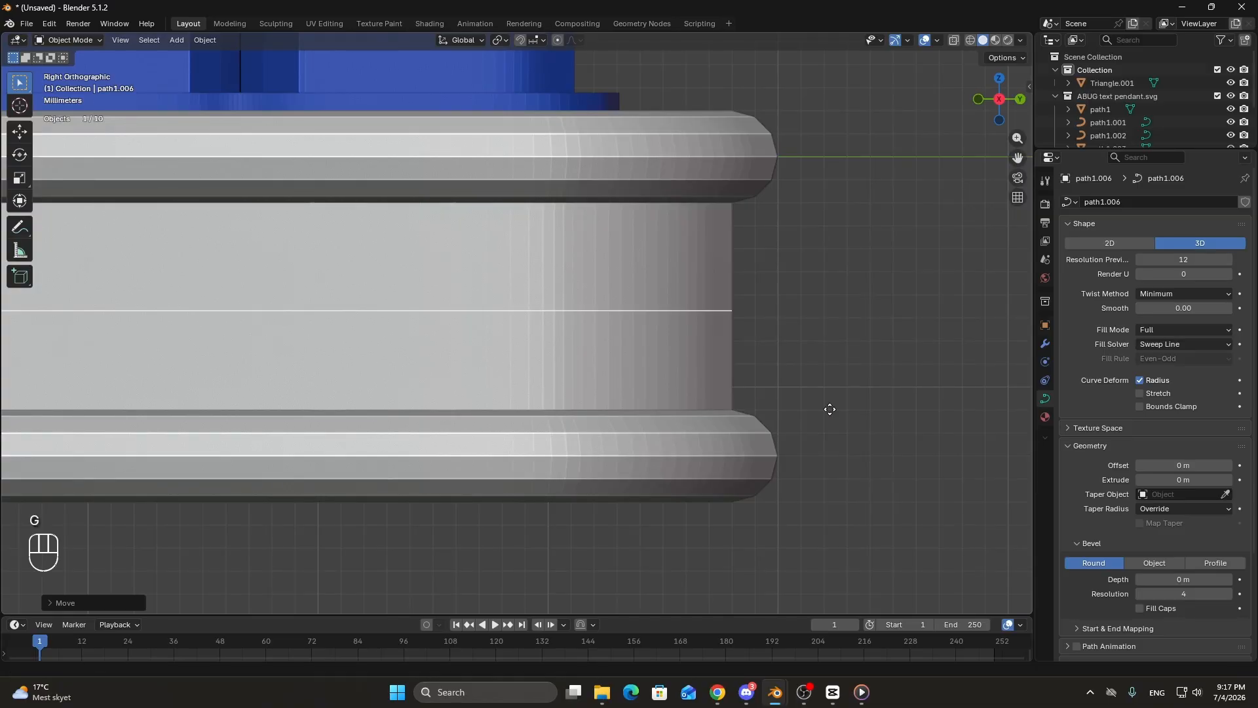
pyautogui.keyDown('shift'); pyautogui.click(819, 343); pyautogui.keyUp('shift')
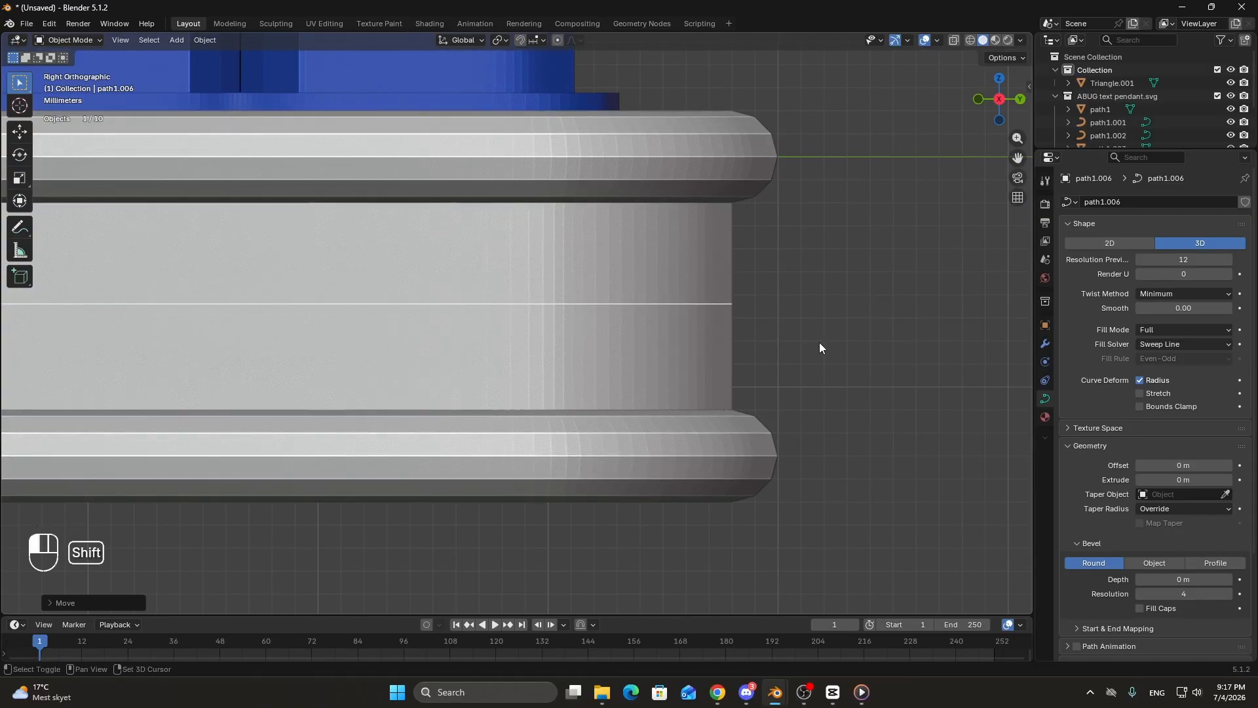
pyautogui.press('g')
pyautogui.press('z')
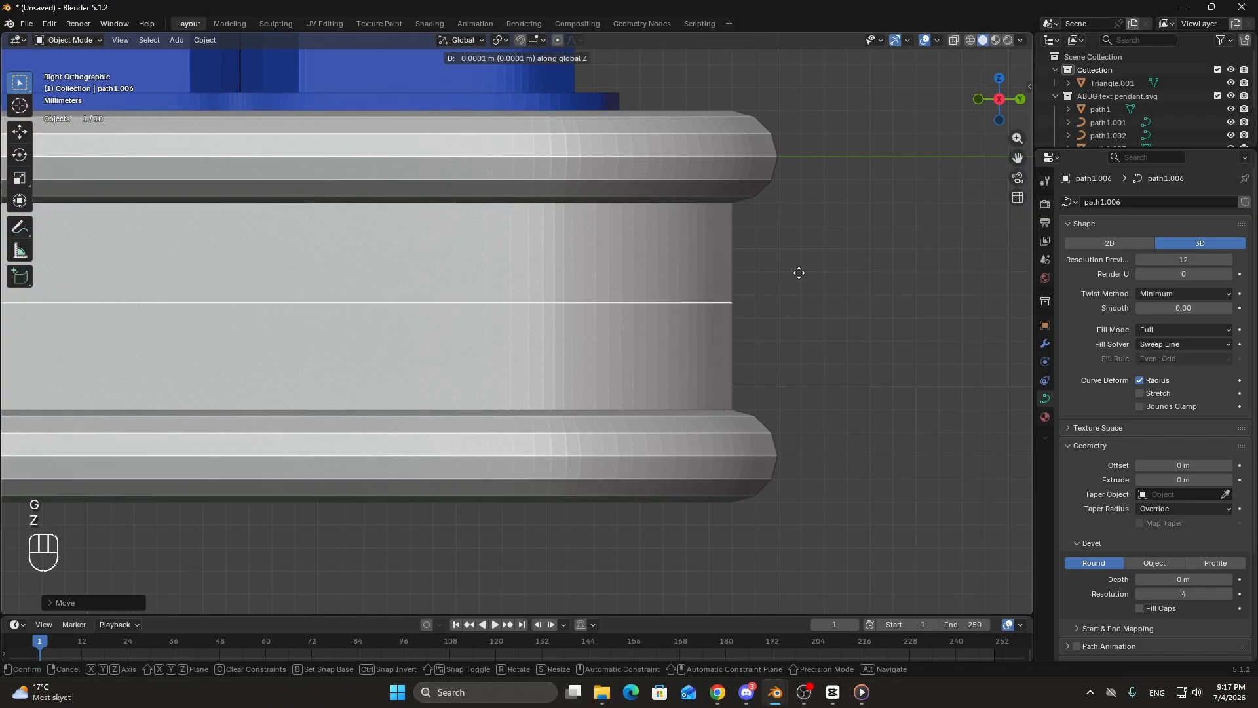
pyautogui.click(799, 273)
pyautogui.scroll(-2, 797, 273)
pyautogui.moveTo(797, 273); pyautogui.dragTo(556, 387, button='middle')
pyautogui.scroll(-7, 610, 329)
pyautogui.scroll(5, 671, 377)
pyautogui.scroll(3, 660, 392)
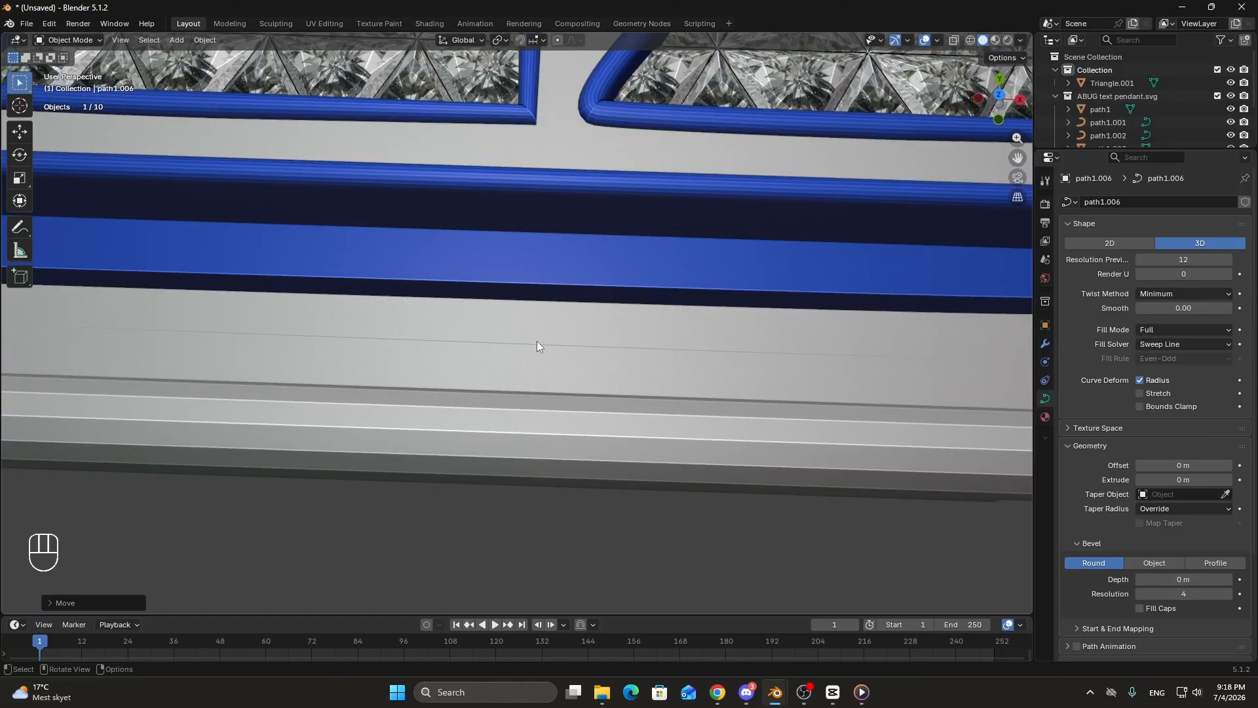
# Examine the base block's side wall, rims and outline curves around the pendant's corner.
pyautogui.scroll(-4, 536, 341)
pyautogui.keyDown('shift'); pyautogui.moveTo(545, 331); pyautogui.dragTo(564, 369, button='middle'); pyautogui.keyUp('shift')
pyautogui.scroll(-1, 565, 369)
pyautogui.moveTo(626, 277); pyautogui.dragTo(612, 316, button='middle')
pyautogui.scroll(4, 612, 315)
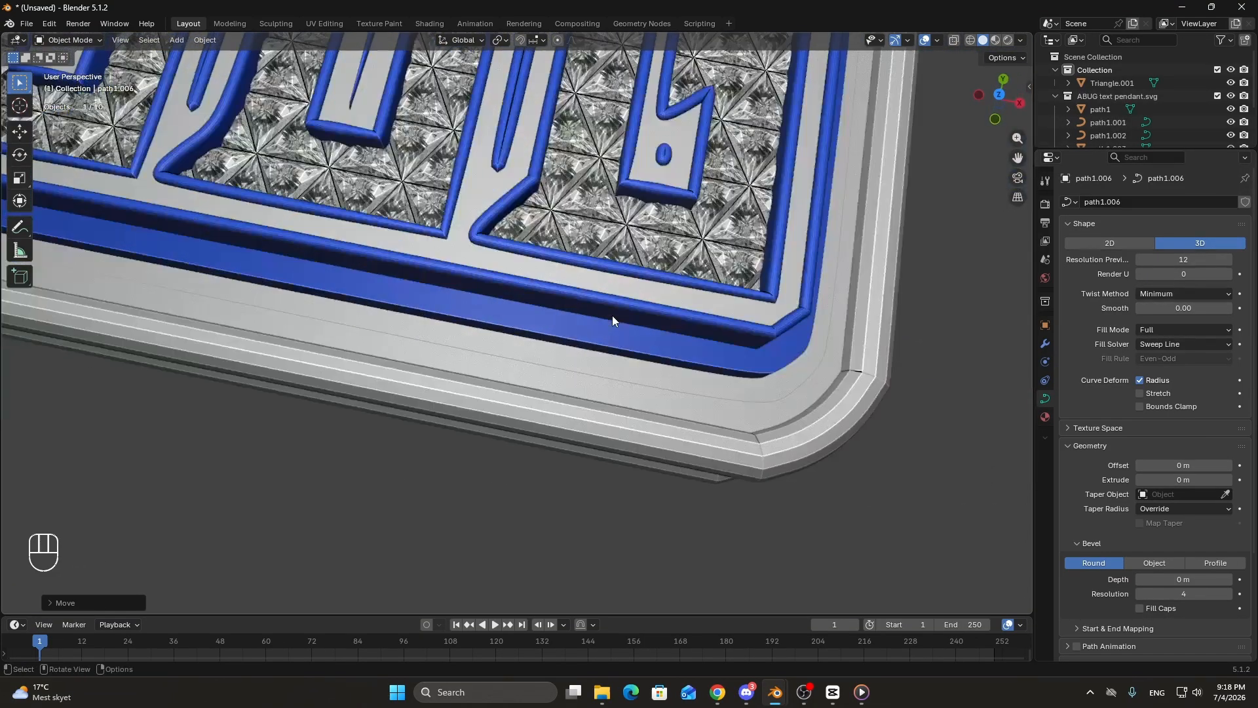
pyautogui.click(607, 381)
pyautogui.moveTo(621, 401); pyautogui.dragTo(793, 379, button='middle')
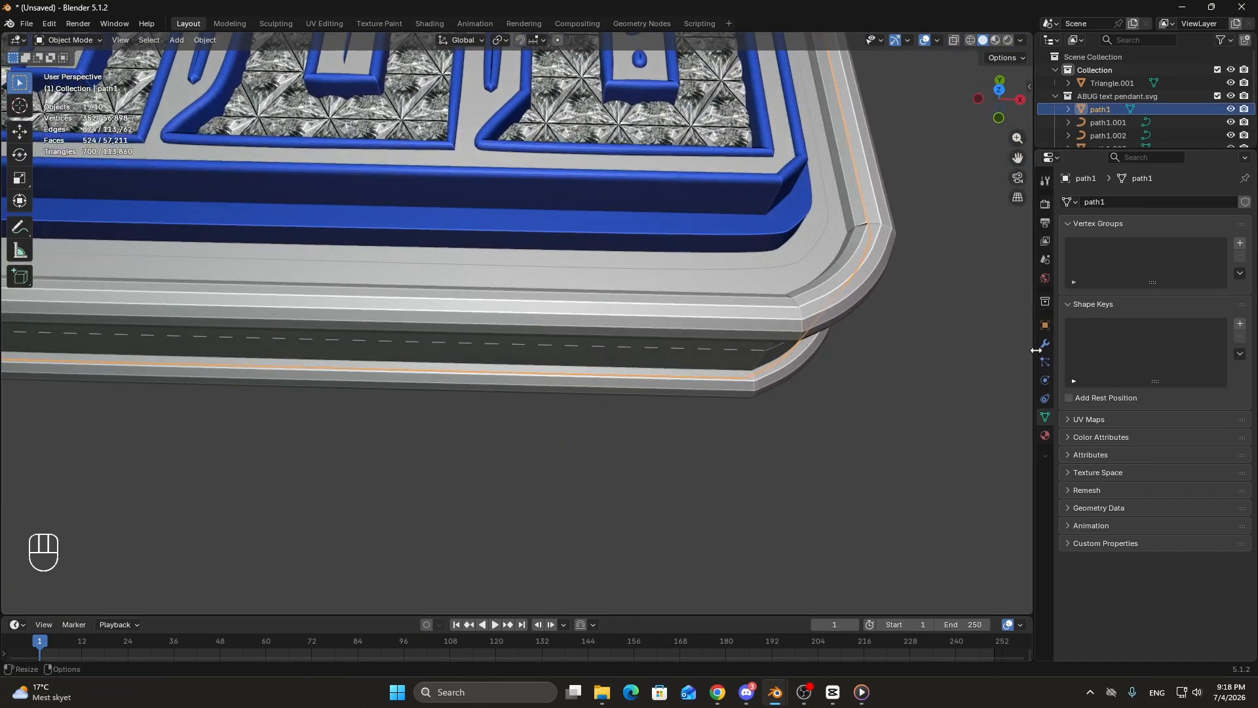
pyautogui.click(695, 274)
pyautogui.moveTo(726, 270); pyautogui.dragTo(802, 257, button='middle')
# Add a round-cut colorless diamond gem, 1 m in size, with JewelCraft.
pyautogui.press('n')
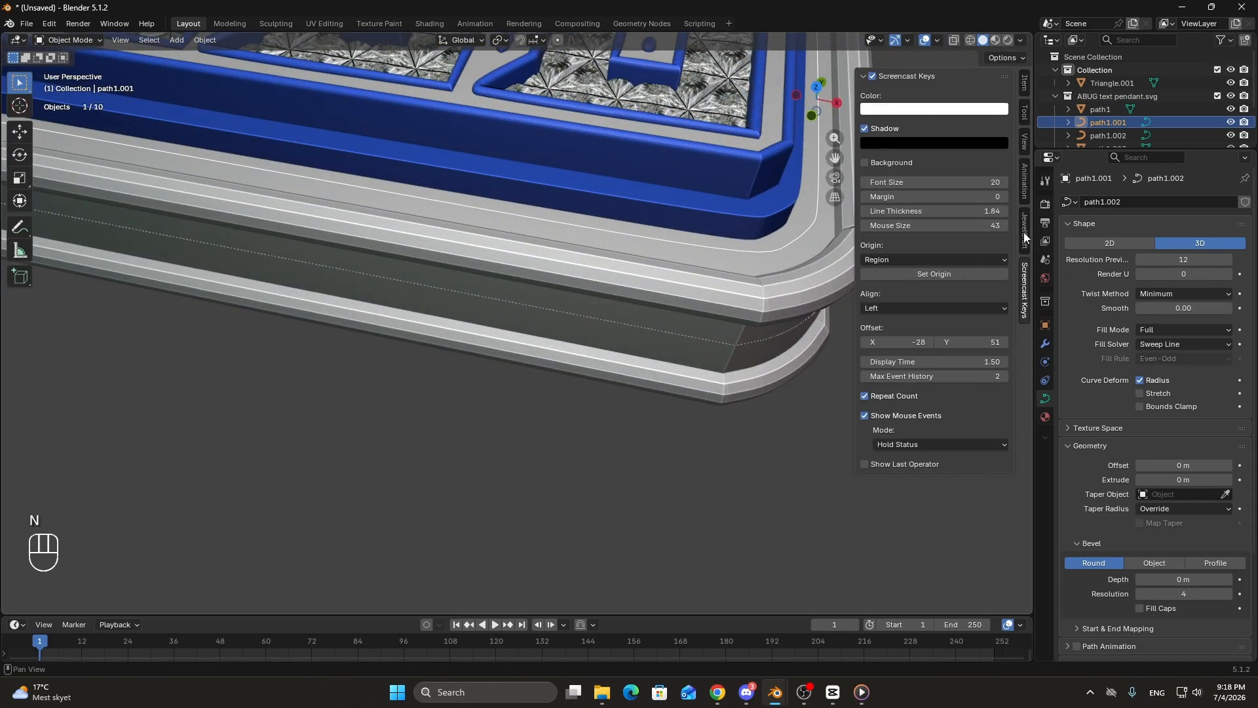
pyautogui.click(1025, 230)
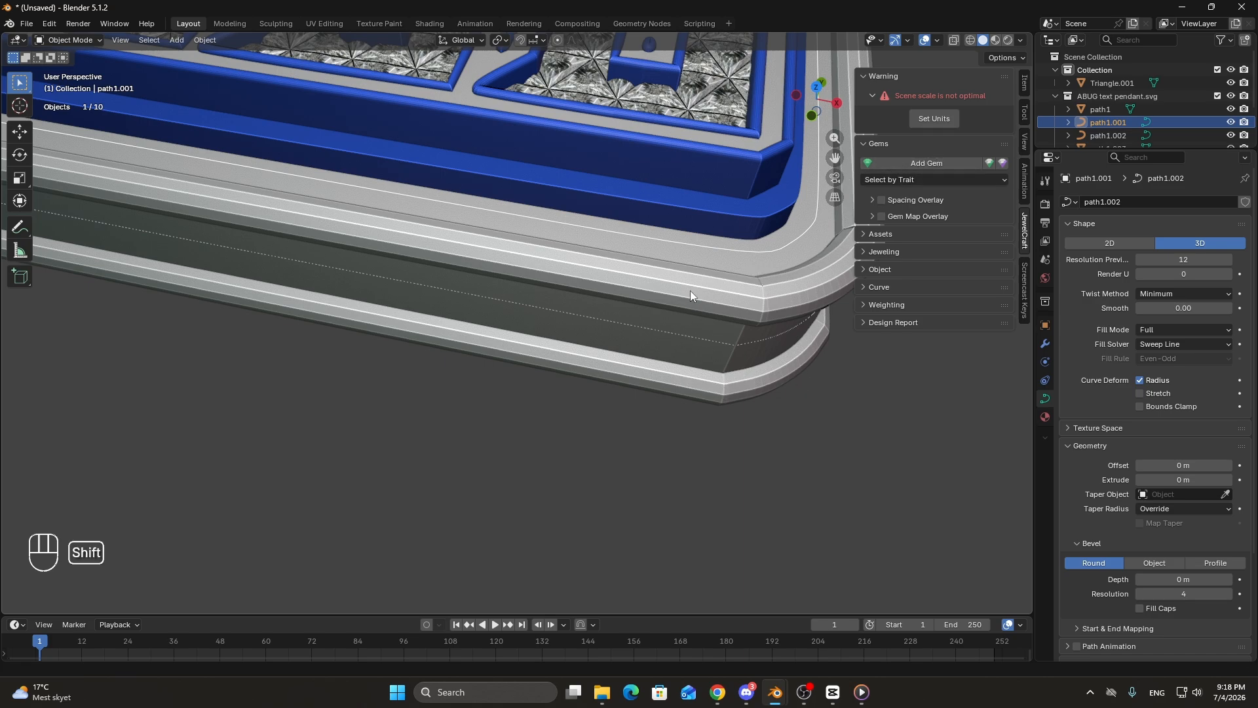
pyautogui.keyDown('shift'); pyautogui.moveTo(691, 292); pyautogui.dragTo(603, 386, button='middle'); pyautogui.keyUp('shift')
pyautogui.click(910, 162)
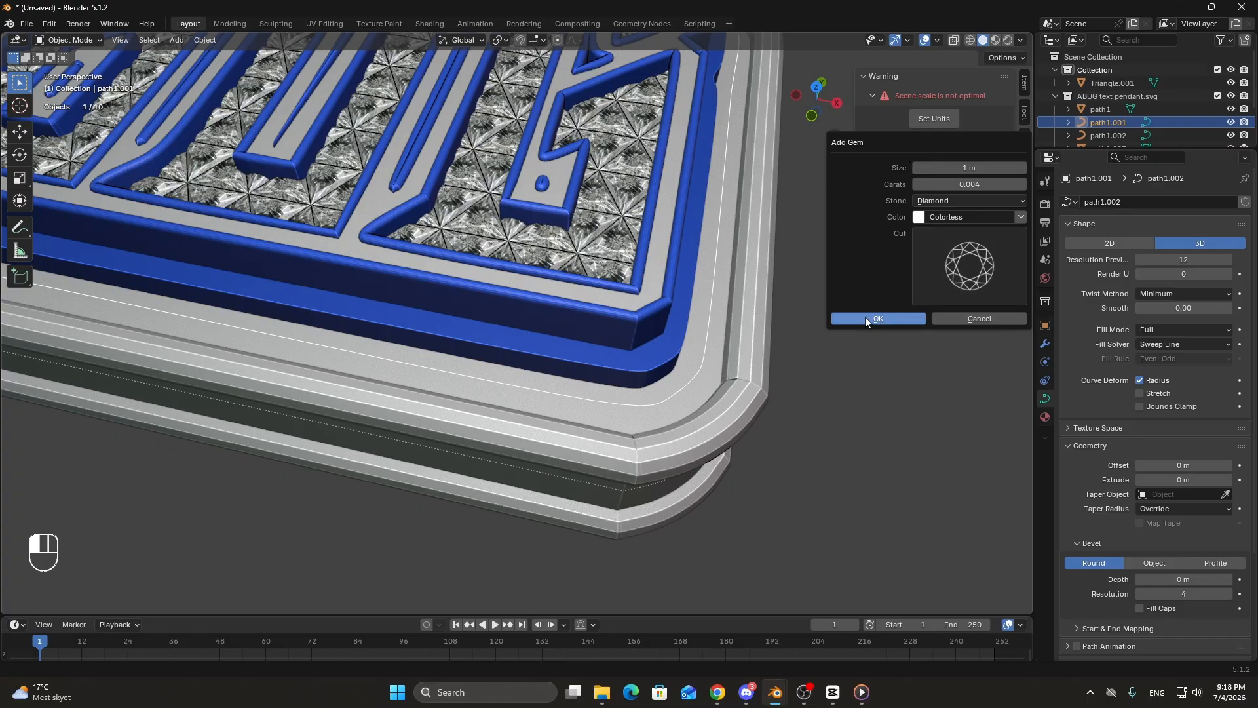
pyautogui.click(969, 267)
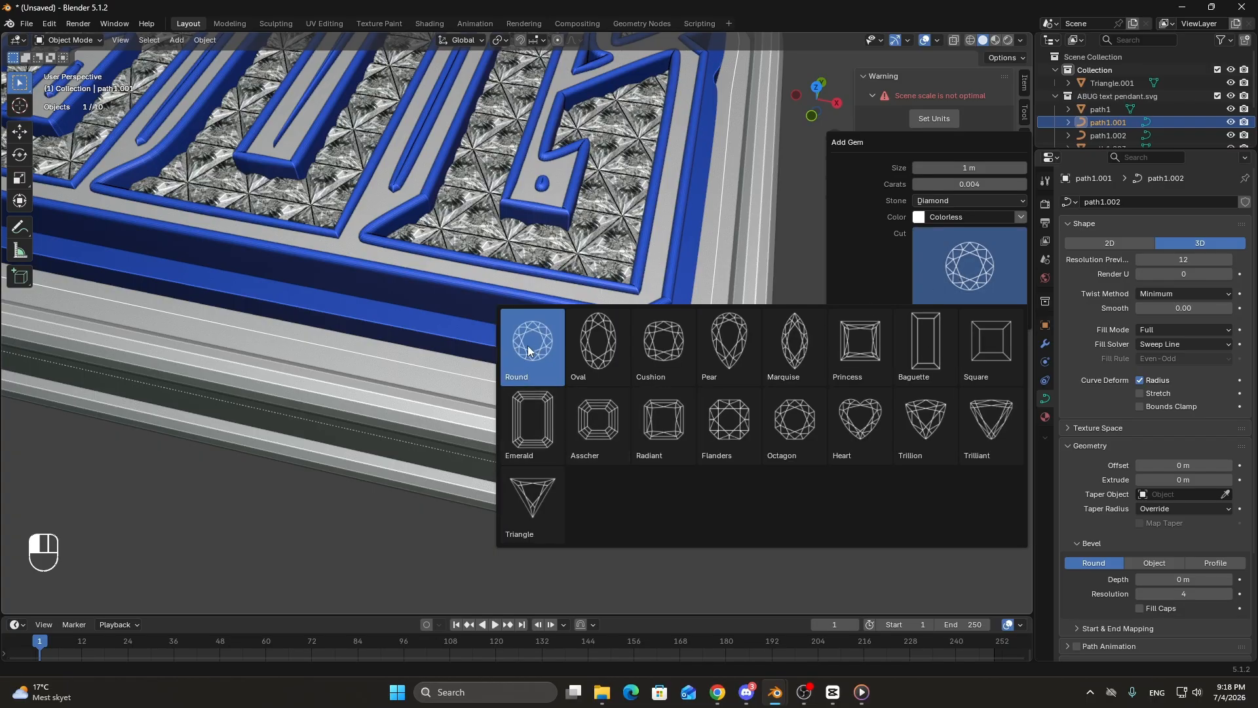
pyautogui.click(936, 273)
pyautogui.click(526, 355)
pyautogui.click(879, 318)
pyautogui.scroll(-10, 639, 386)
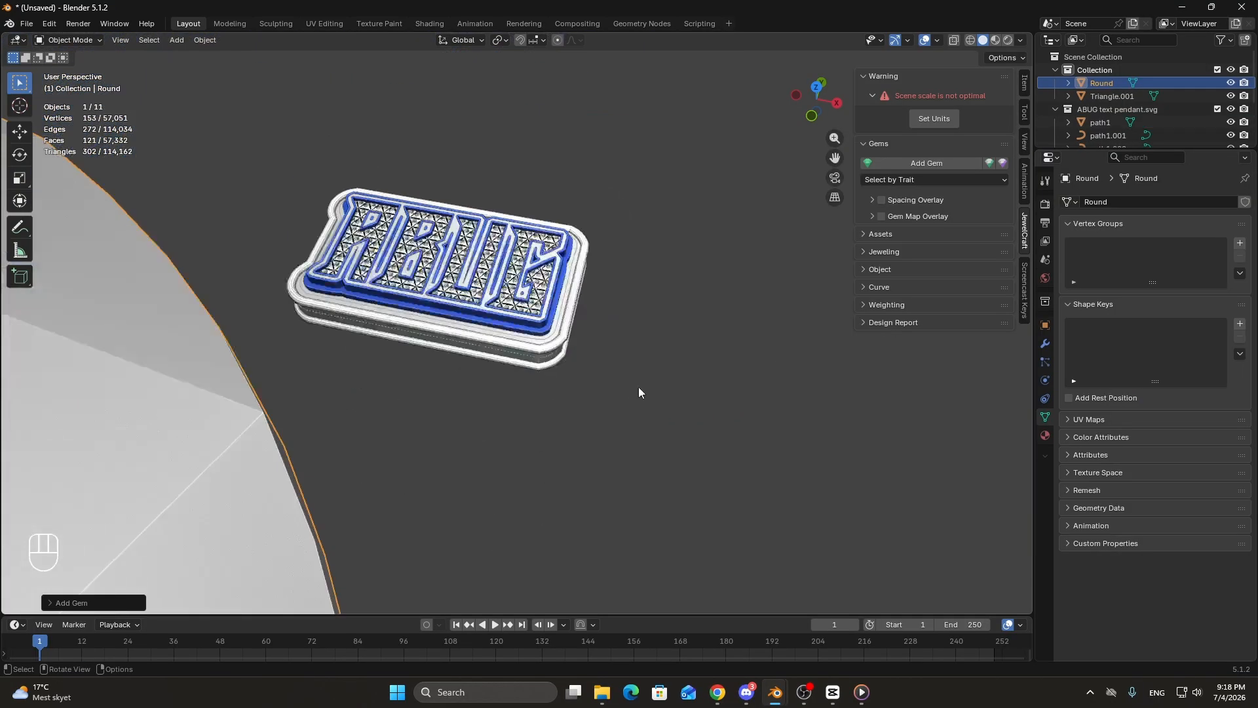
# Switch the viewport to material preview and remove the default material slot from the round gem.
pyautogui.click(996, 40)
pyautogui.scroll(-4, 694, 277)
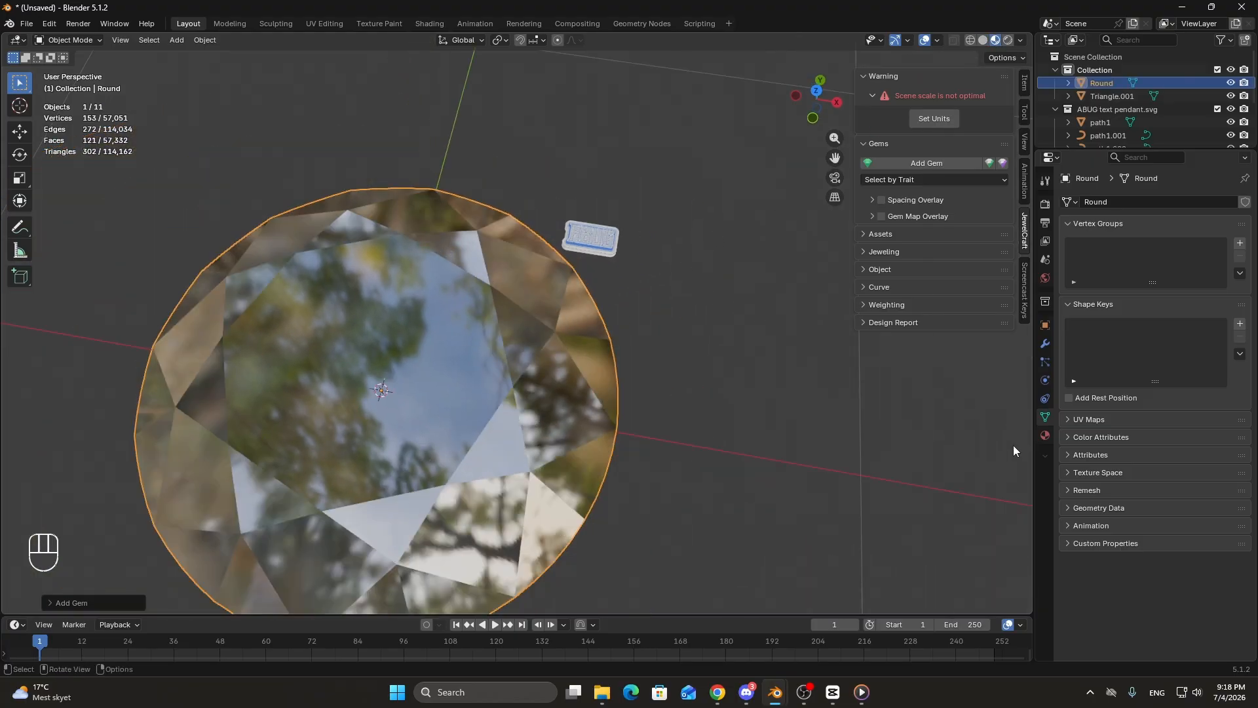
pyautogui.click(1045, 435)
pyautogui.click(1245, 215)
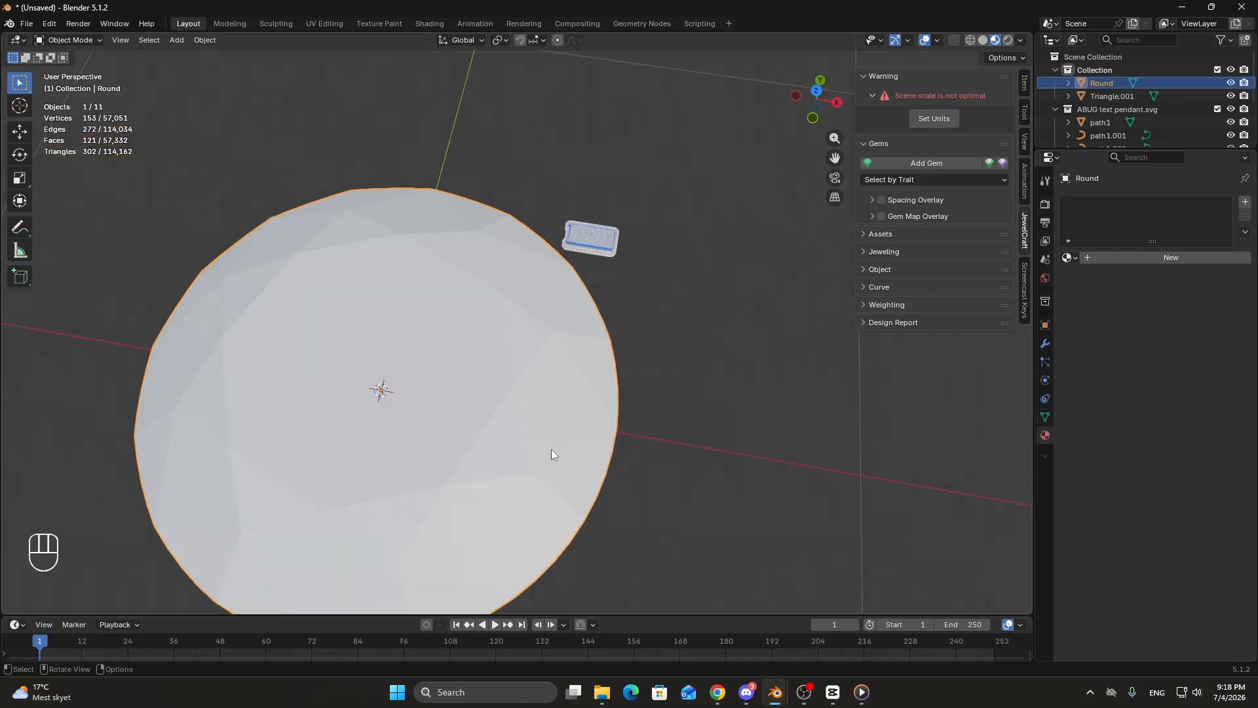
# Scale the round gem down and return the viewport to solid shading.
pyautogui.press('KP_7')
pyautogui.keyDown('shift'); pyautogui.moveTo(681, 421); pyautogui.dragTo(819, 434, button='middle'); pyautogui.keyUp('shift')
pyautogui.press('s')
pyautogui.click(536, 264)
pyautogui.scroll(5, 496, 283)
pyautogui.keyDown('shift'); pyautogui.moveTo(472, 291); pyautogui.dragTo(576, 508, button='middle'); pyautogui.keyUp('shift')
pyautogui.scroll(8, 528, 401)
pyautogui.moveTo(637, 557); pyautogui.dragTo(718, 491, button='middle')
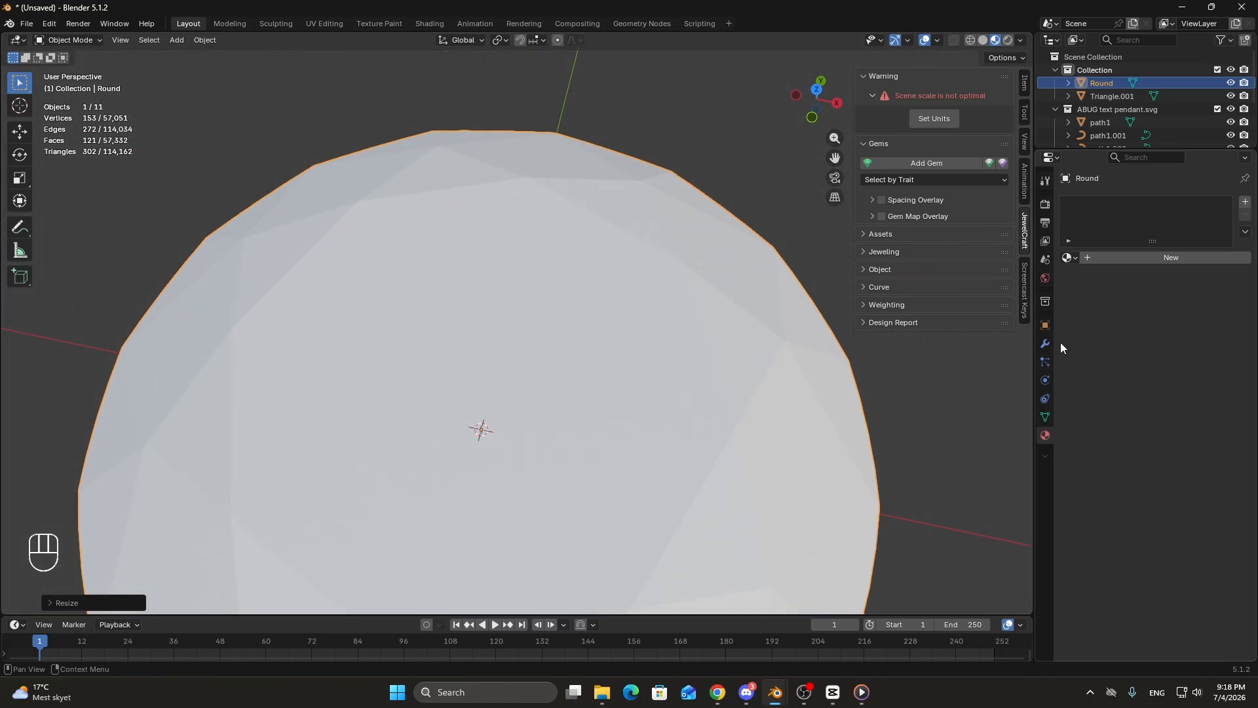
pyautogui.click(983, 40)
pyautogui.scroll(-5, 669, 345)
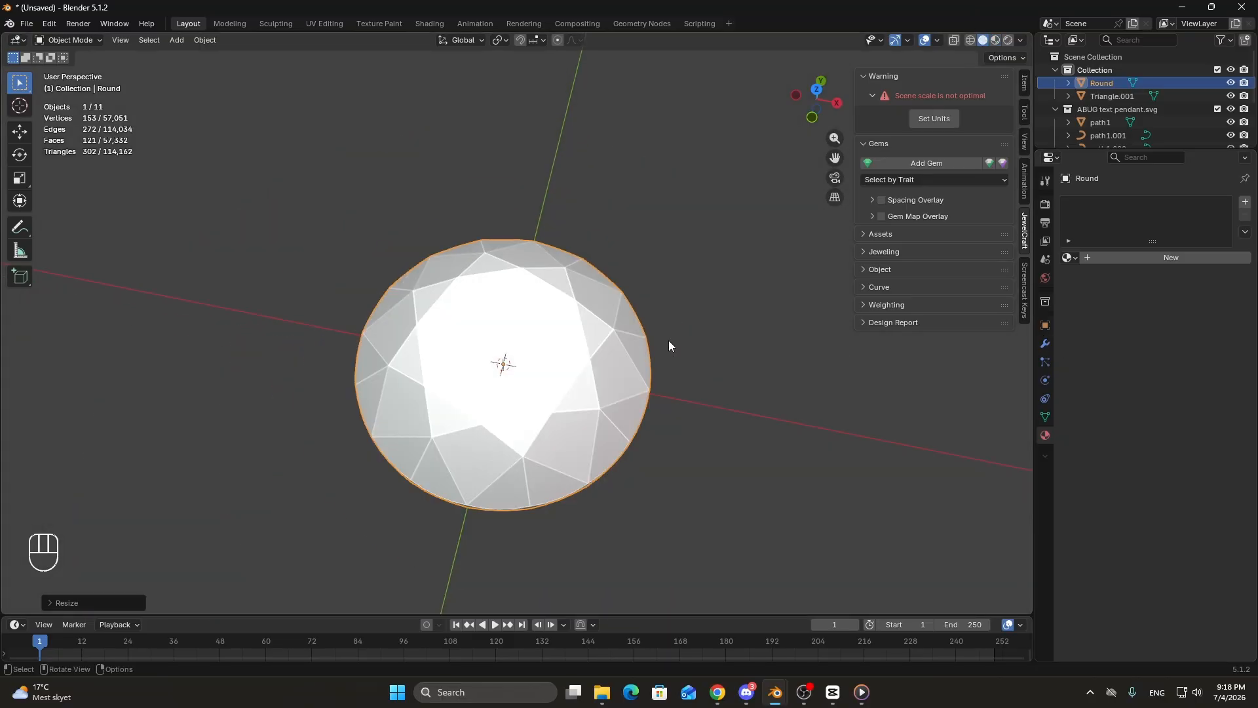
pyautogui.click(1046, 343)
pyautogui.click(1099, 203)
pyautogui.write('de')
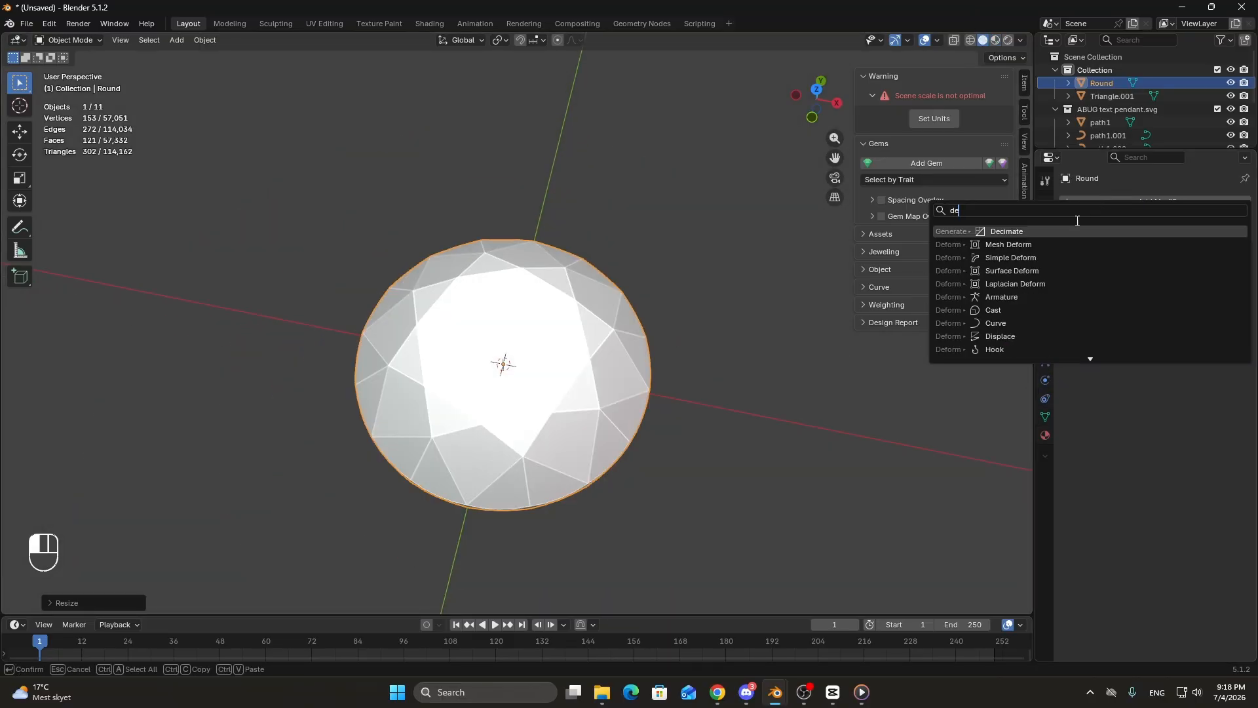
# In Edit Mode from the right side view with X-ray on, delete the vertices forming the gem's lower point.
pyautogui.press('KP_3')
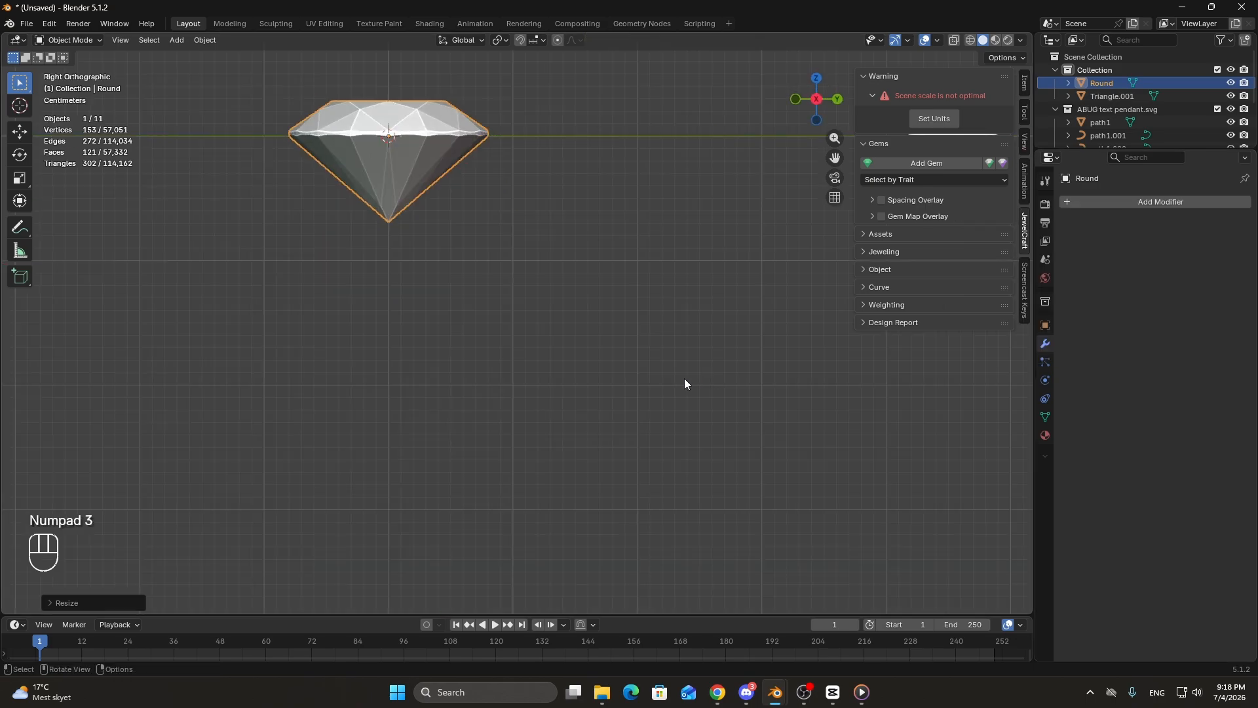
pyautogui.scroll(4, 592, 427)
pyautogui.press('Tab')
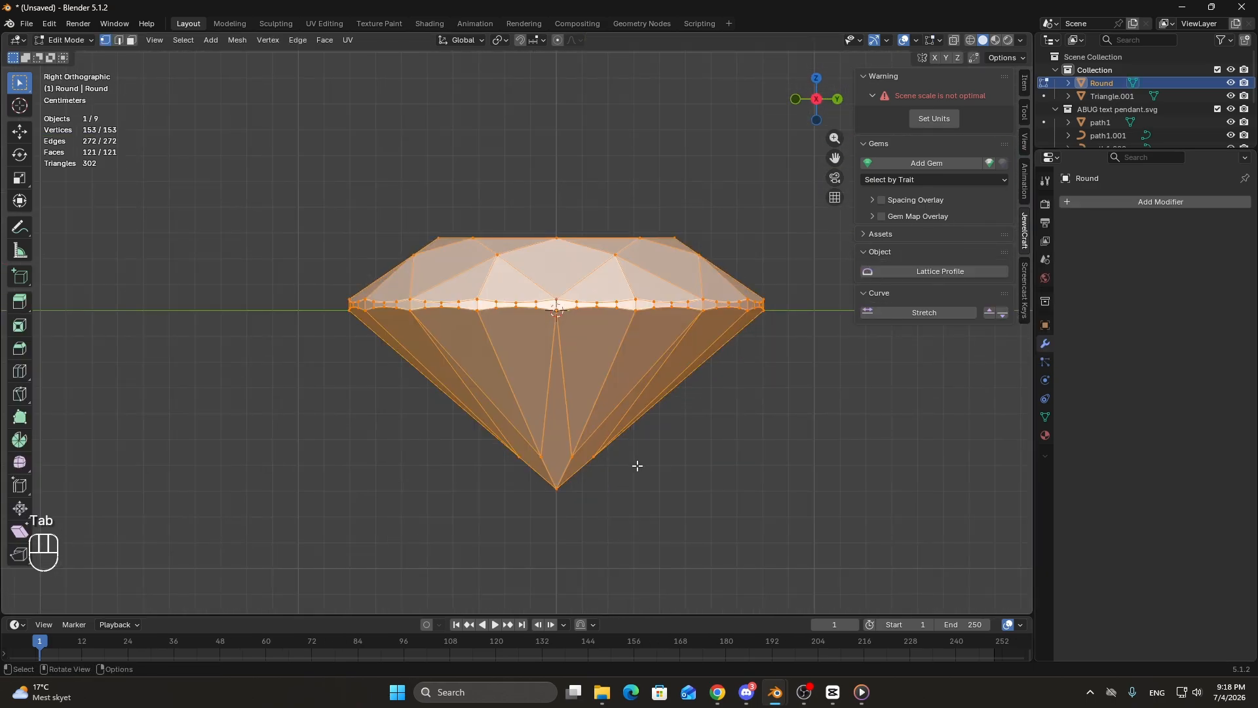
pyautogui.click(663, 495)
pyautogui.keyDown('shift'); pyautogui.moveTo(717, 496); pyautogui.dragTo(654, 396, button='middle'); pyautogui.keyUp('shift')
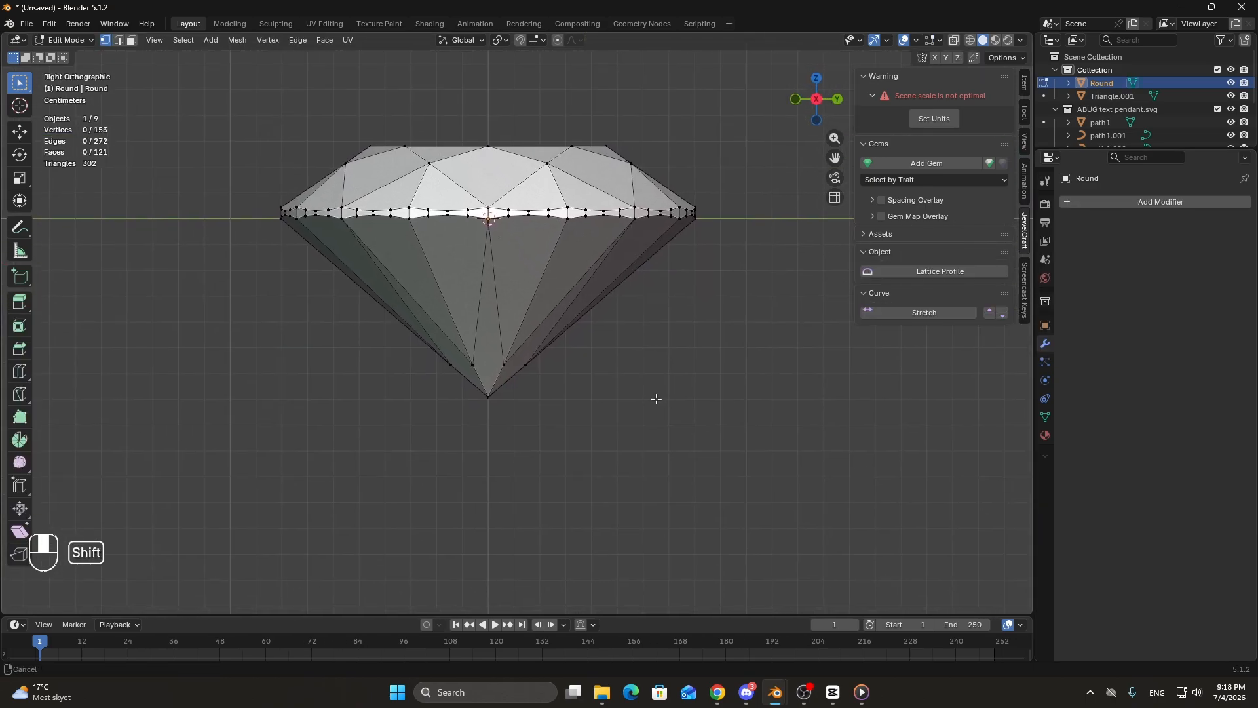
pyautogui.click(955, 40)
pyautogui.moveTo(373, 346); pyautogui.dragTo(676, 467)
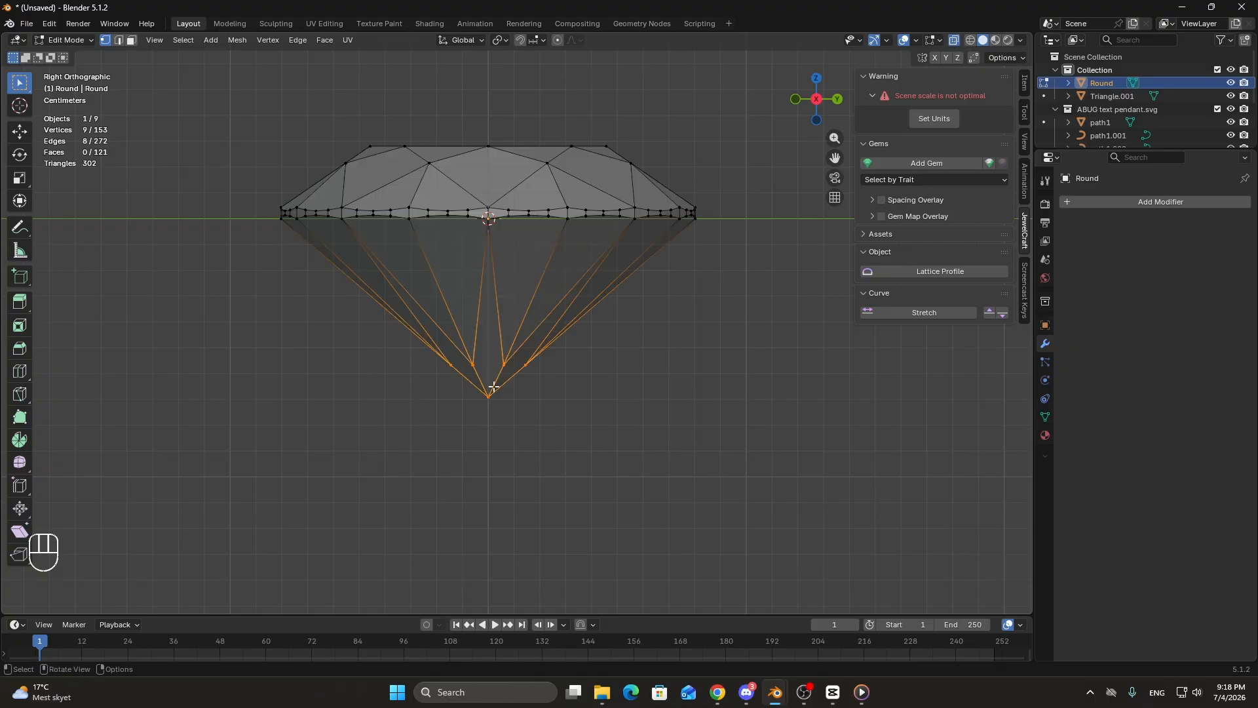
pyautogui.press('x')
pyautogui.click(513, 379)
# Move the gem's lower girdle vertices down along Z to form a taller side wall, then return to Object Mode.
pyautogui.scroll(2, 297, 236)
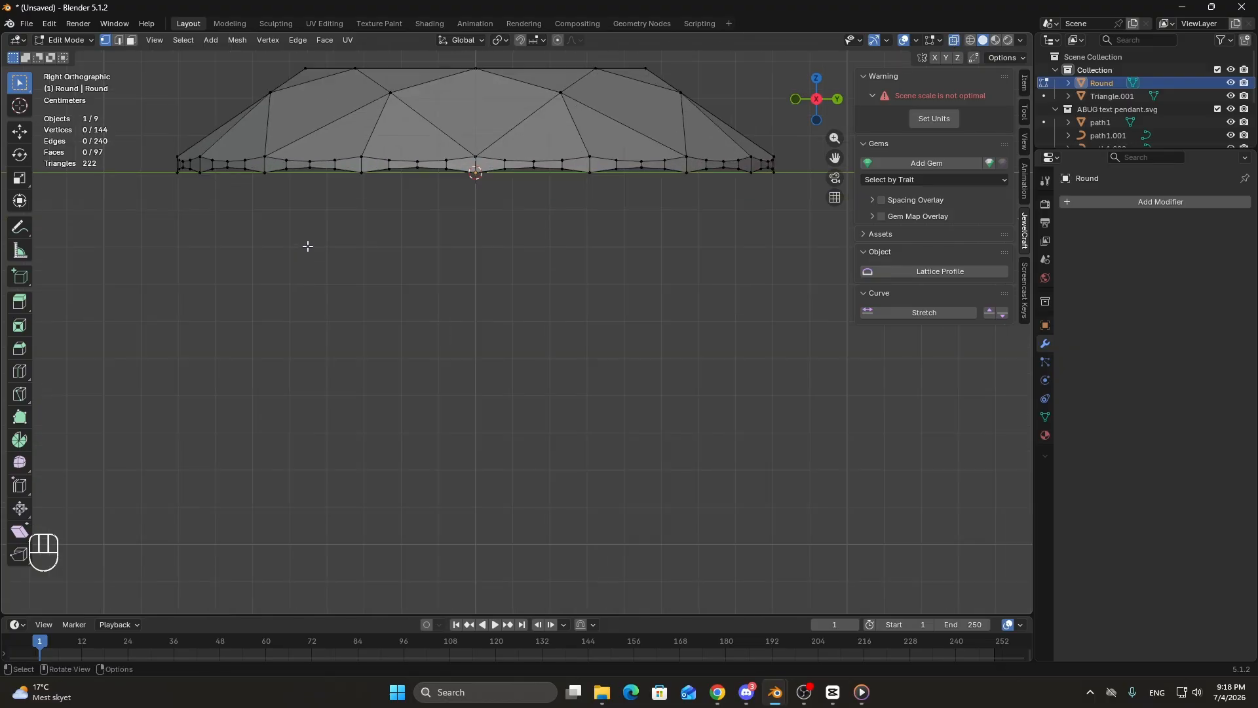
pyautogui.moveTo(179, 202); pyautogui.dragTo(849, 389)
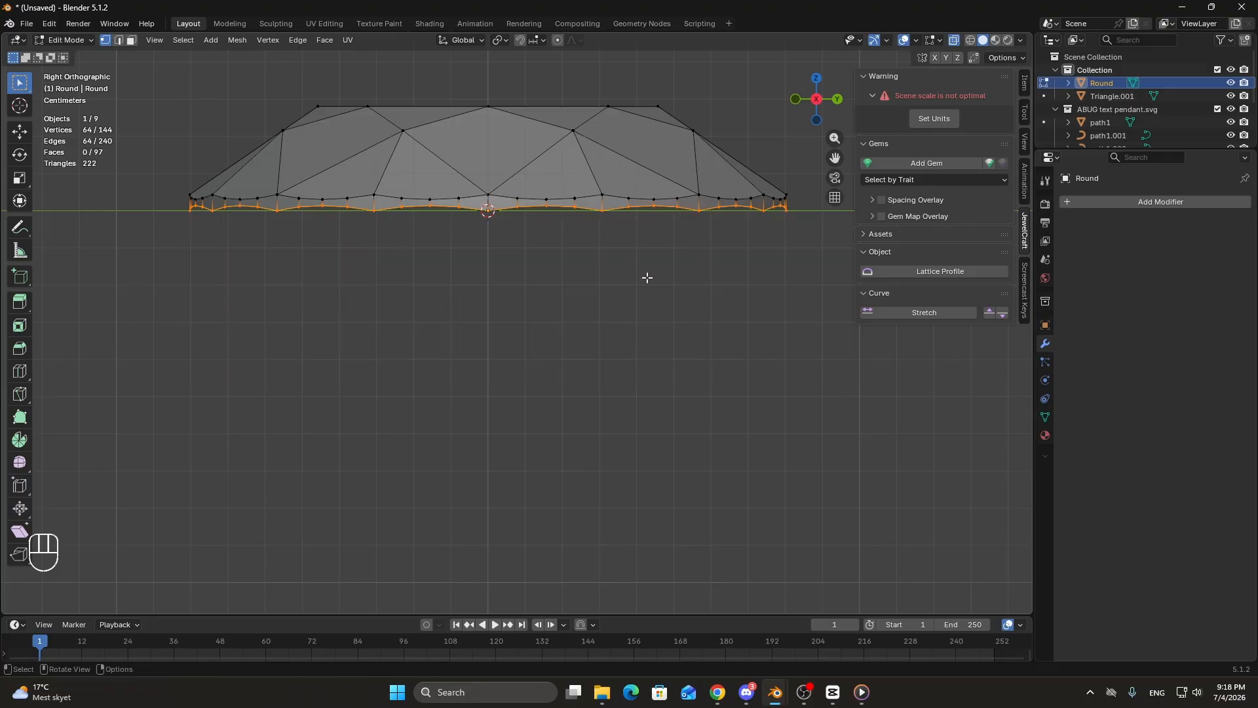
pyautogui.press('g')
pyautogui.press('z')
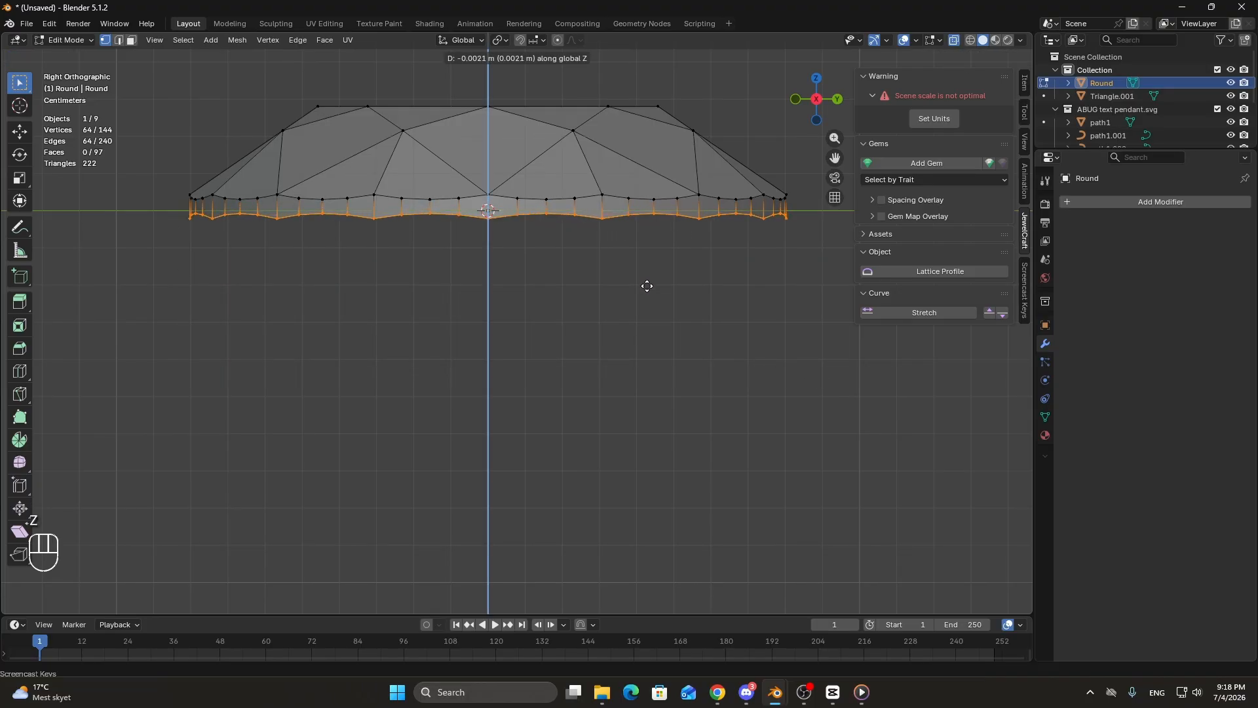
pyautogui.click(635, 344)
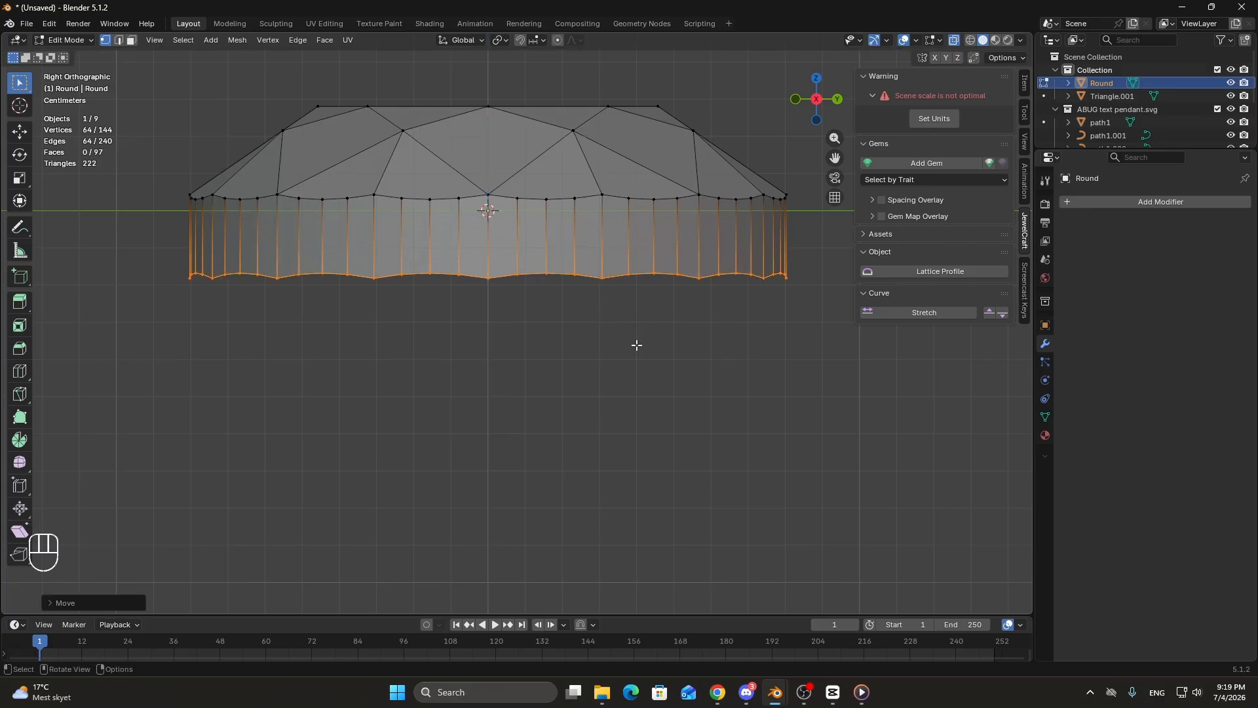
pyautogui.press('Tab')
# Add a Decimate modifier to the gem with a ratio of 0.33 and turn off X-ray.
pyautogui.moveTo(634, 352); pyautogui.dragTo(675, 401, button='middle')
pyautogui.click(1115, 200)
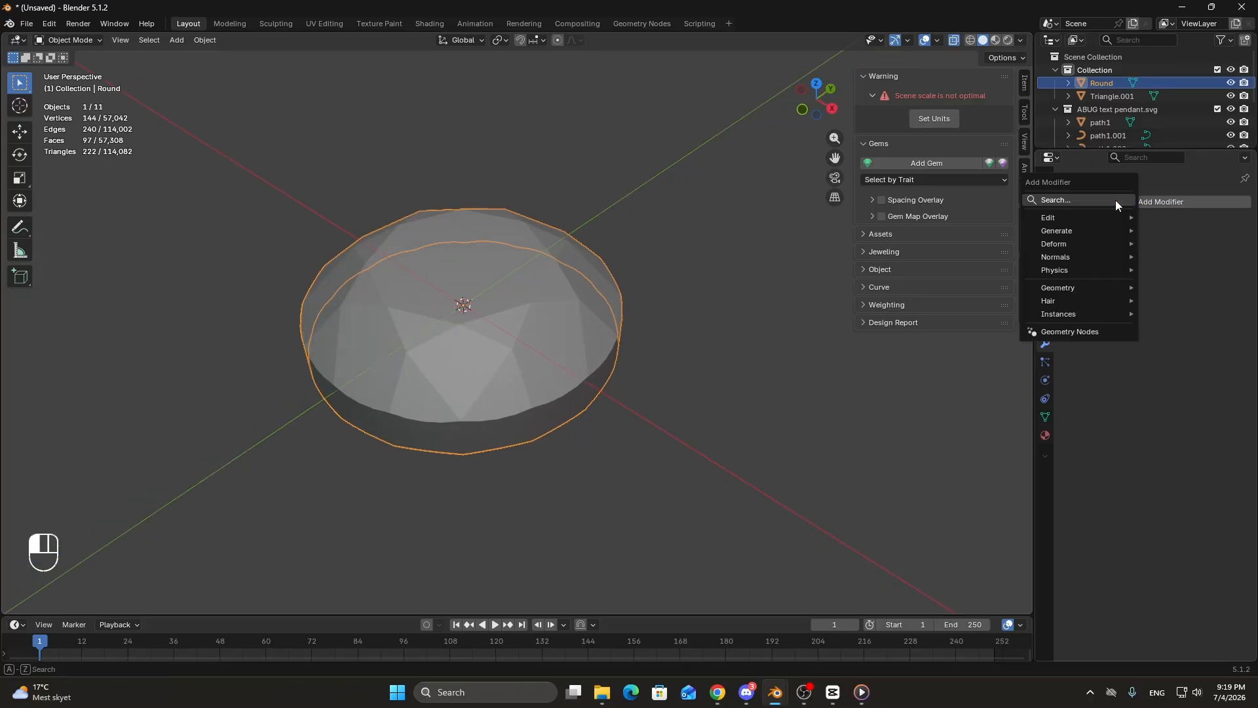
pyautogui.write('de')
pyautogui.click(1033, 228)
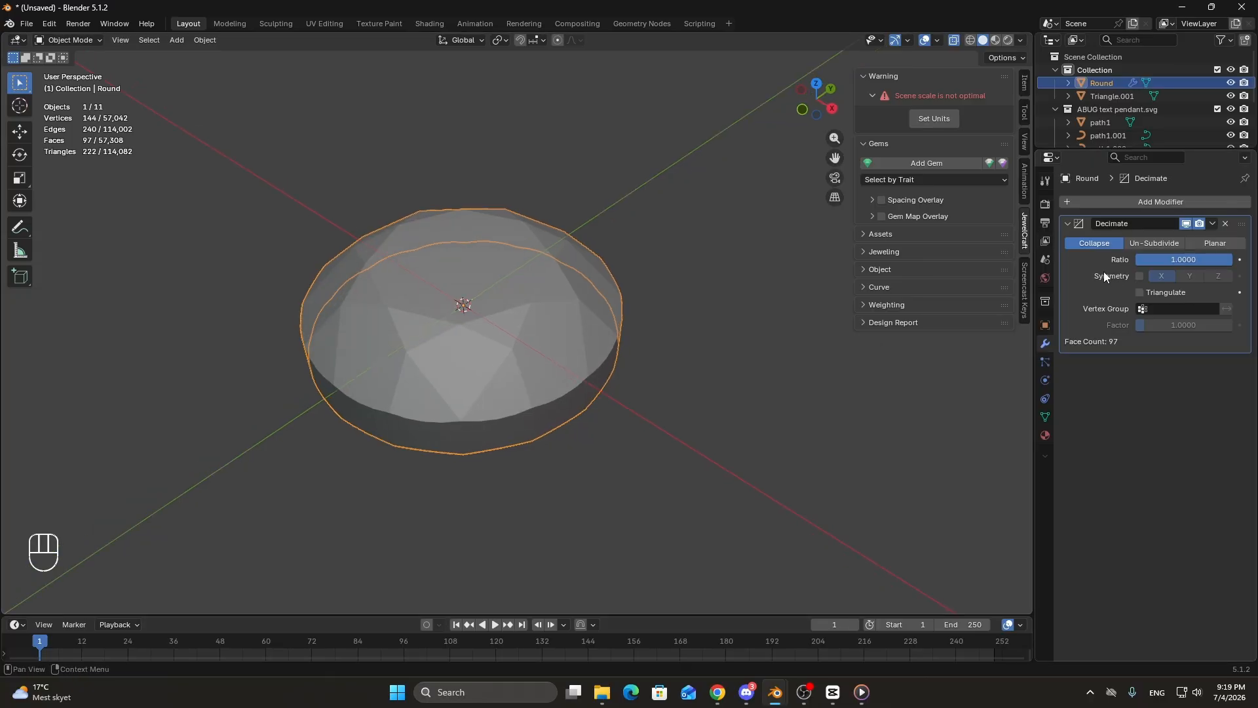
pyautogui.click(1168, 260)
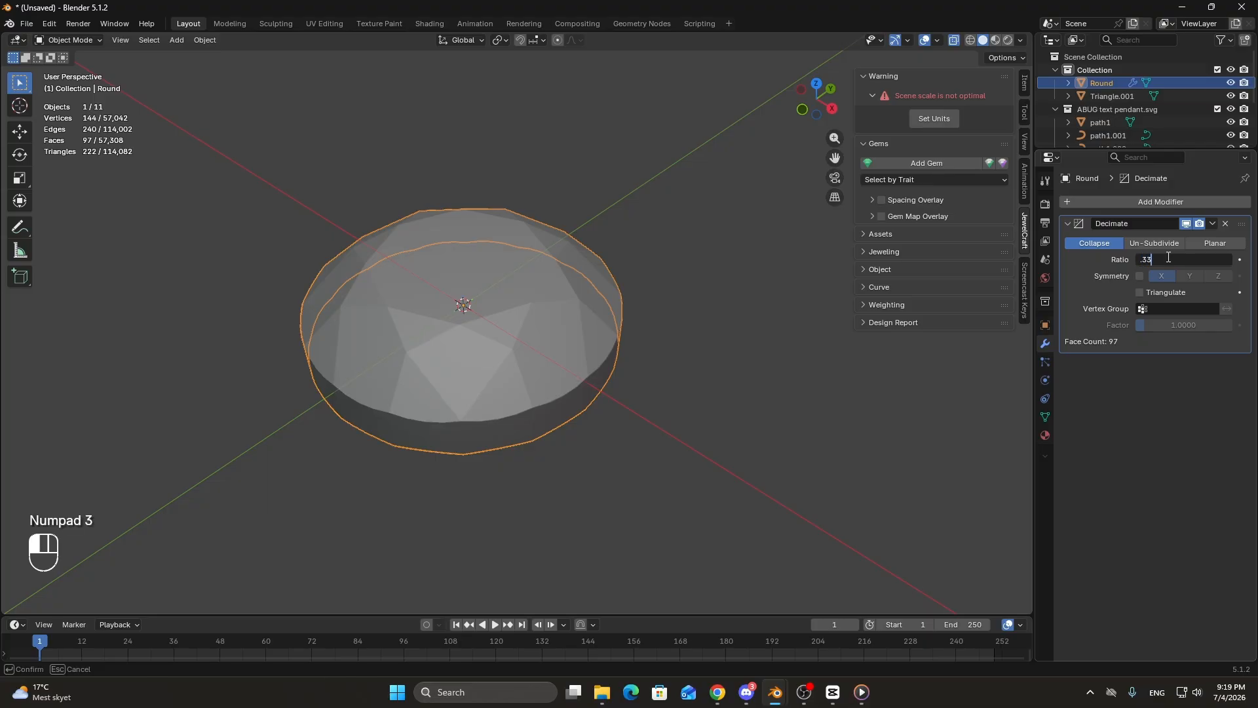
pyautogui.write('.33')
pyautogui.press('Return')
pyautogui.click(953, 41)
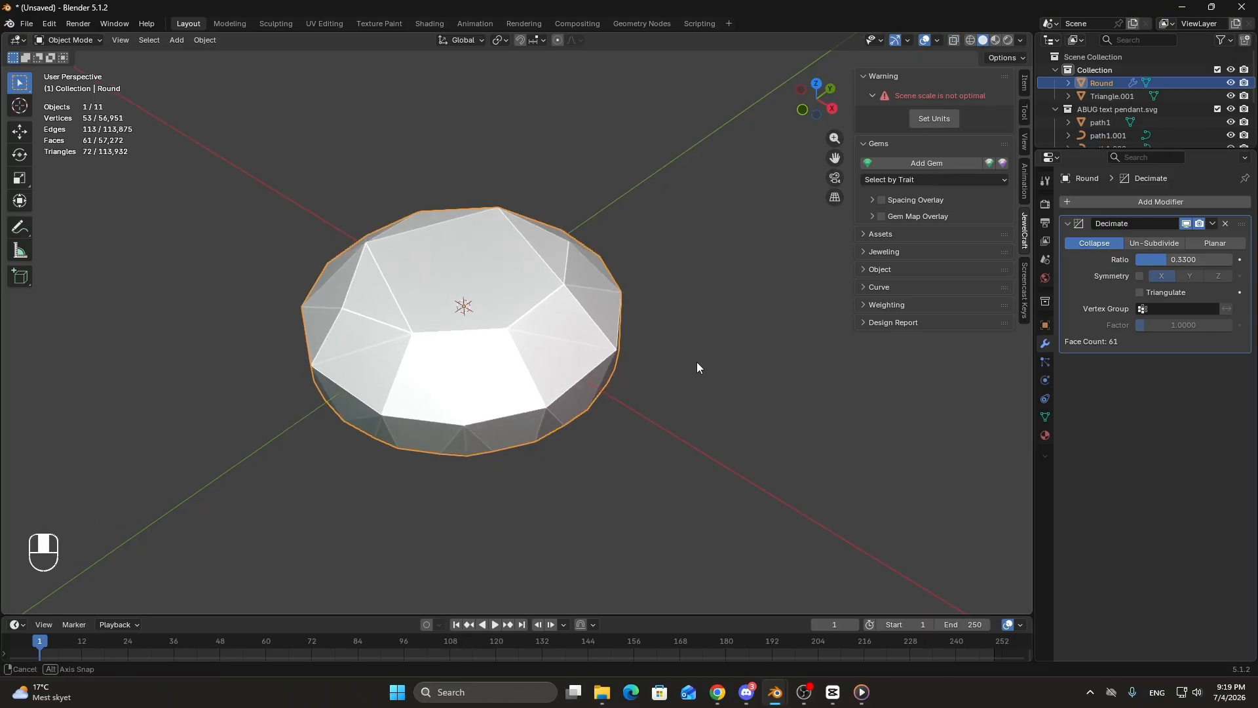
# Check the gem's simplified facets from the top view and apply the Decimate modifier.
pyautogui.press('KP_7')
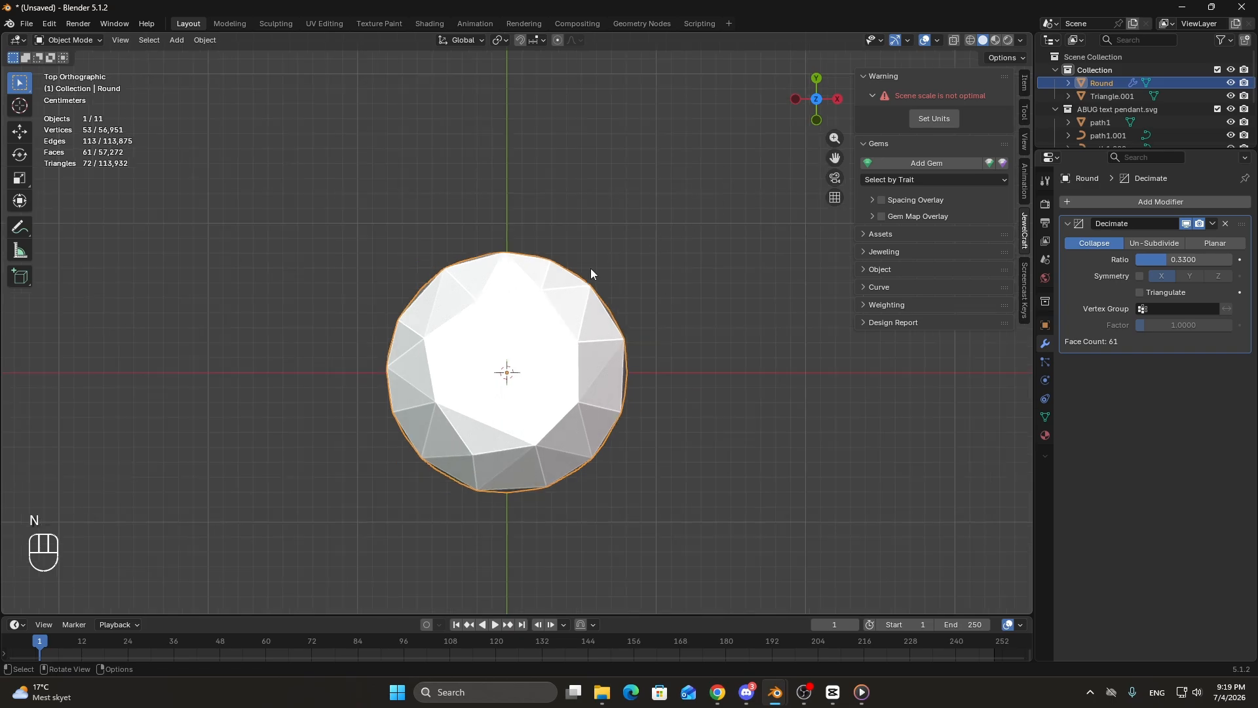
pyautogui.scroll(3, 591, 269)
pyautogui.moveTo(660, 333); pyautogui.dragTo(620, 281, button='middle')
pyautogui.moveTo(495, 246); pyautogui.dragTo(601, 309, button='middle')
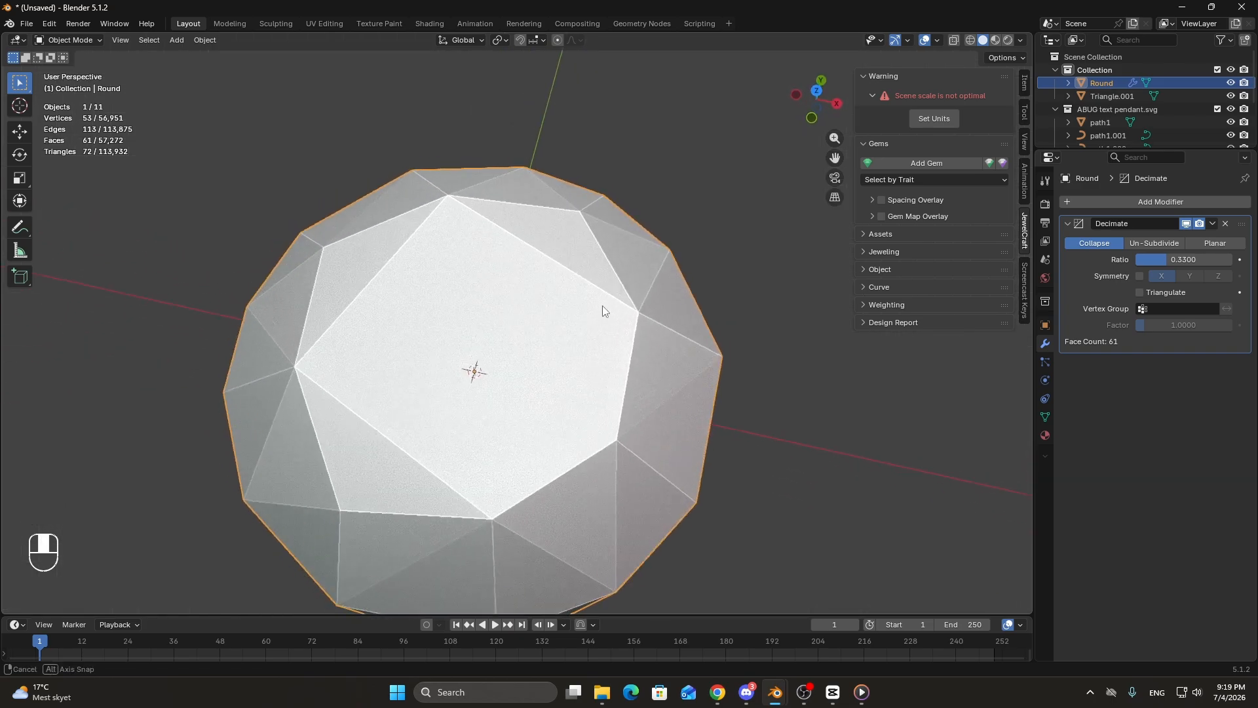
pyautogui.press('KP_7')
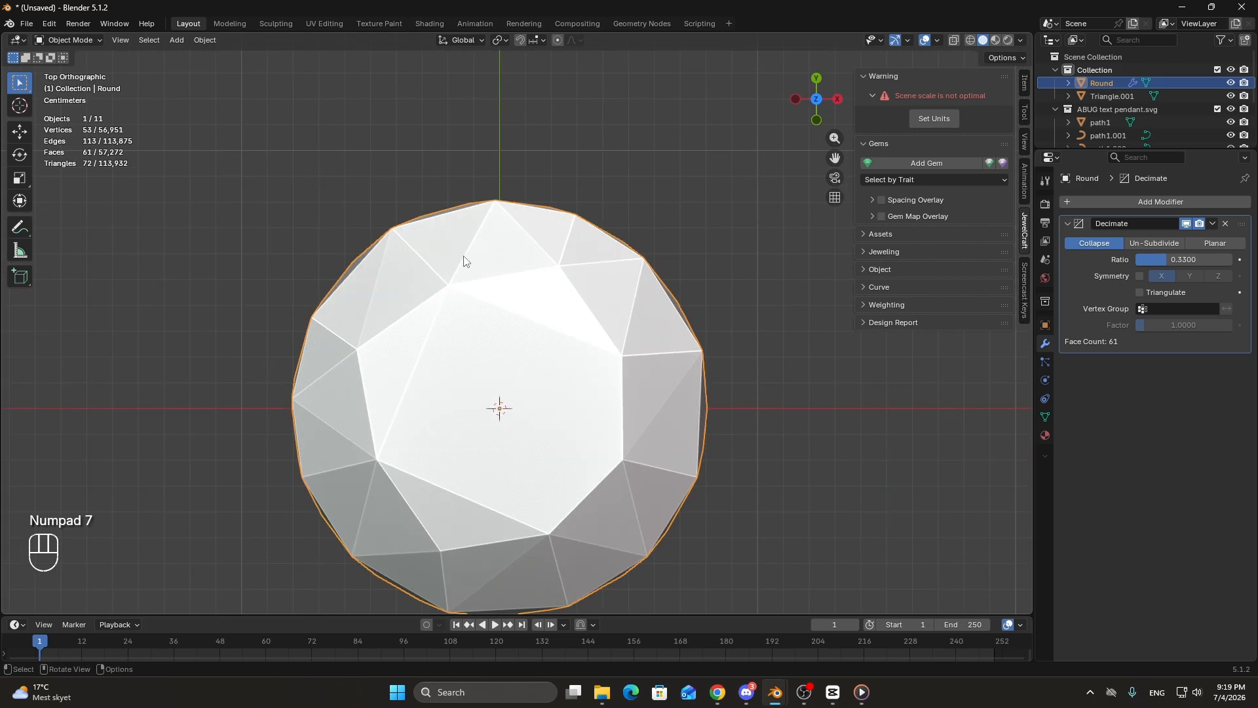
pyautogui.scroll(-3, 576, 320)
pyautogui.scroll(3, 528, 352)
pyautogui.scroll(-2, 510, 375)
pyautogui.click(1218, 225)
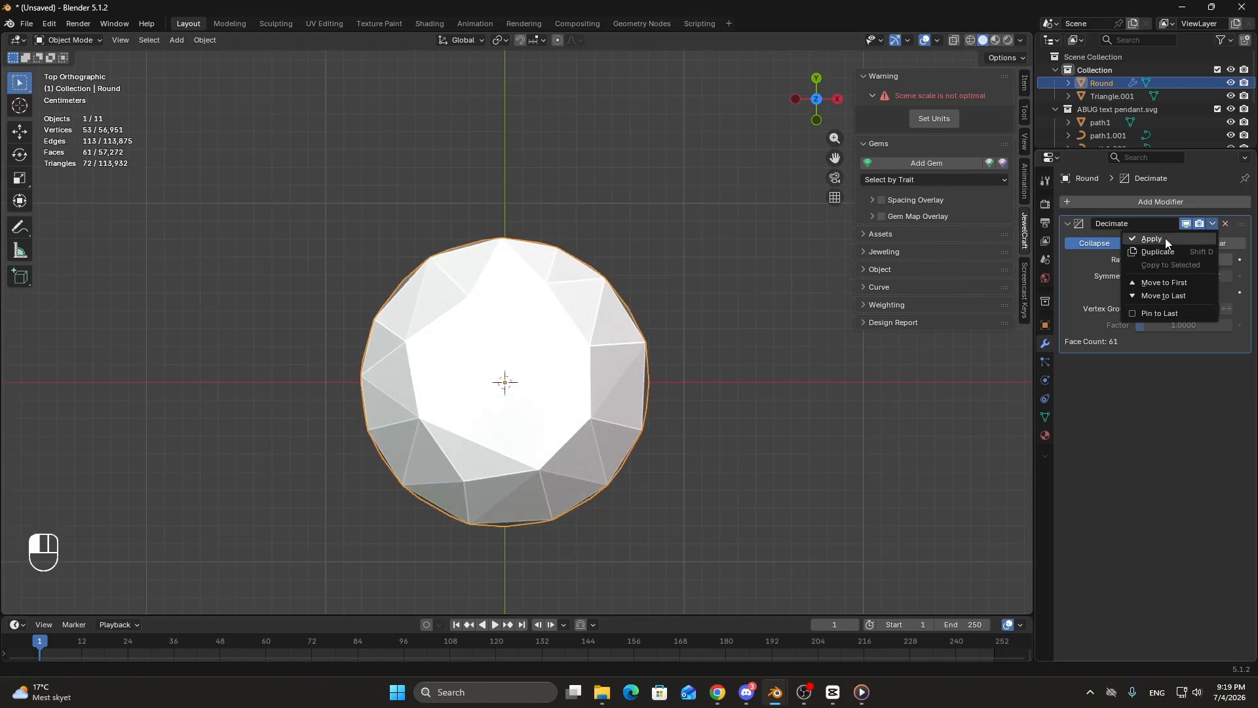
pyautogui.click(1165, 238)
# UV-map the gem's whole mesh with Project from View in the top view and return to Object Mode.
pyautogui.keyDown('shift'); pyautogui.moveTo(721, 415); pyautogui.dragTo(702, 356, button='middle'); pyautogui.keyUp('shift')
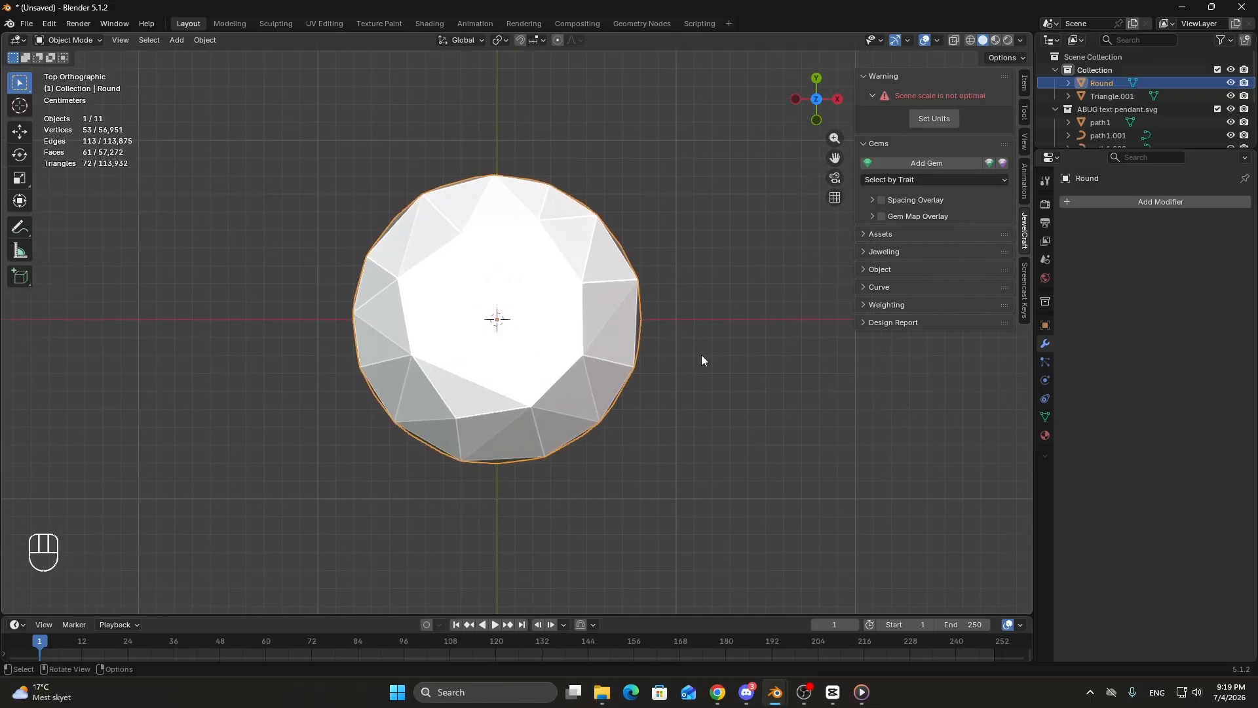
pyautogui.press('Tab')
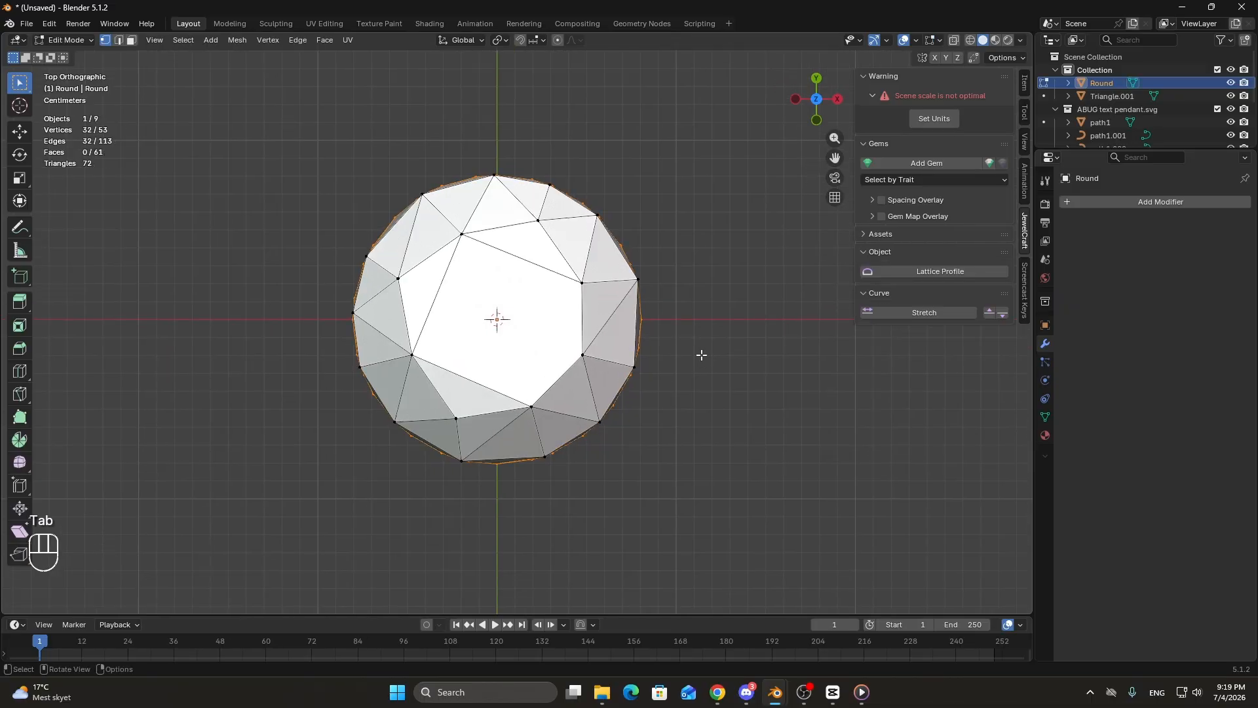
pyautogui.press('a')
pyautogui.press('u')
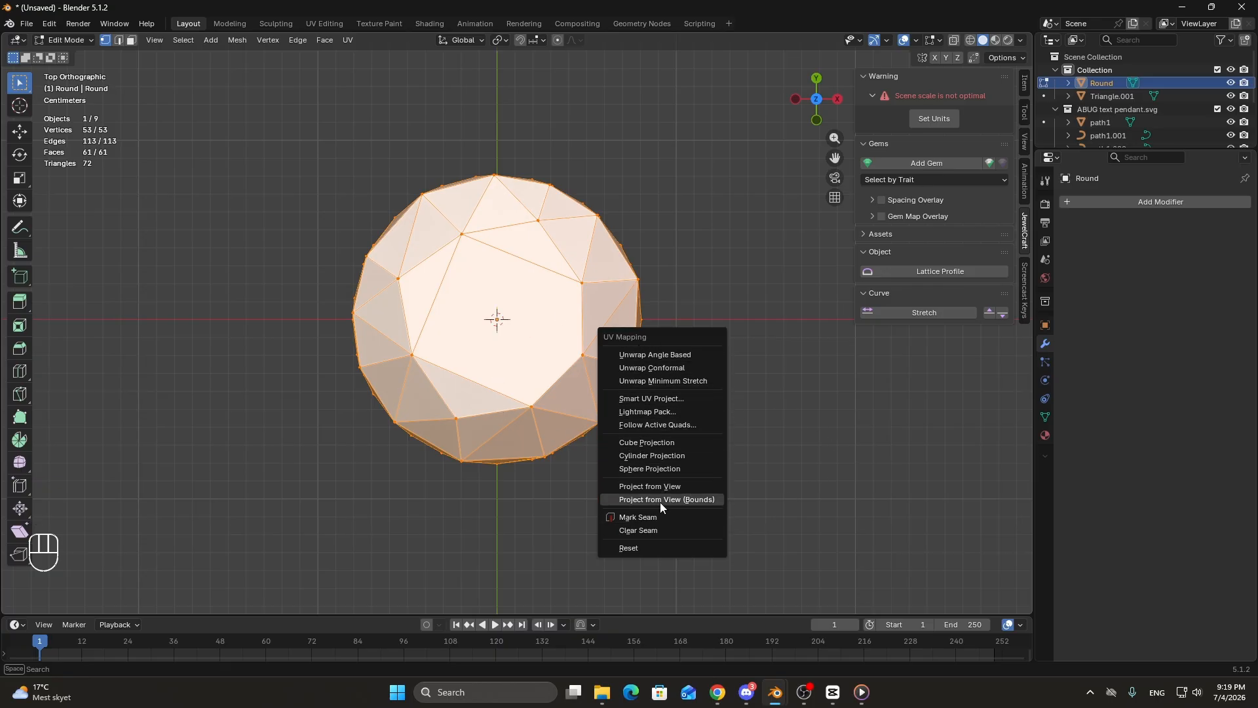
pyautogui.click(667, 486)
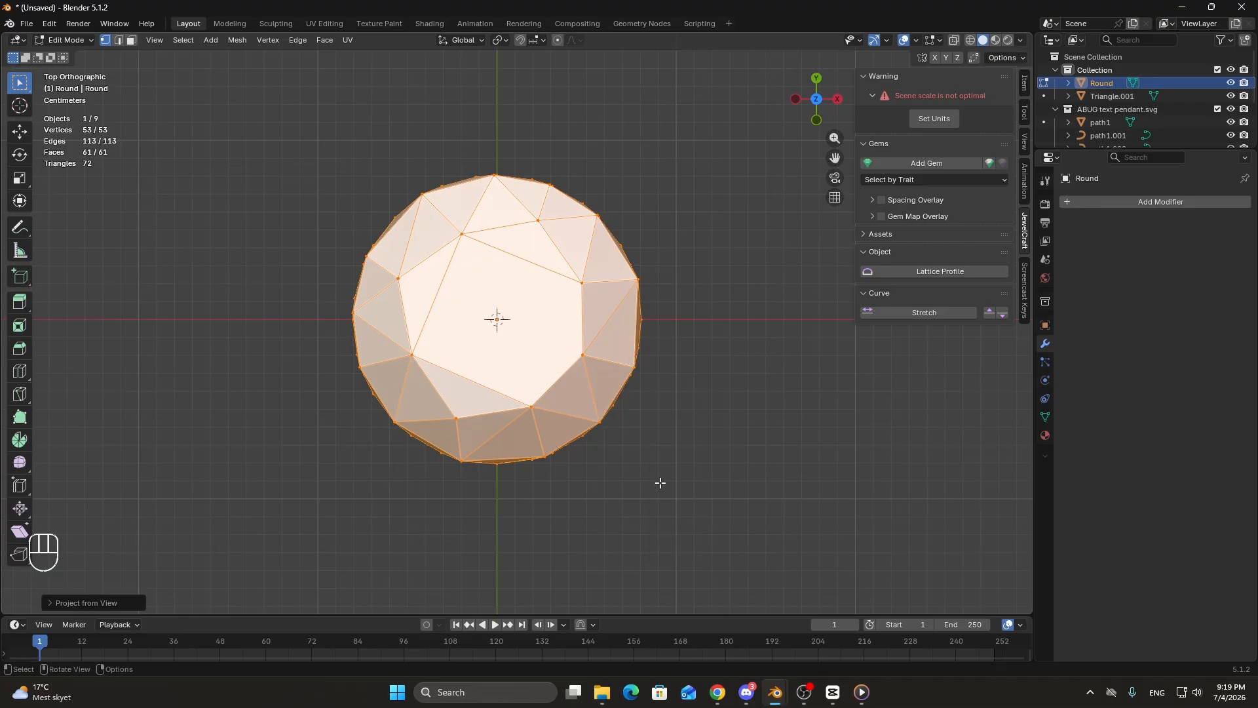
pyautogui.press('Tab')
# Assign the existing AIO material to the round gem.
pyautogui.moveTo(683, 420); pyautogui.dragTo(596, 347, button='middle')
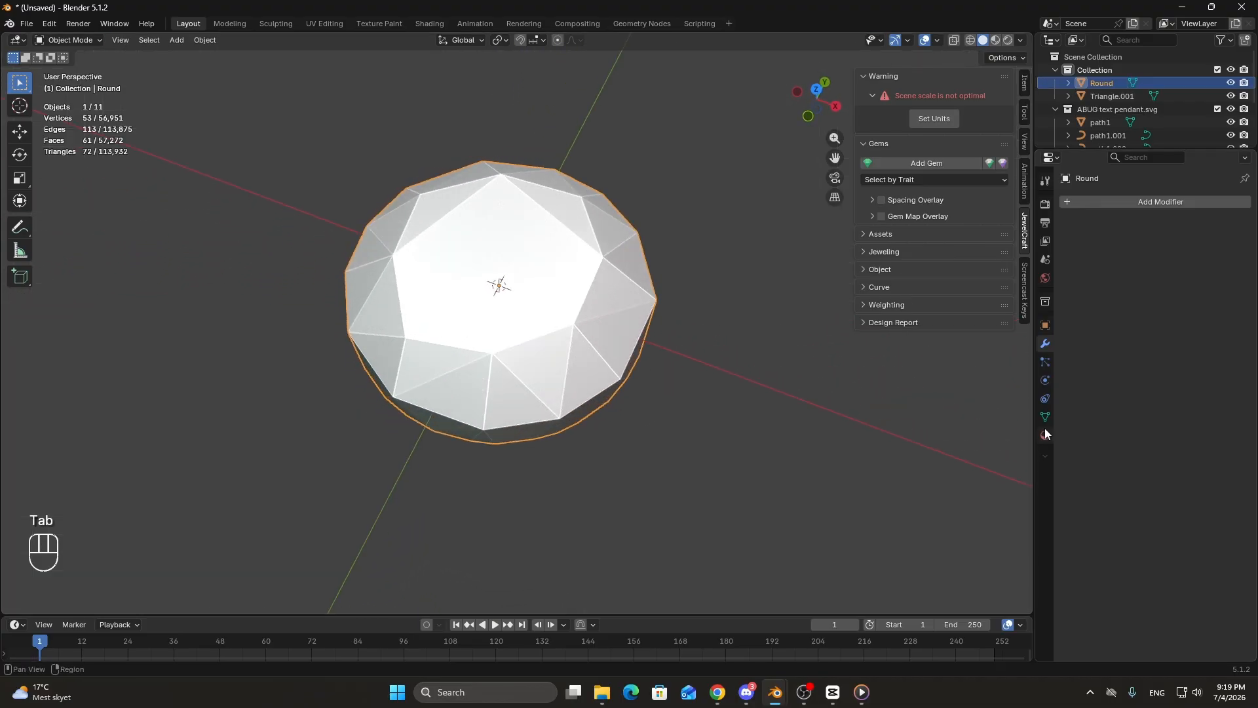
pyautogui.click(1045, 436)
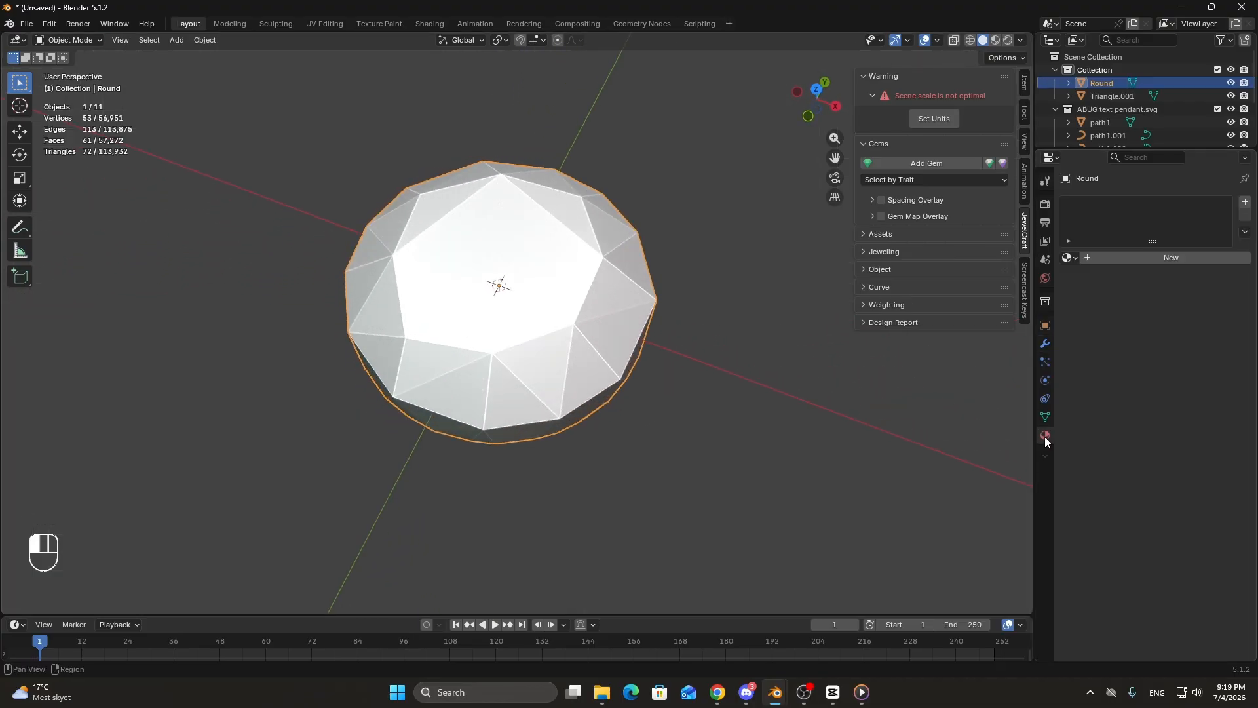
pyautogui.click(1067, 258)
pyautogui.click(1097, 279)
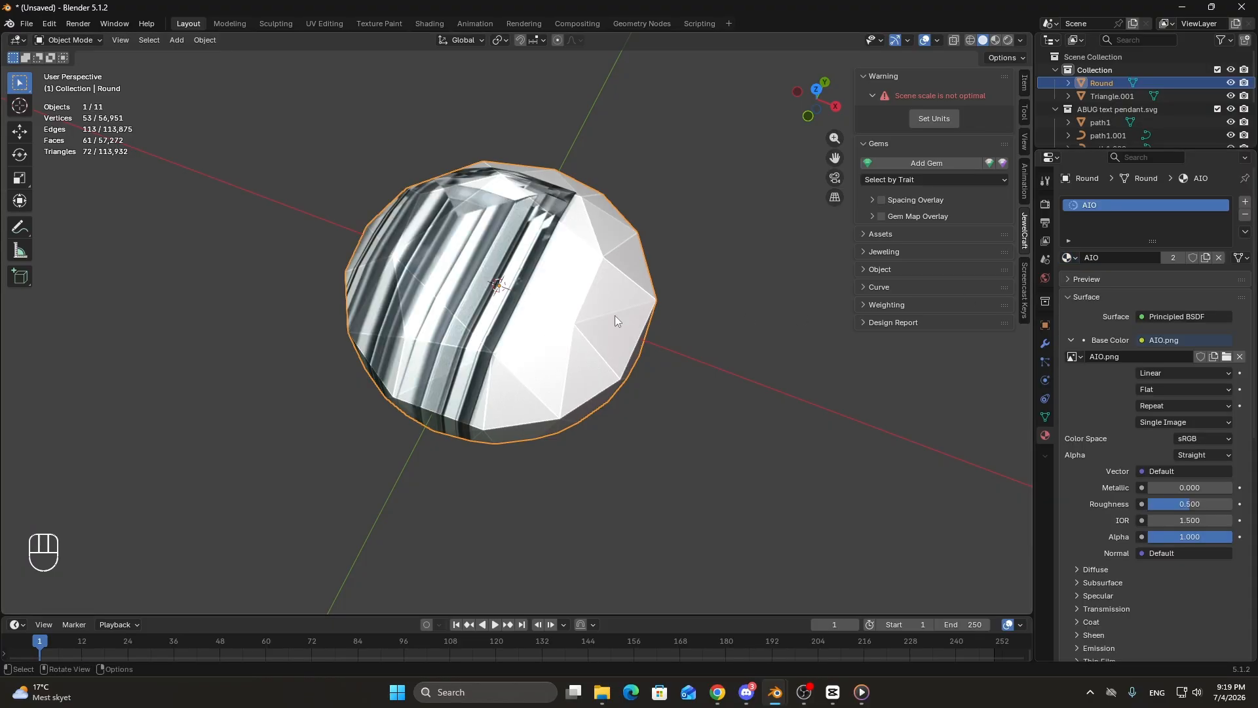
# In the UV editor, scale down the gem's UV island and move it onto the clear round diamond in the AIO.png image.
pyautogui.click(314, 23)
pyautogui.scroll(-8, 269, 367)
pyautogui.moveTo(365, 415); pyautogui.dragTo(374, 254, button='middle')
pyautogui.moveTo(380, 361); pyautogui.dragTo(398, 304, button='middle')
pyautogui.scroll(2, 391, 289)
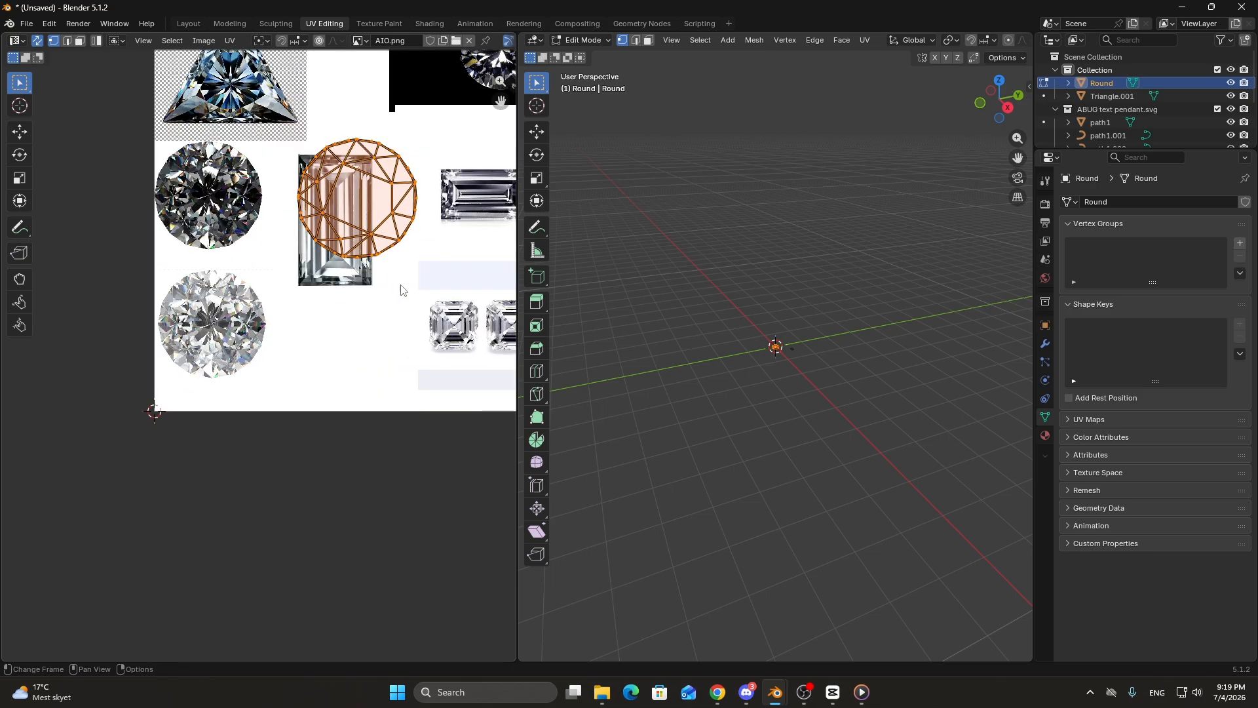
pyautogui.press('s')
pyautogui.click(398, 265)
pyautogui.press('g')
pyautogui.scroll(3, 261, 391)
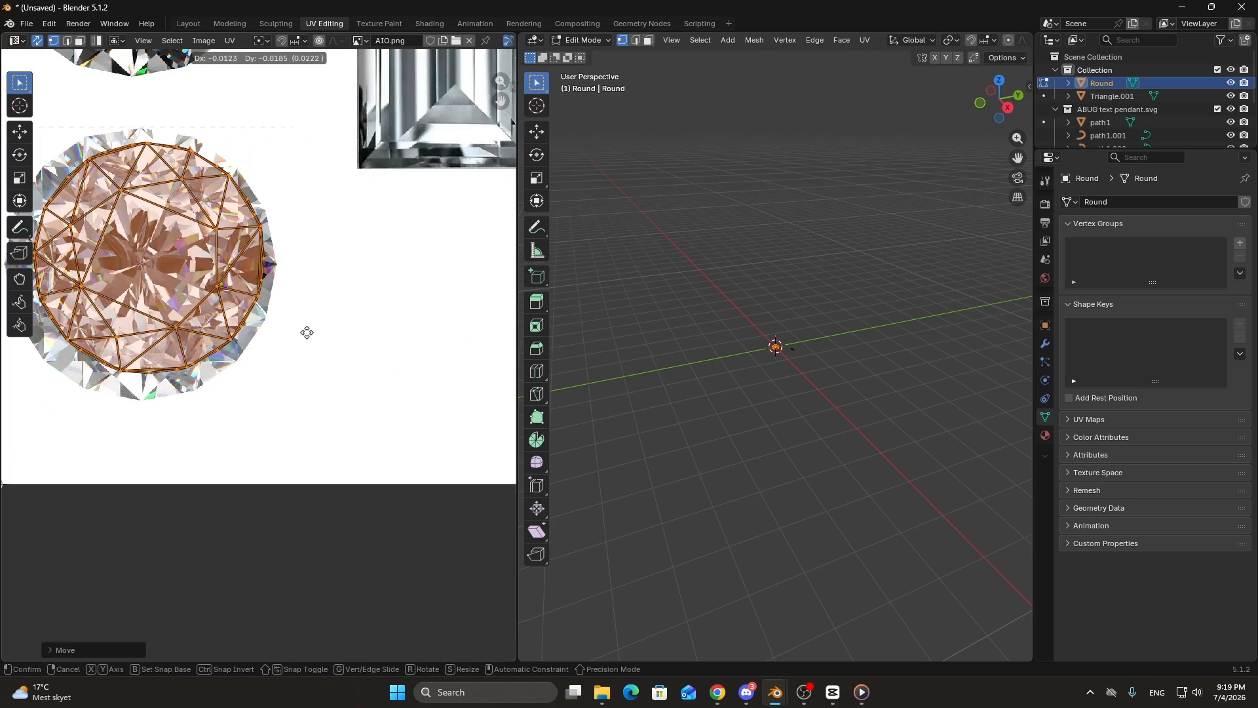
pyautogui.click(298, 337)
# Fine-tune the UV island's size and position to fit the clear round diamond's outline, and return to the Layout workspace.
pyautogui.scroll(-1, 299, 337)
pyautogui.press('s')
pyautogui.click(271, 340)
pyautogui.press('g')
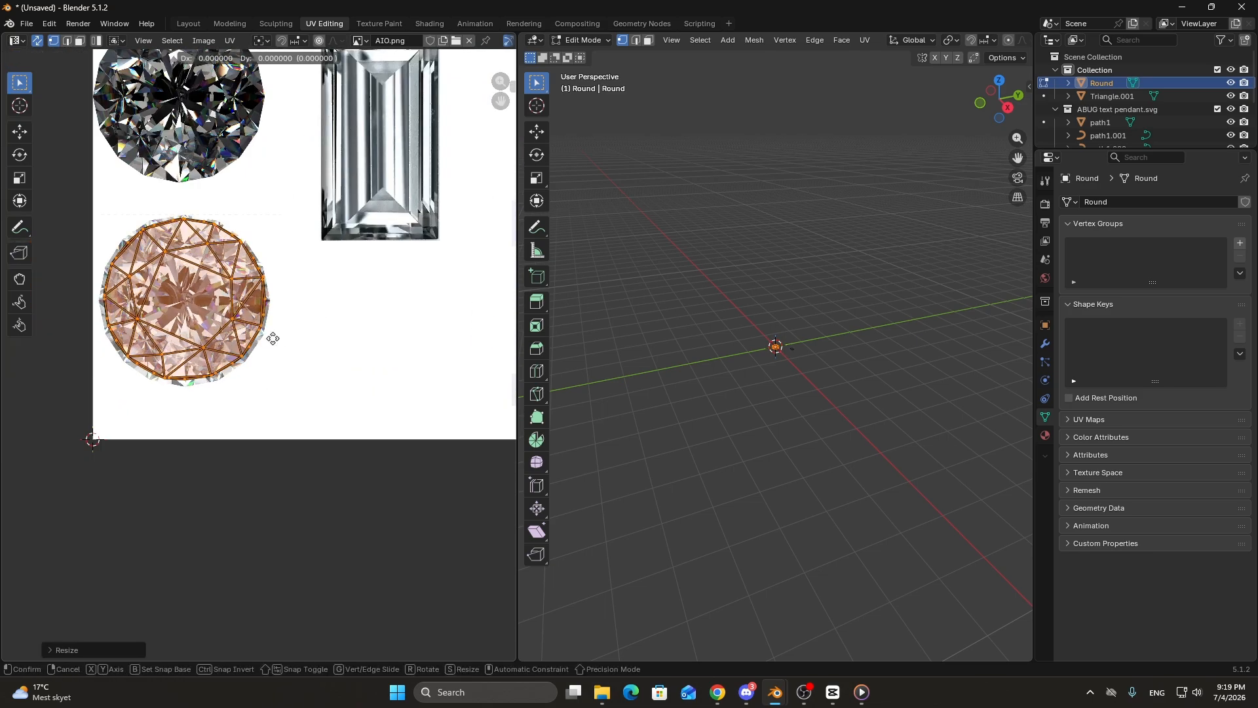
pyautogui.click(266, 372)
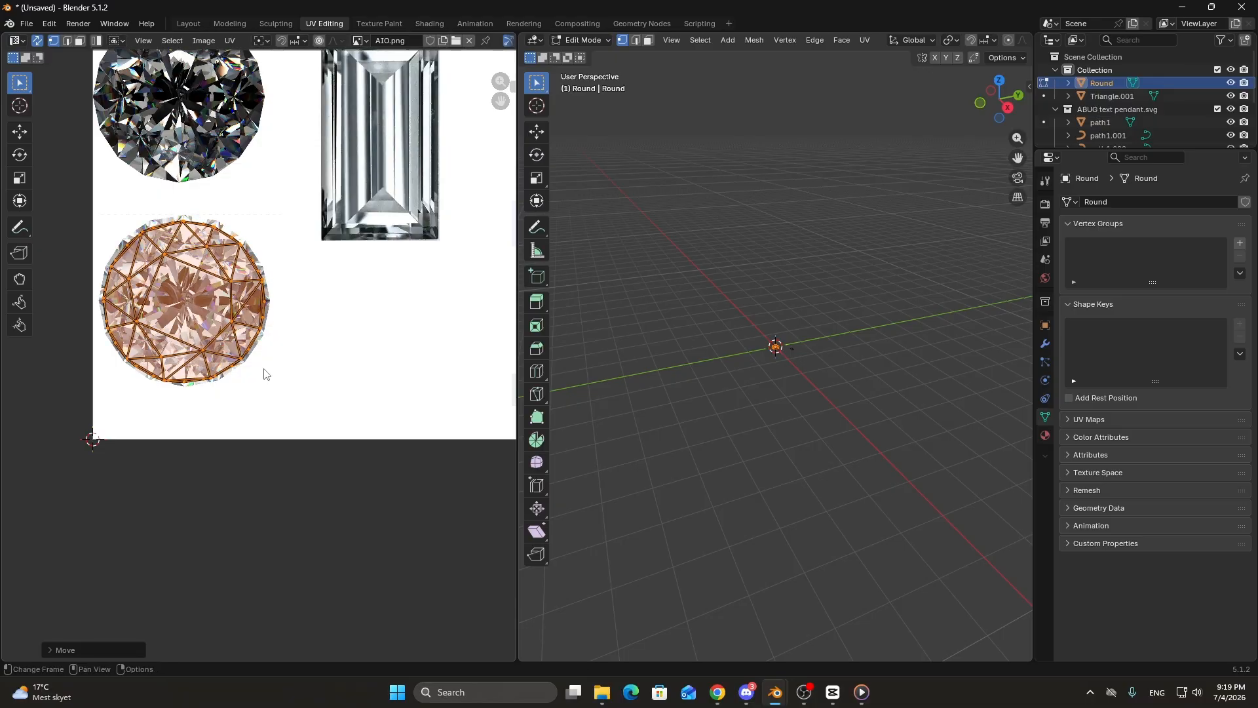
pyautogui.press('s')
pyautogui.click(267, 362)
pyautogui.press('g')
pyautogui.click(268, 360)
pyautogui.click(187, 24)
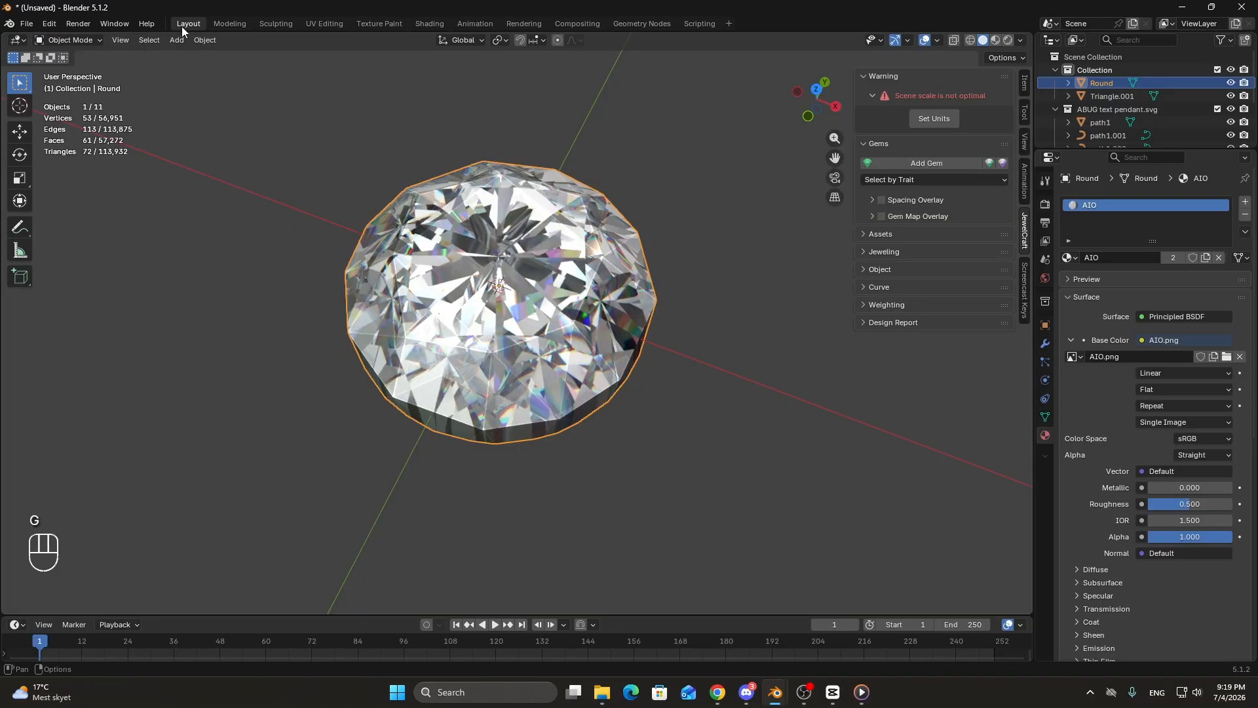
# In top view, move the gem just outside the pendant's lower edge and scale it down to suit the base.
pyautogui.press('KP_7')
pyautogui.scroll(-7, 419, 308)
pyautogui.keyDown('shift'); pyautogui.moveTo(617, 310); pyautogui.dragTo(557, 348, button='middle'); pyautogui.keyUp('shift')
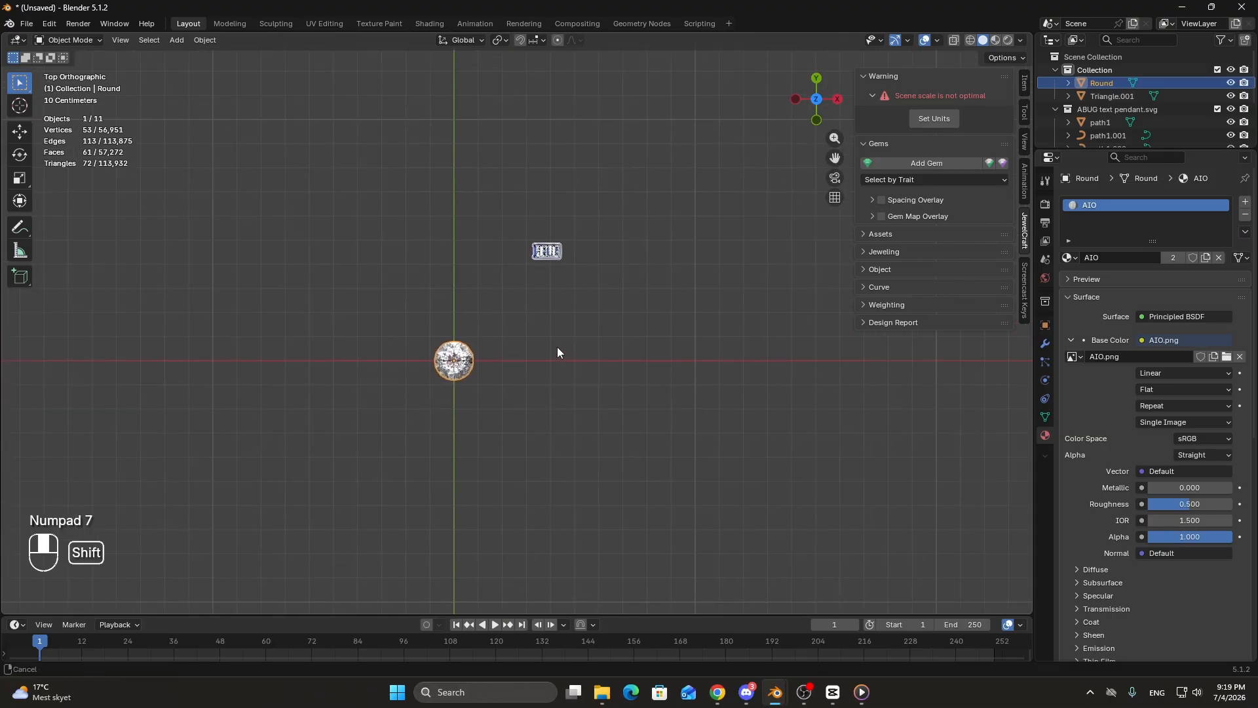
pyautogui.press('g')
pyautogui.click(583, 351)
pyautogui.scroll(6, 588, 362)
pyautogui.keyDown('shift'); pyautogui.moveTo(688, 220); pyautogui.dragTo(582, 353, button='middle'); pyautogui.keyUp('shift')
pyautogui.scroll(7, 577, 367)
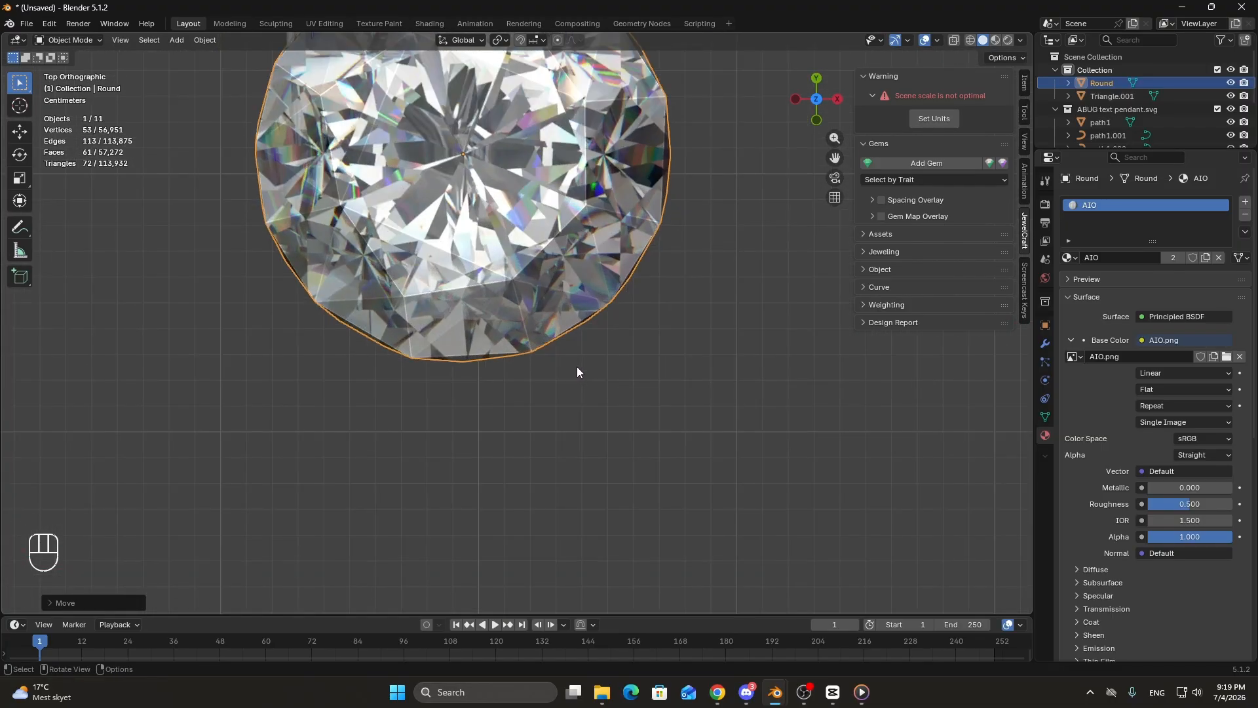
pyautogui.keyDown('shift'); pyautogui.moveTo(603, 216); pyautogui.dragTo(593, 408, button='middle'); pyautogui.keyUp('shift')
pyautogui.scroll(5, 627, 411)
pyautogui.press('s')
pyautogui.click(361, 335)
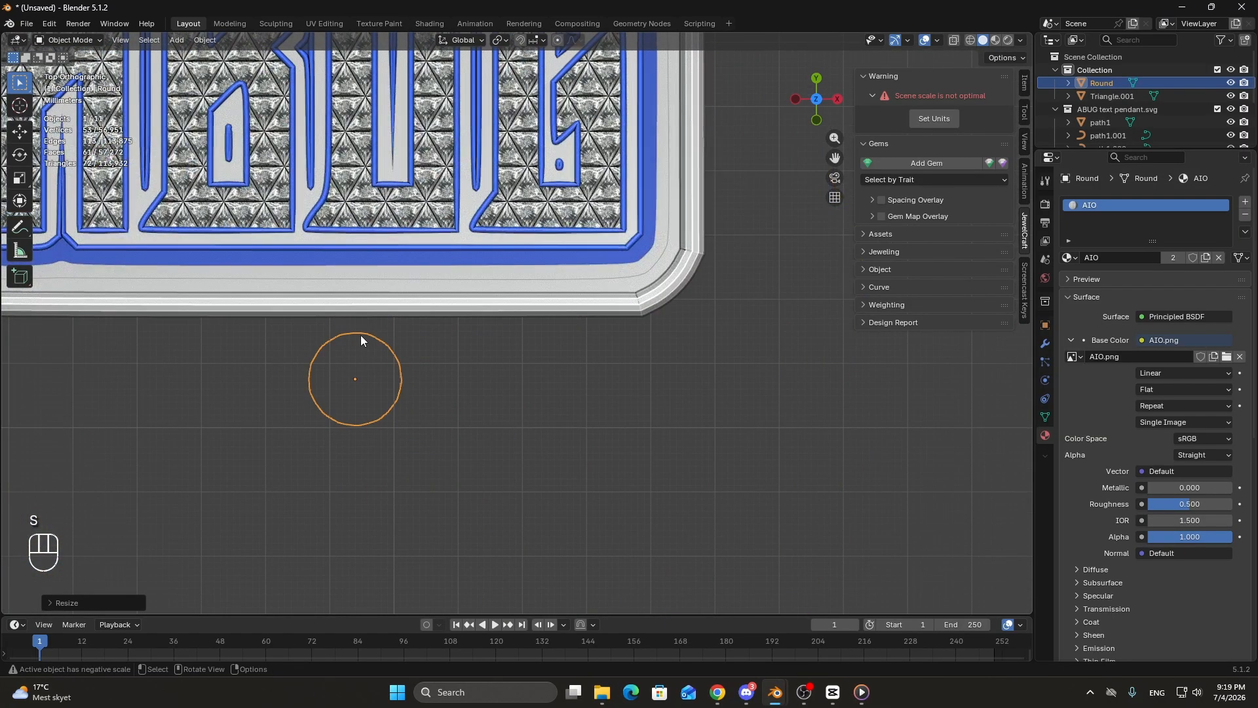
# Move the gem over the base's lower border in top view and raise it along Z above the blue lettering.
pyautogui.scroll(3, 377, 357)
pyautogui.press('g')
pyautogui.click(562, 292)
pyautogui.press('KP_5')
pyautogui.press('KP_3')
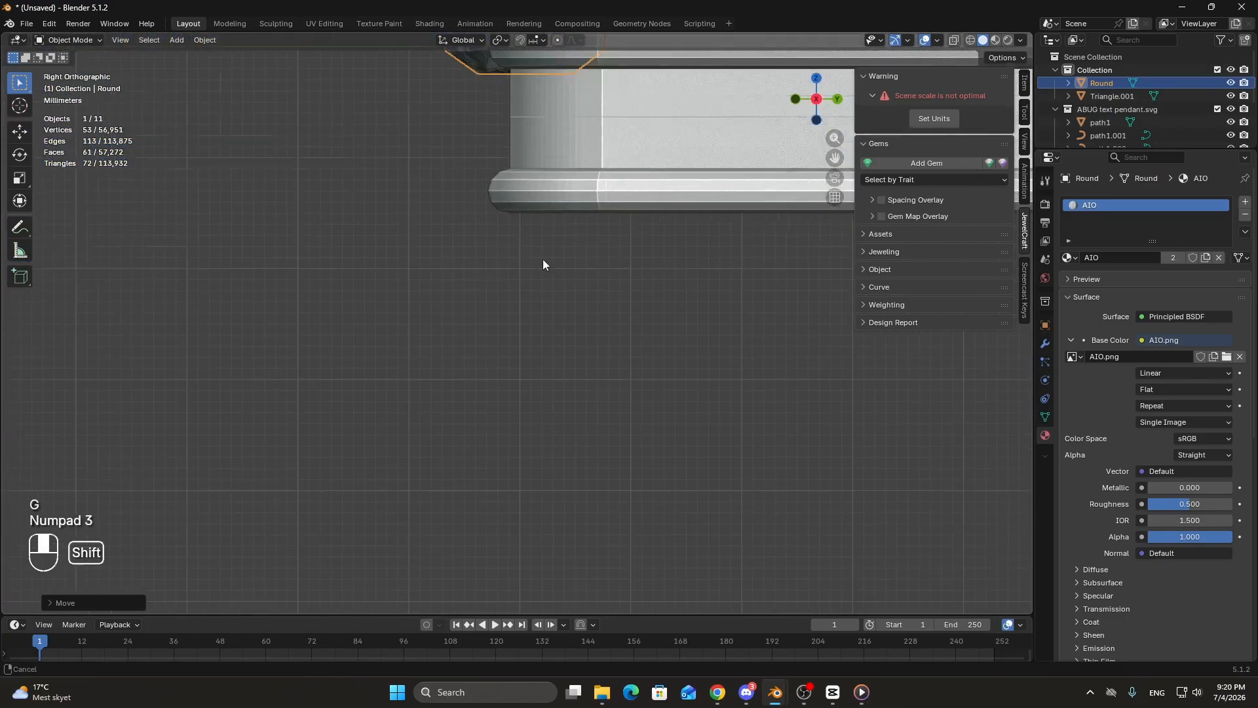
pyautogui.press('g')
pyautogui.press('z')
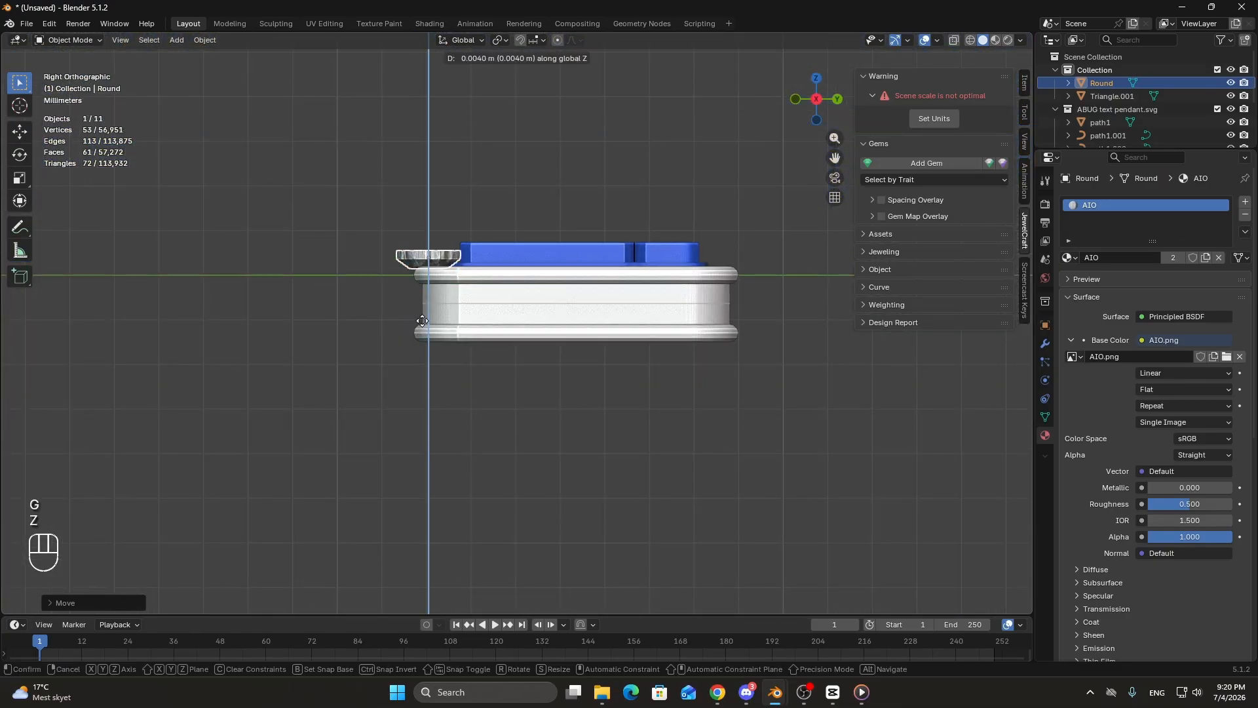
pyautogui.click(423, 300)
pyautogui.scroll(4, 452, 314)
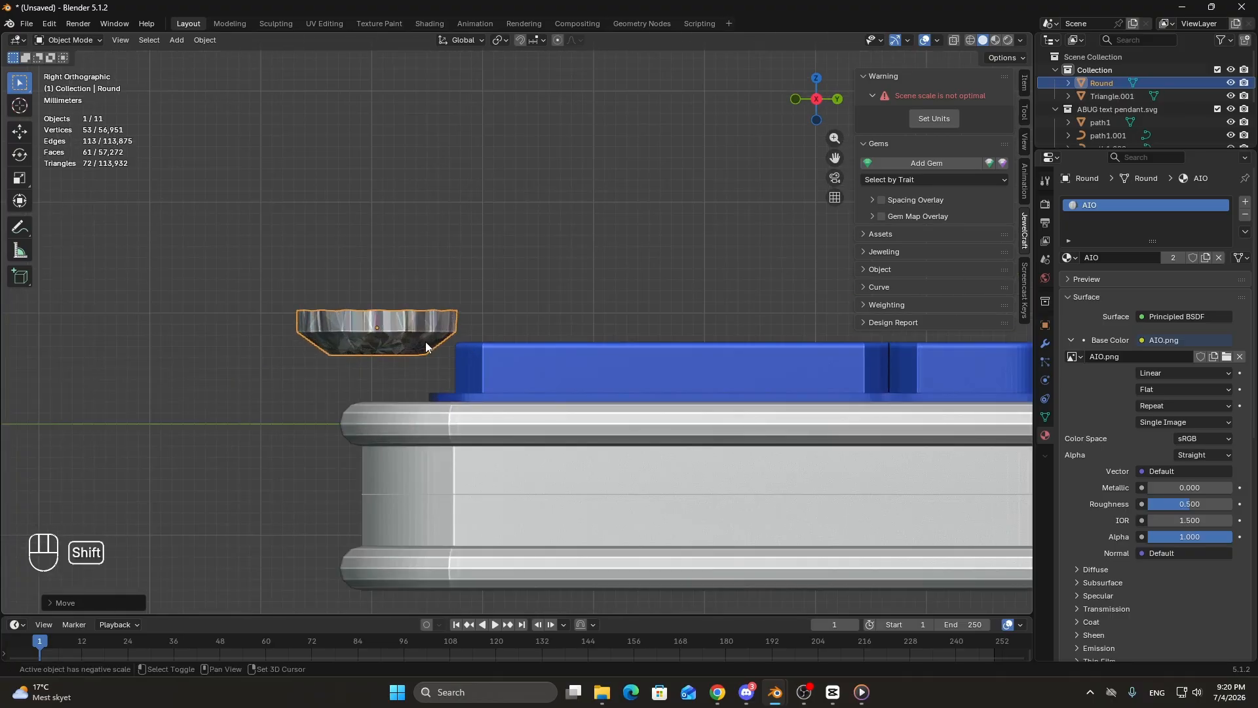
pyautogui.moveTo(547, 324); pyautogui.dragTo(463, 329, button='middle')
pyautogui.press('KP_3')
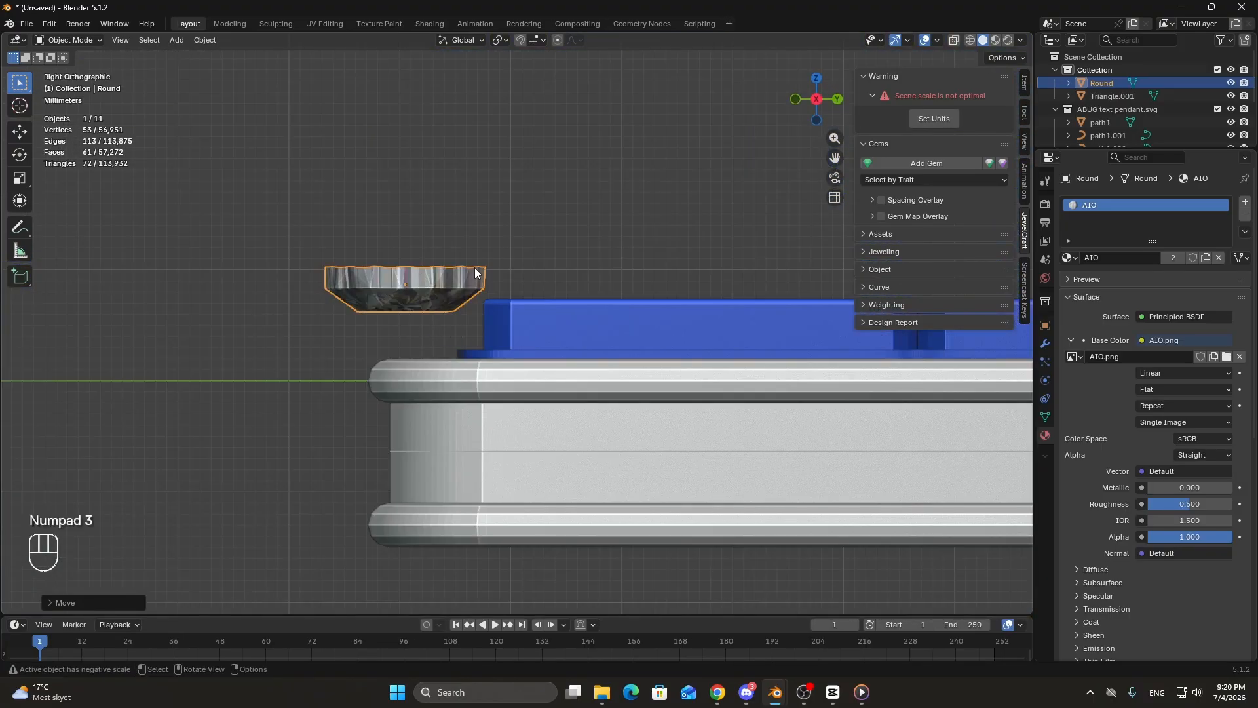
# Rotate the gem 180° in the right view so its faceted crown faces up.
pyautogui.write('r')
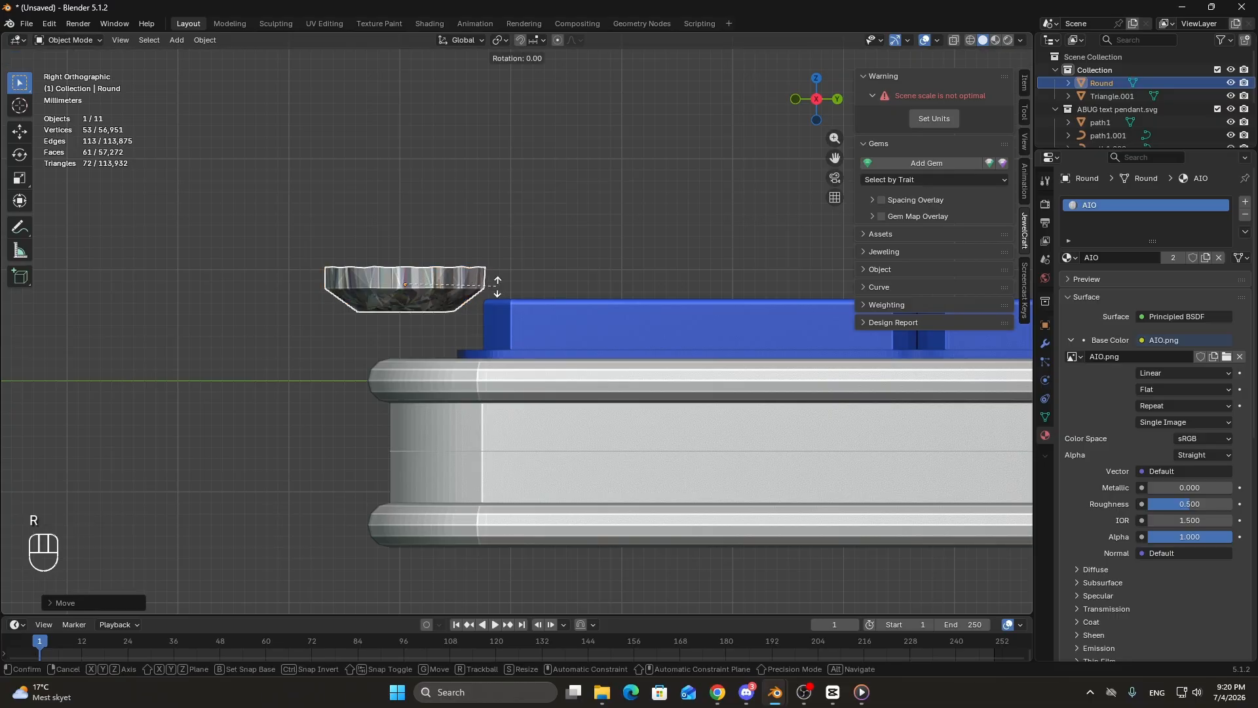
pyautogui.write('180')
pyautogui.press('Return')
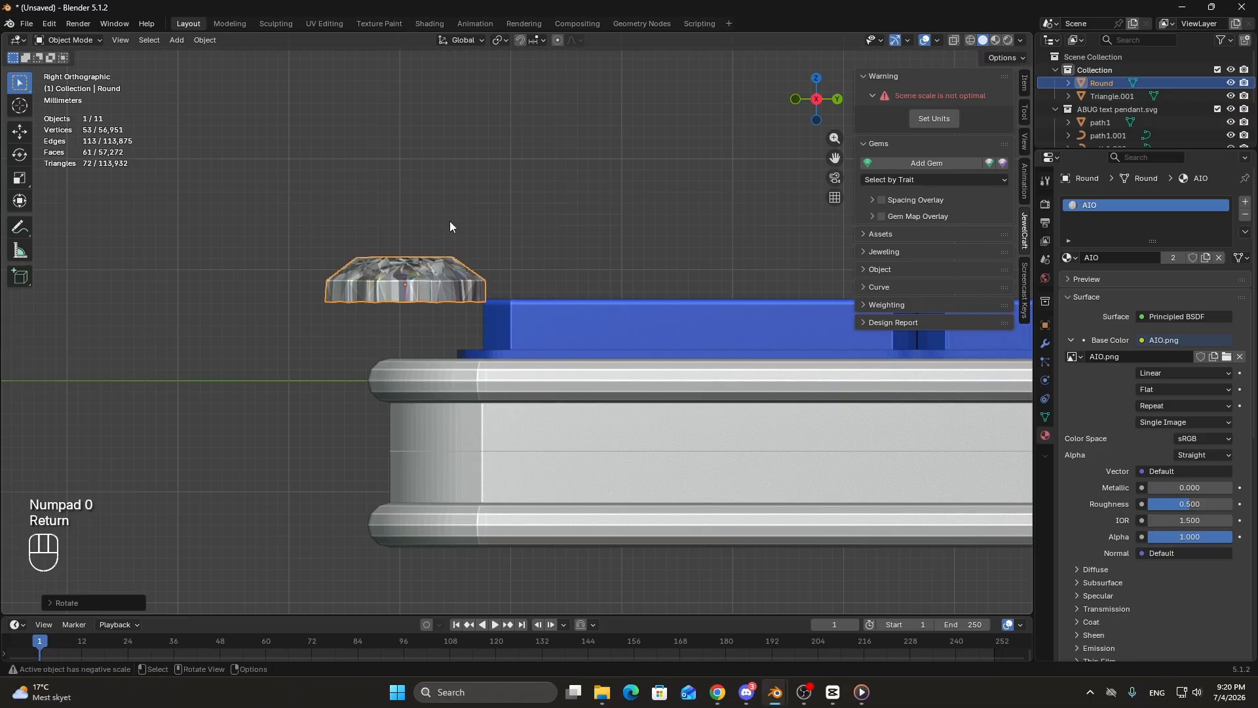
pyautogui.moveTo(450, 222); pyautogui.dragTo(517, 295, button='middle')
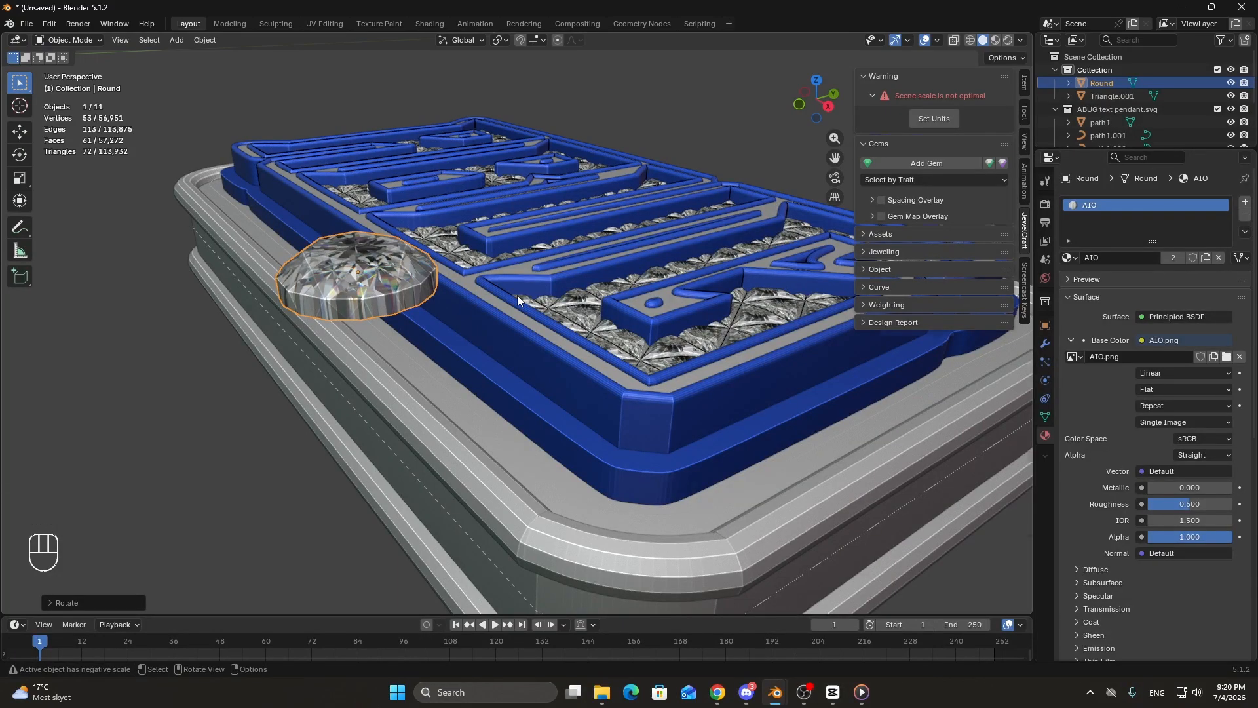
# In top view, move the gem along the lower border toward the rounded corner and scale it down.
pyautogui.press('KP_7')
pyautogui.keyDown('shift'); pyautogui.moveTo(637, 458); pyautogui.dragTo(483, 379, button='middle'); pyautogui.keyUp('shift')
pyautogui.press('g')
pyautogui.click(688, 367)
pyautogui.press('s')
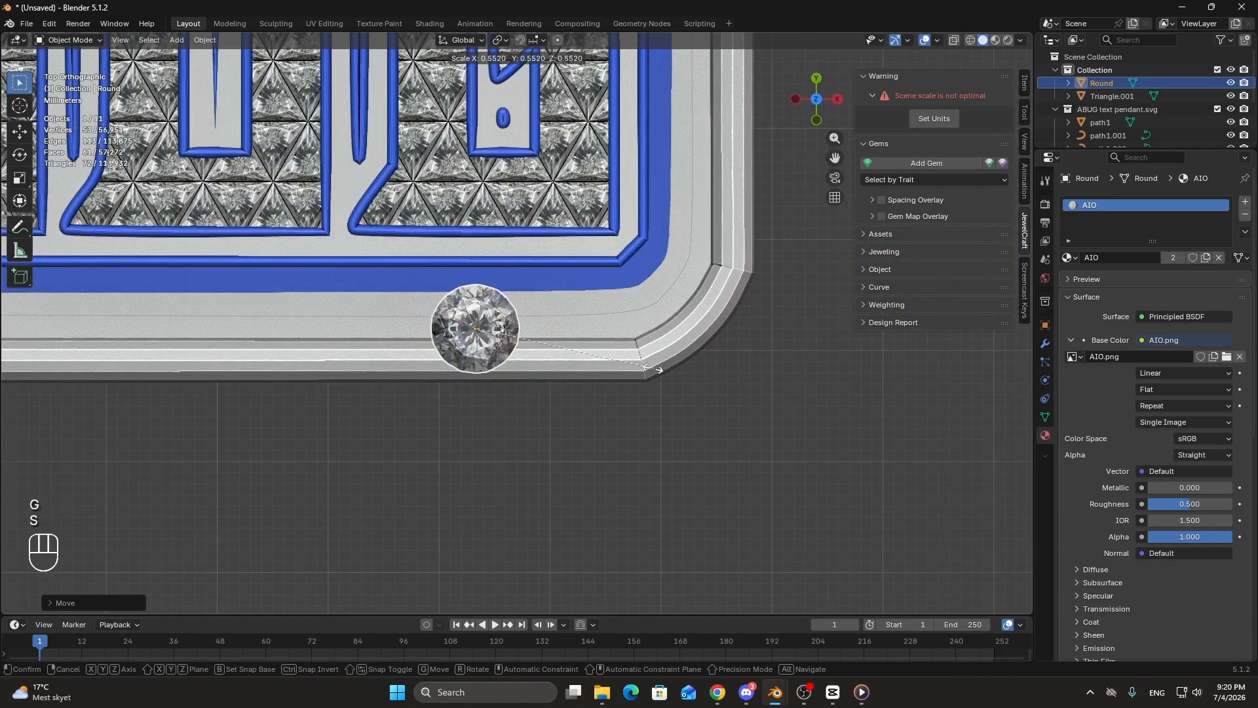
pyautogui.click(569, 359)
# Place the gem on the flat border strip beside the blue base and shrink it to fit the strip's width.
pyautogui.scroll(4, 557, 365)
pyautogui.press('g')
pyautogui.click(517, 387)
pyautogui.press('s')
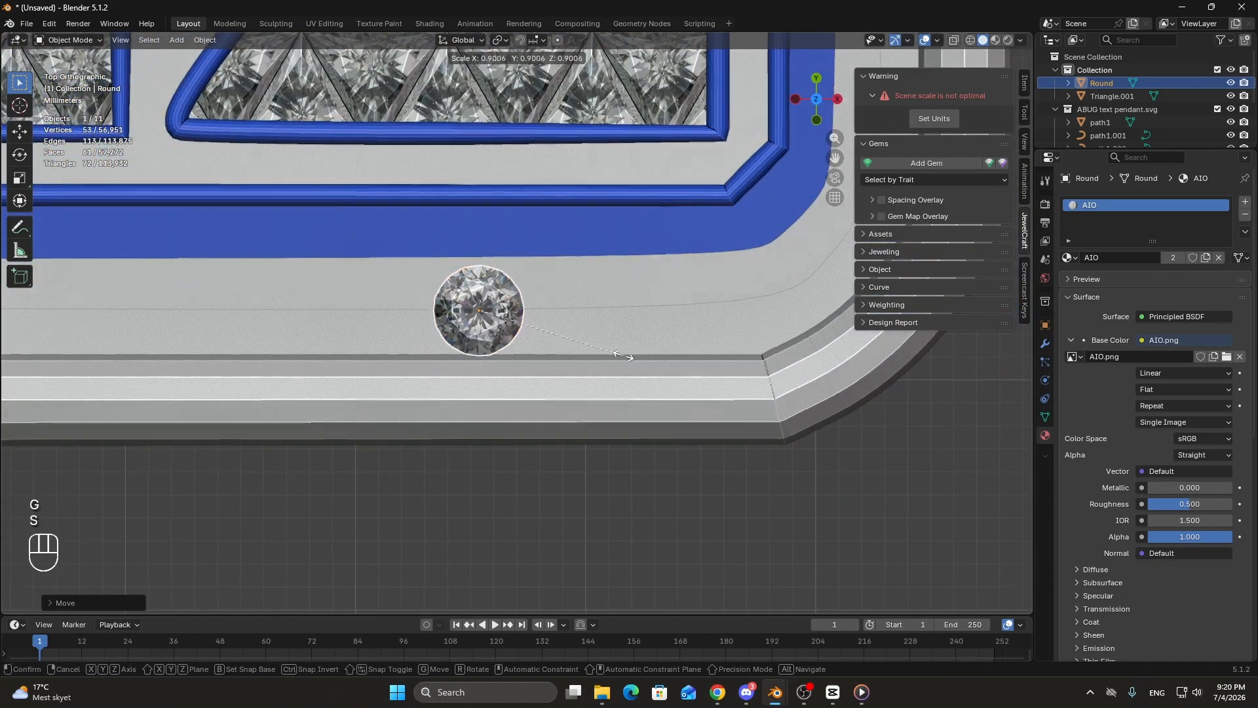
pyautogui.click(623, 353)
pyautogui.press('g')
pyautogui.click(601, 360)
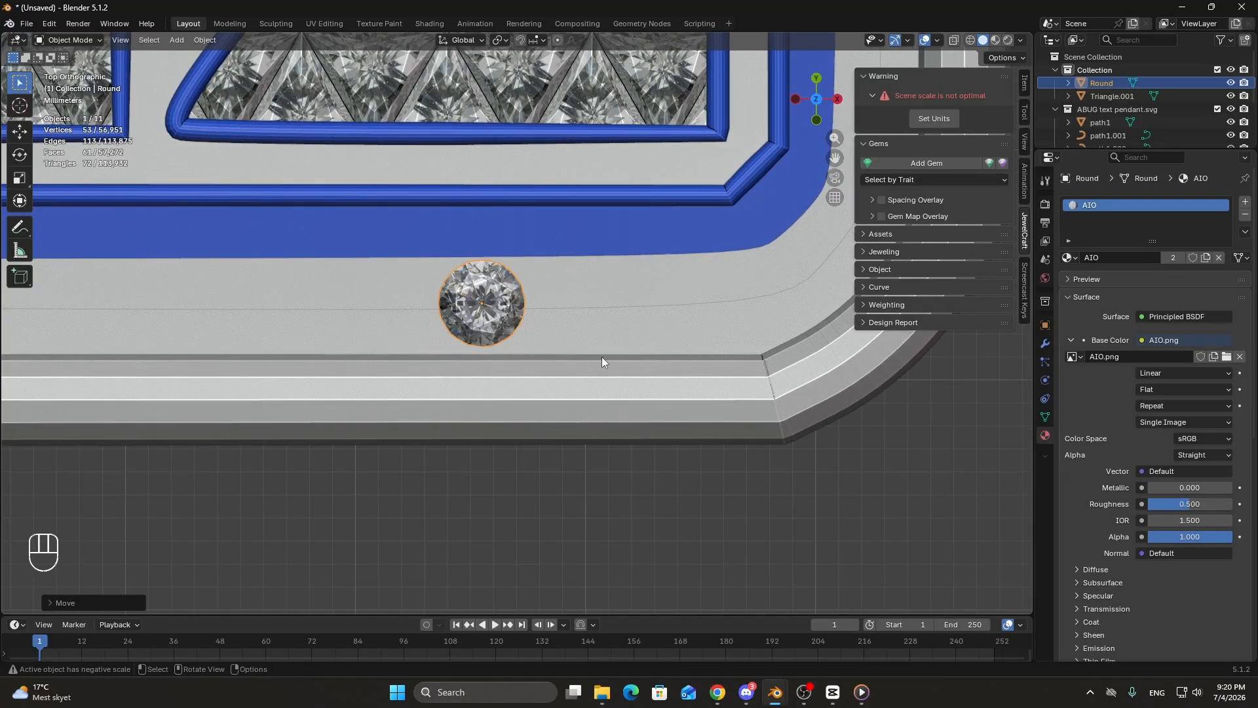
# Fine-tune the gem's size and center it on the guide curve running along the border strip.
pyautogui.press('g')
pyautogui.press('Escape')
pyautogui.hotkey('shift', 'g')
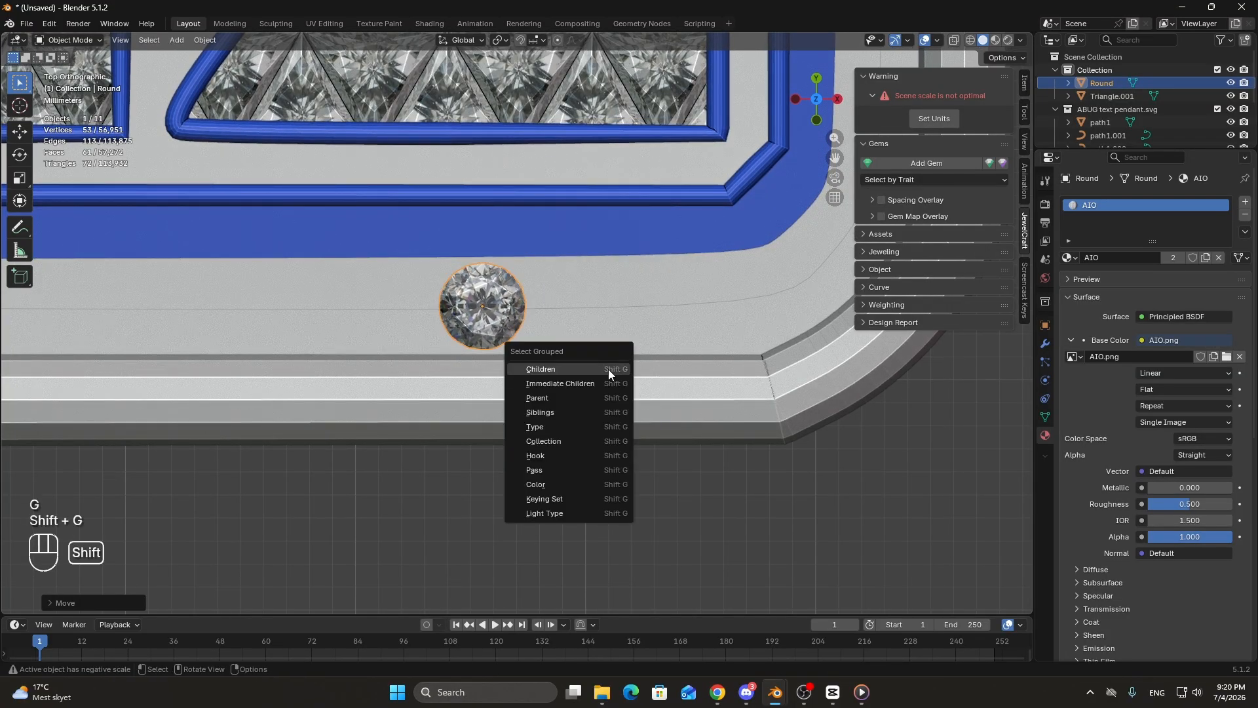
pyautogui.press('s')
pyautogui.click(648, 306)
pyautogui.press('g')
pyautogui.click(648, 312)
pyautogui.scroll(-3, 646, 332)
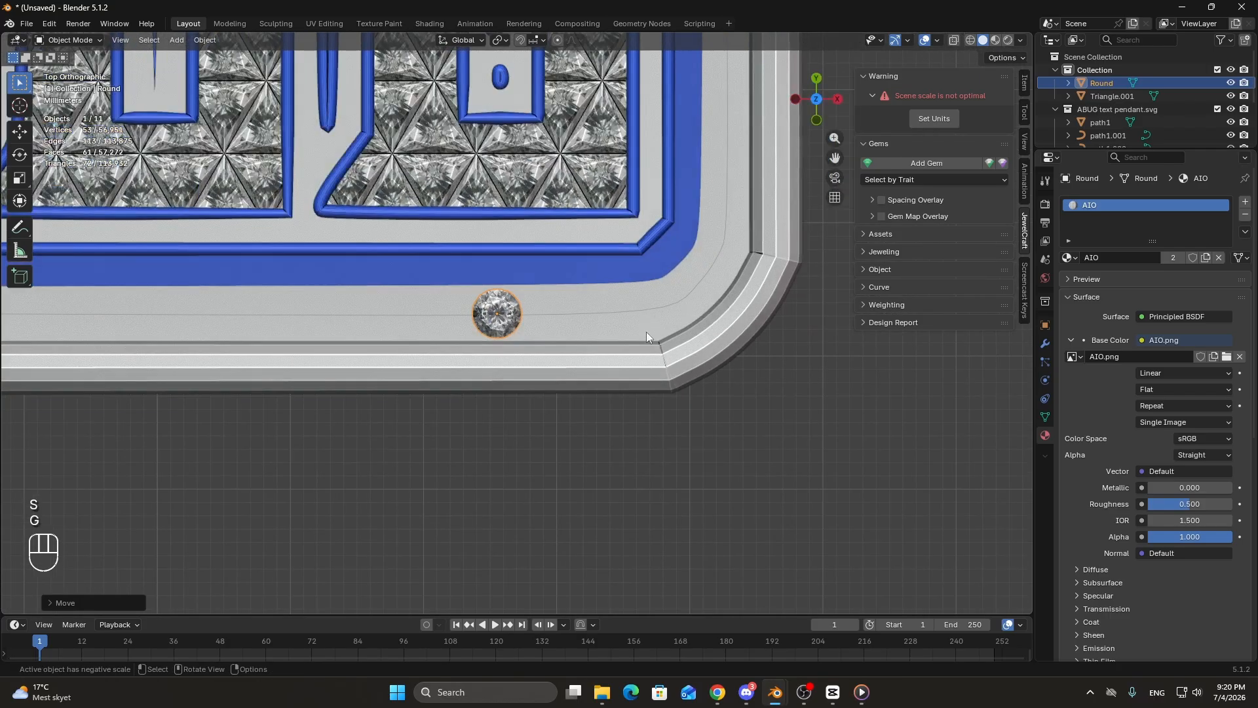
pyautogui.scroll(5, 568, 344)
pyautogui.scroll(4, 562, 319)
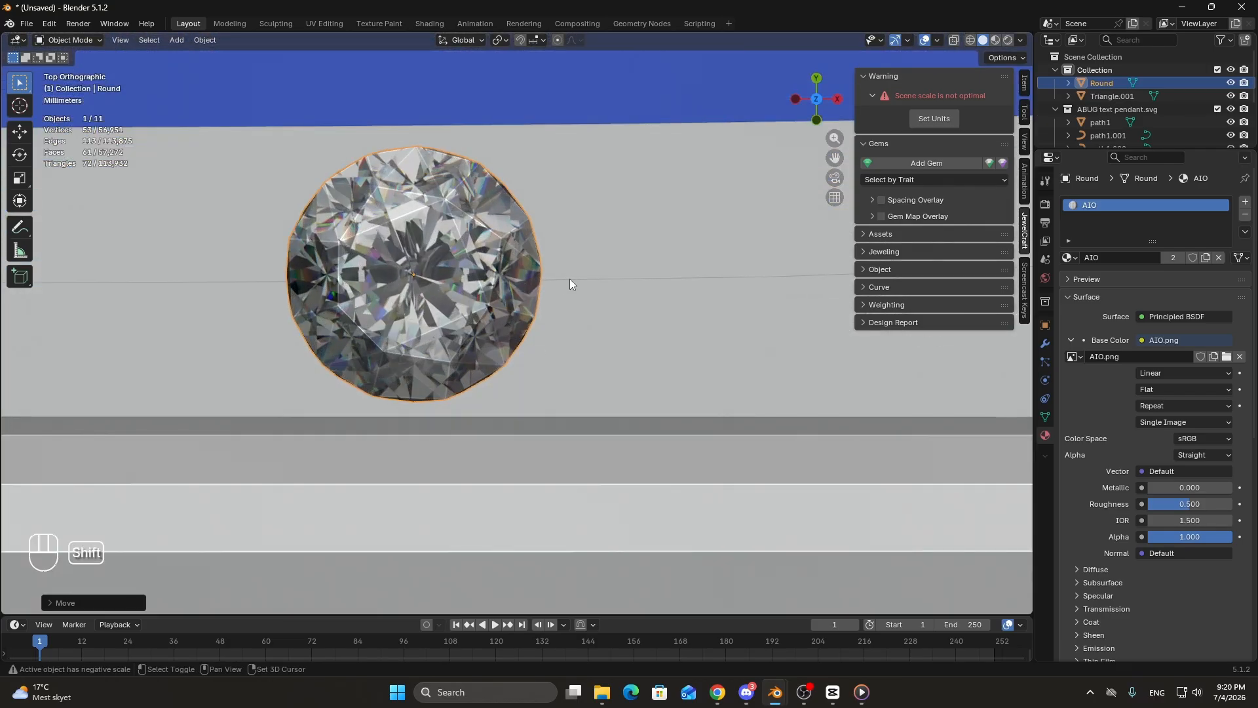
# Add the border curve path1.001 to the gem selection and distribute the gem along it with a quantity of 20.
pyautogui.keyDown('shift'); pyautogui.click(572, 281); pyautogui.keyUp('shift')
pyautogui.scroll(-6, 652, 302)
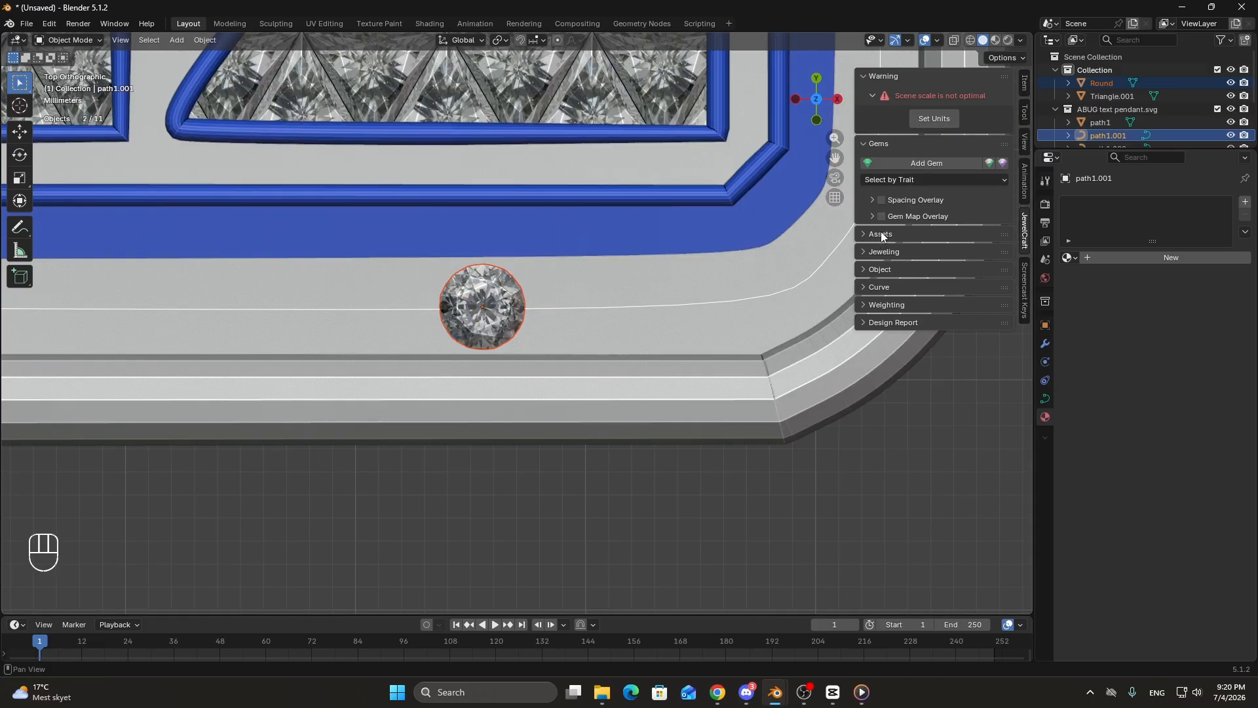
pyautogui.click(880, 251)
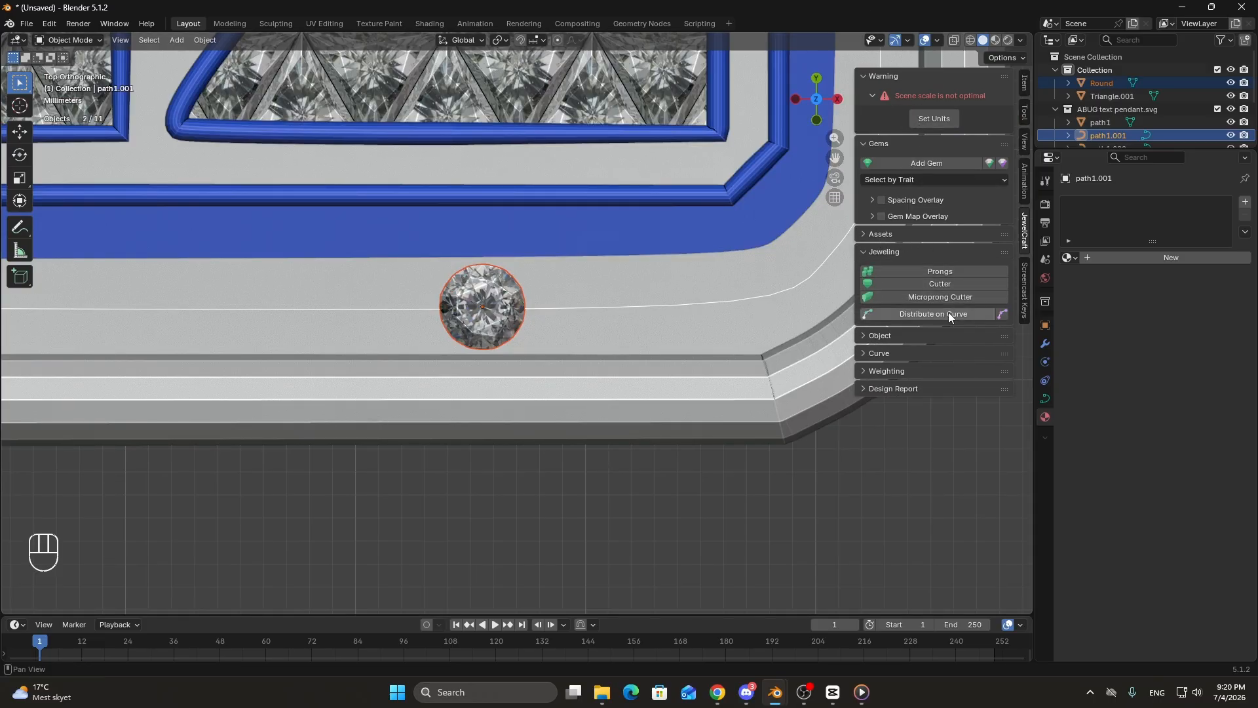
pyautogui.scroll(-8, 661, 356)
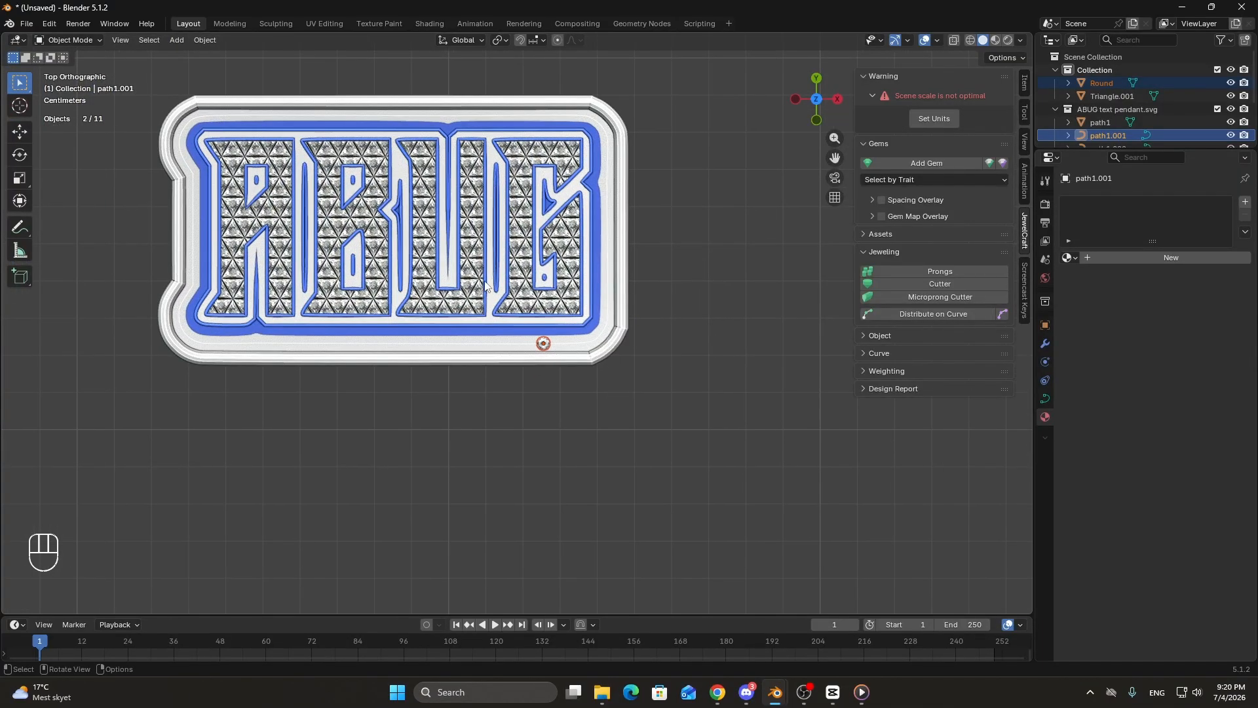
pyautogui.scroll(1, 486, 285)
pyautogui.scroll(1, 588, 324)
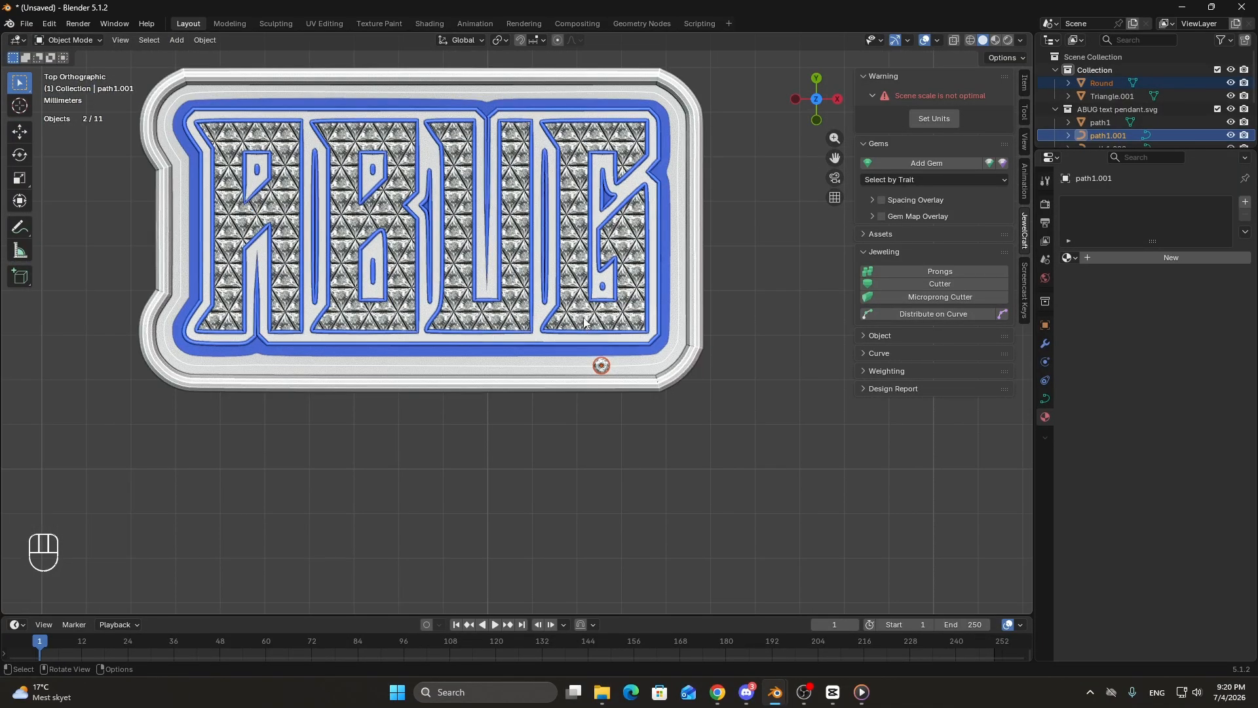
pyautogui.keyDown('shift'); pyautogui.moveTo(589, 325); pyautogui.dragTo(586, 367, button='middle'); pyautogui.keyUp('shift')
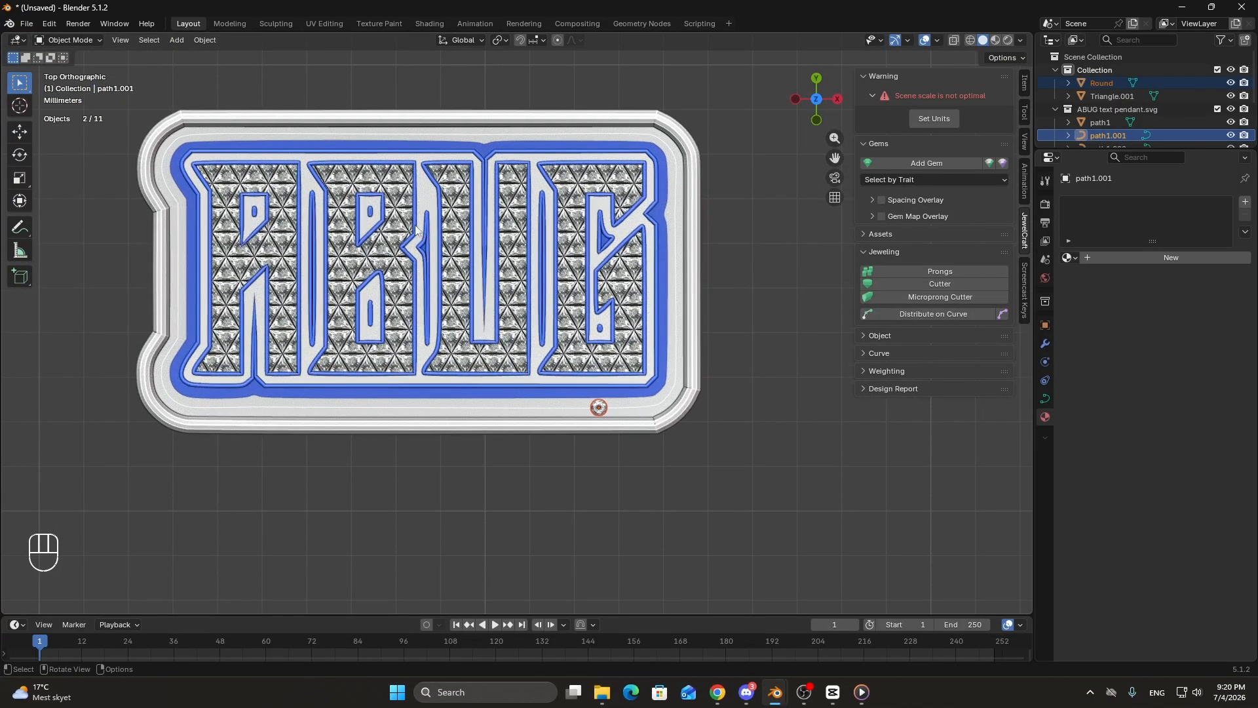
pyautogui.click(890, 313)
pyautogui.moveTo(925, 353); pyautogui.dragTo(964, 353)
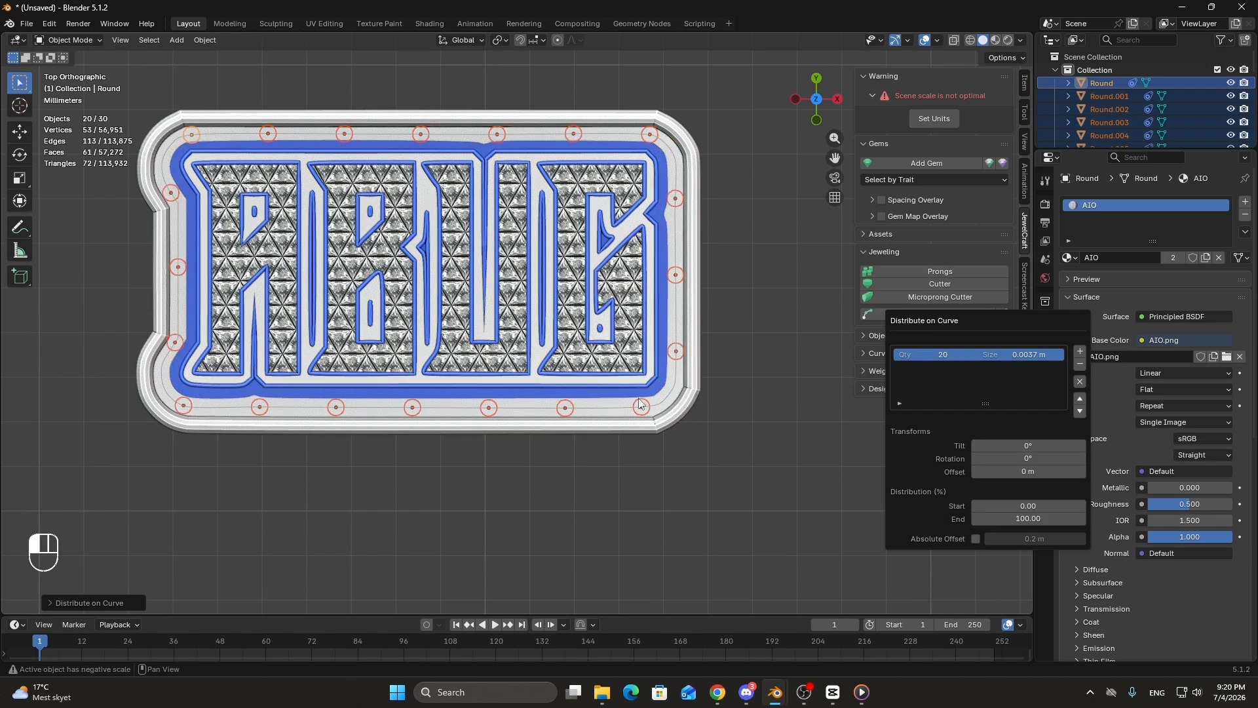
# Try a rotation of 180° on the distributed gems and reset it to 0°.
pyautogui.click(1022, 462)
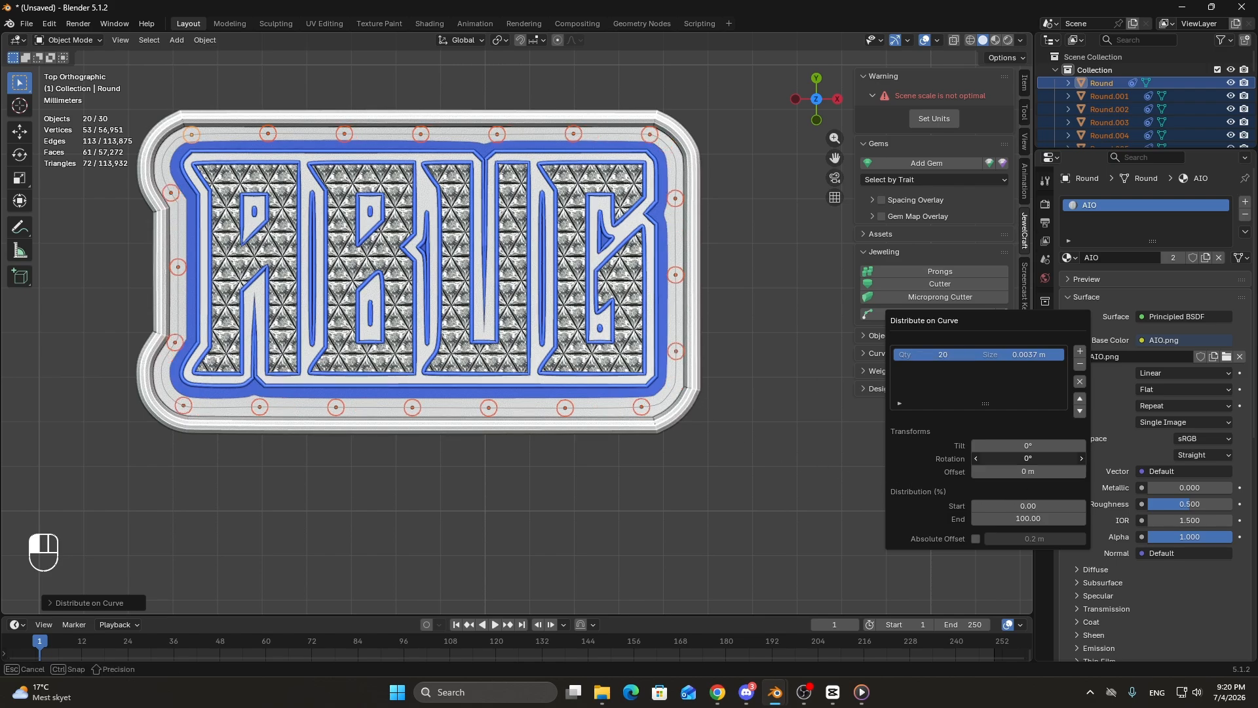
pyautogui.write('180')
pyautogui.press('Return')
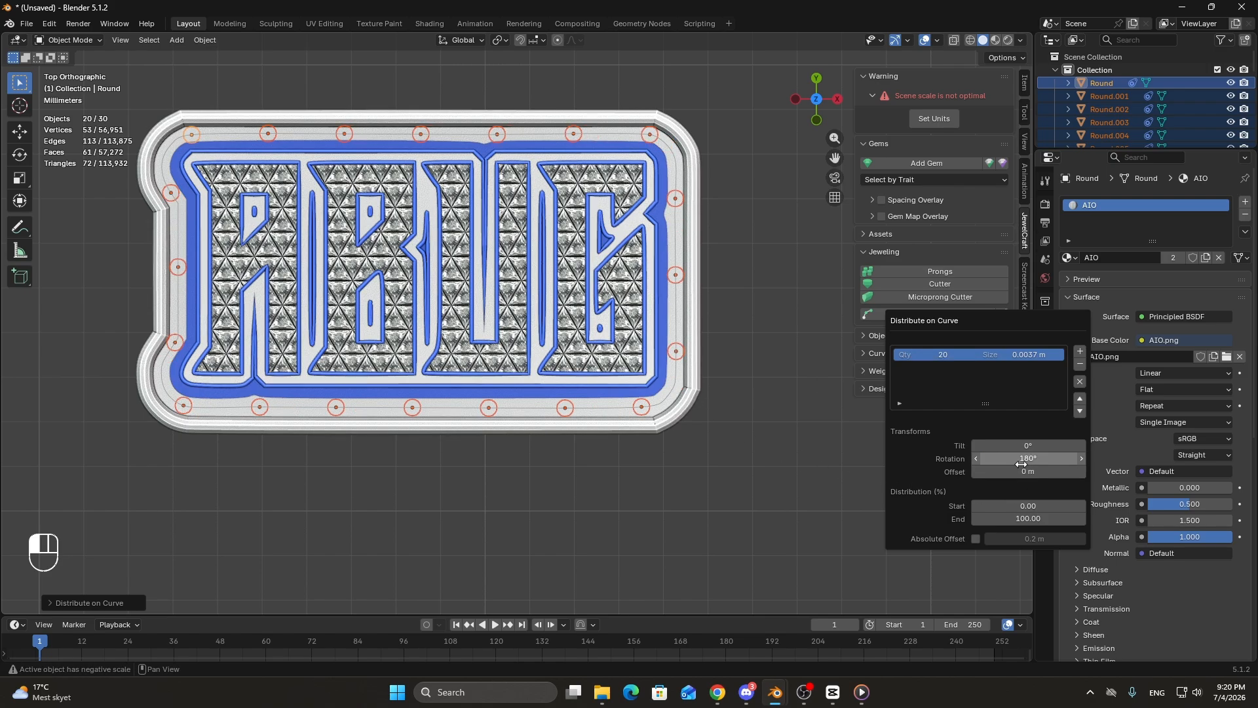
pyautogui.click(1022, 464)
pyautogui.write('0')
pyautogui.press('Return')
# Set the distributed gems' tilt to 180° and raise their quantity to 75.
pyautogui.click(1019, 446)
pyautogui.write('180')
pyautogui.press('Return')
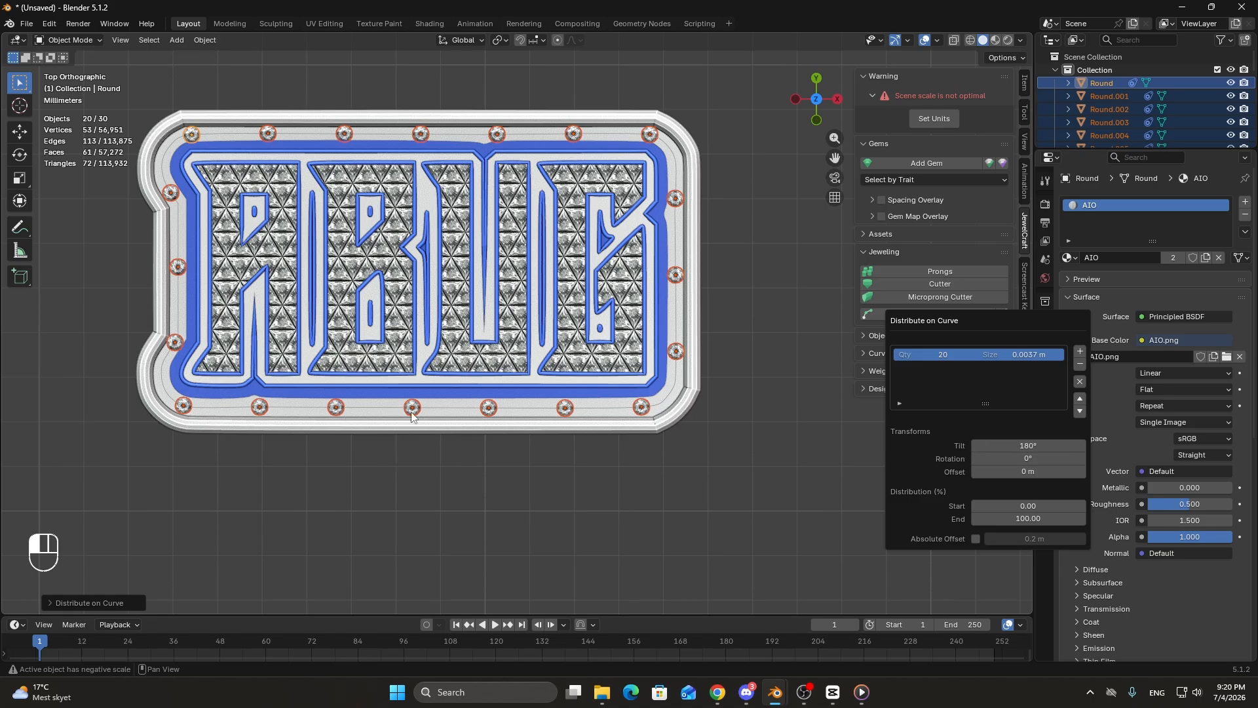
pyautogui.moveTo(958, 355); pyautogui.dragTo(1063, 355)
pyautogui.moveTo(785, 368); pyautogui.dragTo(753, 367, button='middle')
pyautogui.scroll(3, 752, 367)
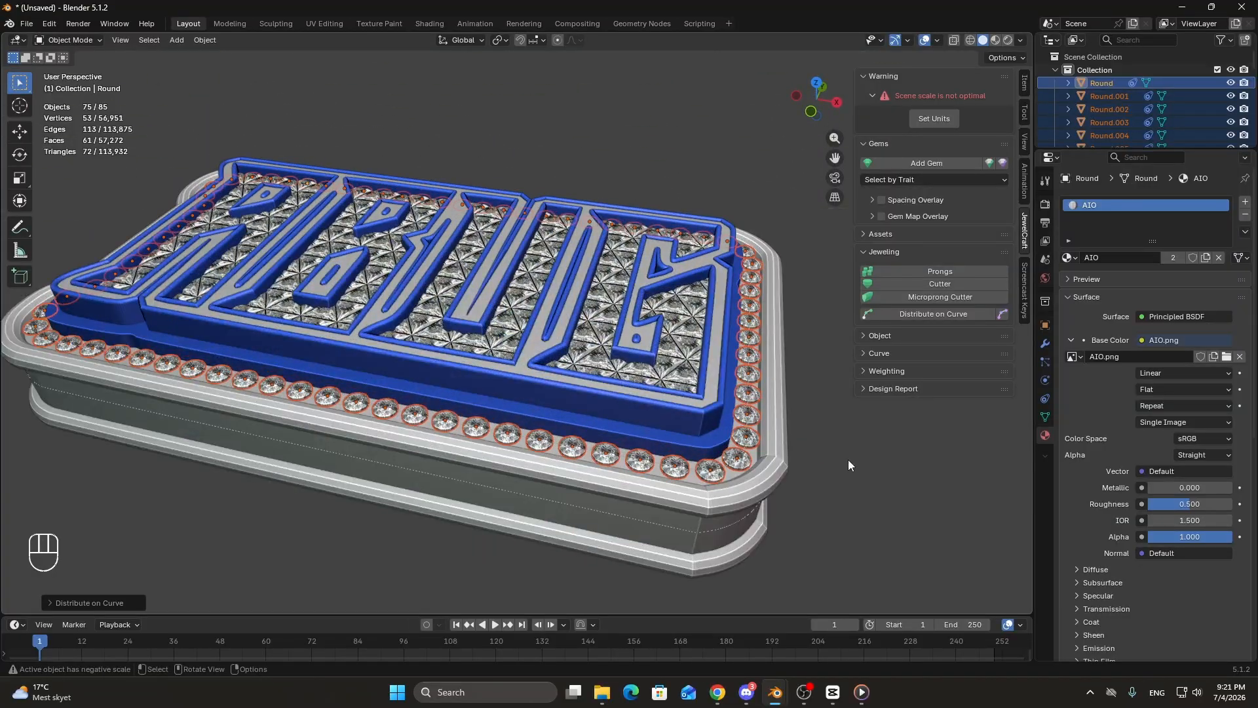
# Join all the distributed round gems into a single object.
pyautogui.keyDown('shift'); pyautogui.moveTo(848, 459); pyautogui.dragTo(696, 383, button='middle'); pyautogui.keyUp('shift')
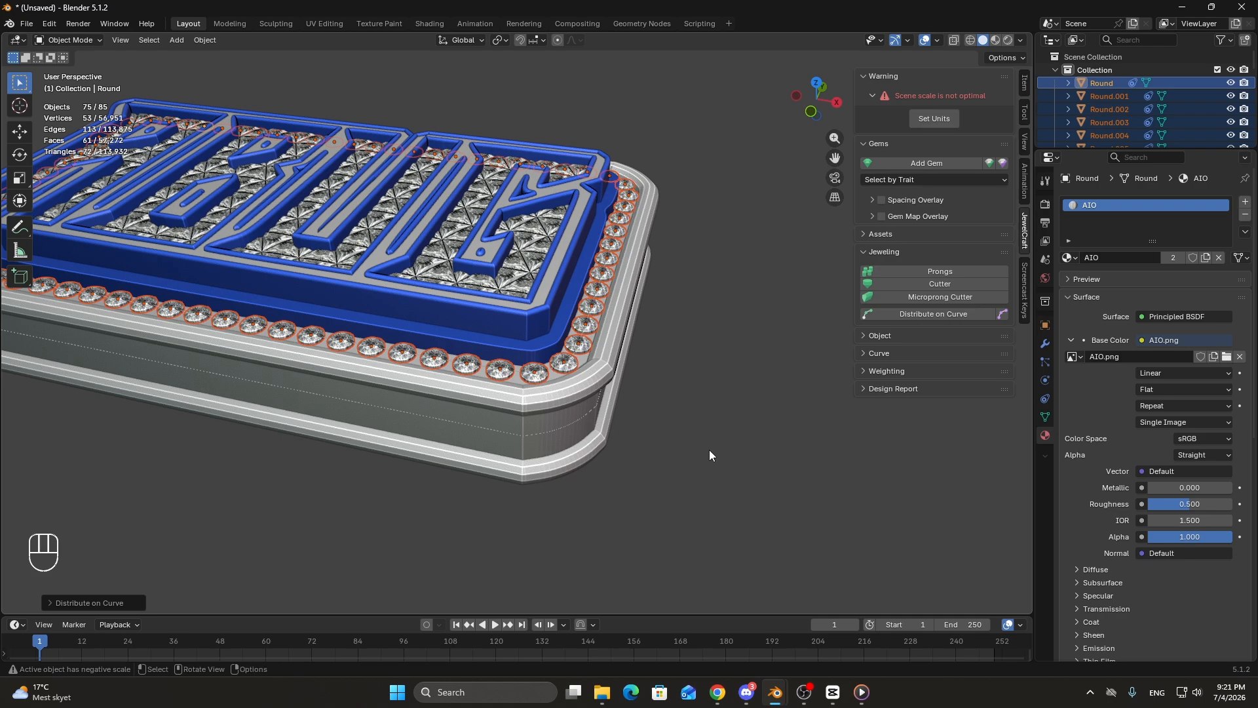
pyautogui.scroll(-10, 1124, 113)
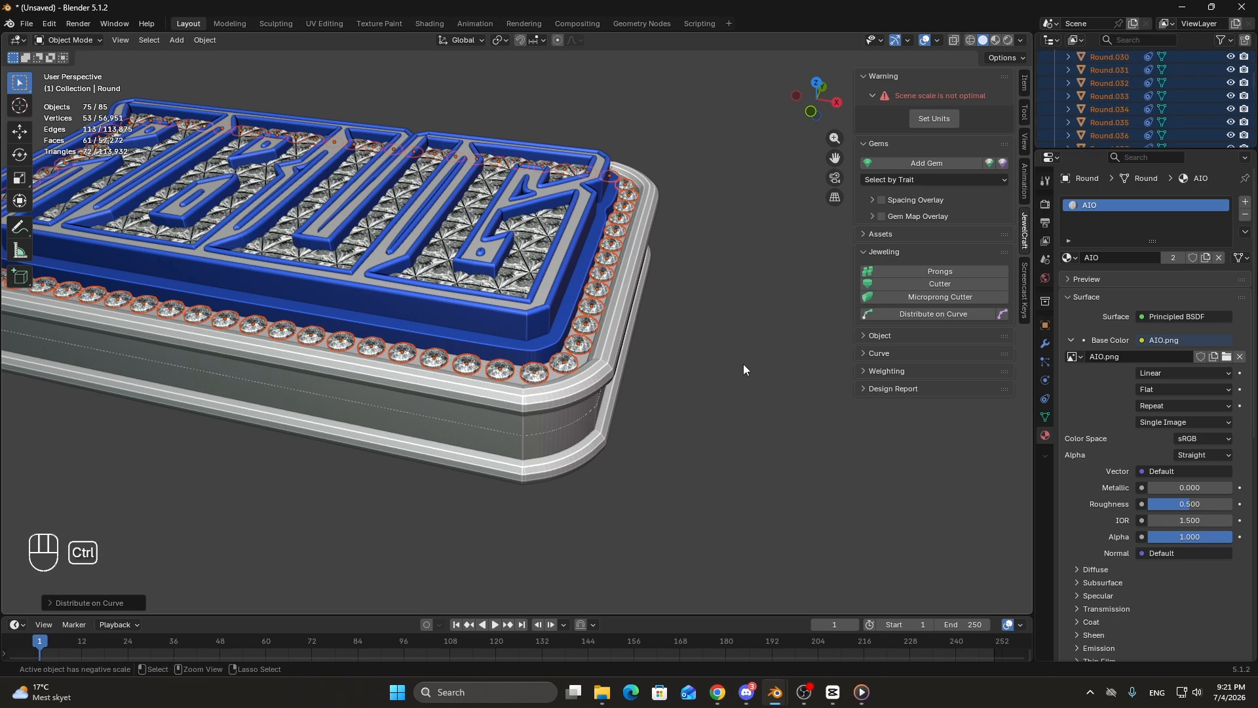
pyautogui.hotkey('ctrl', 'j')
# Adjust the joined round gems' height along Z in small moves, finely seating them on the base block's top border.
pyautogui.press('KP_3')
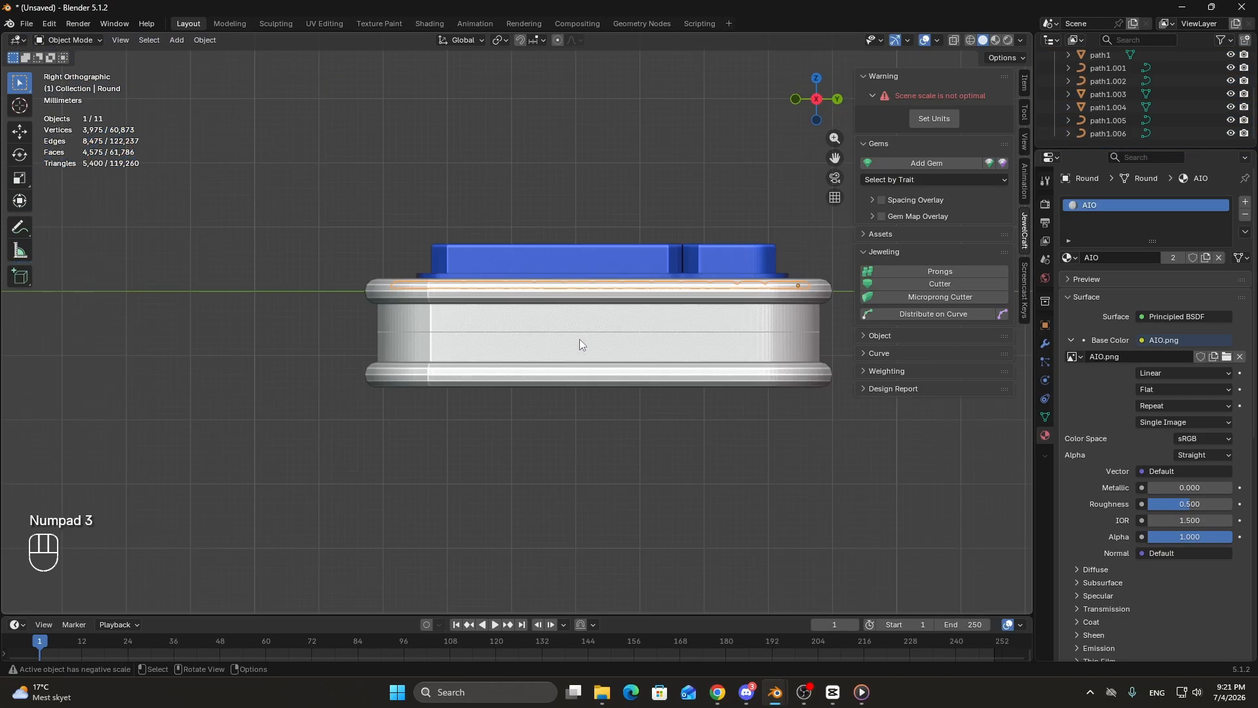
pyautogui.moveTo(579, 339); pyautogui.dragTo(643, 407, button='middle')
pyautogui.scroll(6, 742, 411)
pyautogui.press('g')
pyautogui.press('z')
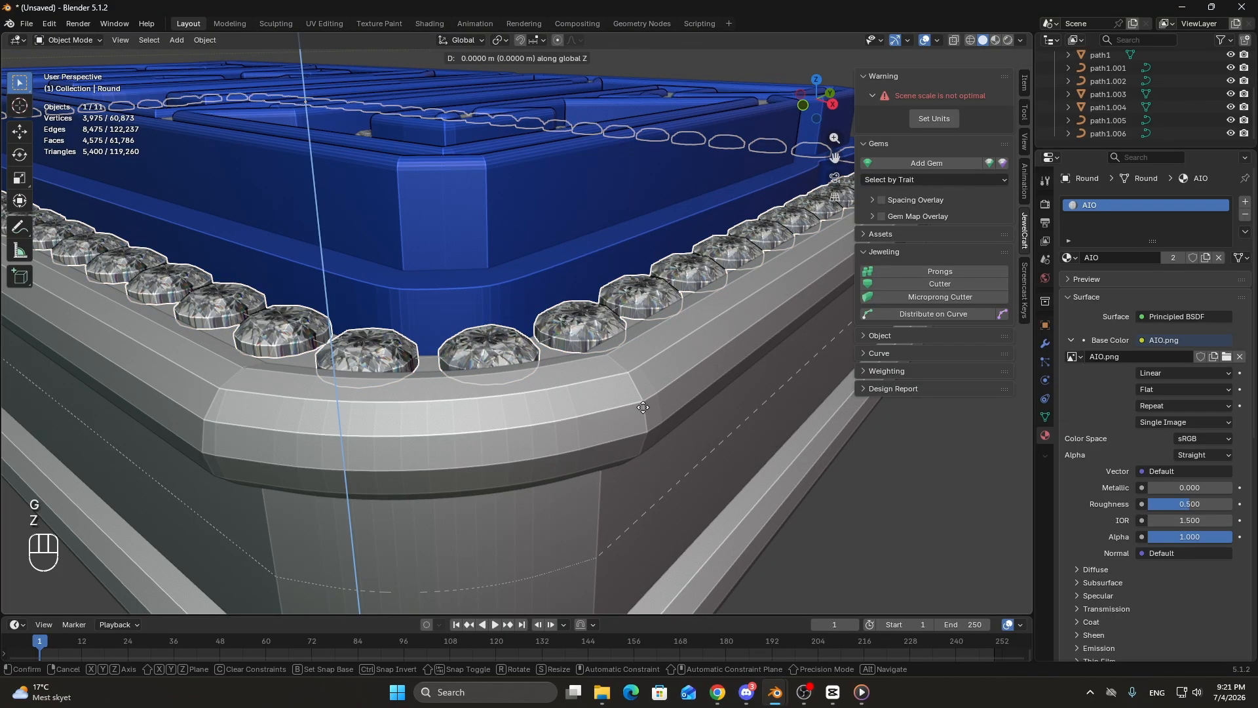
pyautogui.click(631, 407)
pyautogui.scroll(4, 630, 408)
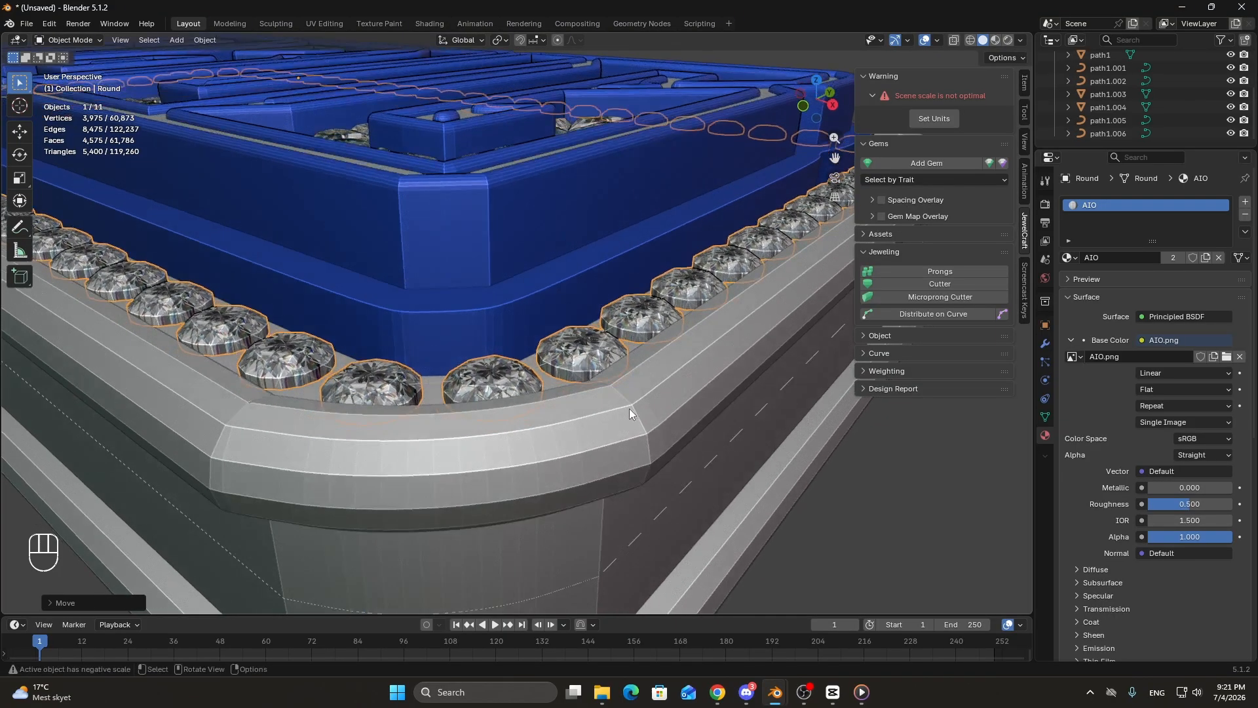
pyautogui.press('g')
pyautogui.press('z')
pyautogui.press('shift')
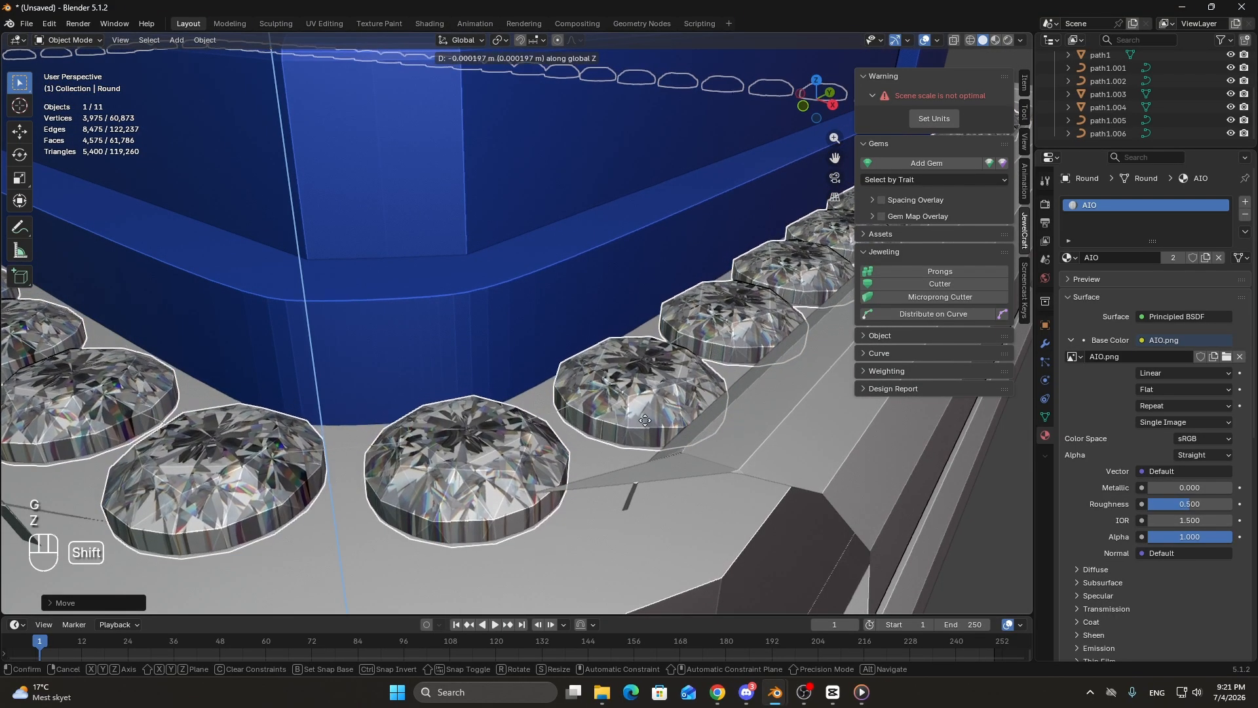
pyautogui.click(648, 423)
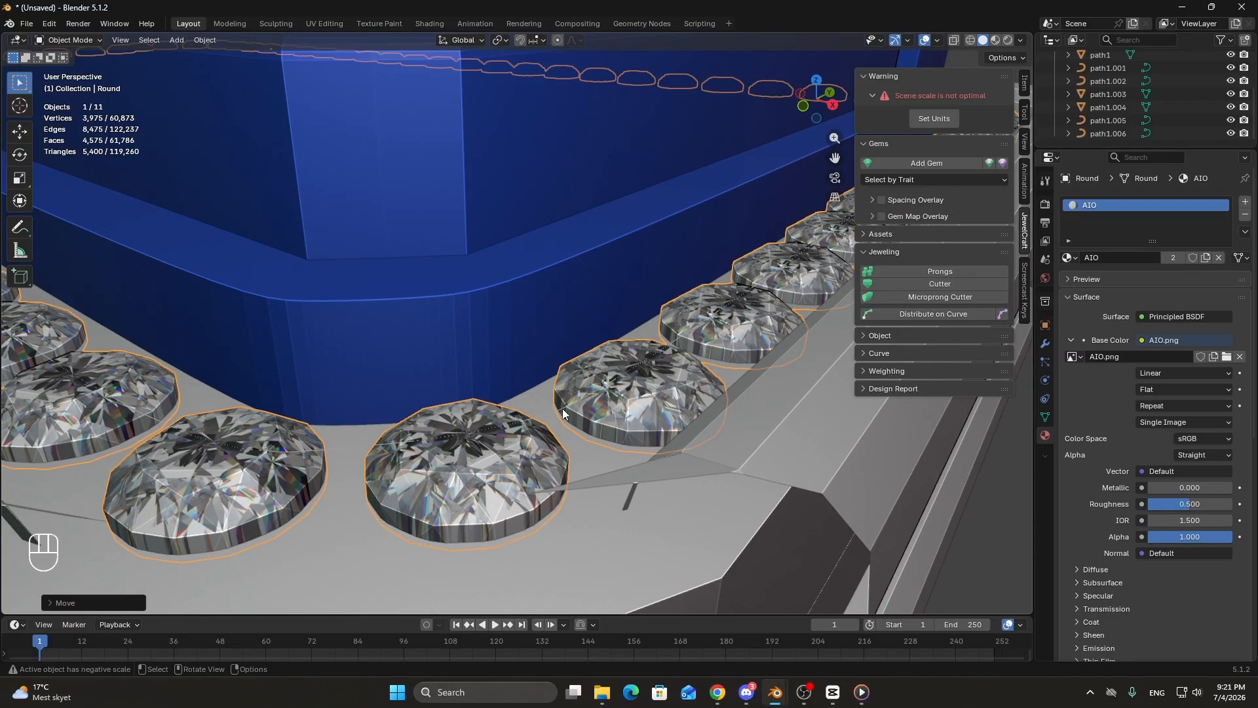
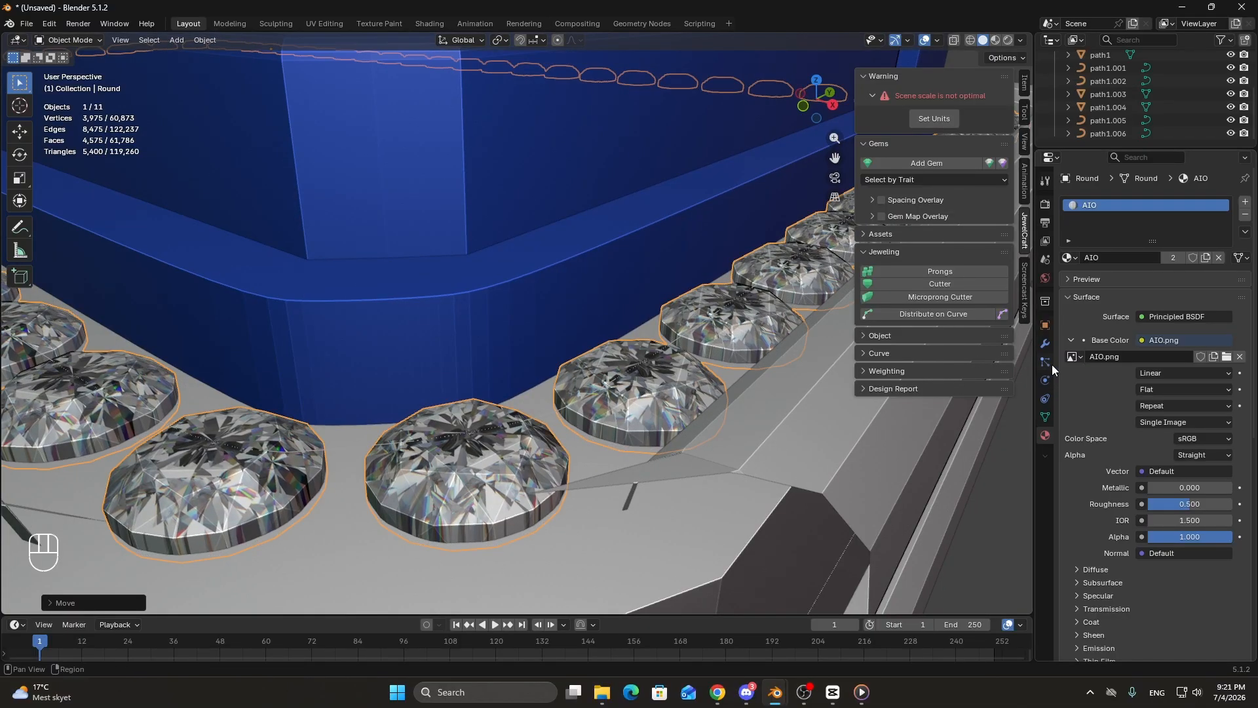
# Apply the Follow Path constraint on the joined round gems.
pyautogui.click(1045, 400)
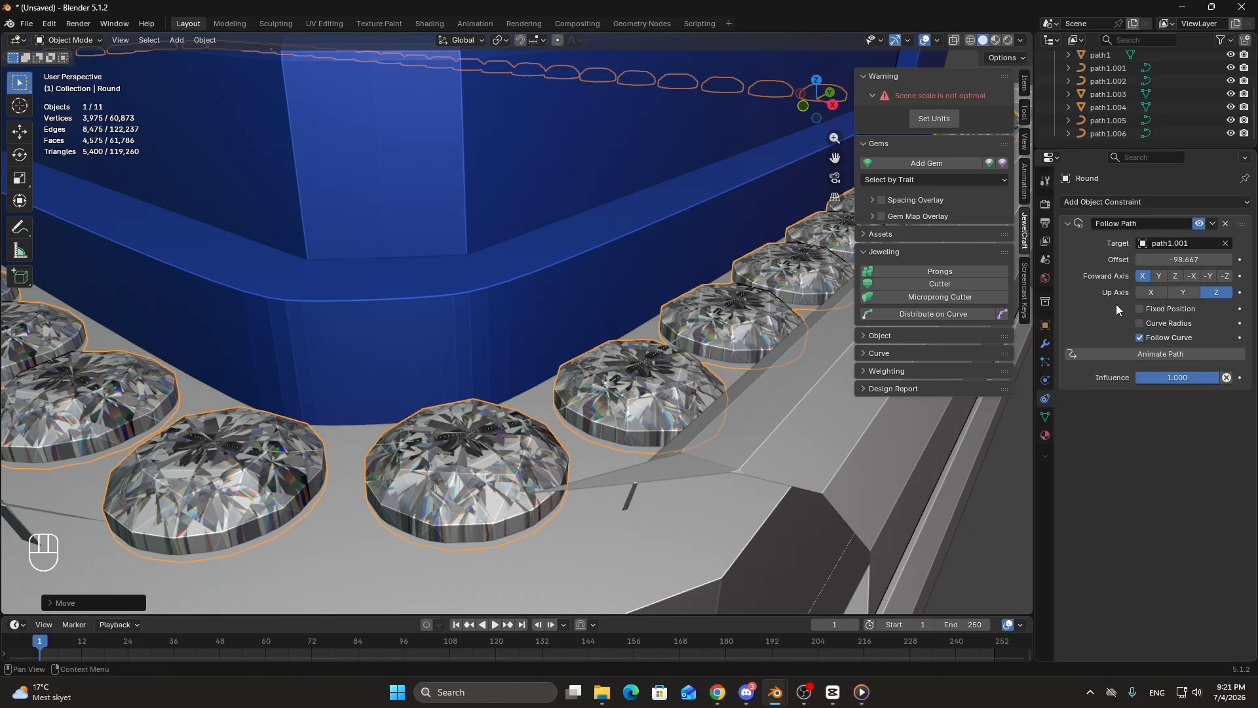
pyautogui.click(1210, 225)
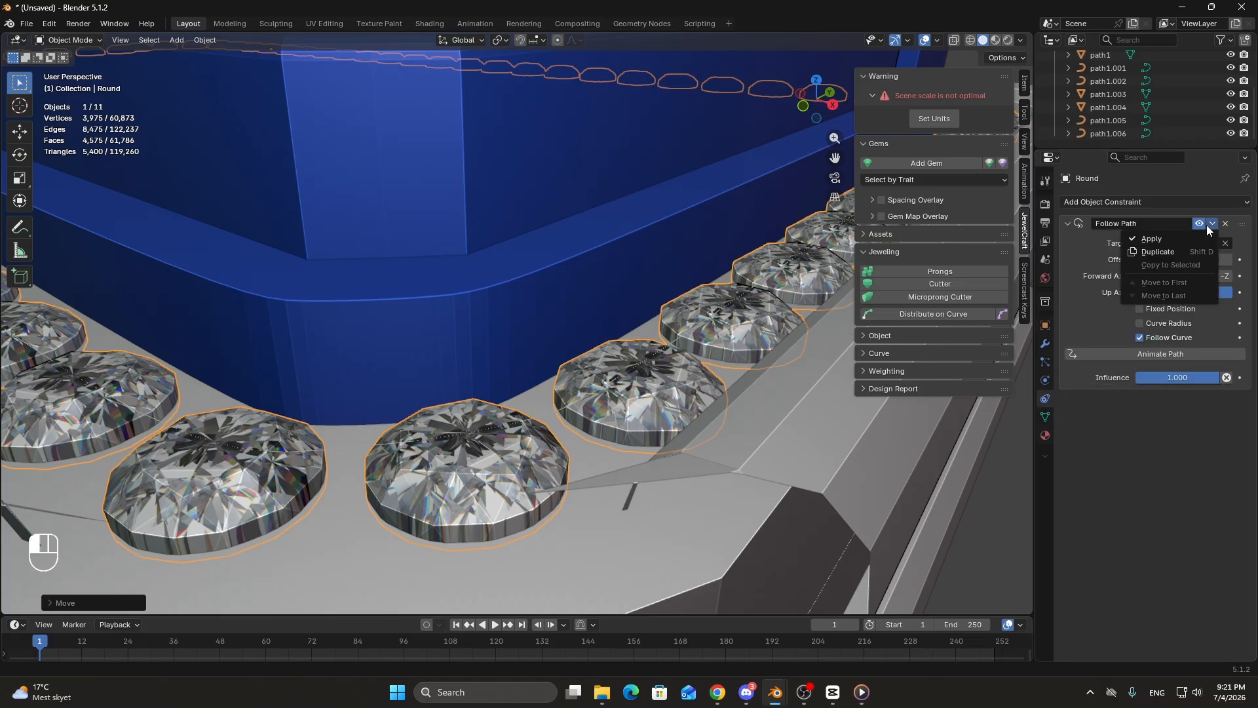
pyautogui.click(1099, 221)
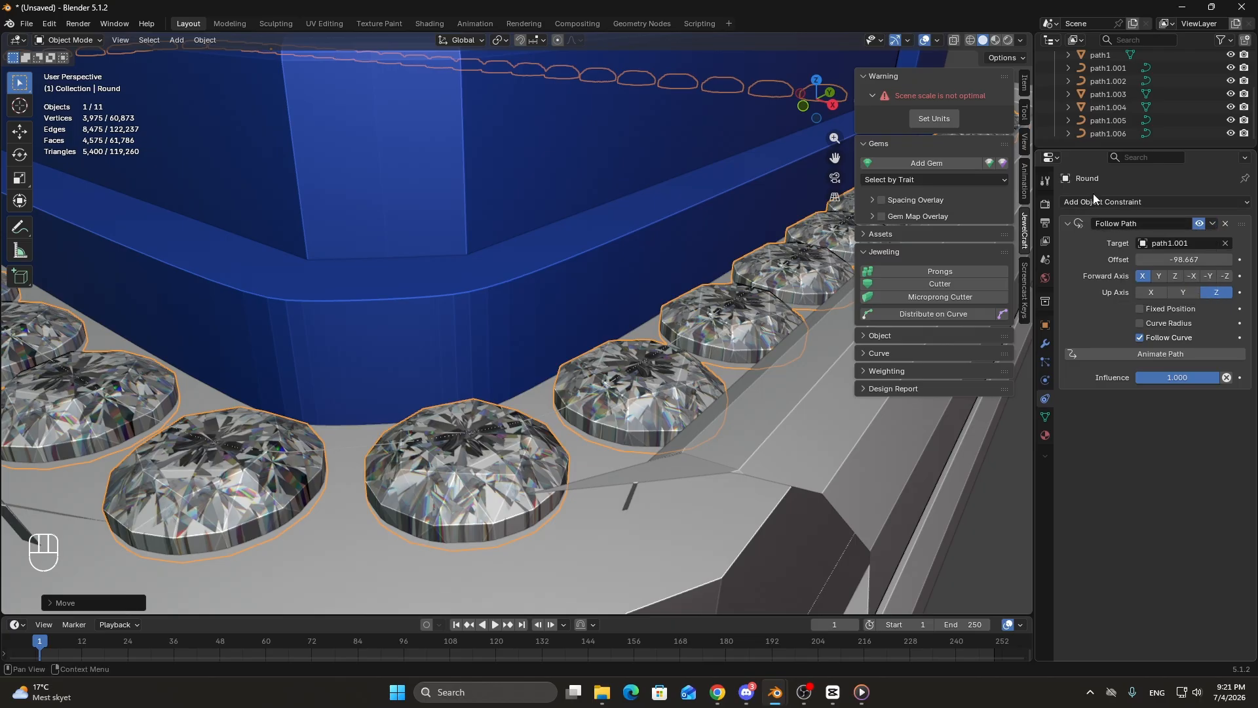
pyautogui.click(1213, 226)
pyautogui.click(1173, 239)
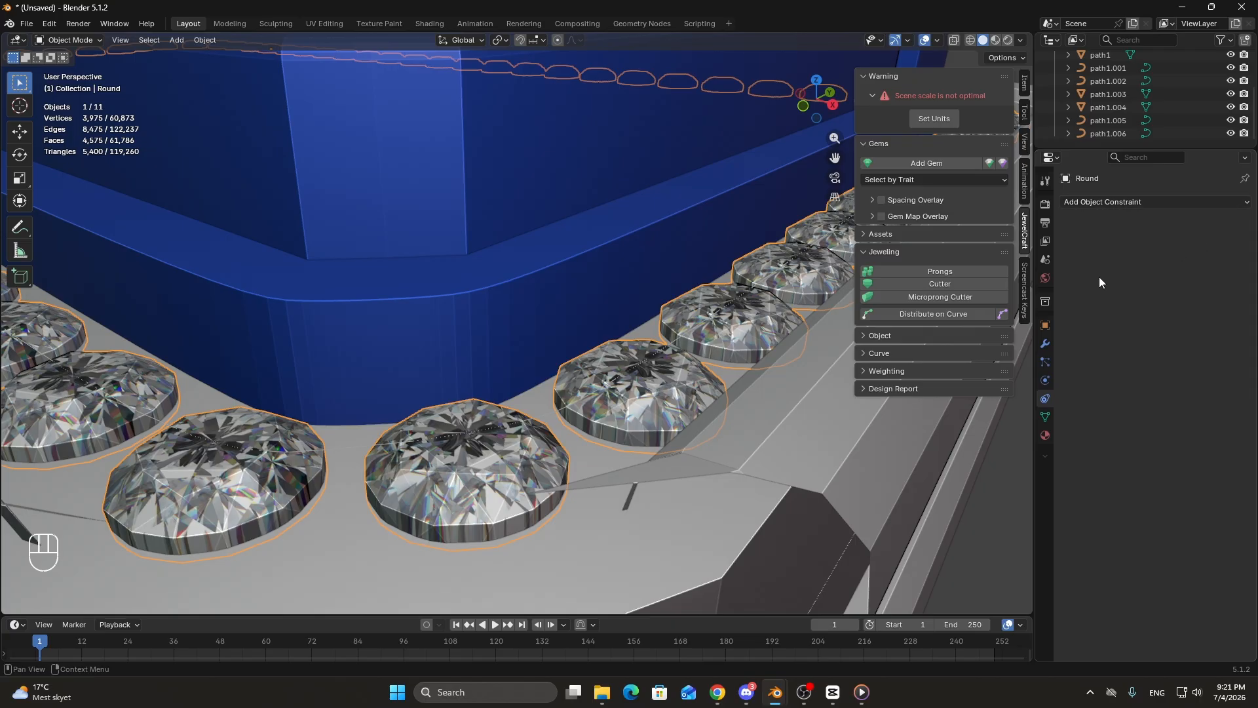
# Delete the guide curve path1.001 under the gem ring and select the joined round gems.
pyautogui.click(573, 403)
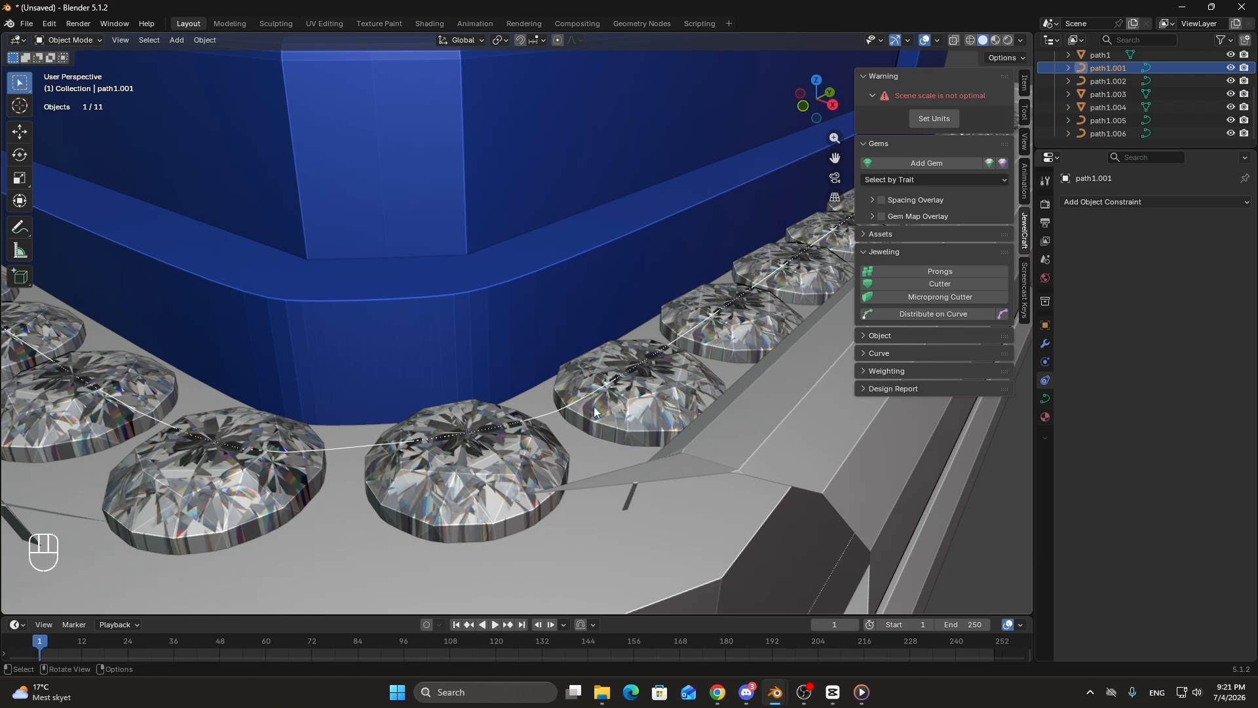
pyautogui.press('x')
pyautogui.click(594, 406)
pyautogui.click(634, 395)
pyautogui.scroll(-8, 756, 377)
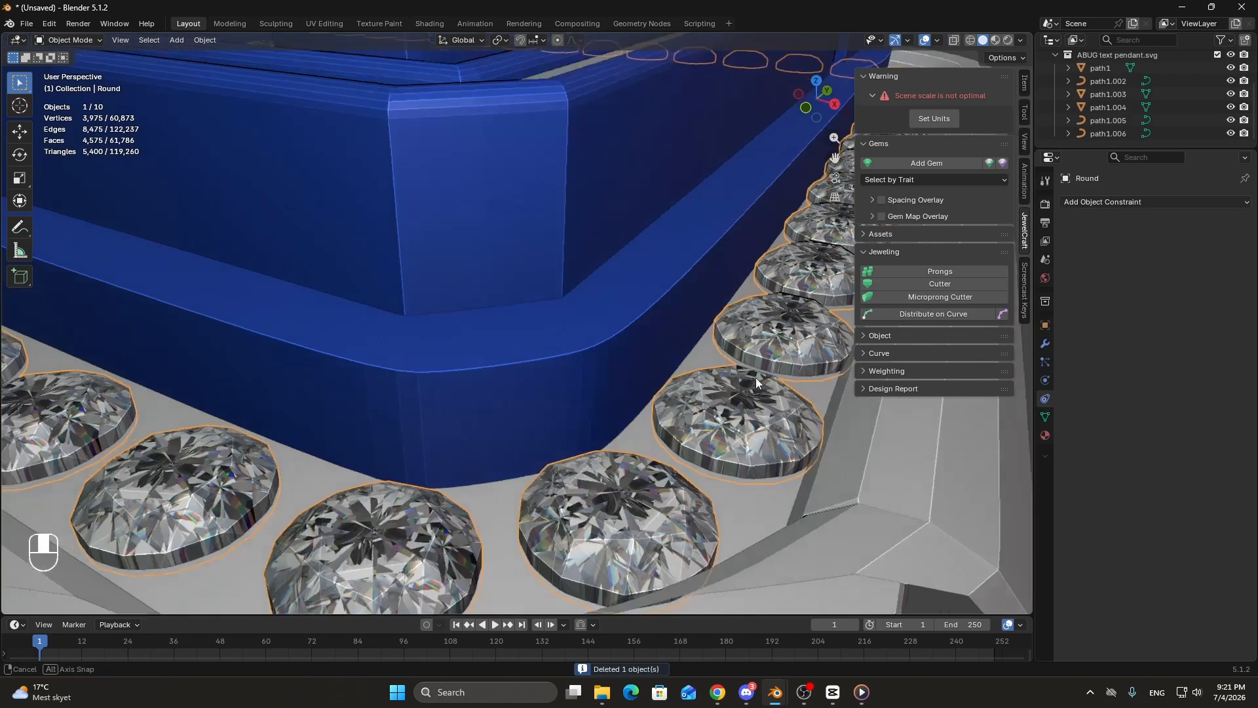
pyautogui.moveTo(615, 384); pyautogui.dragTo(679, 427, button='middle')
# Select the blue lettering, its gray inlay and the triangle gem fill, and lower them together slightly along Z.
pyautogui.press('KP_3')
pyautogui.scroll(3, 580, 372)
pyautogui.keyDown('shift'); pyautogui.moveTo(679, 428); pyautogui.dragTo(554, 385, button='middle'); pyautogui.keyUp('shift')
pyautogui.click(554, 385)
pyautogui.keyDown('shift'); pyautogui.click(526, 332); pyautogui.keyUp('shift')
pyautogui.keyDown('shift'); pyautogui.click(535, 306); pyautogui.keyUp('shift')
pyautogui.keyDown('shift'); pyautogui.click(513, 270); pyautogui.keyUp('shift')
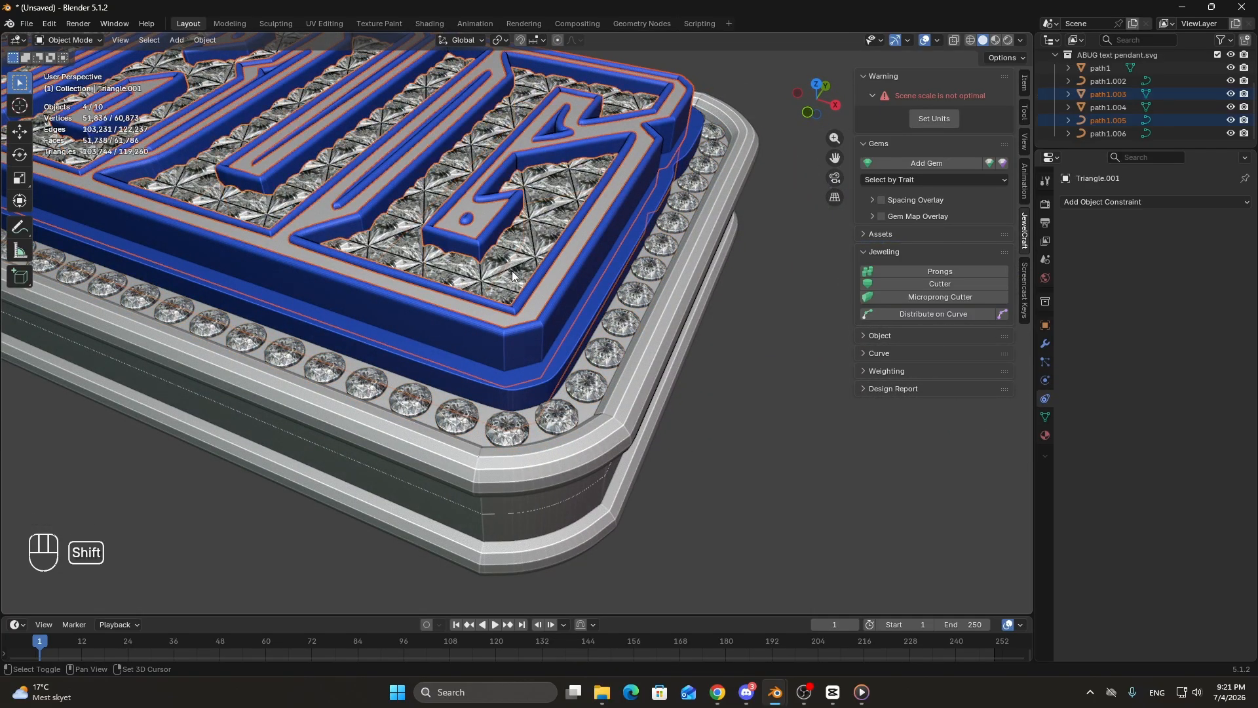
pyautogui.press('KP_3')
pyautogui.press('g')
pyautogui.press('z')
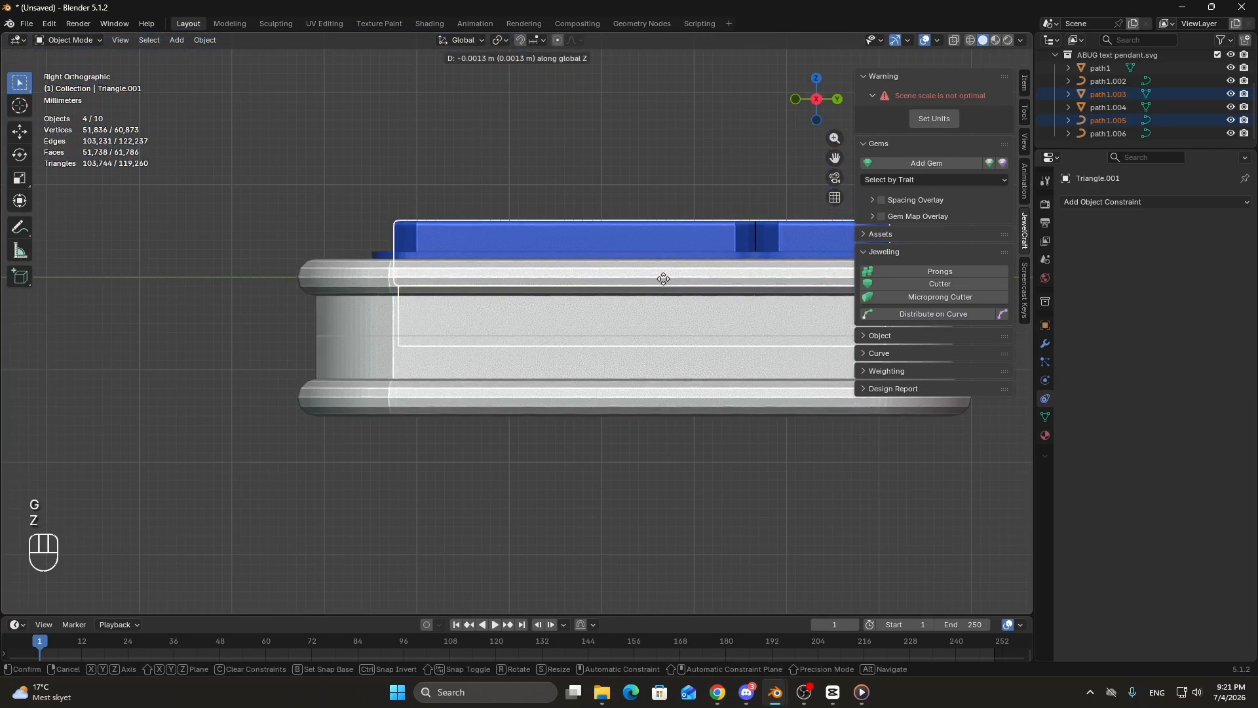
pyautogui.click(663, 284)
pyautogui.moveTo(484, 277); pyautogui.dragTo(567, 407, button='middle')
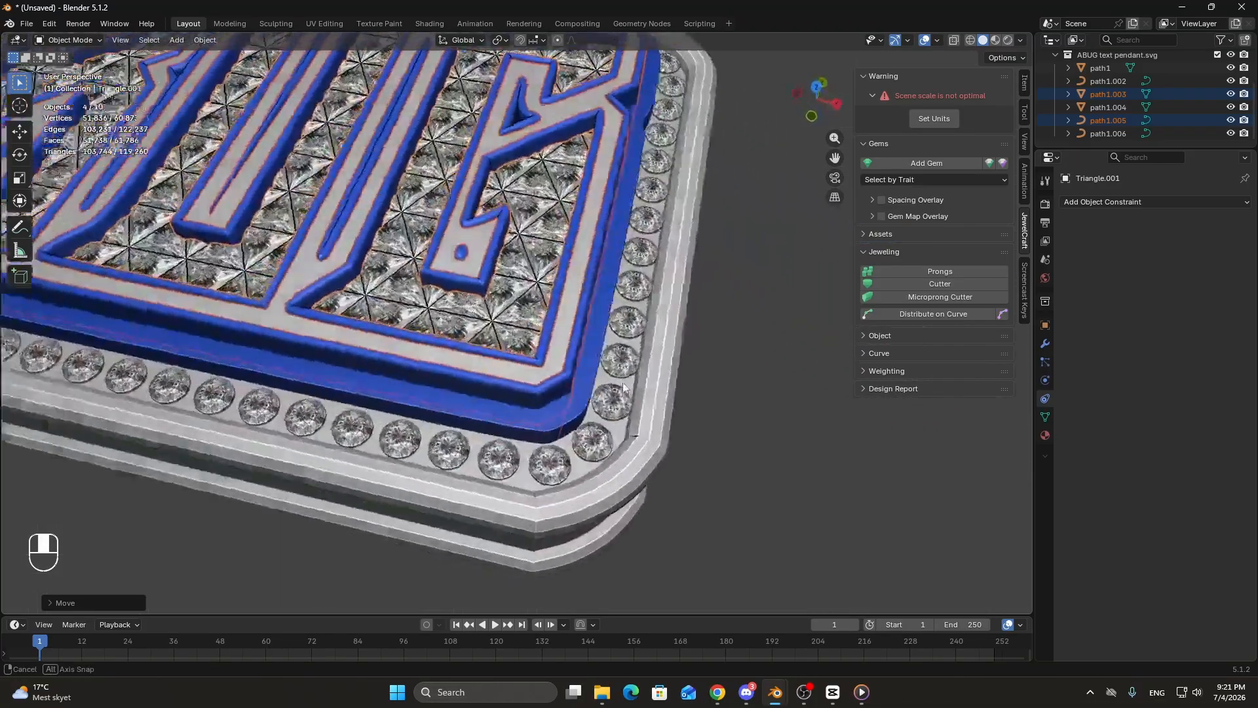
# Adjust the height of path1.004, the blue plate beneath the lettering, slightly along Z and deselect it.
pyautogui.click(568, 407)
pyautogui.press('KP_3')
pyautogui.press('g')
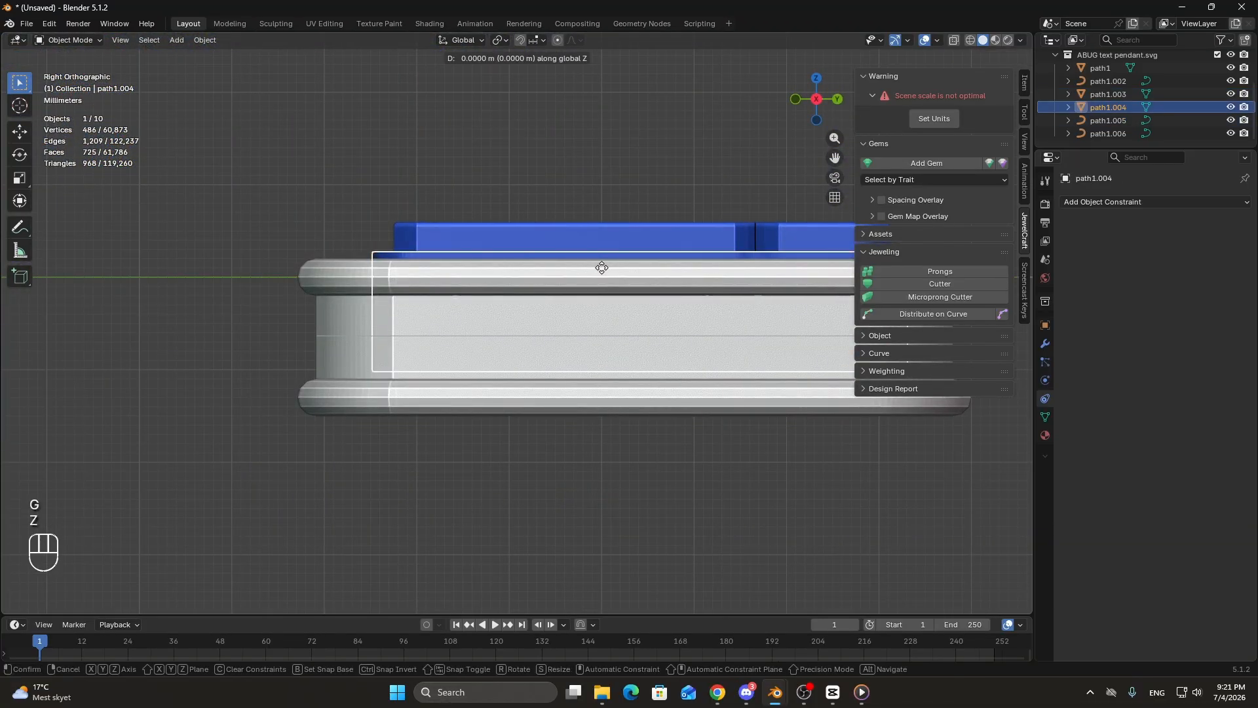
pyautogui.click(600, 266)
pyautogui.moveTo(600, 267); pyautogui.dragTo(718, 369, button='middle')
pyautogui.scroll(-6, 732, 375)
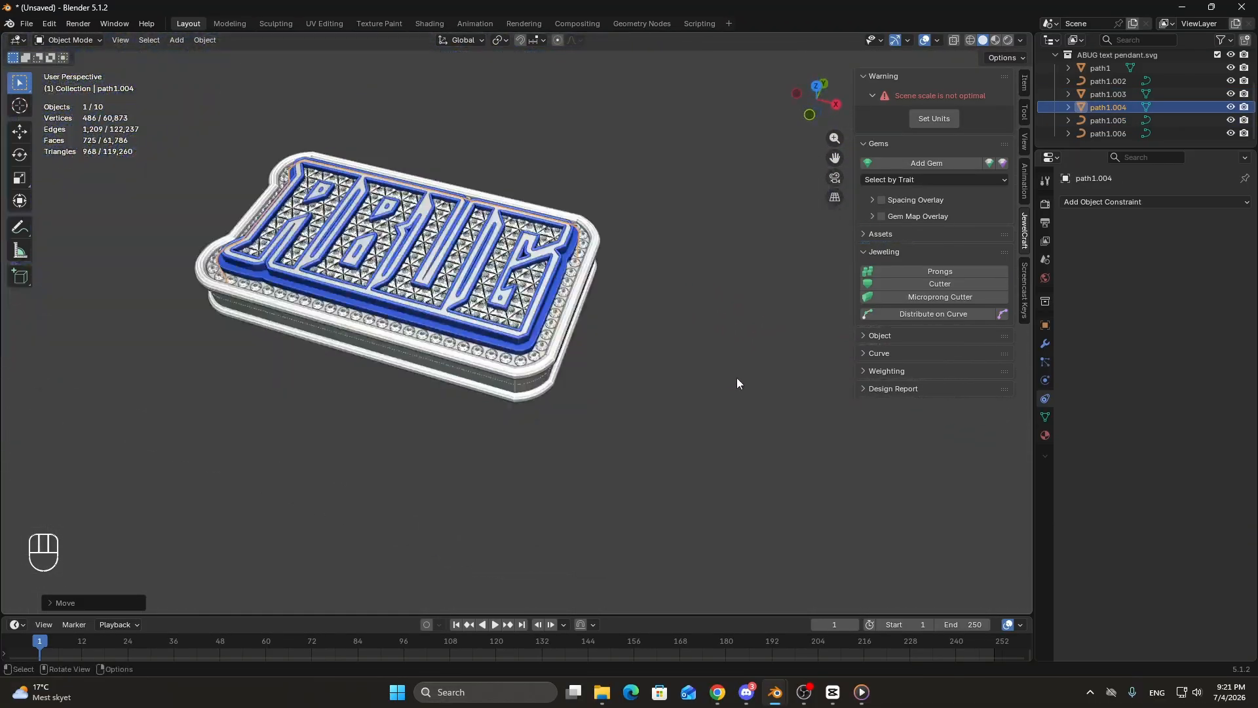
pyautogui.click(736, 377)
# Examine the round gem ring at the pendant's corner and the plain side wall between the two rims.
pyautogui.moveTo(662, 405); pyautogui.dragTo(663, 445, button='middle')
pyautogui.scroll(6, 659, 435)
pyautogui.scroll(-2, 663, 446)
pyautogui.moveTo(663, 446); pyautogui.dragTo(658, 419, button='middle')
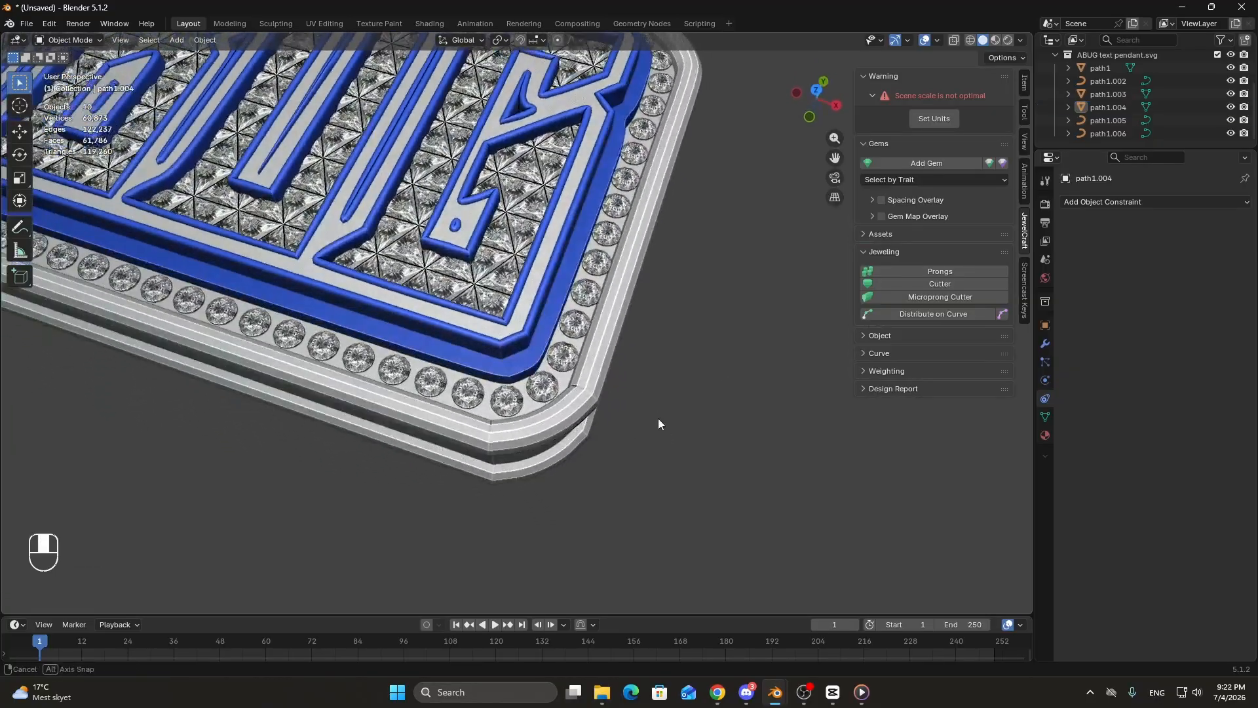
pyautogui.keyDown('shift'); pyautogui.moveTo(527, 387); pyautogui.dragTo(556, 378, button='middle'); pyautogui.keyUp('shift')
pyautogui.scroll(5, 592, 457)
pyautogui.scroll(-6, 523, 425)
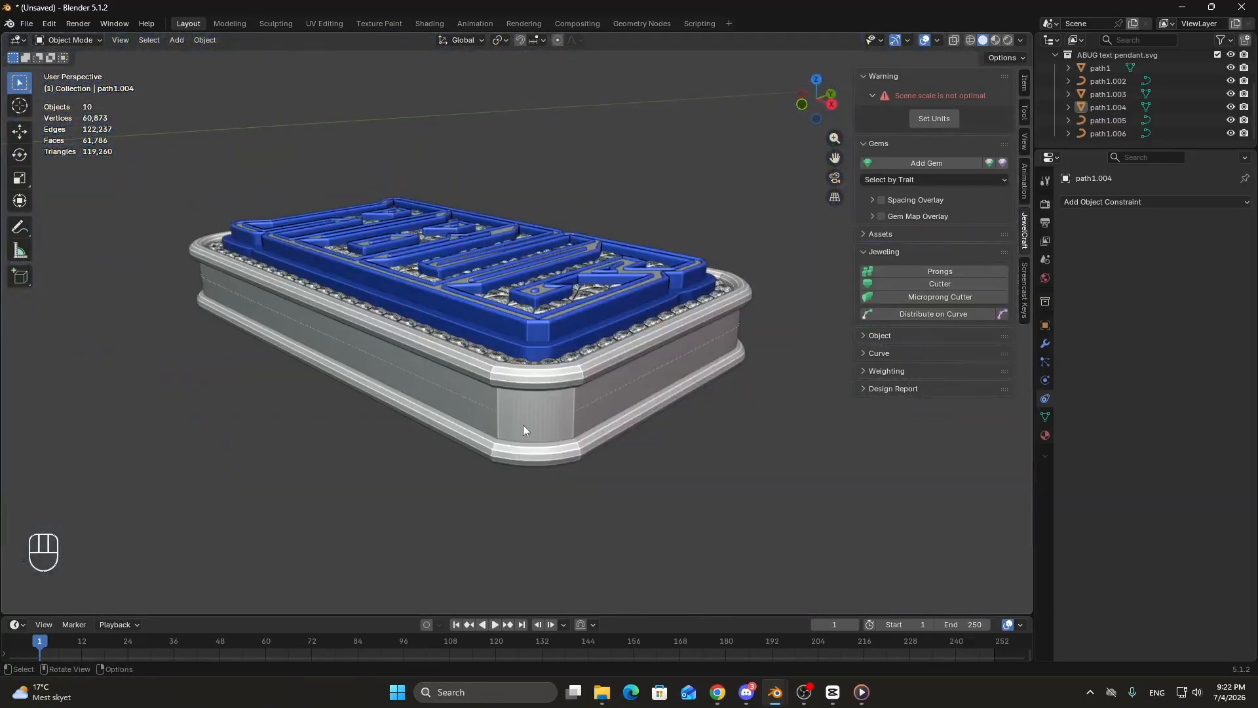
pyautogui.moveTo(523, 424); pyautogui.dragTo(552, 354, button='middle')
pyautogui.scroll(5, 501, 346)
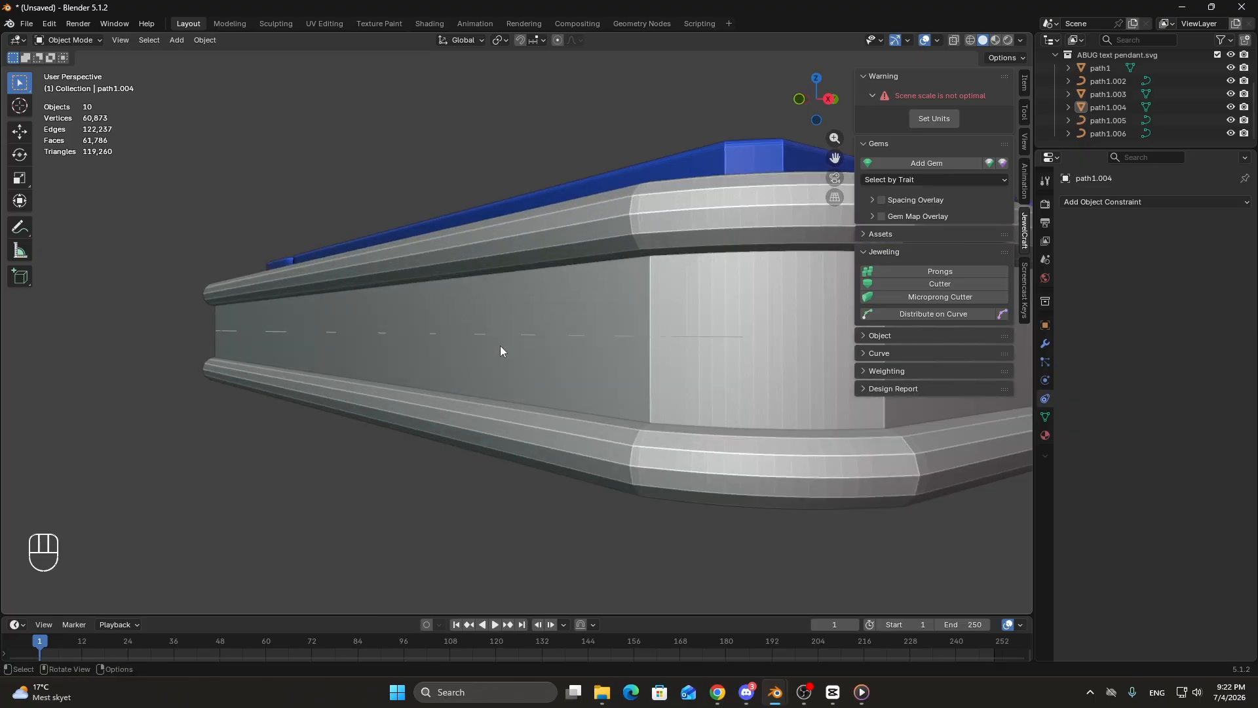
pyautogui.moveTo(671, 336); pyautogui.dragTo(827, 341, button='middle')
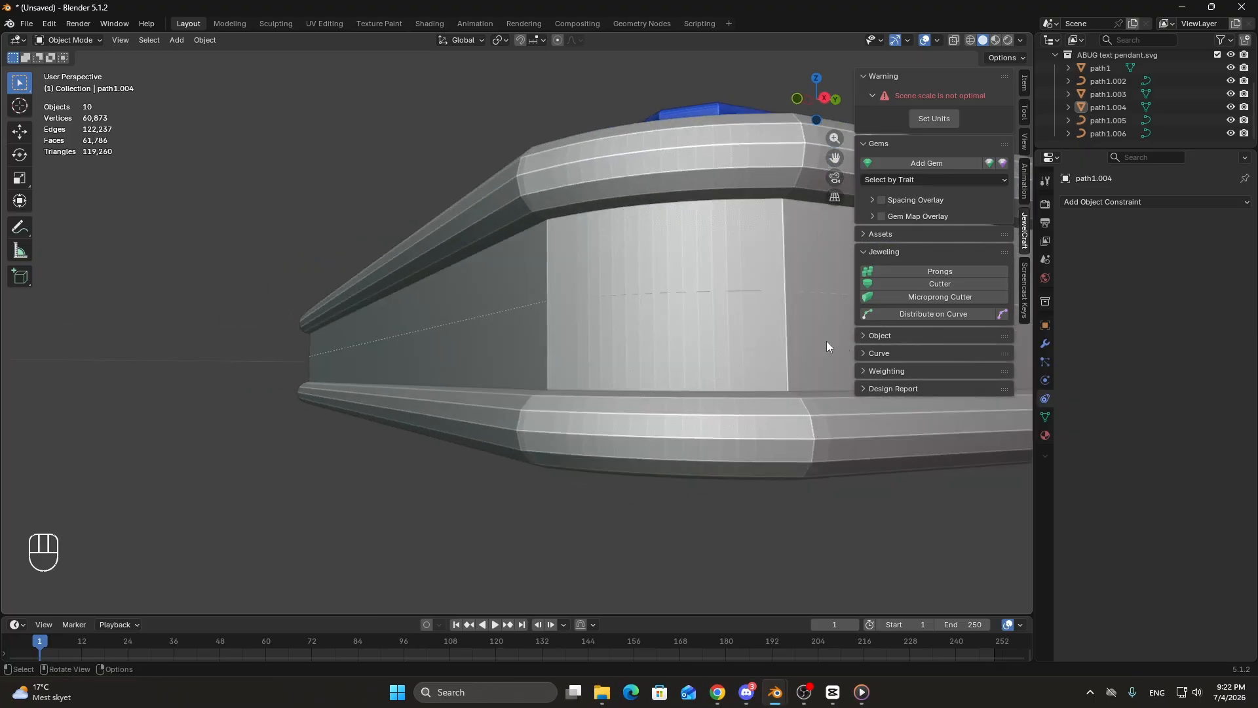
# Add a 1 m colorless diamond gem with the Baguette cut and move it away from the pendant in the side view.
pyautogui.click(929, 163)
pyautogui.click(975, 267)
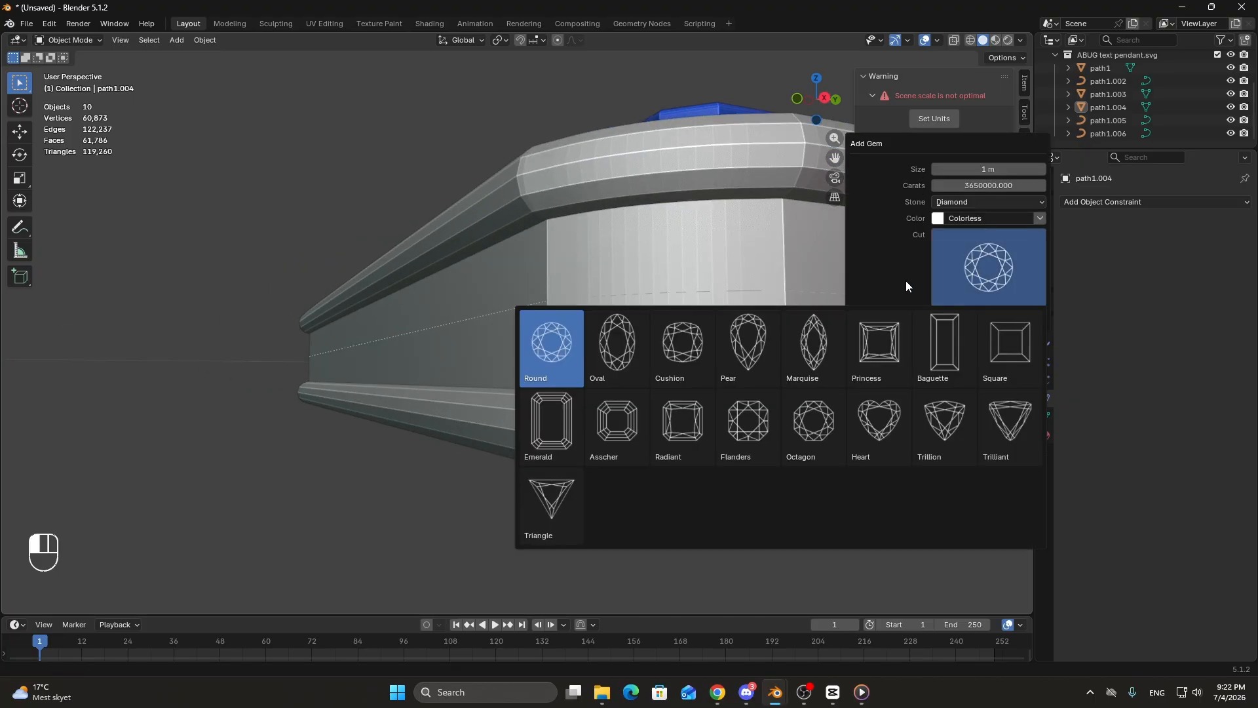
pyautogui.click(941, 355)
pyautogui.click(906, 319)
pyautogui.press('KP_Decimal')
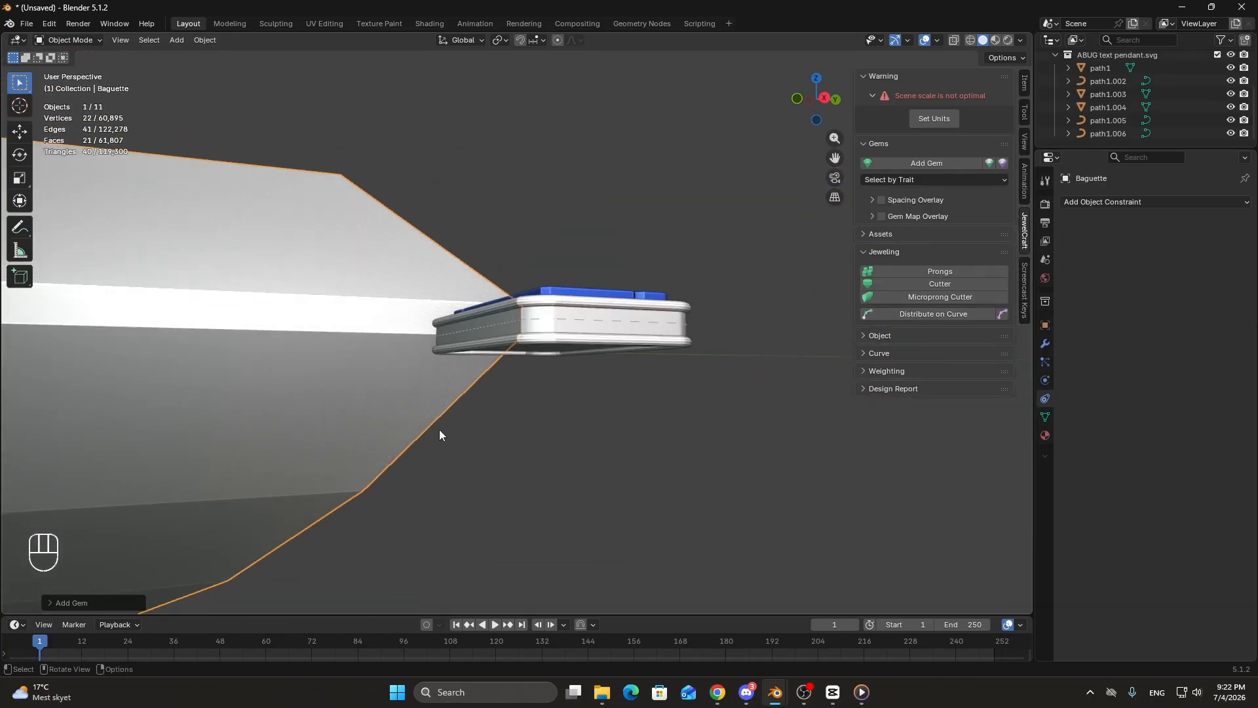
pyautogui.press('KP_3')
pyautogui.press('g')
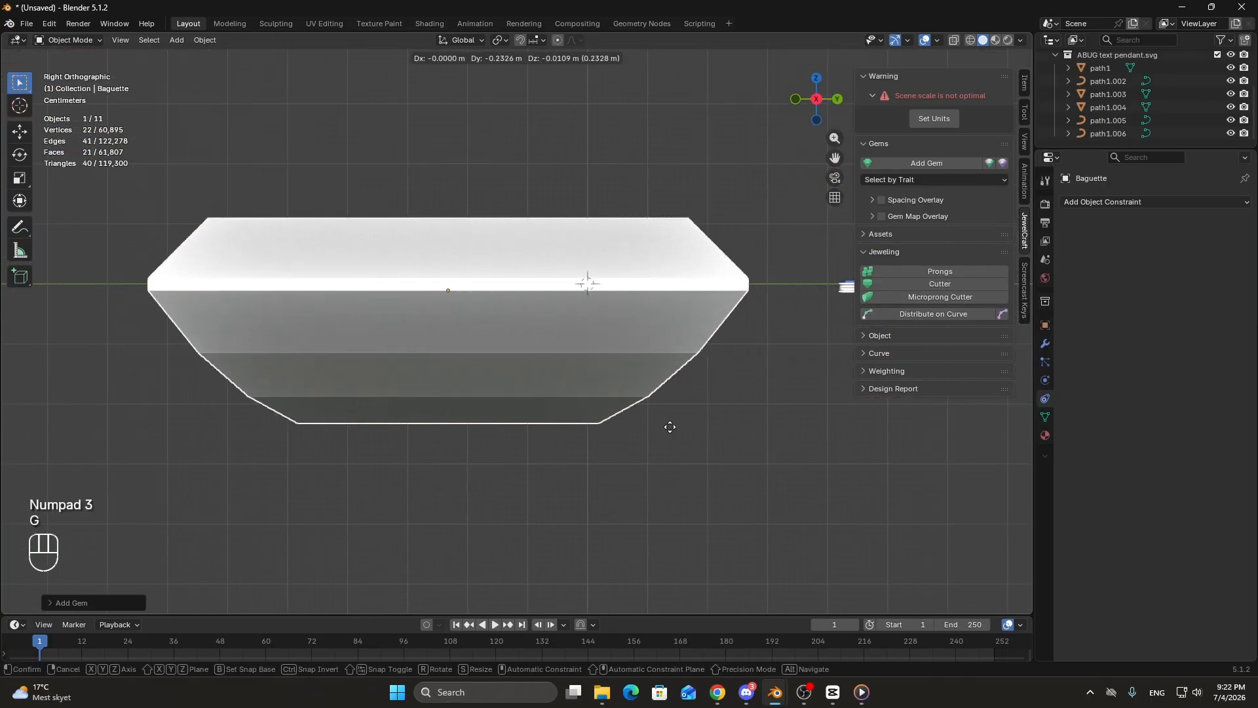
pyautogui.click(677, 419)
# With X-ray on, delete all vertices of the baguette gem below its girdle.
pyautogui.press('Tab')
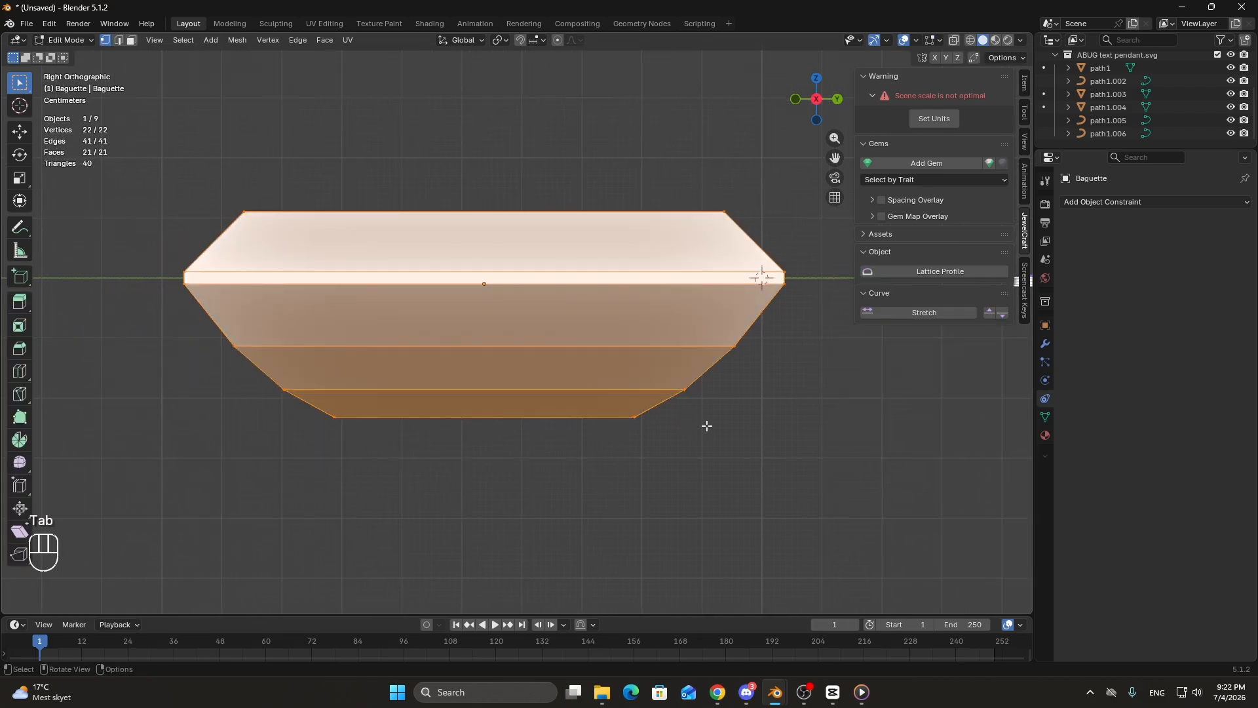
pyautogui.click(954, 40)
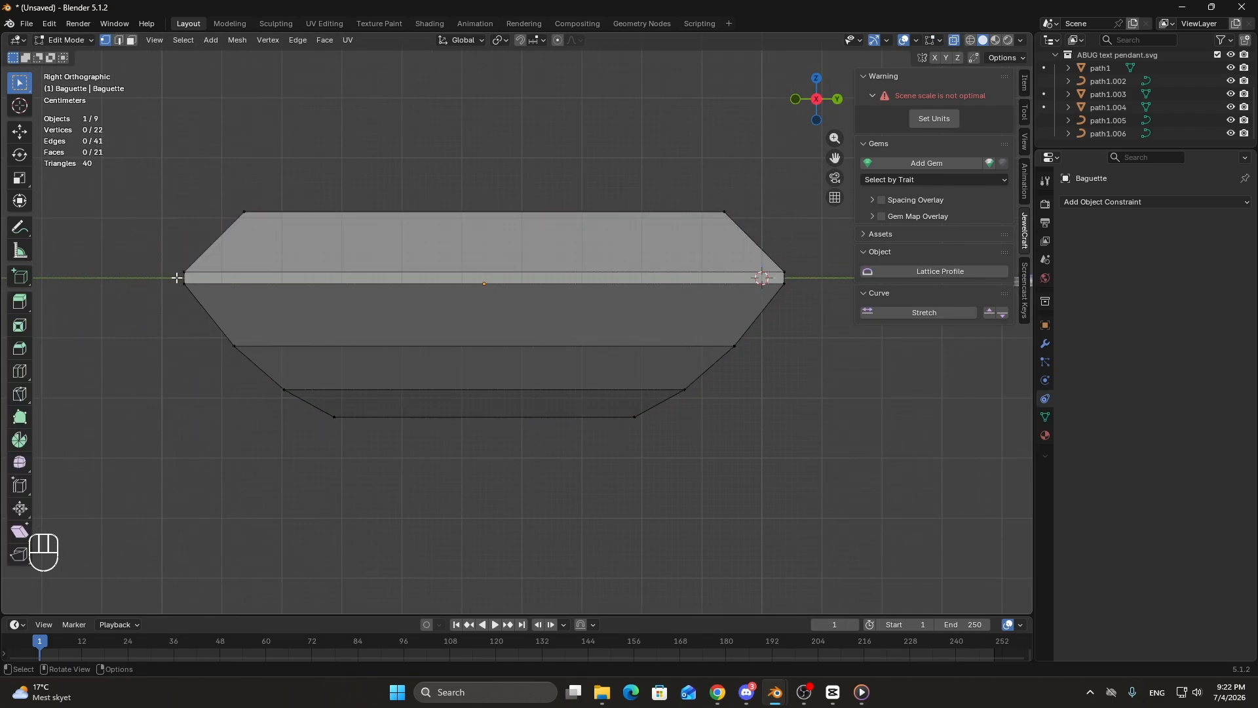
pyautogui.moveTo(190, 324); pyautogui.dragTo(823, 542)
pyautogui.press('x')
pyautogui.click(638, 462)
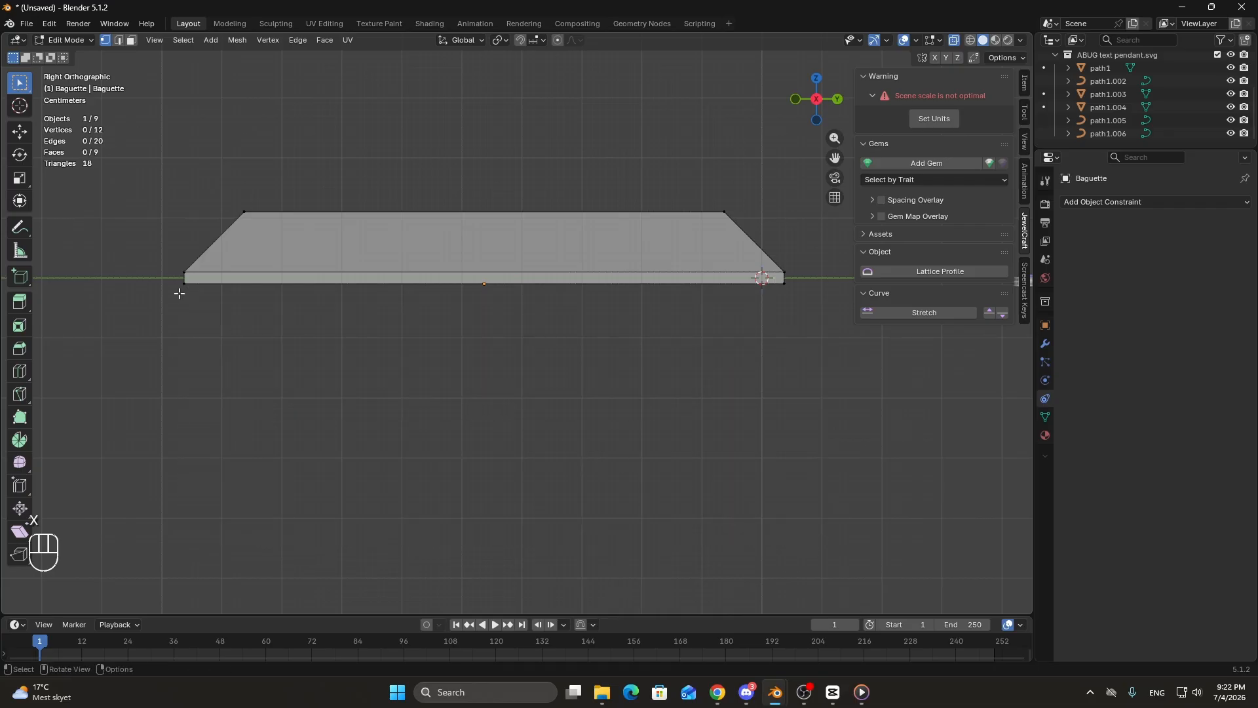
# Move the baguette gem's bottom rim vertices down along Z to thicken its straight side band.
pyautogui.moveTo(171, 277); pyautogui.dragTo(805, 413)
pyautogui.press('g')
pyautogui.press('z')
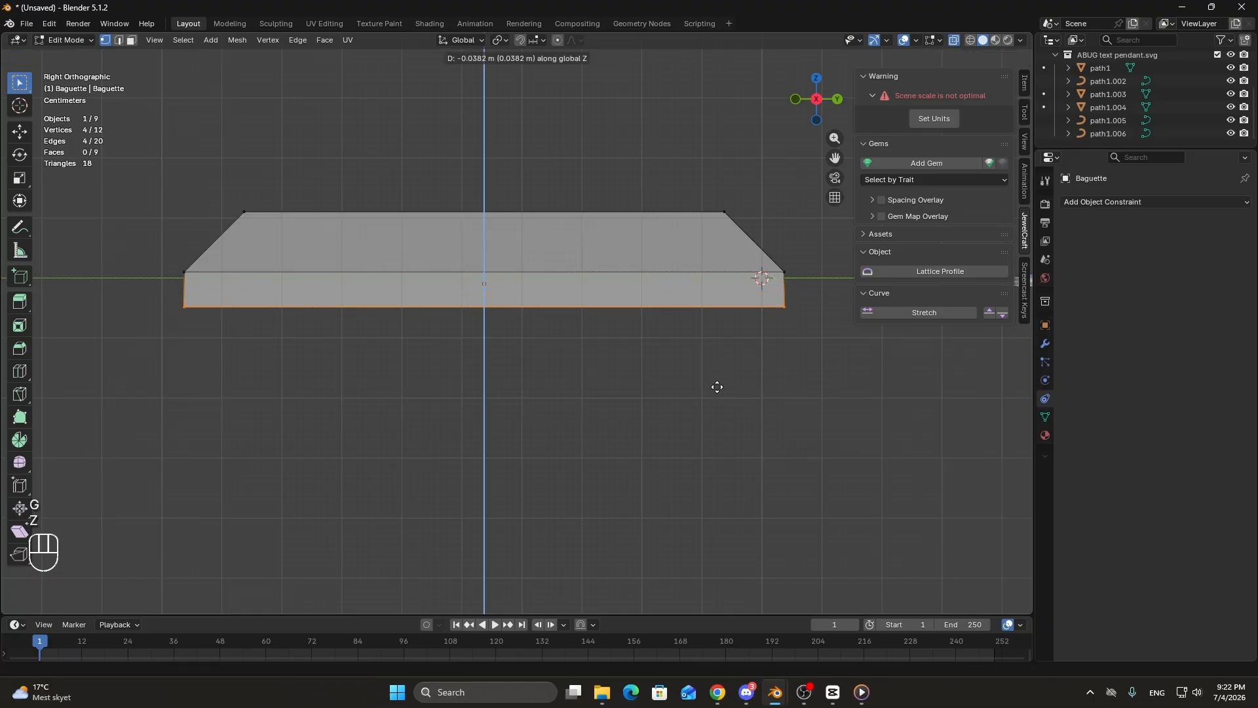
pyautogui.click(721, 400)
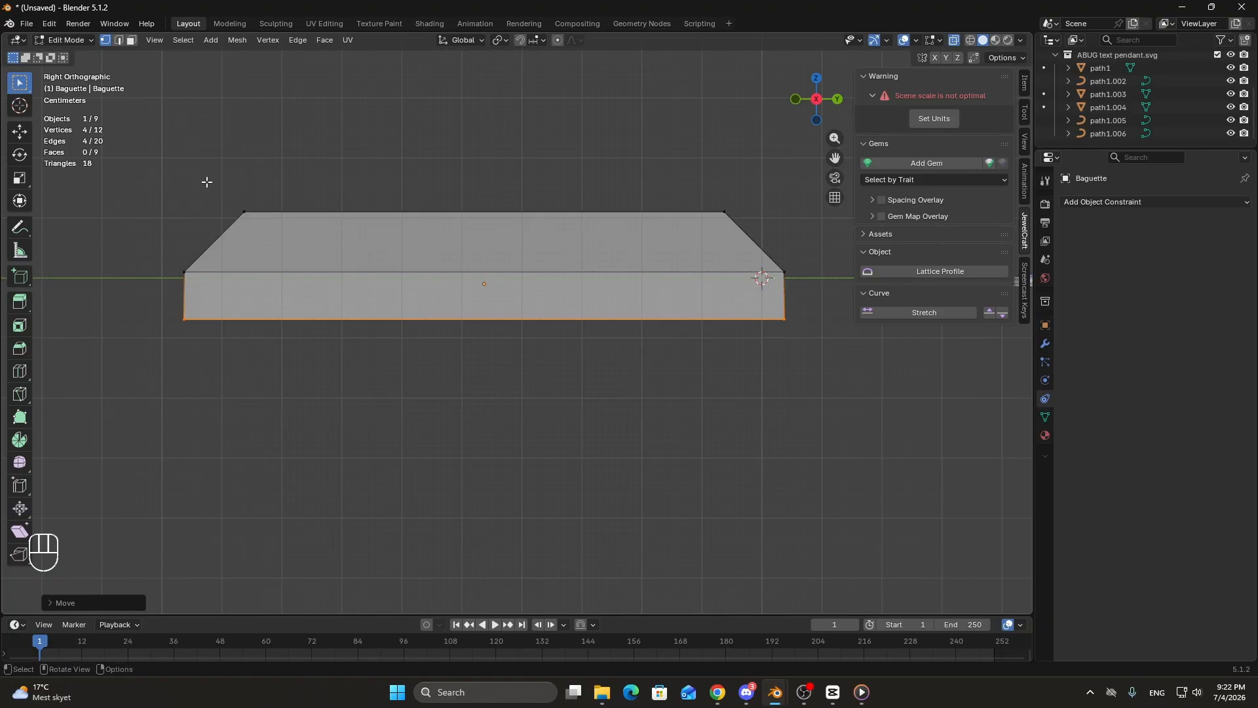
# Lower the baguette gem's top face about 0.02 m along Z and return to Object Mode.
pyautogui.moveTo(207, 181); pyautogui.dragTo(745, 225)
pyautogui.press('g')
pyautogui.press('z')
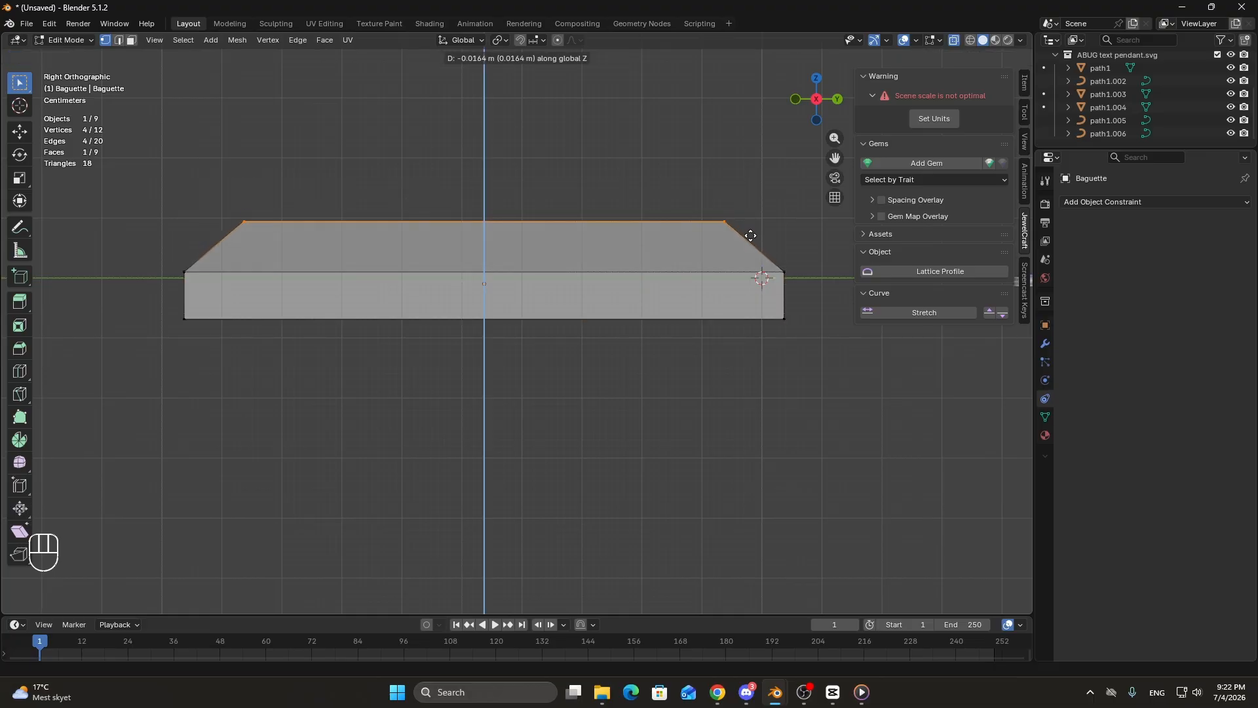
pyautogui.click(754, 237)
pyautogui.press('Tab')
# Turn off X-ray and UV-unwrap the whole baguette gem with Project from View in the top view.
pyautogui.moveTo(691, 254); pyautogui.dragTo(709, 274, button='middle')
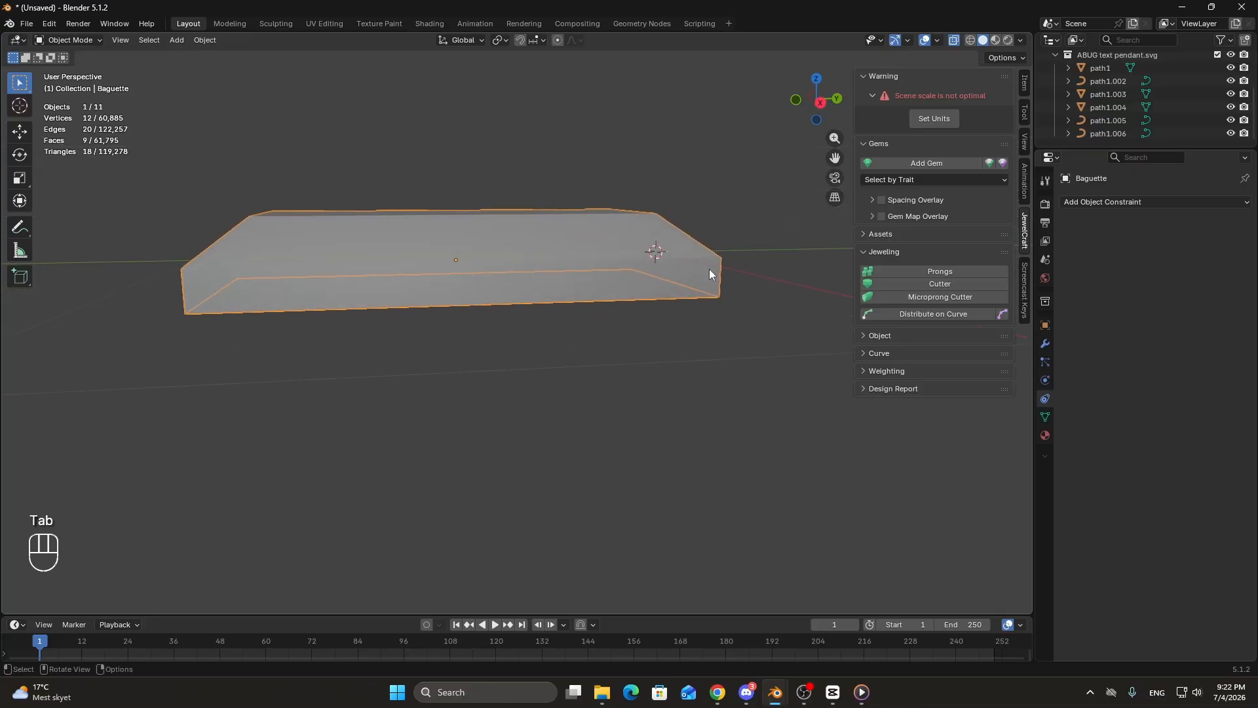
pyautogui.press('KP_7')
pyautogui.press('KP_Decimal')
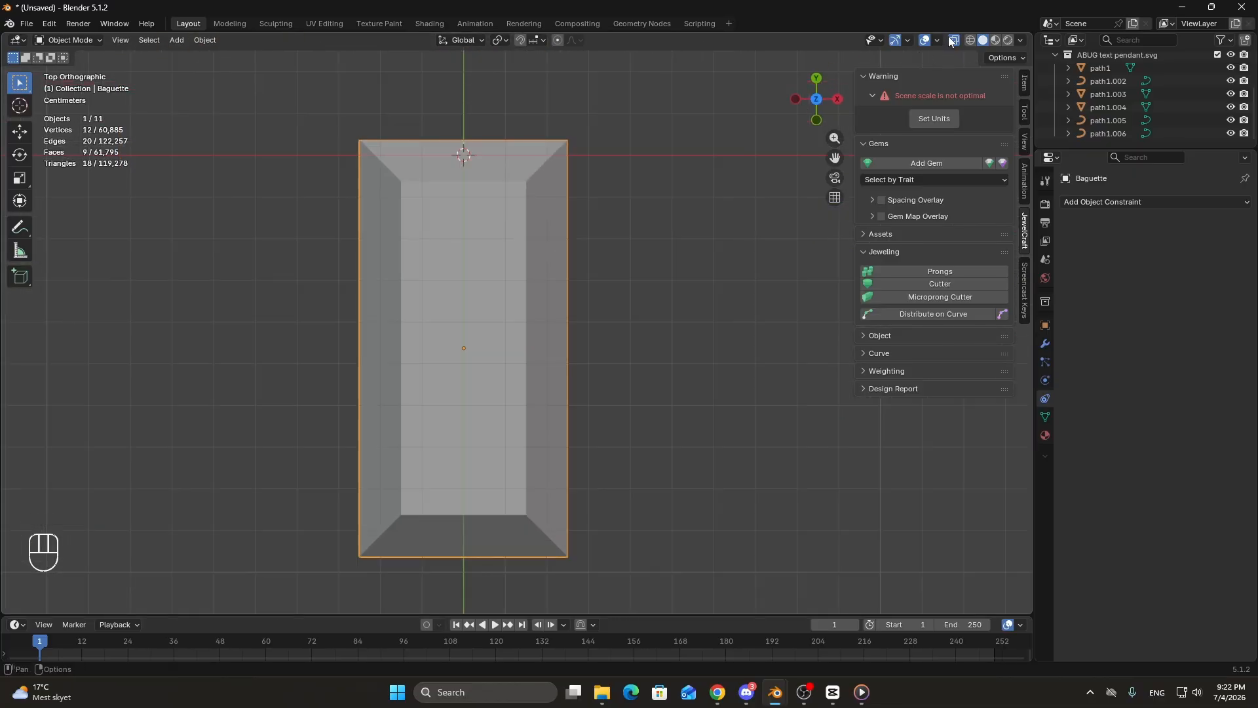
pyautogui.click(953, 40)
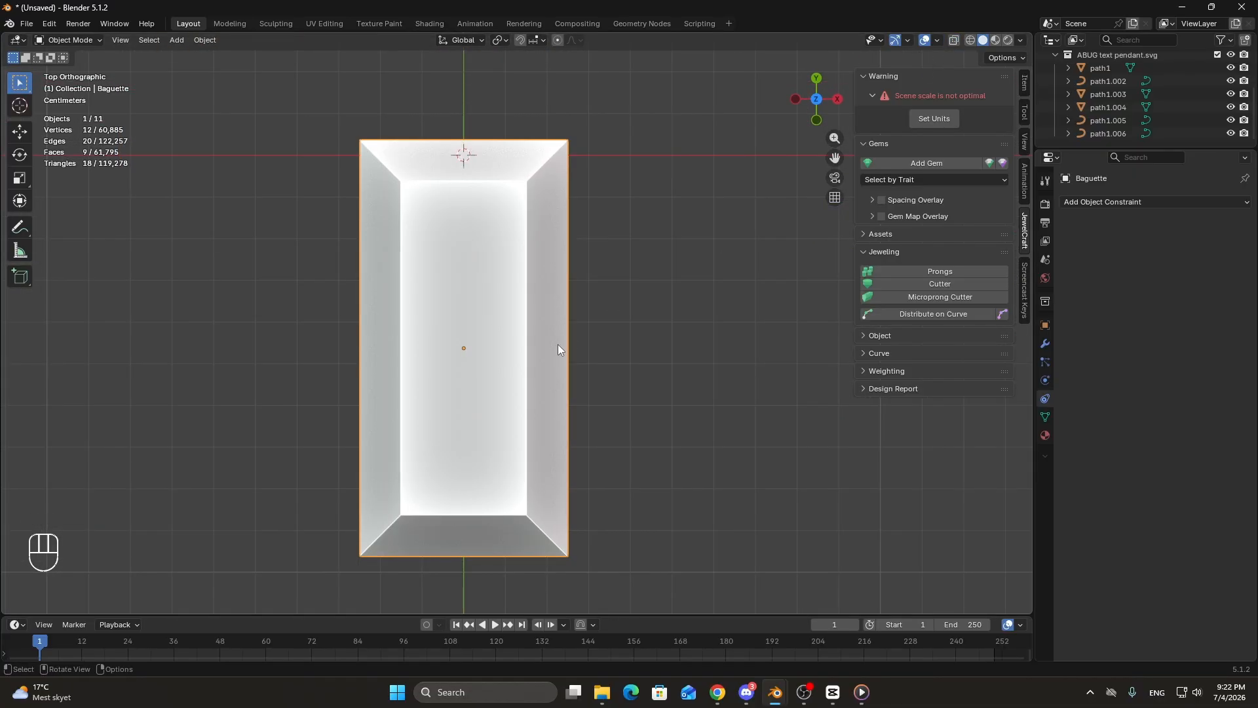
pyautogui.press('Tab')
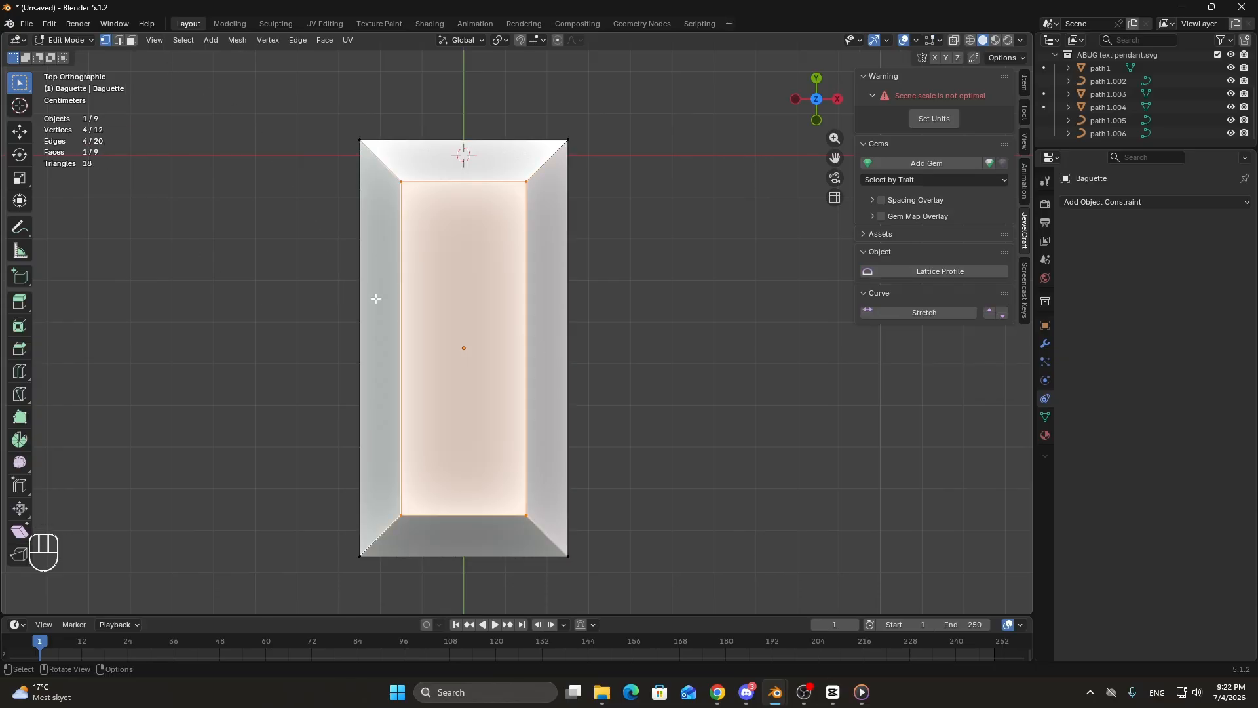
pyautogui.press('a')
pyautogui.press('u')
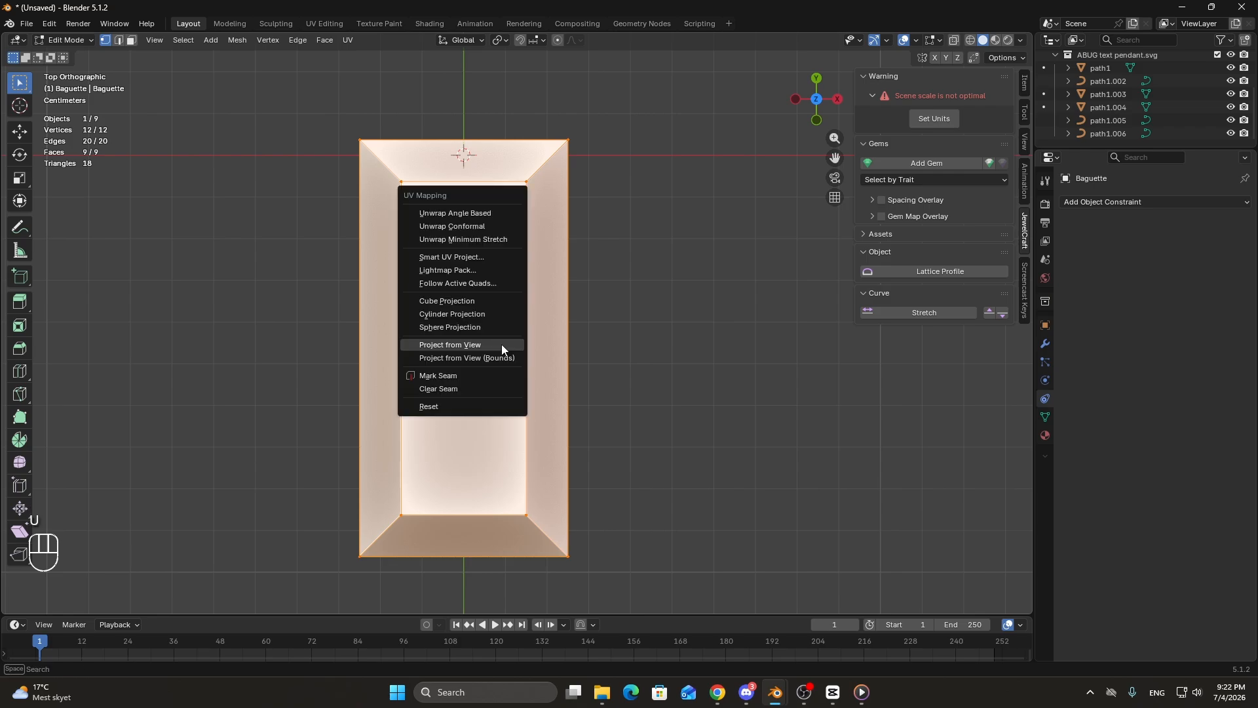
pyautogui.click(446, 343)
# Replace the baguette gem's Colorless material with the existing AIO material.
pyautogui.click(312, 25)
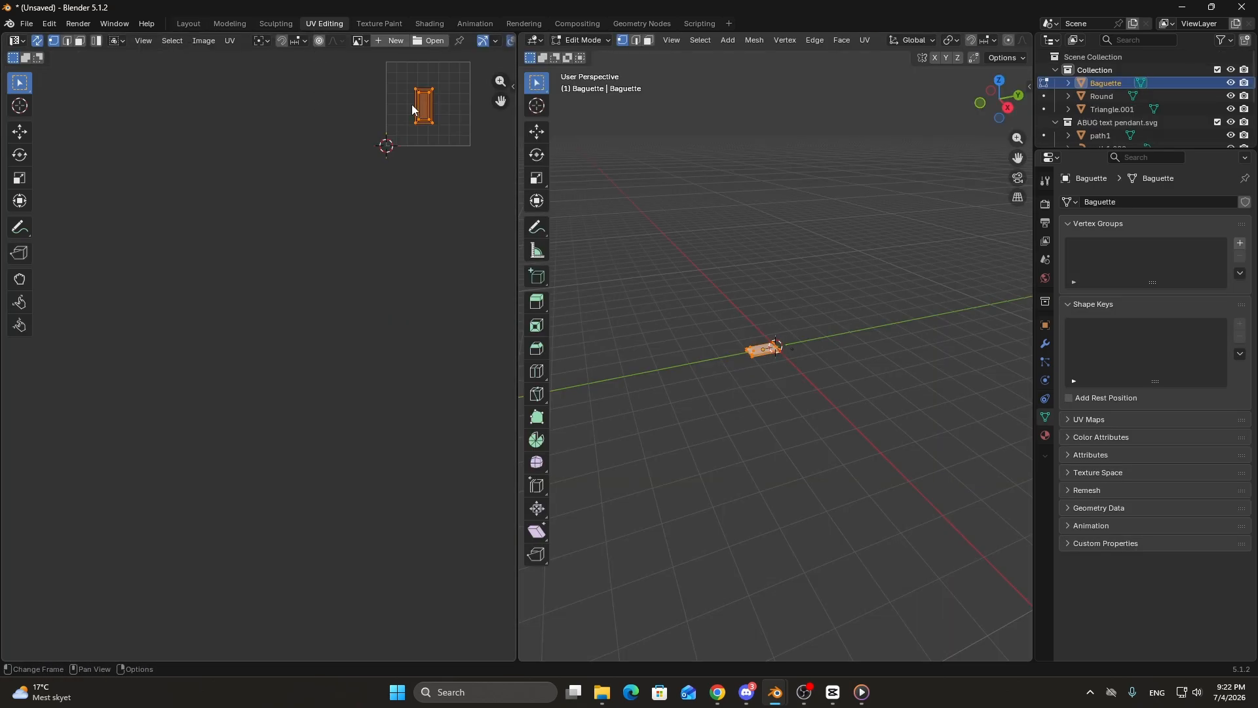
pyautogui.click(186, 24)
pyautogui.click(1046, 436)
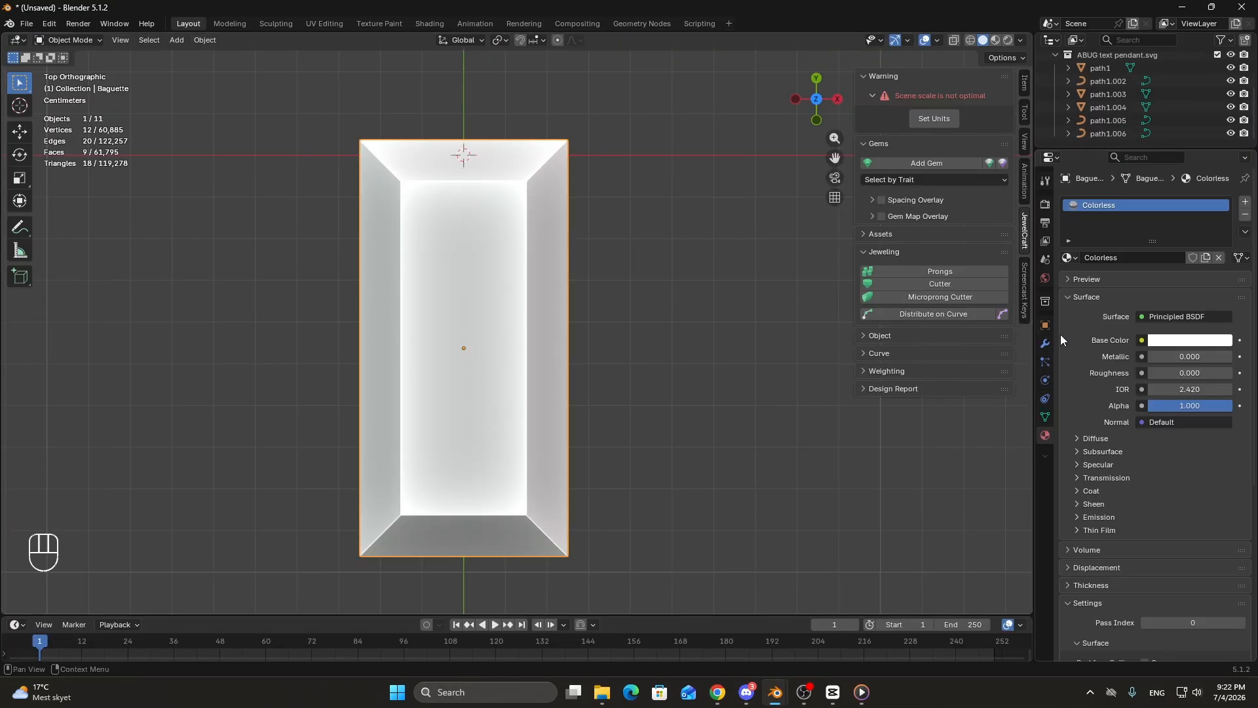
pyautogui.click(1070, 259)
pyautogui.click(1088, 279)
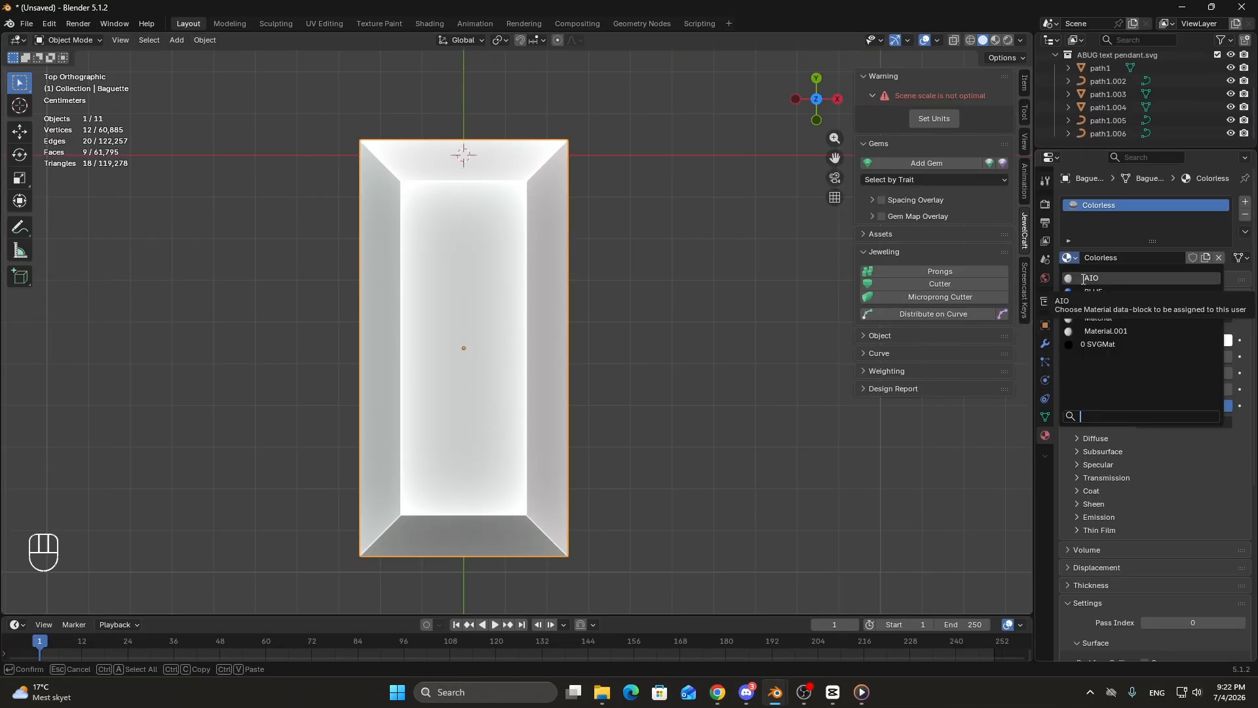
# In UV Editing, scale down the baguette's UV island and move it over the vertical baguette photo in AIO.png.
pyautogui.click(321, 24)
pyautogui.scroll(-2, 327, 263)
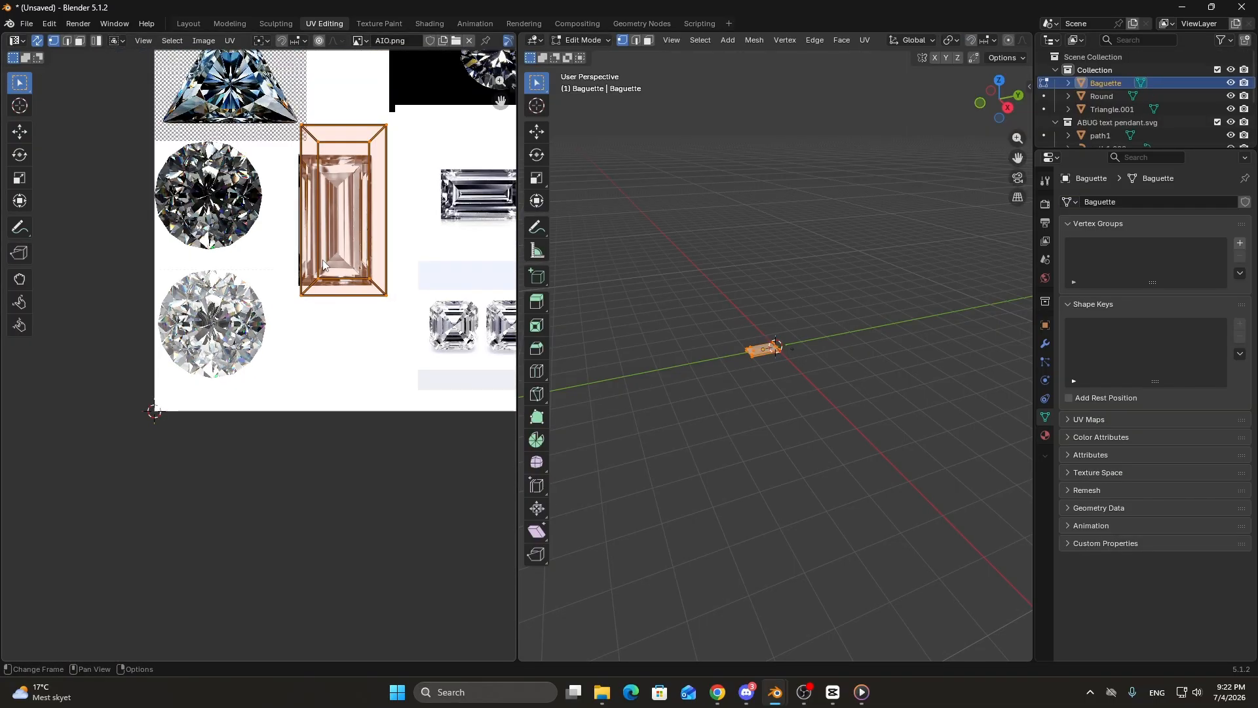
pyautogui.scroll(3, 380, 367)
pyautogui.press('s')
pyautogui.click(399, 288)
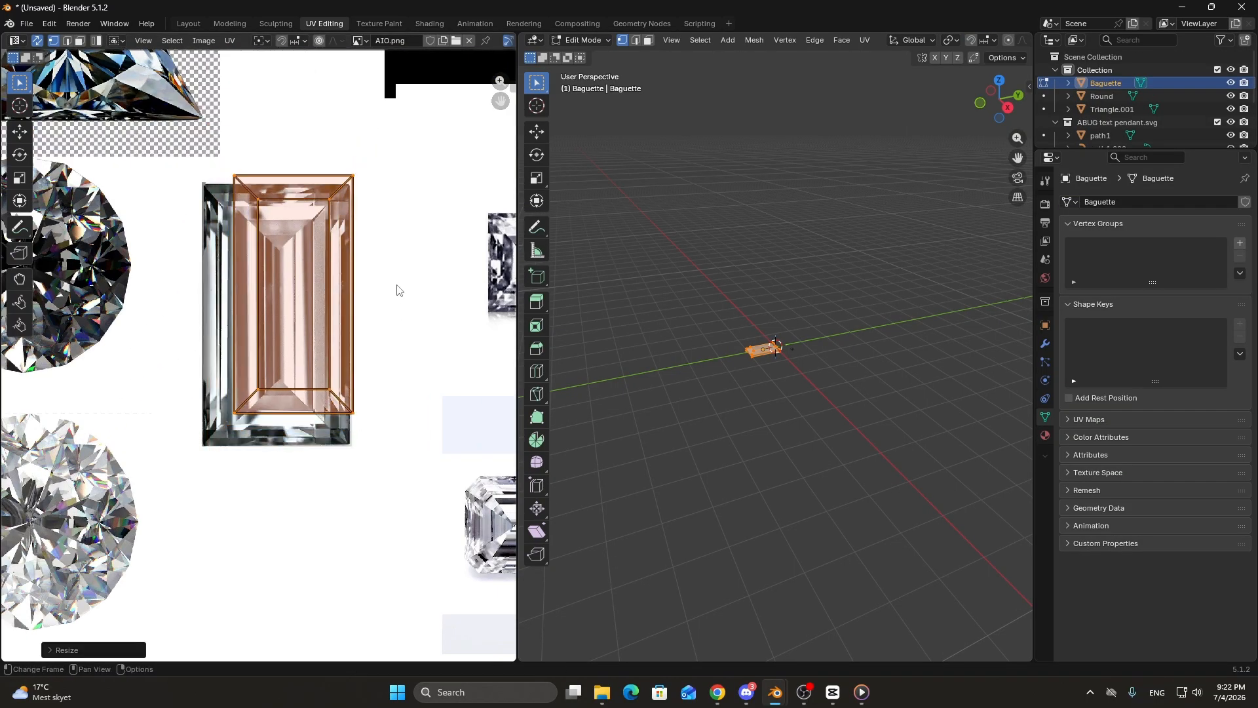
pyautogui.press('g')
pyautogui.click(378, 310)
# Center the UV island on the baguette photo and shrink it slightly so it stays inside the dark edges.
pyautogui.scroll(2, 376, 313)
pyautogui.press('g')
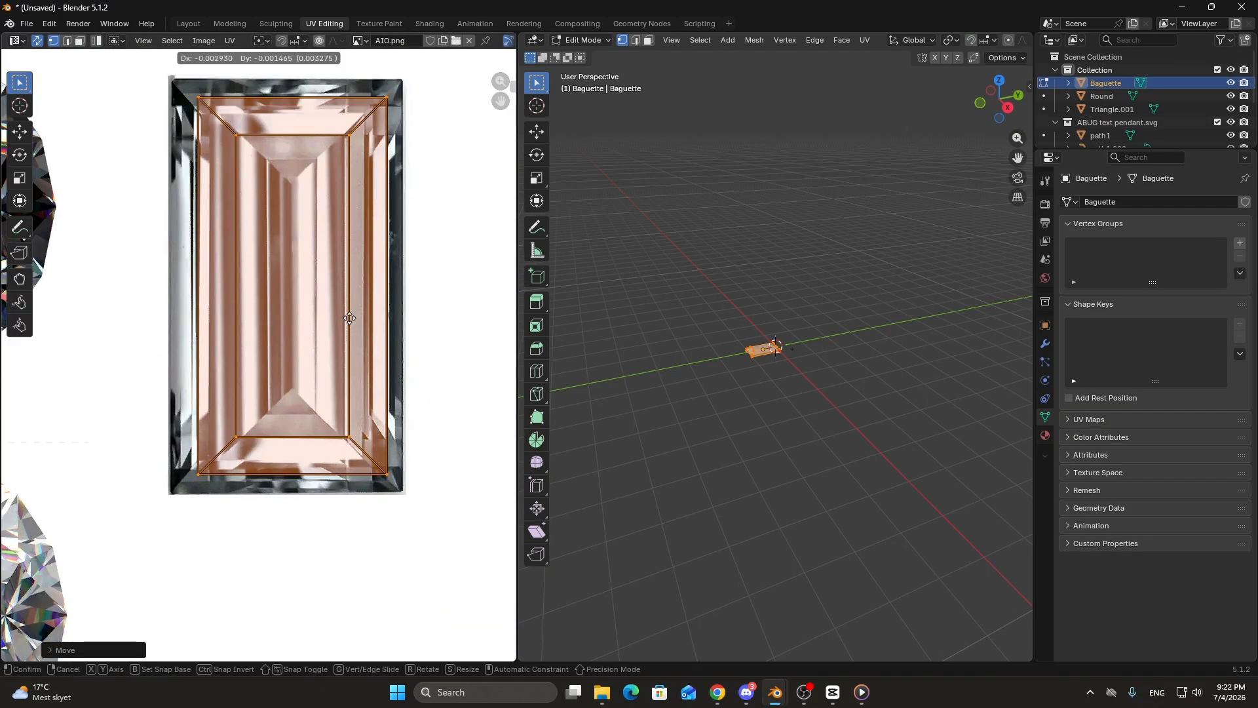
pyautogui.click(384, 296)
pyautogui.press('g')
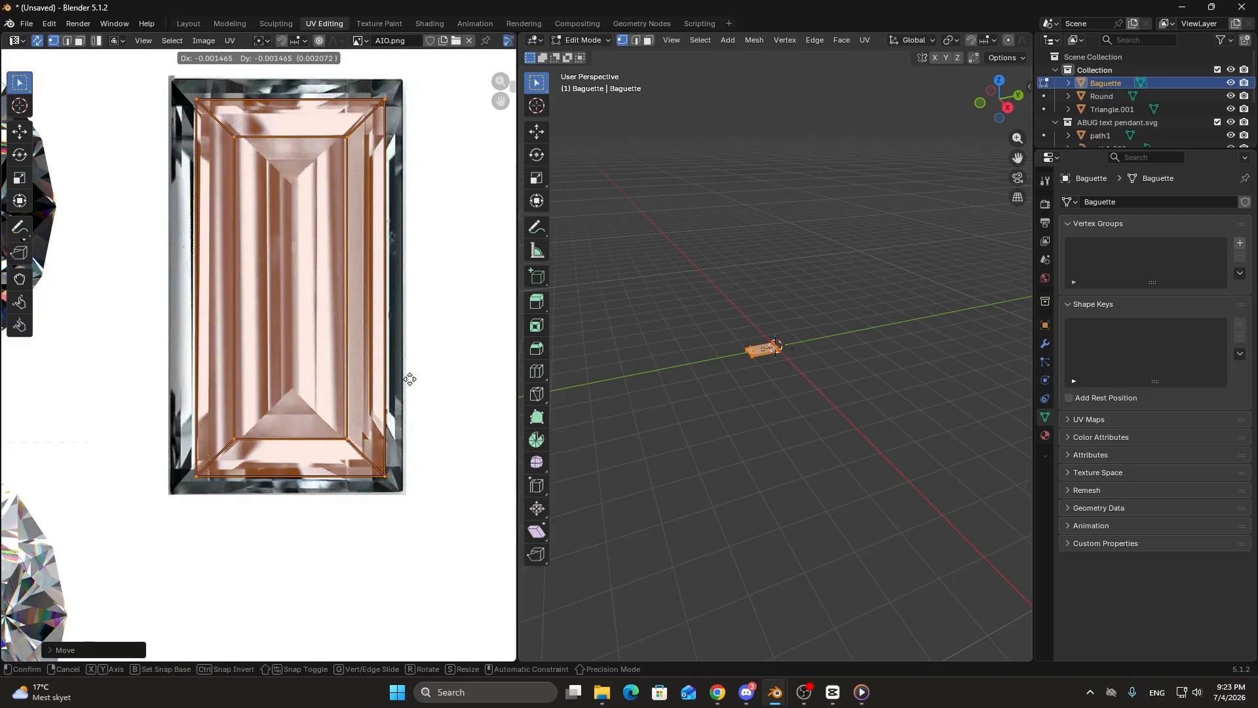
pyautogui.click(413, 369)
pyautogui.press('s')
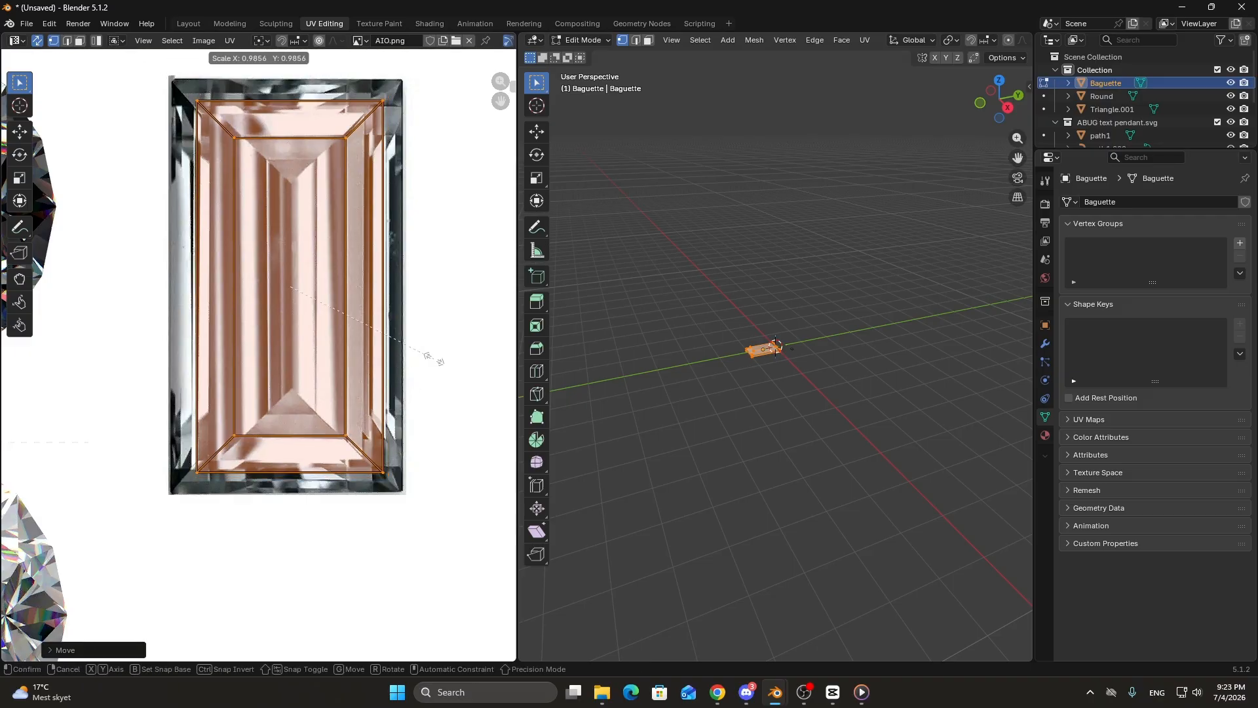
pyautogui.click(429, 356)
pyautogui.press('g')
pyautogui.click(426, 354)
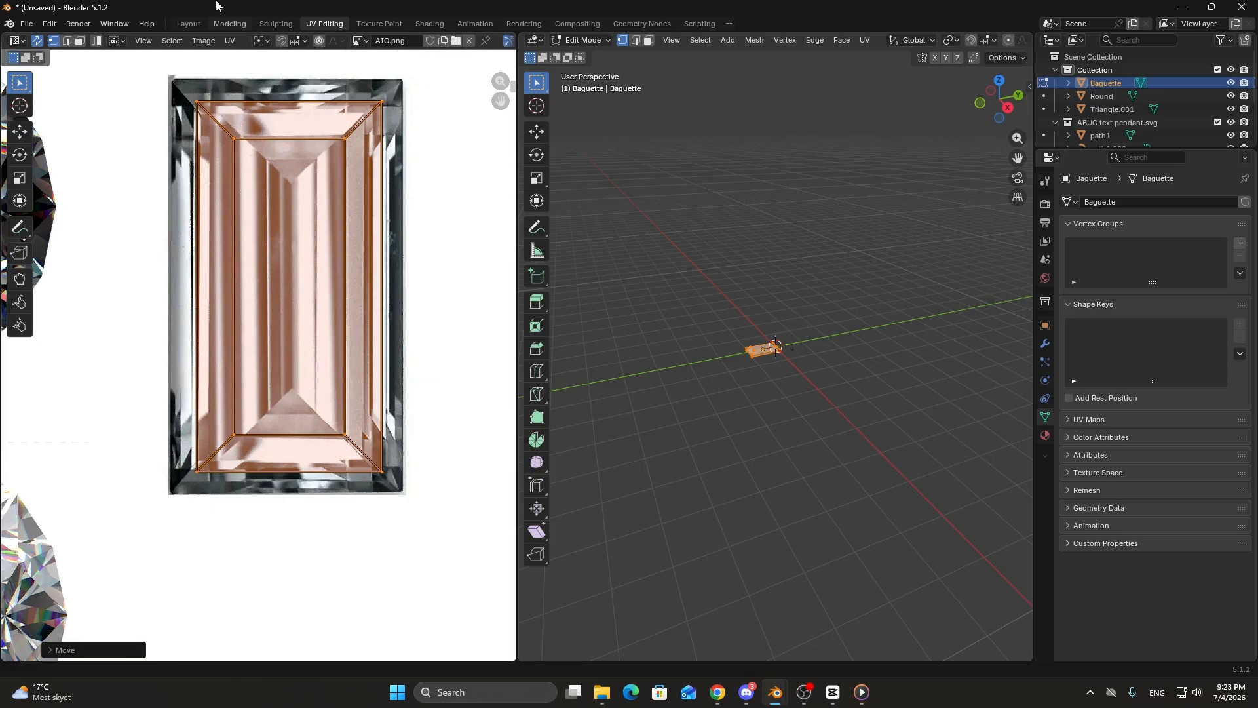
# Return to the Layout workspace and inspect the textured baguette gem in Material Preview shading.
pyautogui.click(188, 24)
pyautogui.moveTo(387, 262)
pyautogui.mouseDown(button='middle')
pyautogui.moveTo(407, 250)
pyautogui.moveTo(352, 209)
pyautogui.moveTo(406, 247)
pyautogui.mouseUp(button='middle')
pyautogui.click(995, 41)
pyautogui.moveTo(636, 286); pyautogui.dragTo(609, 262, button='middle')
# Shrink the baguette's UV island further within the photo and return to the Layout workspace.
pyautogui.click(325, 24)
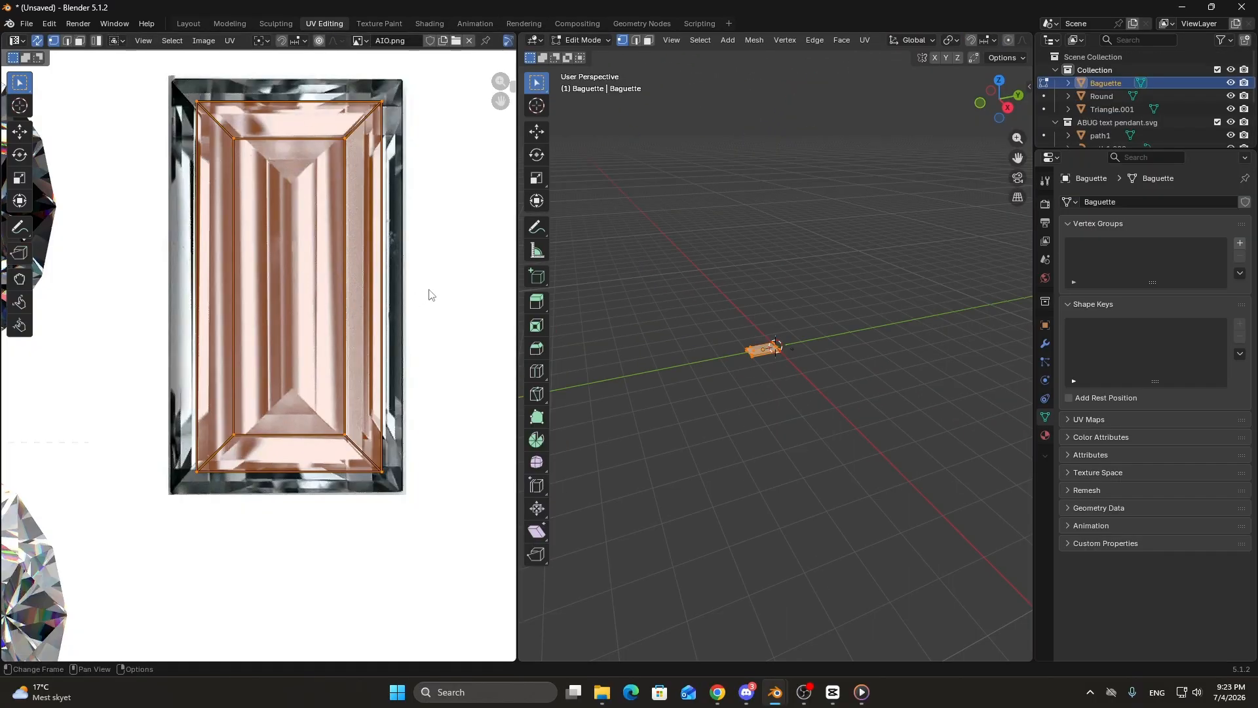
pyautogui.press('s')
pyautogui.click(449, 263)
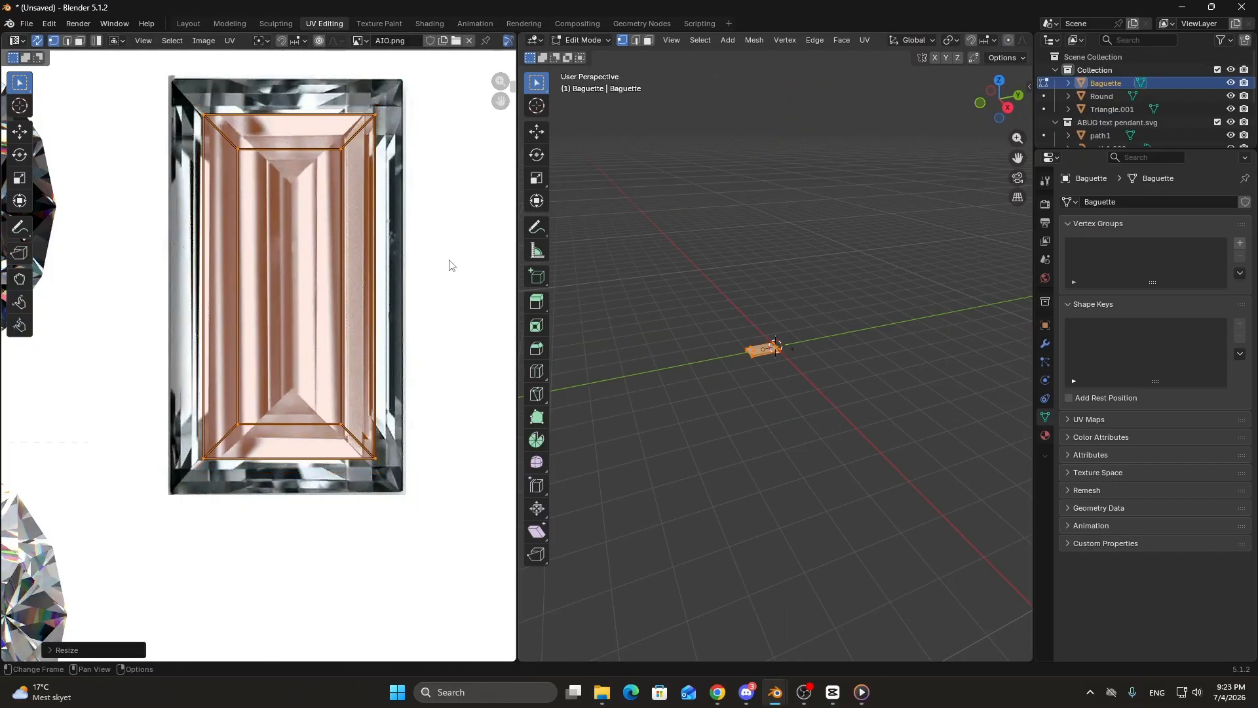
pyautogui.press('g')
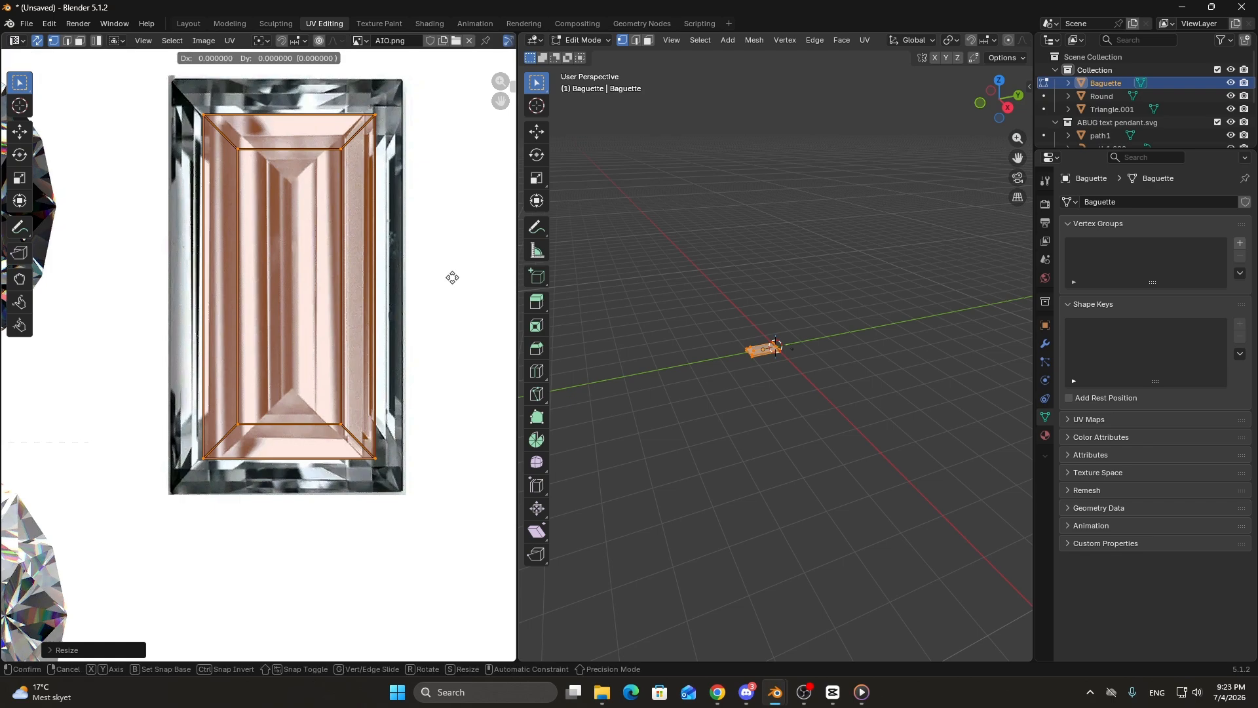
pyautogui.click(454, 282)
pyautogui.click(189, 24)
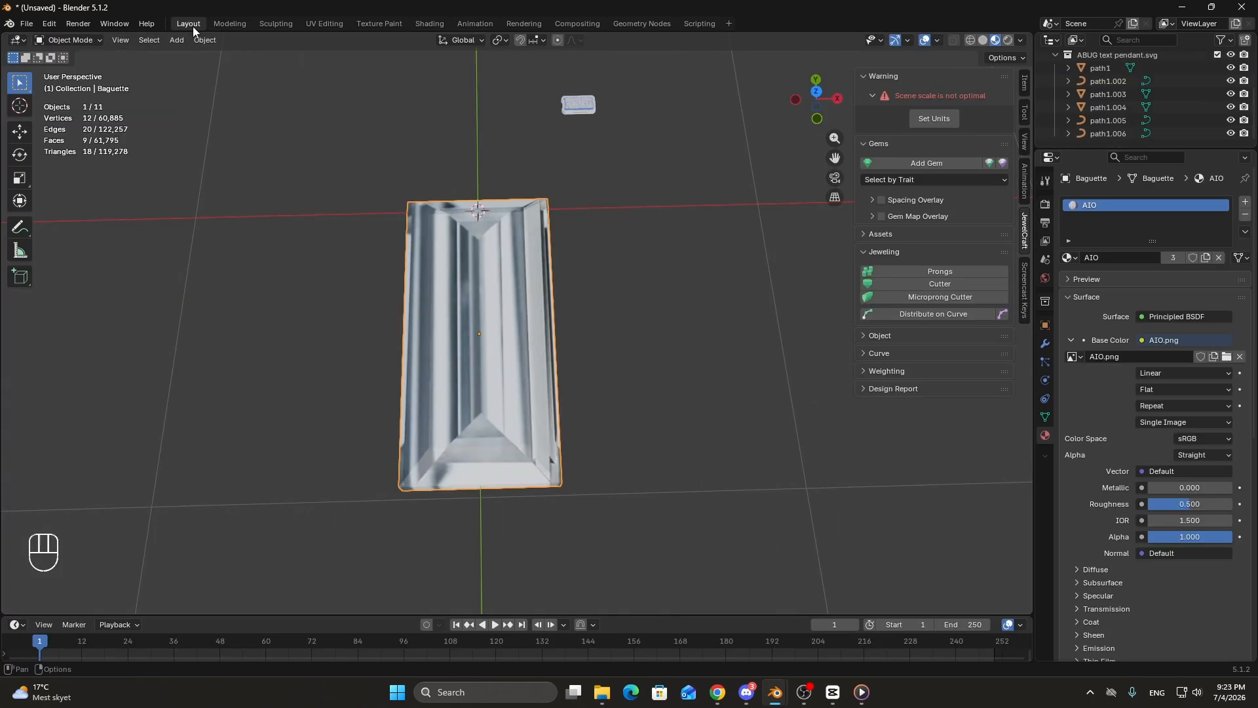
# Rotate the baguette gem -90° in the right side view so it stands upright.
pyautogui.moveTo(478, 241); pyautogui.dragTo(485, 282)
pyautogui.moveTo(484, 277); pyautogui.dragTo(594, 298, button='middle')
pyautogui.scroll(-4, 595, 295)
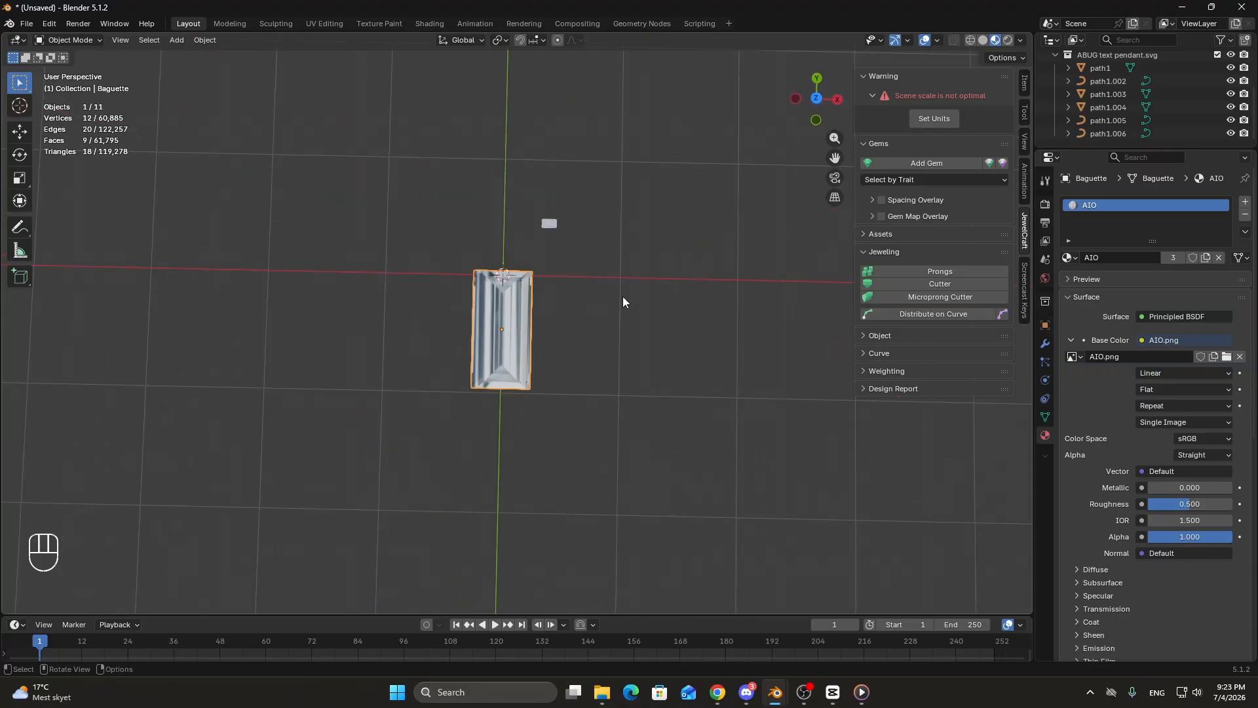
pyautogui.press('KP_3')
pyautogui.keyDown('shift'); pyautogui.moveTo(657, 401); pyautogui.dragTo(600, 383, button='middle'); pyautogui.keyUp('shift')
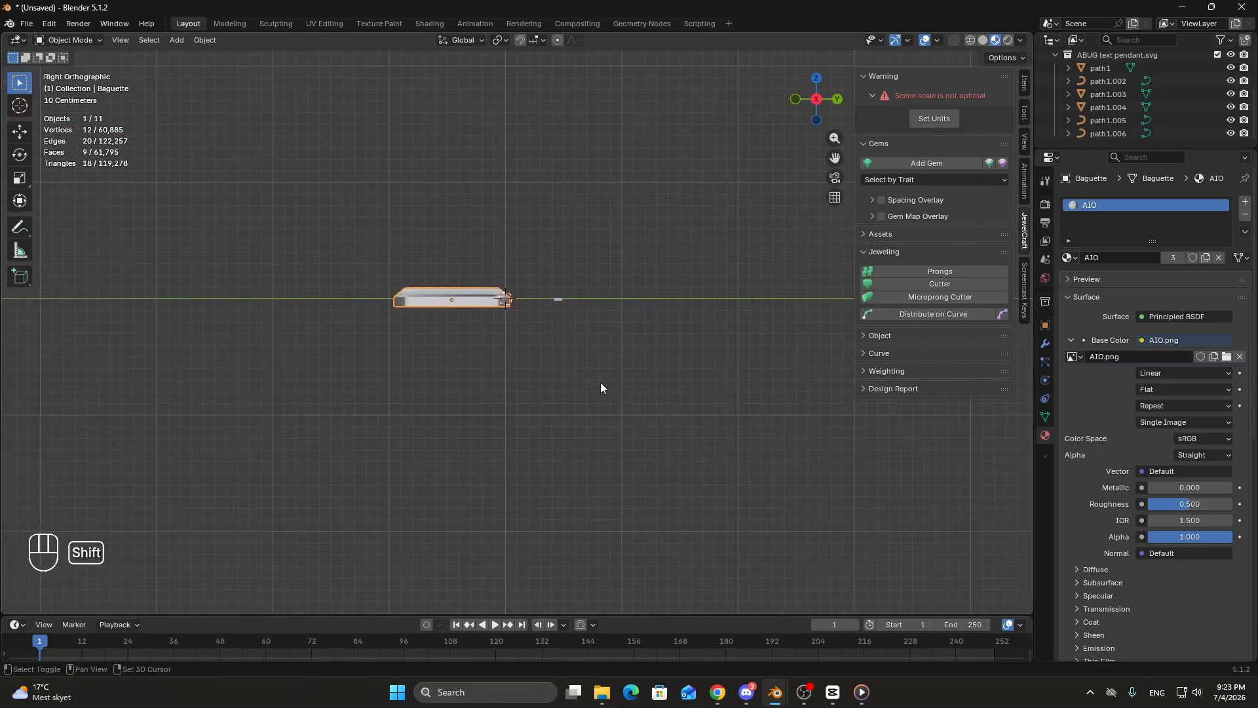
pyautogui.scroll(6, 459, 327)
pyautogui.press('r')
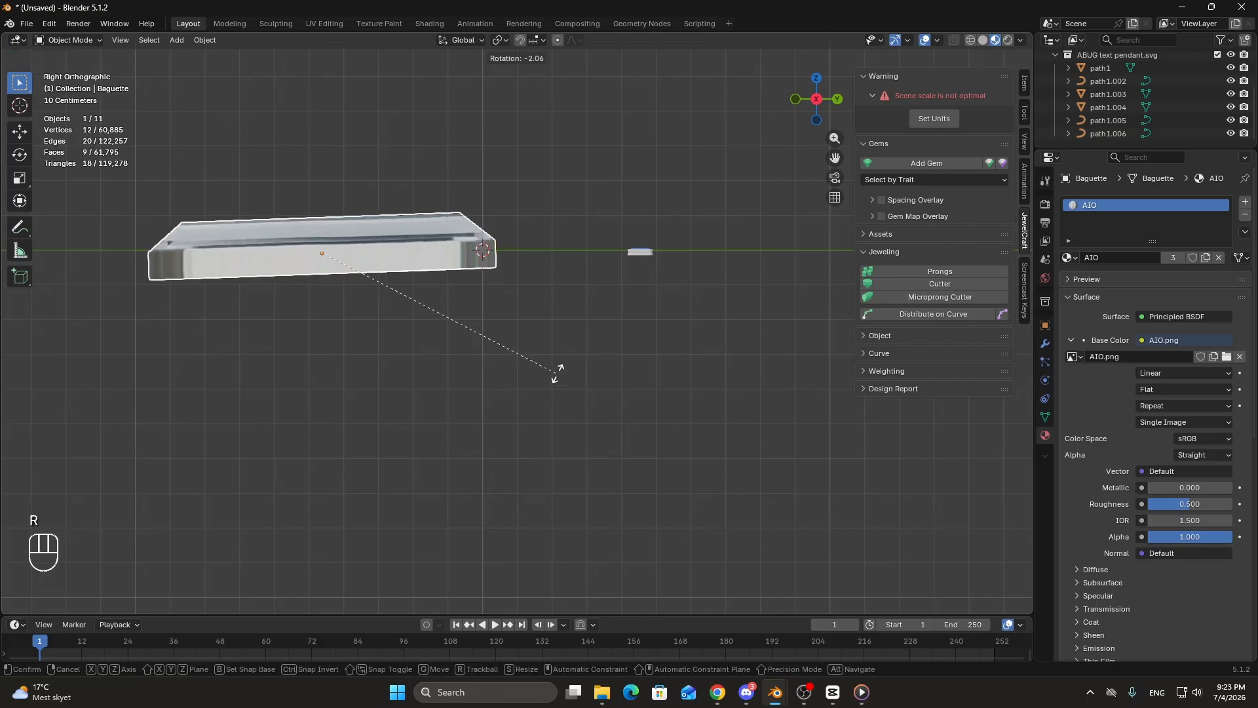
pyautogui.press('KP_Subtract')
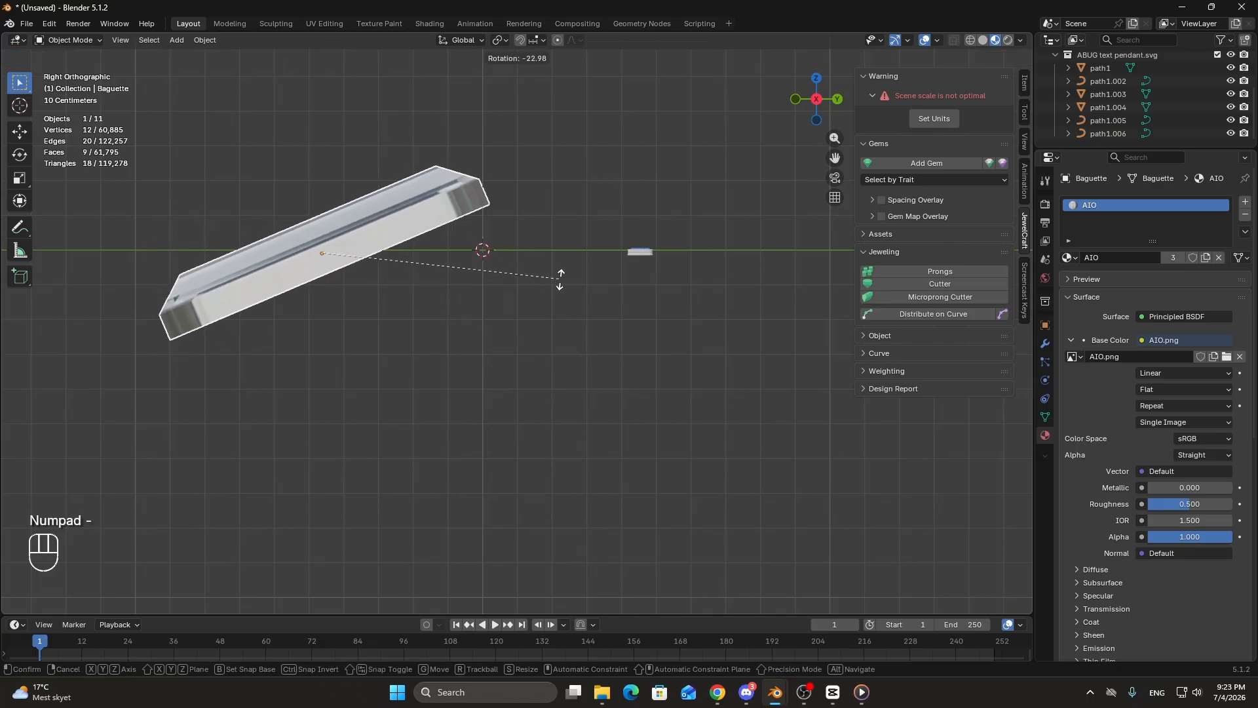
pyautogui.press('KP_9')
pyautogui.press('KP_0')
pyautogui.press('Return')
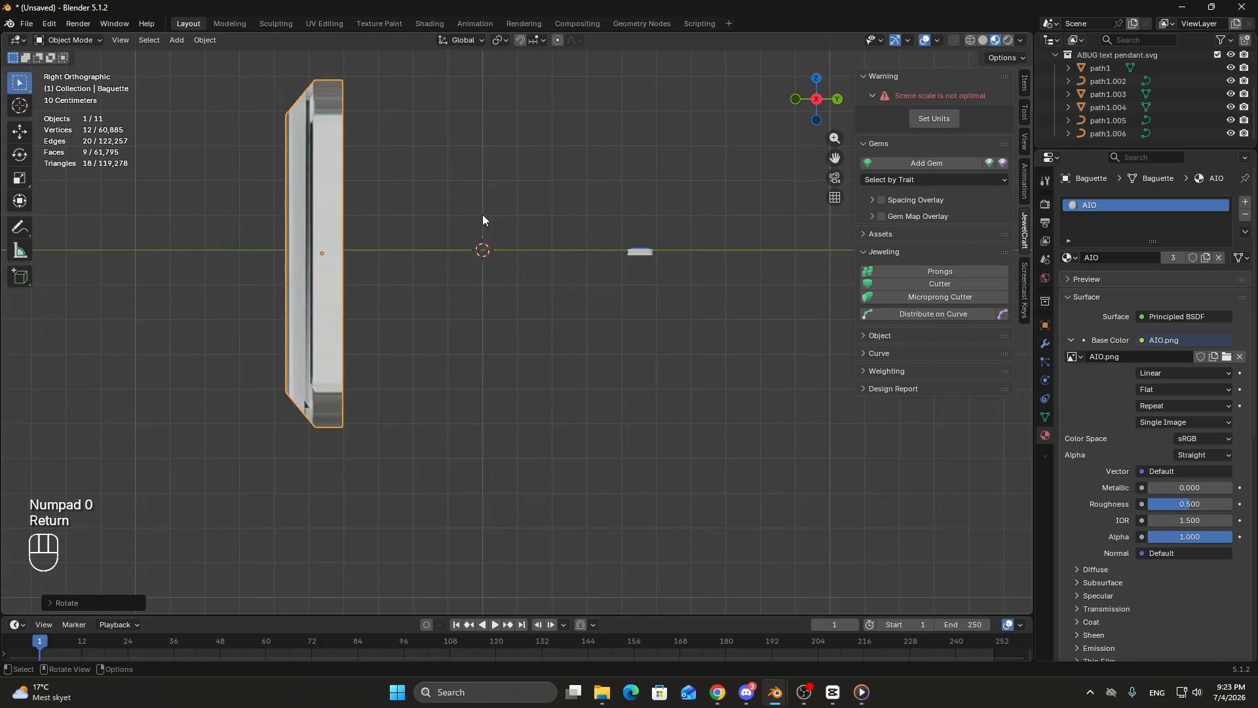
# Move the upright baguette gem over to the pendant and scale it down strongly.
pyautogui.keyDown('shift'); pyautogui.moveTo(478, 278); pyautogui.dragTo(227, 352, button='middle'); pyautogui.keyUp('shift')
pyautogui.press('g')
pyautogui.click(515, 356)
pyautogui.scroll(4, 515, 356)
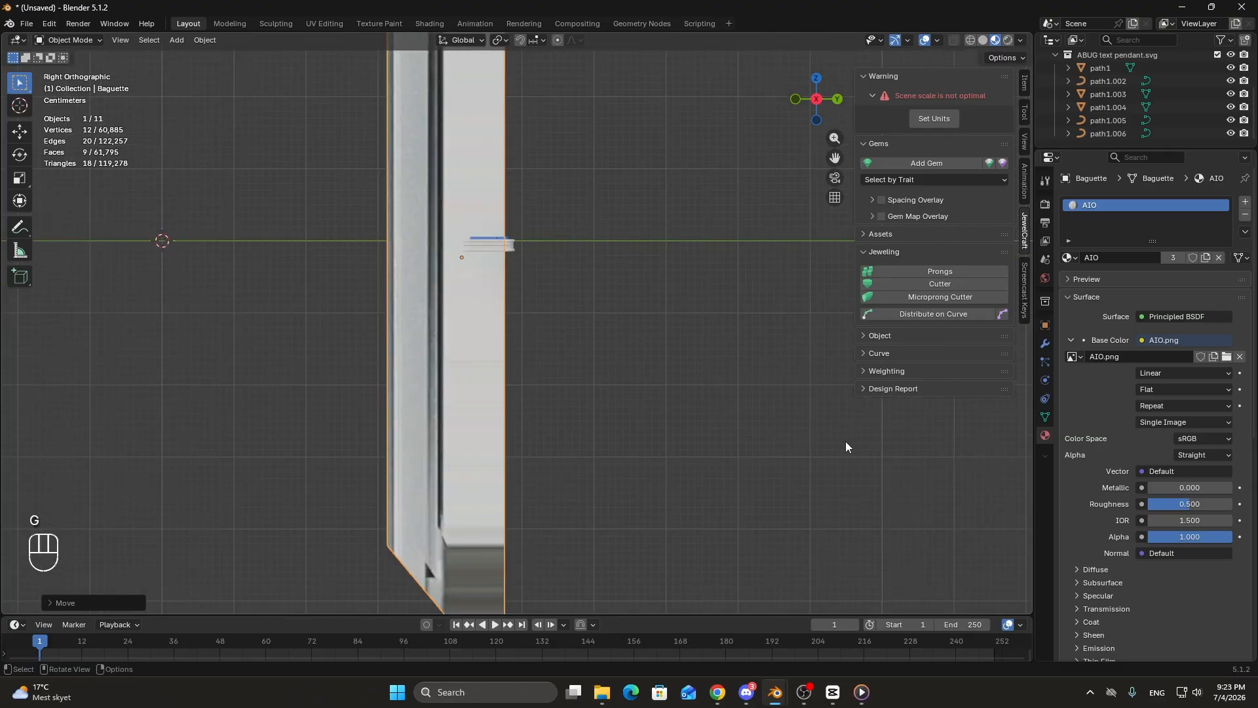
pyautogui.press('s')
pyautogui.click(475, 249)
# Scale the baguette gem to the side wall's height and place it against the wall between the two rounded borders.
pyautogui.scroll(4, 459, 234)
pyautogui.keyDown('shift'); pyautogui.moveTo(430, 206); pyautogui.dragTo(512, 324, button='middle'); pyautogui.keyUp('shift')
pyautogui.scroll(10, 529, 345)
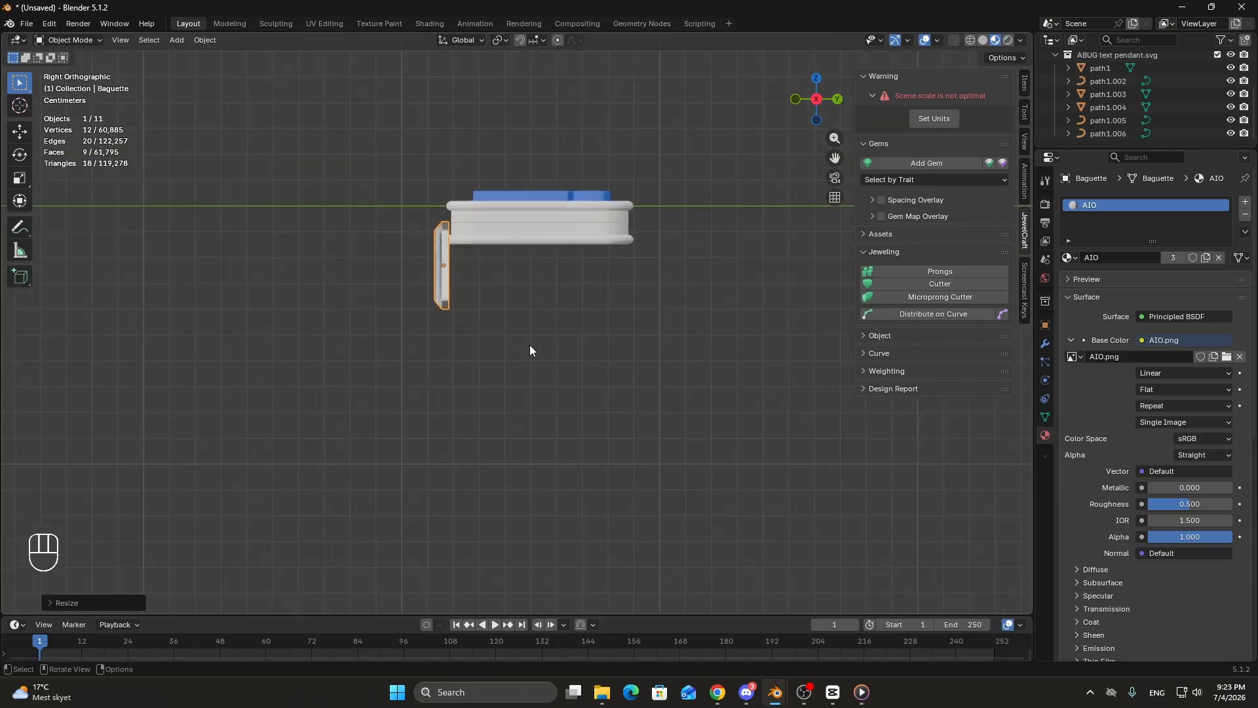
pyautogui.keyDown('shift'); pyautogui.moveTo(410, 211); pyautogui.dragTo(667, 563, button='middle'); pyautogui.keyUp('shift')
pyautogui.press('s')
pyautogui.press('g')
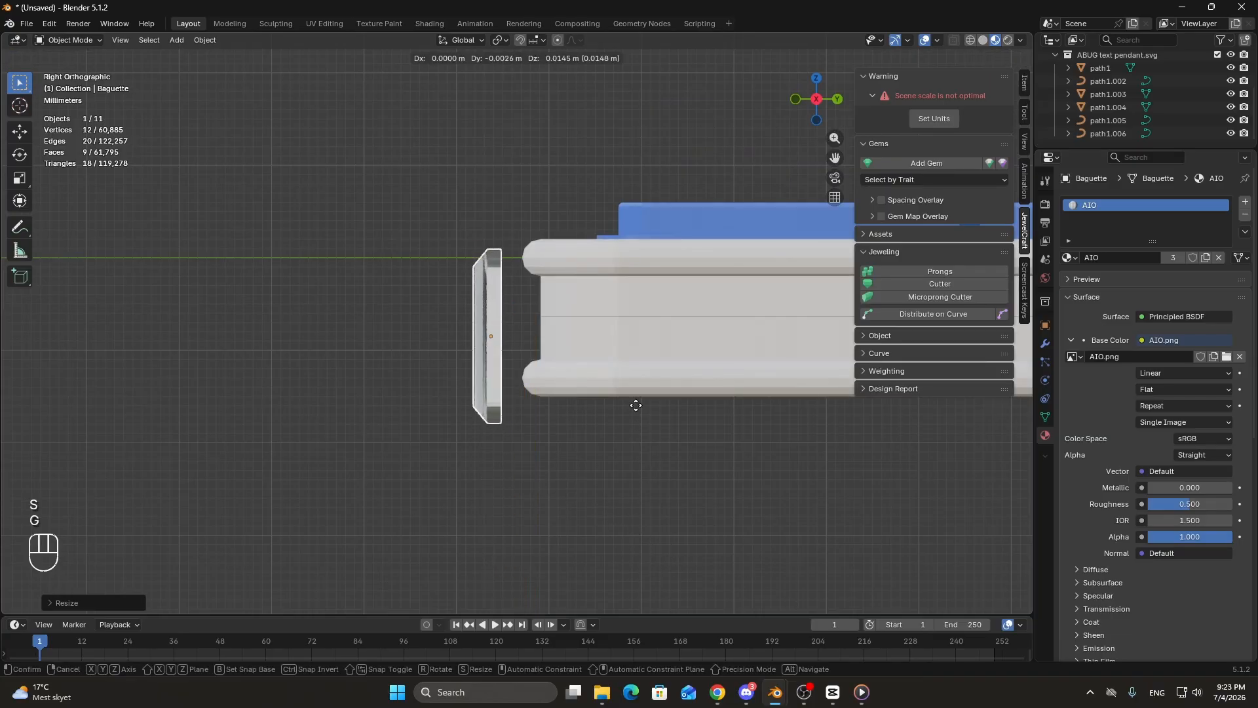
pyautogui.scroll(5, 707, 527)
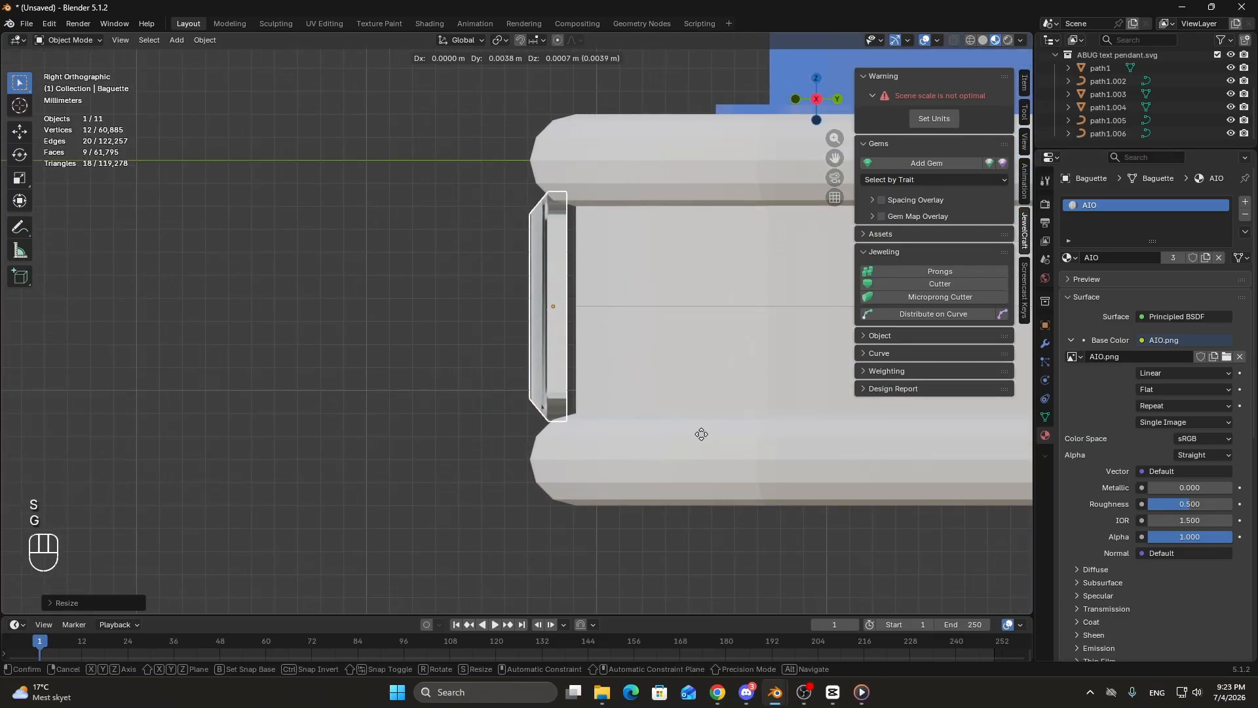
pyautogui.click(683, 391)
# Fine-tune the baguette gem's scale and position so it fits closely in the gap between the rounded borders.
pyautogui.scroll(2, 637, 415)
pyautogui.press('s')
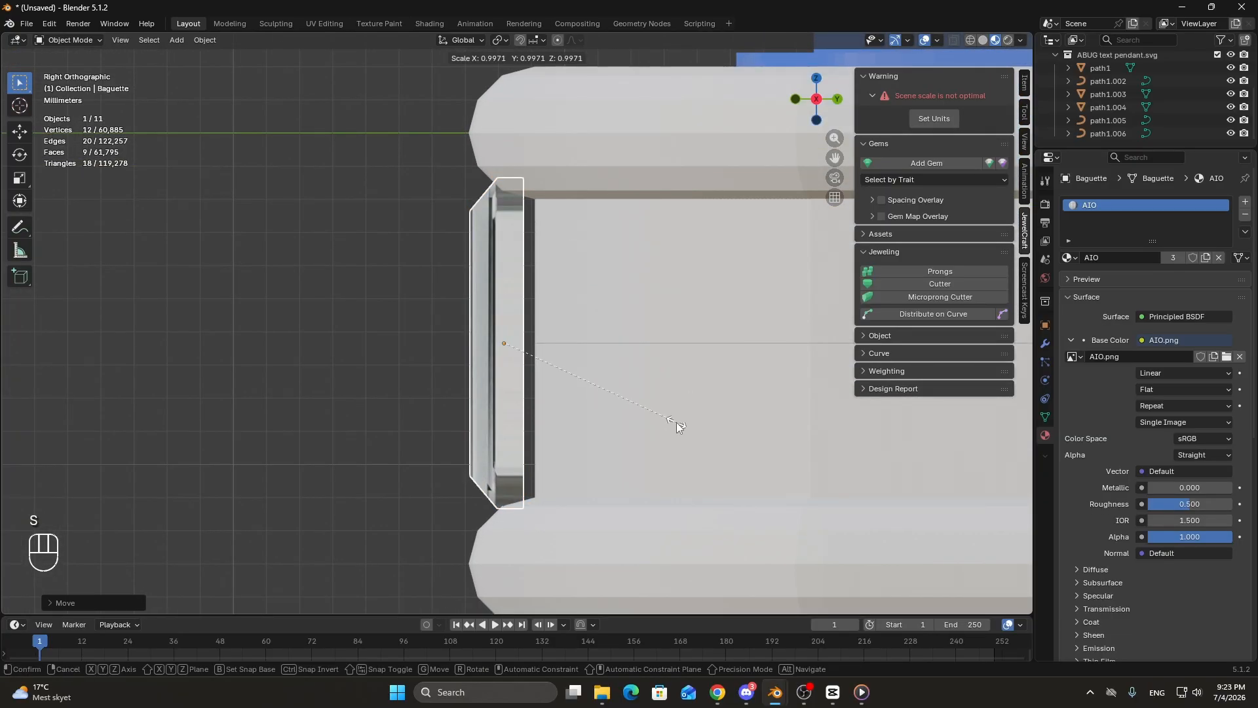
pyautogui.press('g')
pyautogui.press('s')
pyautogui.press('Escape')
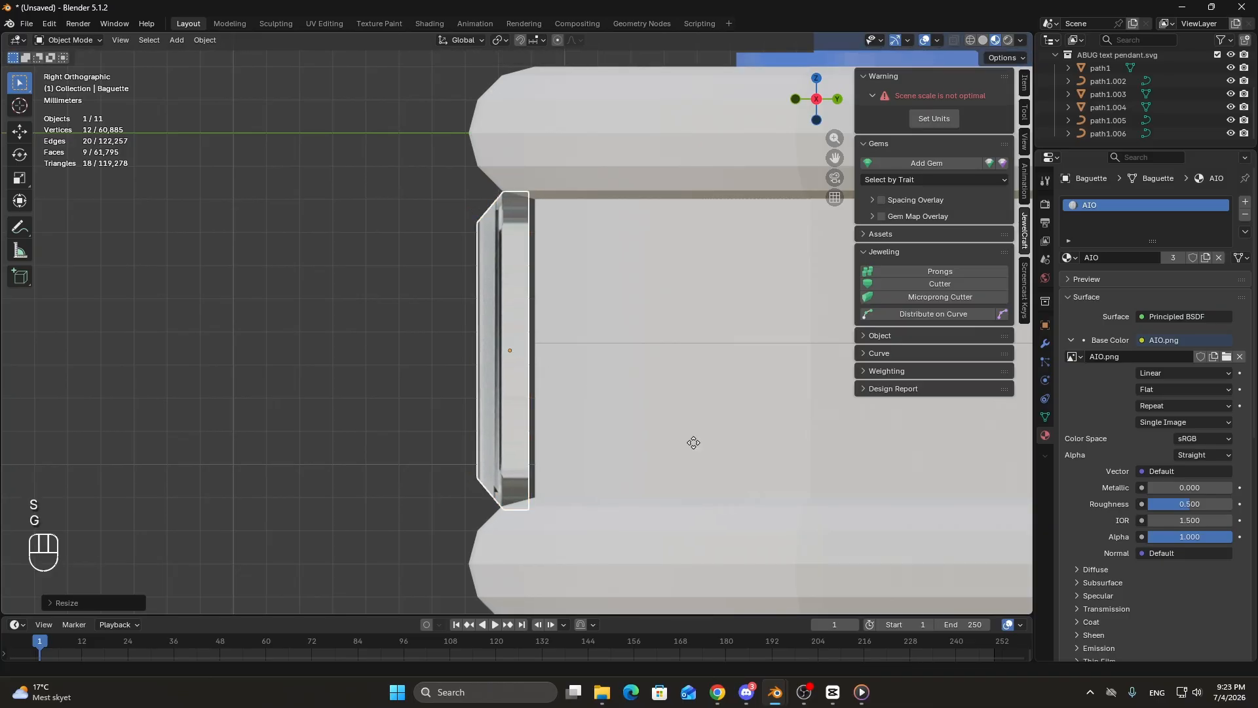
pyautogui.scroll(4, 528, 437)
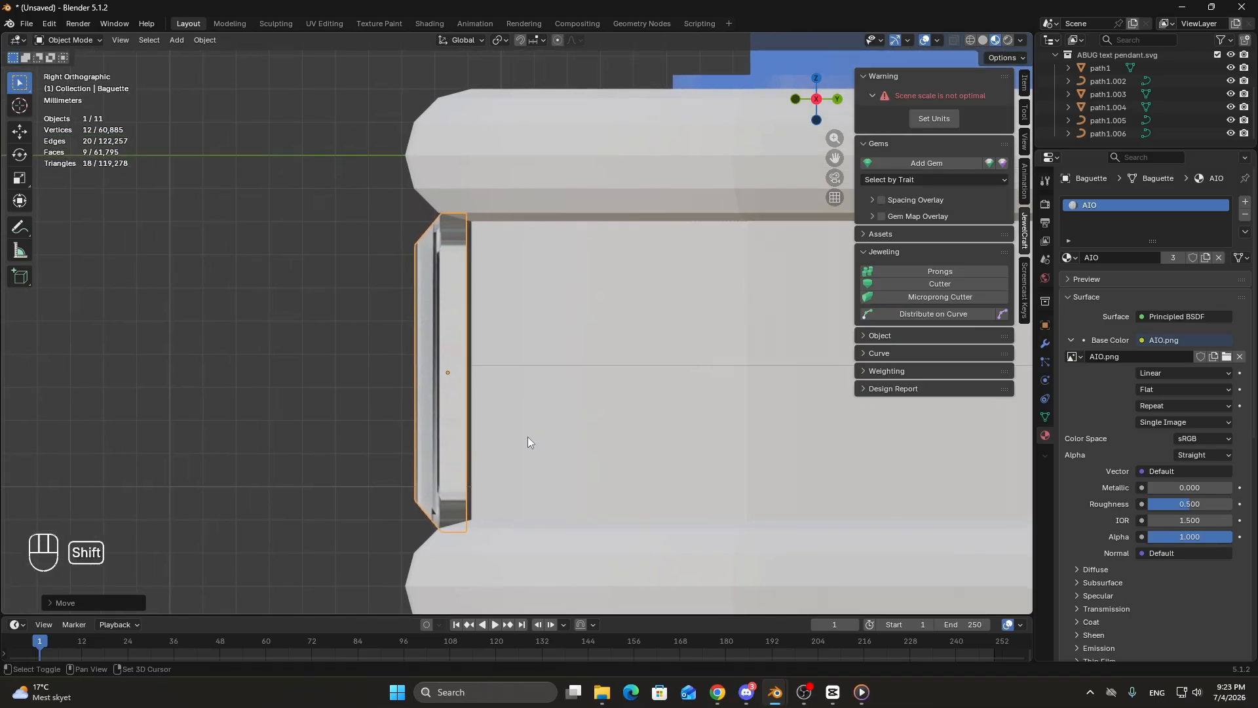
pyautogui.keyDown('shift'); pyautogui.moveTo(524, 434); pyautogui.dragTo(516, 398, button='middle'); pyautogui.keyUp('shift')
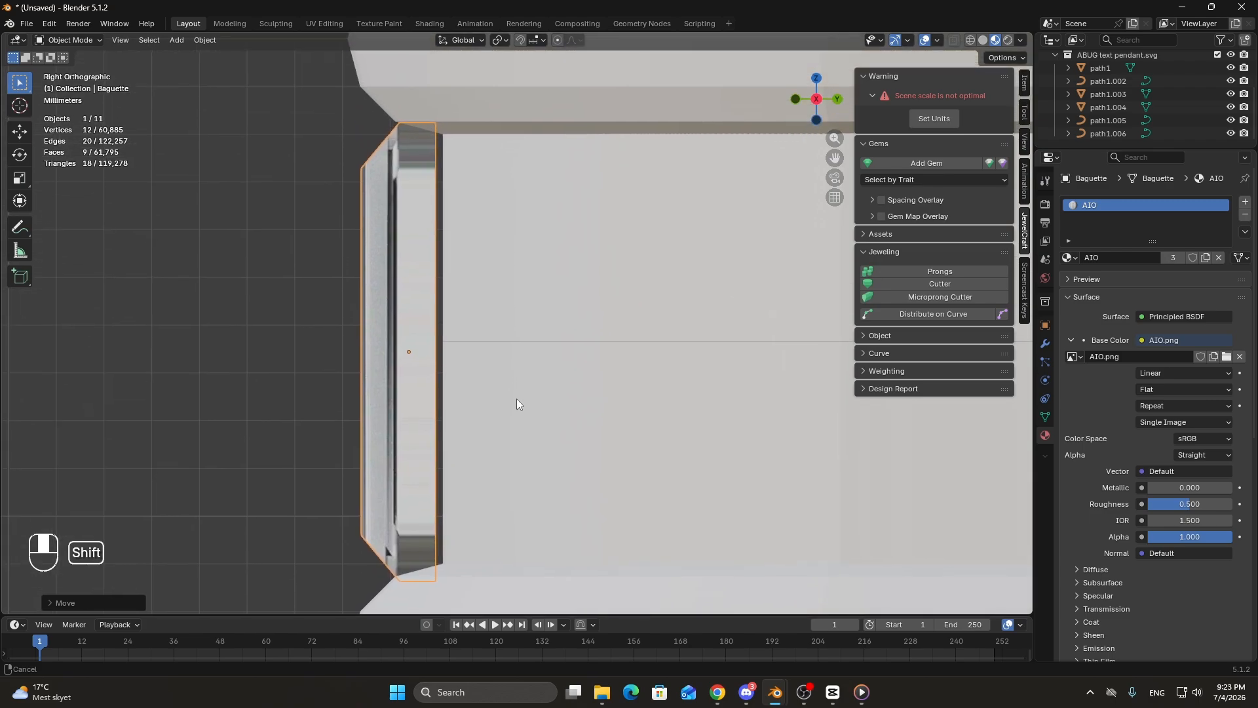
pyautogui.press('g')
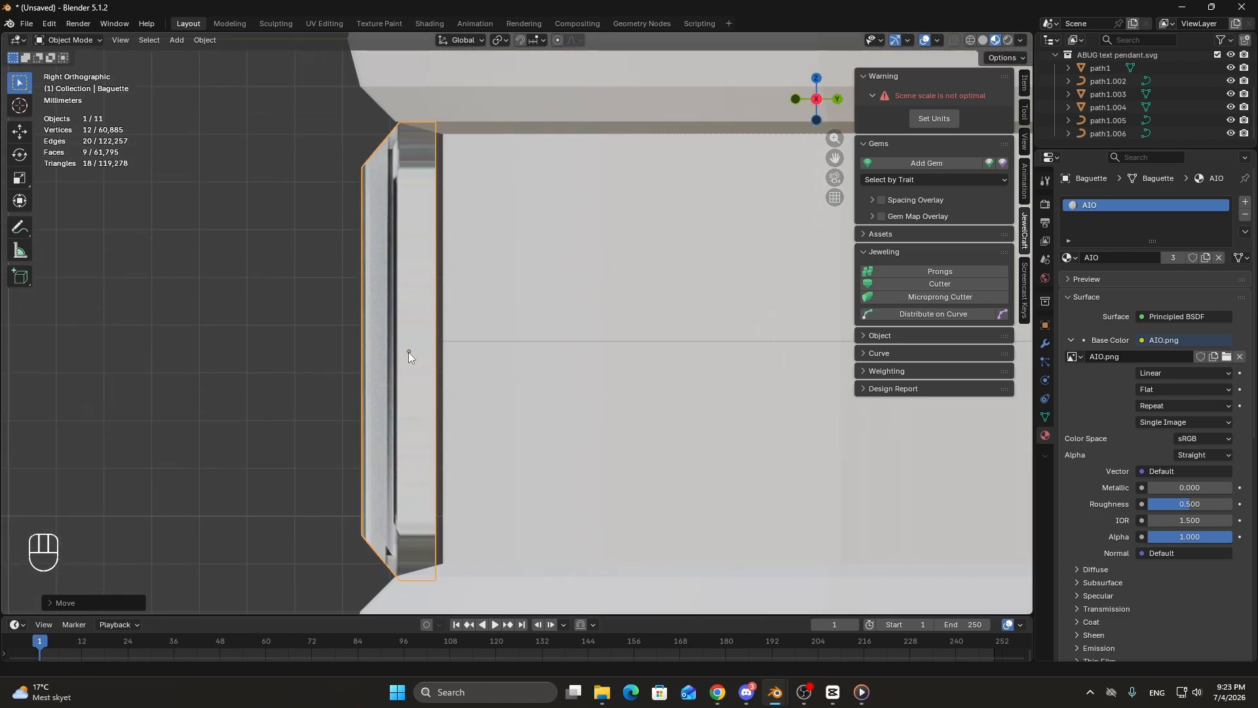
# Lower the pendant's side wall curve by about 0.00015 m along Z toward the baguette gem's mid-height.
pyautogui.click(461, 341)
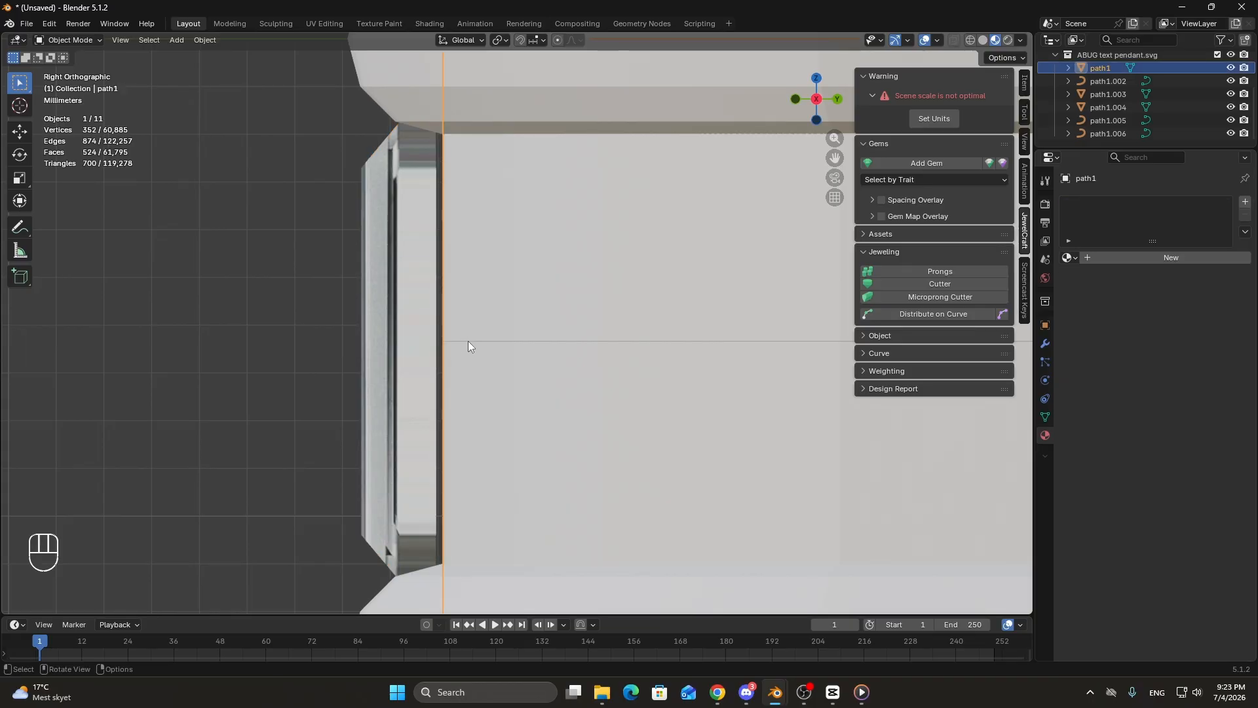
pyautogui.click(469, 342)
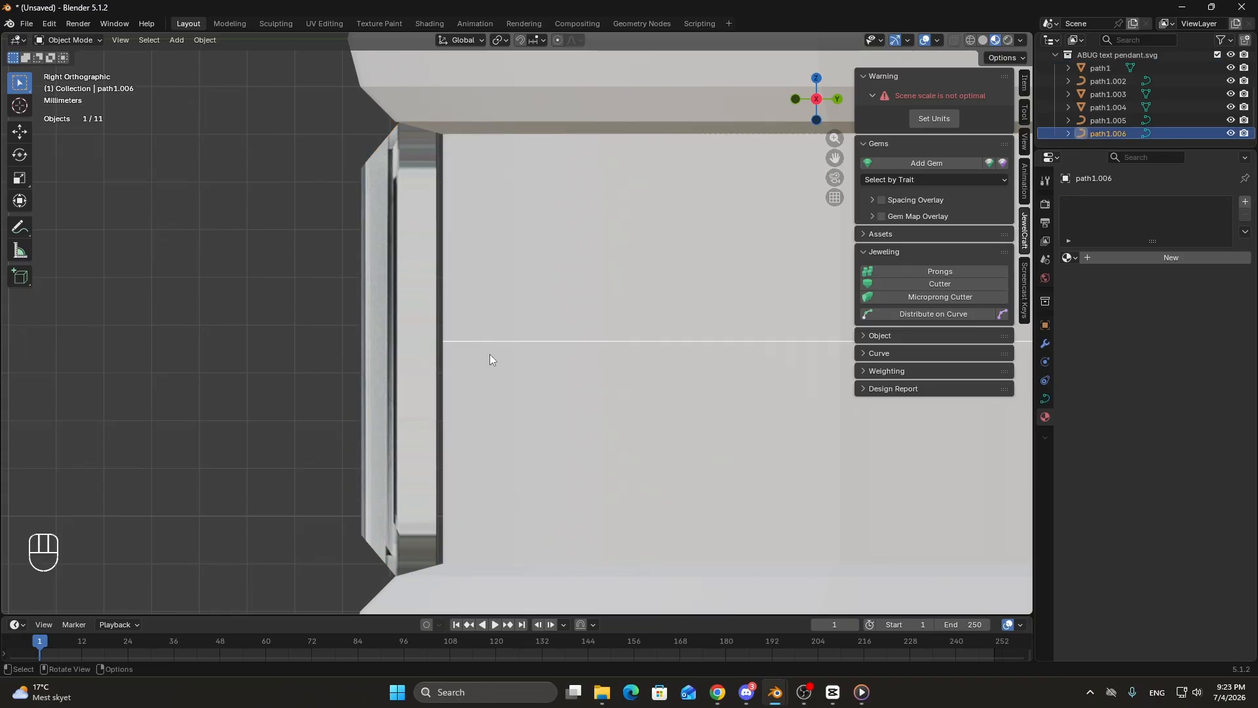
pyautogui.press('g')
pyautogui.press('z')
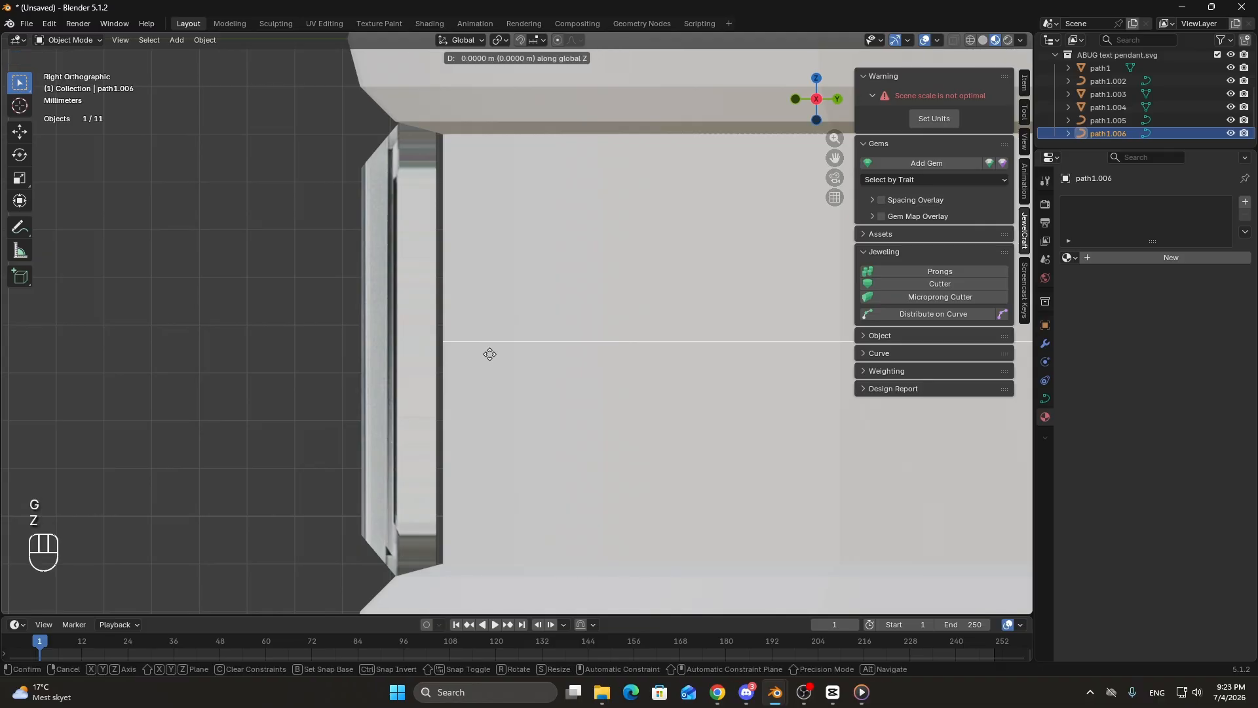
pyautogui.press('shift')
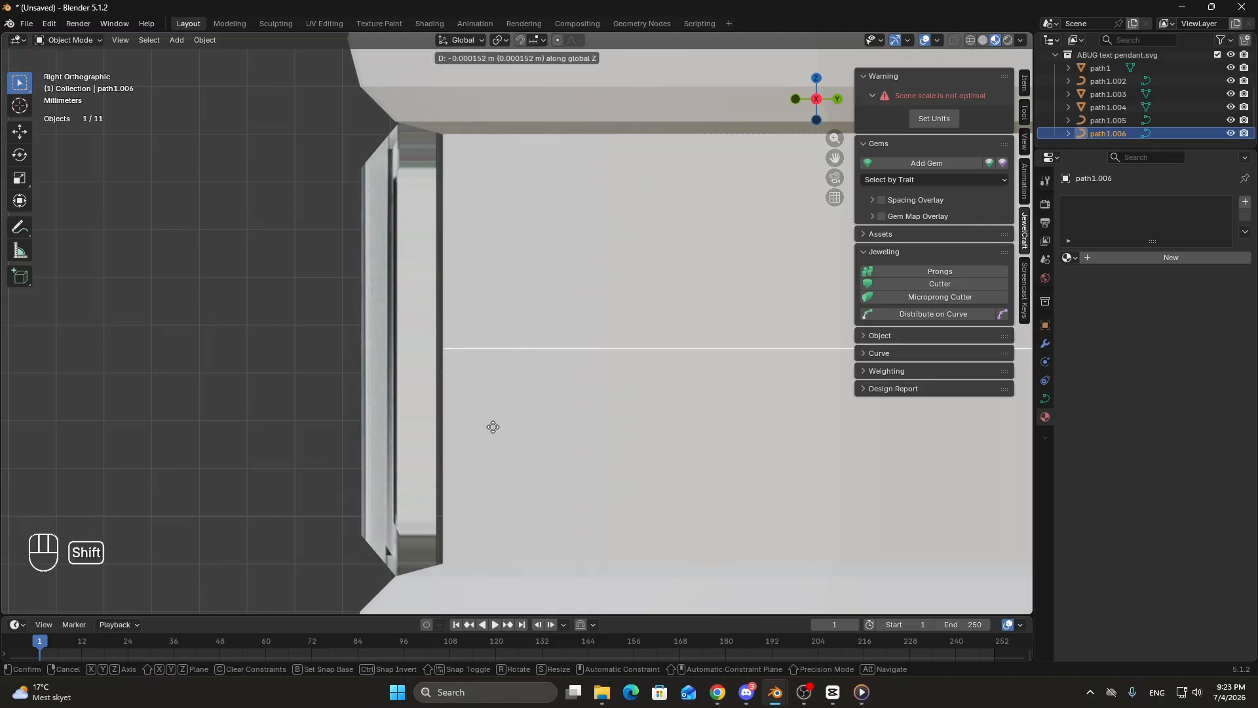
pyautogui.click(492, 427)
pyautogui.click(404, 390)
# Fine-tune the wall curve's height along Z so it lines up with the baguette gem's centre.
pyautogui.click(469, 347)
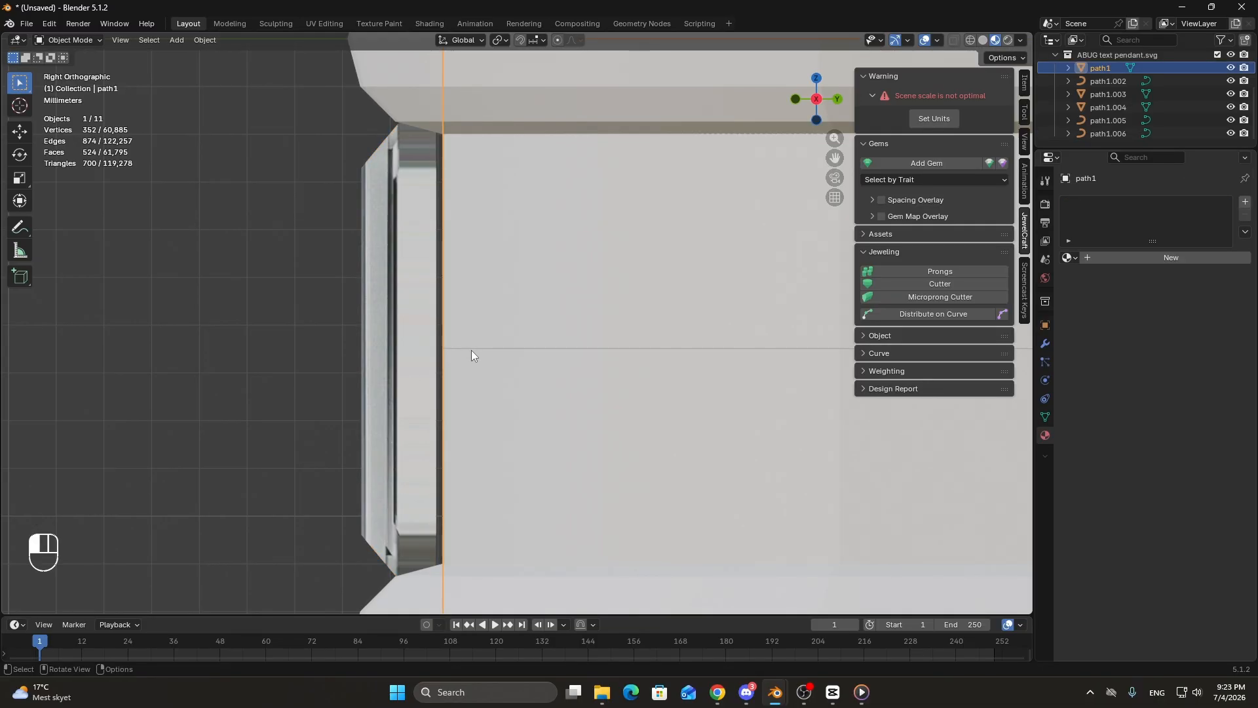
pyautogui.press('g')
pyautogui.press('z')
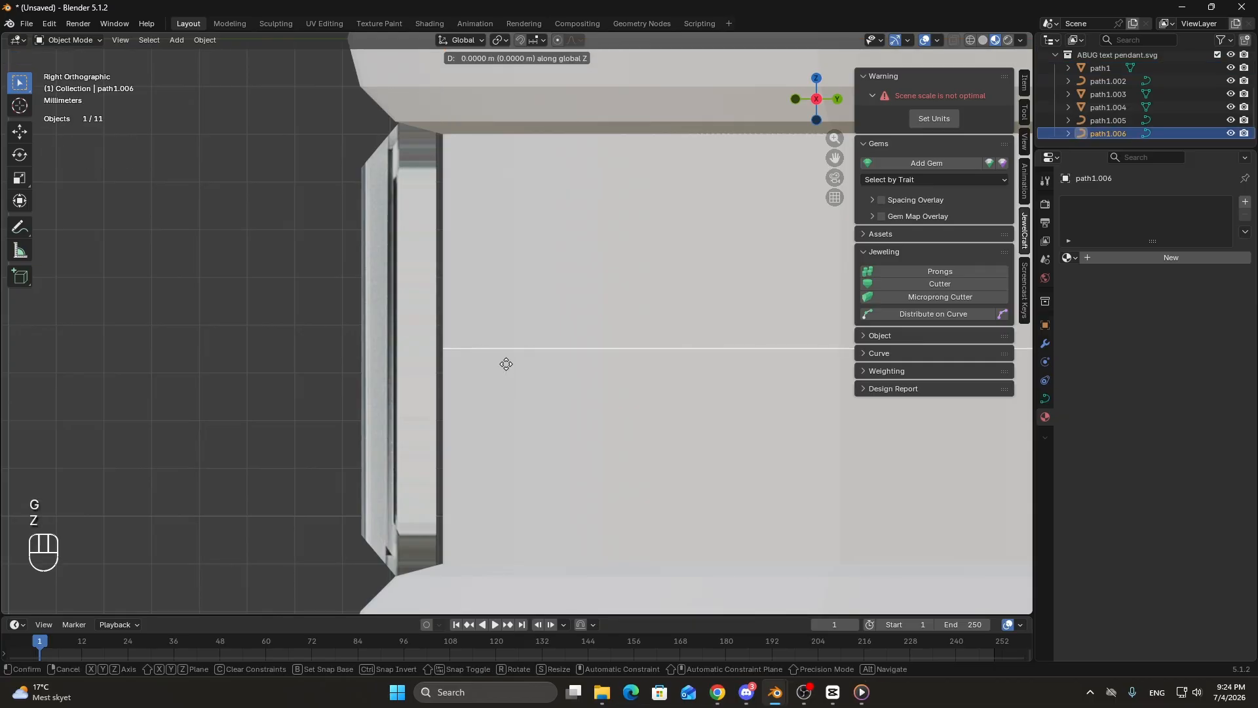
pyautogui.press('shift')
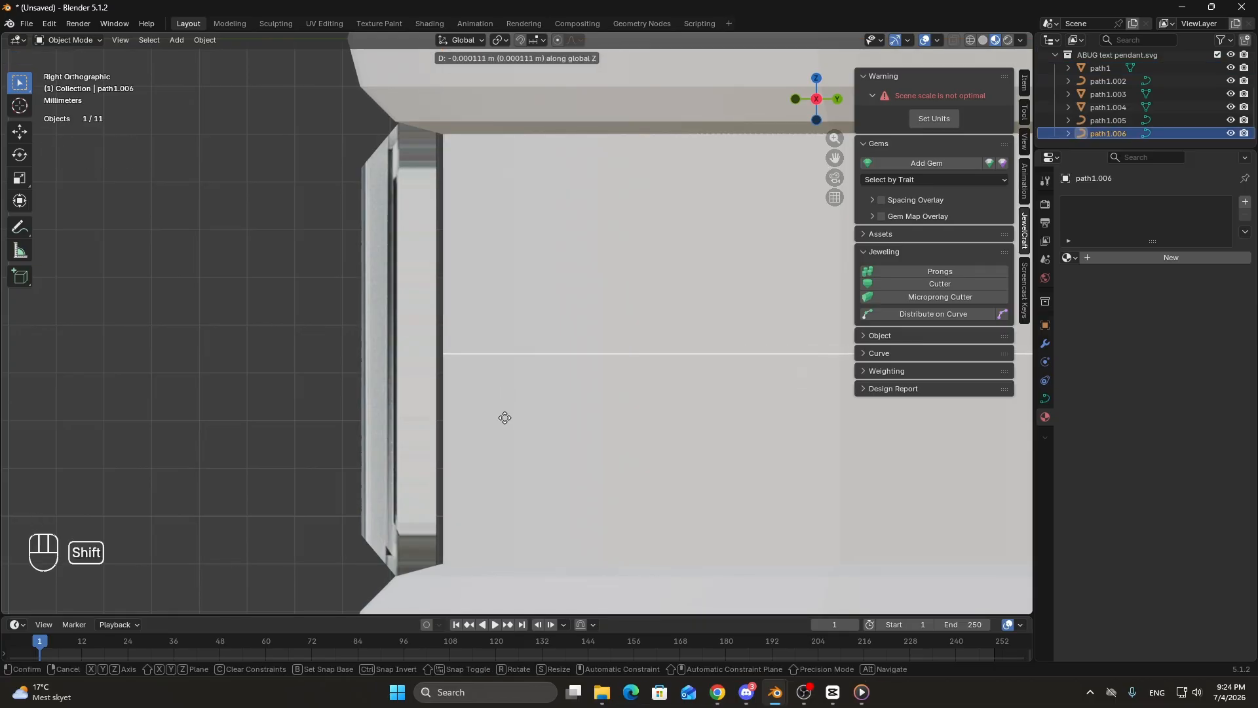
pyautogui.click(505, 422)
pyautogui.click(414, 392)
pyautogui.click(495, 356)
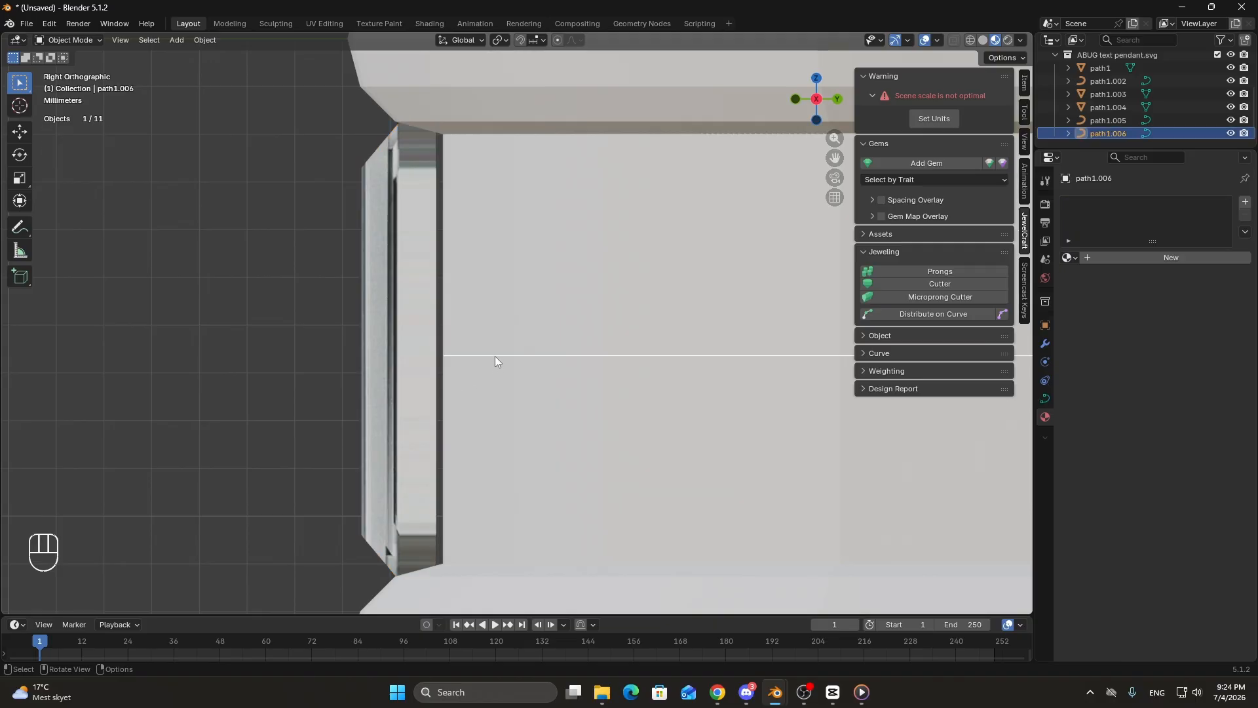
pyautogui.press('g')
pyautogui.press('z')
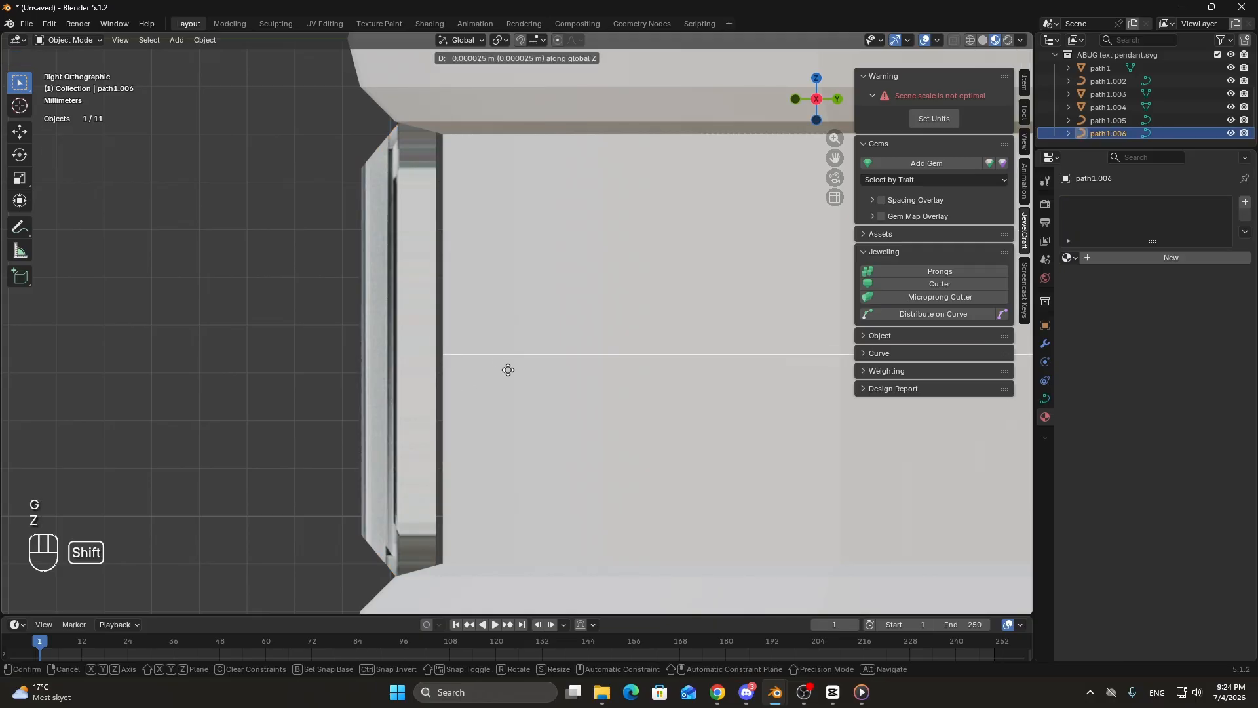
pyautogui.keyDown('shift'); pyautogui.click(510, 365); pyautogui.keyUp('shift')
pyautogui.click(400, 361)
# Move the baguette gem along X in the front view so it sits on the pendant's long front wall.
pyautogui.scroll(-2, 308, 380)
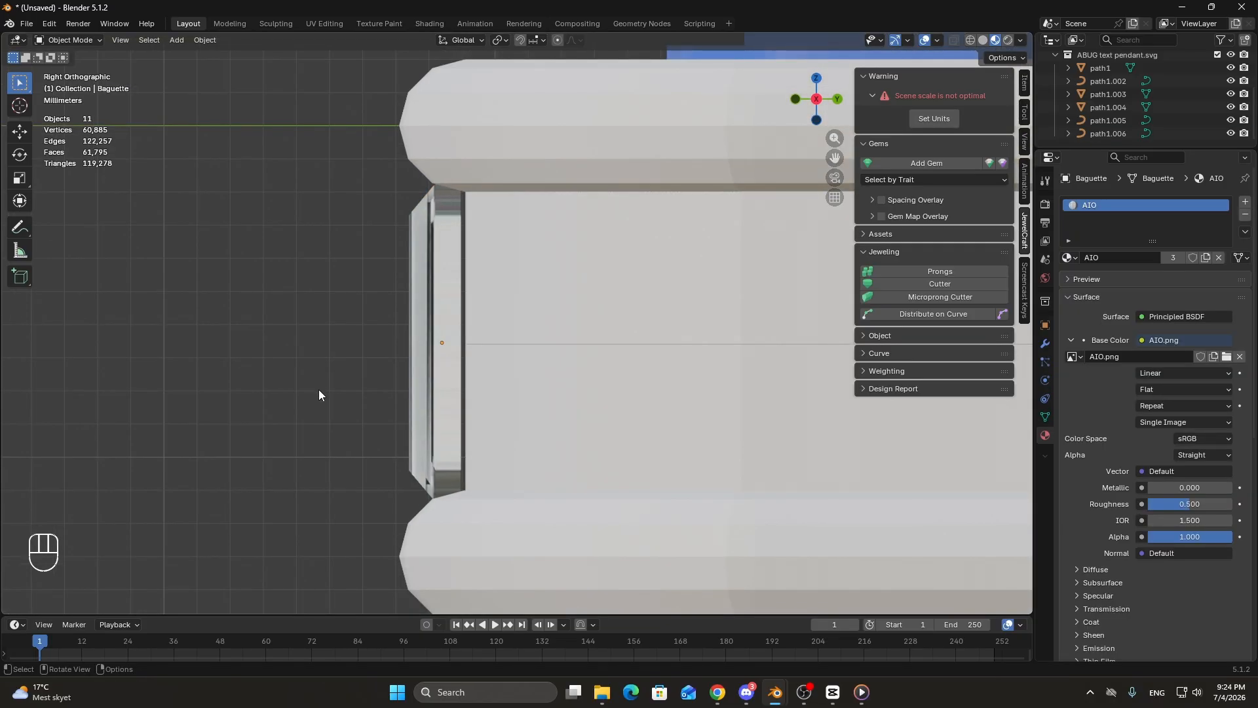
pyautogui.scroll(-5, 313, 389)
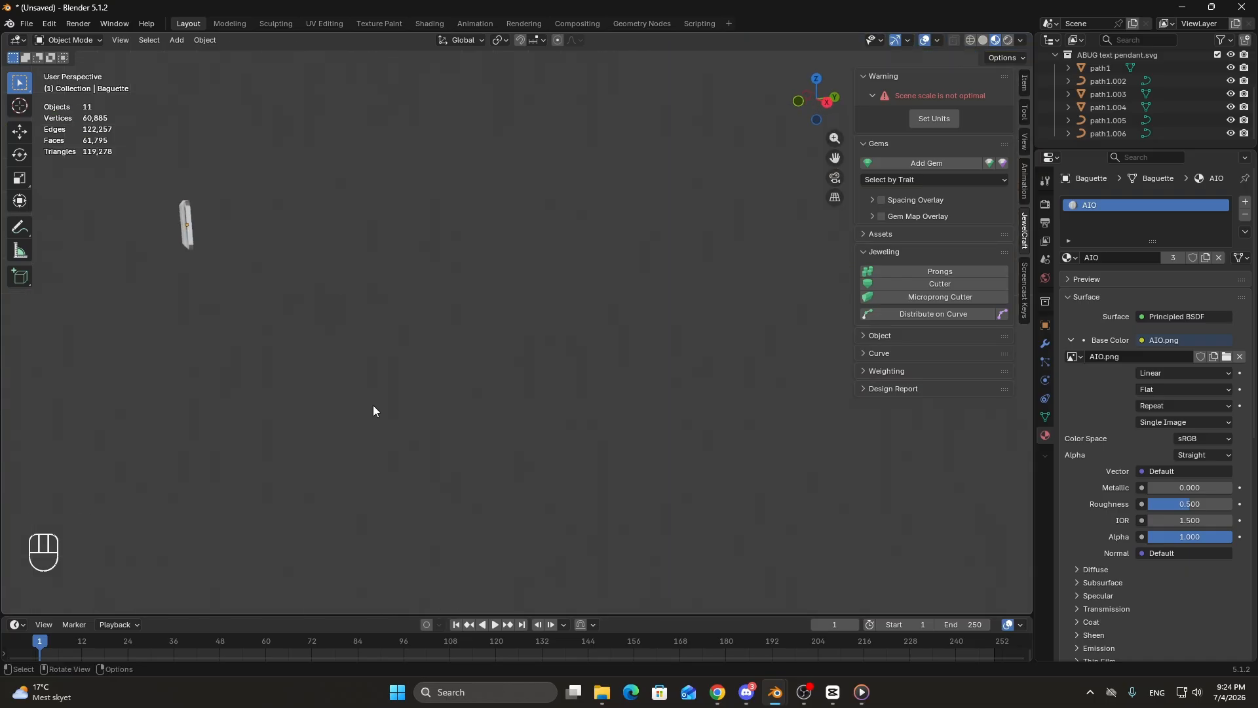
pyautogui.press('KP_1')
pyautogui.scroll(-3, 399, 387)
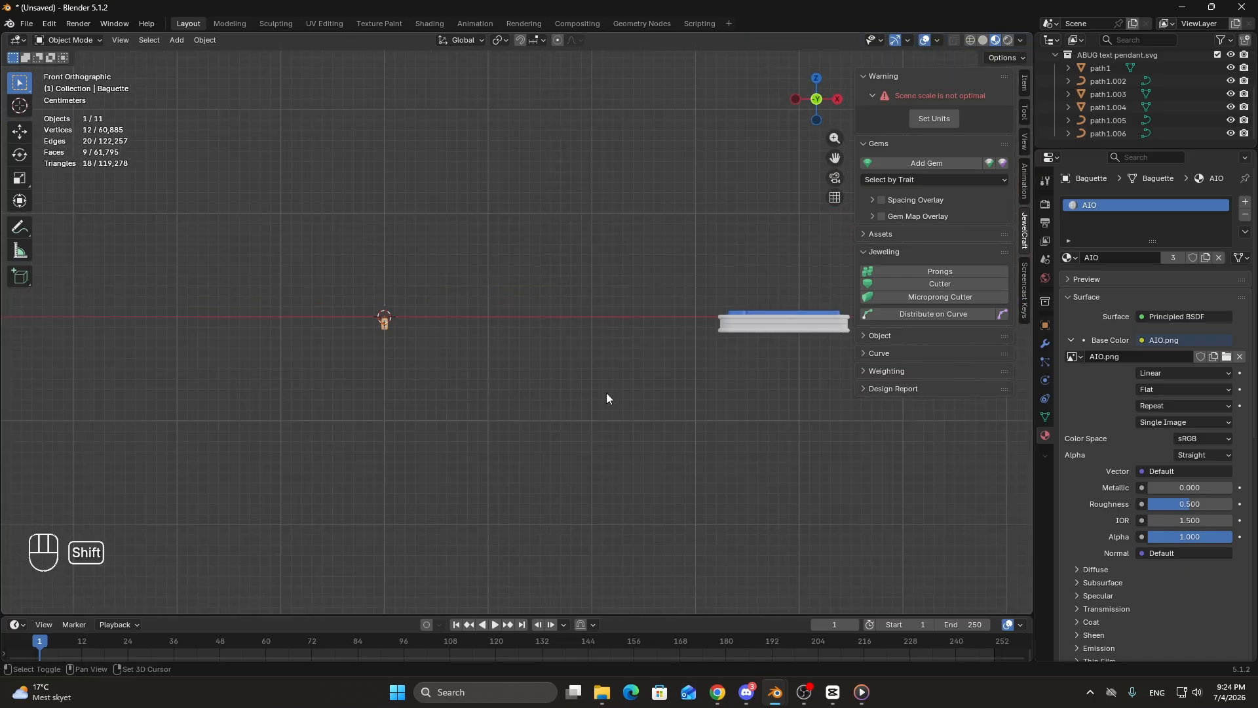
pyautogui.keyDown('shift'); pyautogui.moveTo(606, 396); pyautogui.dragTo(269, 407, button='middle'); pyautogui.keyUp('shift')
pyautogui.press('g')
pyautogui.rightClick(662, 400)
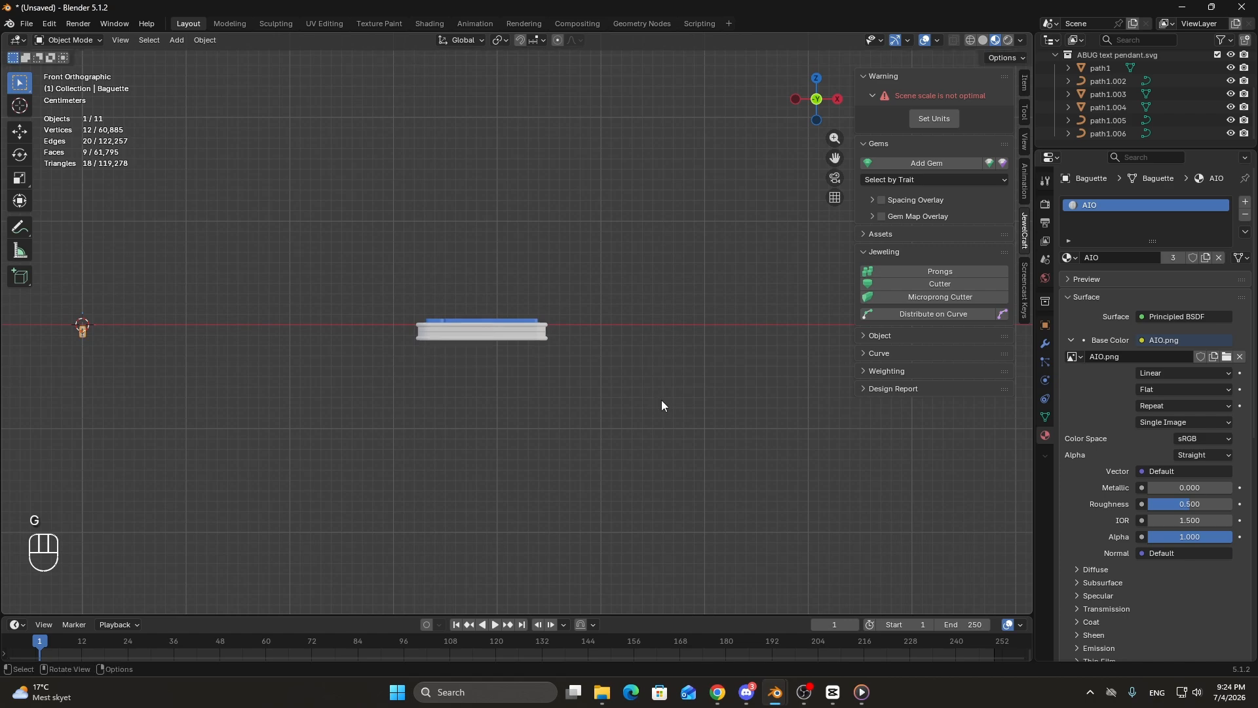
pyautogui.press('g')
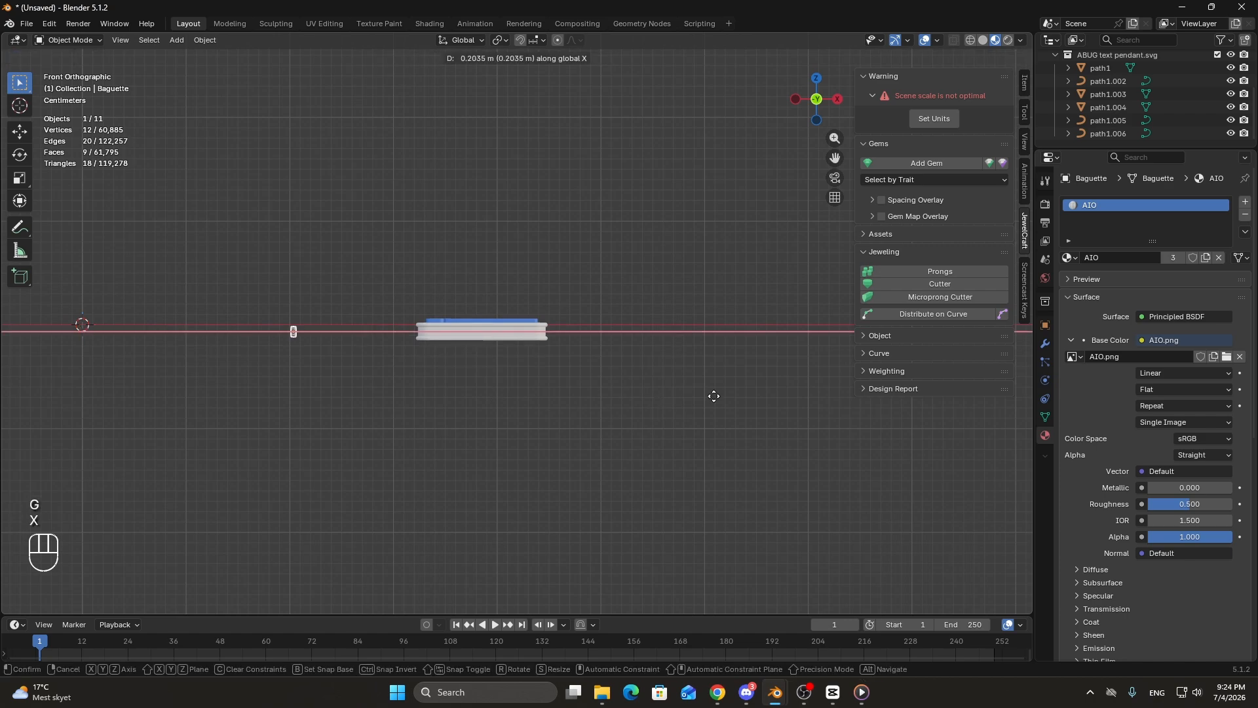
pyautogui.click(870, 401)
pyautogui.scroll(12, 523, 351)
pyautogui.keyDown('shift'); pyautogui.moveTo(348, 435); pyautogui.dragTo(502, 385, button='middle'); pyautogui.keyUp('shift')
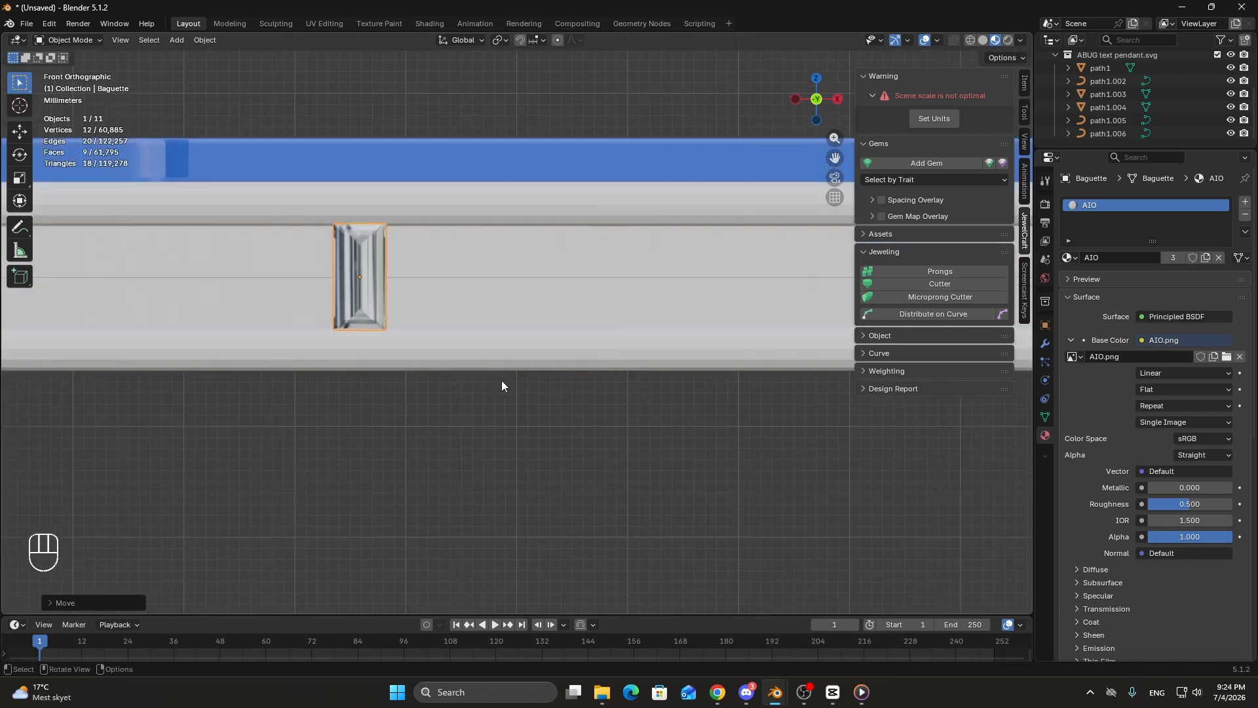
# Select the baguette gem together with the wall curve path1.006 and distribute the gem along that curve.
pyautogui.scroll(5, 486, 390)
pyautogui.scroll(-9, 458, 395)
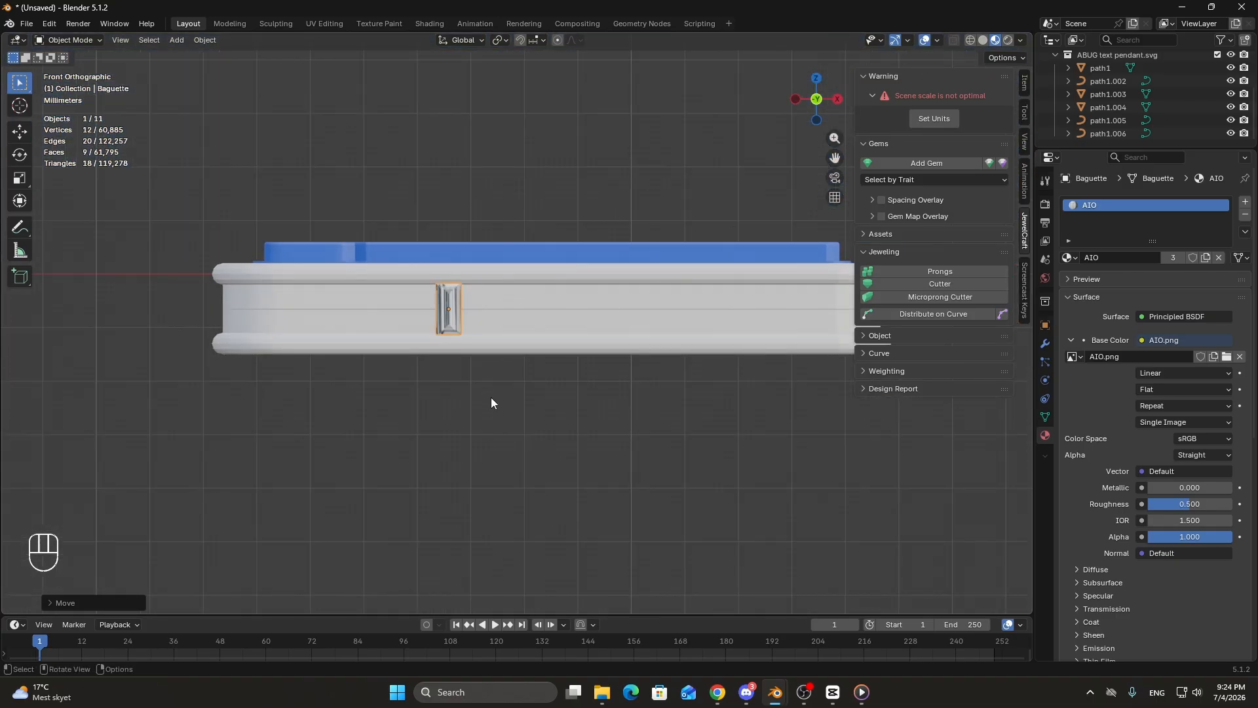
pyautogui.scroll(3, 490, 397)
pyautogui.moveTo(441, 323); pyautogui.dragTo(481, 363, button='middle')
pyautogui.scroll(4, 481, 364)
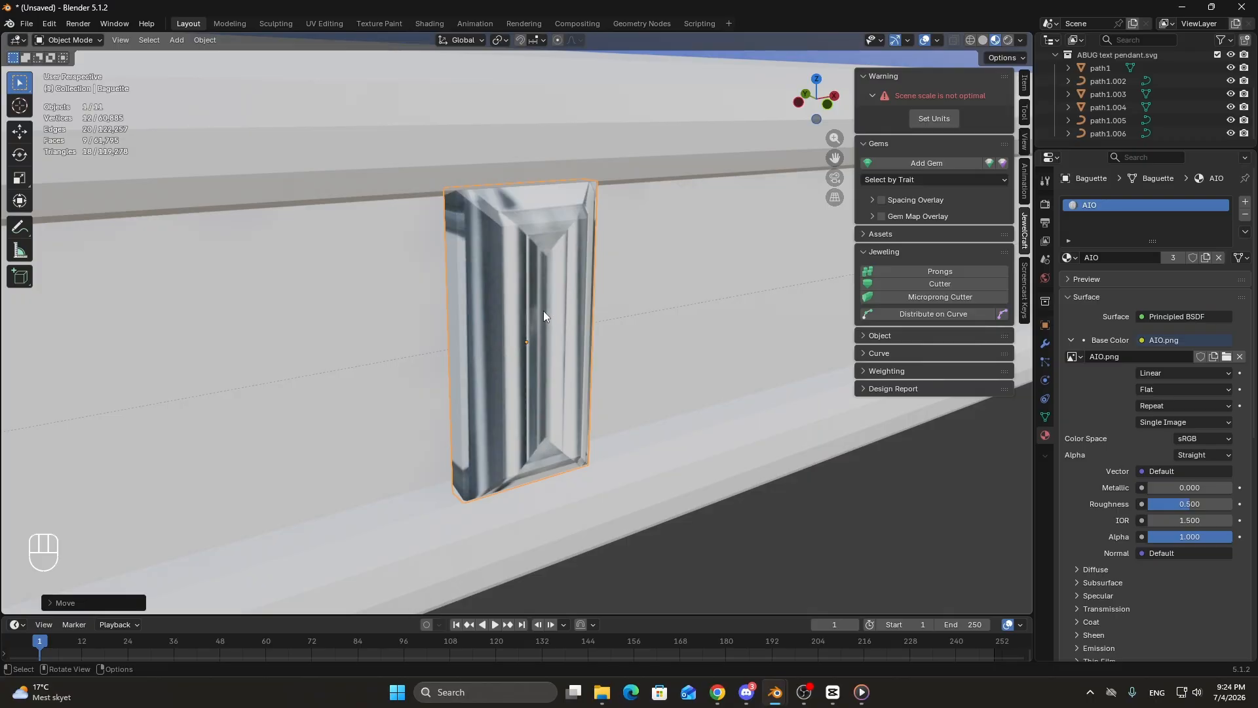
pyautogui.click(1114, 132)
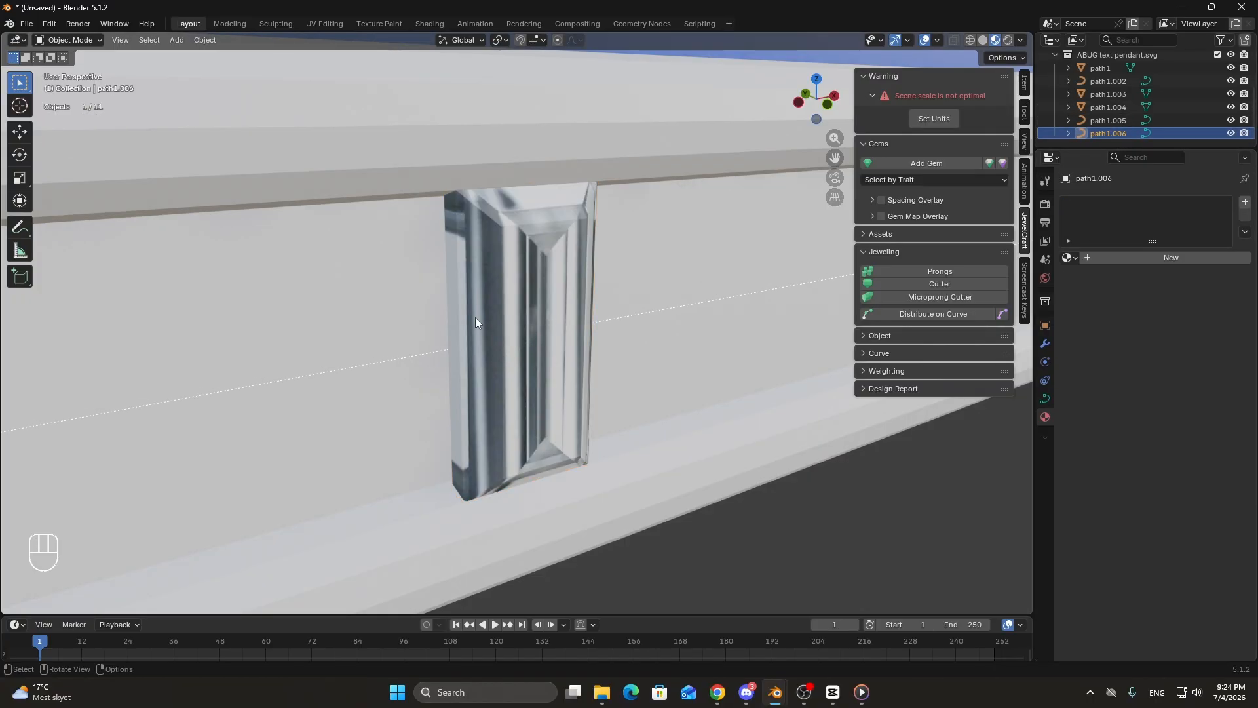
pyautogui.click(506, 316)
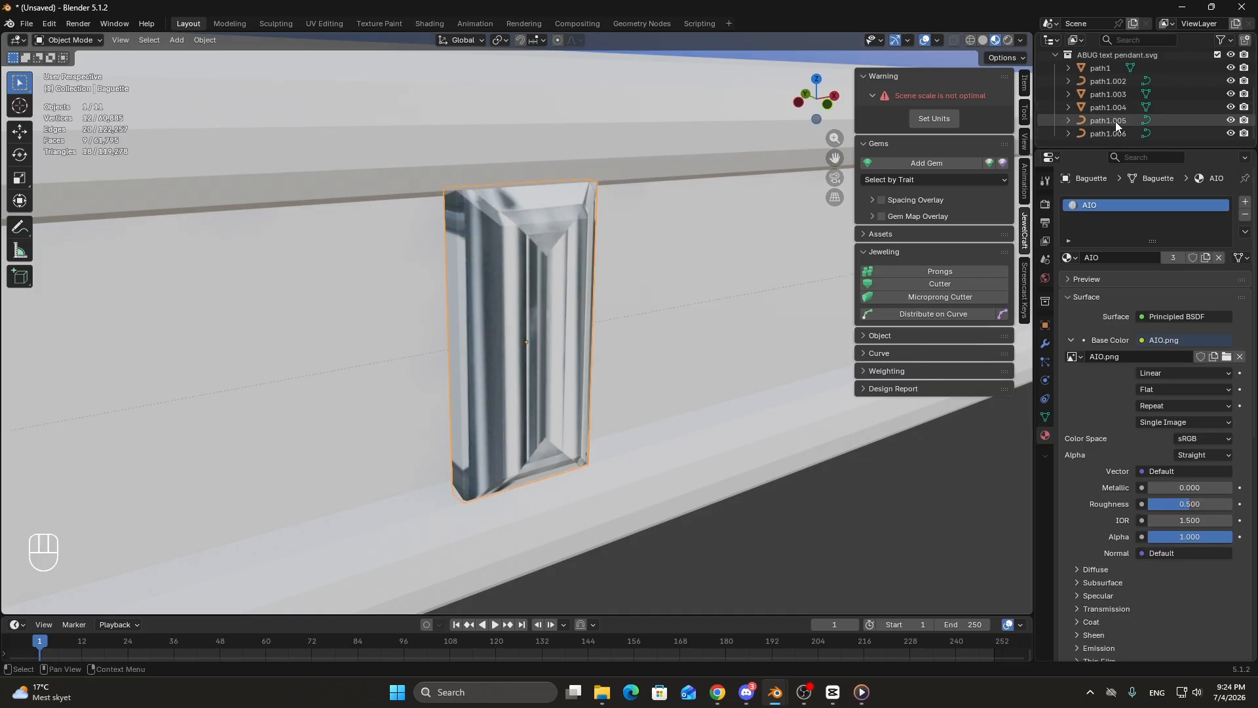
pyautogui.moveTo(582, 275); pyautogui.dragTo(569, 272, button='middle')
pyautogui.scroll(3, 1140, 82)
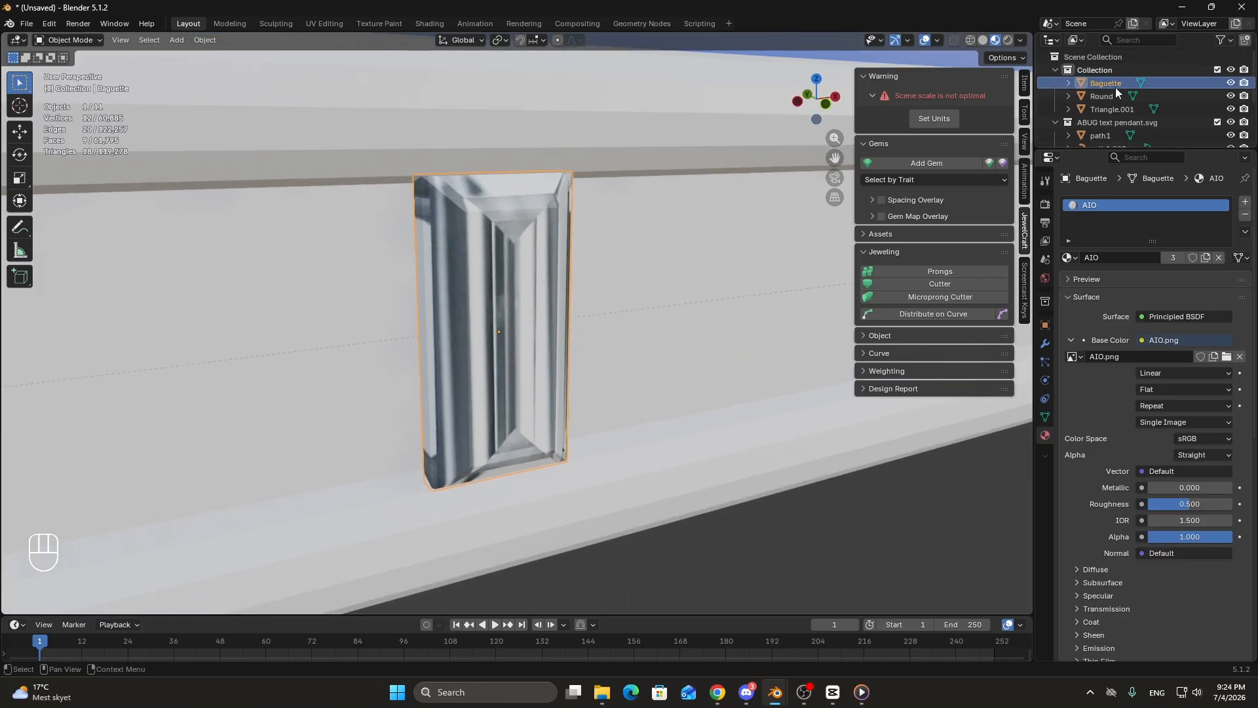
pyautogui.scroll(-5, 1117, 86)
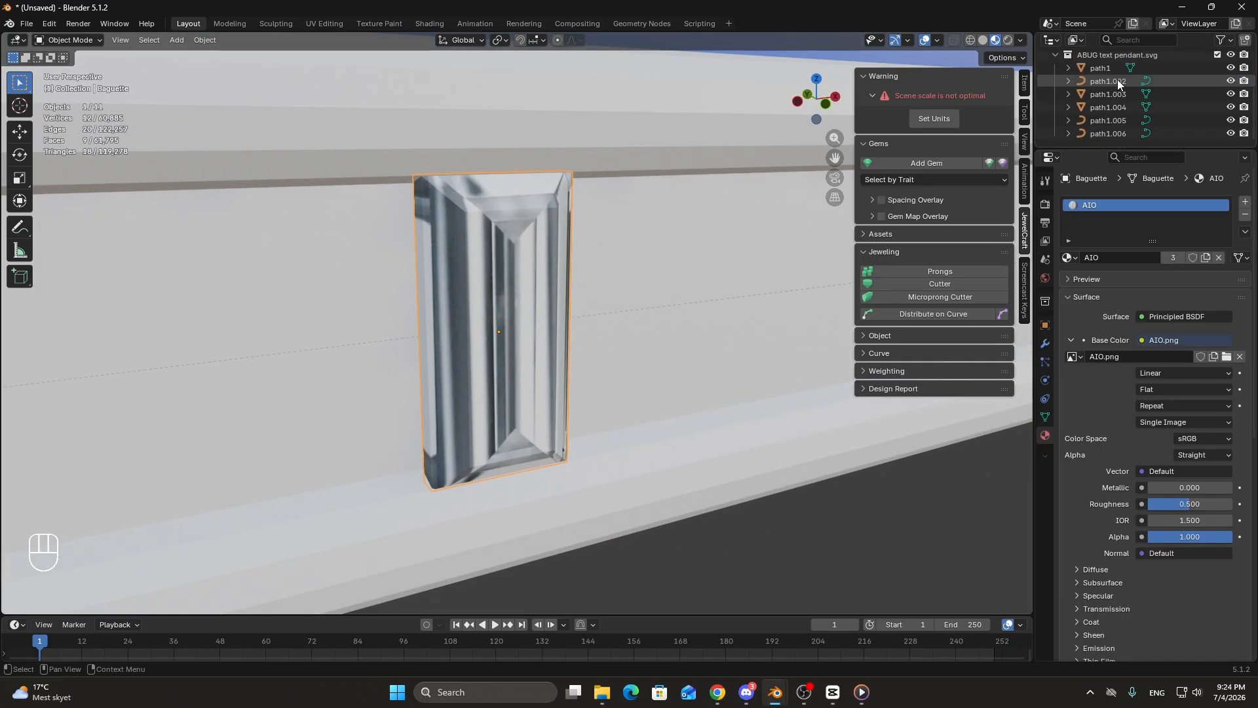
pyautogui.keyDown('ctrl'); pyautogui.click(1116, 132); pyautogui.keyUp('ctrl')
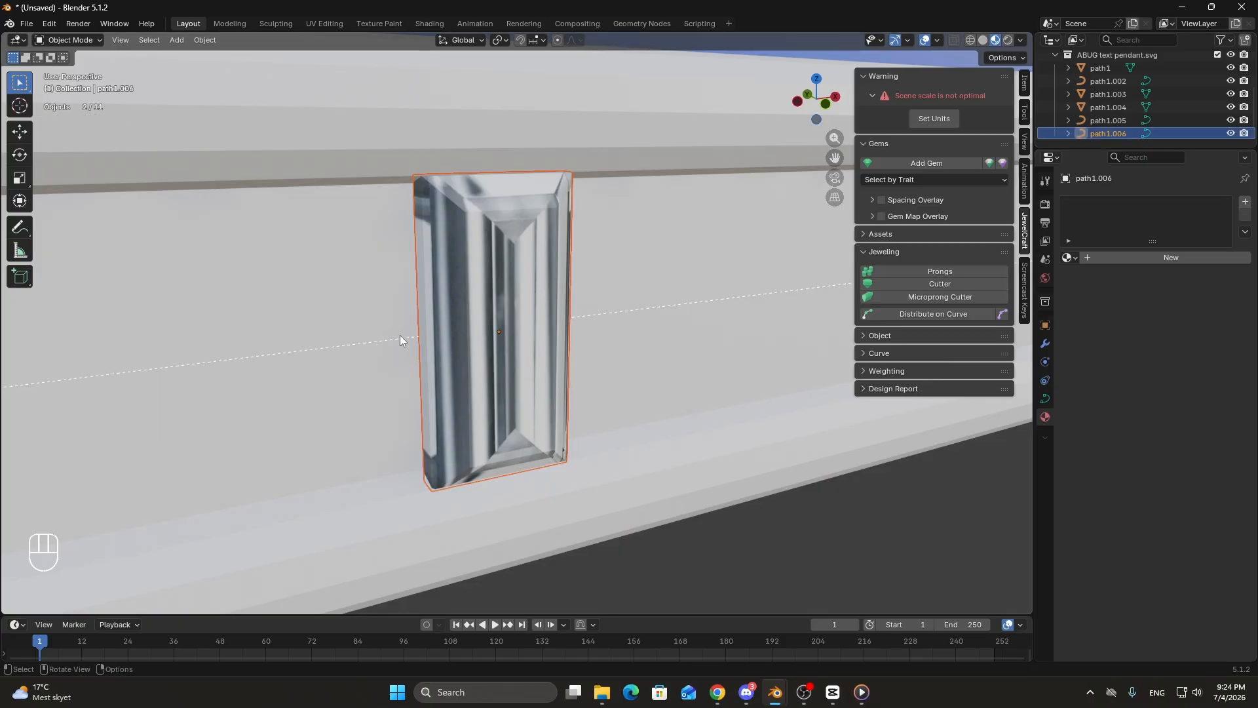
pyautogui.scroll(-6, 667, 347)
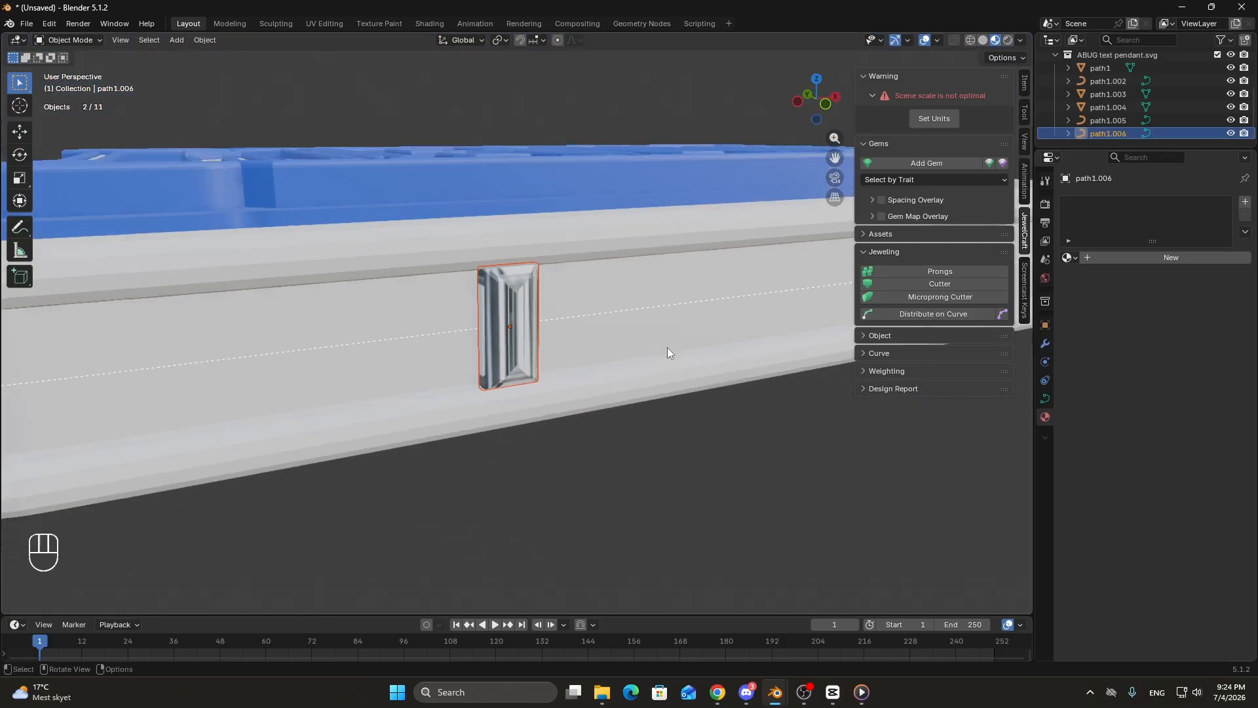
pyautogui.click(937, 314)
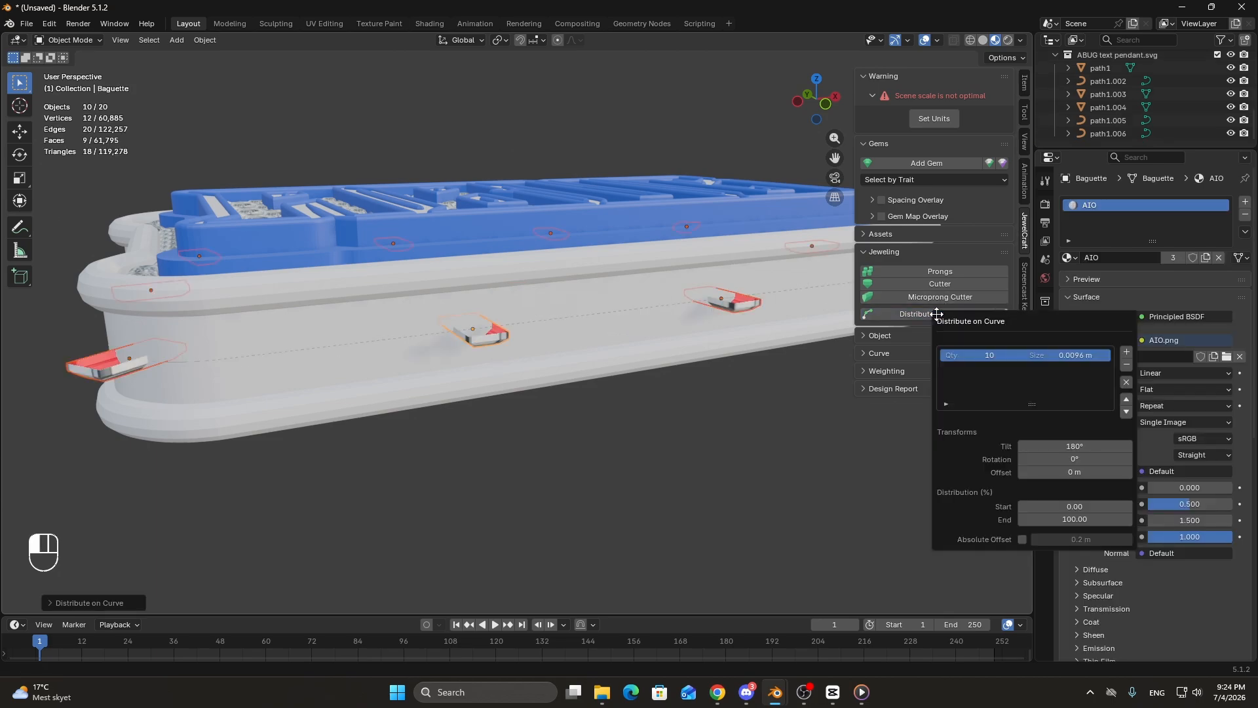
# Try tilts of 0° and 90° on the distributed baguette gems.
pyautogui.click(1062, 448)
pyautogui.write('0')
pyautogui.press('Return')
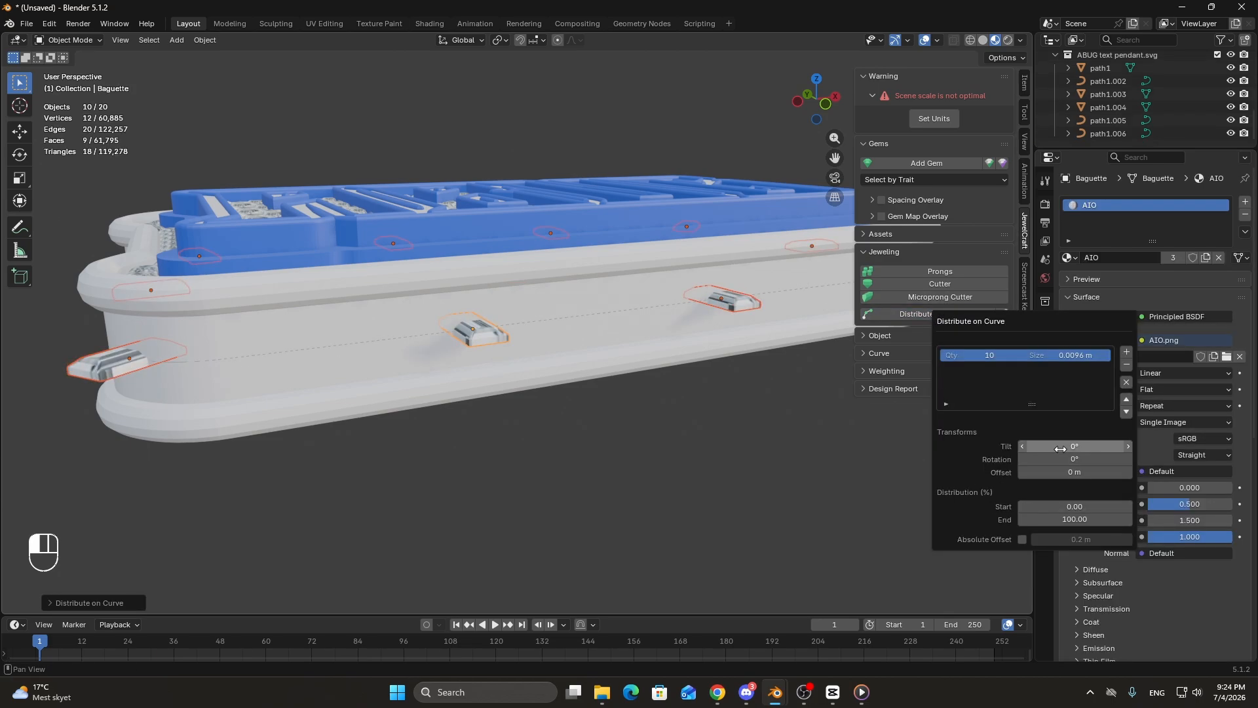
pyautogui.click(1062, 448)
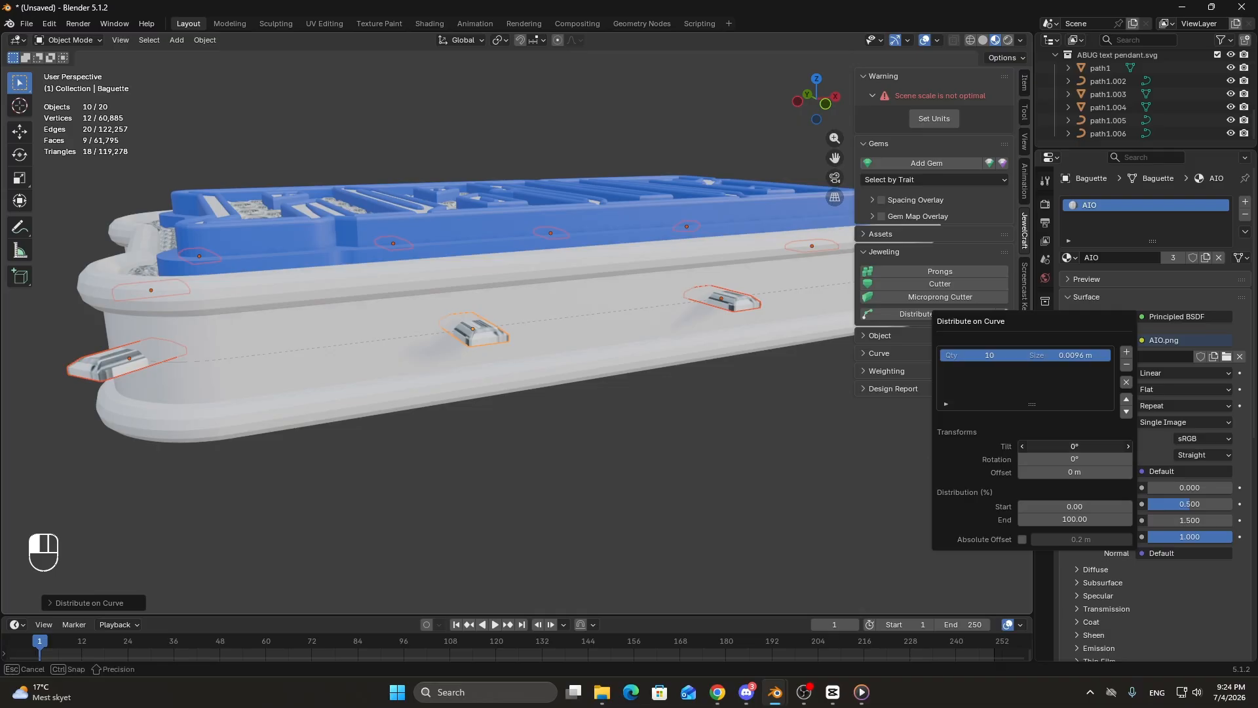
pyautogui.write('90')
pyautogui.press('Return')
# Set the distributed gems' tilt to -90° and raise their quantity to 78 to fill the side wall.
pyautogui.click(1063, 448)
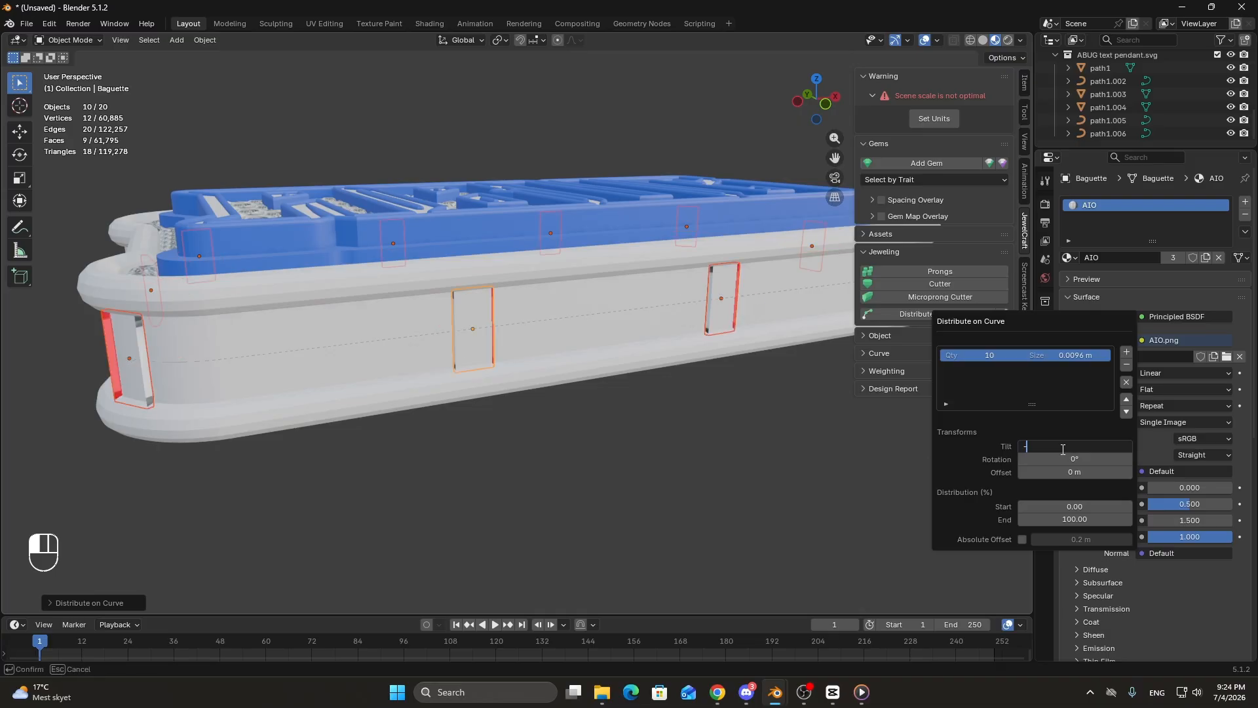
pyautogui.write('-90')
pyautogui.press('Return')
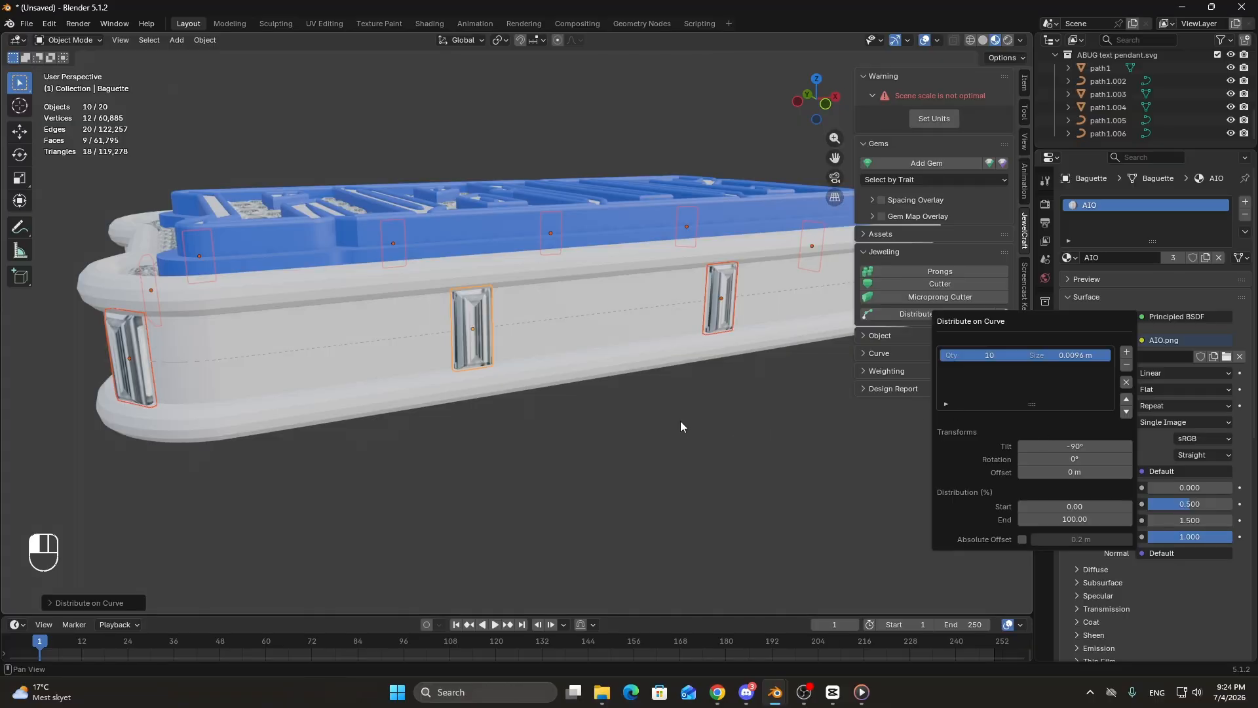
pyautogui.moveTo(996, 358); pyautogui.dragTo(1132, 358)
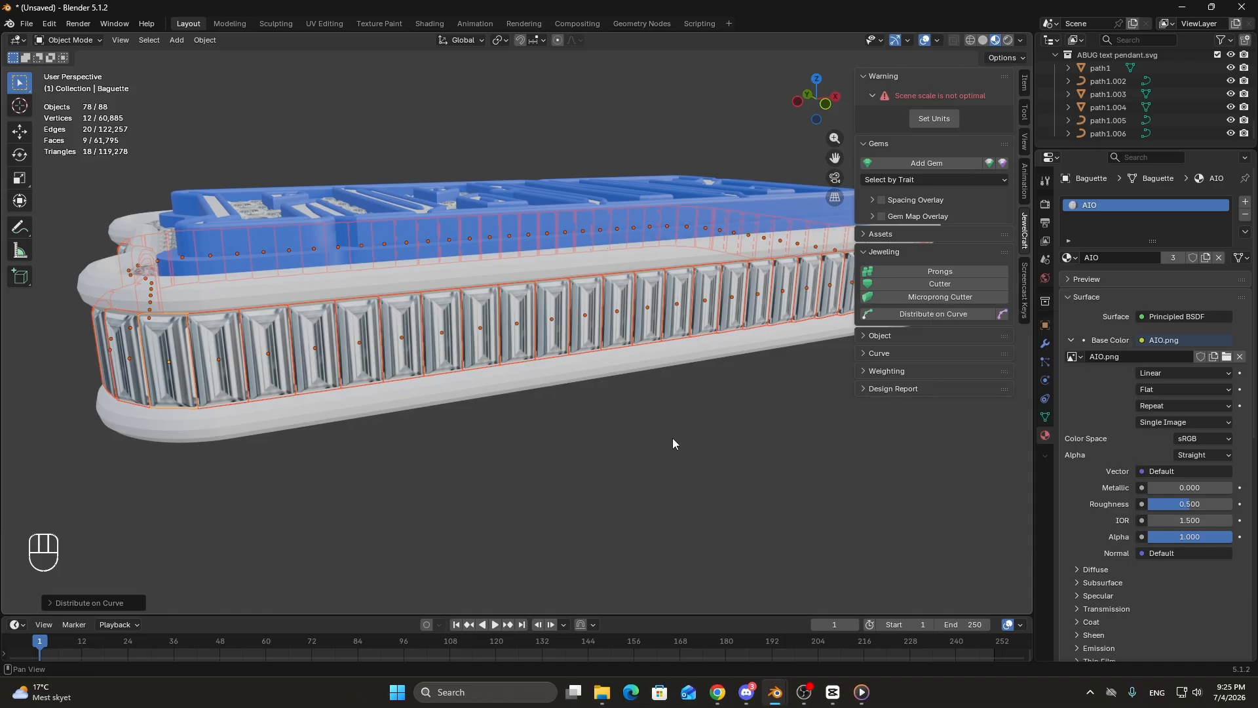
# Join all the distributed baguette gems into one object and apply its Follow Path constraint.
pyautogui.moveTo(709, 426); pyautogui.dragTo(648, 412, button='middle')
pyautogui.scroll(6, 648, 412)
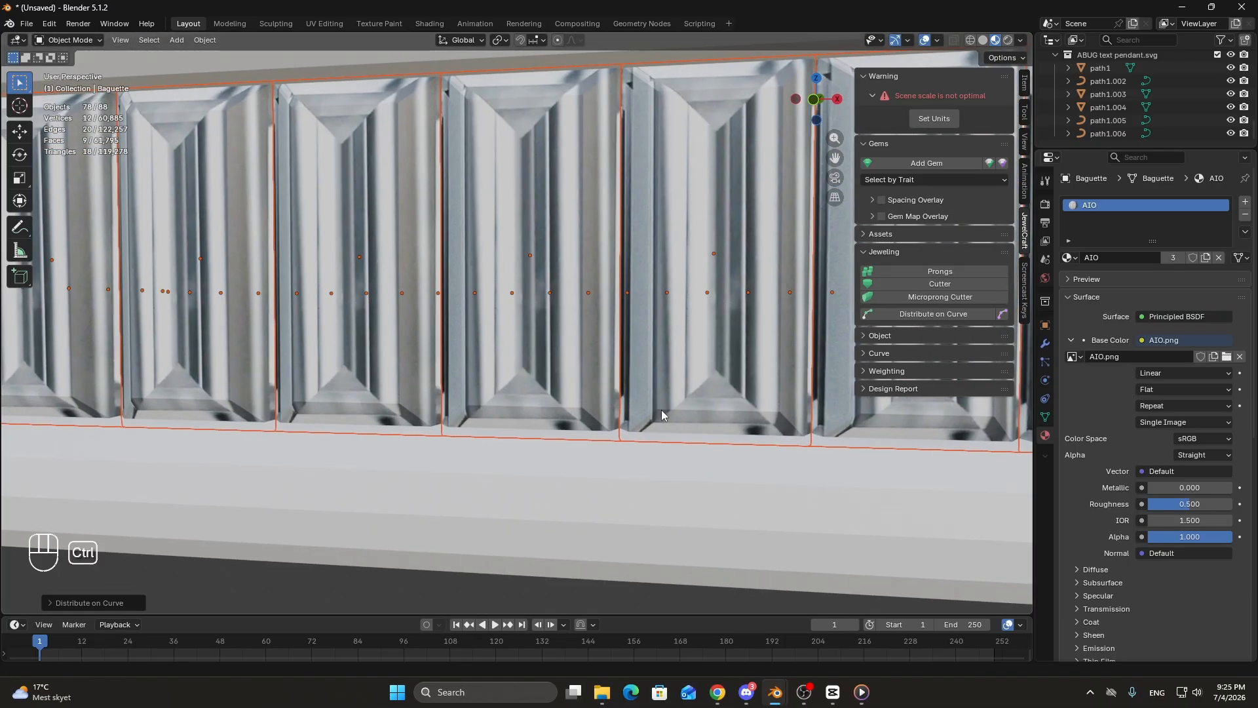
pyautogui.hotkey('ctrl', 'j')
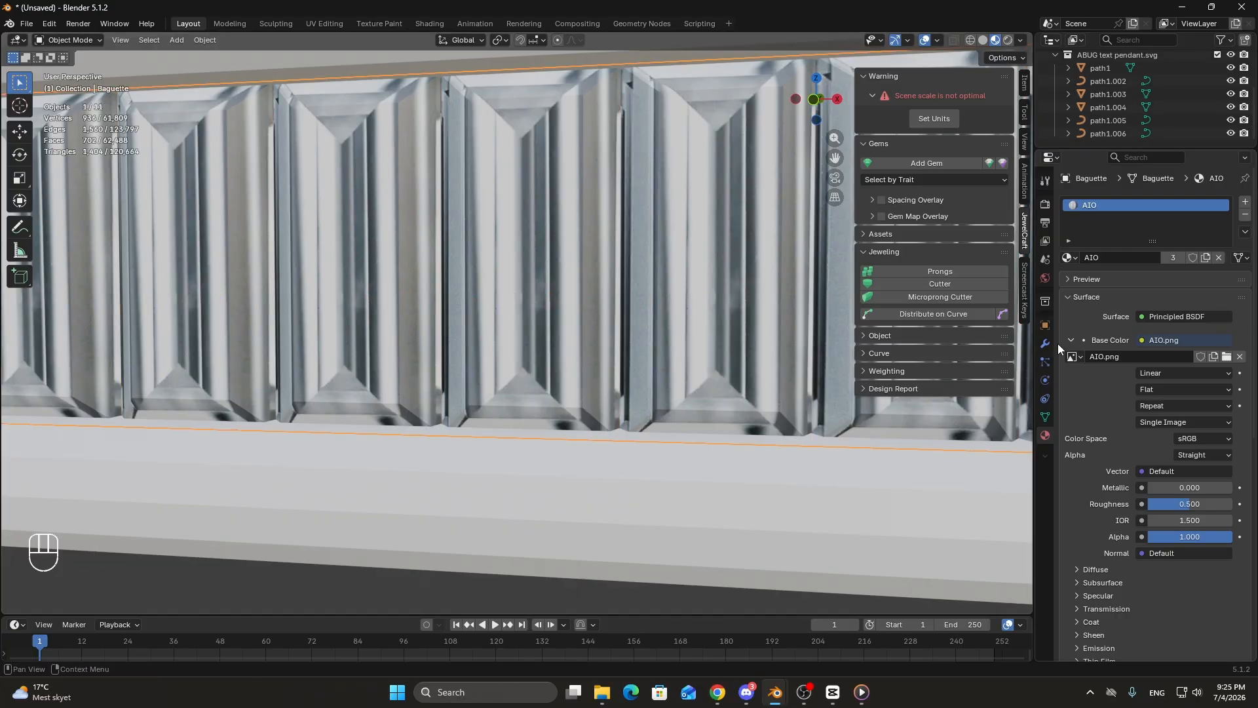
pyautogui.click(1045, 398)
pyautogui.click(1213, 224)
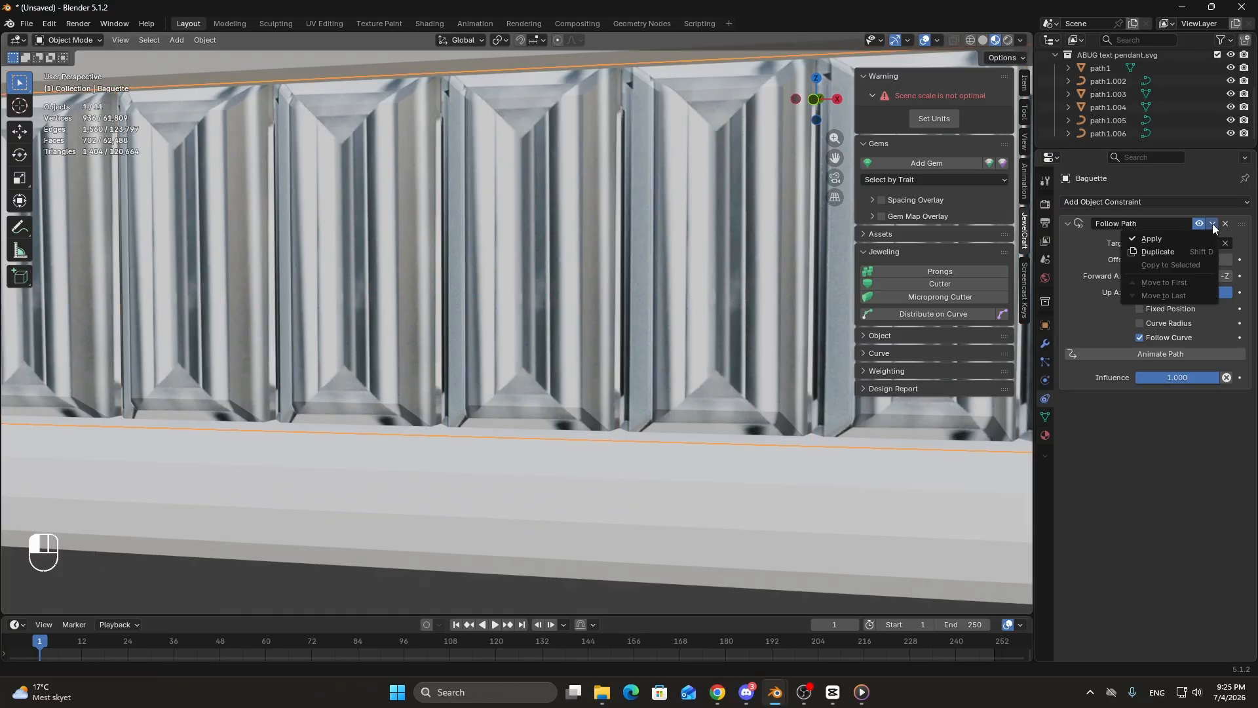
pyautogui.click(1173, 238)
# Delete the wall curve path1.006 that guided the baguette gems.
pyautogui.click(1095, 132)
pyautogui.scroll(-8, 587, 348)
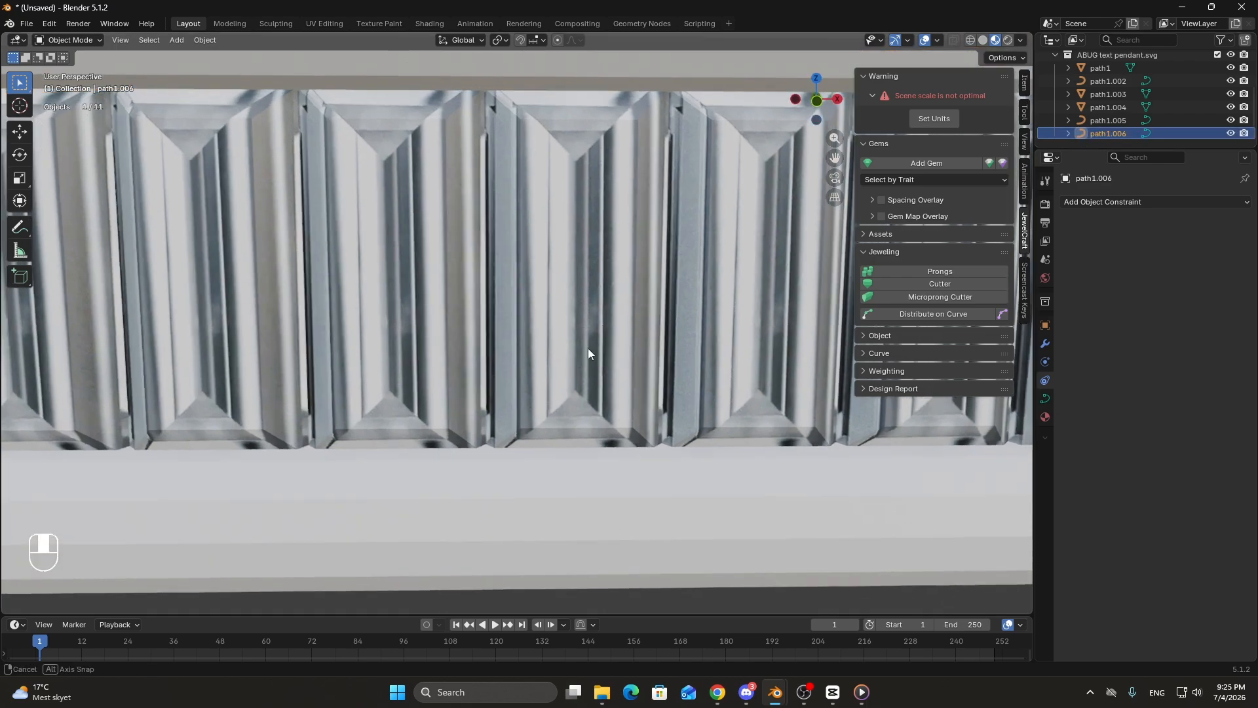
pyautogui.press('x')
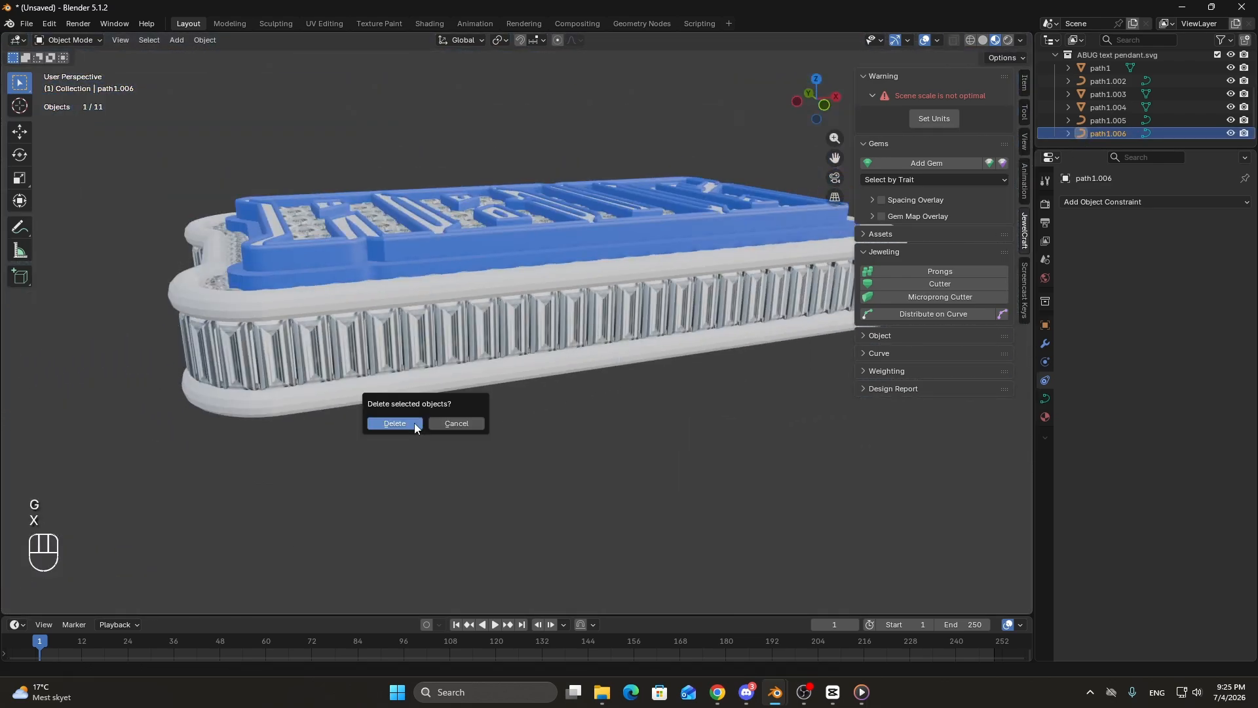
pyautogui.click(414, 423)
pyautogui.moveTo(552, 411); pyautogui.dragTo(656, 443, button='middle')
pyautogui.scroll(6, 653, 447)
pyautogui.scroll(-7, 656, 443)
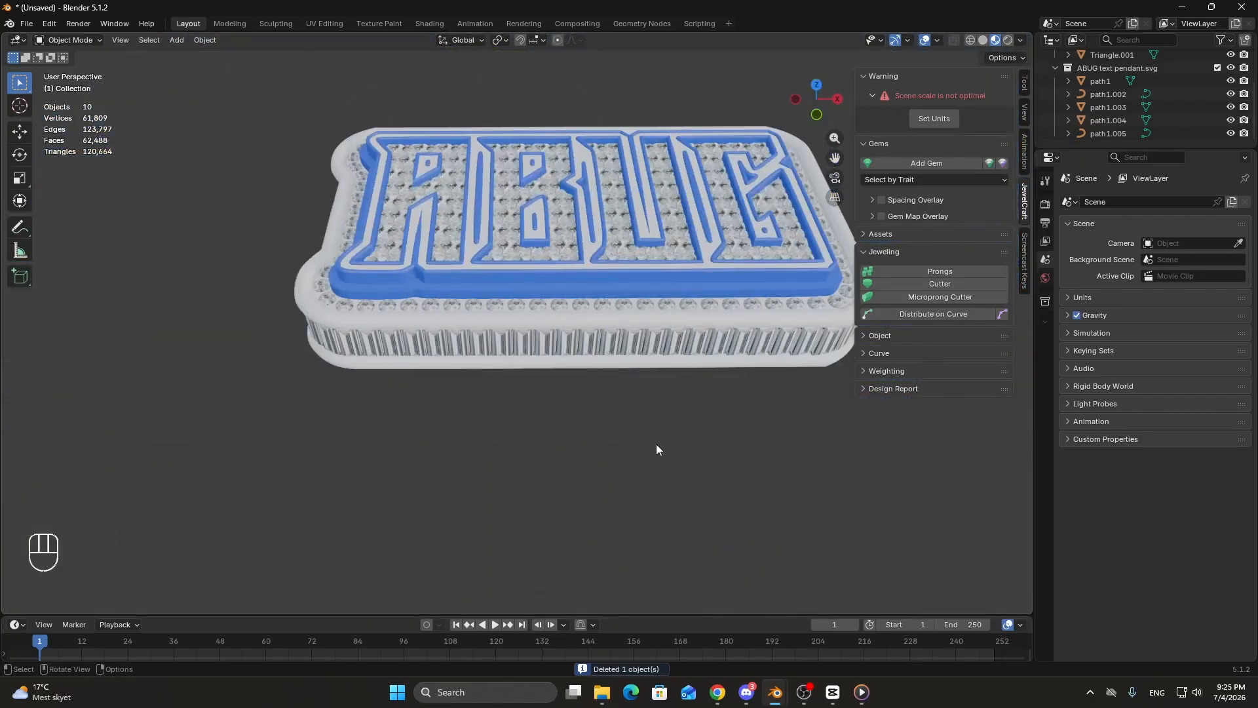
# Inspect the pendant's baguette side wall and the round gem border up close from several angles.
pyautogui.scroll(7, 569, 359)
pyautogui.moveTo(569, 360); pyautogui.dragTo(596, 411, button='middle')
pyautogui.keyDown('shift'); pyautogui.moveTo(636, 335); pyautogui.dragTo(70, 135, button='middle'); pyautogui.keyUp('shift')
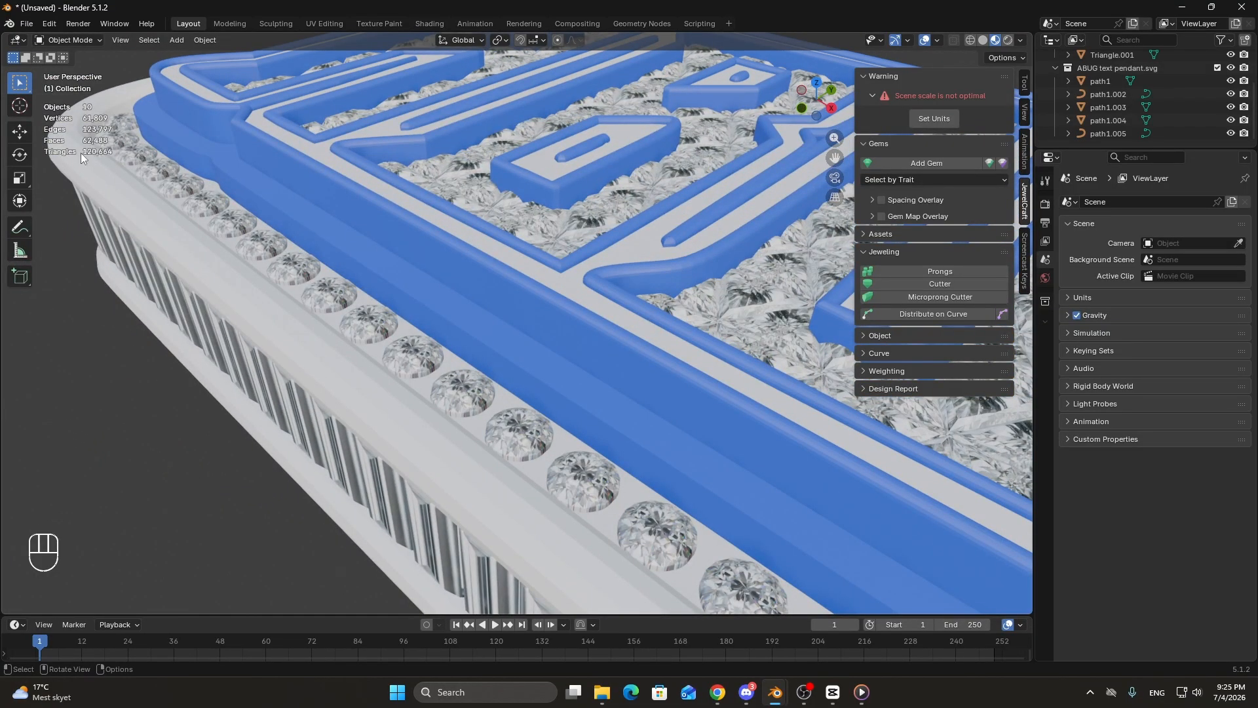
pyautogui.moveTo(93, 151); pyautogui.dragTo(374, 249, button='middle')
pyautogui.scroll(-7, 374, 249)
pyautogui.scroll(-2, 501, 246)
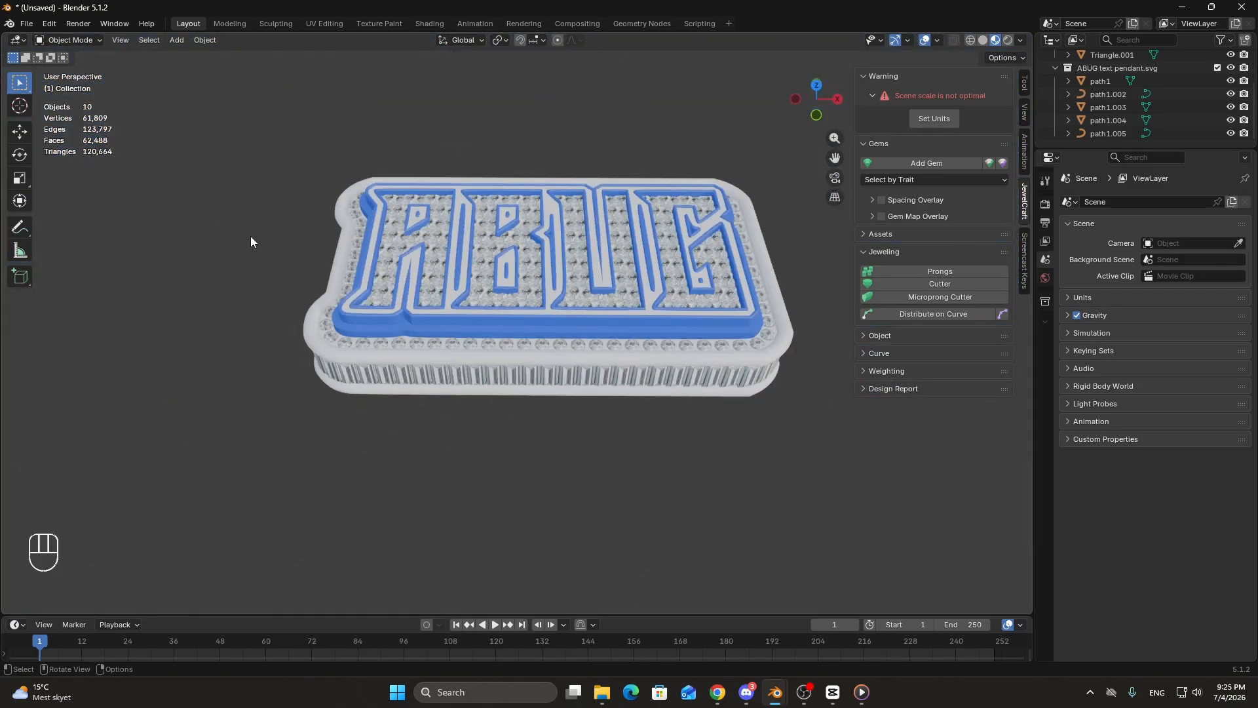
pyautogui.scroll(5, 526, 329)
pyautogui.moveTo(526, 329); pyautogui.dragTo(551, 276, button='middle')
pyautogui.scroll(3, 576, 324)
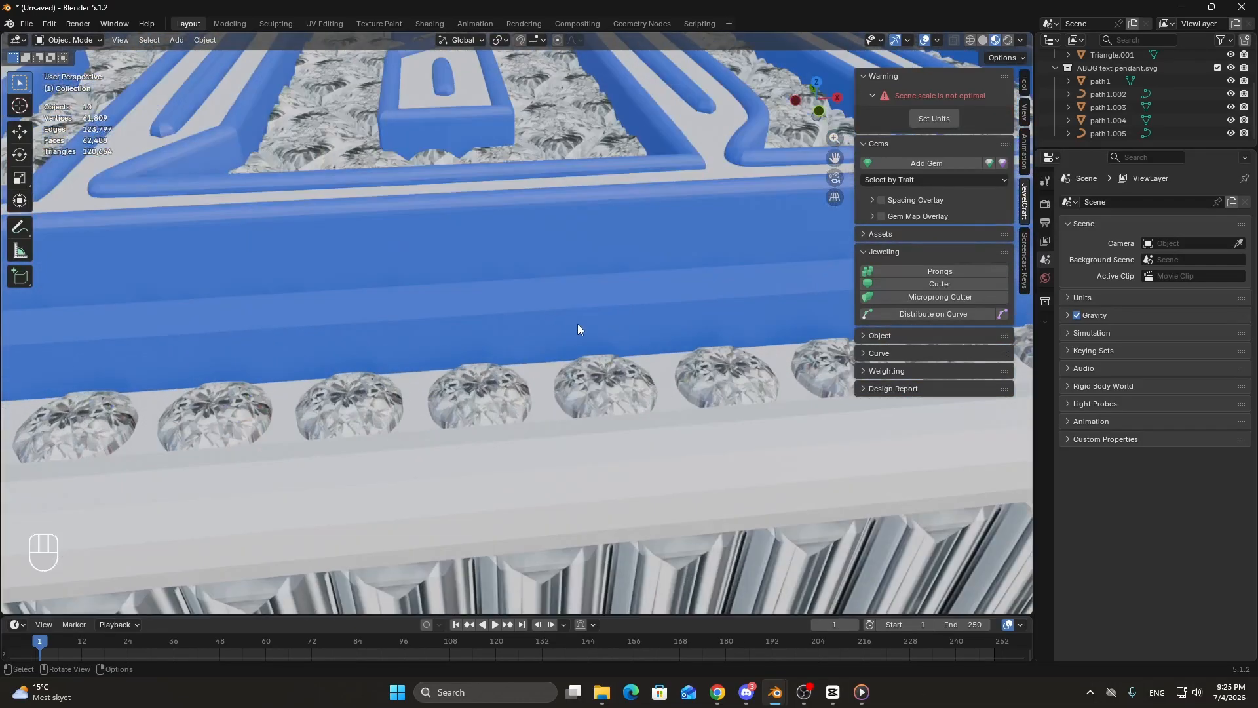
# Select the base plate path1 beneath the row of round border gems.
pyautogui.moveTo(577, 324); pyautogui.dragTo(548, 435, button='middle')
pyautogui.click(542, 411)
pyautogui.scroll(-5, 630, 433)
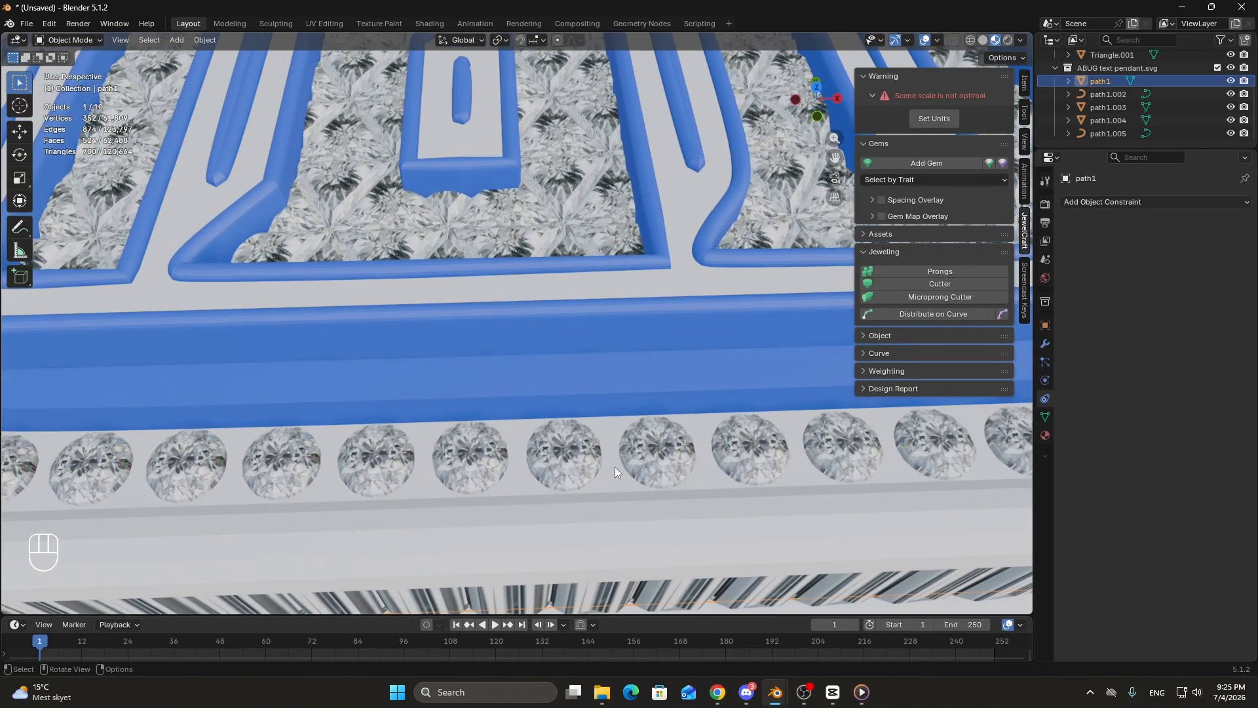
pyautogui.scroll(4, 508, 386)
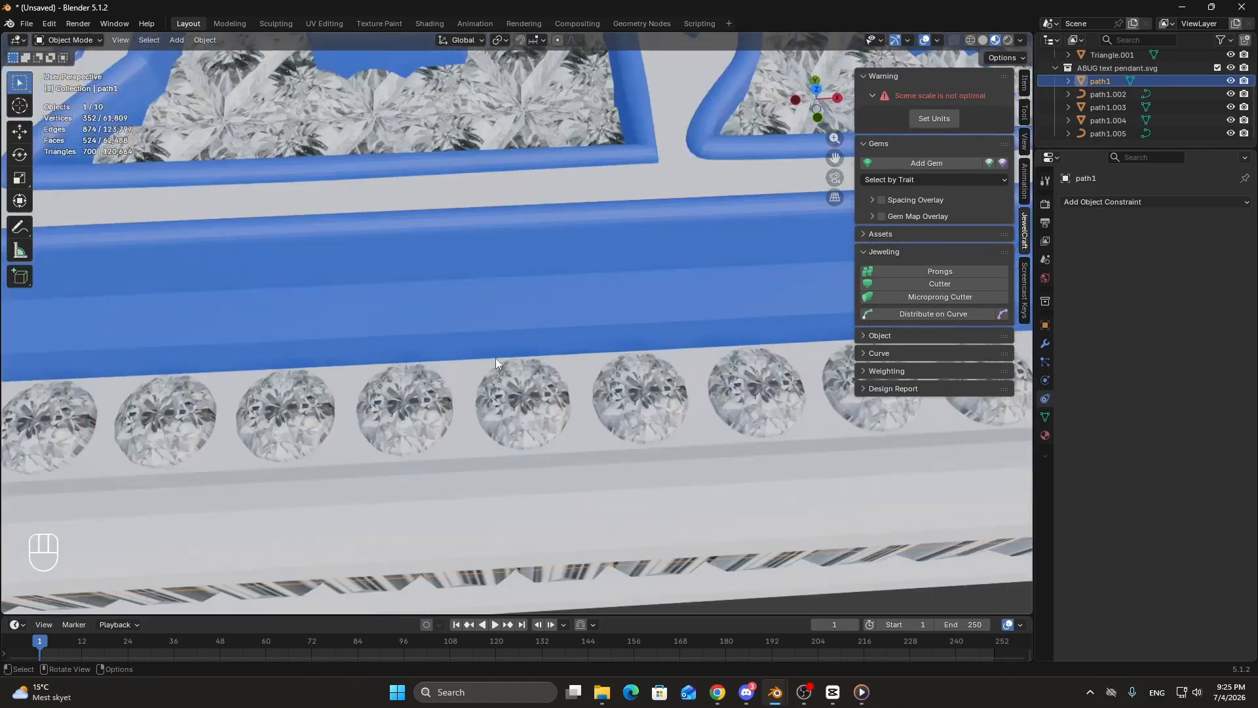
pyautogui.press('Tab')
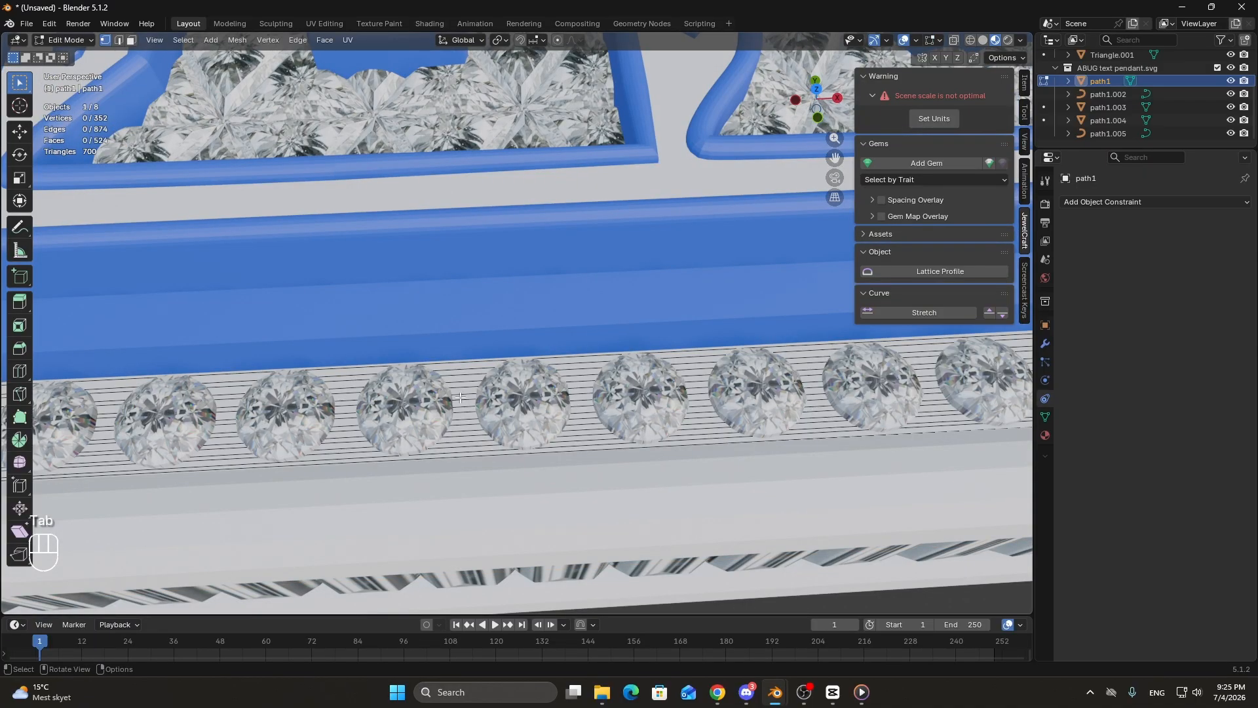
pyautogui.scroll(-5, 460, 397)
pyautogui.press('Tab')
pyautogui.press('g')
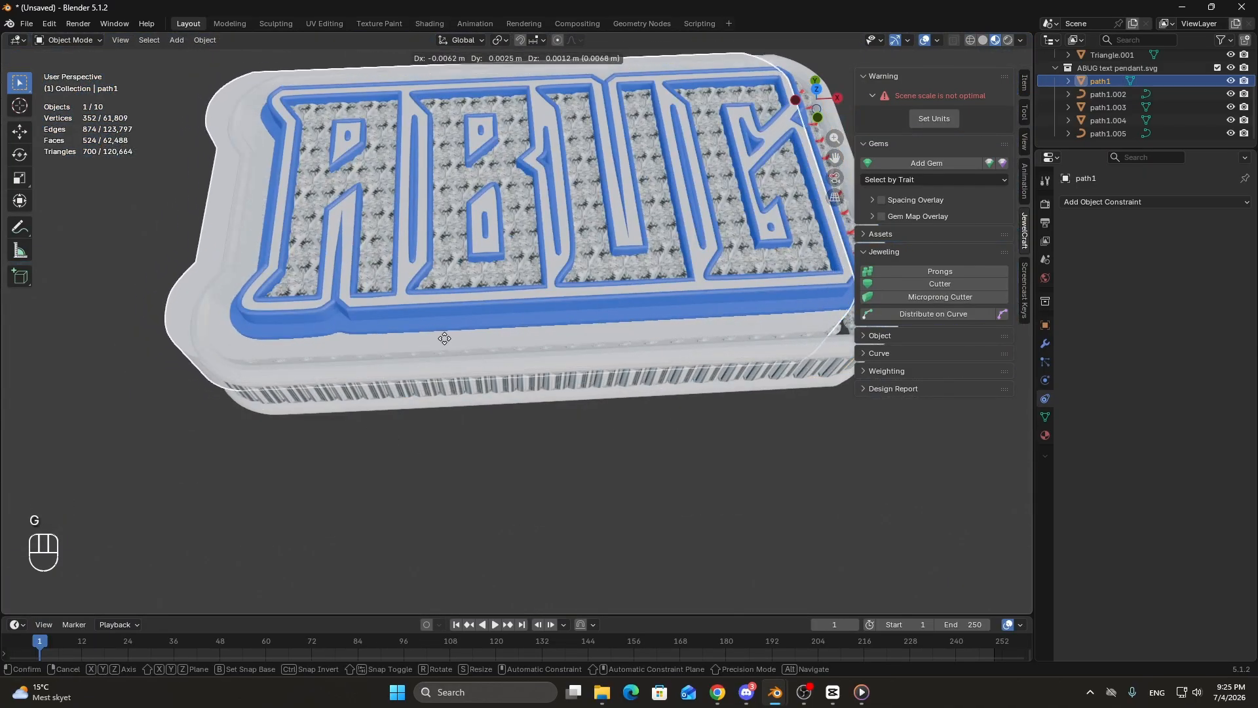
pyautogui.rightClick(407, 338)
# Unwrap all of the base plate path1's geometry with Cube Projection.
pyautogui.scroll(7, 354, 367)
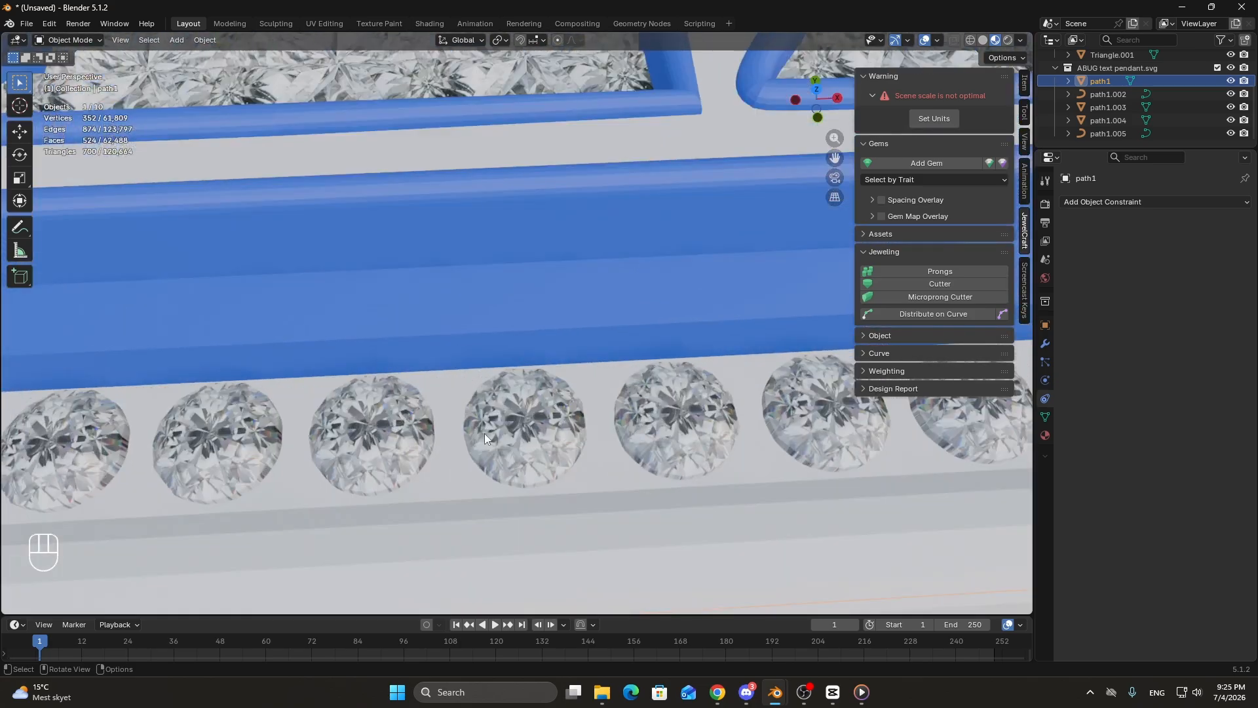
pyautogui.press('Tab')
pyautogui.press('a')
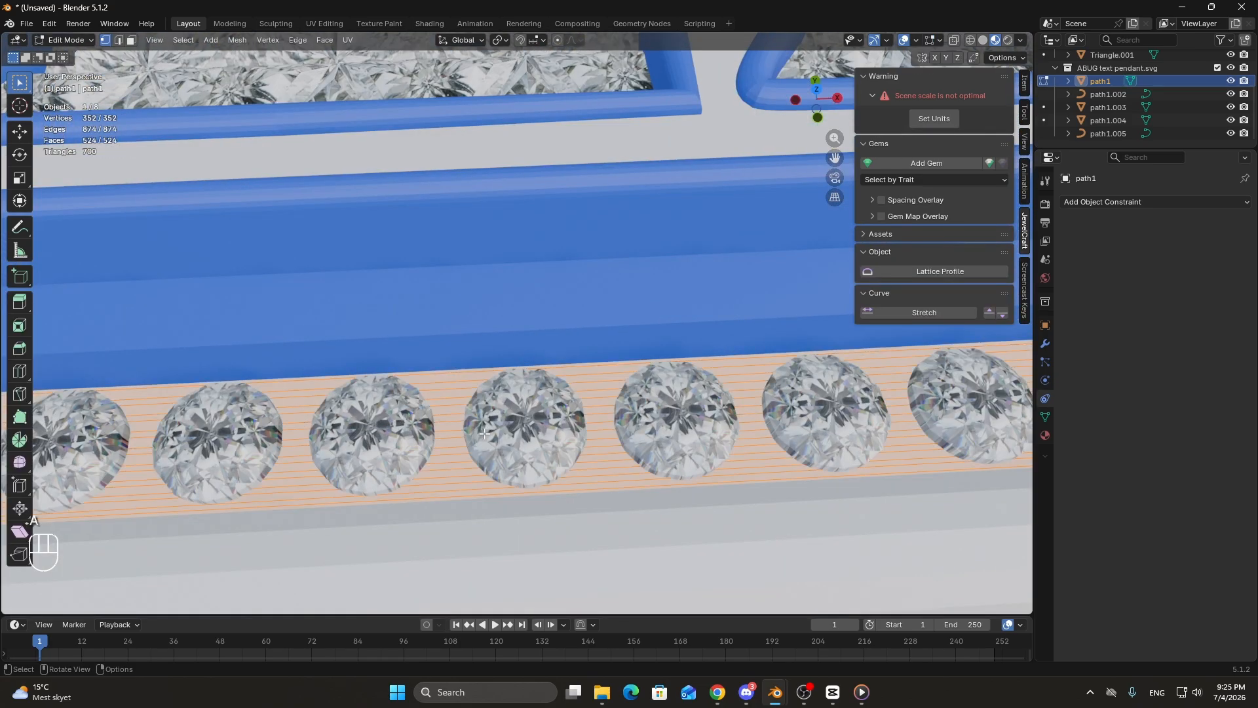
pyautogui.press('u')
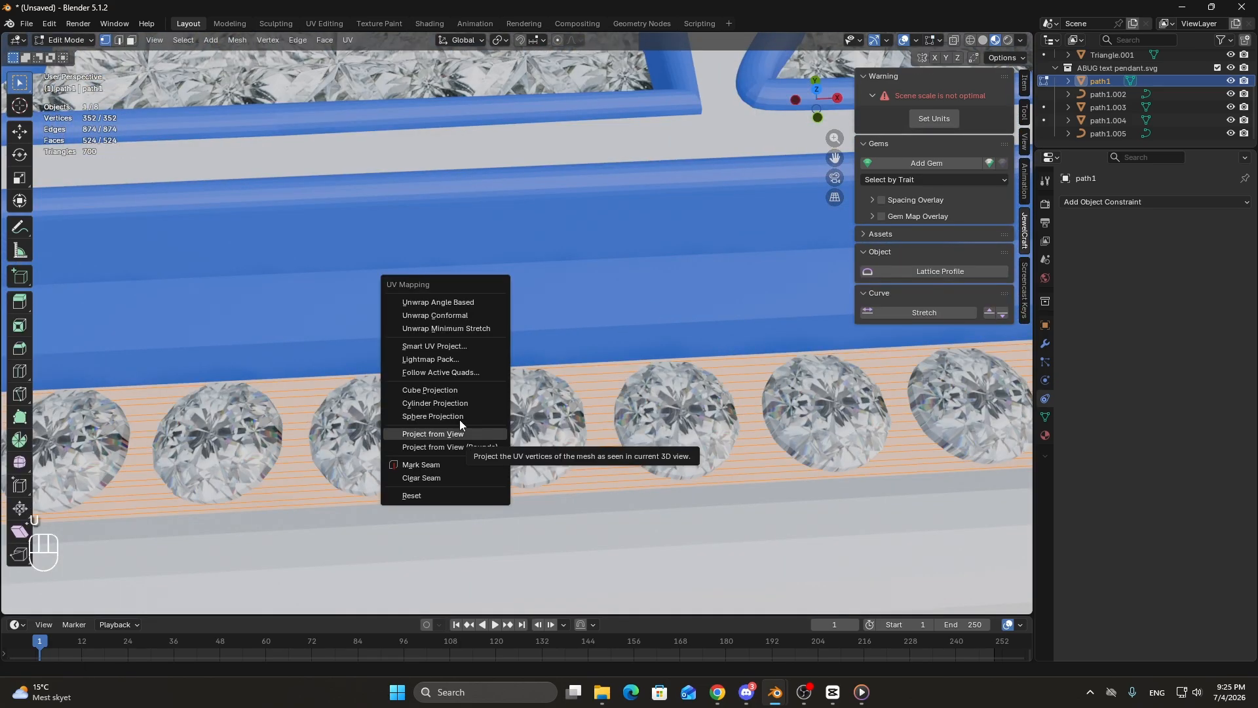
pyautogui.click(467, 387)
pyautogui.press('Tab')
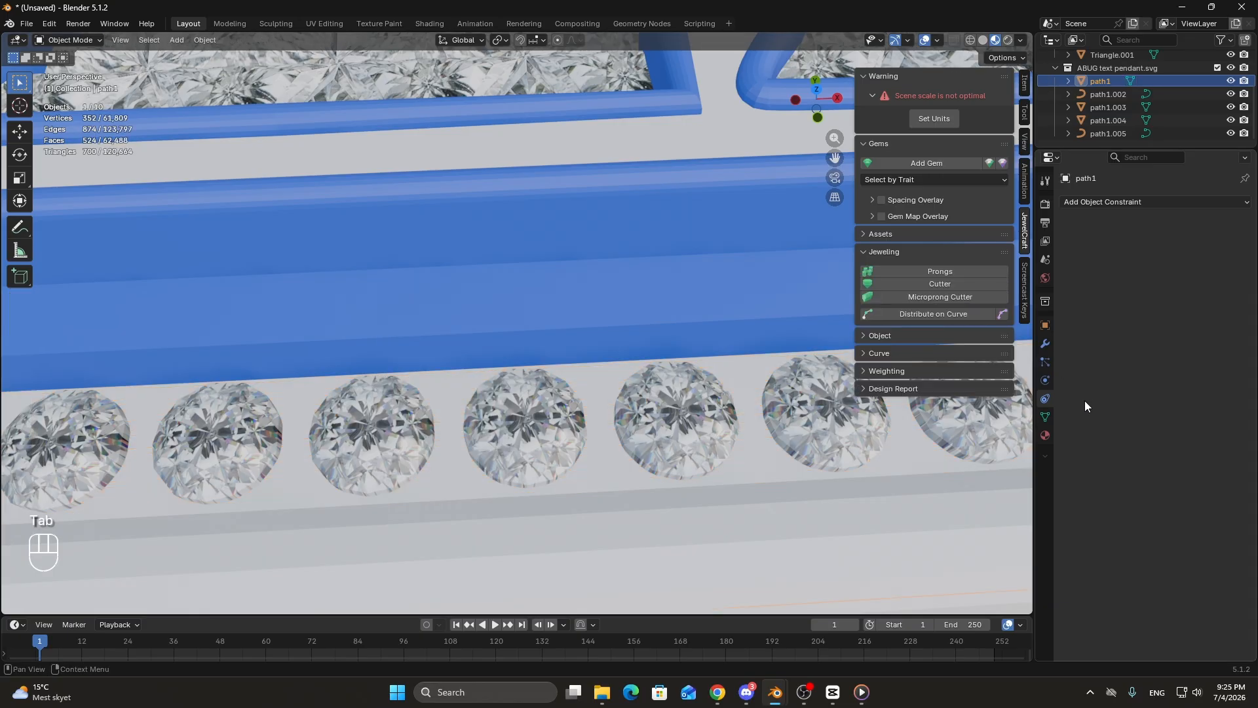
# Create a new material on the base plate and name it VVS.
pyautogui.click(1050, 435)
pyautogui.click(1068, 258)
pyautogui.click(1110, 257)
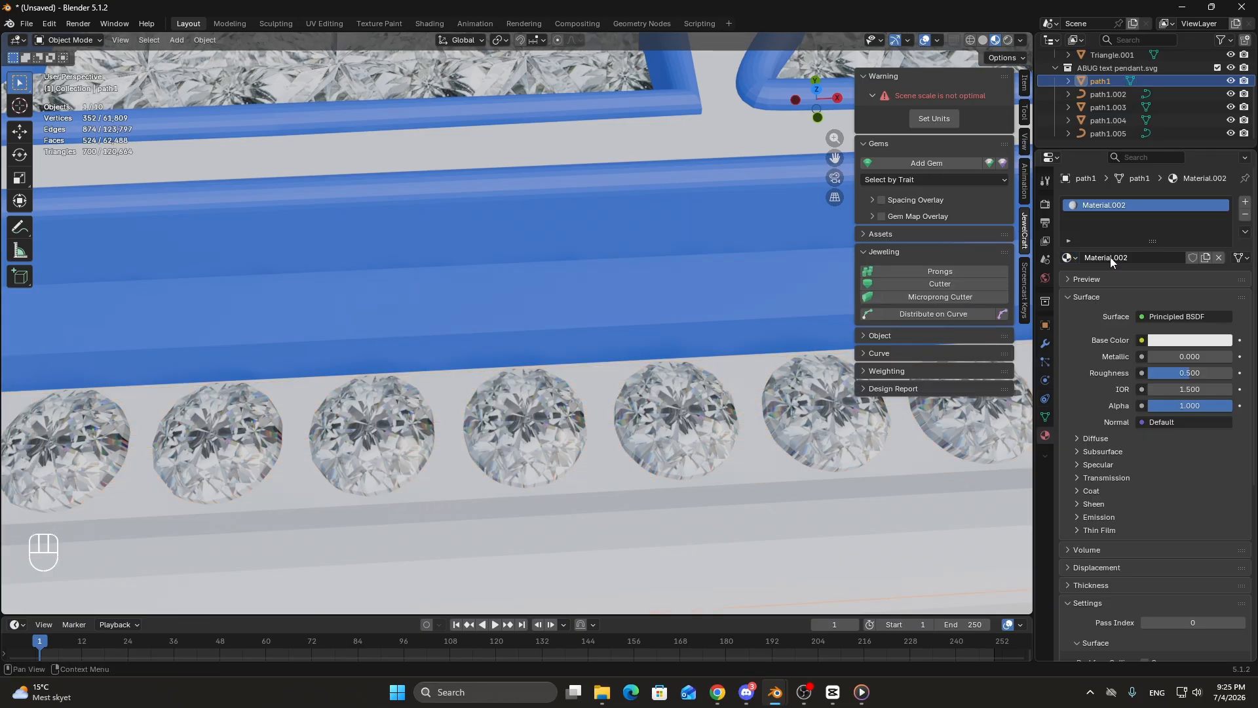
pyautogui.click(1134, 256)
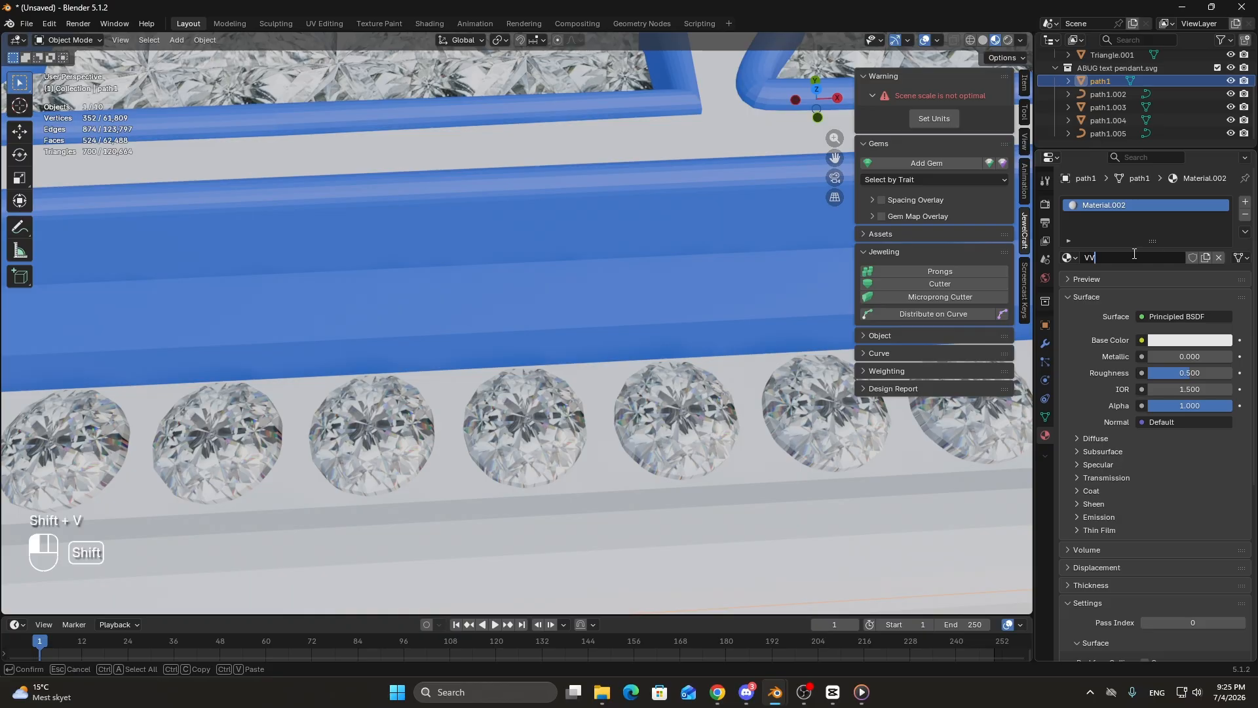
pyautogui.write('VVS')
pyautogui.press('Return')
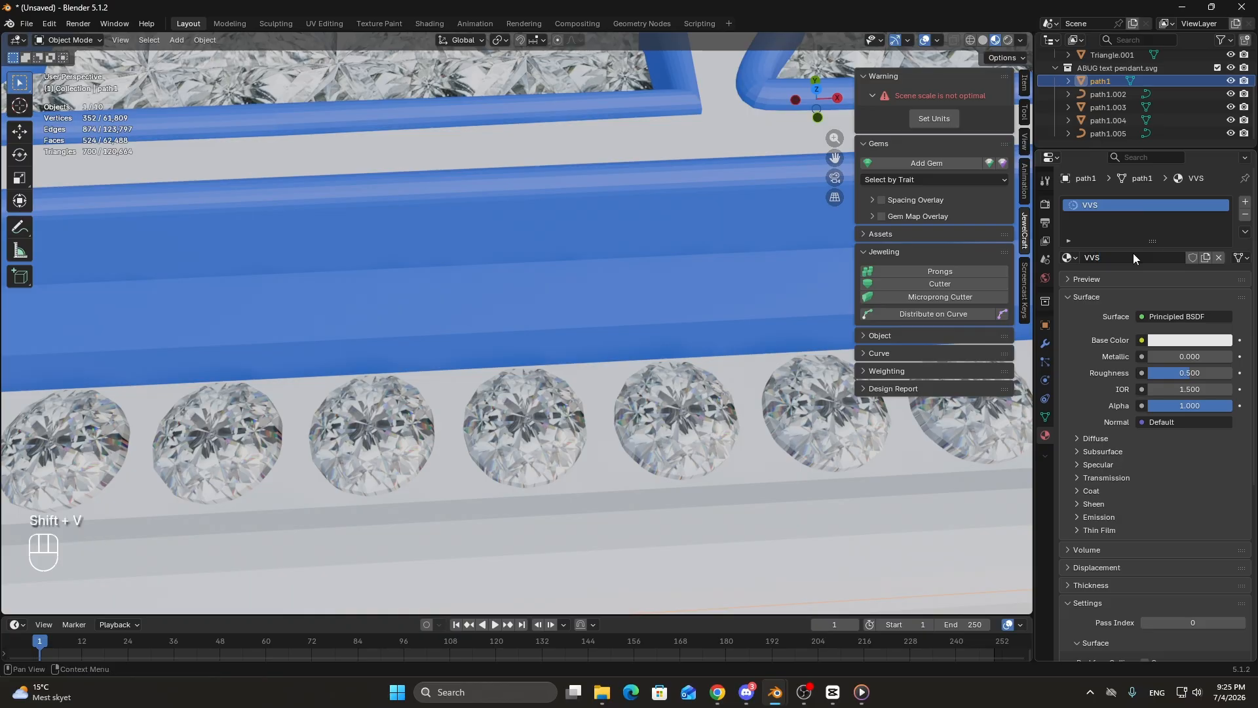
# Use an Image Texture for the VVS material's base color and load VVS.png from the CHAIN MODEL. EP 1 folder.
pyautogui.click(1142, 340)
pyautogui.click(886, 425)
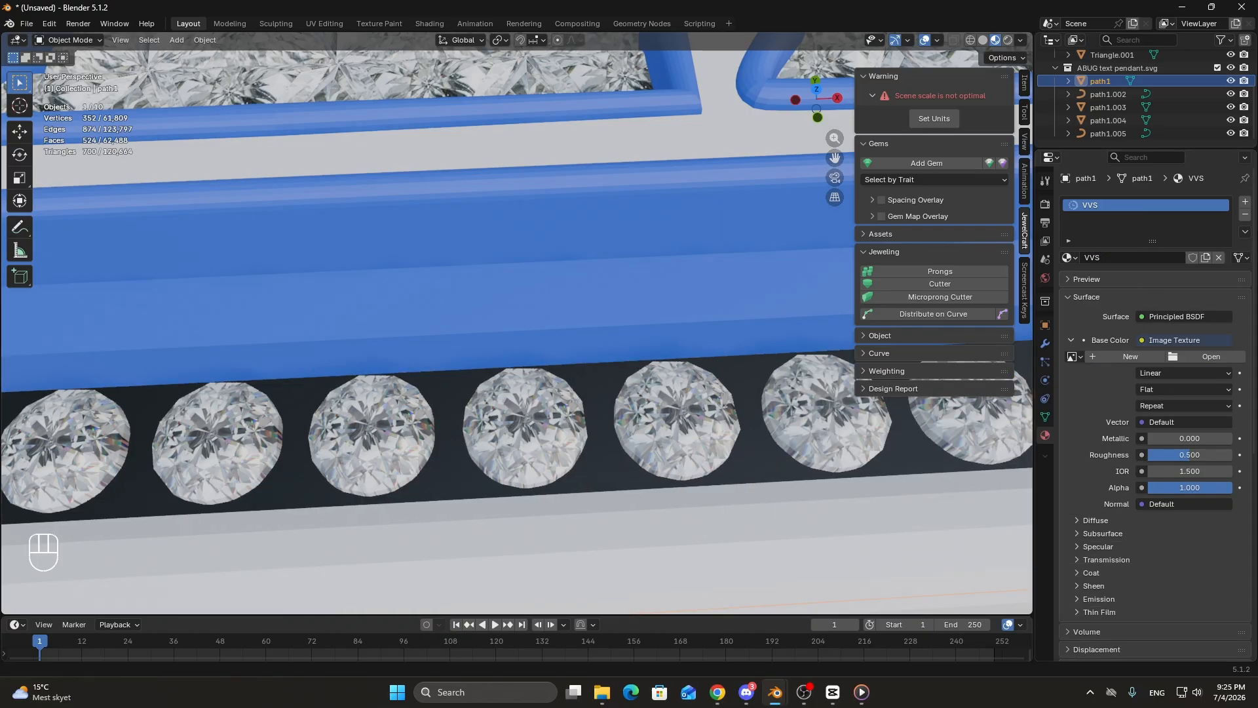
pyautogui.click(1211, 357)
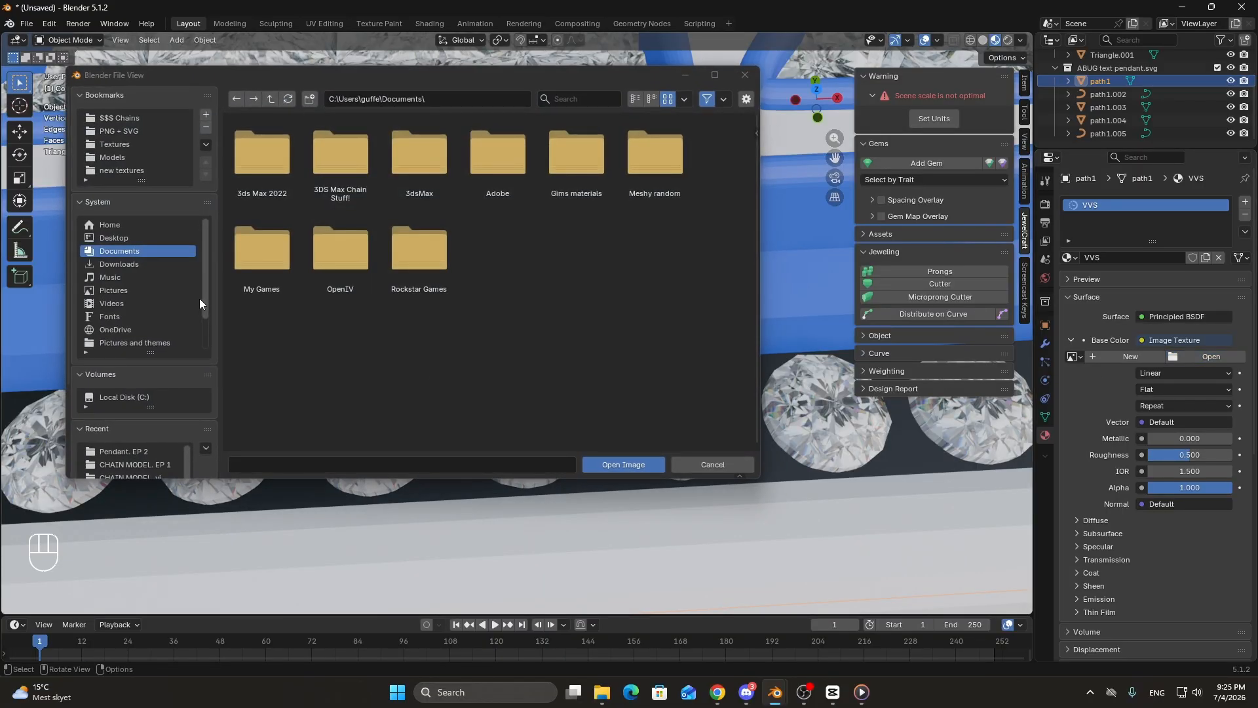
pyautogui.click(128, 237)
pyautogui.doubleClick(356, 269)
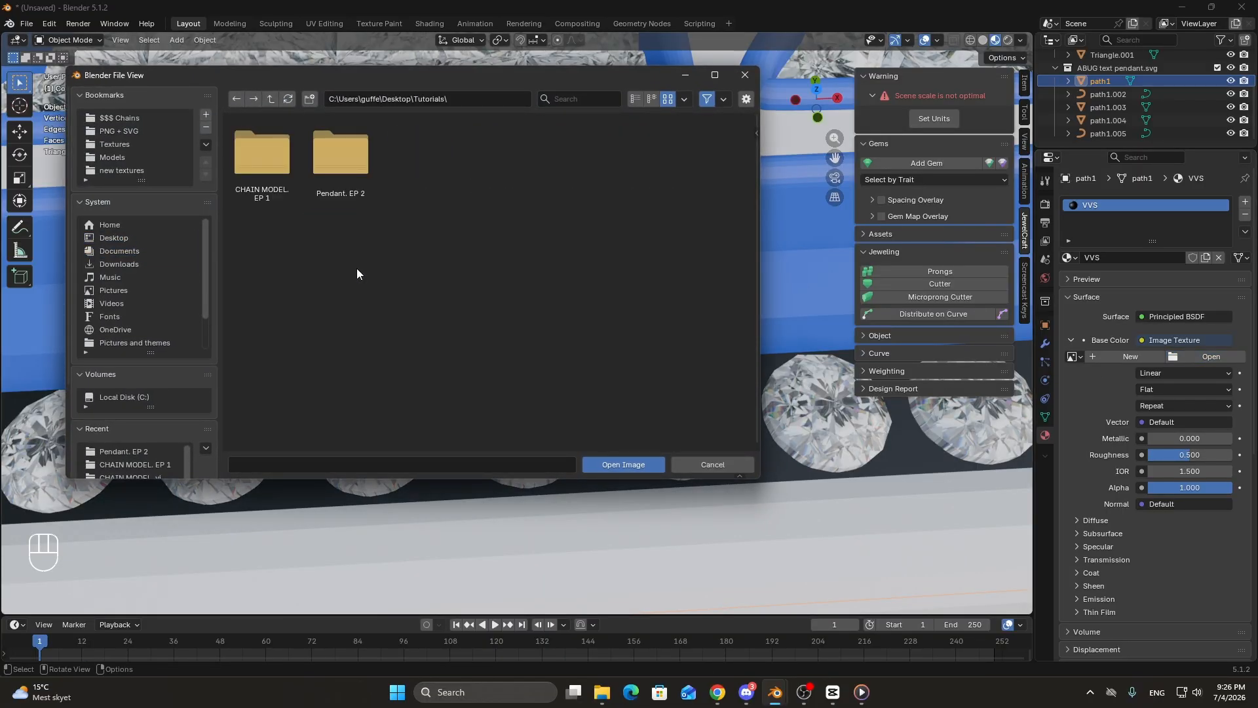
pyautogui.doubleClick(264, 167)
pyautogui.click(337, 163)
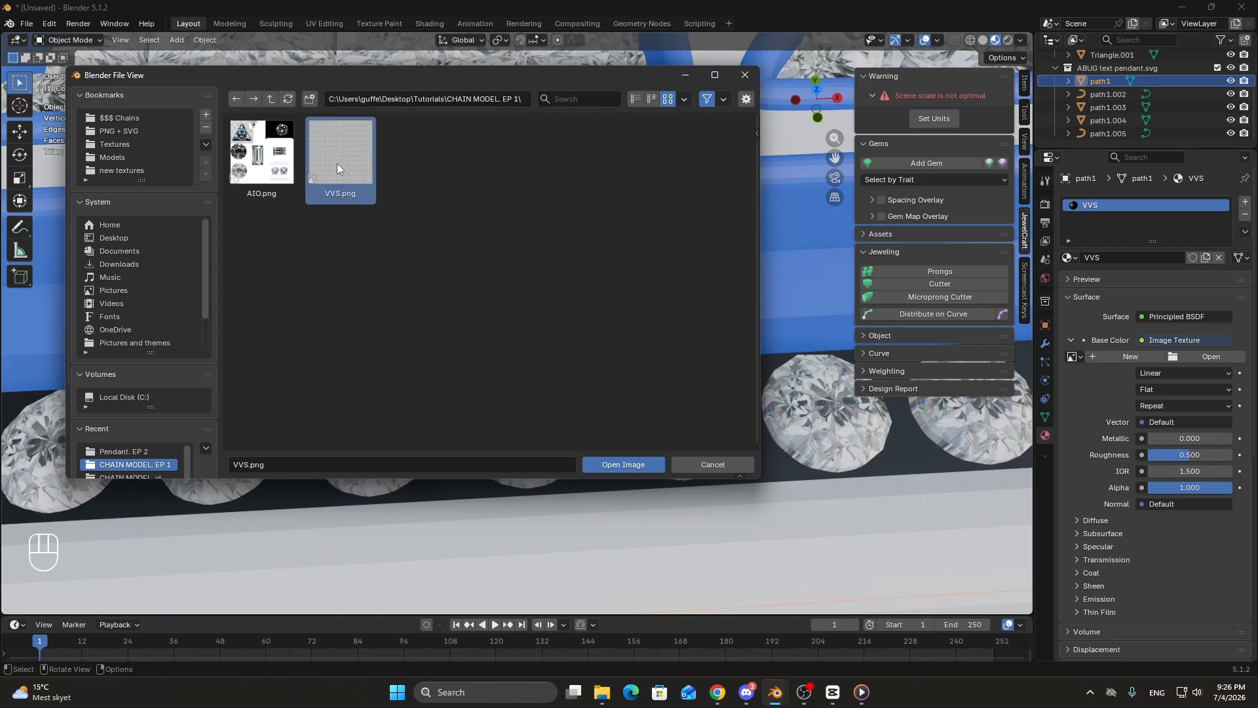
pyautogui.doubleClick(337, 164)
pyautogui.moveTo(535, 357); pyautogui.dragTo(610, 230, button='middle')
pyautogui.moveTo(603, 380); pyautogui.dragTo(570, 367, button='middle')
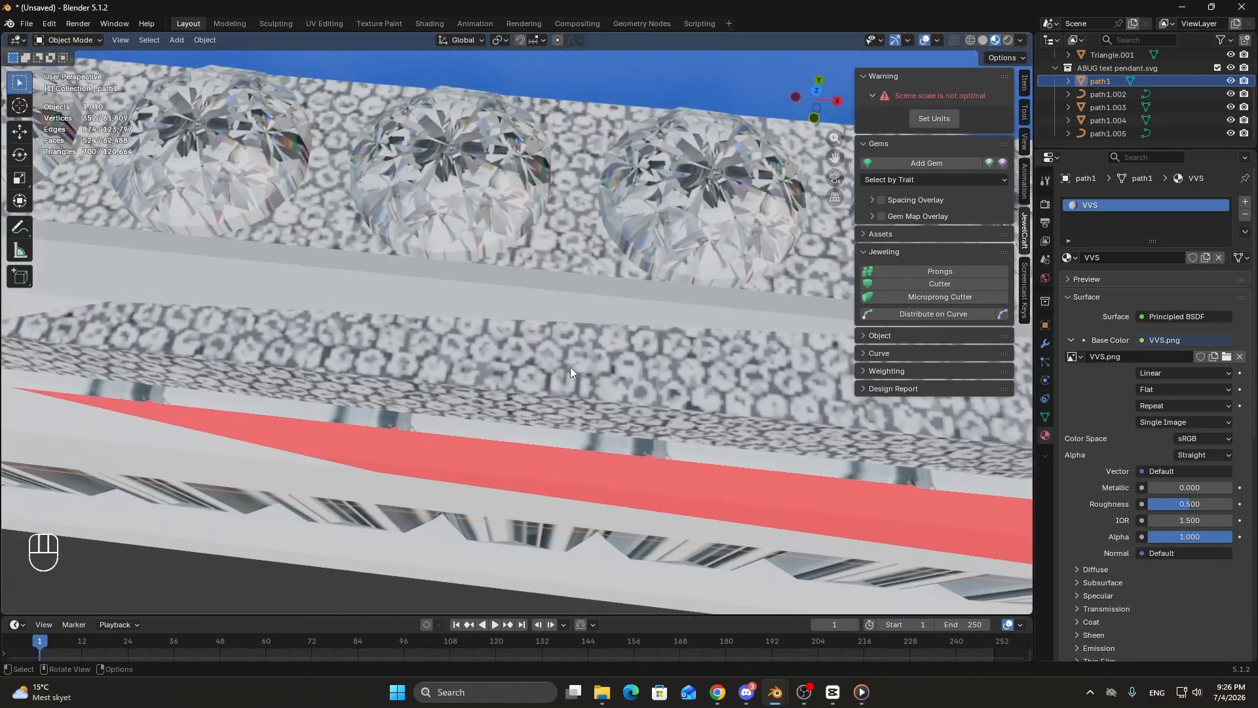
# Unwrap all geometry of the light-colored lettering plate path1.003 with Cube Projection.
pyautogui.scroll(-5, 567, 354)
pyautogui.scroll(-4, 560, 309)
pyautogui.click(537, 285)
pyautogui.scroll(-4, 536, 288)
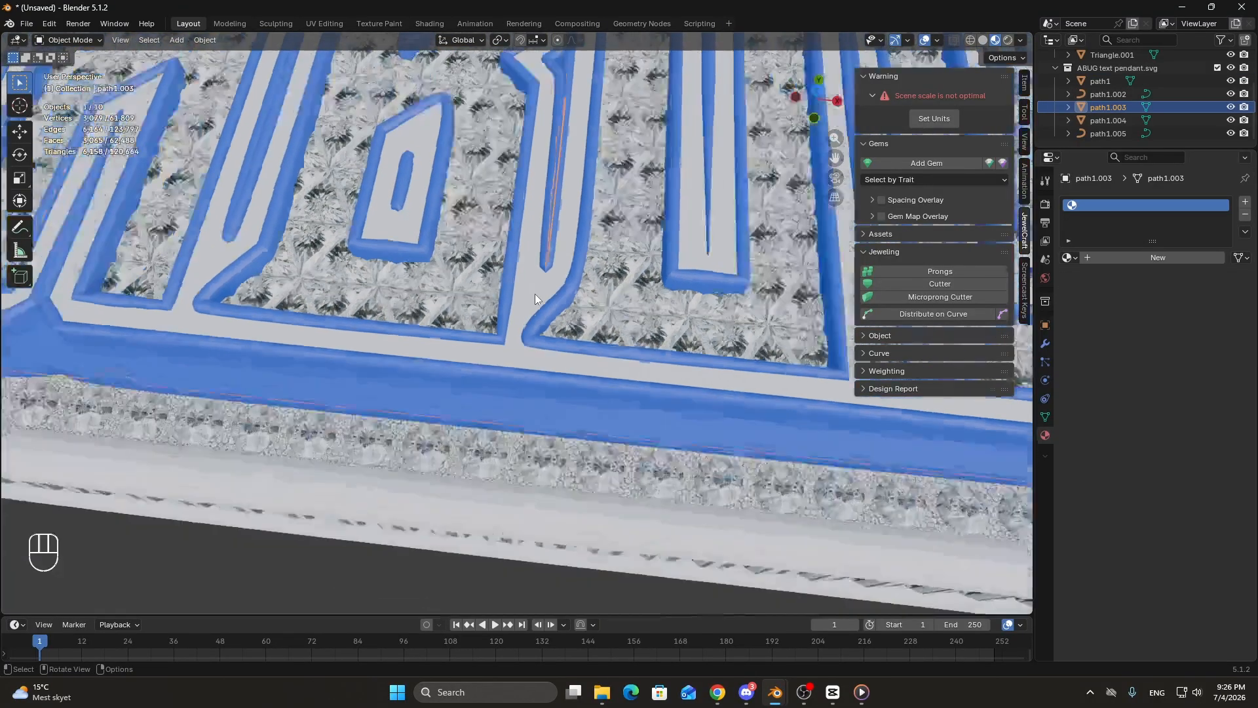
pyautogui.scroll(6, 551, 309)
pyautogui.press('Tab')
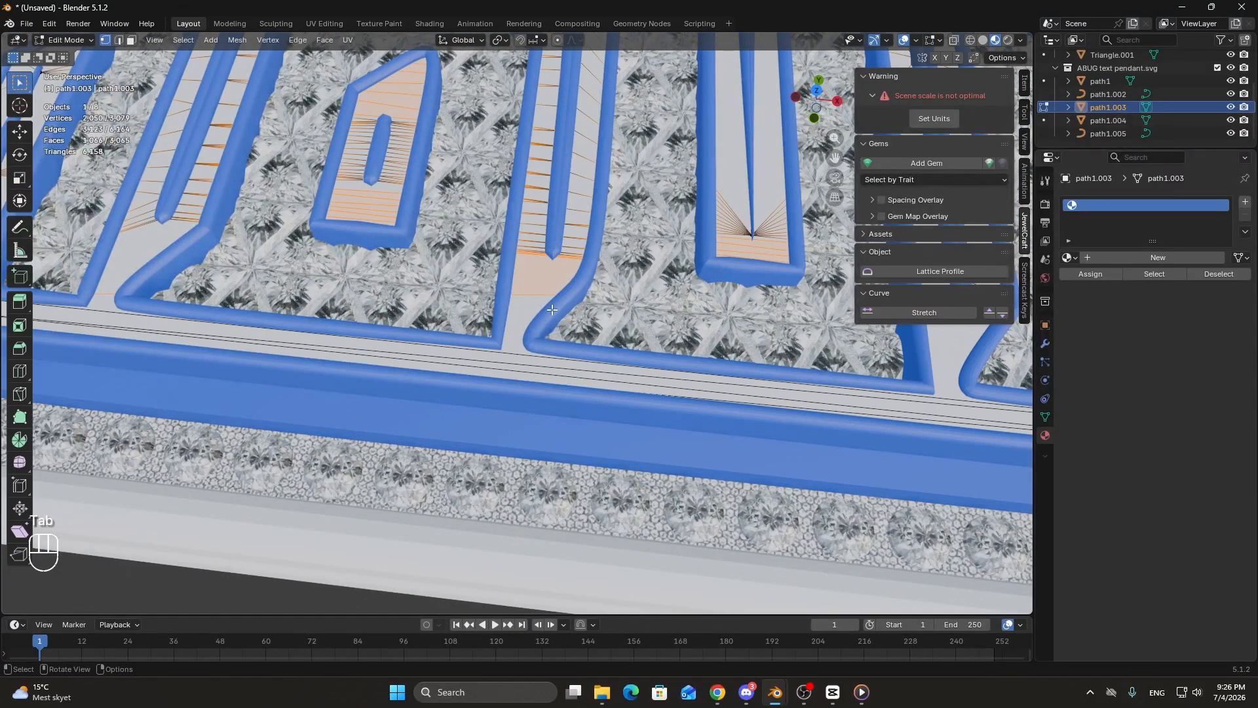
pyautogui.press('a')
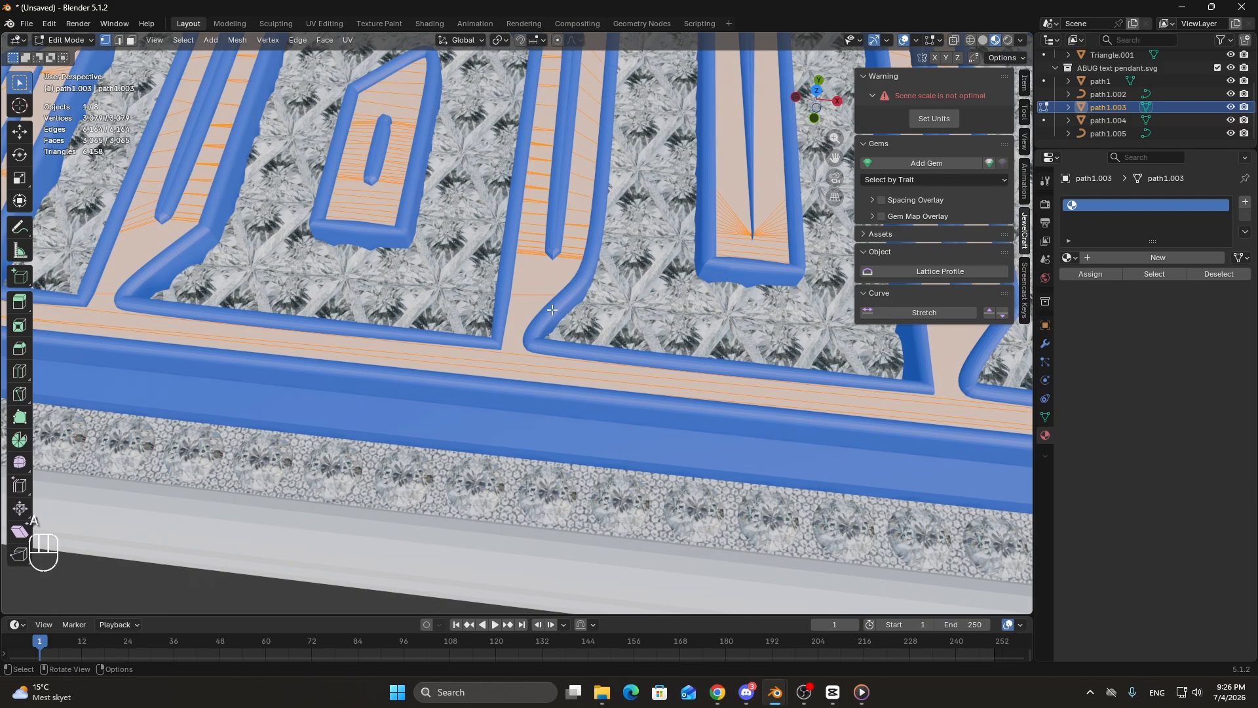
pyautogui.press('u')
pyautogui.click(551, 309)
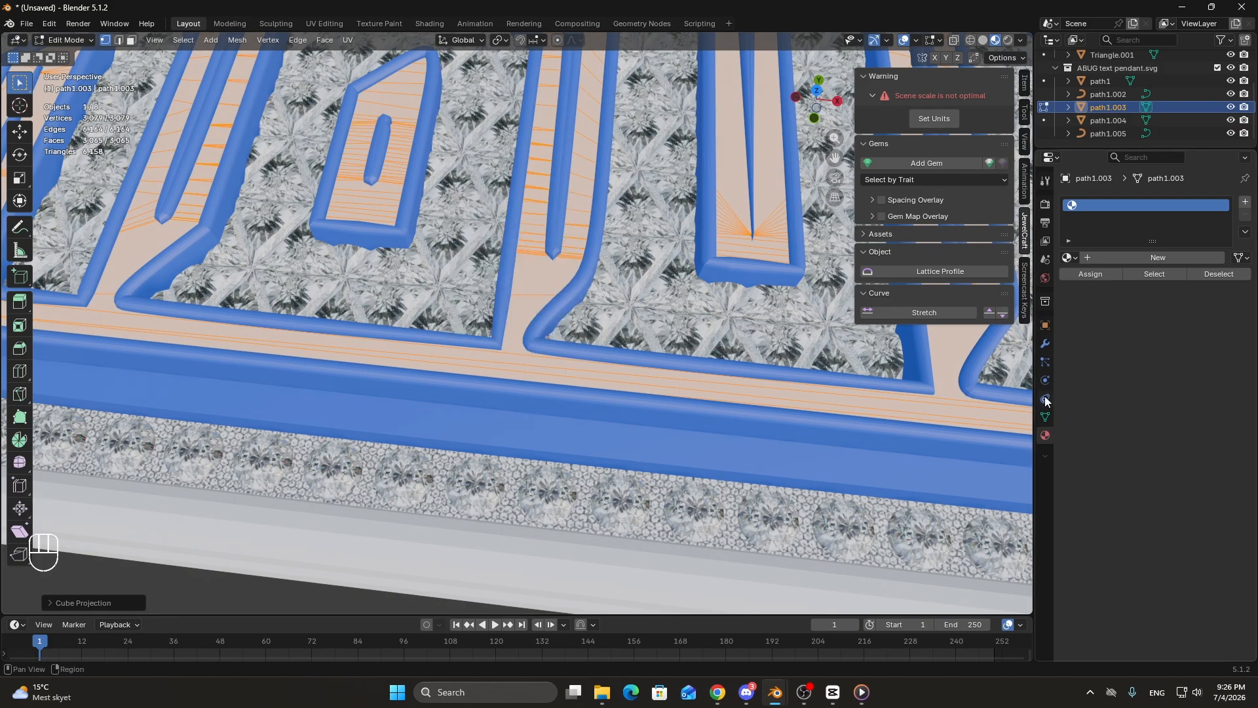
pyautogui.press('Tab')
# Assign the existing VVS material to the lettering plate path1.003.
pyautogui.click(1069, 257)
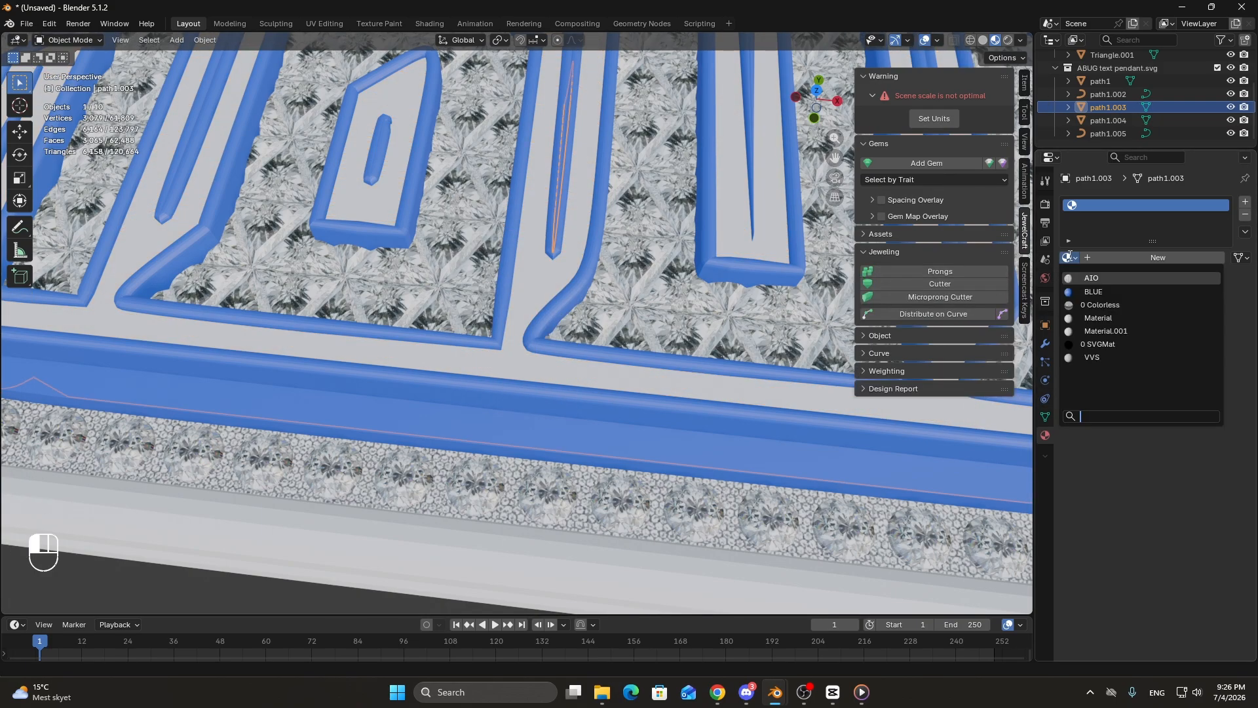
pyautogui.click(1091, 358)
pyautogui.moveTo(719, 324); pyautogui.dragTo(682, 327, button='middle')
pyautogui.scroll(2, 646, 338)
pyautogui.scroll(-7, 632, 324)
pyautogui.scroll(5, 561, 324)
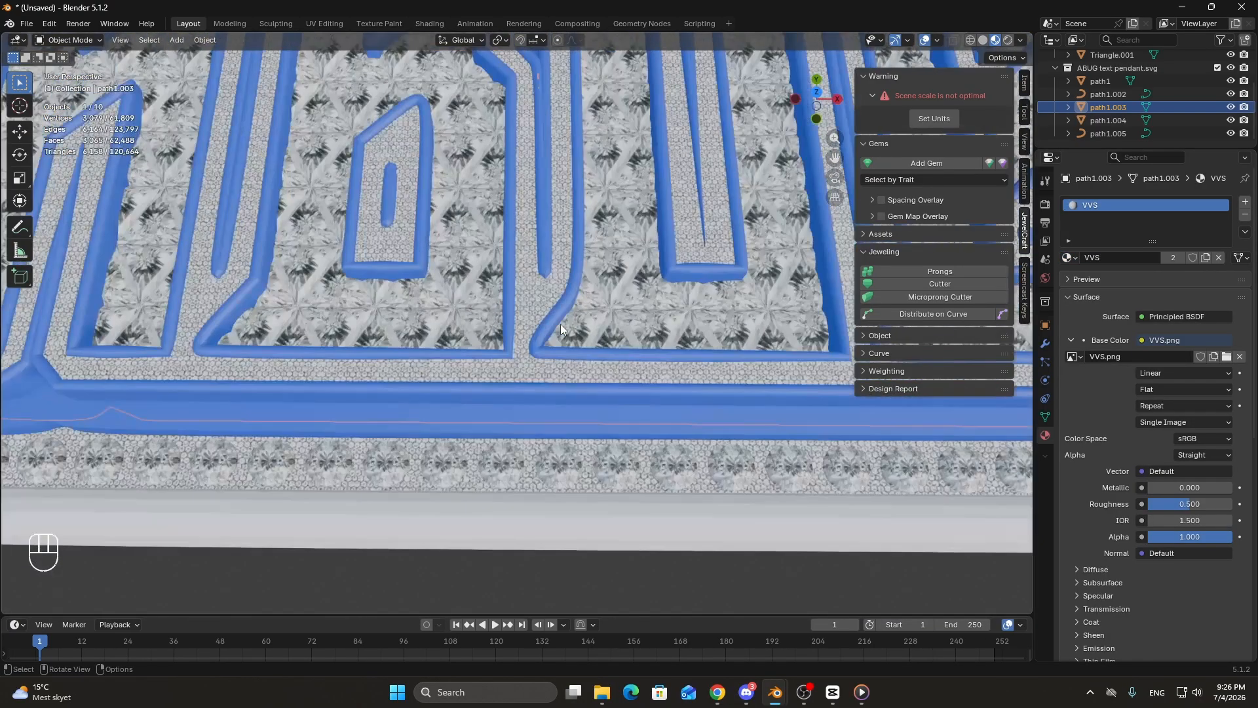
# Convert the upper and lower rim curves bordering the baguette side wall into a single mesh.
pyautogui.moveTo(562, 324); pyautogui.dragTo(585, 289, button='middle')
pyautogui.keyDown('shift'); pyautogui.click(580, 257); pyautogui.keyUp('shift')
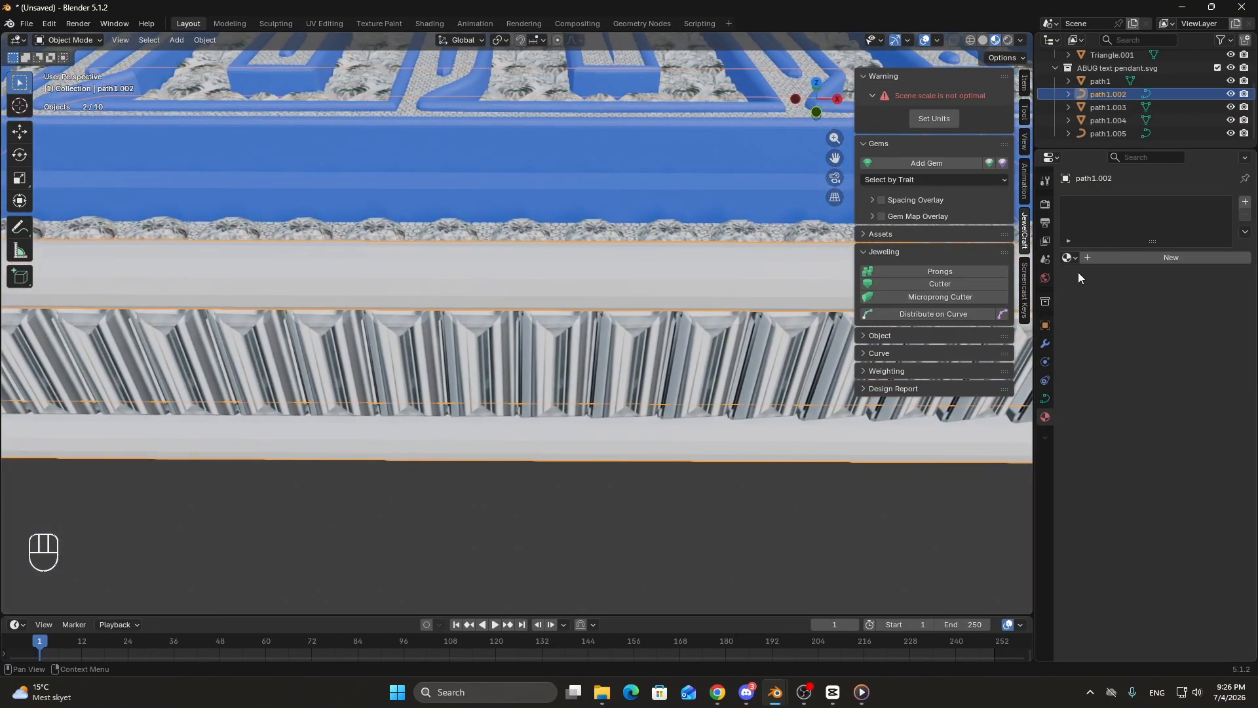
pyautogui.press('Tab')
pyautogui.press('Tab')
pyautogui.press('Tab')
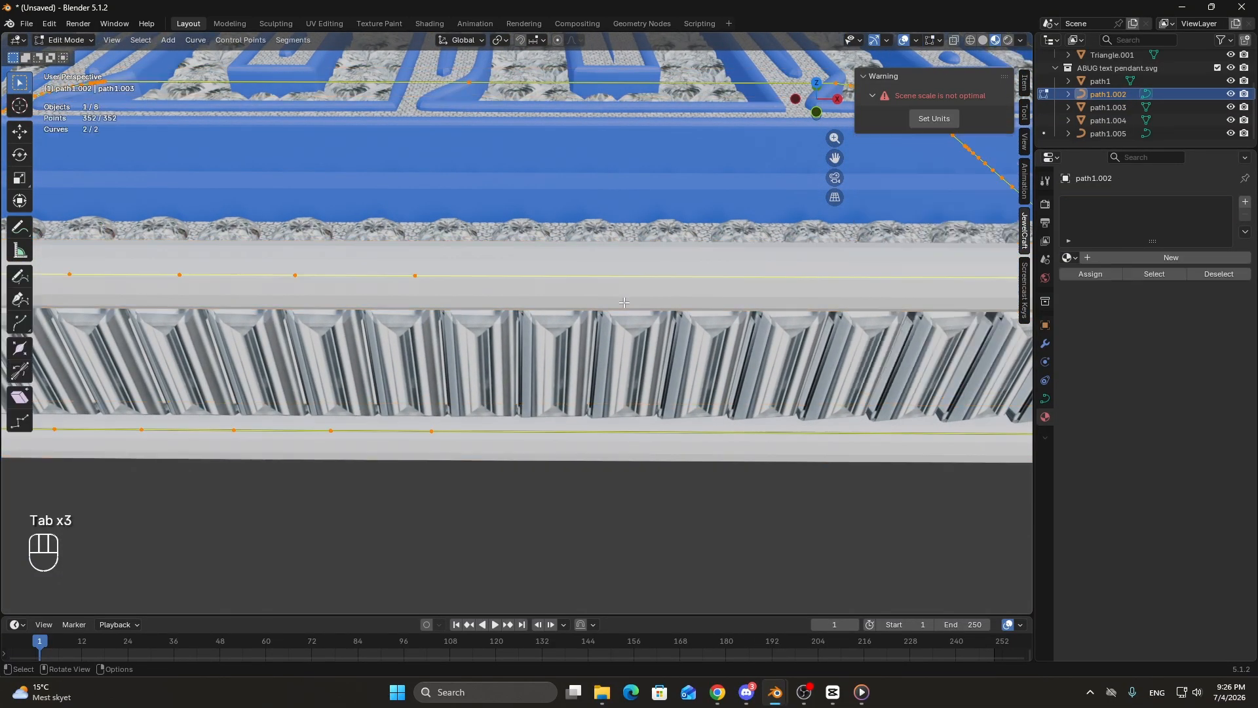
pyautogui.press('Tab')
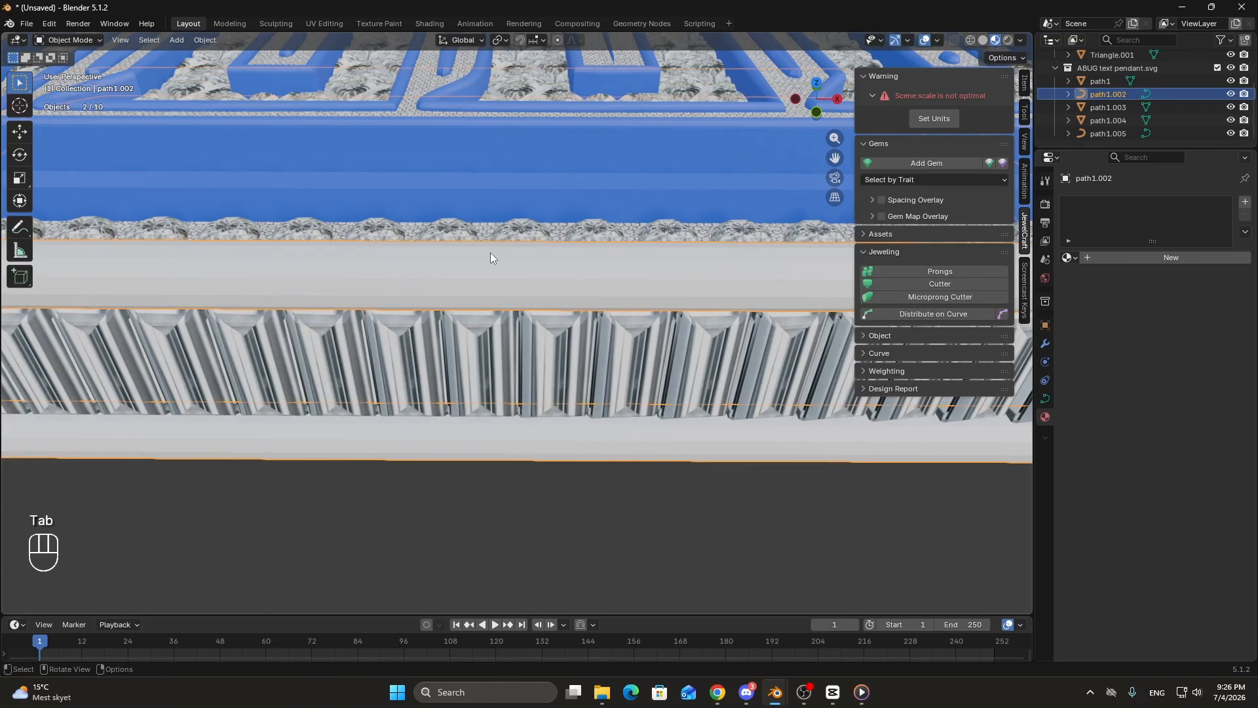
pyautogui.rightClick(486, 254)
pyautogui.moveTo(461, 345)
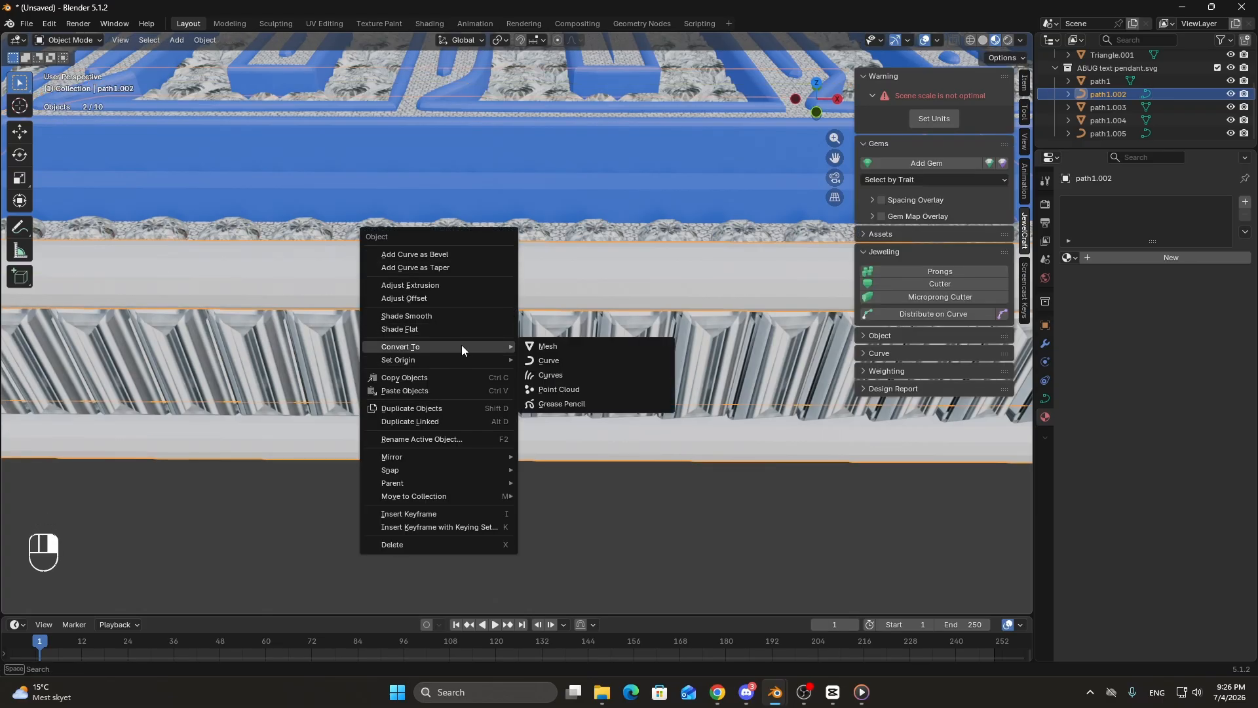
pyautogui.click(548, 351)
pyautogui.keyDown('shift'); pyautogui.moveTo(655, 317); pyautogui.dragTo(614, 359, button='middle'); pyautogui.keyUp('shift')
# Unwrap all geometry of the side-wall rims path1.002 with Cube Projection.
pyautogui.press('Tab')
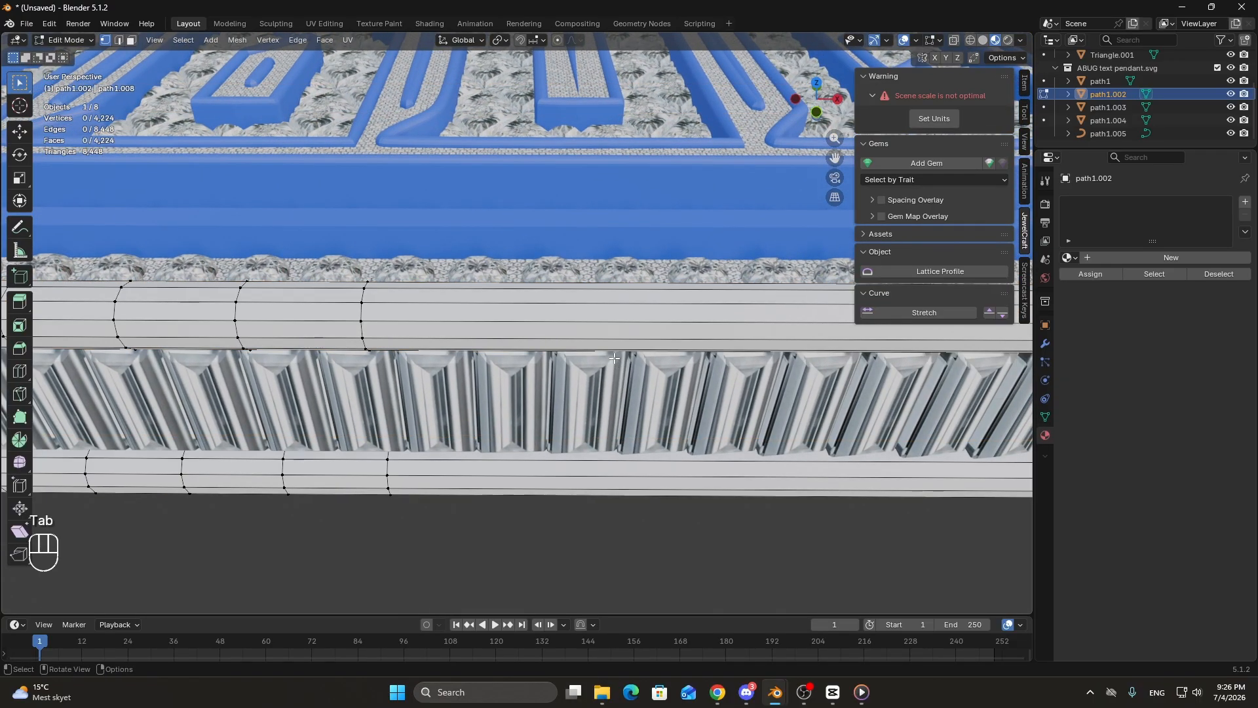
pyautogui.press('a')
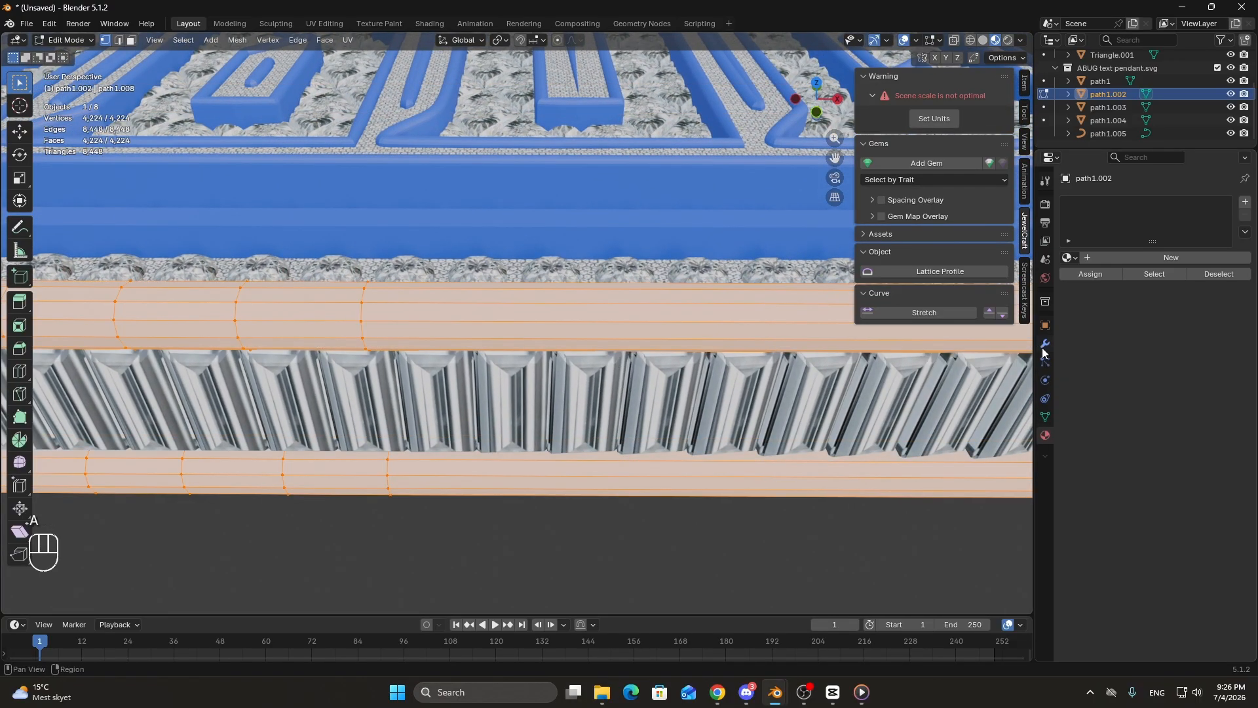
pyautogui.press('u')
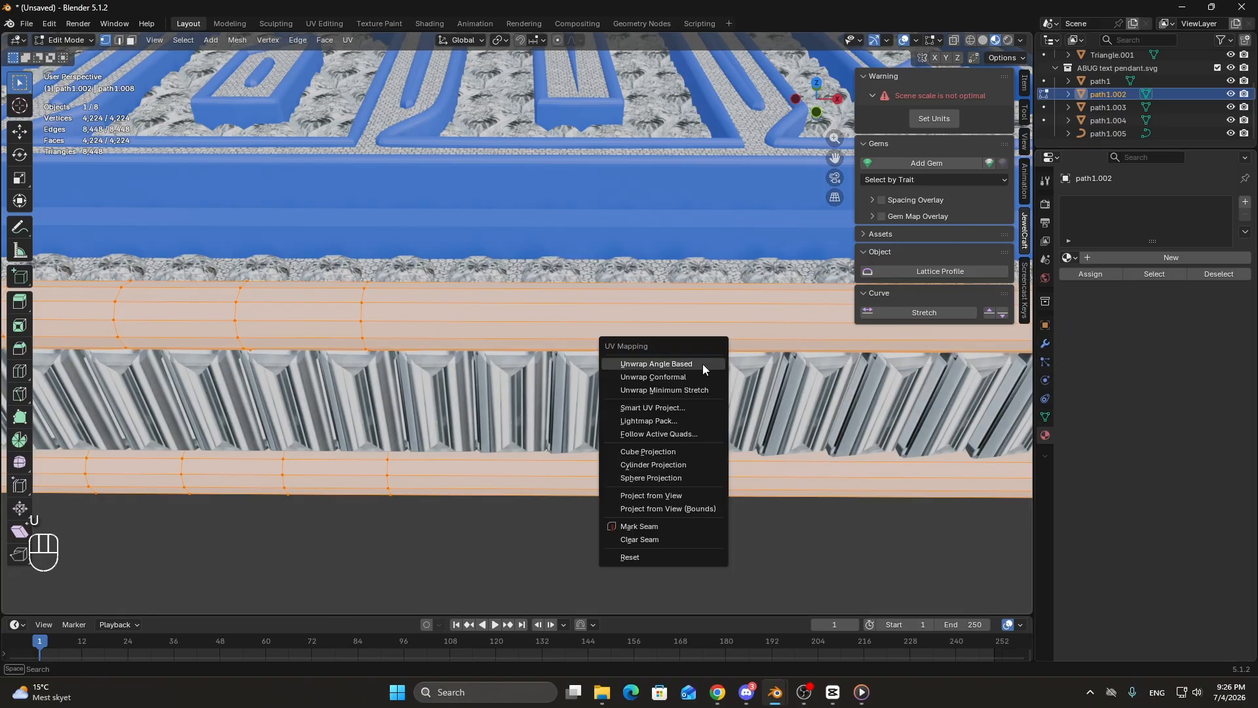
pyautogui.click(673, 452)
# Assign the existing VVS material to the side-wall rims path1.002.
pyautogui.click(1070, 256)
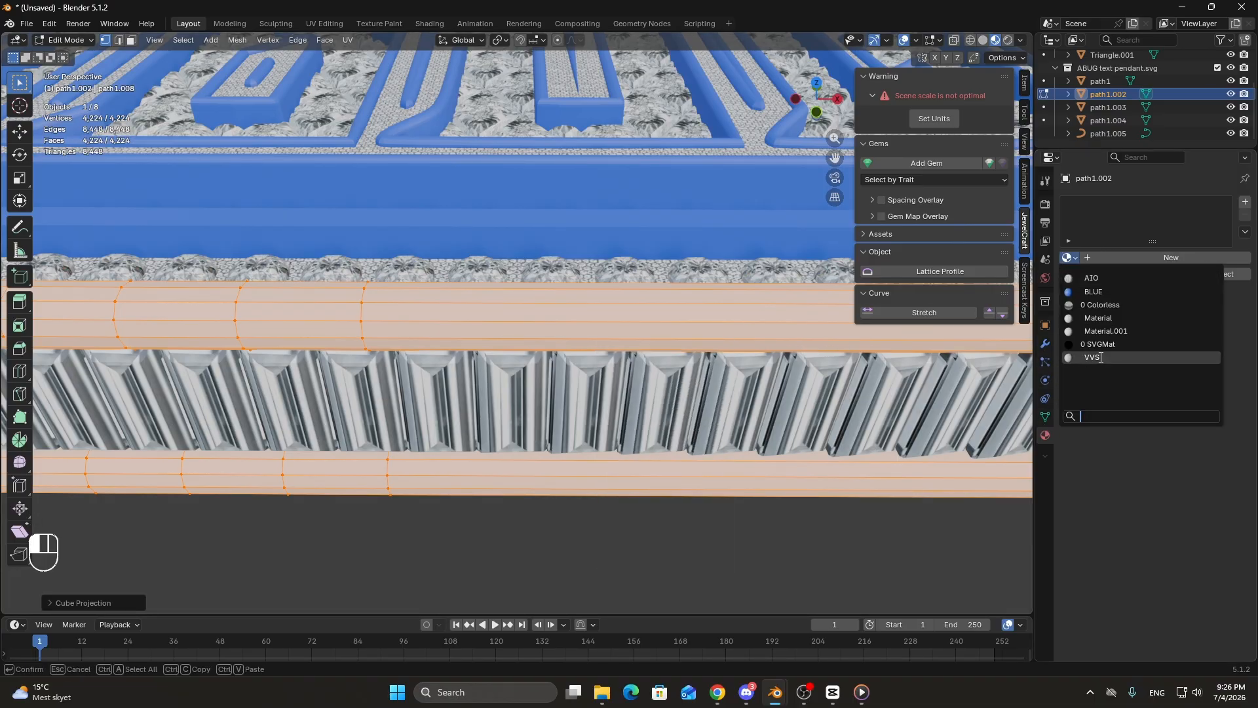
pyautogui.click(1098, 355)
pyautogui.press('Tab')
pyautogui.scroll(-12, 654, 371)
pyautogui.scroll(13, 580, 332)
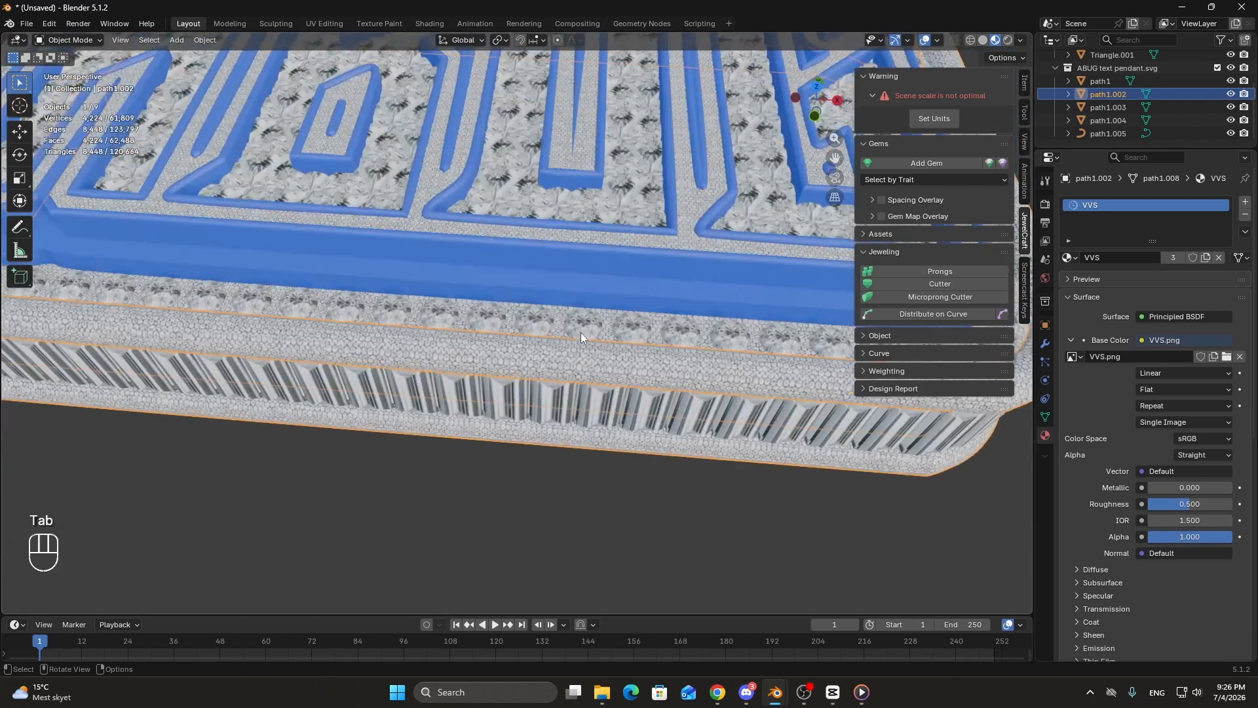
pyautogui.scroll(4, 597, 338)
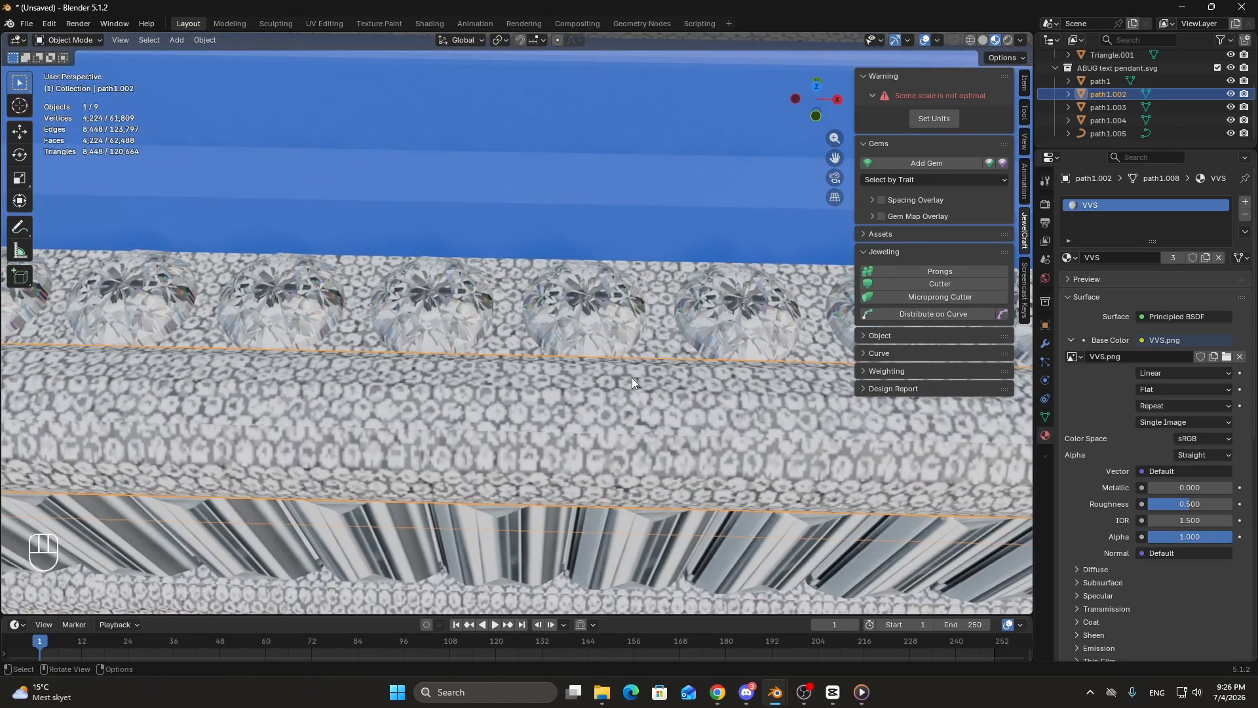
# Add the base plate path1 and the lettering plate path1.003 to the selection with the side-wall rims path1.002.
pyautogui.moveTo(631, 377); pyautogui.dragTo(505, 368, button='middle')
pyautogui.scroll(4, 465, 379)
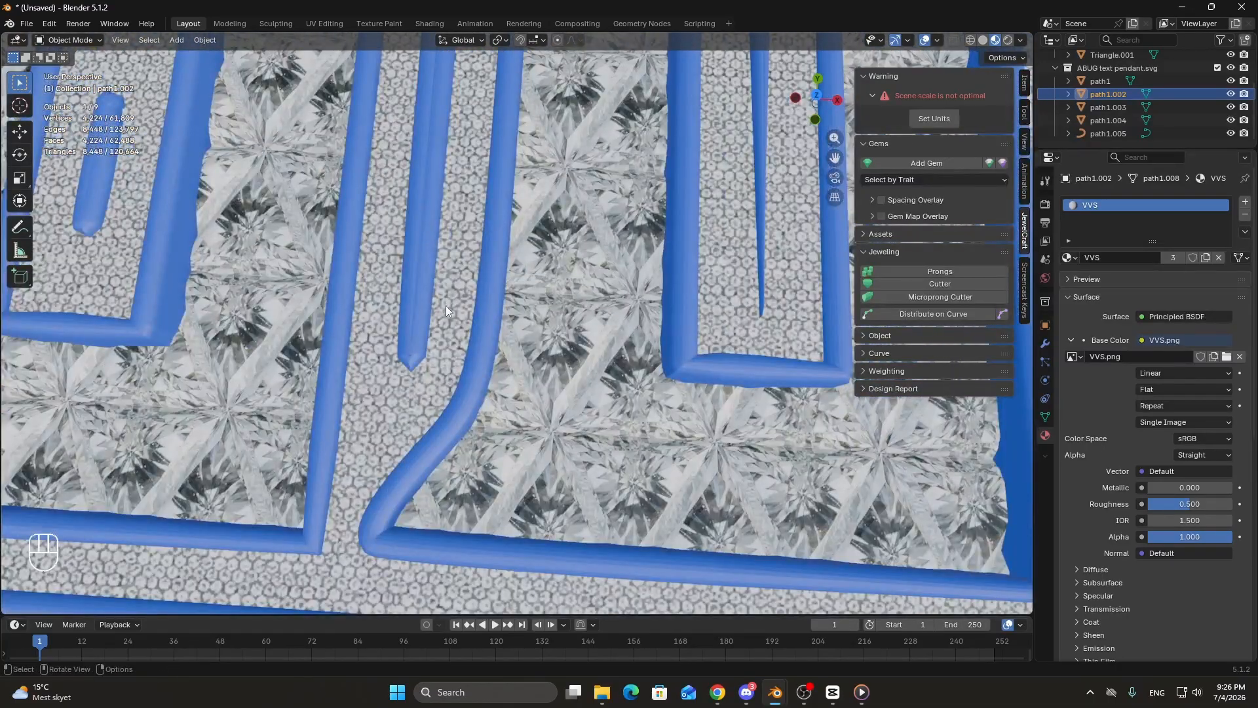
pyautogui.scroll(-6, 446, 306)
pyautogui.keyDown('shift'); pyautogui.moveTo(699, 443); pyautogui.dragTo(682, 282, button='middle'); pyautogui.keyUp('shift')
pyautogui.moveTo(679, 380); pyautogui.dragTo(572, 291, button='middle')
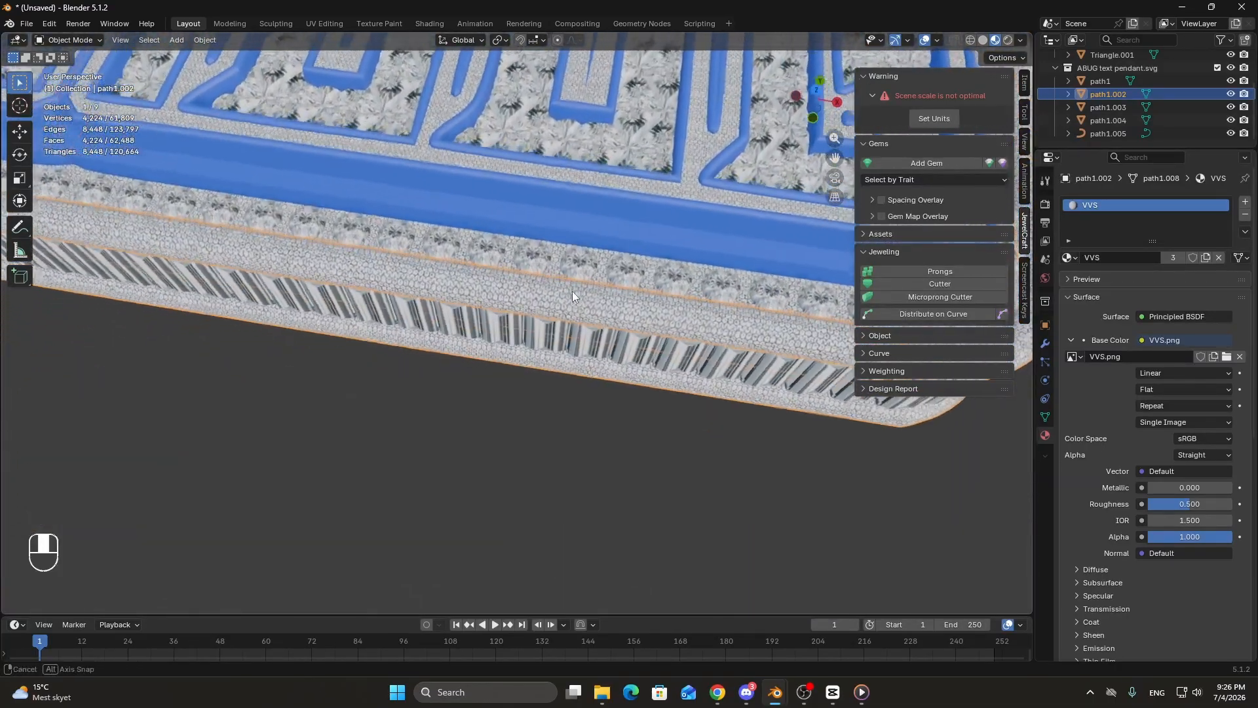
pyautogui.scroll(5, 571, 262)
pyautogui.keyDown('shift'); pyautogui.click(611, 161); pyautogui.keyUp('shift')
pyautogui.keyDown('shift'); pyautogui.moveTo(598, 198); pyautogui.dragTo(449, 562, button='middle'); pyautogui.keyUp('shift')
pyautogui.keyDown('shift'); pyautogui.click(447, 270); pyautogui.keyUp('shift')
pyautogui.moveTo(534, 360); pyautogui.dragTo(546, 347, button='middle')
pyautogui.scroll(-2, 545, 347)
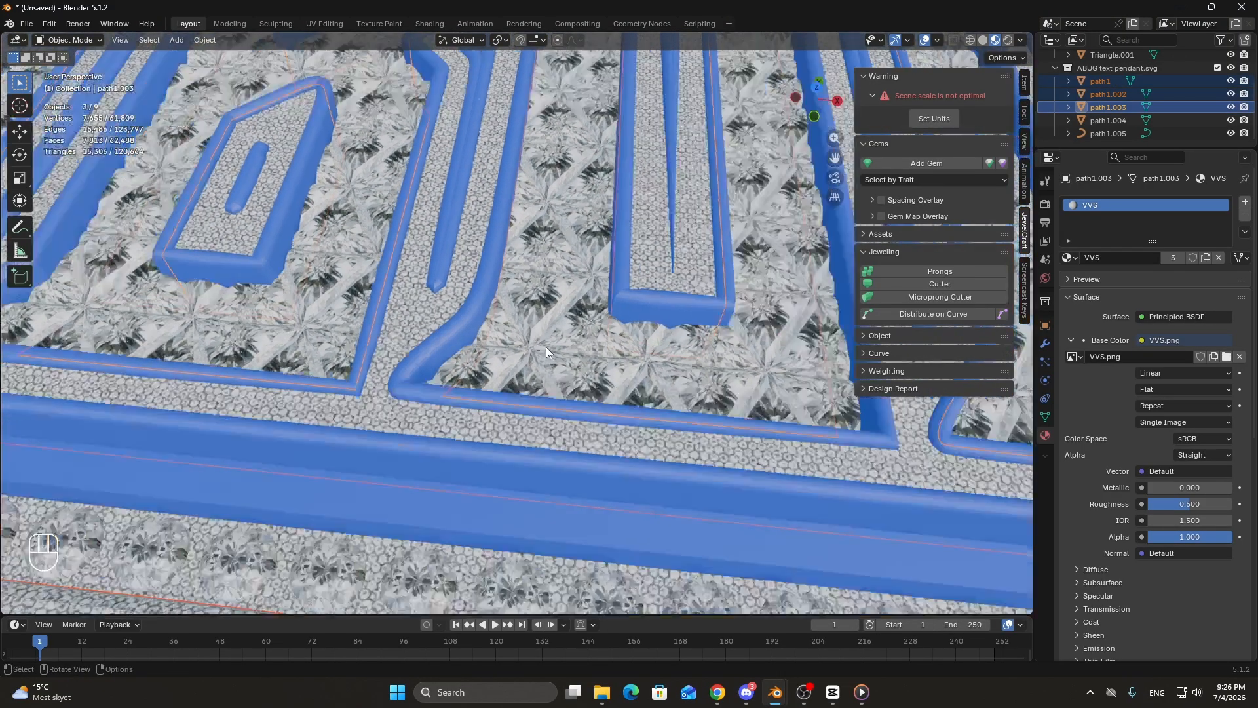
pyautogui.scroll(-6, 550, 346)
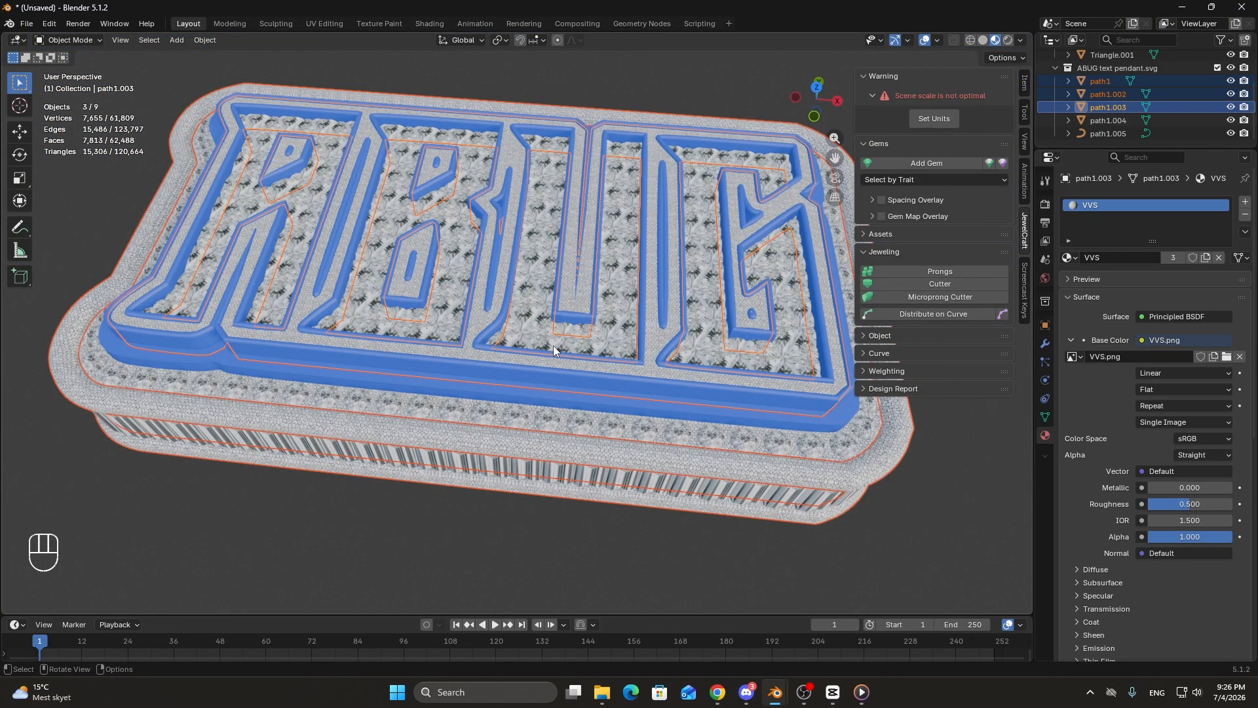
# Scale the UVs of all geometry in path1, path1.002 and path1.003 by 1.5 over the VVS image.
pyautogui.press('Tab')
pyautogui.press('a')
pyautogui.press('a')
pyautogui.press('a')
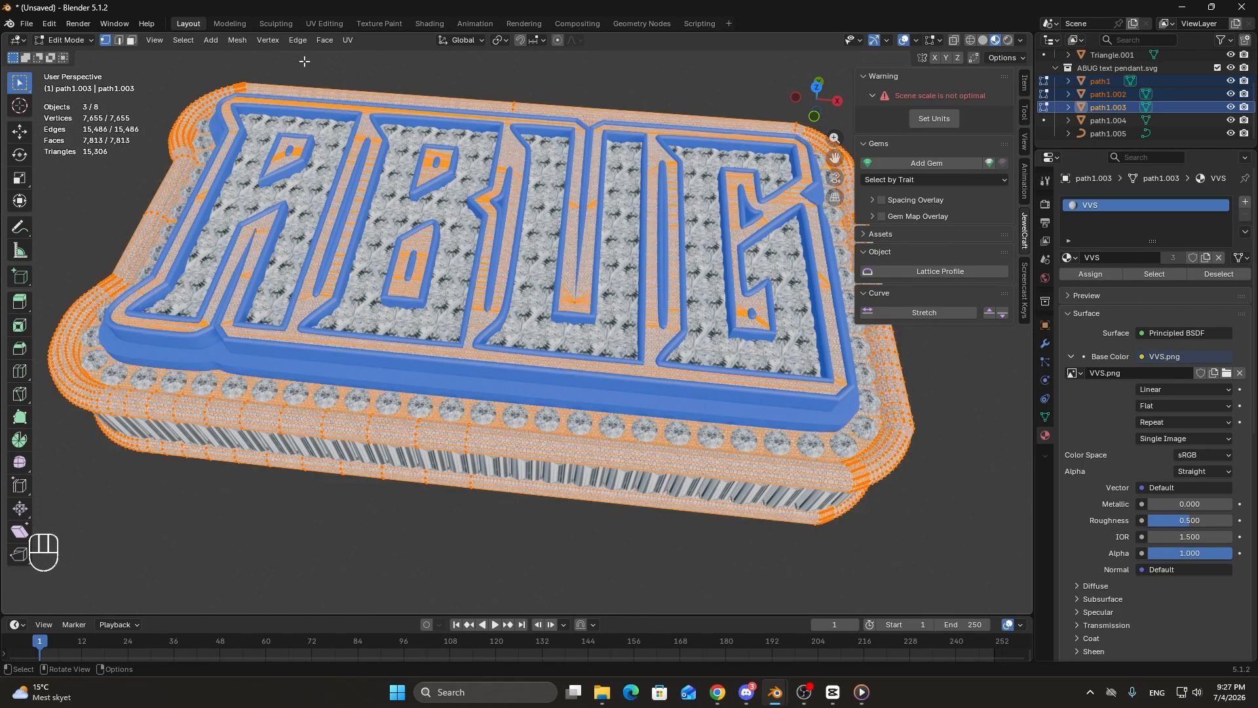
pyautogui.click(316, 25)
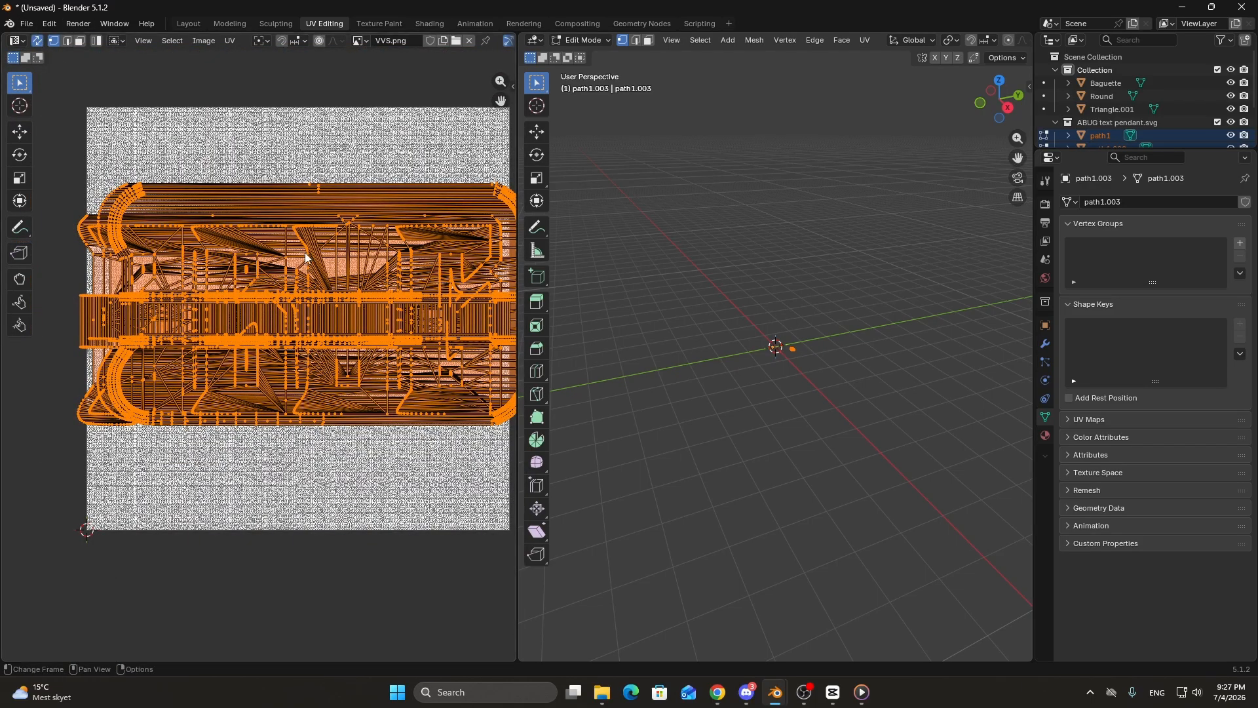
pyautogui.scroll(-2, 464, 323)
pyautogui.moveTo(464, 323); pyautogui.dragTo(402, 328, button='middle')
pyautogui.press('s')
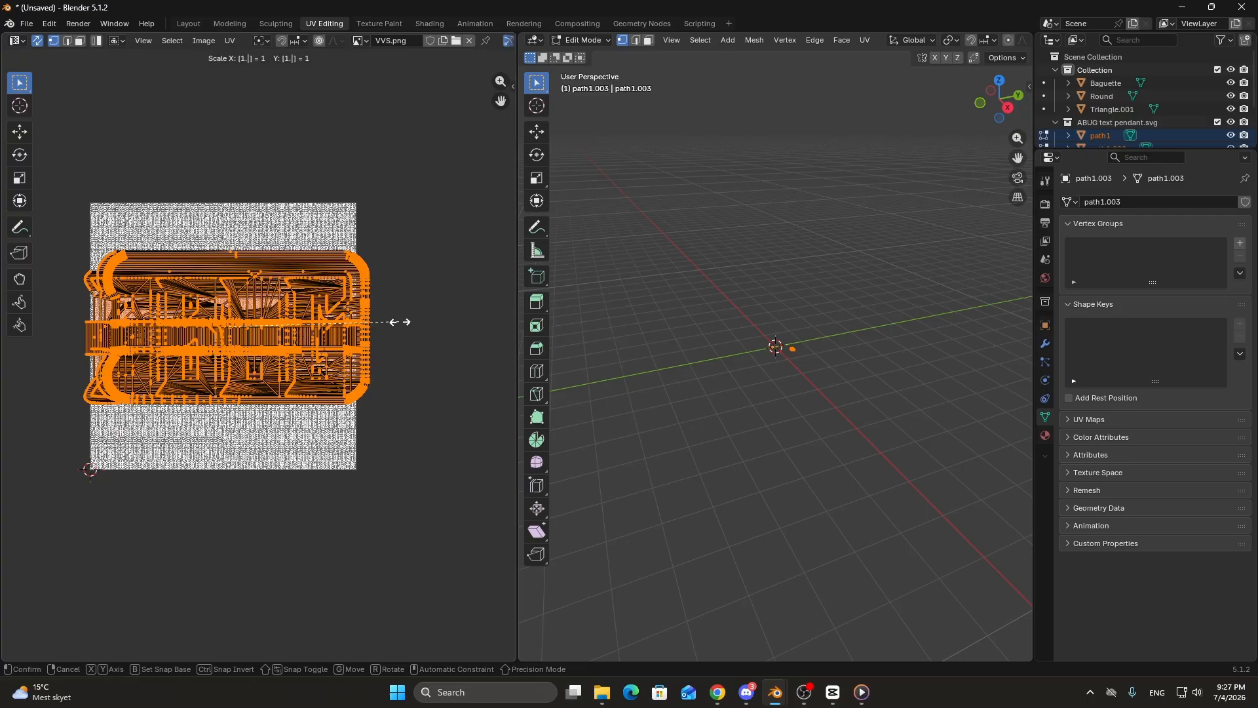
pyautogui.write('1.5')
pyautogui.press('Return')
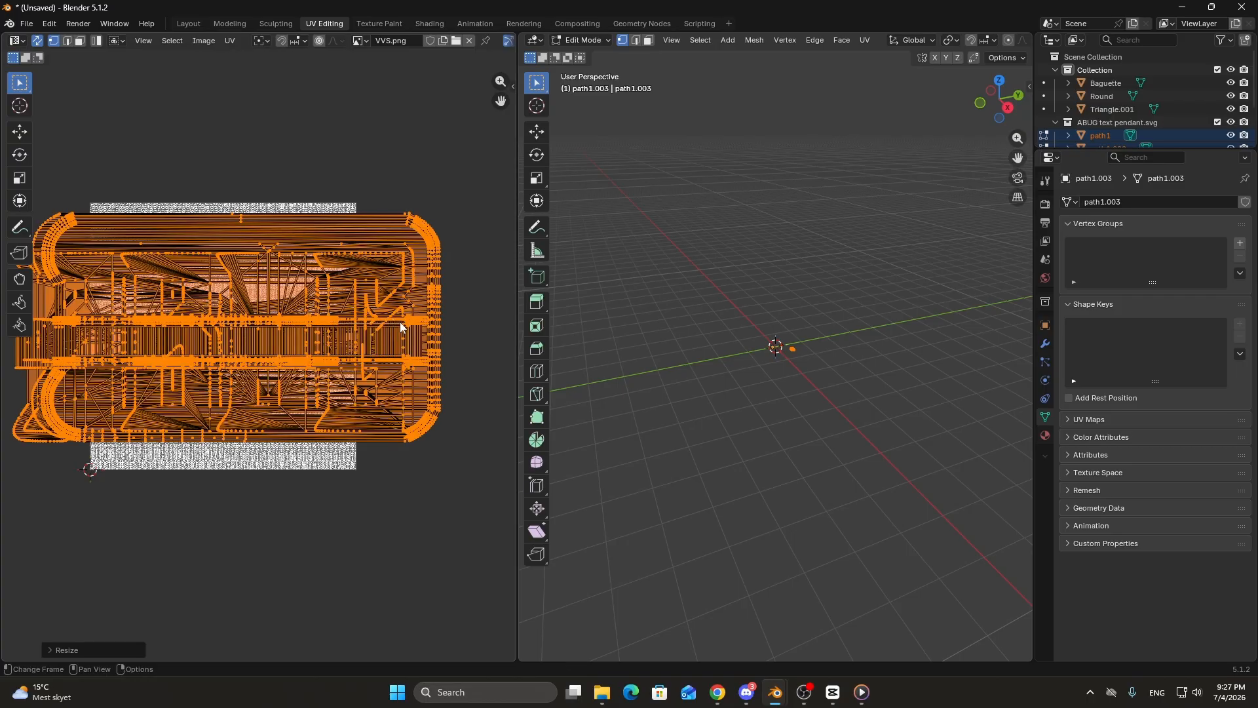
# Examine the rescaled VVS texture on the lettering plate, base plate and side rims, and clear the selection.
pyautogui.click(195, 27)
pyautogui.scroll(11, 368, 286)
pyautogui.moveTo(433, 342); pyautogui.dragTo(436, 367, button='middle')
pyautogui.scroll(-5, 452, 386)
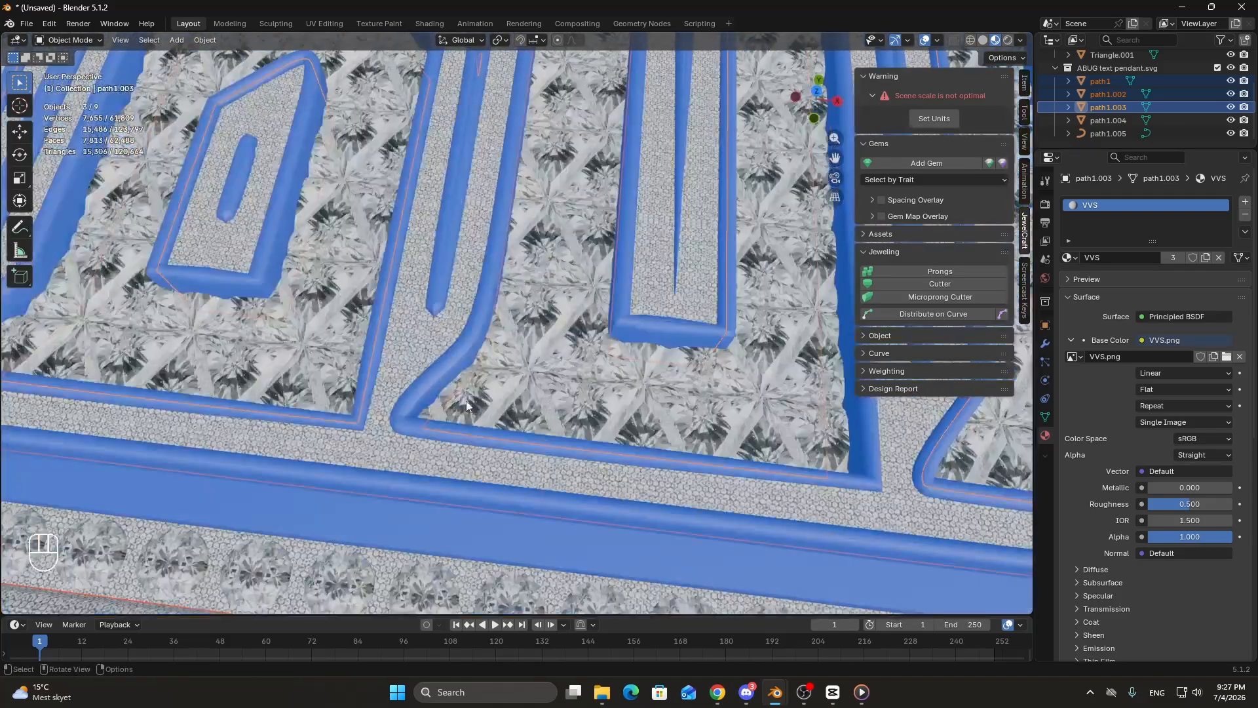
pyautogui.keyDown('shift'); pyautogui.moveTo(496, 426); pyautogui.dragTo(519, 308, button='middle'); pyautogui.keyUp('shift')
pyautogui.scroll(3, 510, 332)
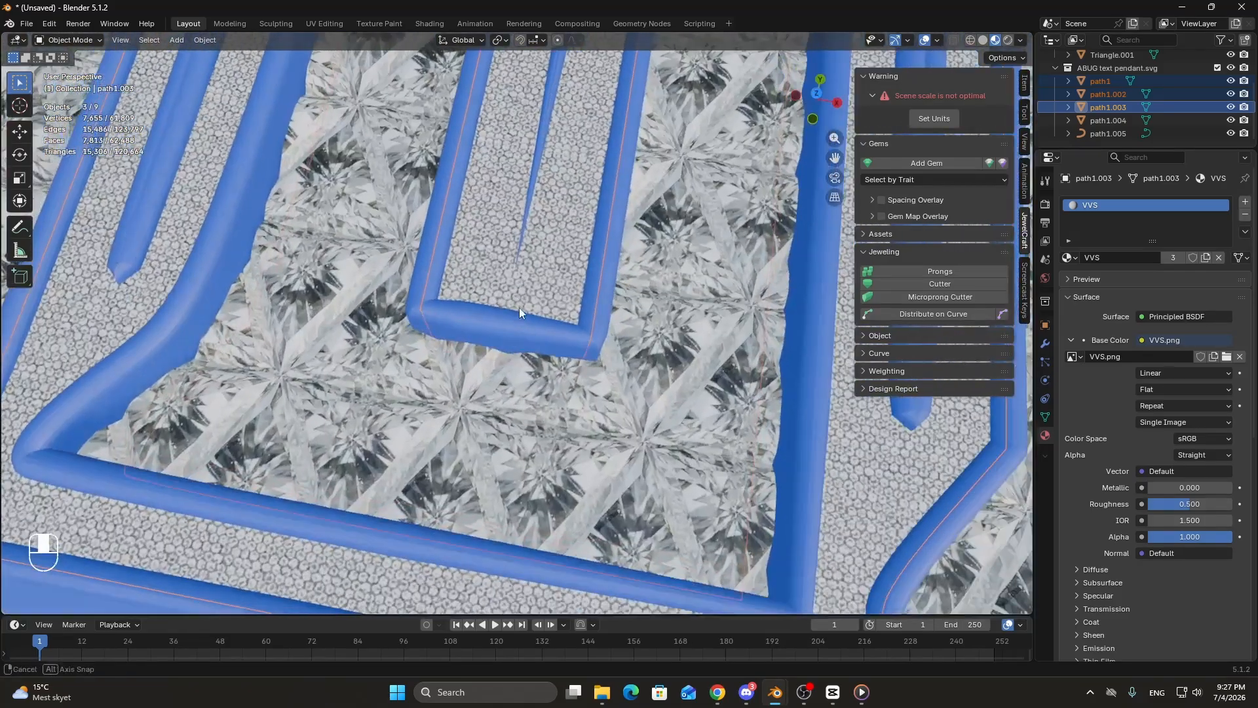
pyautogui.scroll(-10, 518, 306)
pyautogui.scroll(-1, 530, 311)
pyautogui.click(796, 467)
pyautogui.moveTo(630, 425); pyautogui.dragTo(579, 357, button='middle')
pyautogui.scroll(4, 634, 455)
pyautogui.scroll(-5, 635, 455)
pyautogui.scroll(4, 590, 419)
pyautogui.scroll(-5, 579, 358)
pyautogui.moveTo(585, 416)
pyautogui.mouseDown(button='middle')
pyautogui.moveTo(588, 391)
pyautogui.moveTo(570, 391)
pyautogui.moveTo(568, 434)
pyautogui.mouseUp(button='middle')
pyautogui.scroll(5, 590, 398)
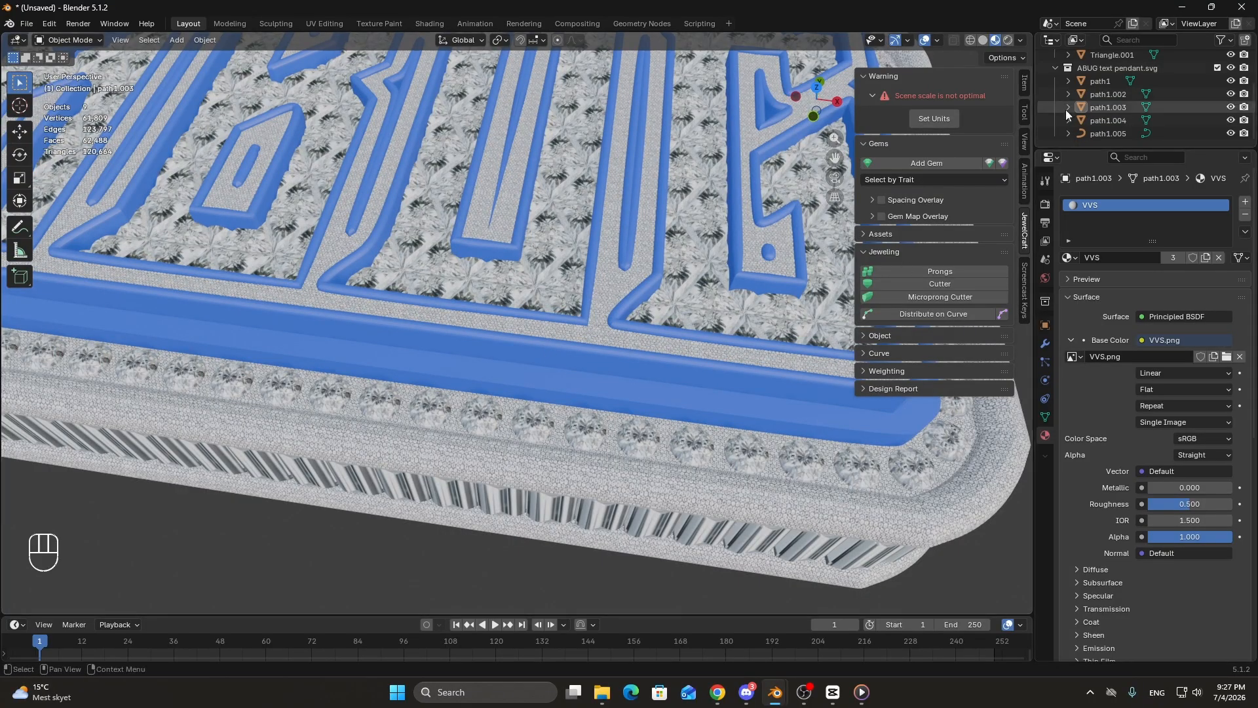
# Convert the blue lettering outline curves, including path1.005, to a mesh.
pyautogui.moveTo(1068, 151); pyautogui.dragTo(1007, 177)
pyautogui.click(1071, 187)
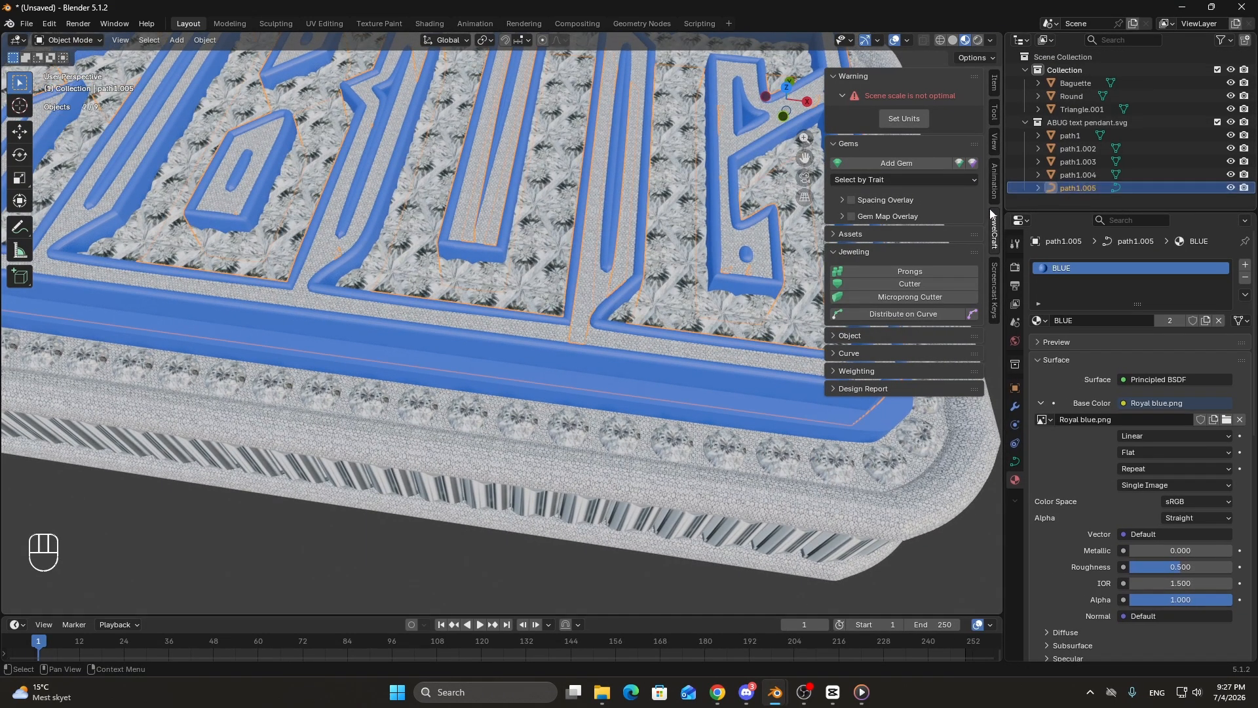
pyautogui.press('g')
pyautogui.rightClick(565, 333)
pyautogui.rightClick(586, 305)
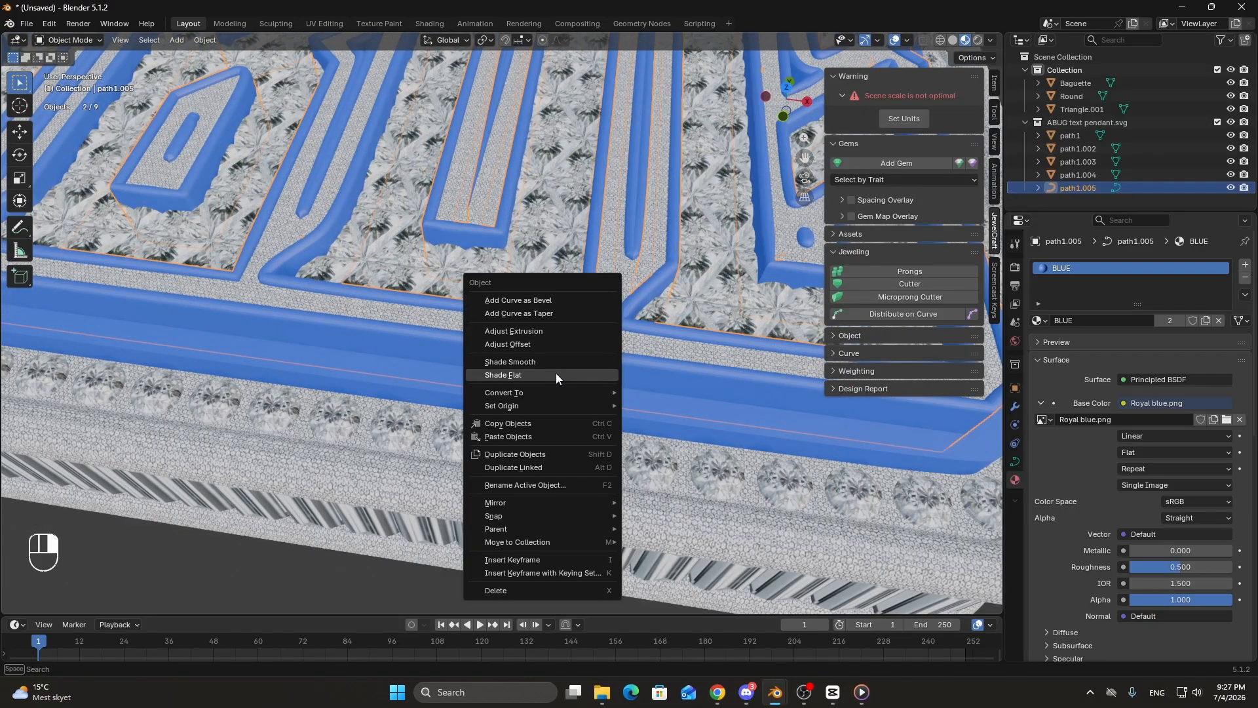
pyautogui.moveTo(553, 392)
pyautogui.click(649, 392)
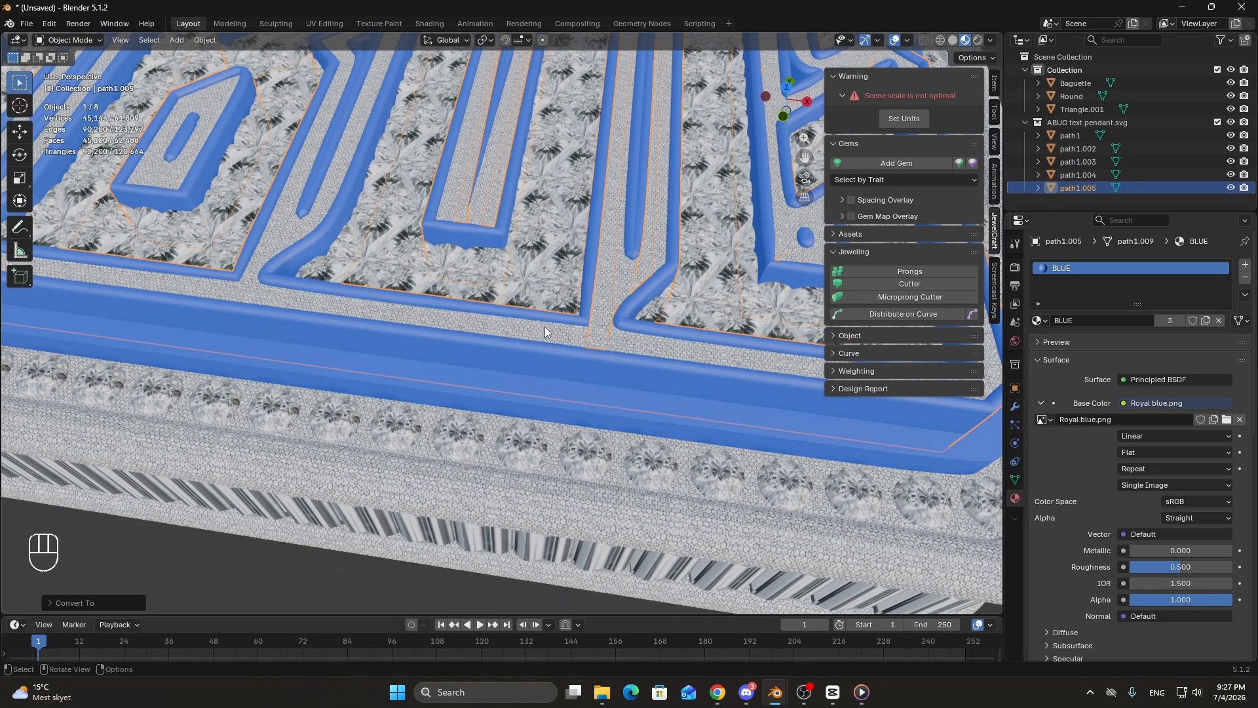
# Examine the blue outline mesh path1.005 around the letters and the corner of the pendant, including its scene statistics.
pyautogui.scroll(5, 546, 328)
pyautogui.moveTo(547, 327); pyautogui.dragTo(550, 327, button='middle')
pyautogui.scroll(-4, 550, 326)
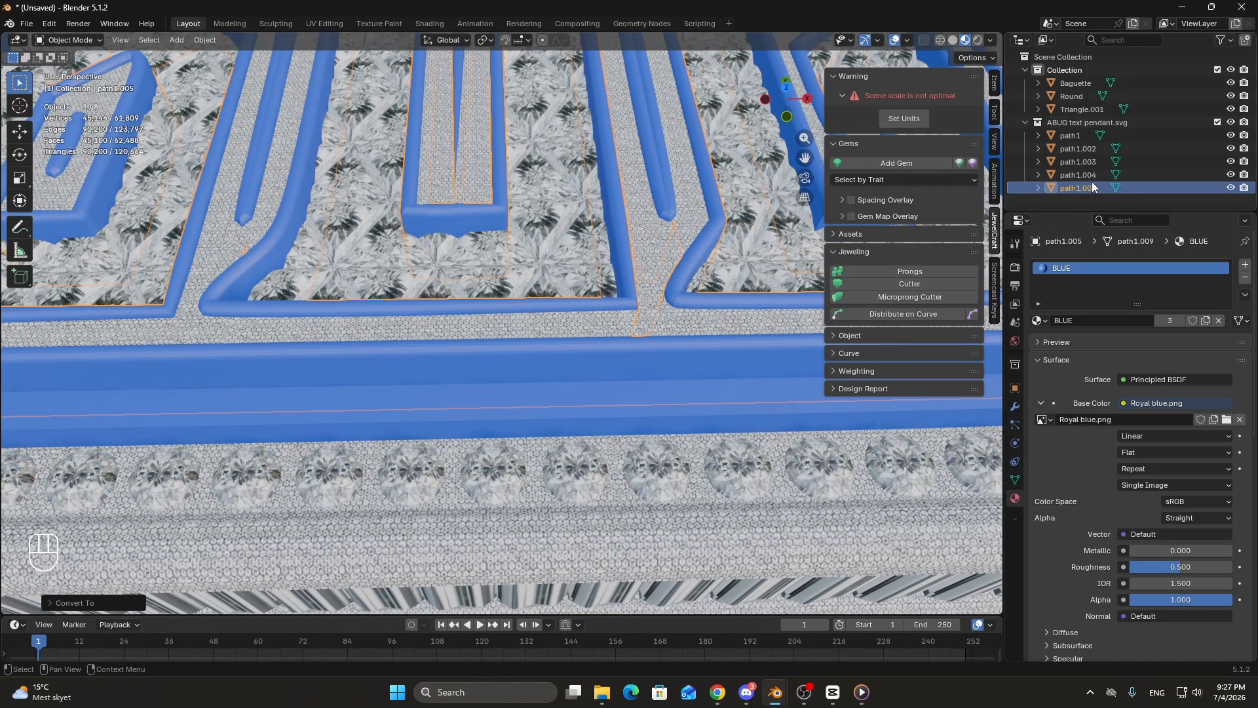
pyautogui.scroll(-8, 531, 321)
pyautogui.scroll(10, 475, 363)
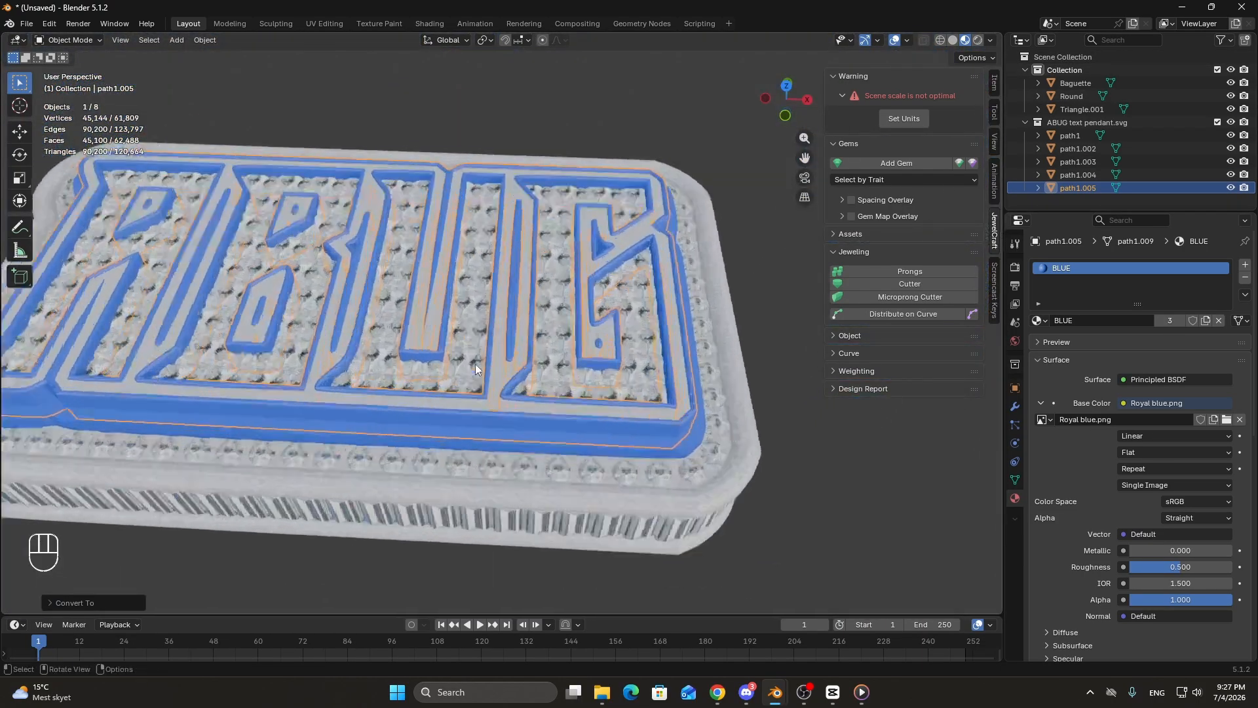
pyautogui.scroll(-6, 477, 364)
pyautogui.scroll(3, 375, 329)
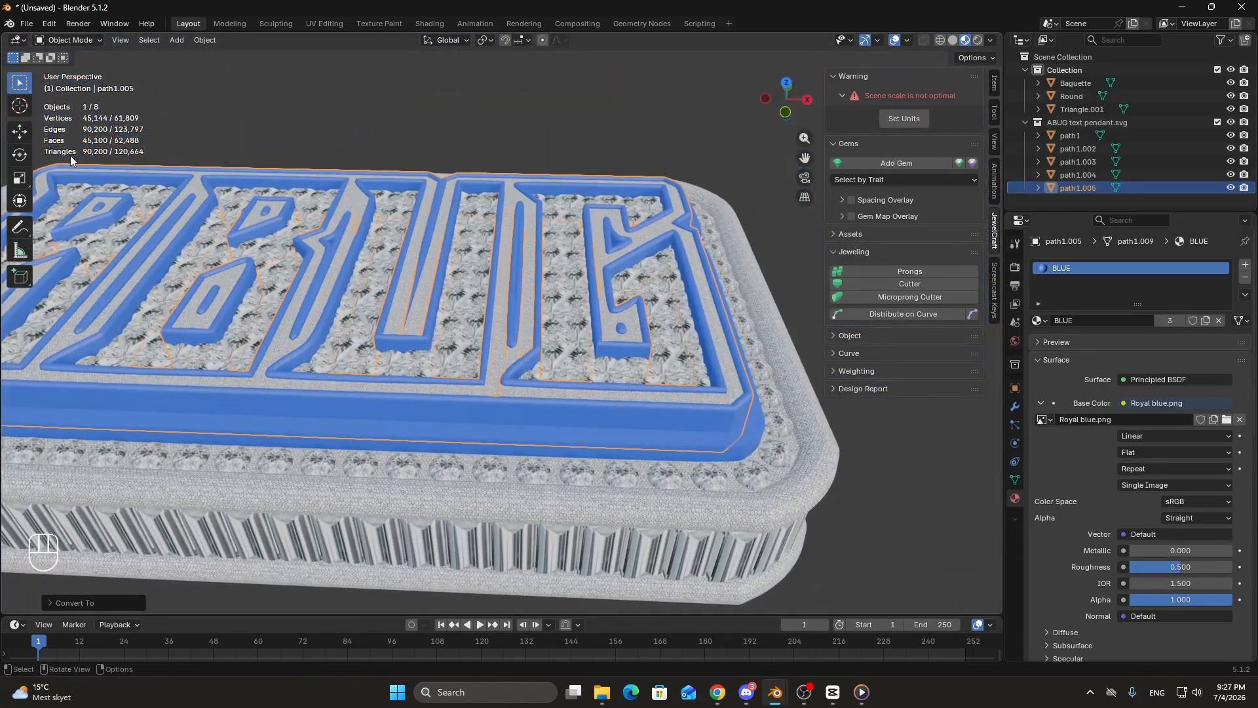
pyautogui.scroll(8, 569, 336)
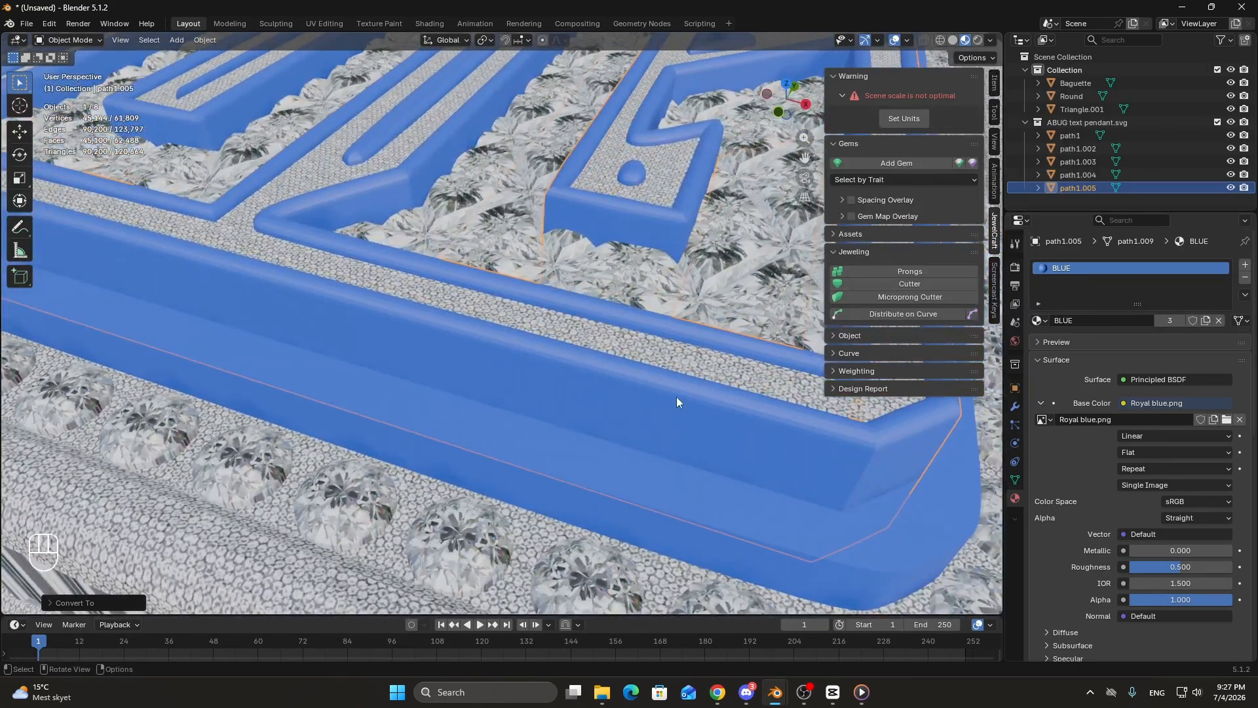
pyautogui.keyDown('shift'); pyautogui.moveTo(676, 395); pyautogui.dragTo(652, 415, button='middle'); pyautogui.keyUp('shift')
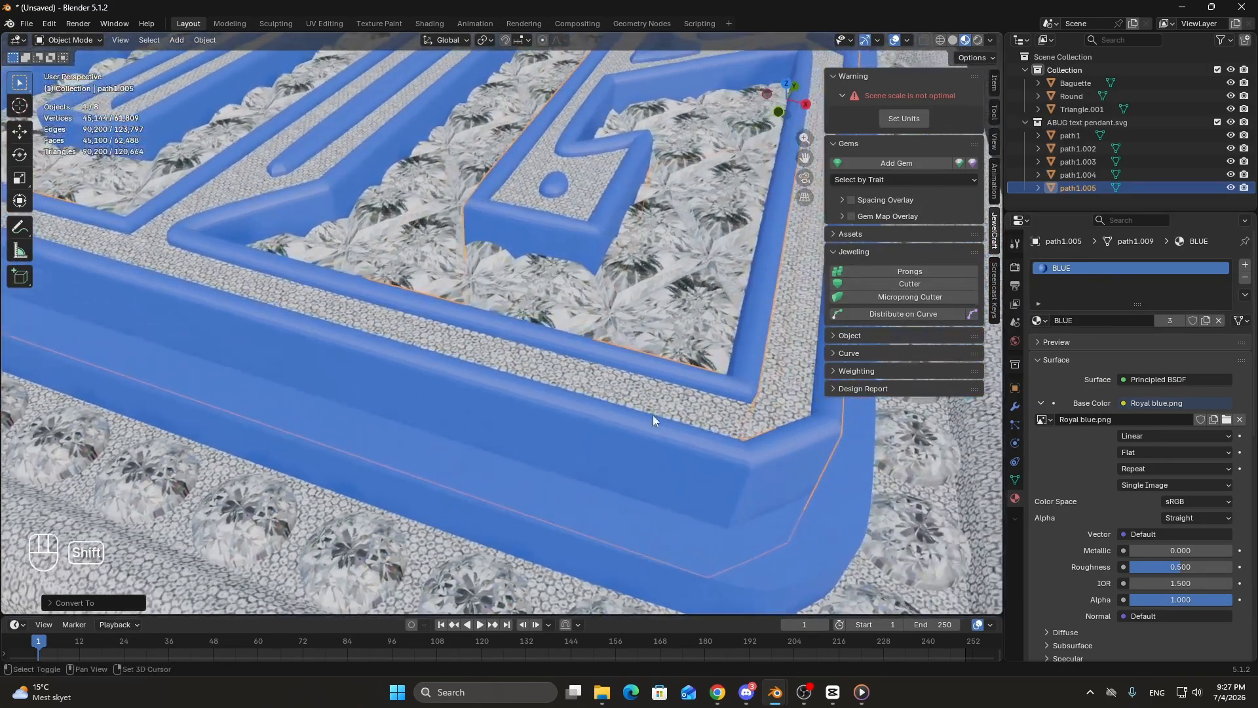
pyautogui.keyDown('shift'); pyautogui.moveTo(617, 321); pyautogui.dragTo(599, 374, button='middle'); pyautogui.keyUp('shift')
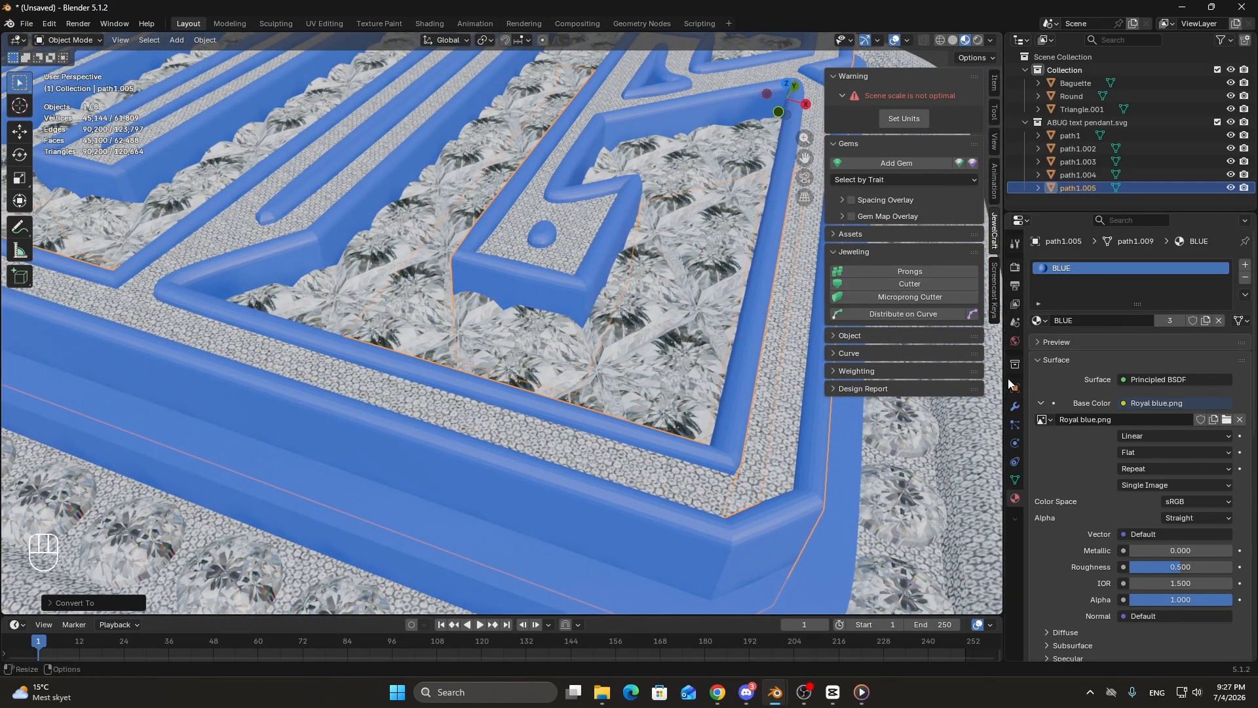
# Add a Decimate modifier with a ratio of 0.1 to the blue outline mesh path1.005.
pyautogui.click(1013, 405)
pyautogui.click(1069, 260)
pyautogui.write('de')
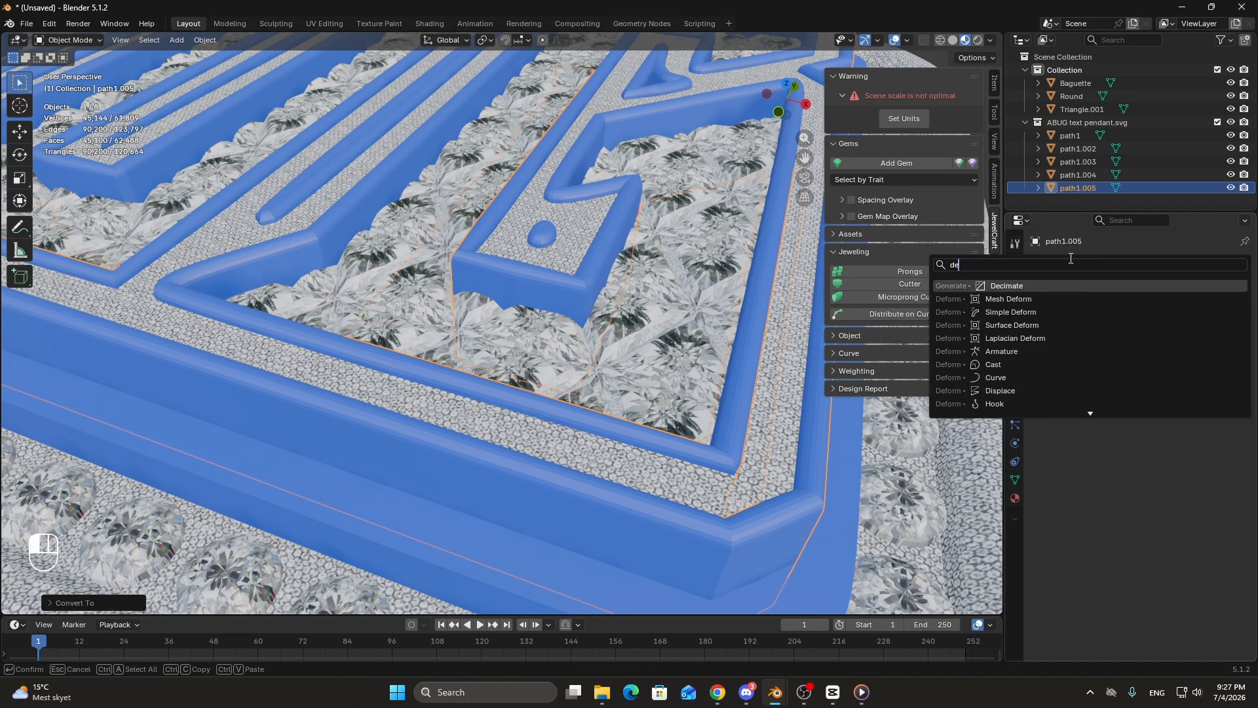
pyautogui.click(1020, 286)
pyautogui.click(1169, 324)
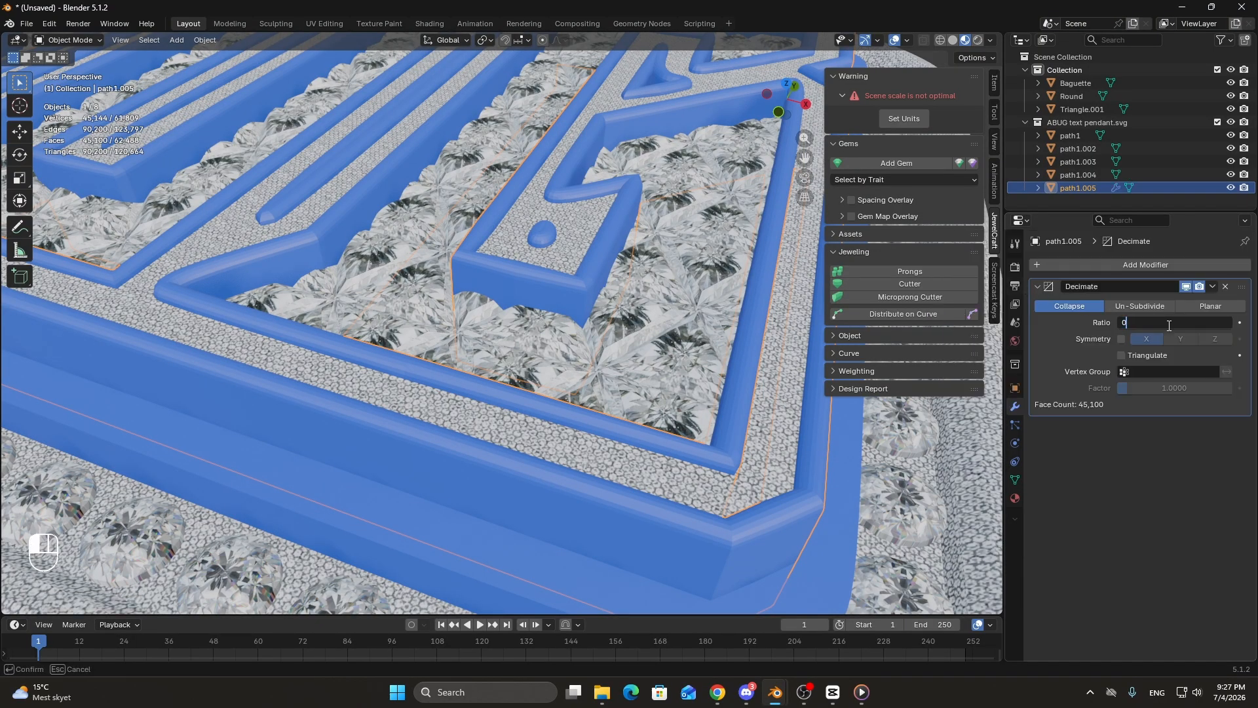
pyautogui.write('0.1')
pyautogui.press('Return')
pyautogui.moveTo(594, 283); pyautogui.dragTo(629, 399, button='middle')
pyautogui.keyDown('shift'); pyautogui.moveTo(749, 399); pyautogui.dragTo(560, 337, button='middle'); pyautogui.keyUp('shift')
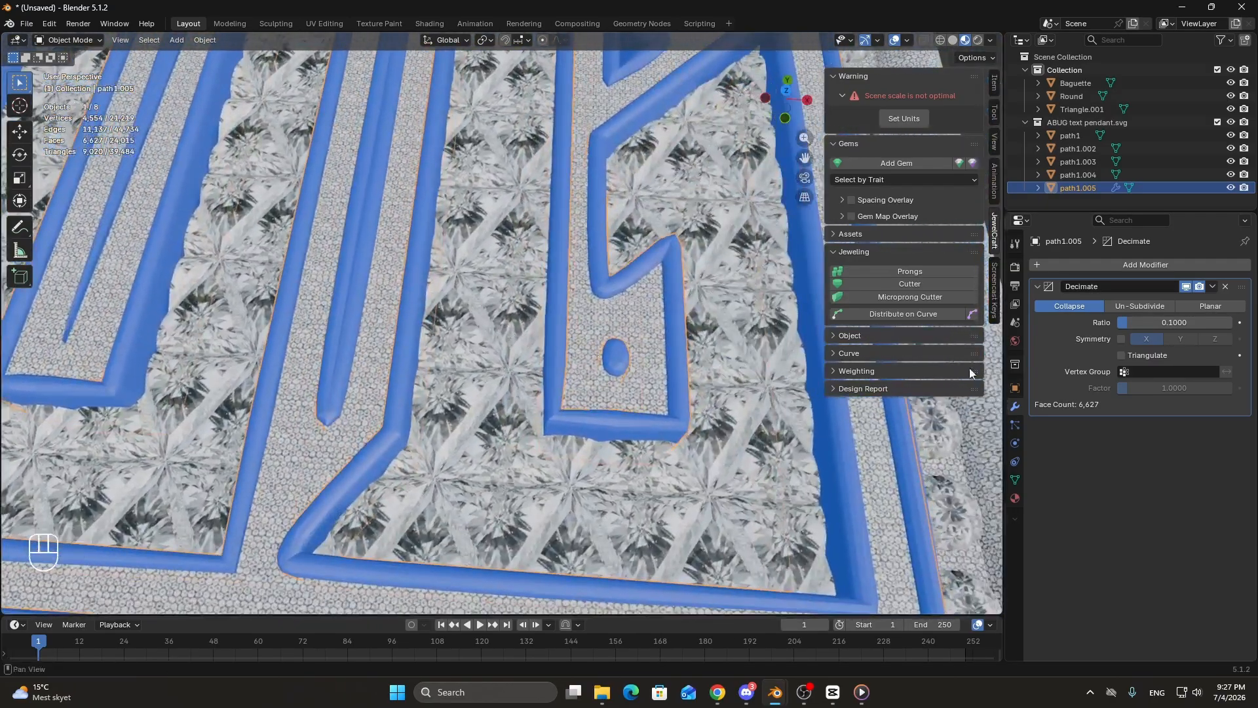
# Set the Decimate ratio of the blue outline mesh to 0.05, check the edges up close, and apply the modifier.
pyautogui.click(1172, 323)
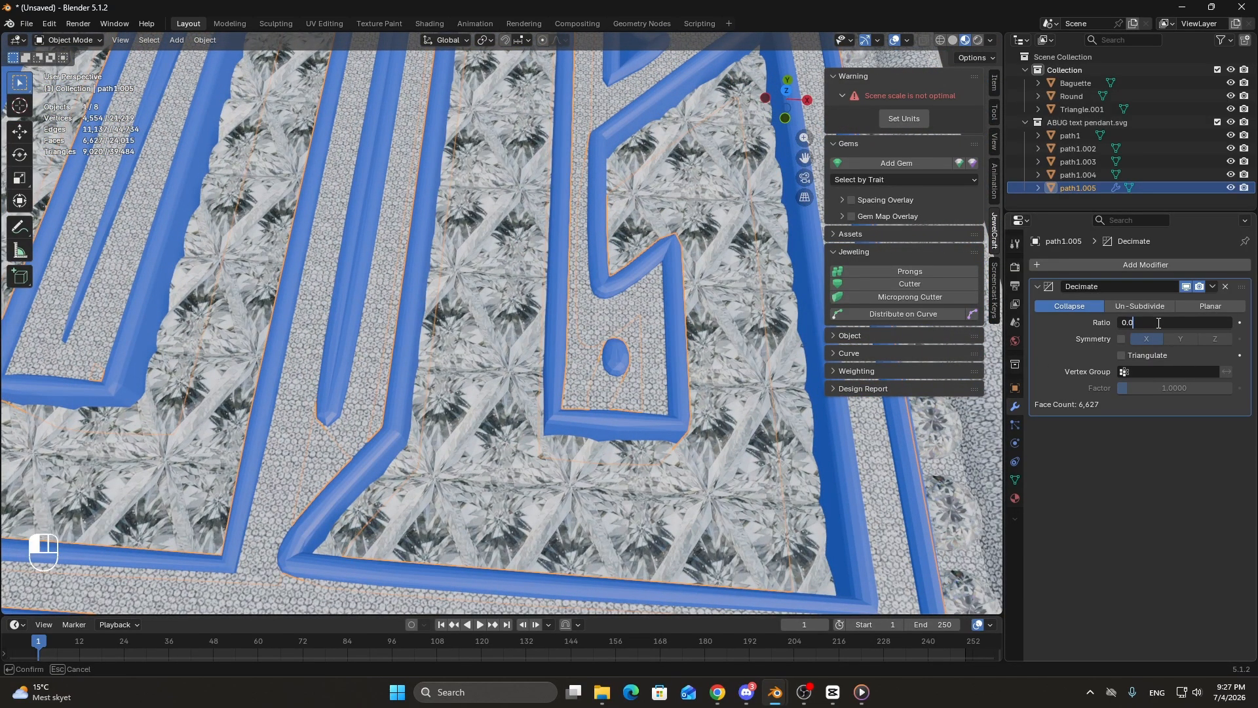
pyautogui.write('0.05')
pyautogui.press('Return')
pyautogui.keyDown('shift'); pyautogui.moveTo(913, 398); pyautogui.dragTo(762, 507, button='middle'); pyautogui.keyUp('shift')
pyautogui.moveTo(627, 414); pyautogui.dragTo(621, 434, button='middle')
pyautogui.scroll(-6, 621, 434)
pyautogui.keyDown('shift'); pyautogui.moveTo(718, 439); pyautogui.dragTo(544, 407, button='middle'); pyautogui.keyUp('shift')
pyautogui.scroll(6, 564, 383)
pyautogui.scroll(-2, 587, 367)
pyautogui.scroll(4, 587, 367)
pyautogui.moveTo(627, 387); pyautogui.dragTo(616, 426, button='middle')
pyautogui.scroll(-4, 633, 415)
pyautogui.moveTo(631, 331); pyautogui.dragTo(611, 416, button='middle')
pyautogui.scroll(4, 568, 397)
pyautogui.click(1212, 286)
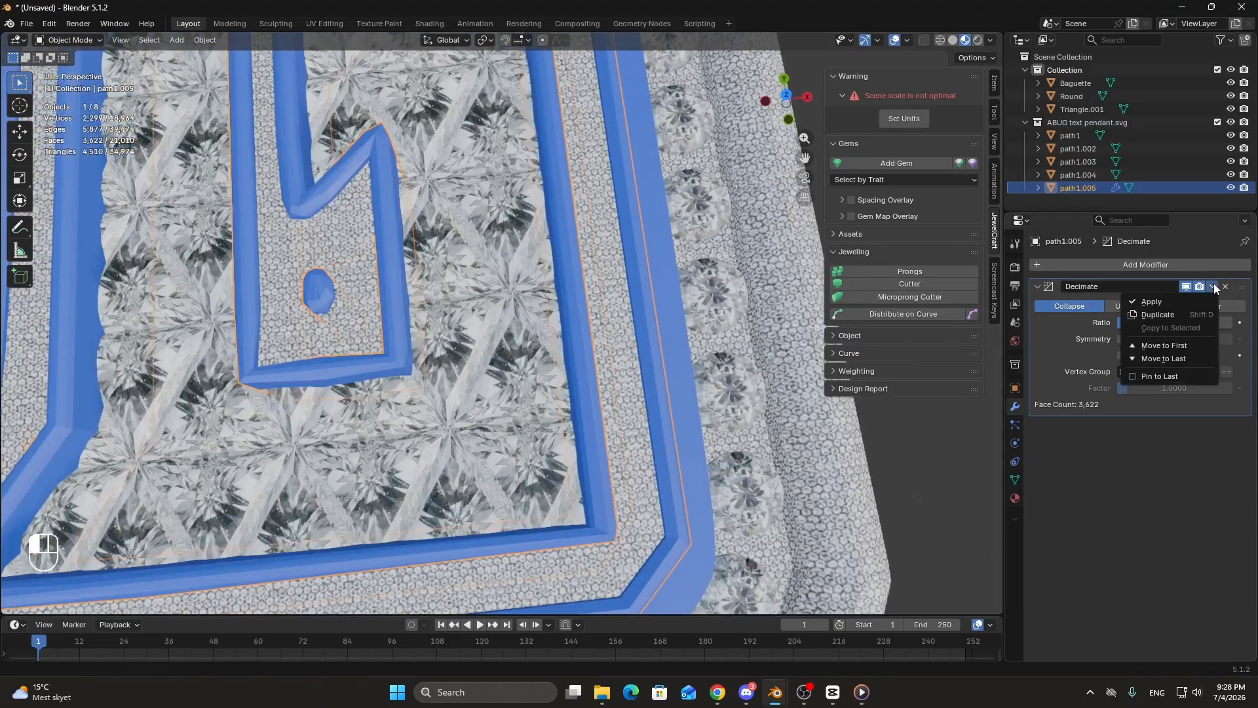
pyautogui.click(1185, 300)
# Shade the blue outline mesh with Shade Auto Smooth and apply the resulting Smooth by Angle modifier.
pyautogui.moveTo(570, 357); pyautogui.dragTo(525, 309, button='middle')
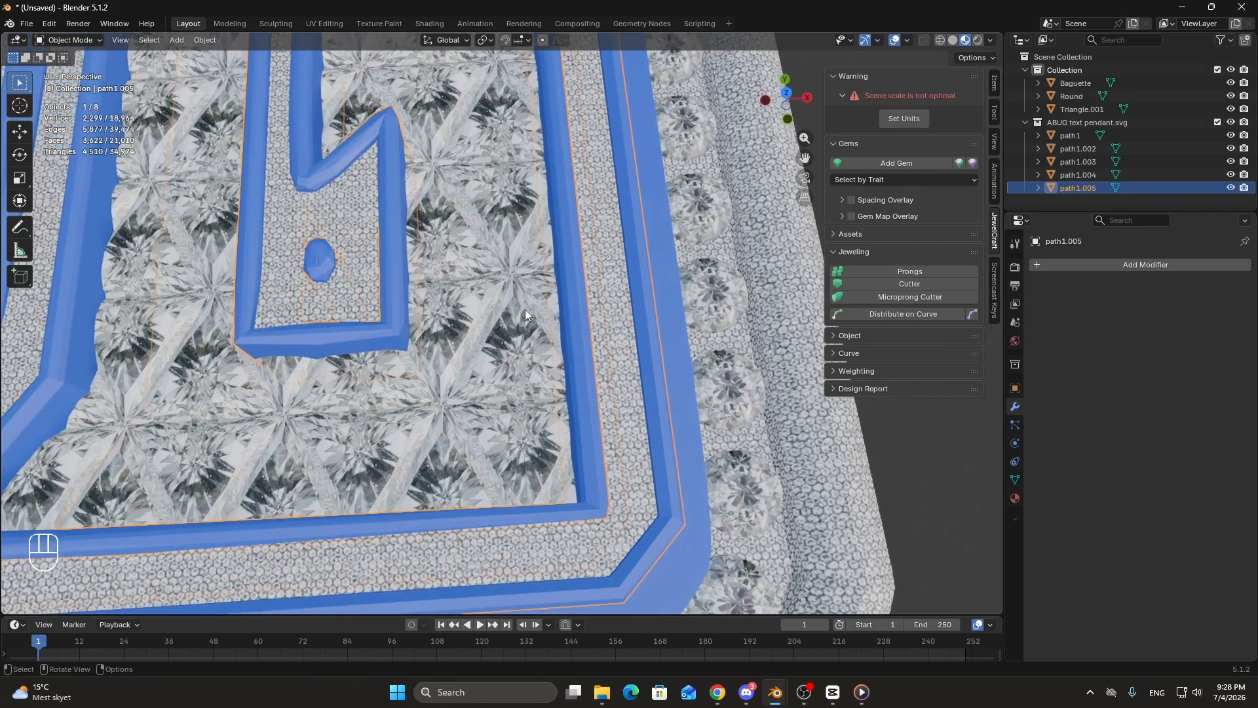
pyautogui.rightClick(522, 272)
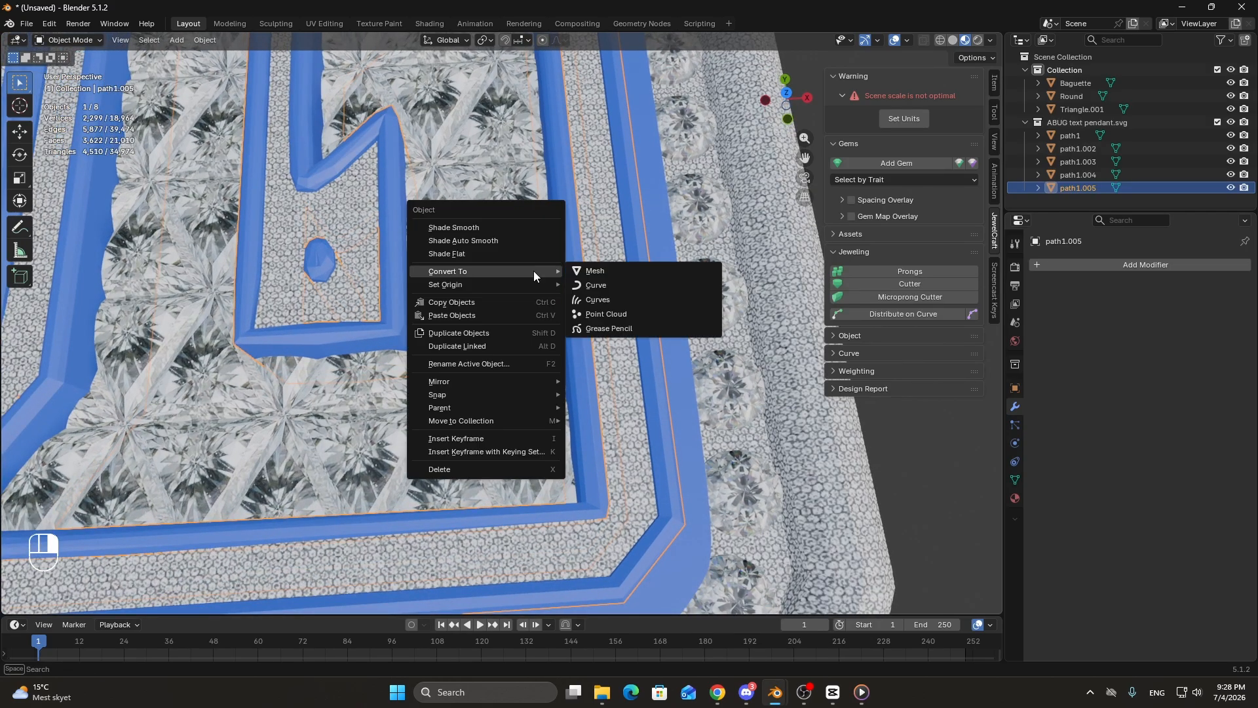
pyautogui.click(489, 242)
pyautogui.moveTo(727, 387); pyautogui.dragTo(736, 354, button='middle')
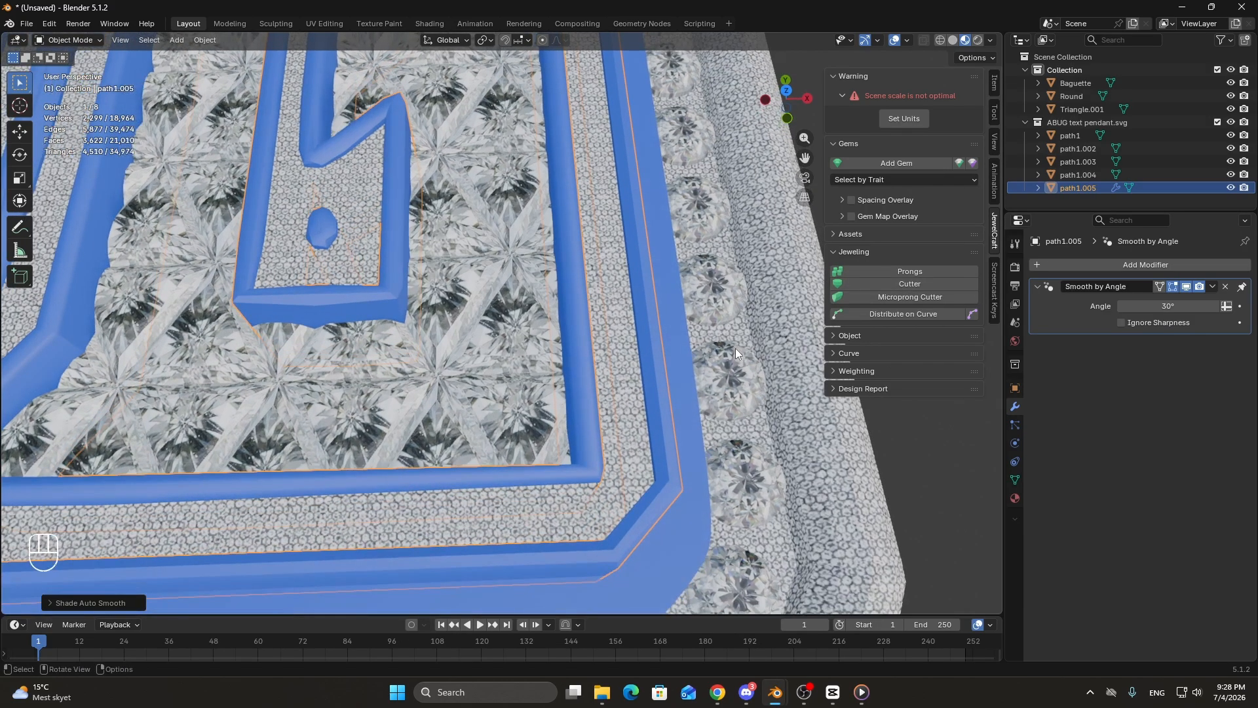
pyautogui.click(1211, 288)
pyautogui.click(1185, 301)
# Add a Weighted Normal modifier to path1.005 with Keep Sharp off, and apply it.
pyautogui.click(1127, 264)
pyautogui.write('we')
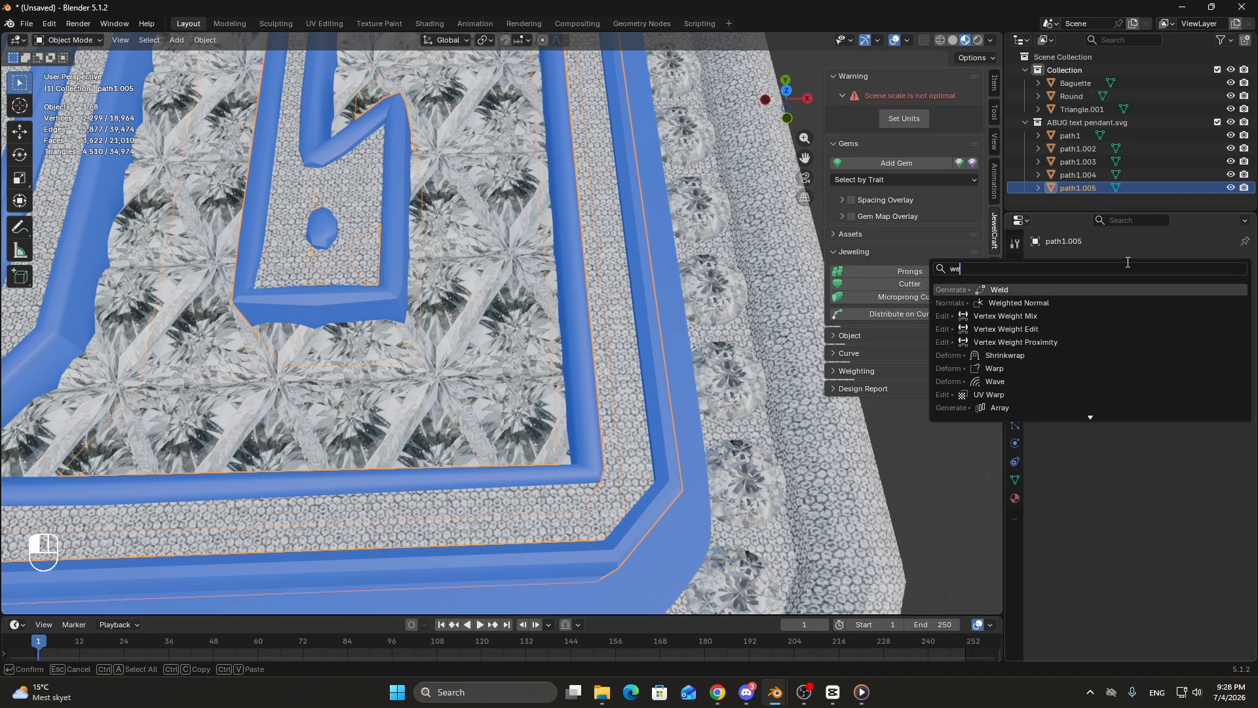
pyautogui.click(1043, 301)
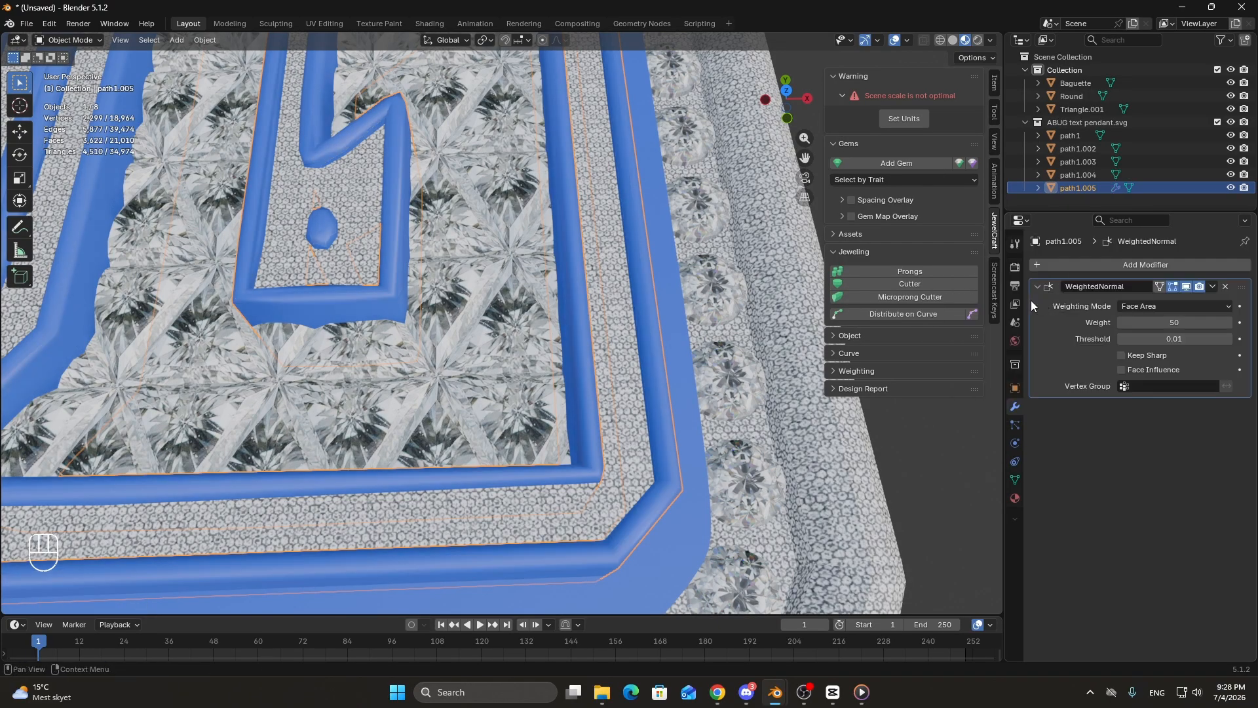
pyautogui.click(1158, 357)
pyautogui.click(1157, 358)
pyautogui.moveTo(620, 328); pyautogui.dragTo(563, 288, button='middle')
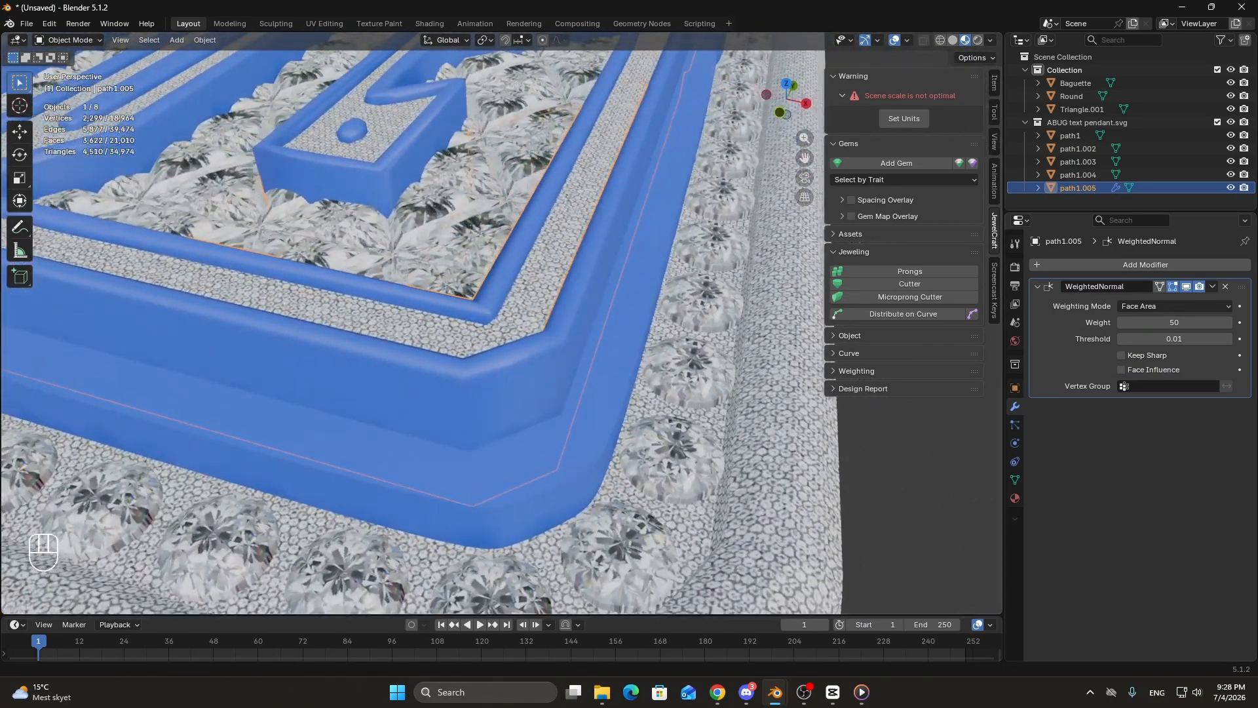
pyautogui.click(1213, 286)
pyautogui.click(1200, 299)
# Repeat Shade Auto Smooth on path1.005, apply its Smooth by Angle modifier, and check the shading around the letters.
pyautogui.rightClick(478, 226)
pyautogui.click(479, 221)
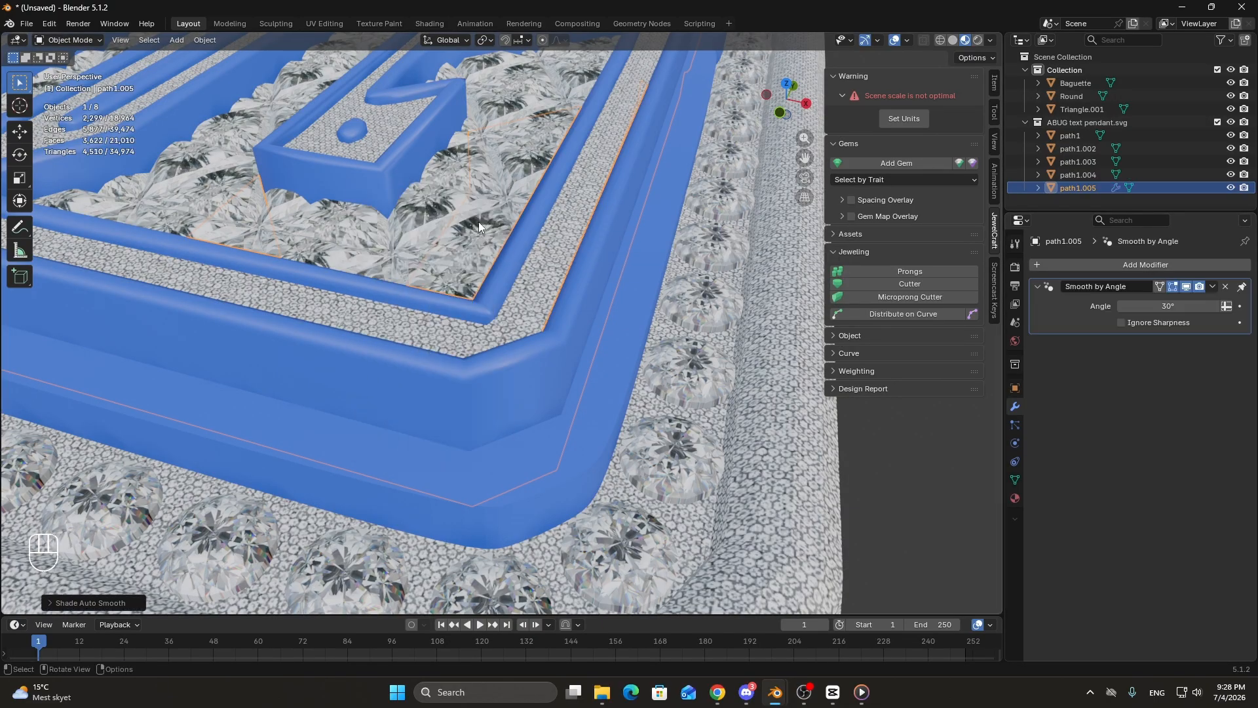
pyautogui.click(1212, 286)
pyautogui.click(1197, 297)
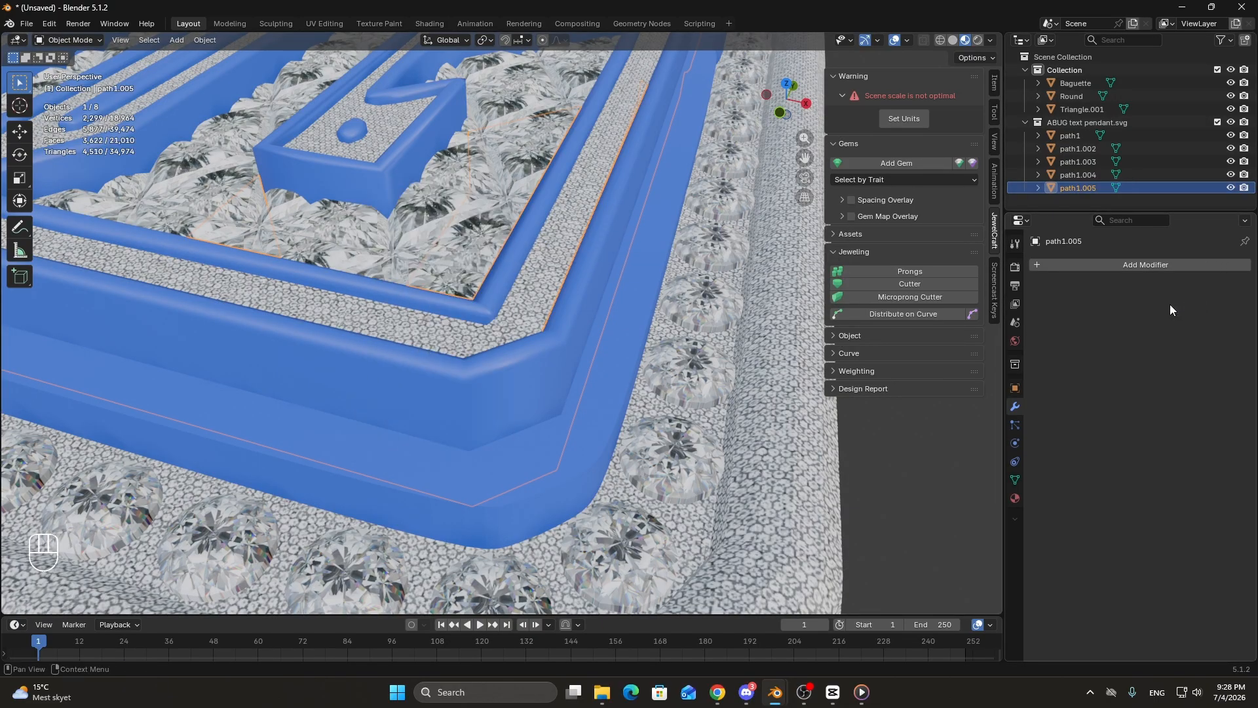
pyautogui.moveTo(655, 334); pyautogui.dragTo(730, 338, button='middle')
pyautogui.scroll(9, 438, 371)
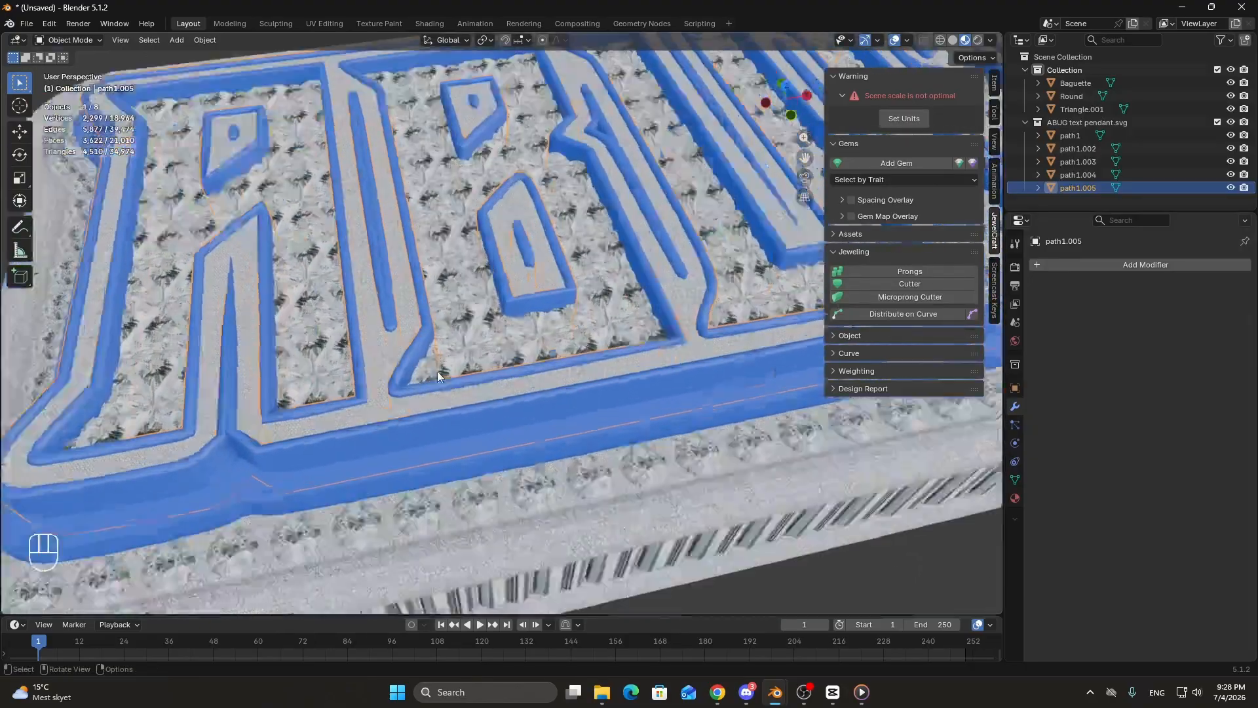
pyautogui.moveTo(430, 372); pyautogui.dragTo(391, 422, button='middle')
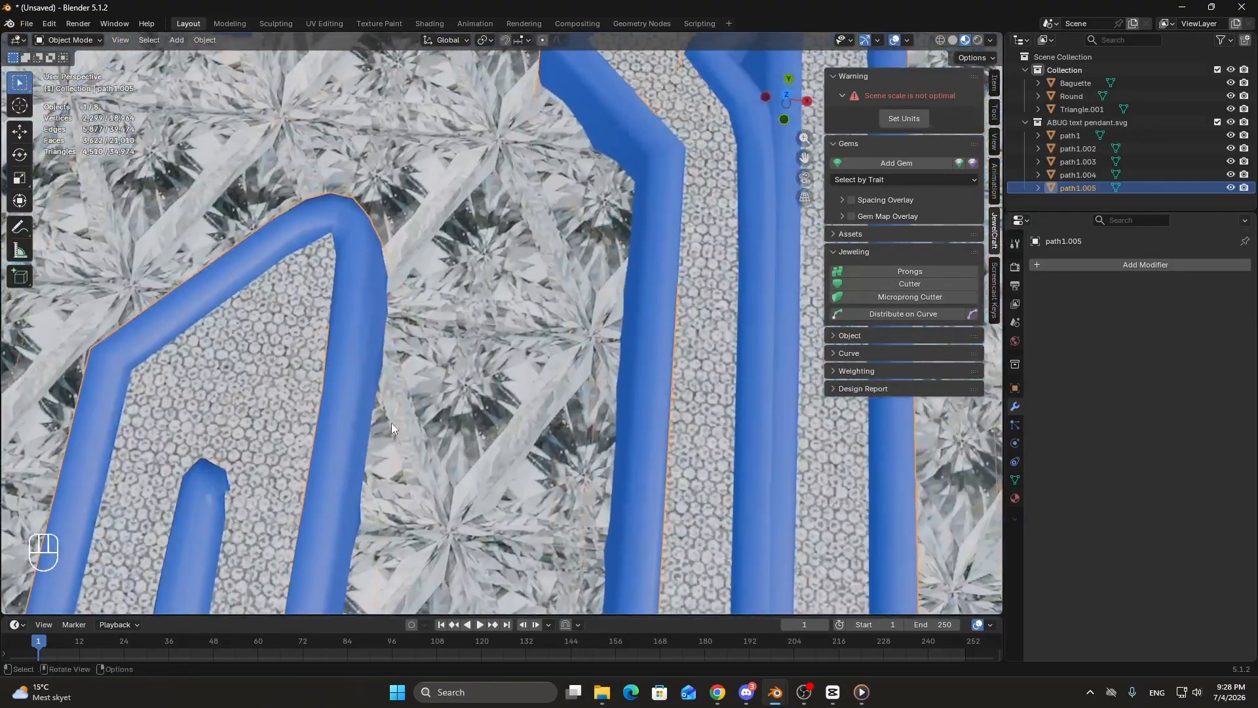
# Inspect the blue outline mesh around the letters up close and from several angles for shading and edge quality.
pyautogui.scroll(-4, 392, 423)
pyautogui.keyDown('shift'); pyautogui.moveTo(629, 302); pyautogui.dragTo(2, 145, button='middle'); pyautogui.keyUp('shift')
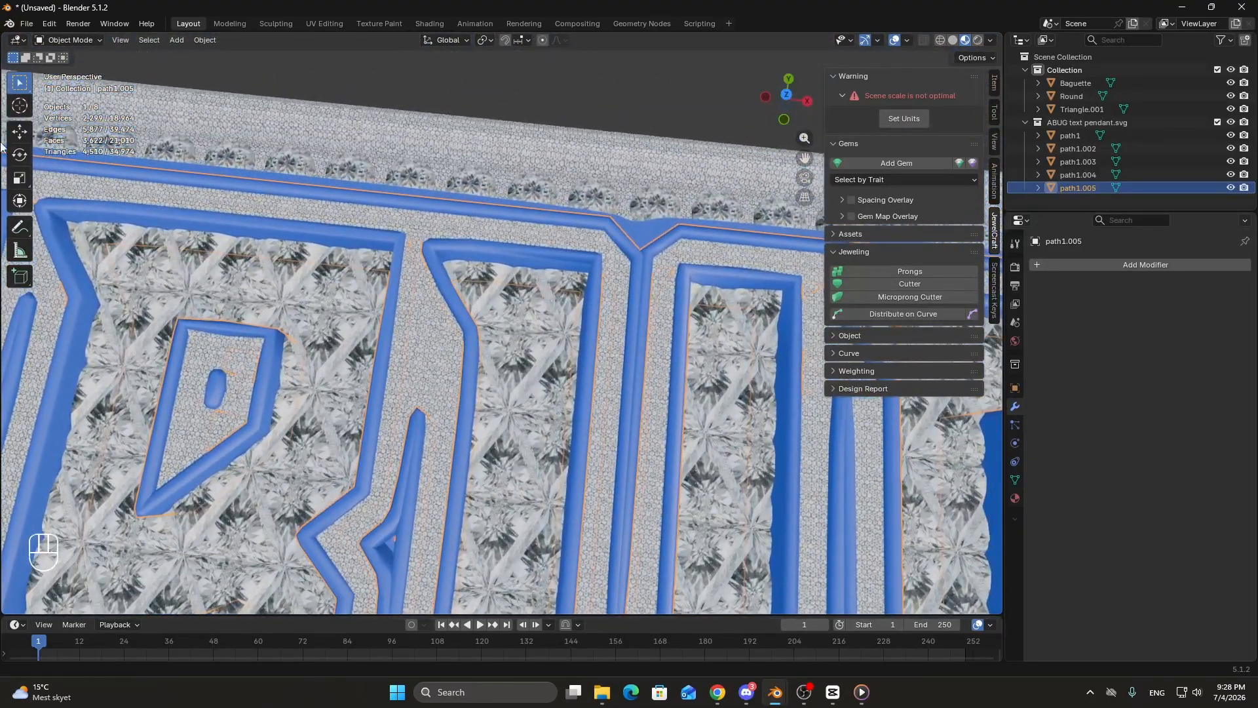
pyautogui.moveTo(462, 198); pyautogui.dragTo(612, 223, button='middle')
pyautogui.scroll(5, 513, 253)
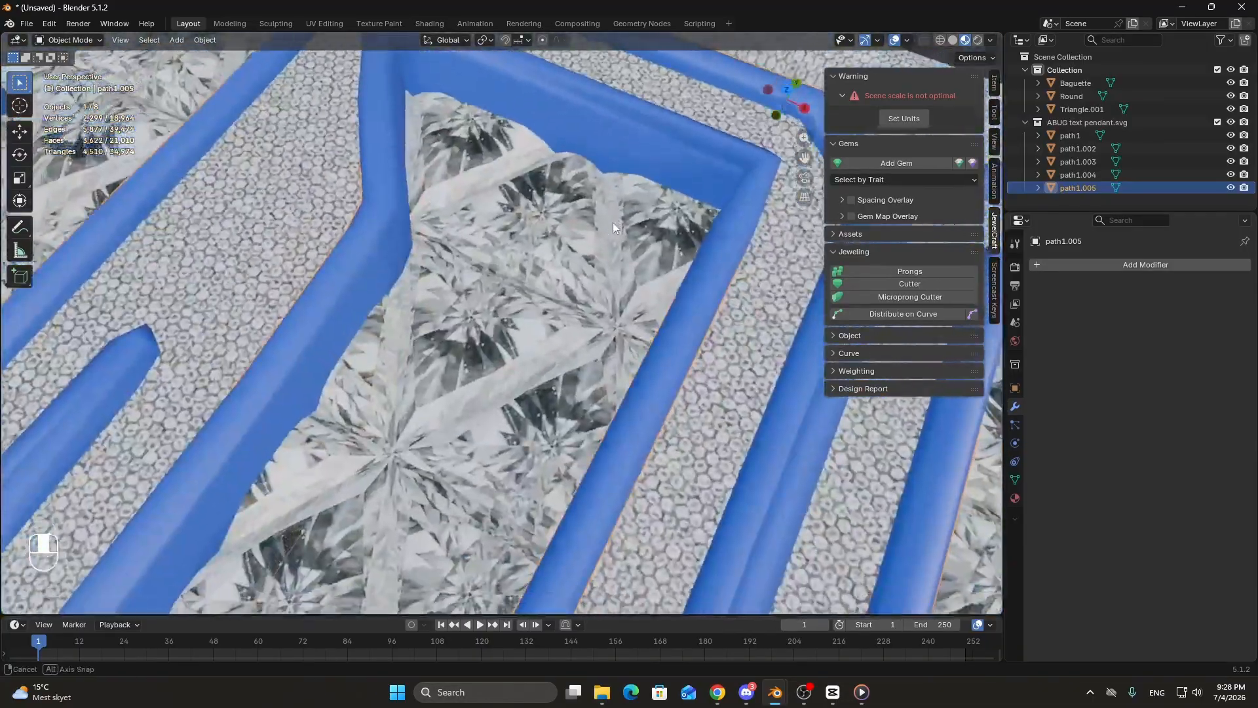
pyautogui.scroll(-5, 647, 297)
pyautogui.moveTo(647, 297); pyautogui.dragTo(473, 393, button='middle')
pyautogui.scroll(4, 498, 297)
pyautogui.scroll(-5, 498, 297)
pyautogui.scroll(-8, 468, 420)
pyautogui.keyDown('shift'); pyautogui.moveTo(435, 462); pyautogui.dragTo(610, 373, button='middle'); pyautogui.keyUp('shift')
pyautogui.scroll(4, 514, 392)
pyautogui.click(630, 322)
pyautogui.scroll(5, 647, 336)
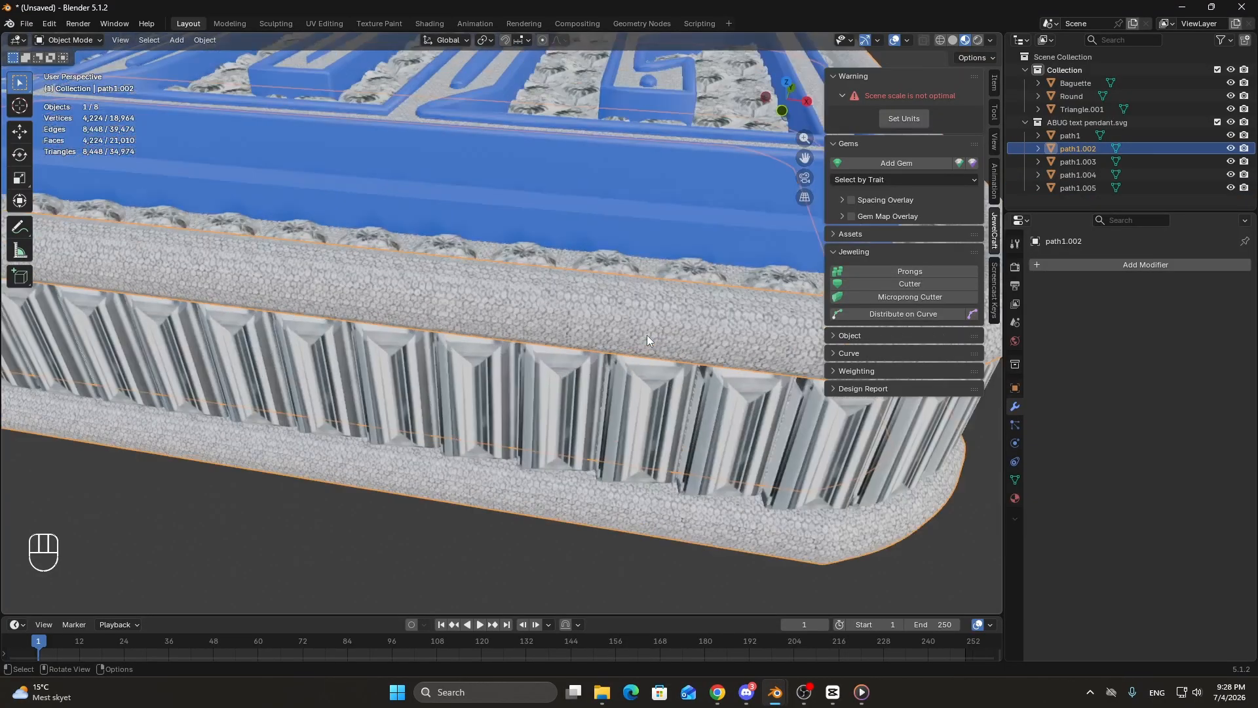
pyautogui.moveTo(695, 281); pyautogui.dragTo(754, 315, button='middle')
pyautogui.scroll(-3, 730, 357)
pyautogui.scroll(-2, 636, 348)
pyautogui.click(1083, 266)
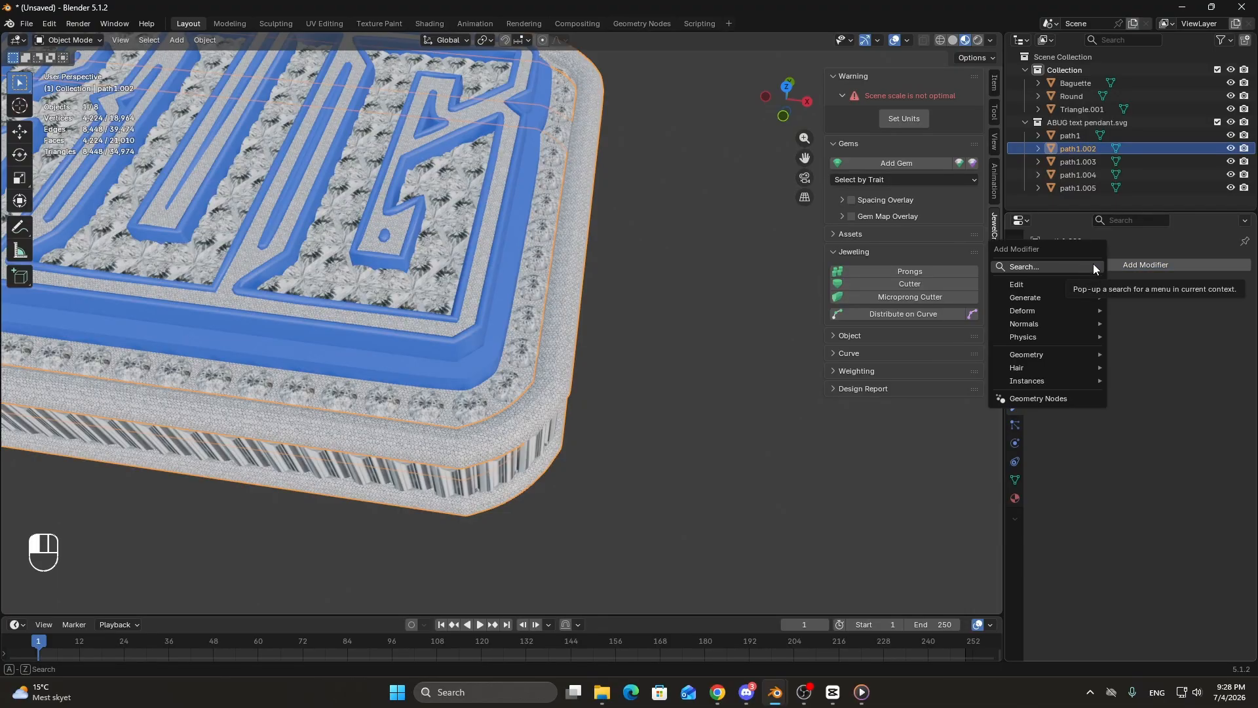
pyautogui.click(1091, 189)
# Add a Decimate modifier to the blue base plate path1.004 and set its ratio to 0.2.
pyautogui.moveTo(556, 377); pyautogui.dragTo(587, 399, button='middle')
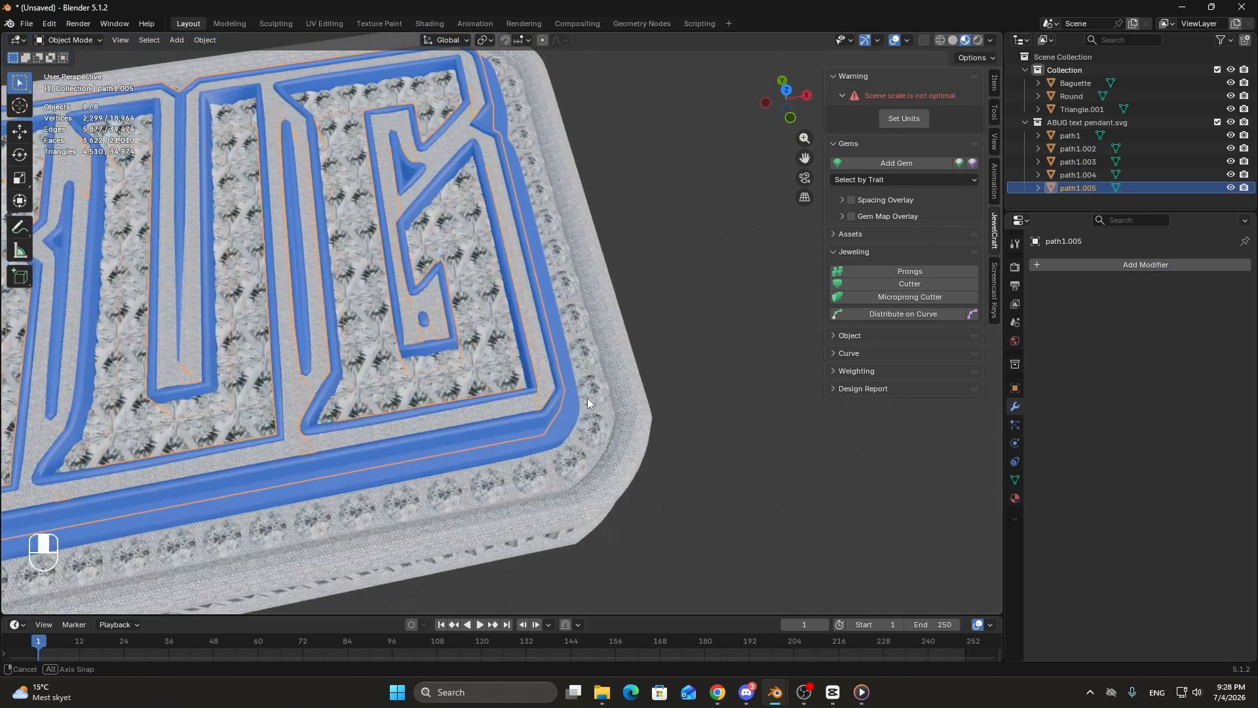
pyautogui.scroll(6, 593, 390)
pyautogui.click(595, 384)
pyautogui.scroll(-6, 675, 331)
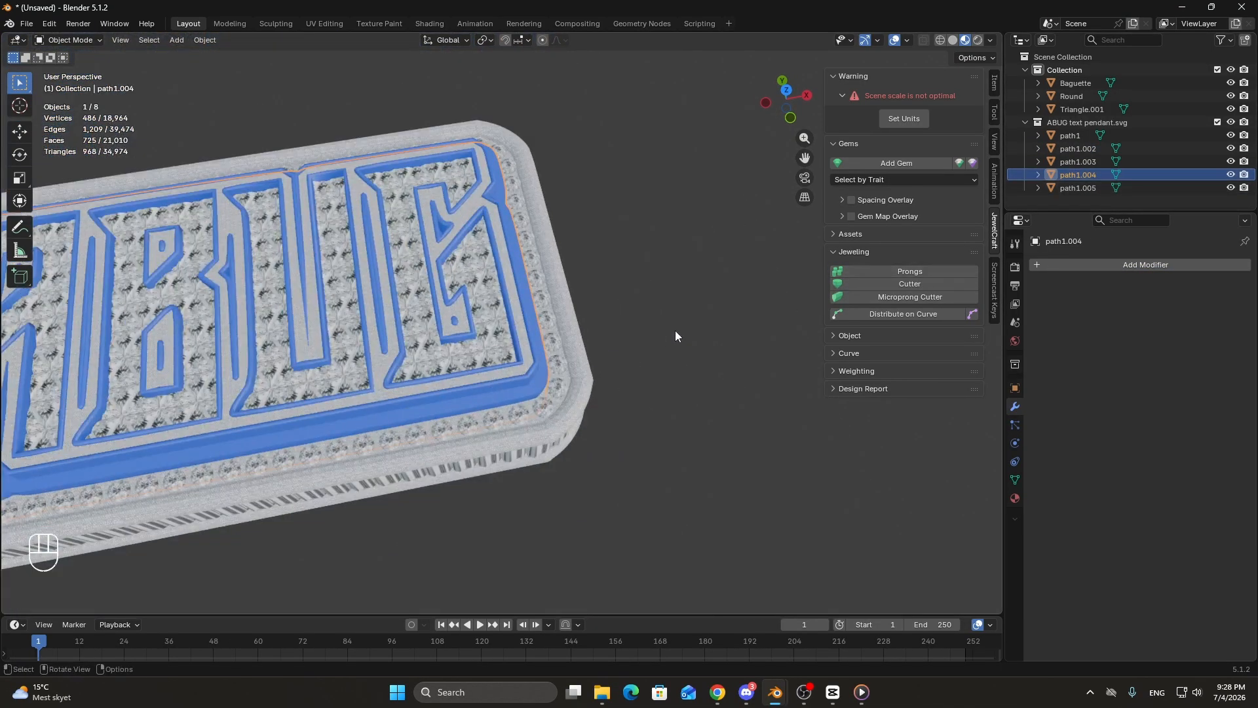
pyautogui.press('g')
pyautogui.rightClick(603, 292)
pyautogui.scroll(6, 655, 342)
pyautogui.keyDown('shift'); pyautogui.moveTo(687, 338); pyautogui.dragTo(627, 280, button='middle'); pyautogui.keyUp('shift')
pyautogui.click(1115, 262)
pyautogui.write('de')
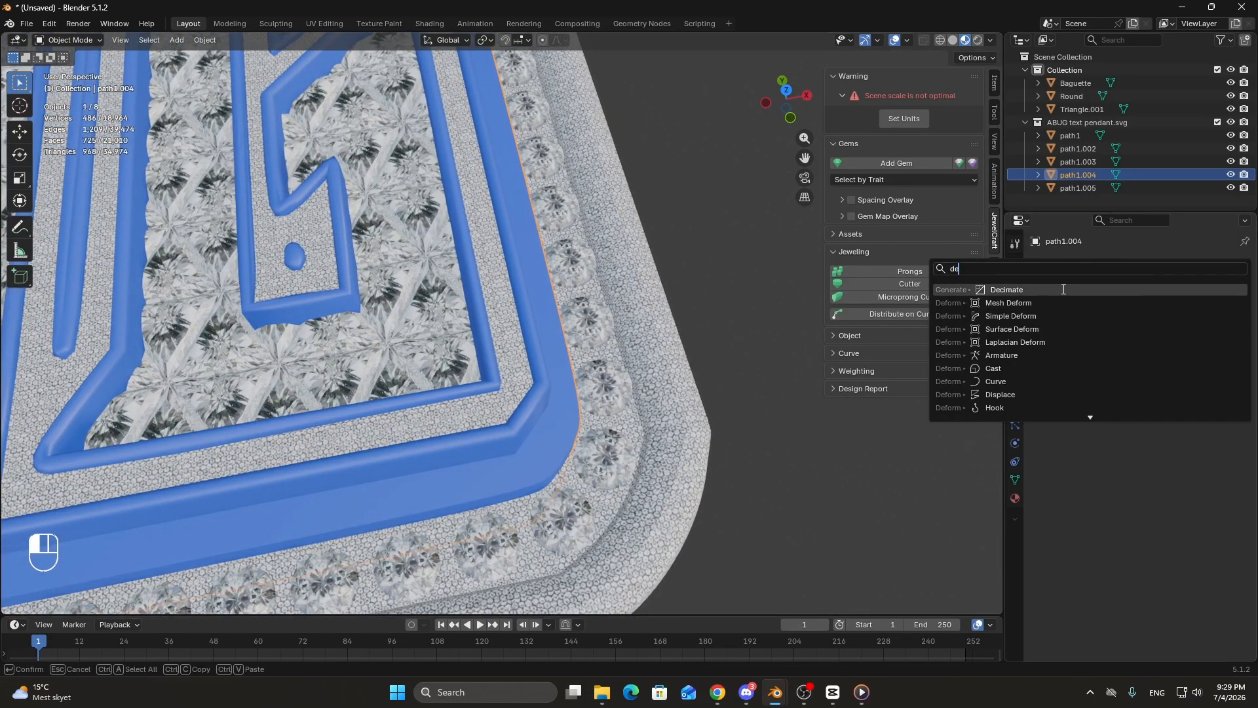
pyautogui.press('Return')
pyautogui.click(1172, 319)
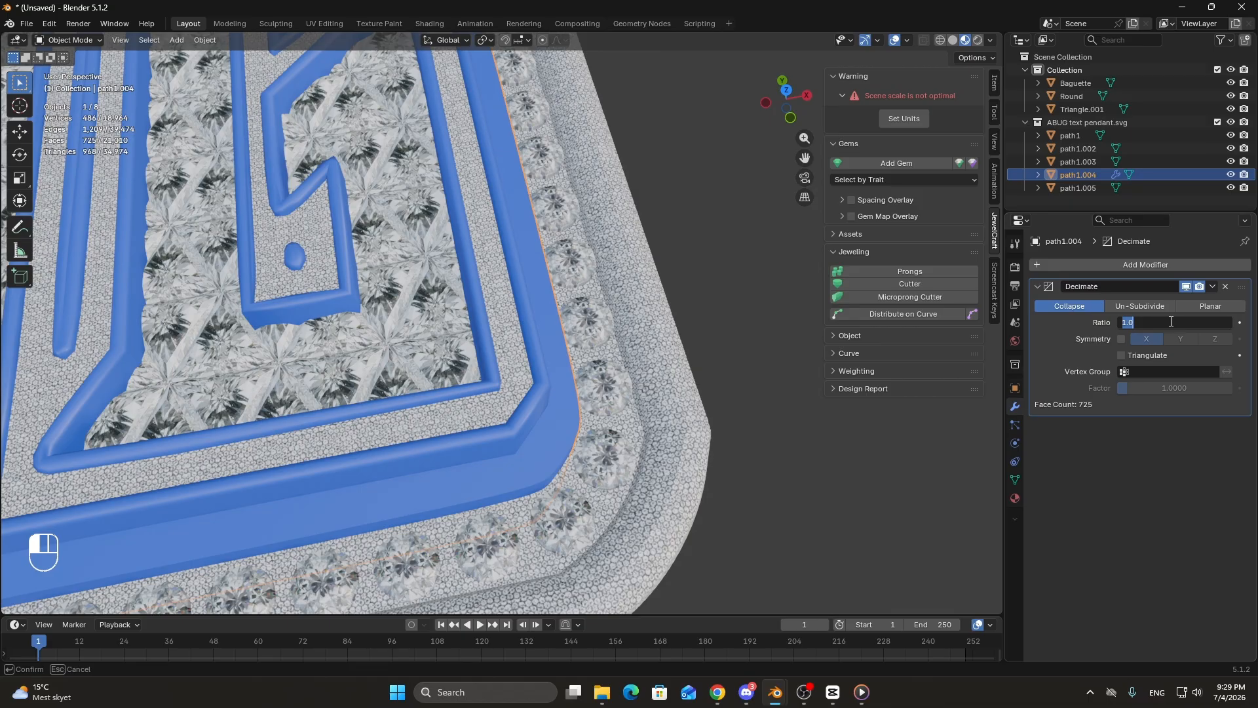
pyautogui.press('Return')
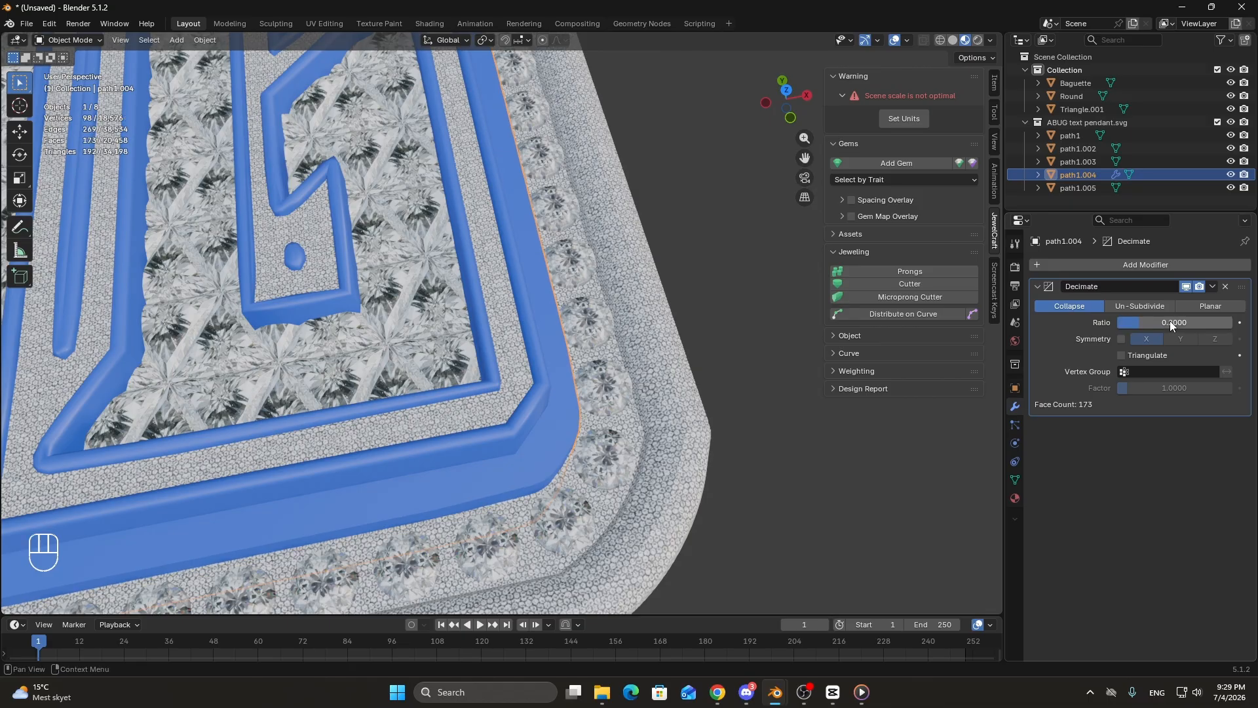
# Check the decimated corner of path1.004 up close and apply its Decimate modifier.
pyautogui.scroll(8, 575, 458)
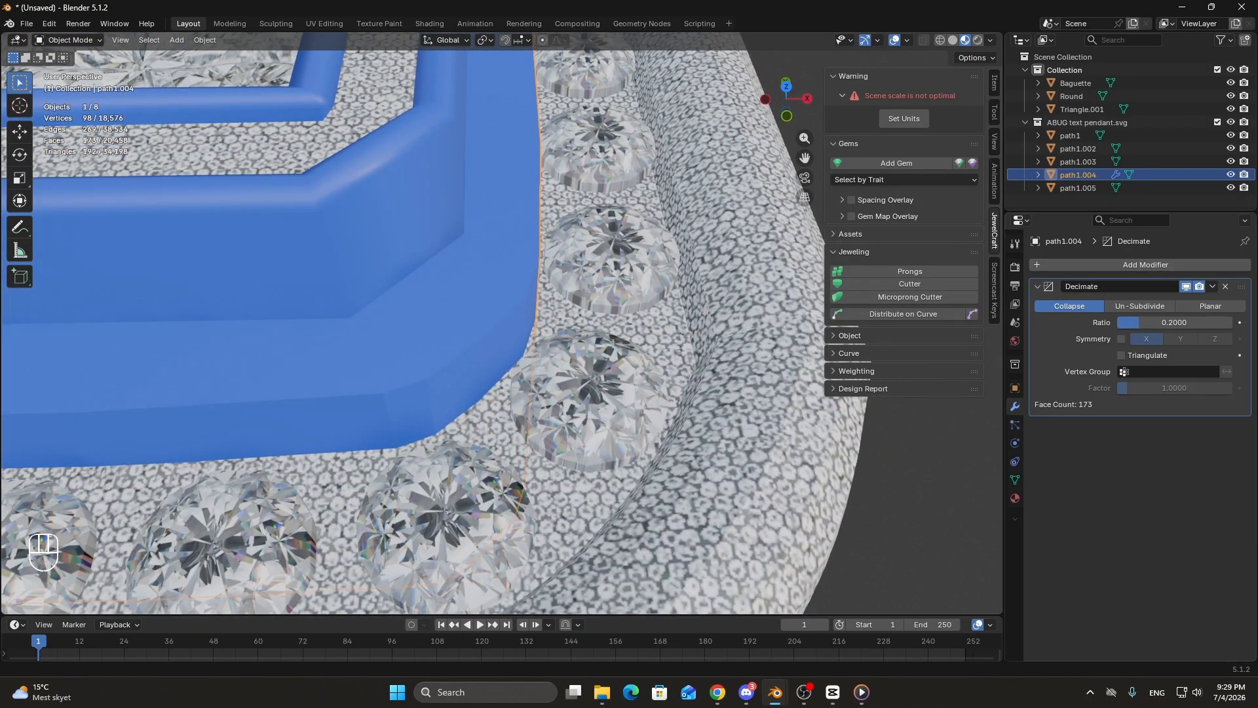
pyautogui.click(1213, 286)
pyautogui.click(1165, 304)
pyautogui.moveTo(662, 289); pyautogui.dragTo(650, 361, button='middle')
pyautogui.scroll(-3, 650, 367)
# Add a Decimate modifier to path1.003 and set its ratio to 0.1.
pyautogui.click(1077, 162)
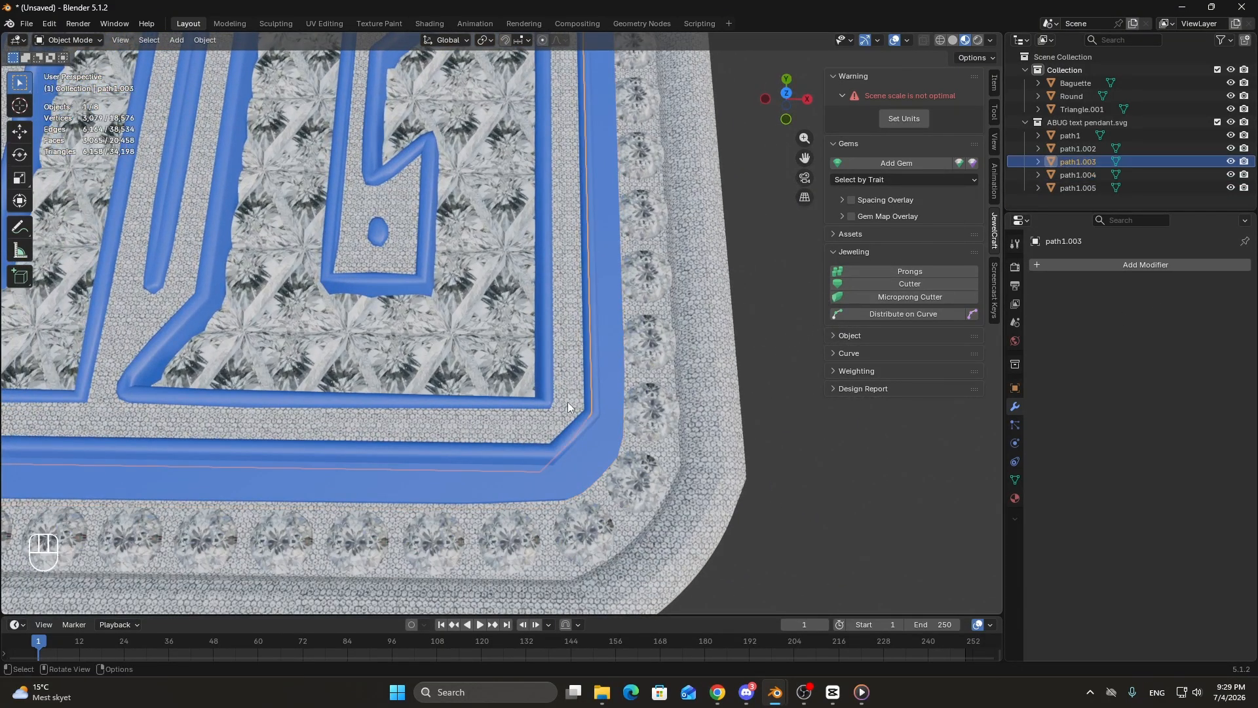
pyautogui.scroll(3, 567, 402)
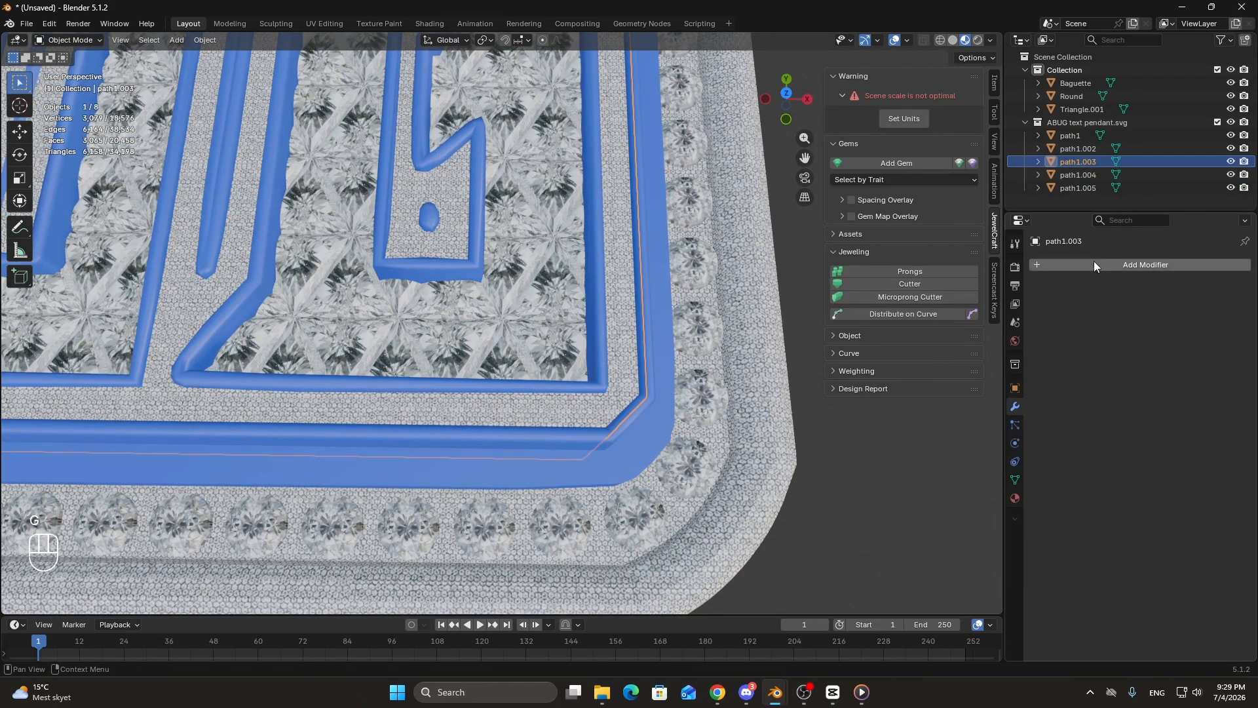
pyautogui.click(1094, 259)
pyautogui.write('de')
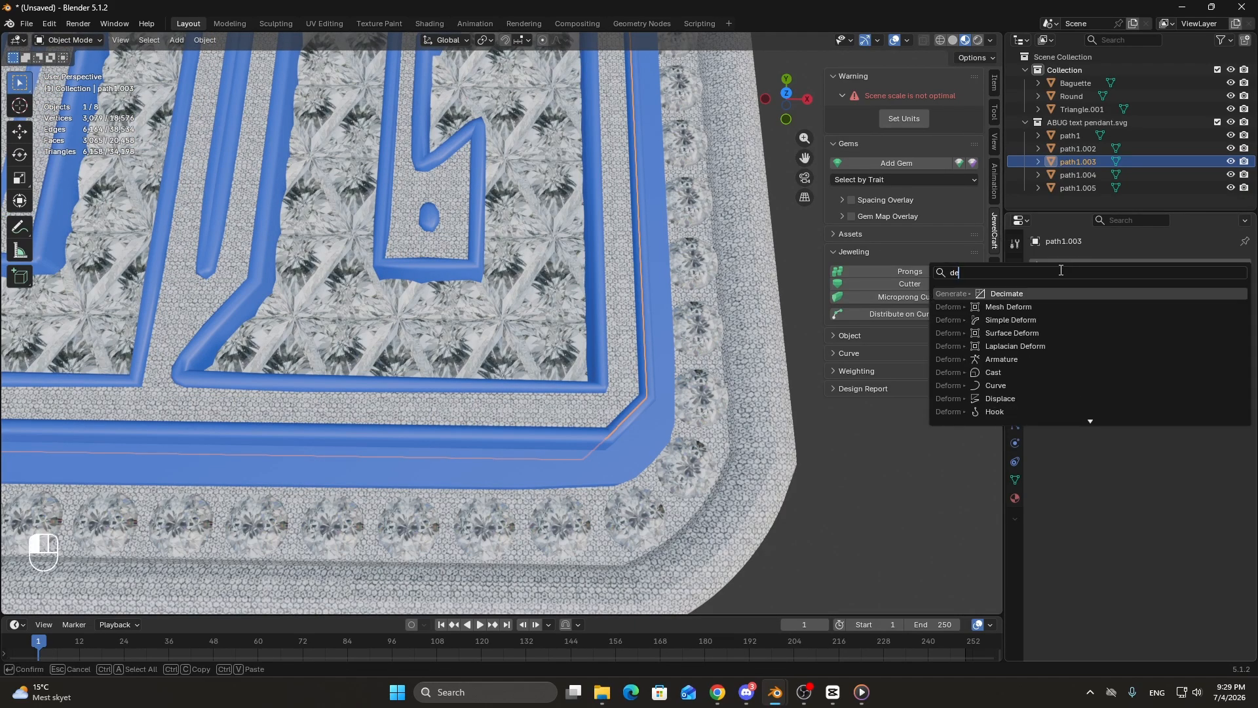
pyautogui.click(1034, 295)
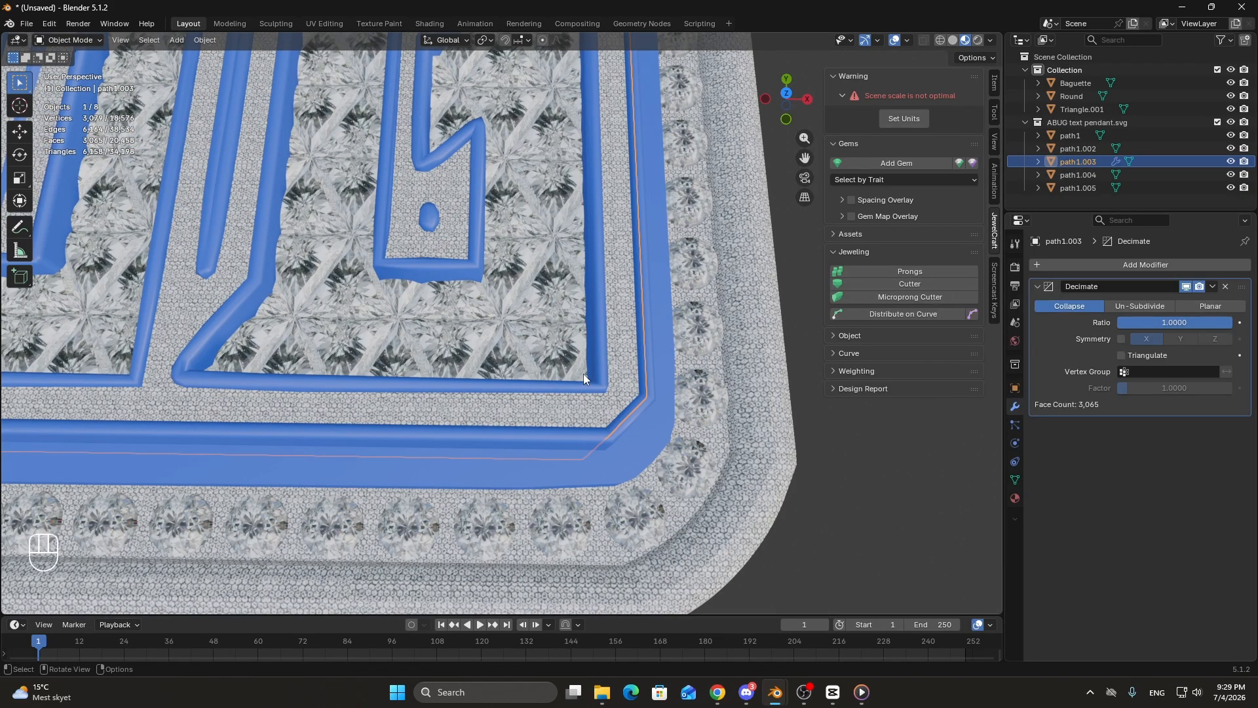
pyautogui.click(1169, 325)
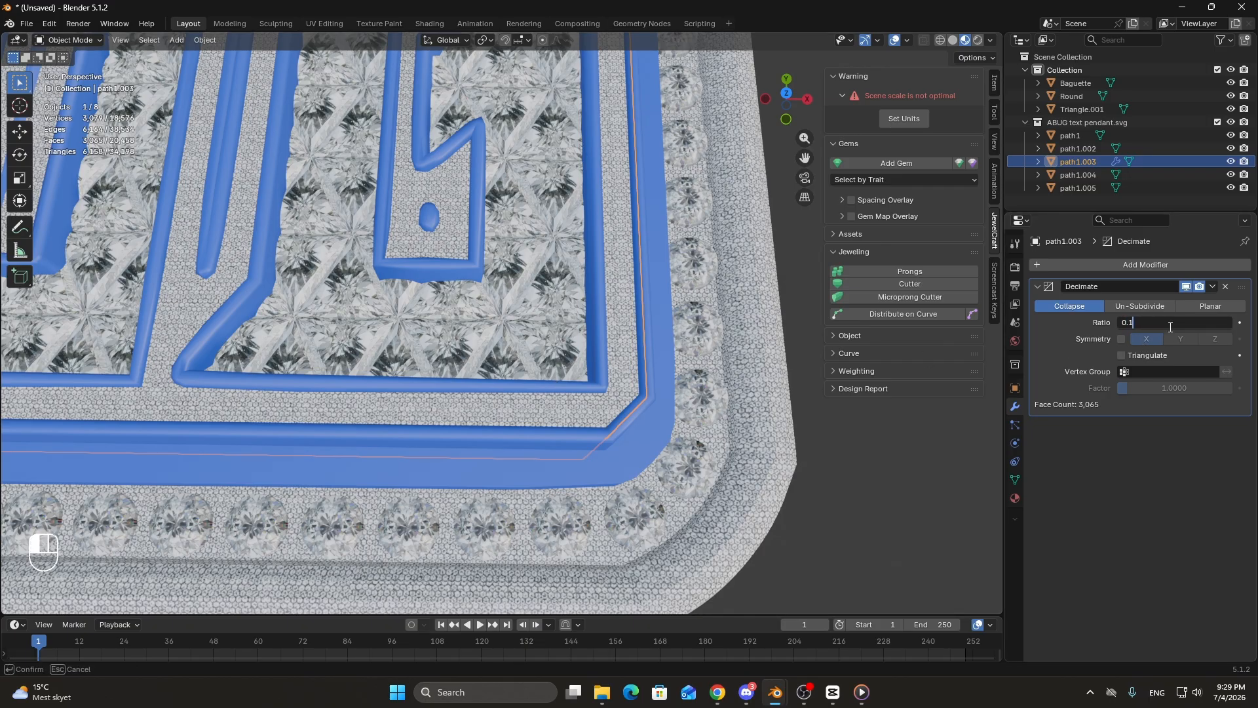
pyautogui.press('Return')
# Check the reduced mesh of path1.003 around the letters and apply its Decimate modifier.
pyautogui.moveTo(638, 321); pyautogui.dragTo(612, 352, button='middle')
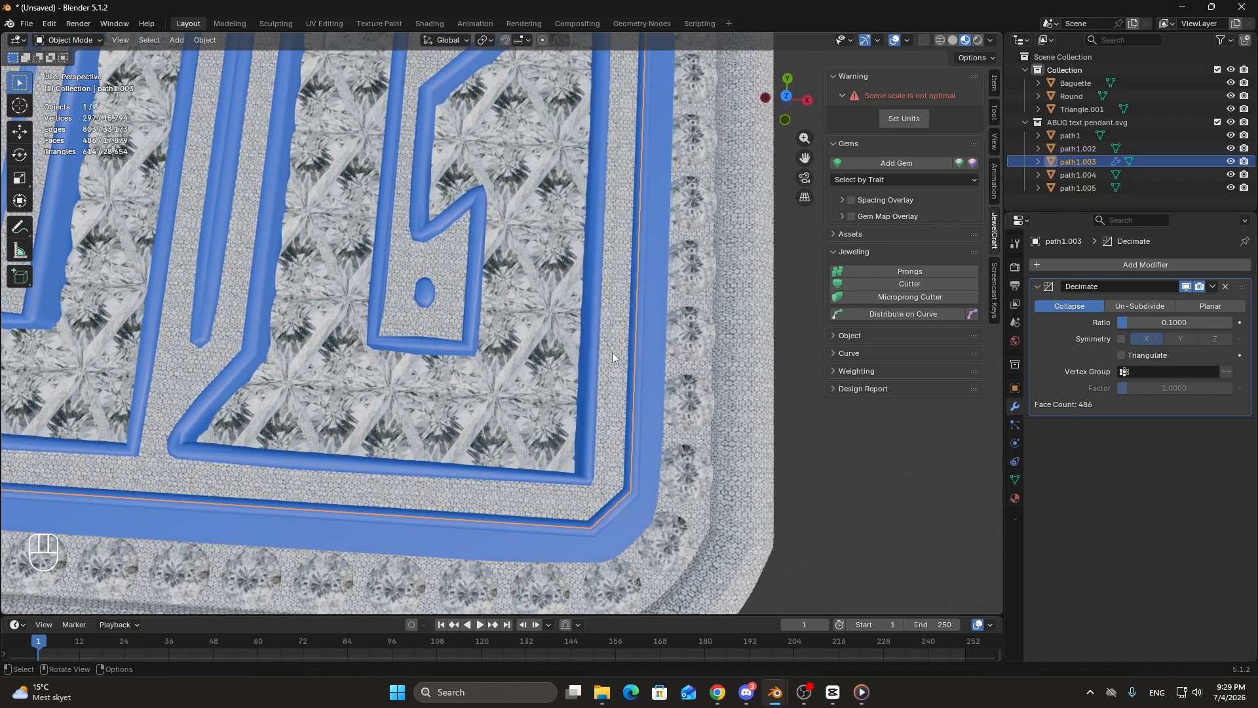
pyautogui.scroll(-3, 613, 352)
pyautogui.click(1212, 286)
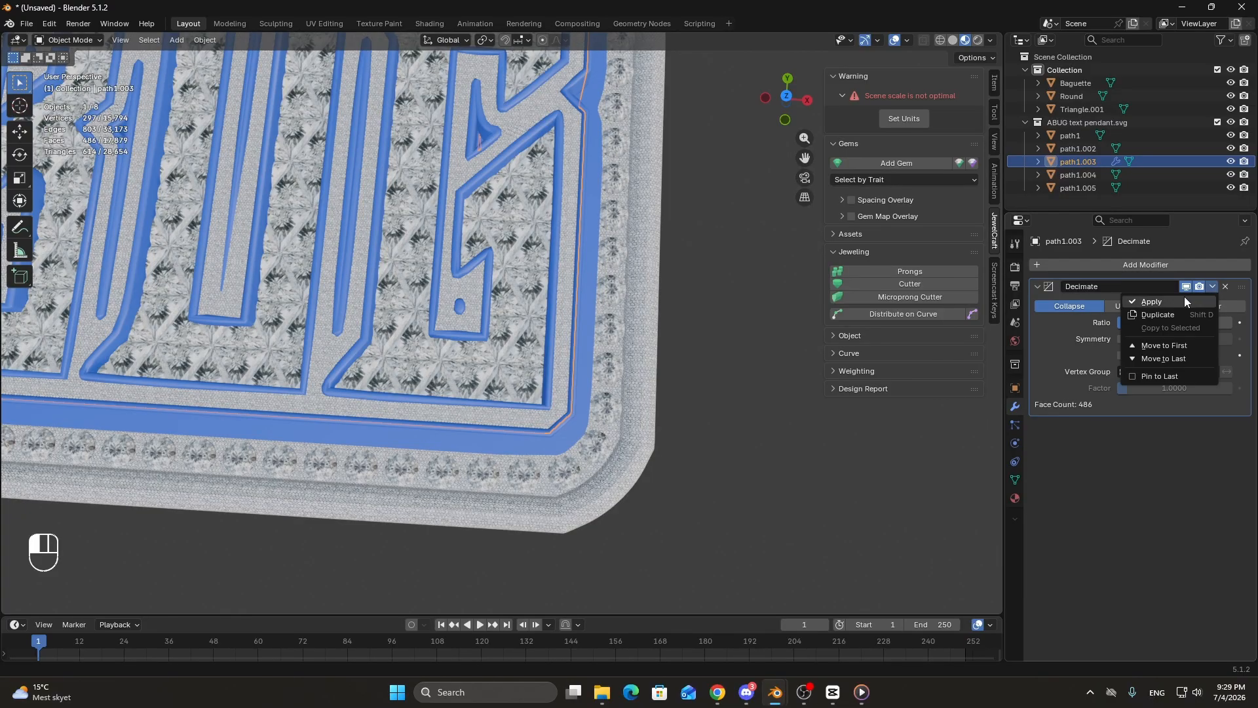
pyautogui.click(1182, 297)
pyautogui.moveTo(753, 407); pyautogui.dragTo(762, 351, button='middle')
pyautogui.scroll(2, 763, 352)
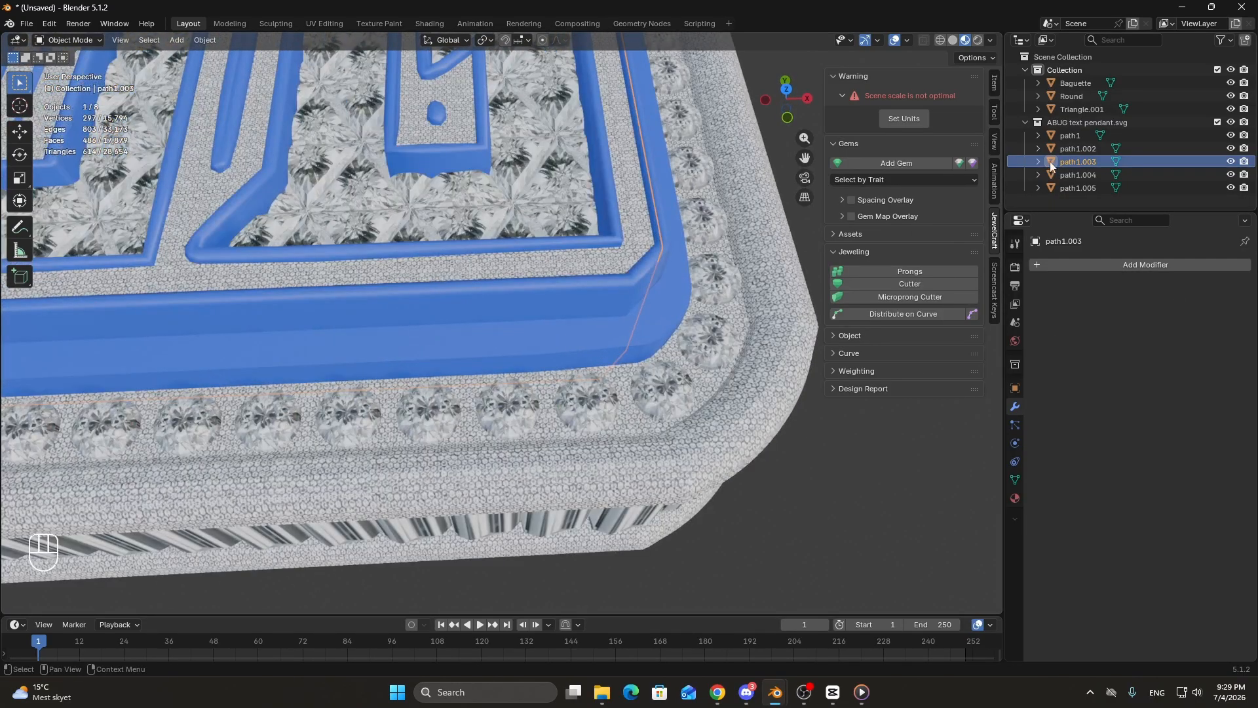
# Add a Decimate modifier to the outer rim mesh path1.002, try a ratio of 0.1, and set it to 0.2.
pyautogui.click(1071, 148)
pyautogui.press('g')
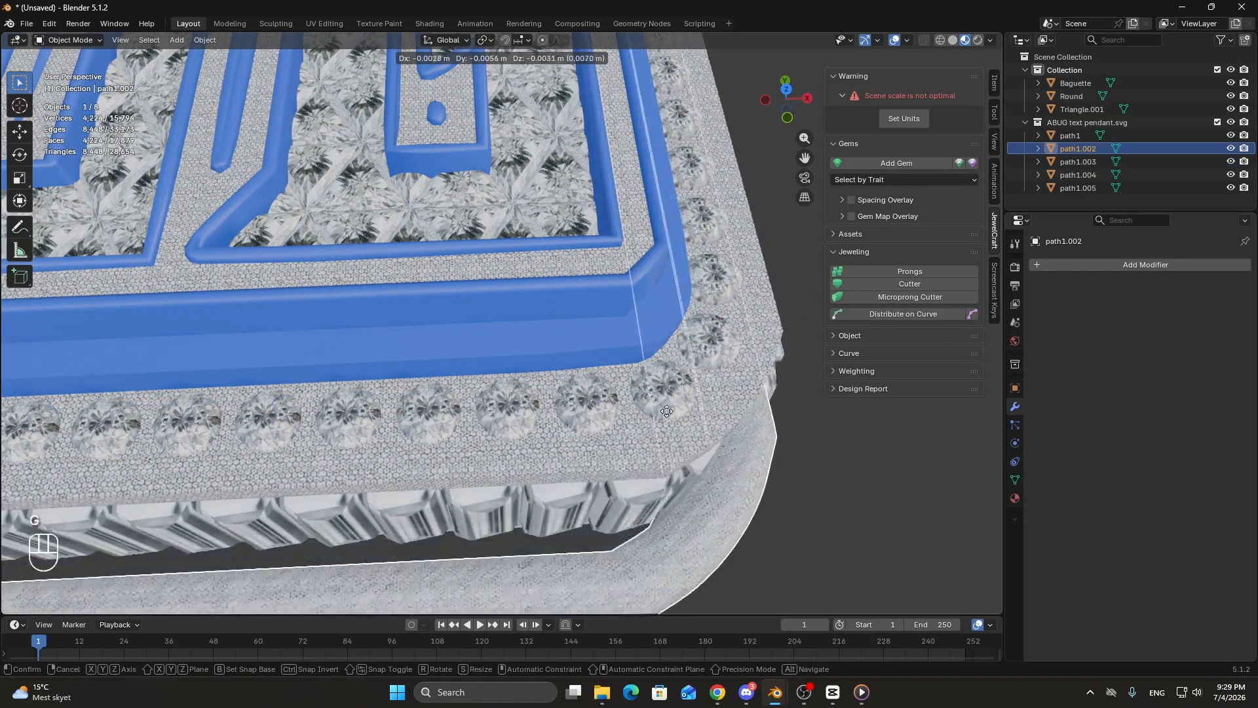
pyautogui.click(701, 384)
pyautogui.keyDown('shift'); pyautogui.moveTo(702, 384); pyautogui.dragTo(544, 377, button='middle'); pyautogui.keyUp('shift')
pyautogui.scroll(2, 556, 267)
pyautogui.scroll(2, 556, 267)
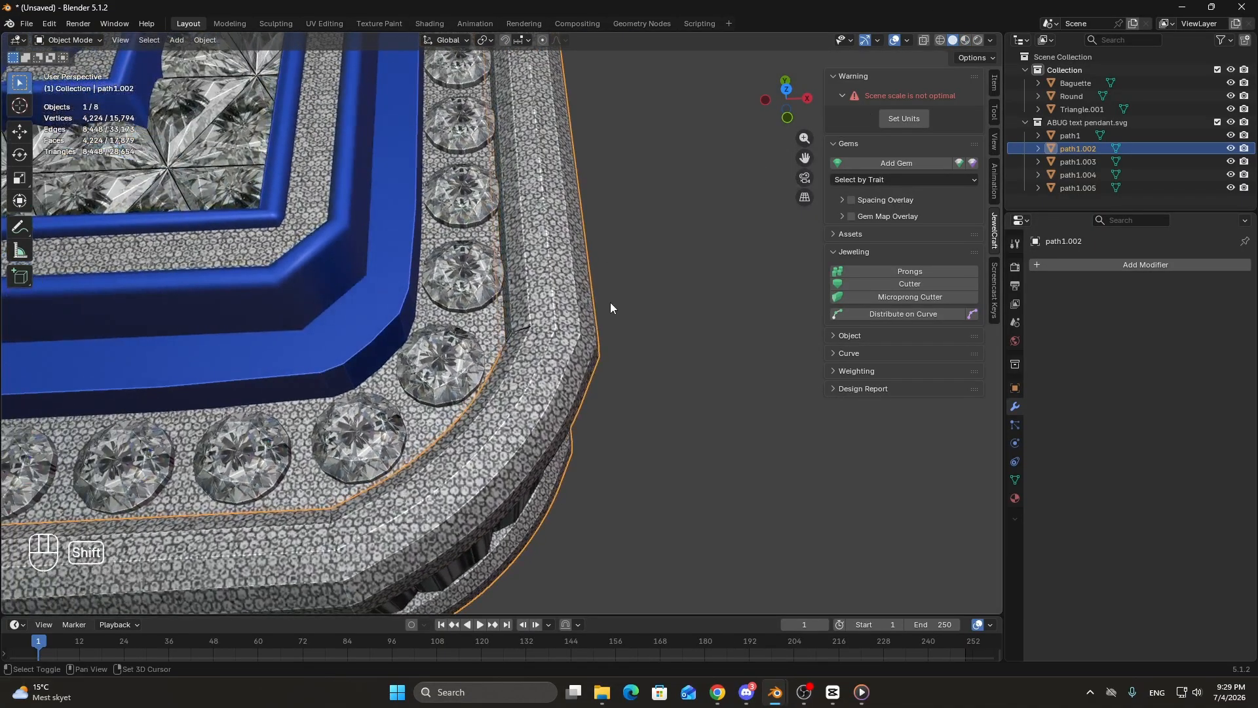
pyautogui.click(1079, 265)
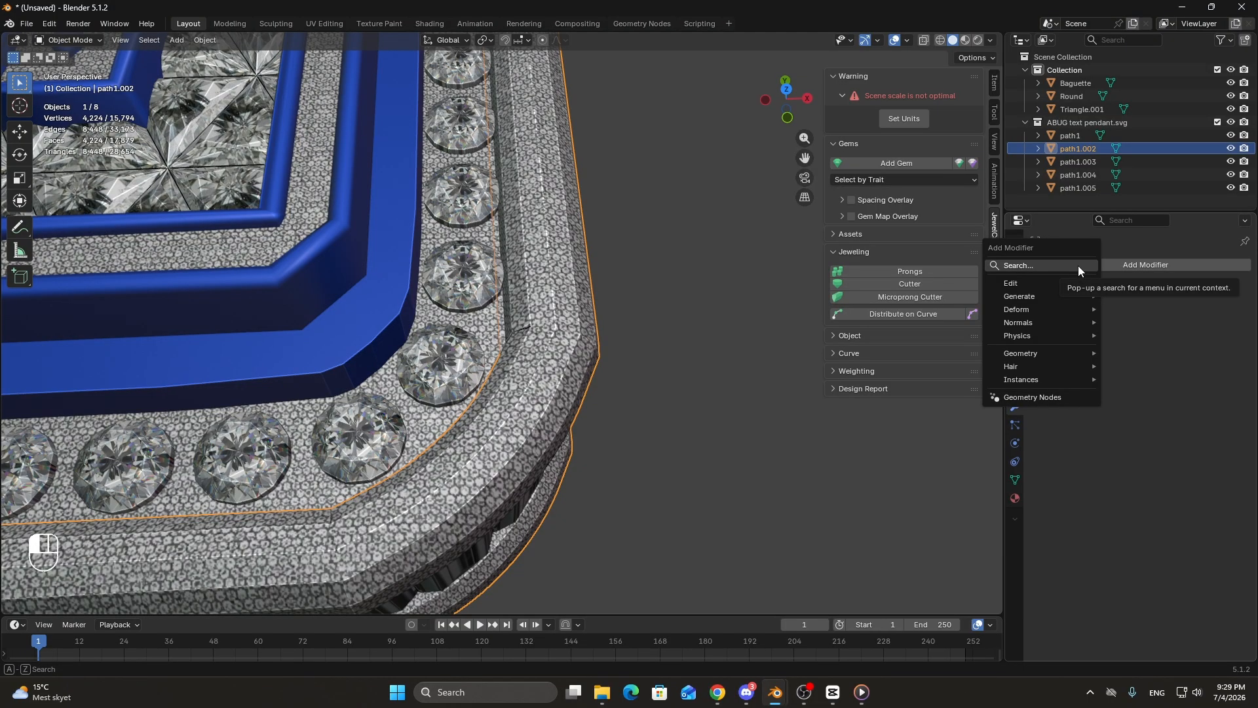
pyautogui.write('dec')
pyautogui.click(1039, 291)
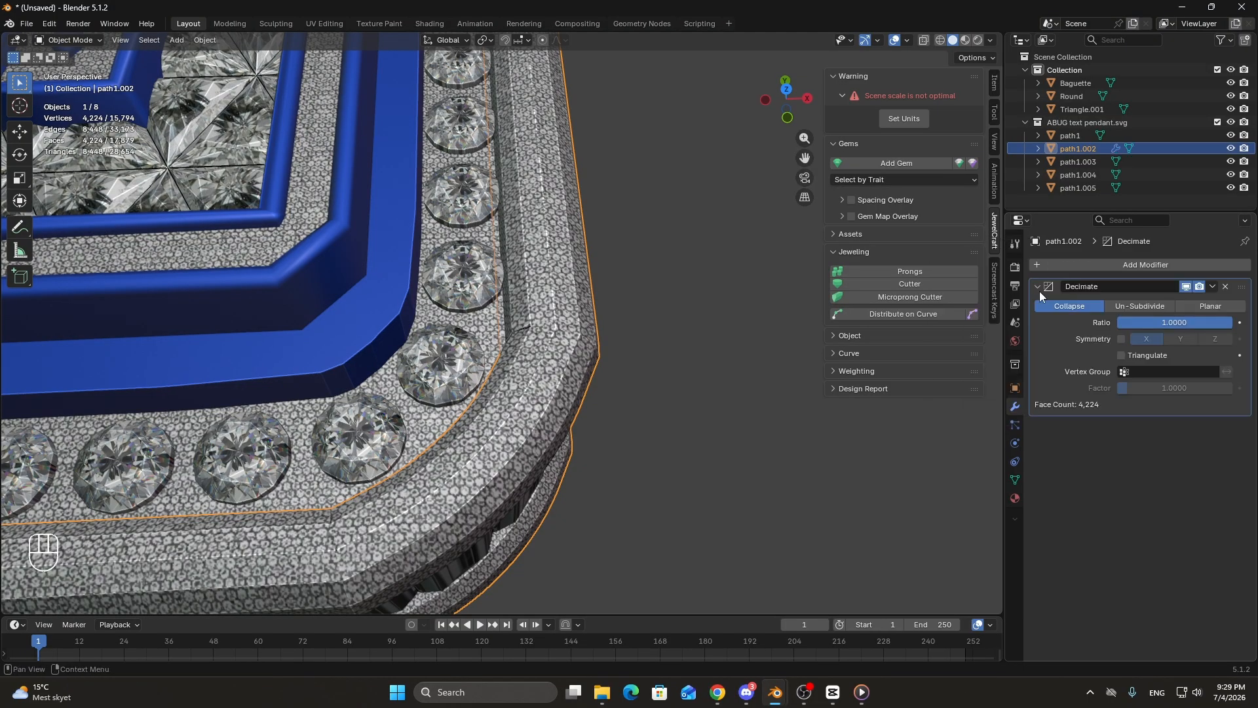
pyautogui.click(1149, 323)
pyautogui.write('0.1')
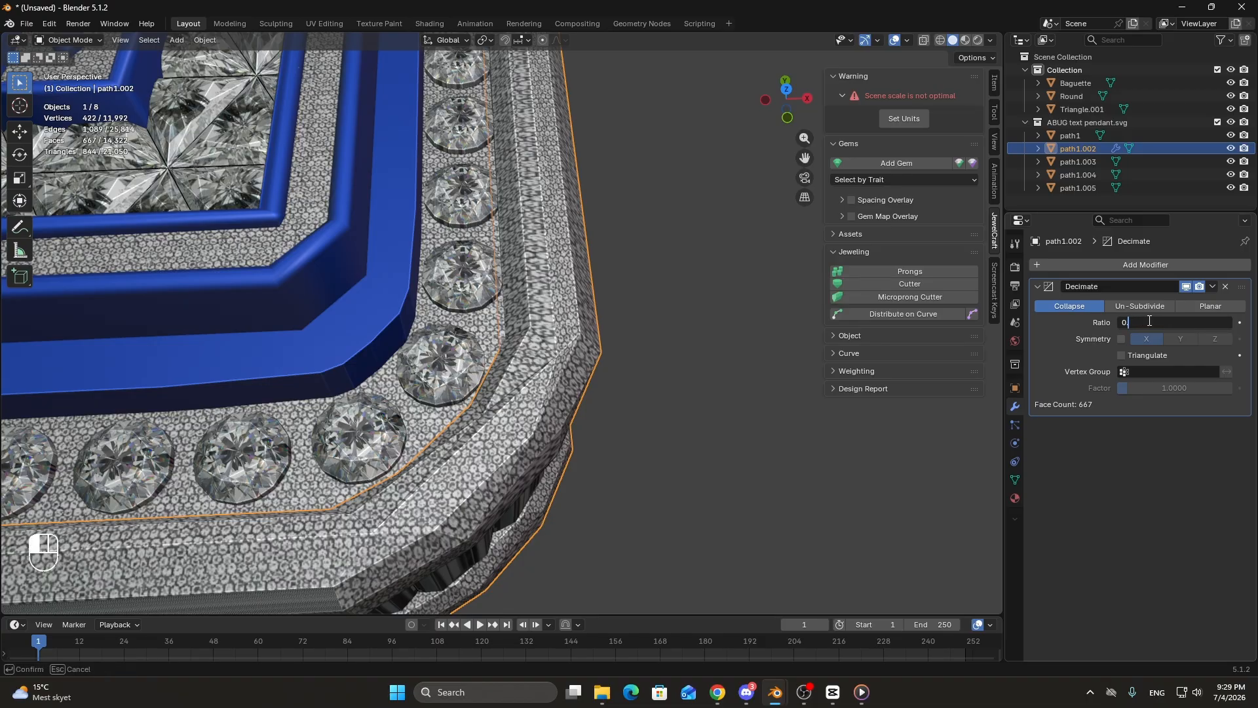
pyautogui.press('Return')
# Check the rim's decimated corner and apply the Decimate modifier on path1.002.
pyautogui.scroll(-3, 631, 390)
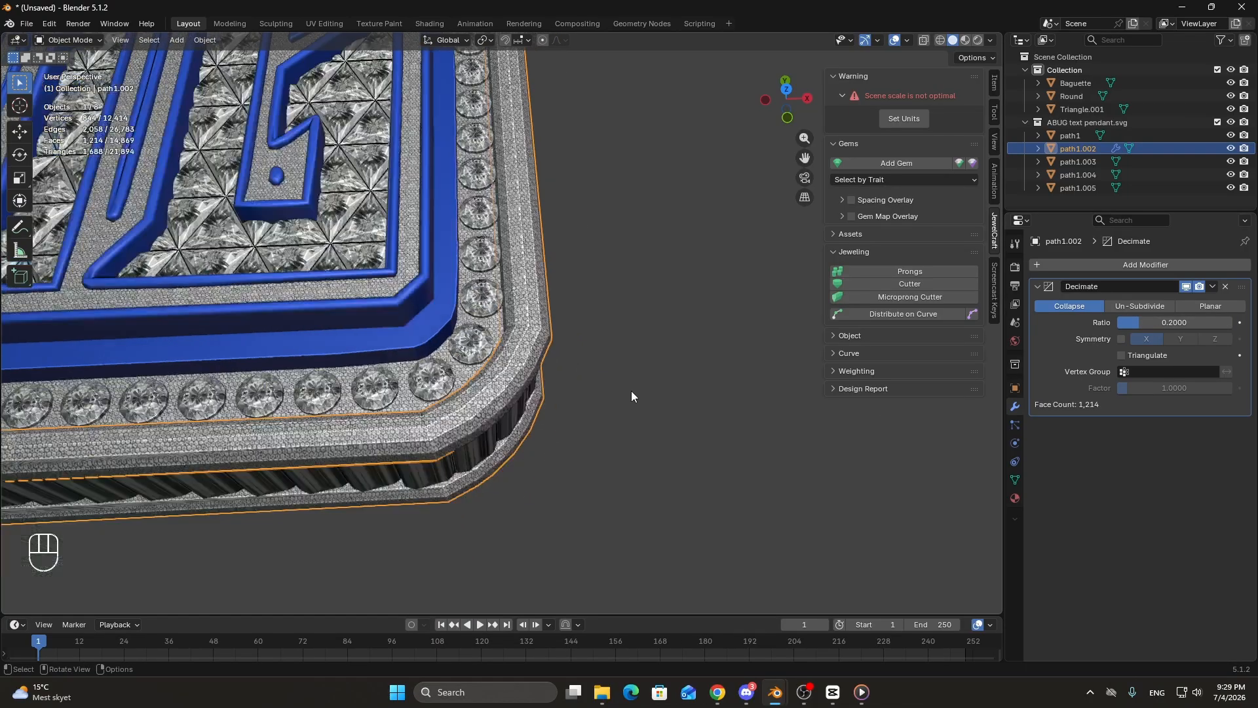
pyautogui.keyDown('shift'); pyautogui.moveTo(566, 427); pyautogui.dragTo(619, 385, button='middle'); pyautogui.keyUp('shift')
pyautogui.click(1212, 286)
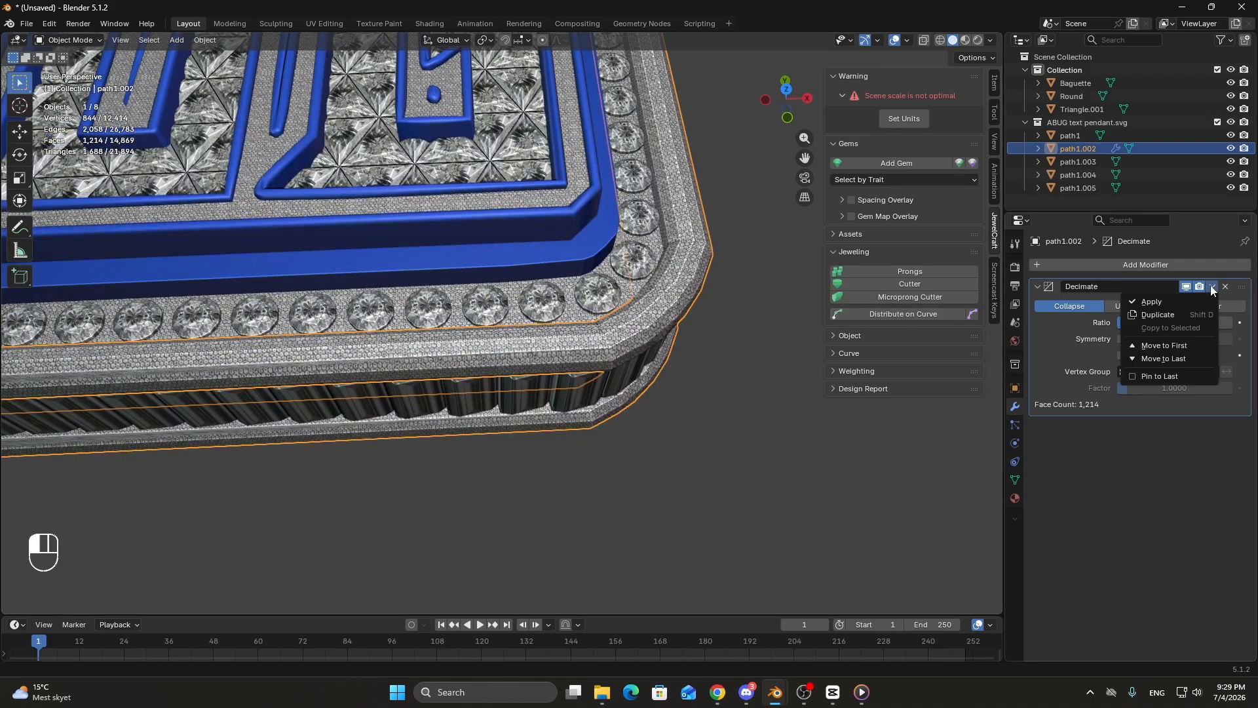
pyautogui.click(1189, 302)
# Shade the rim mesh path1.002 with Shade Auto Smooth and apply the resulting Smooth by Angle modifier.
pyautogui.keyDown('shift'); pyautogui.moveTo(711, 348); pyautogui.dragTo(643, 301, button='middle'); pyautogui.keyUp('shift')
pyautogui.rightClick(643, 301)
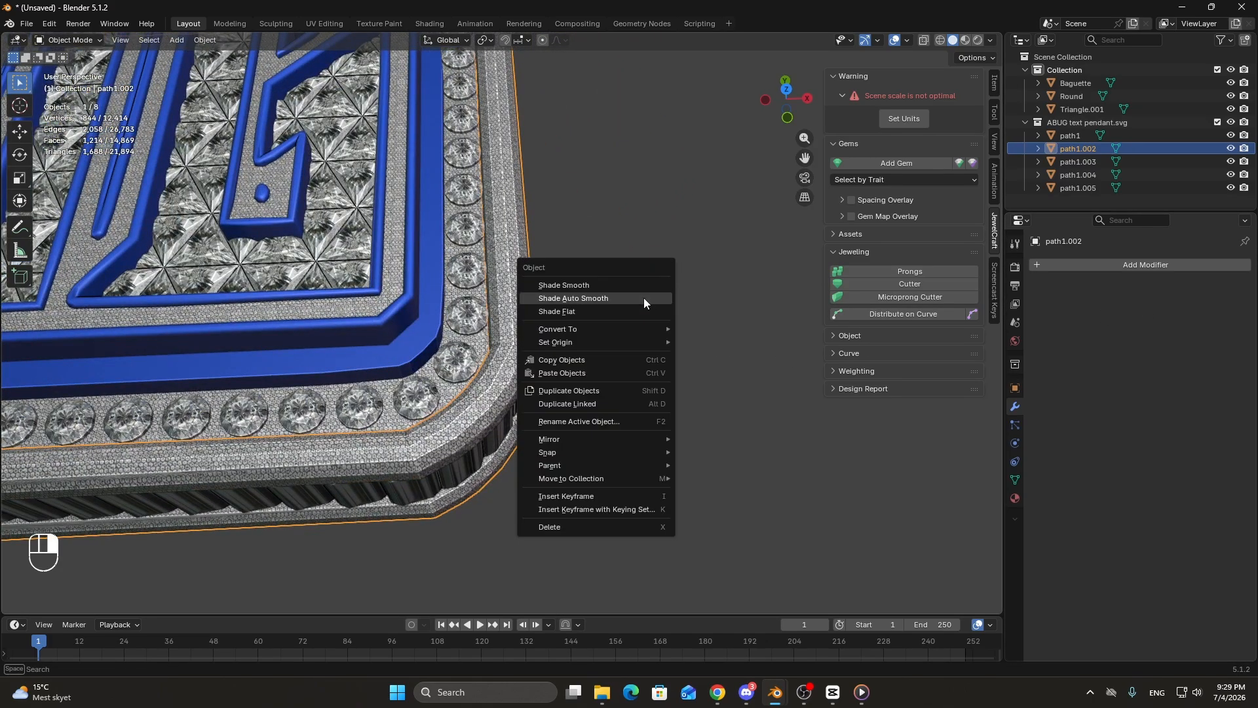
pyautogui.click(626, 301)
pyautogui.scroll(4, 506, 285)
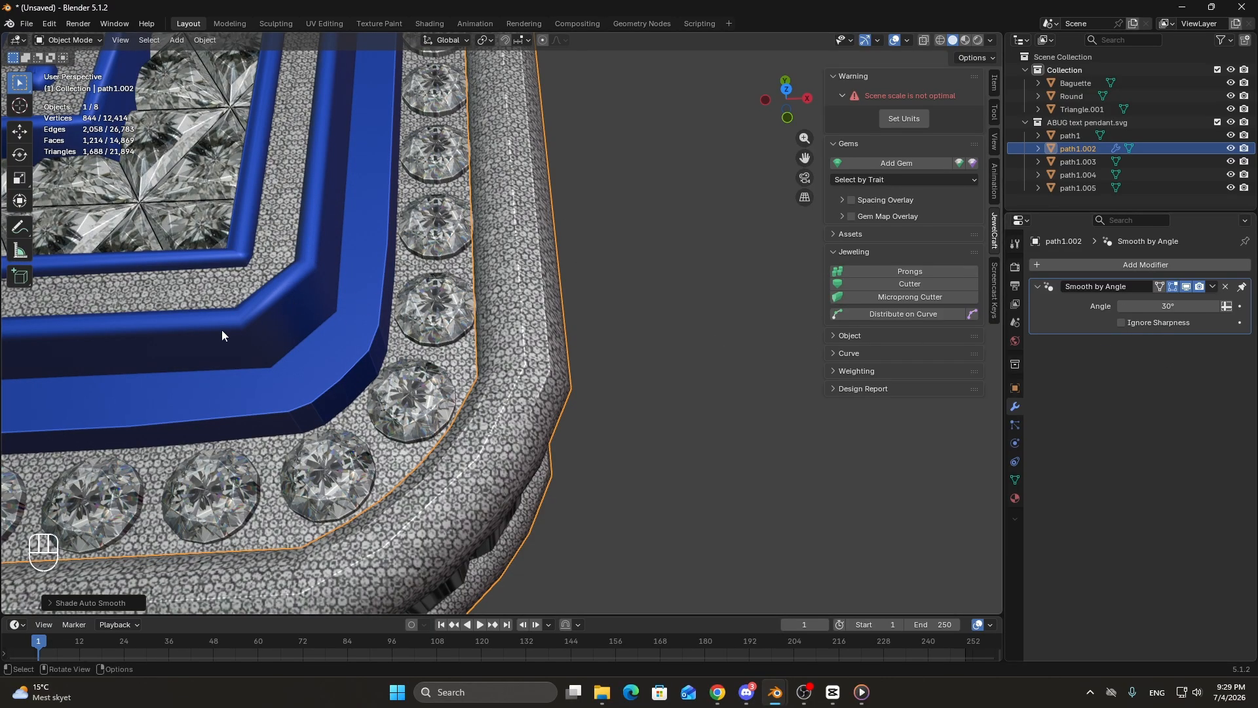
pyautogui.moveTo(368, 298); pyautogui.dragTo(345, 315, button='middle')
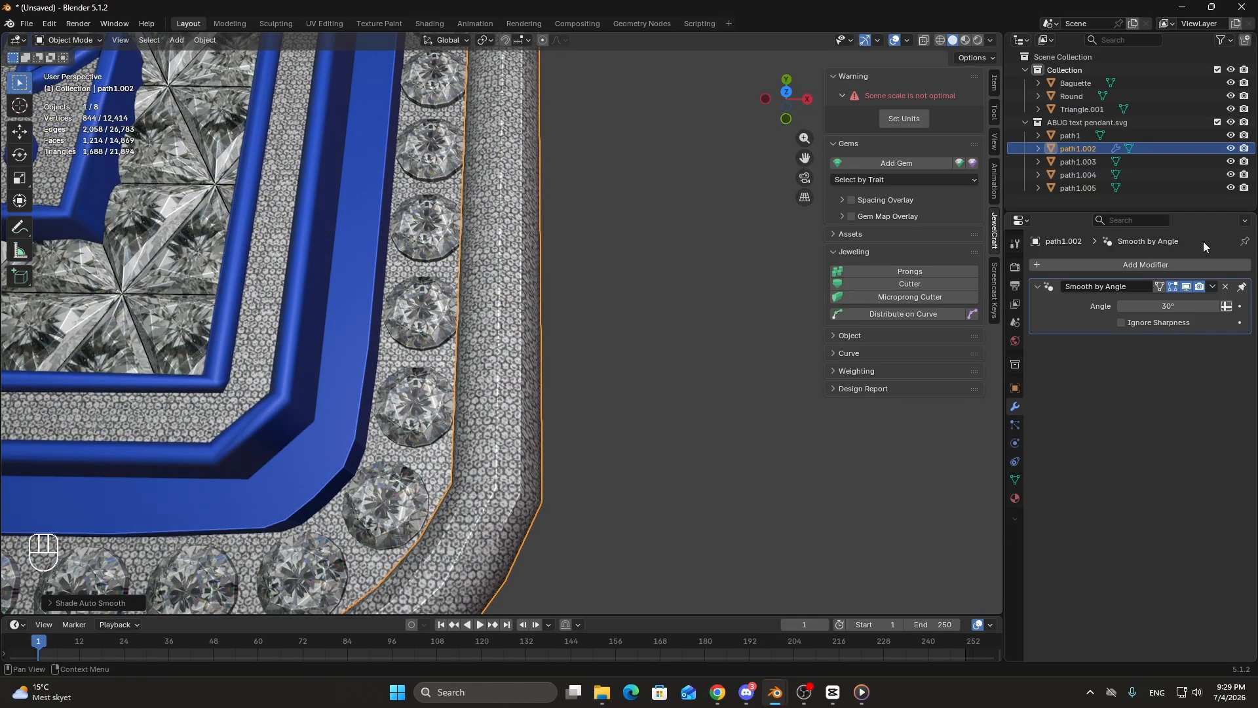
pyautogui.click(1213, 287)
pyautogui.click(1161, 302)
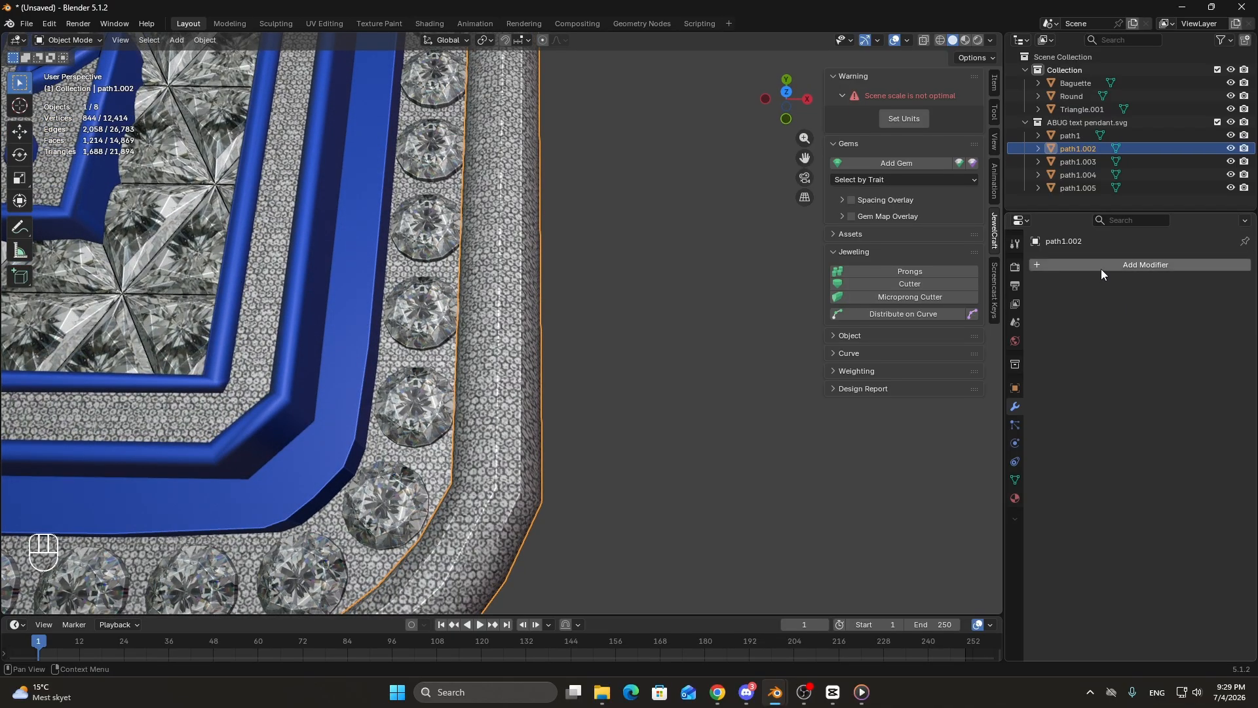
# Add a Weighted Normal modifier to path1.002, apply it, and check the rim's corner mesh.
pyautogui.click(1101, 265)
pyautogui.write('we')
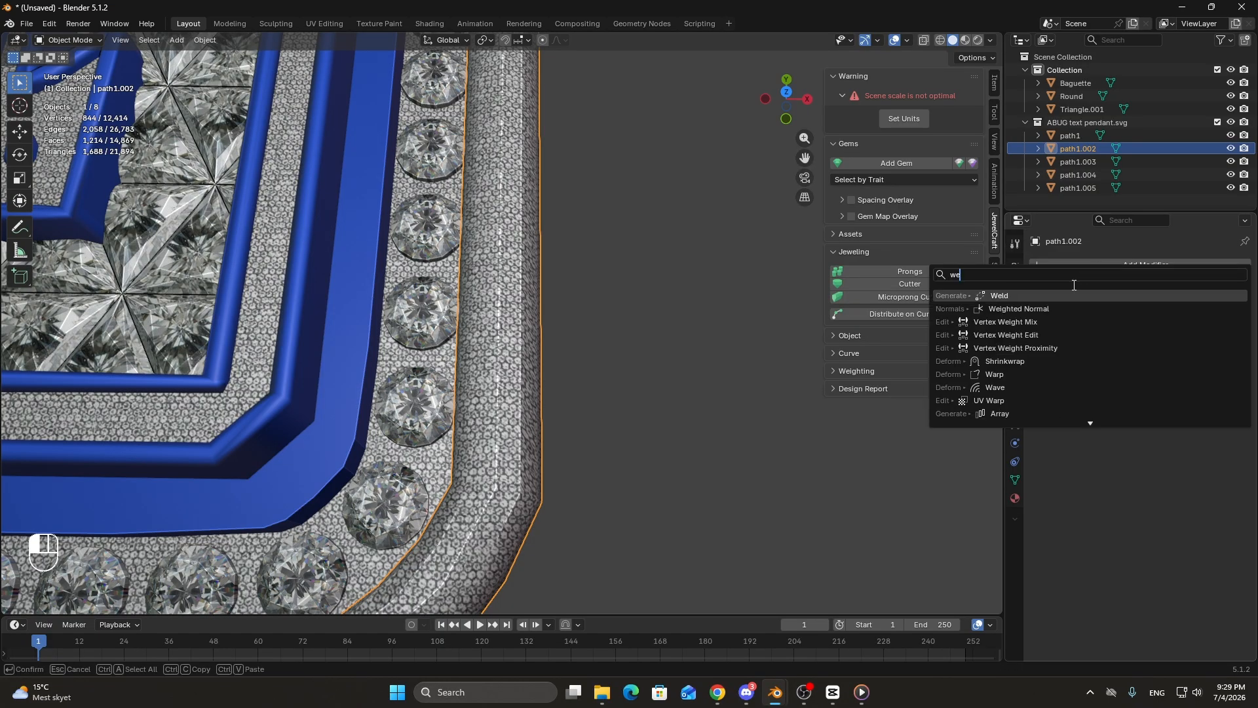
pyautogui.click(1024, 308)
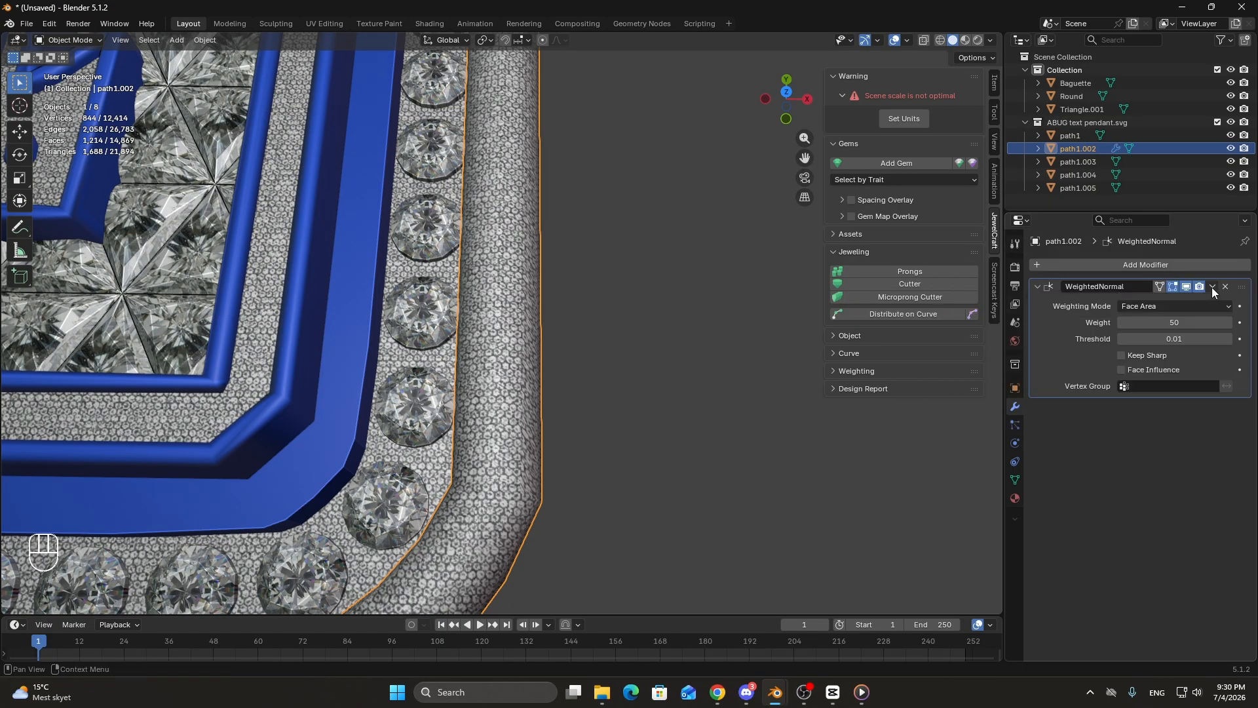
pyautogui.click(1212, 287)
pyautogui.click(1185, 305)
pyautogui.moveTo(595, 398); pyautogui.dragTo(655, 384, button='middle')
pyautogui.press('Tab')
pyautogui.press('Tab')
pyautogui.scroll(5, 651, 388)
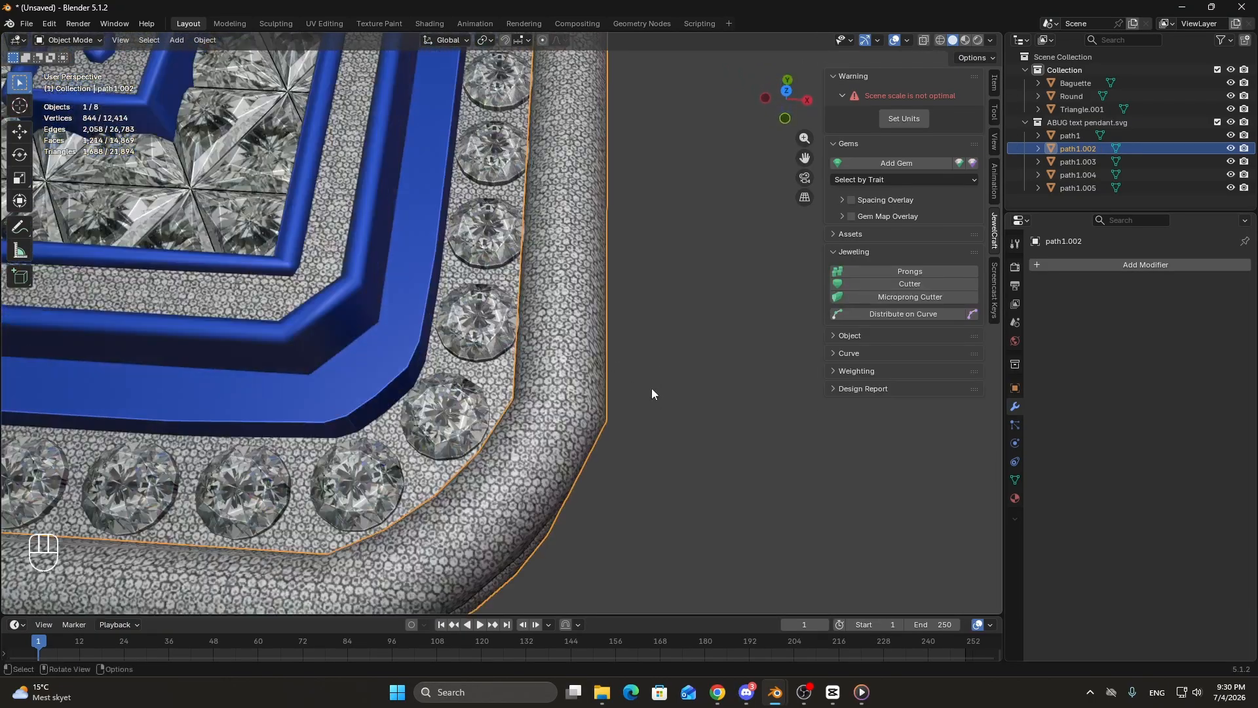
# Repeat Shade Auto Smooth on the rim mesh path1.002 and apply its Smooth by Angle modifier.
pyautogui.rightClick(655, 369)
pyautogui.click(655, 369)
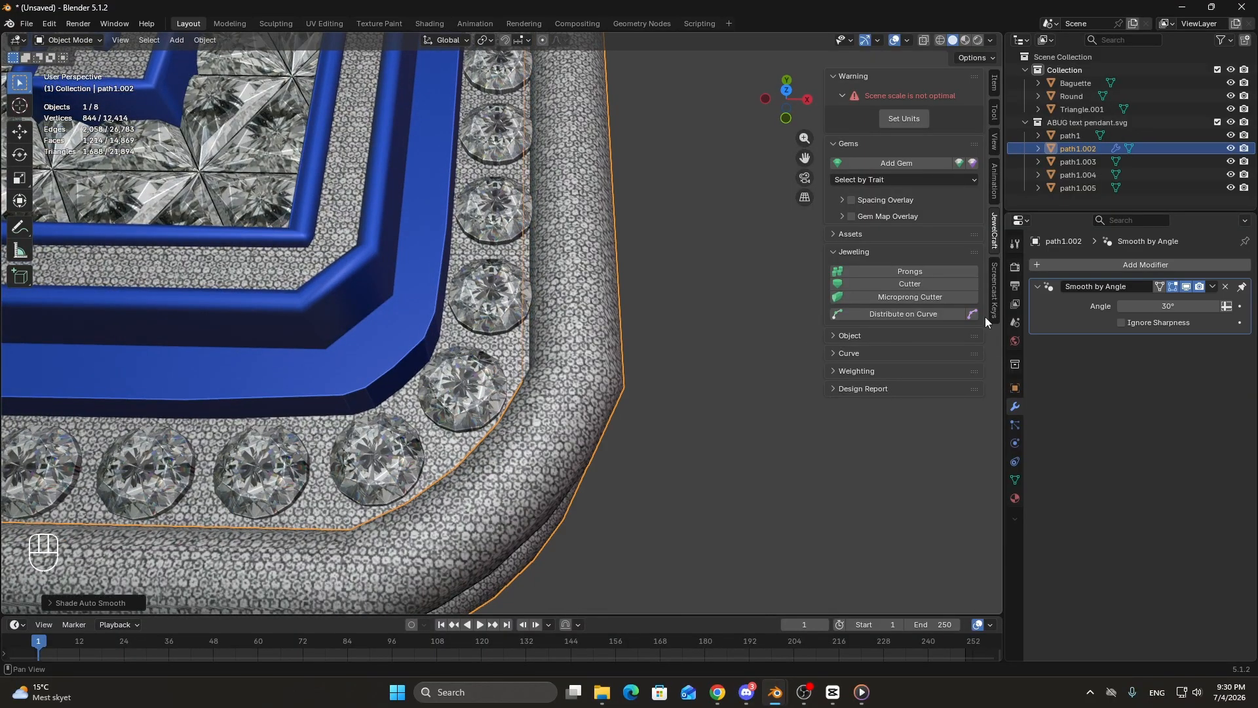
pyautogui.click(1218, 287)
pyautogui.click(1194, 303)
# Set the viewport shading to Material Preview and open the rim mesh path1.002 for editing in the UV Editing workspace.
pyautogui.click(964, 40)
pyautogui.moveTo(648, 223)
pyautogui.mouseDown(button='middle')
pyautogui.moveTo(536, 265)
pyautogui.moveTo(575, 256)
pyautogui.moveTo(566, 264)
pyautogui.mouseUp(button='middle')
pyautogui.press('Tab')
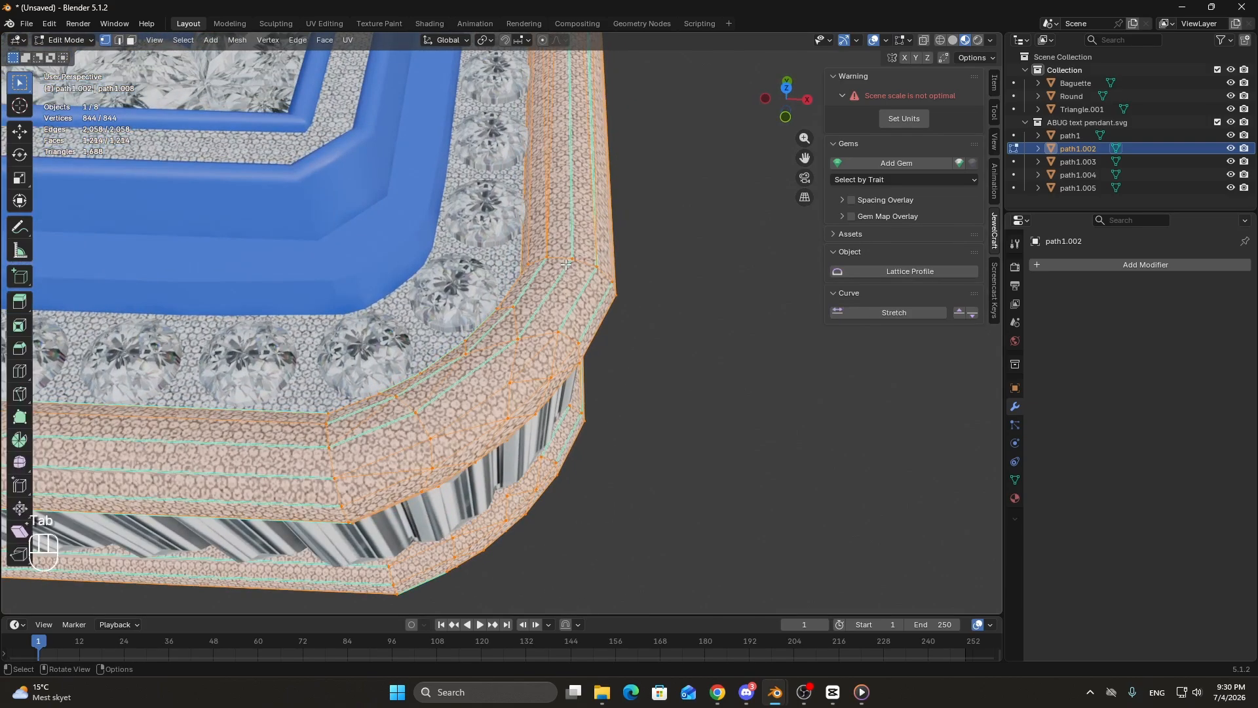
pyautogui.click(325, 26)
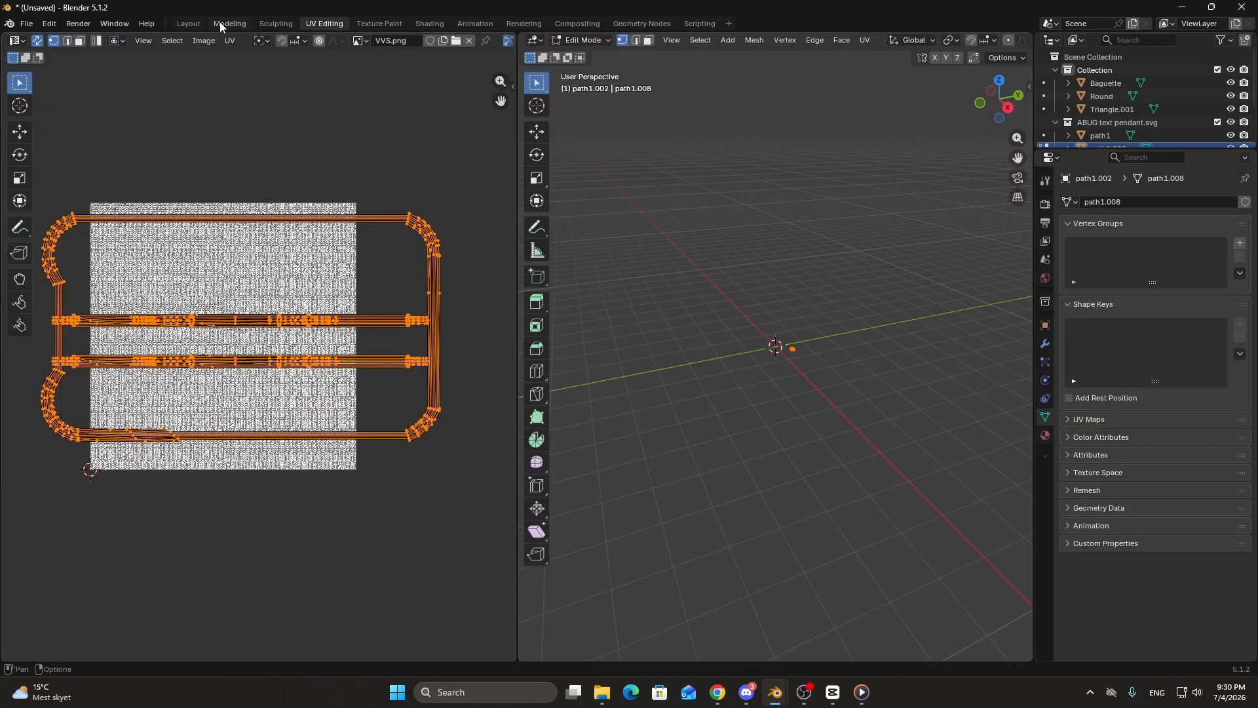
# Reproject the UVs of the rim mesh path1.002 with Cube Projection in the Layout workspace.
pyautogui.click(188, 23)
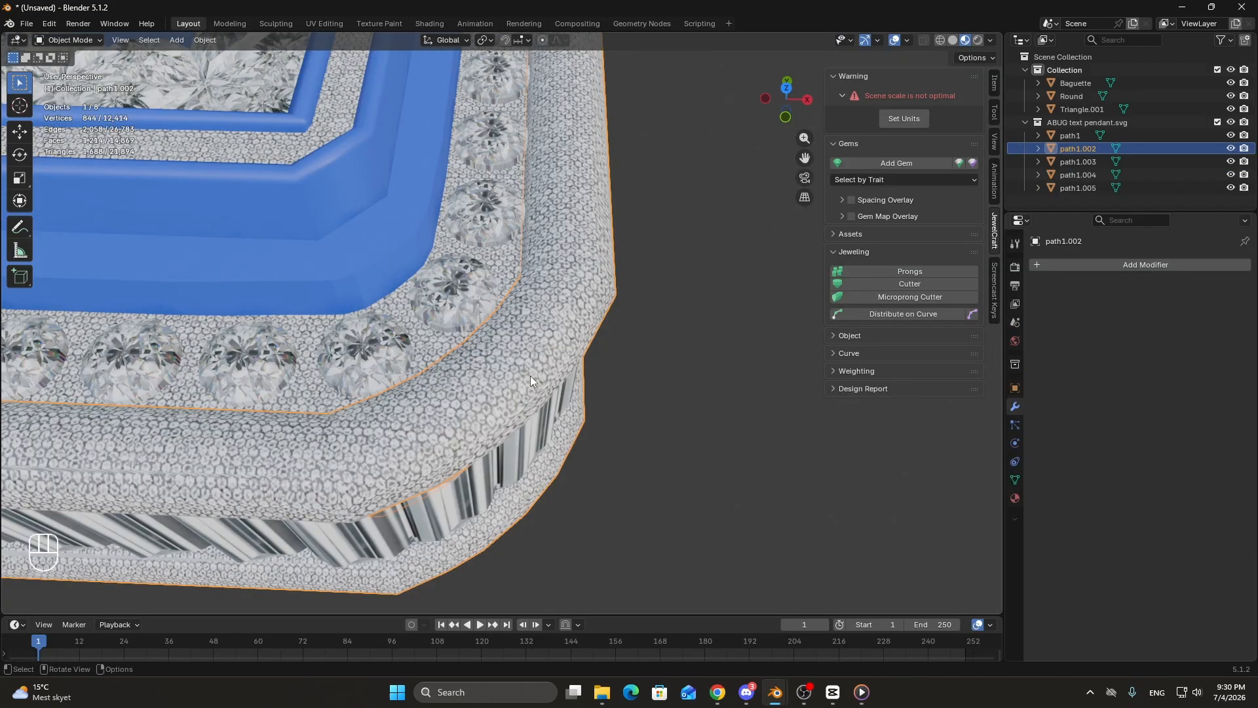
pyautogui.moveTo(531, 379); pyautogui.dragTo(362, 296, button='middle')
pyautogui.press('Tab')
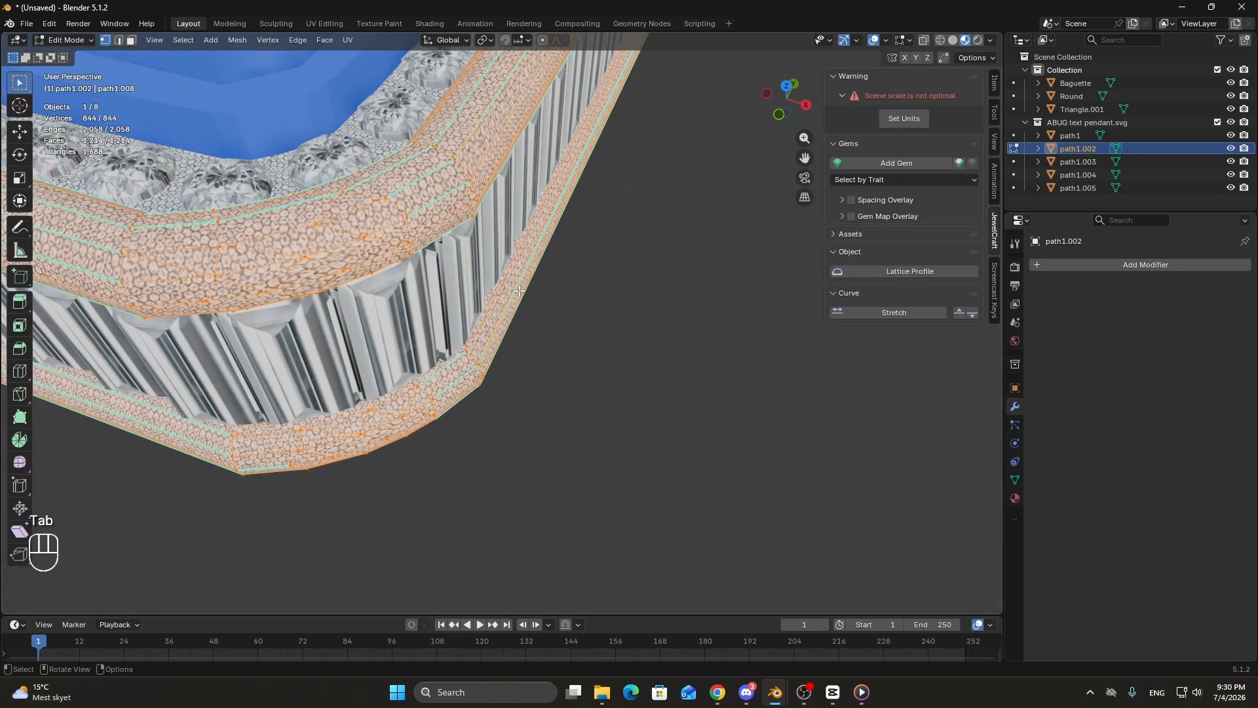
pyautogui.press('u')
pyautogui.click(489, 374)
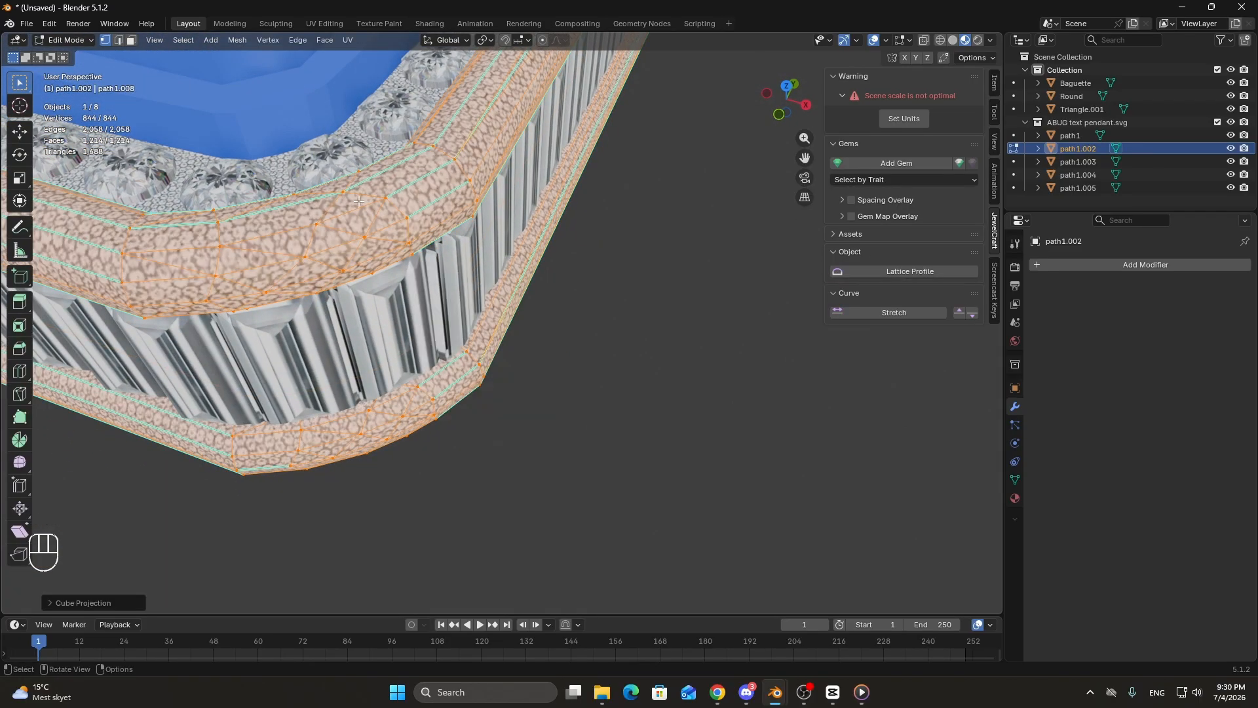
# Scale the rim's UV layout up by 1.5 in the UV Editing workspace and check the diamond texture on the pendant's corner.
pyautogui.click(324, 24)
pyautogui.write('s')
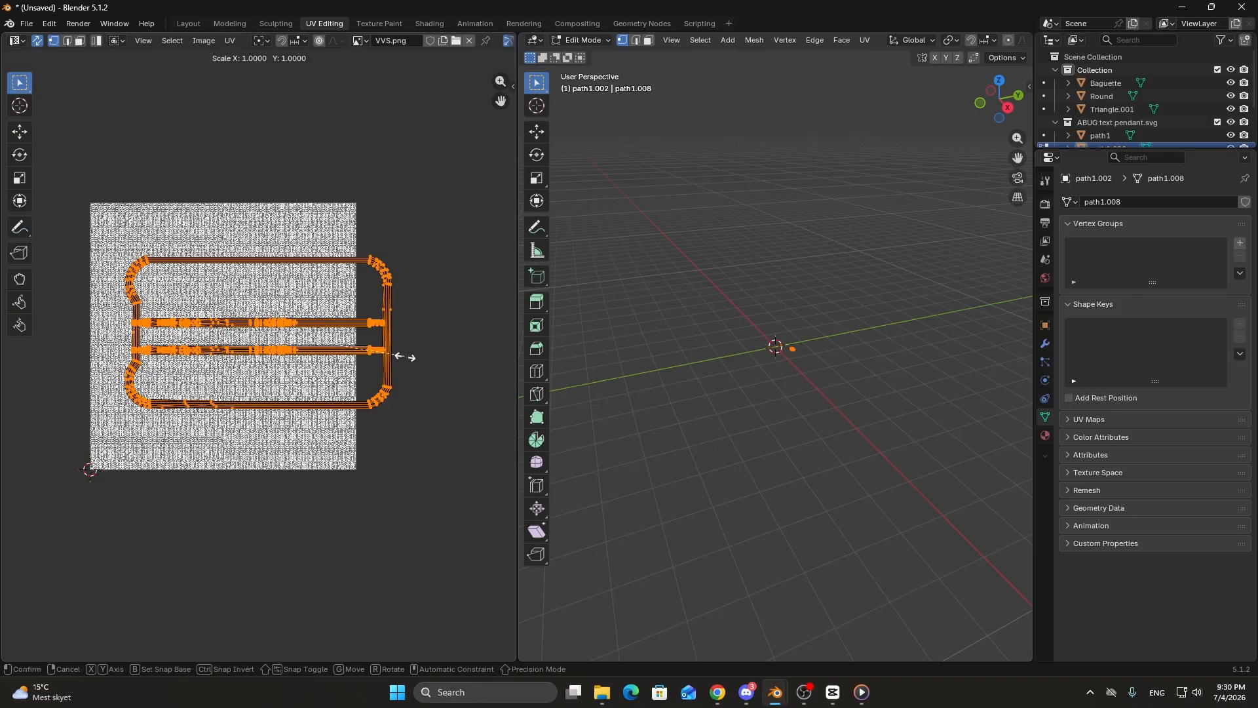
pyautogui.write('.5')
pyautogui.press('Return')
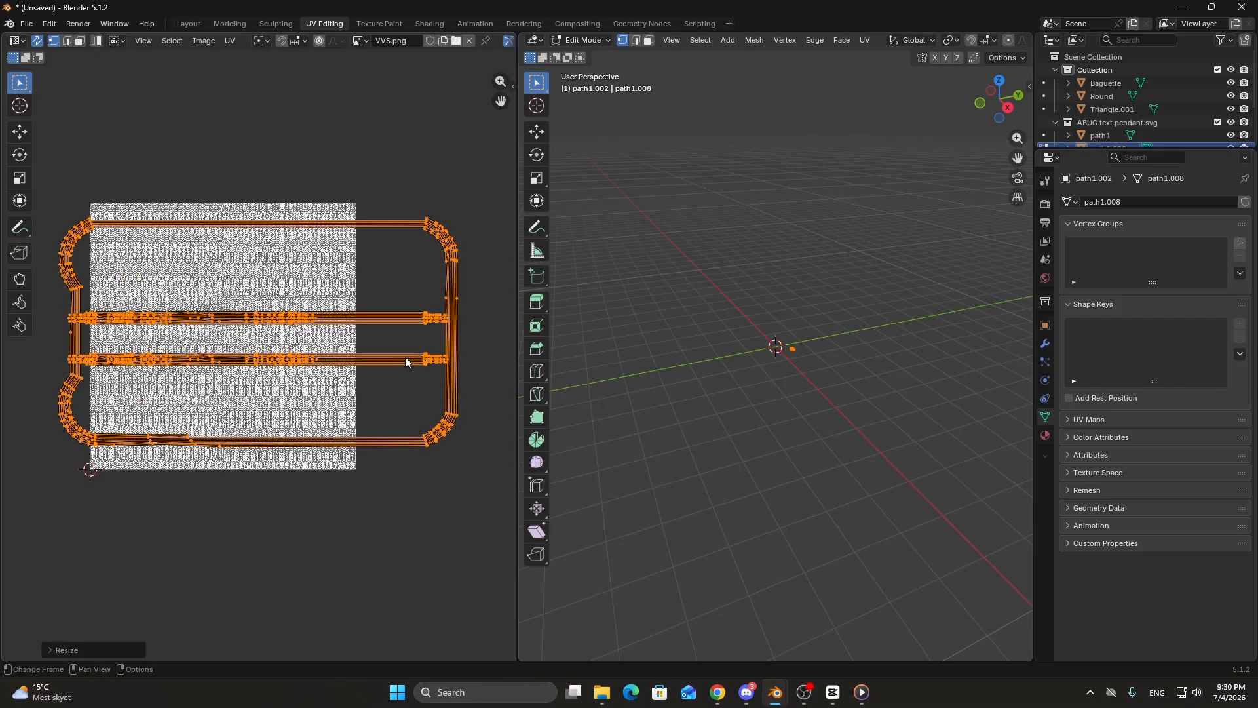
pyautogui.click(188, 23)
pyautogui.scroll(2, 540, 384)
pyautogui.moveTo(540, 384); pyautogui.dragTo(554, 415, button='middle')
pyautogui.scroll(-5, 554, 415)
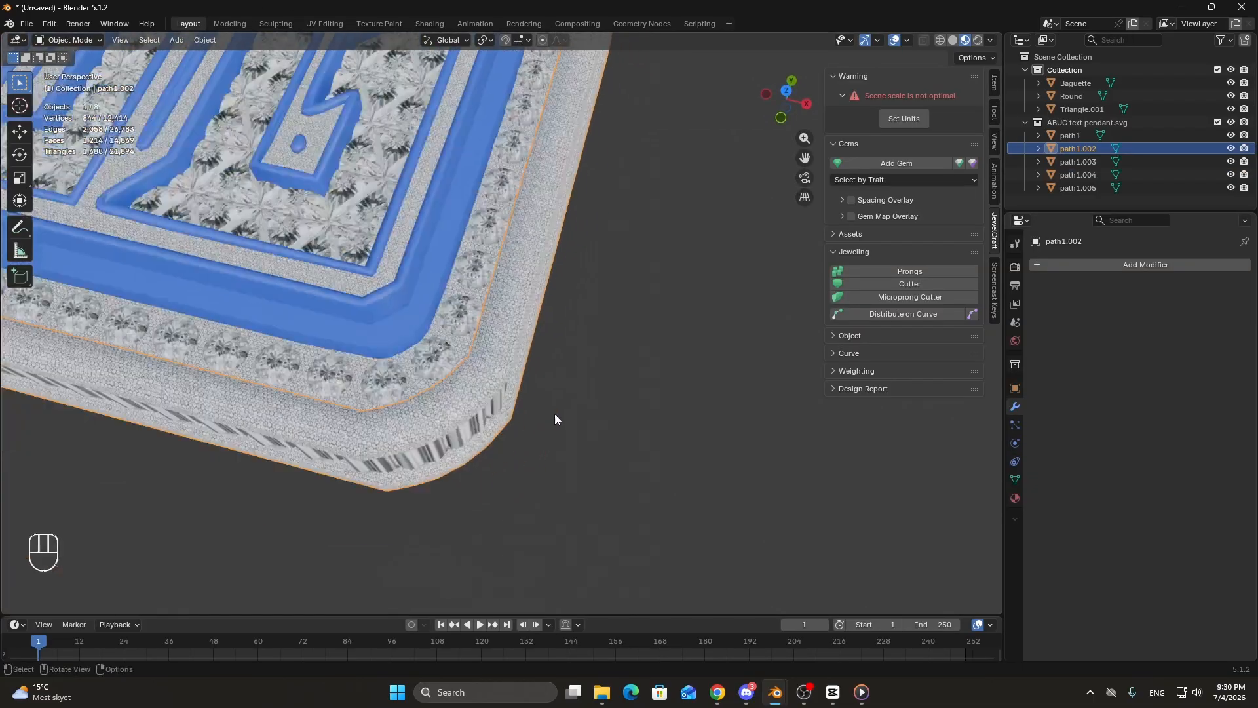
pyautogui.keyDown('shift'); pyautogui.moveTo(637, 300); pyautogui.dragTo(609, 452, button='middle'); pyautogui.keyUp('shift')
# Add a Decimate modifier with a ratio of 0.2 to path1 and apply it.
pyautogui.click(1070, 136)
pyautogui.scroll(4, 753, 367)
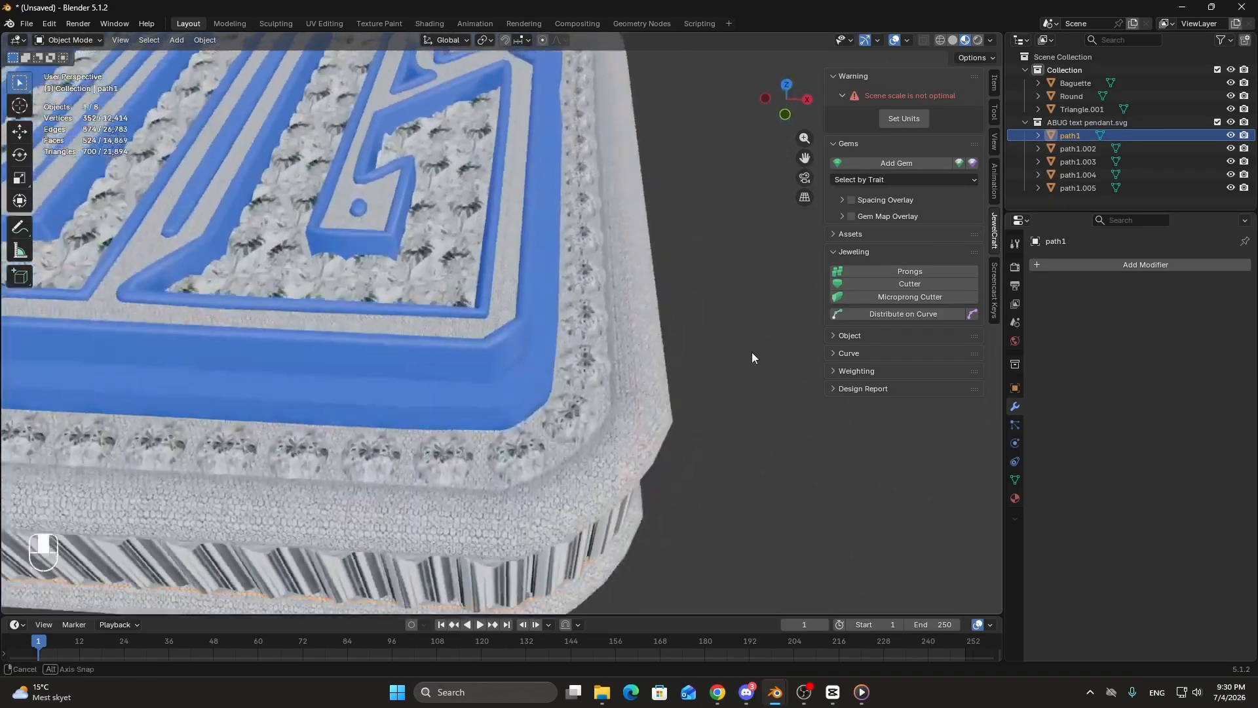
pyautogui.press('g')
pyautogui.rightClick(609, 444)
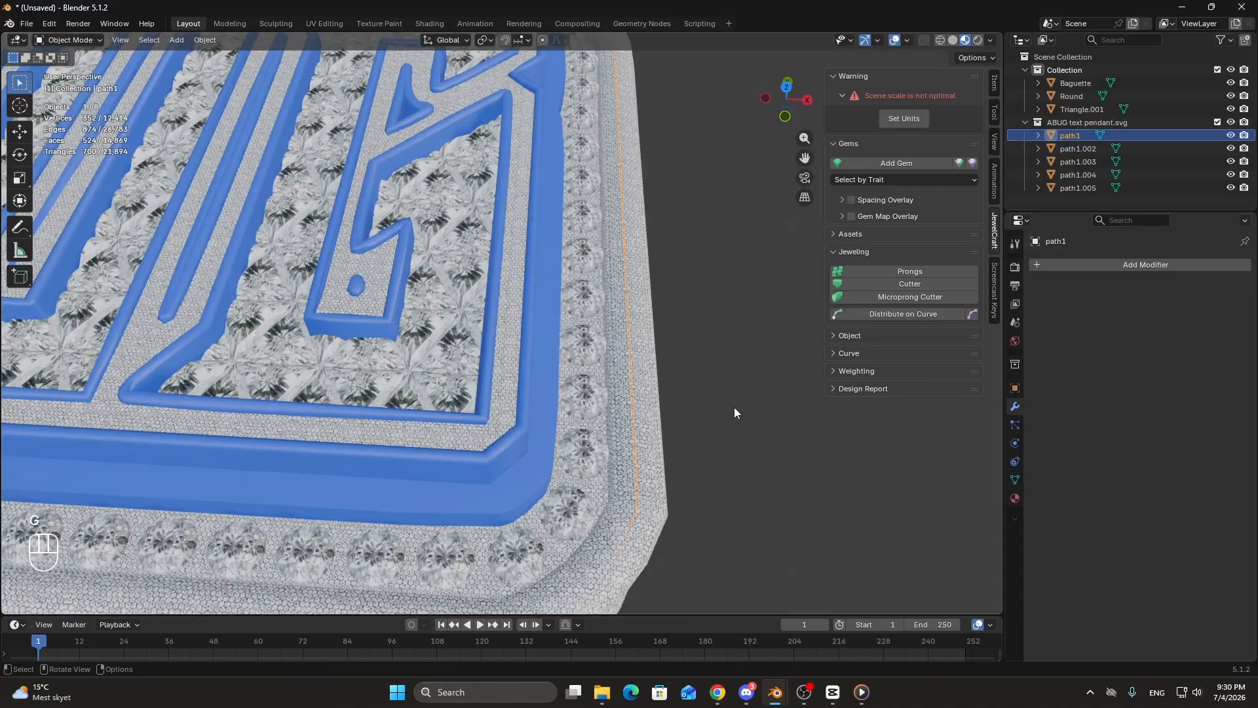
pyautogui.click(1095, 261)
pyautogui.click(1170, 324)
pyautogui.click(1170, 323)
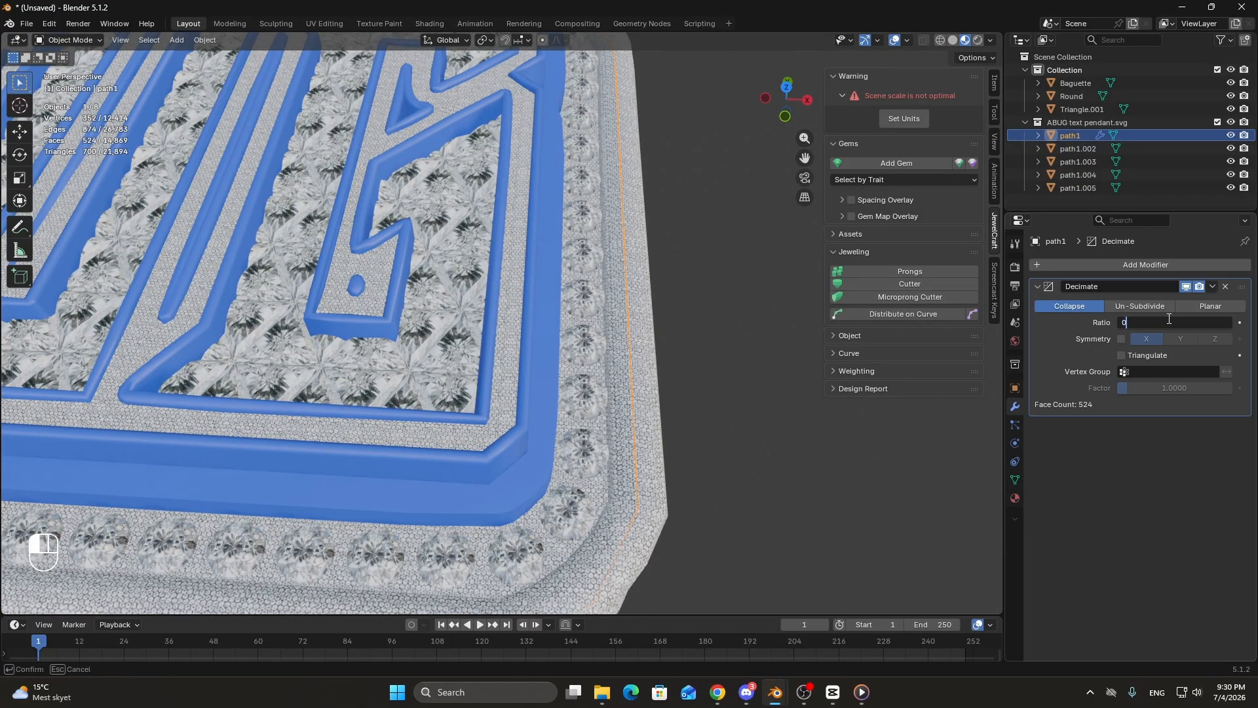
pyautogui.write('0.2')
pyautogui.press('Return')
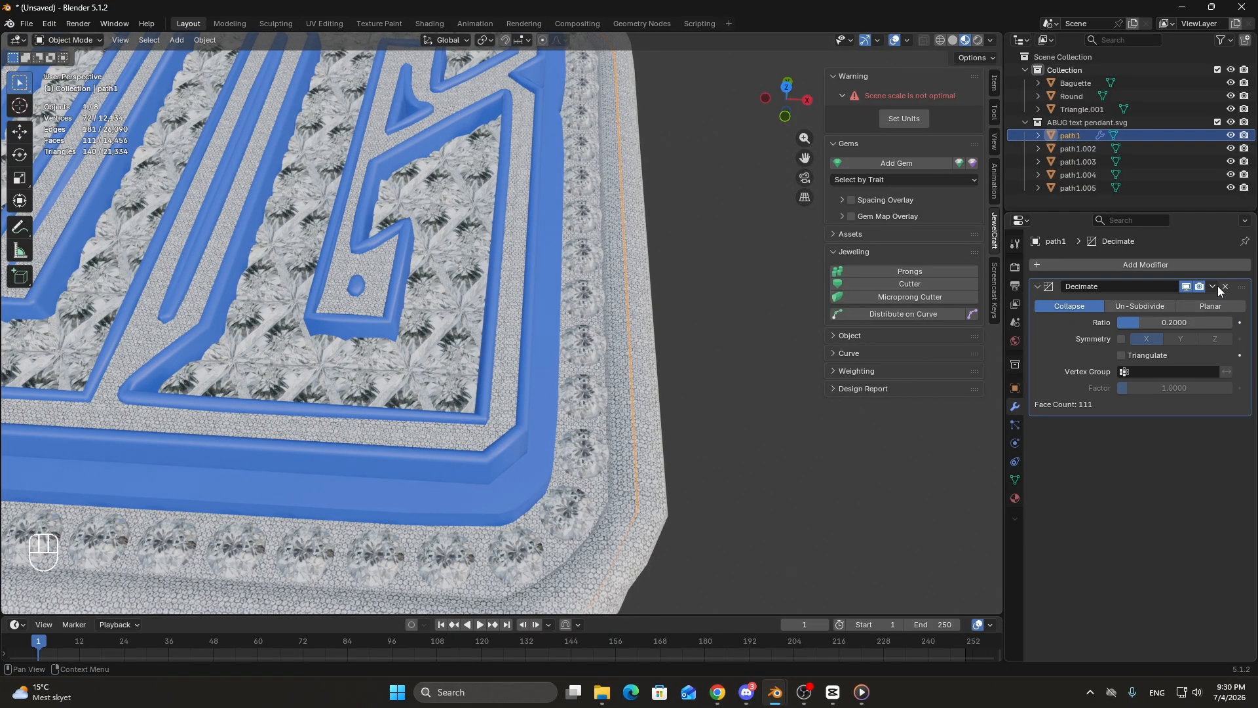
pyautogui.click(1213, 287)
pyautogui.click(1151, 302)
# Select Triangle.001 and examine its mesh around the ABUG letters.
pyautogui.click(1080, 109)
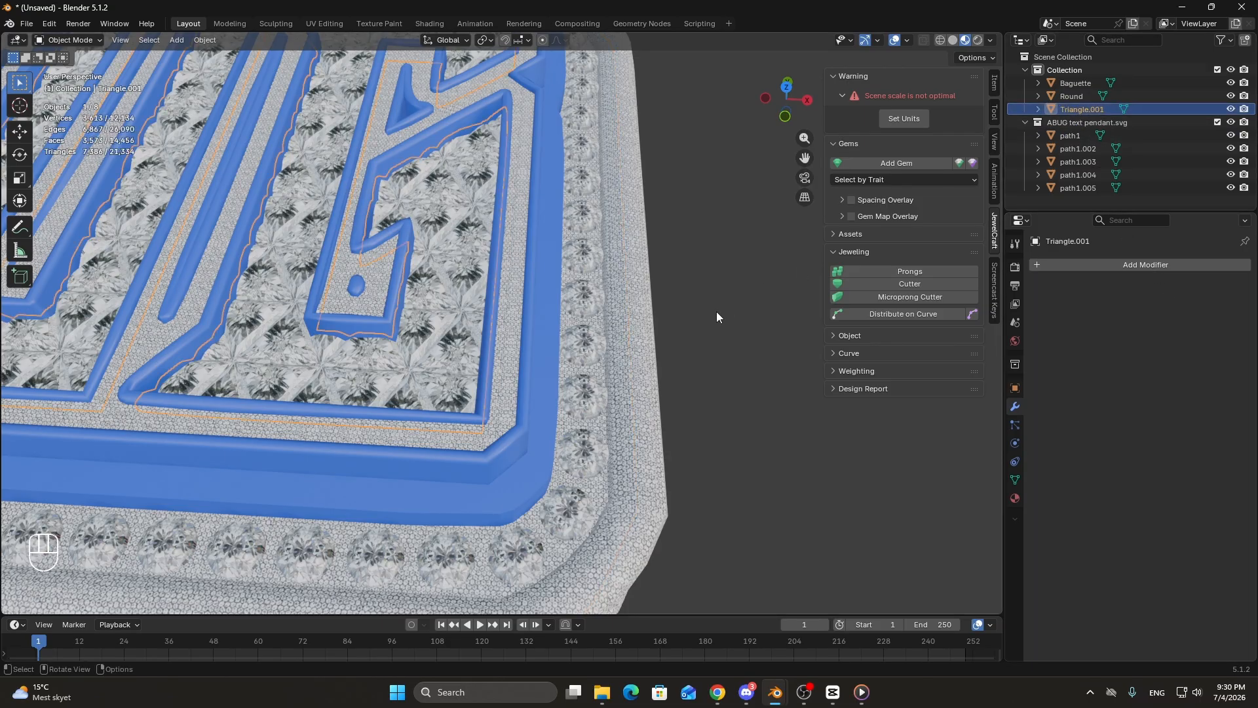
pyautogui.press('g')
pyautogui.press('Escape')
pyautogui.scroll(8, 594, 391)
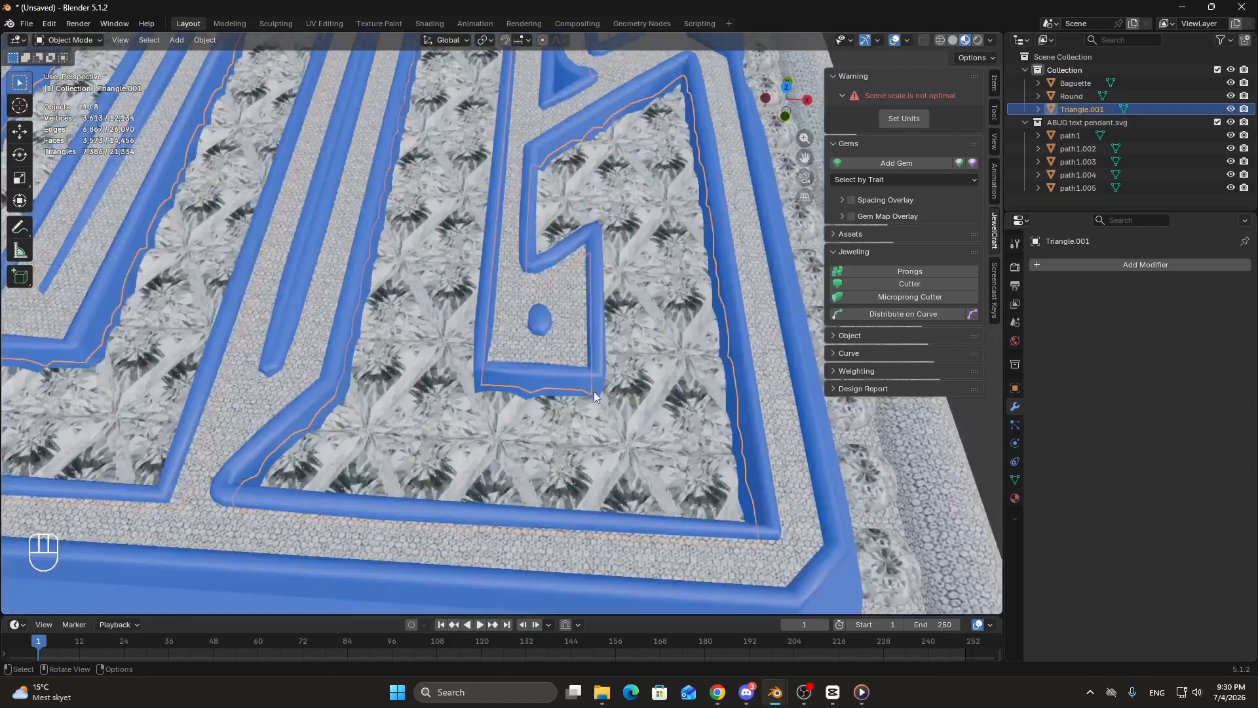
pyautogui.scroll(-8, 596, 419)
pyautogui.scroll(-5, 500, 348)
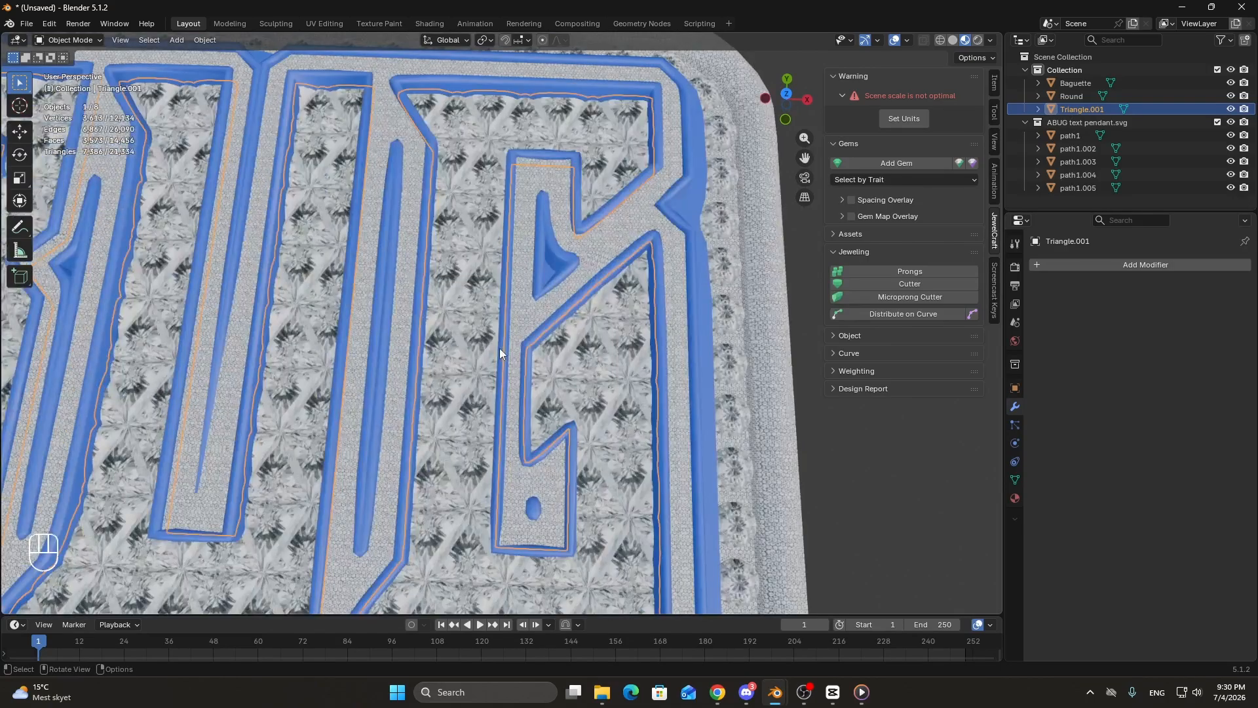
pyautogui.scroll(8, 627, 346)
pyautogui.scroll(7, 584, 387)
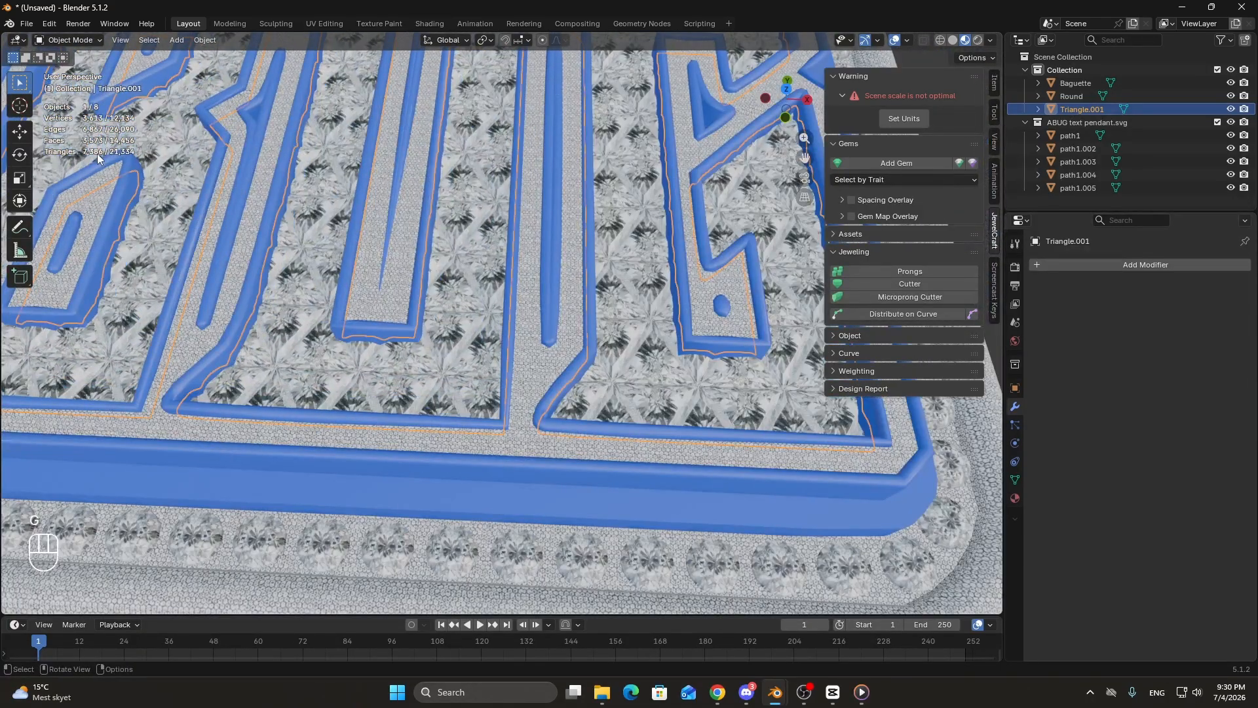
pyautogui.moveTo(561, 310); pyautogui.dragTo(524, 328, button='middle')
pyautogui.scroll(5, 595, 349)
pyautogui.moveTo(606, 354)
pyautogui.mouseDown(button='middle')
pyautogui.moveTo(595, 348)
pyautogui.moveTo(609, 338)
pyautogui.mouseUp(button='middle')
# Try a Decimate modifier with a ratio of 0.6 on Triangle.001 and check it in Solid shading.
pyautogui.click(1075, 264)
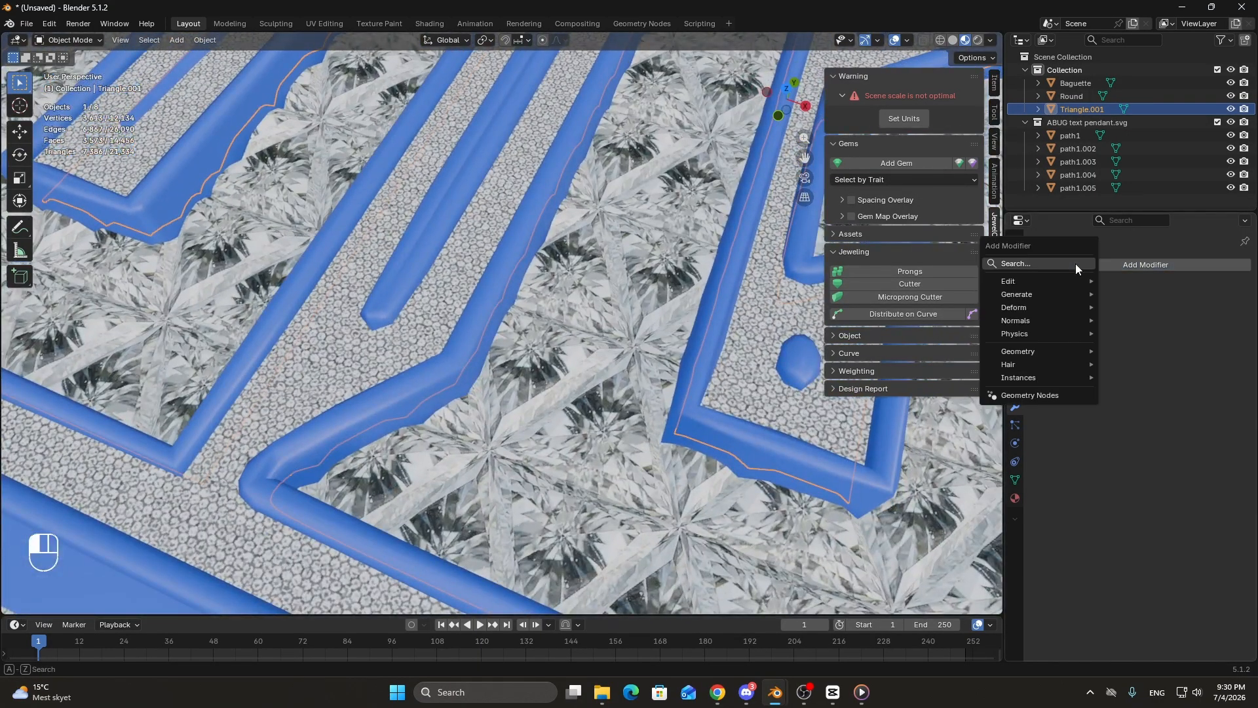
pyautogui.write('dec')
pyautogui.click(1021, 288)
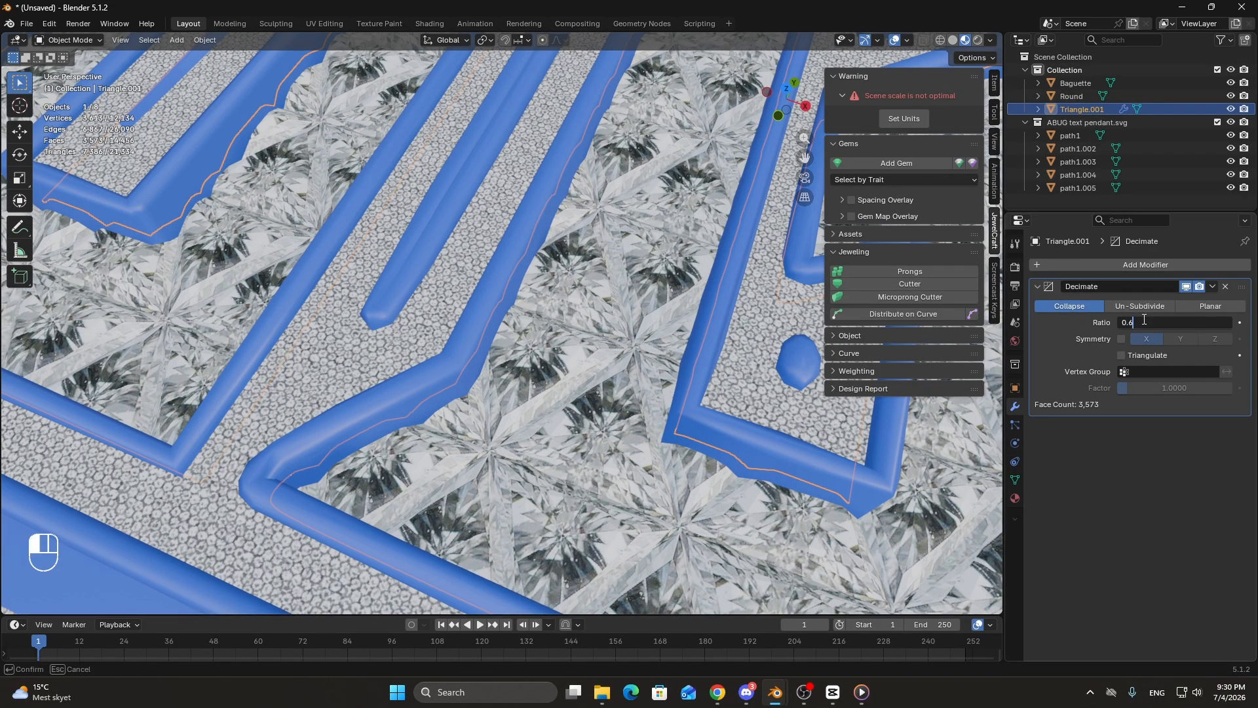
pyautogui.press('Return')
pyautogui.moveTo(780, 275); pyautogui.dragTo(695, 262, button='middle')
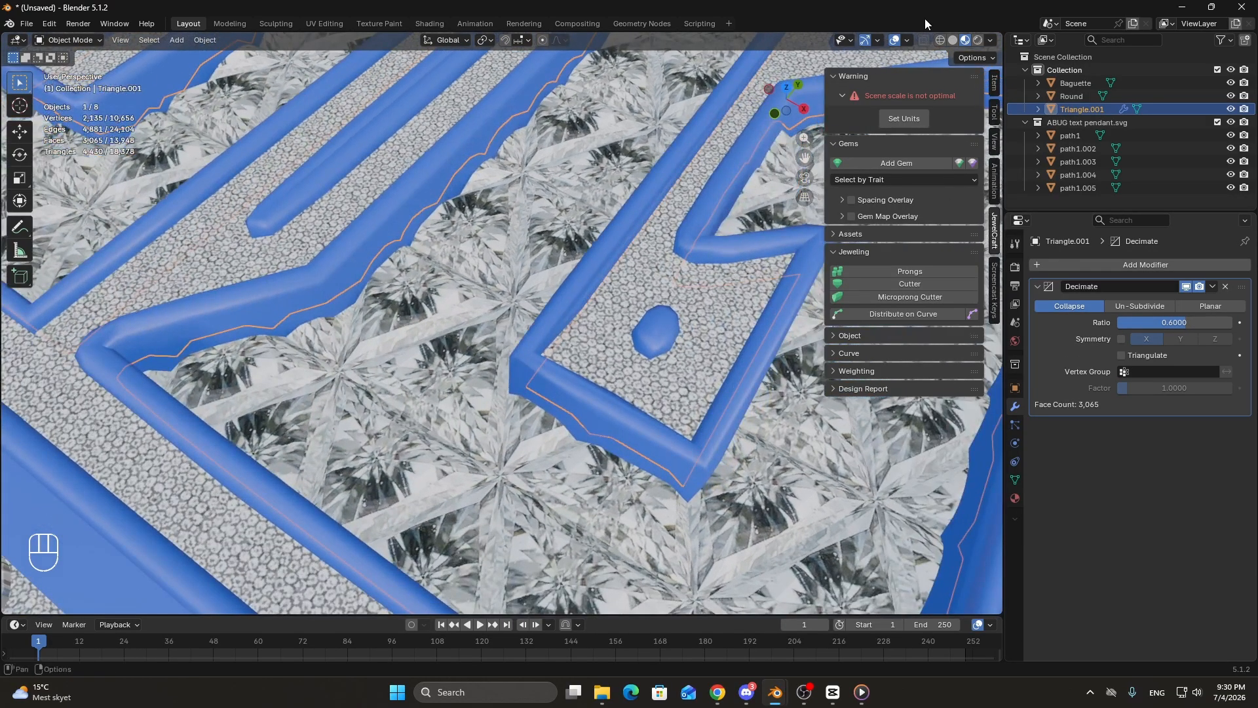
pyautogui.click(953, 43)
pyautogui.moveTo(618, 271); pyautogui.dragTo(612, 255, button='middle')
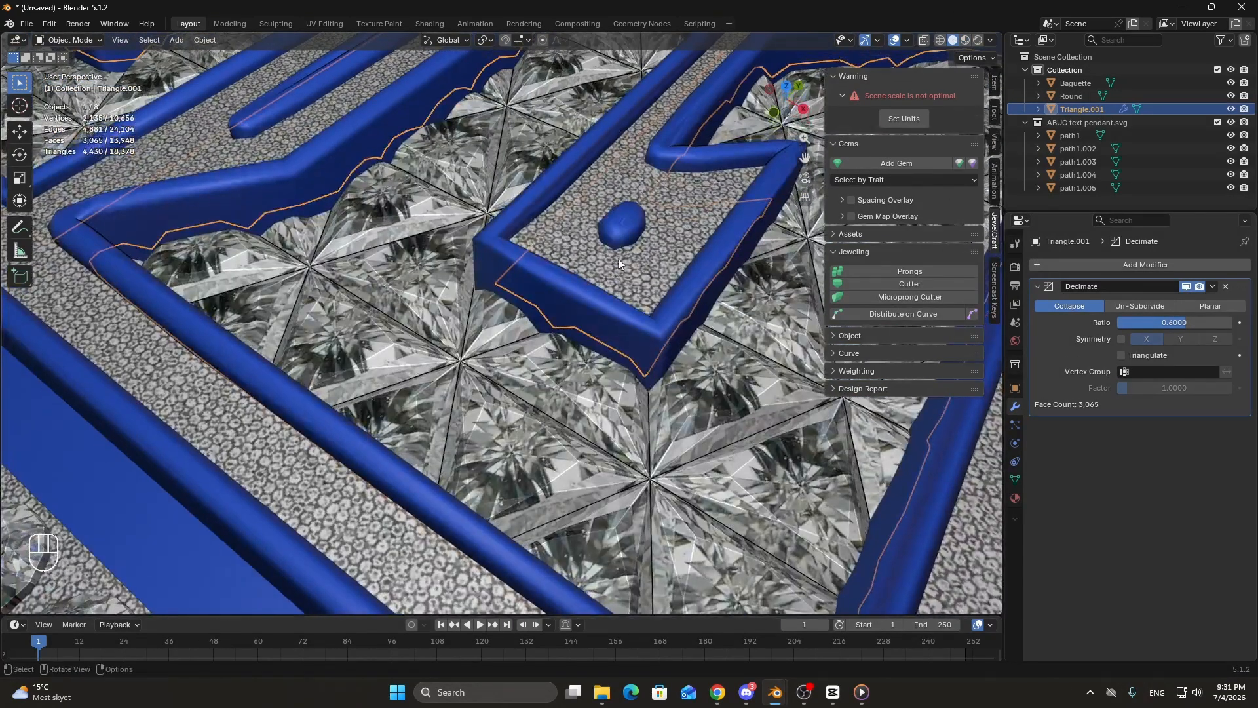
# Try a Decimate ratio of 0.5 on Triangle.001, and set it back to 0.6.
pyautogui.click(1182, 322)
pyautogui.write('0.5')
pyautogui.press('Return')
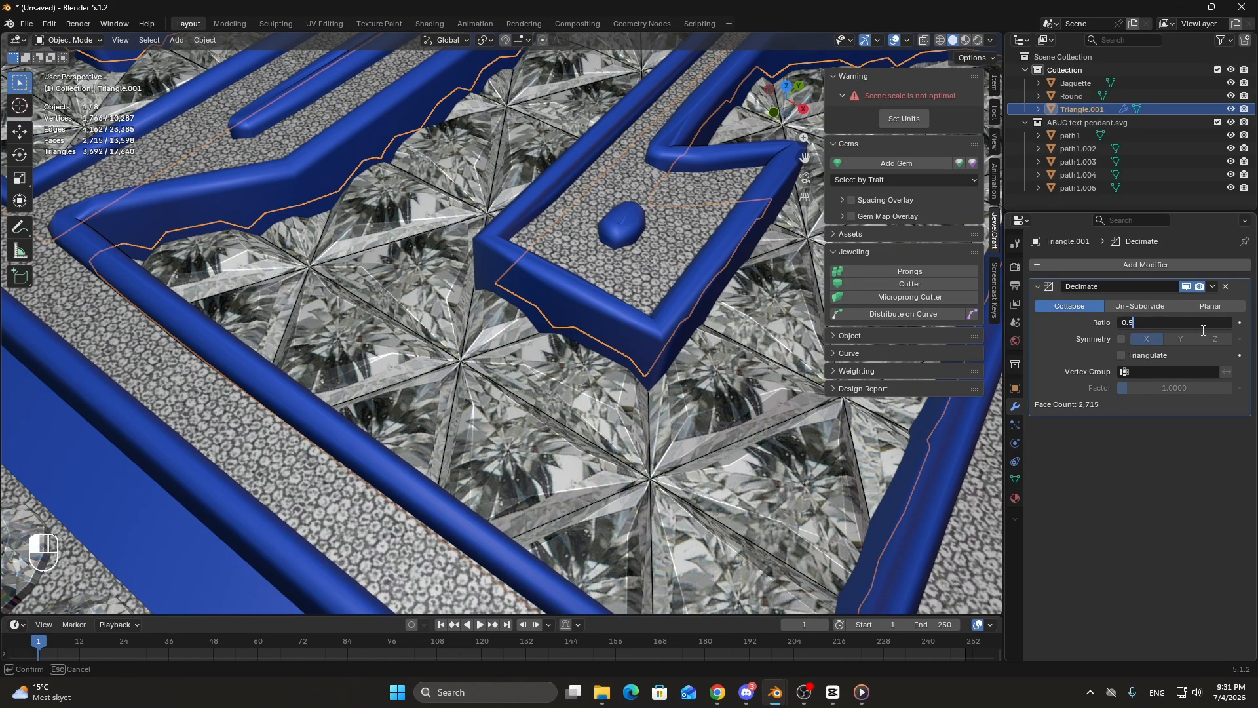
pyautogui.press('BackSpace')
pyautogui.write('6')
pyautogui.press('Return')
pyautogui.scroll(-4, 694, 318)
pyautogui.moveTo(694, 317); pyautogui.dragTo(697, 321, button='middle')
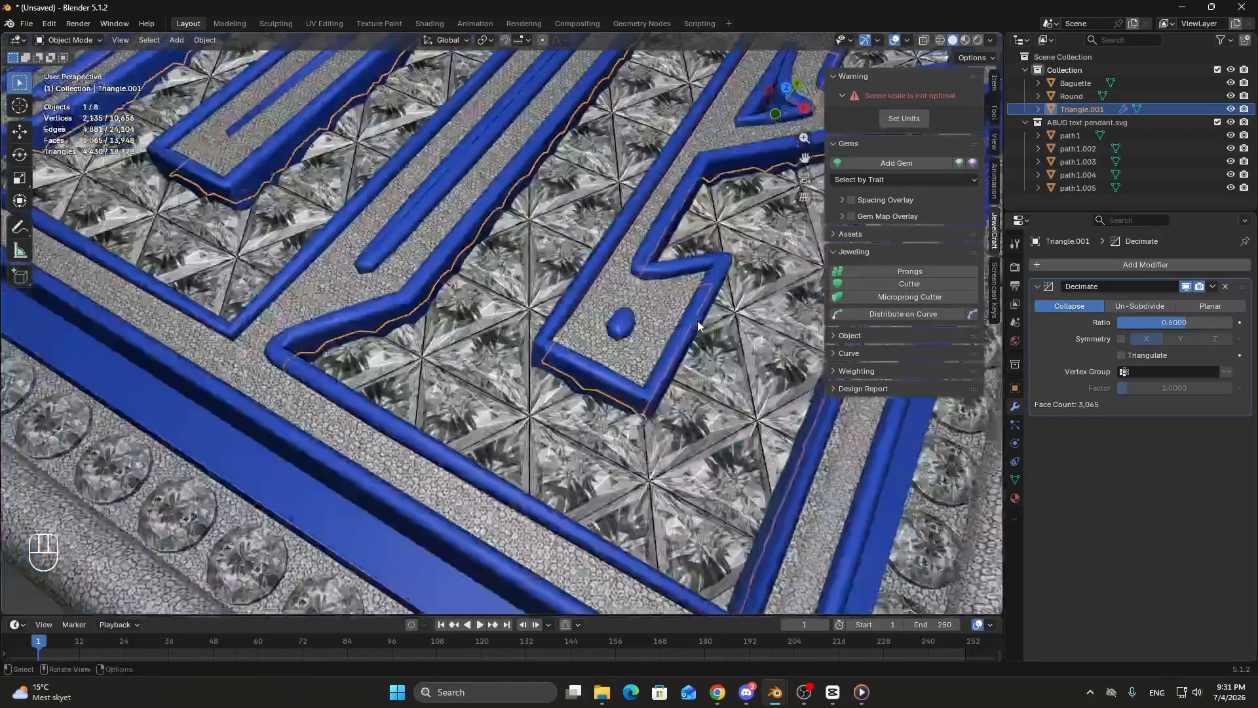
# Remove the Decimate modifier from Triangle.001 and return the viewport to Material Preview shading.
pyautogui.scroll(-3, 698, 320)
pyautogui.press('g')
pyautogui.press('g')
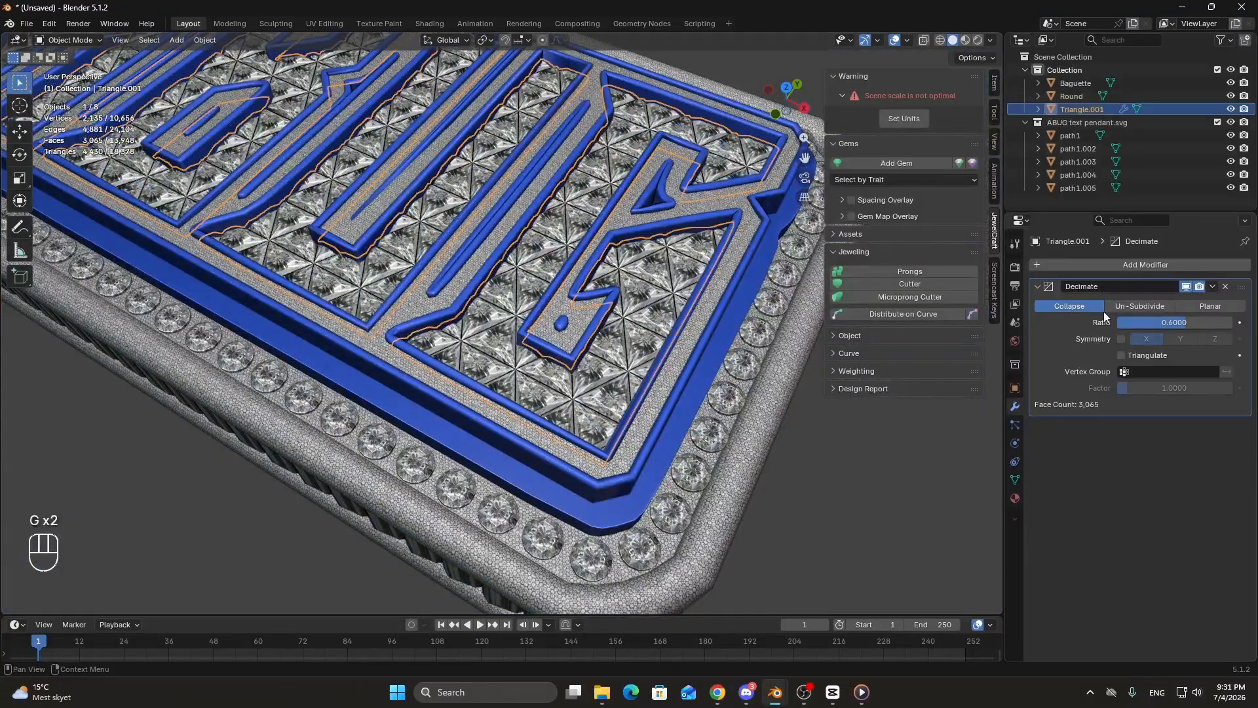
pyautogui.click(1224, 289)
pyautogui.moveTo(660, 386); pyautogui.dragTo(670, 395, button='middle')
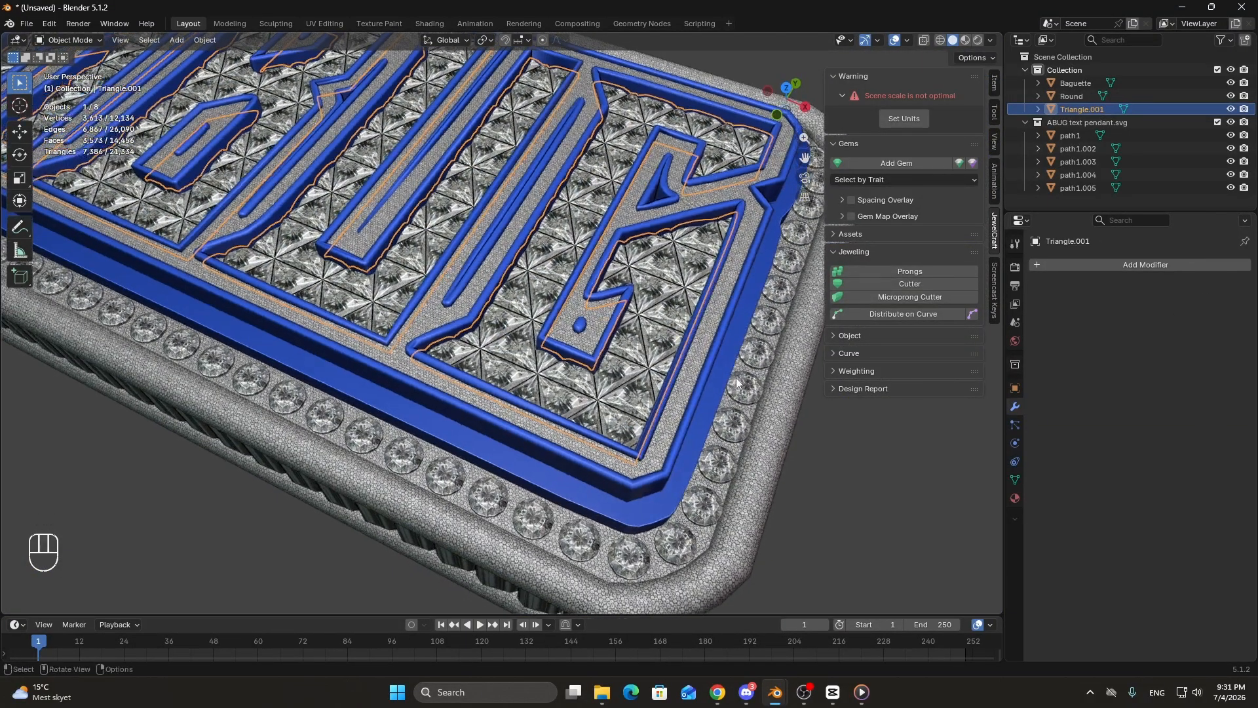
pyautogui.click(966, 40)
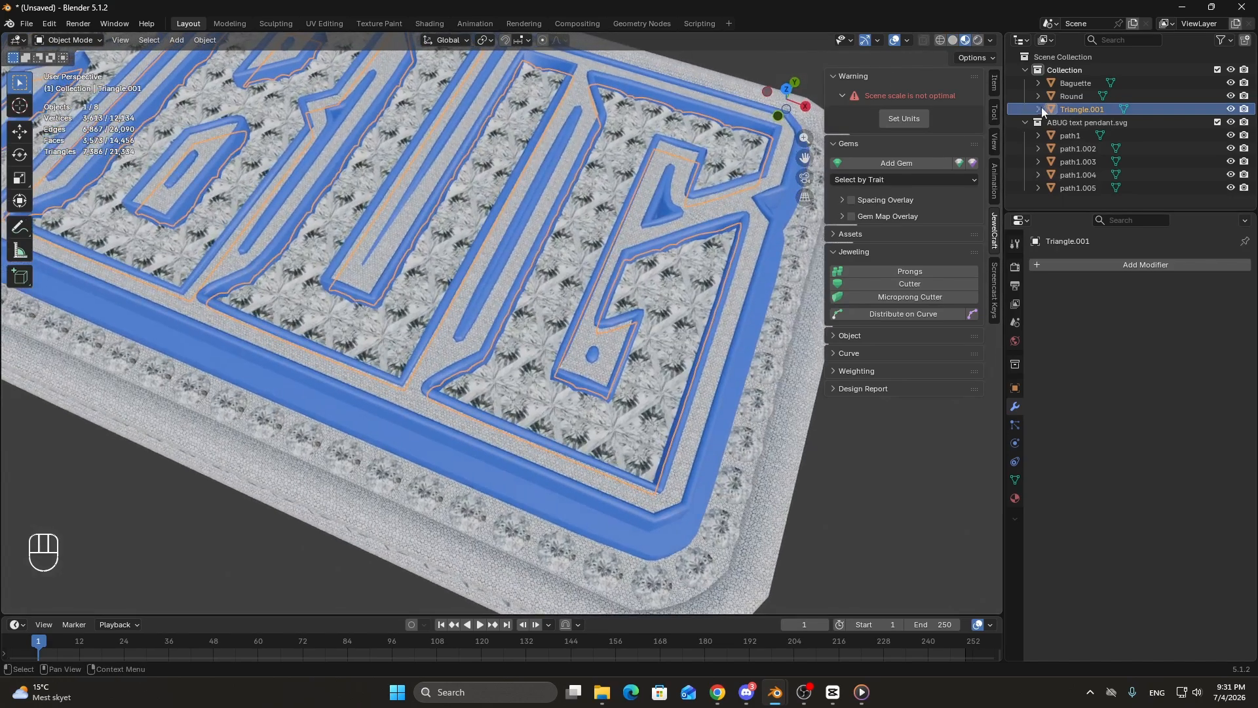
# Select the Round gems and examine their meshes along the plate's border.
pyautogui.click(1072, 96)
pyautogui.scroll(2, 630, 237)
pyautogui.keyDown('shift'); pyautogui.moveTo(630, 237); pyautogui.dragTo(624, 301, button='middle'); pyautogui.keyUp('shift')
pyautogui.press('g')
pyautogui.rightClick(606, 317)
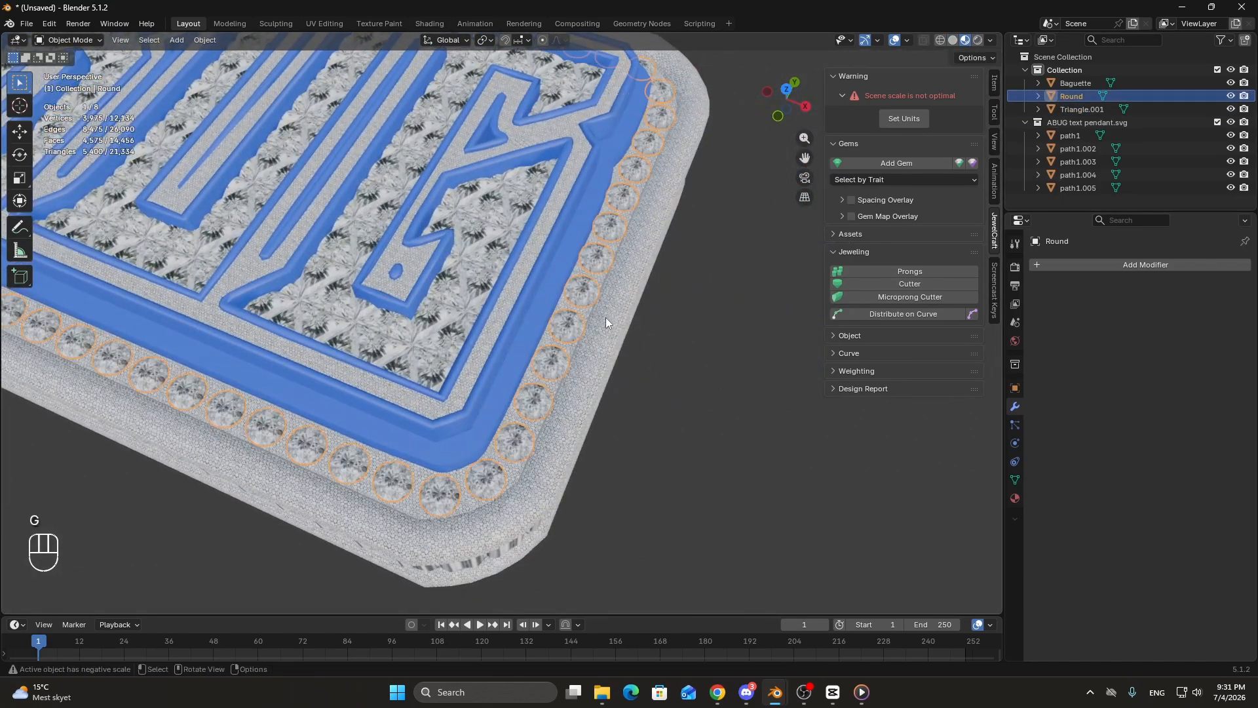
pyautogui.scroll(8, 578, 410)
pyautogui.scroll(-3, 620, 418)
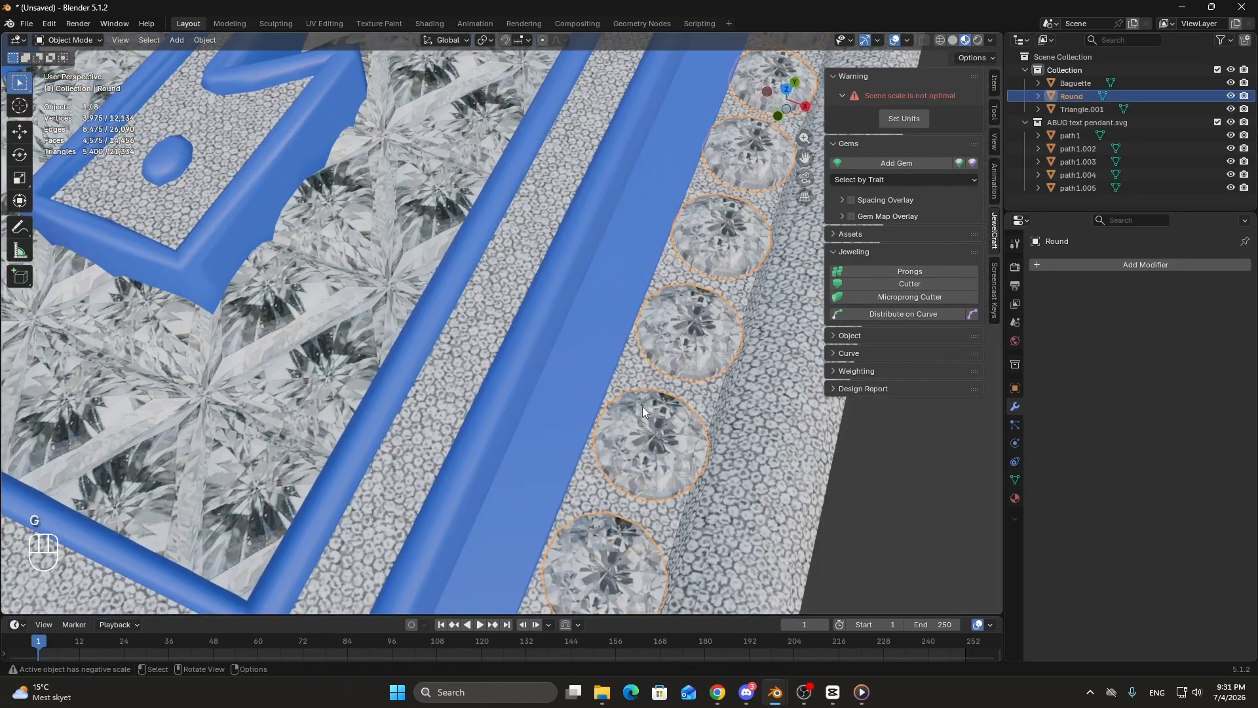
pyautogui.scroll(-10, 643, 407)
# Move the Baguette gem row away from the pendant's side, and undo the move.
pyautogui.click(1075, 84)
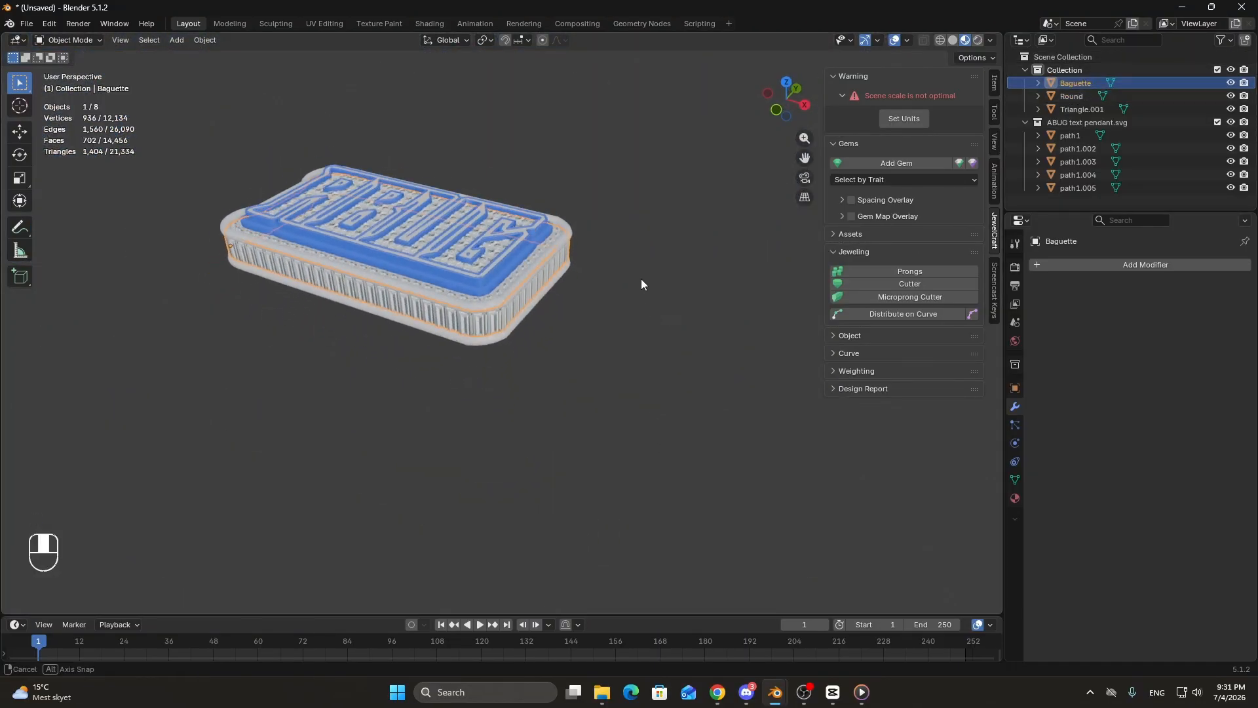
pyautogui.press('g')
pyautogui.click(614, 300)
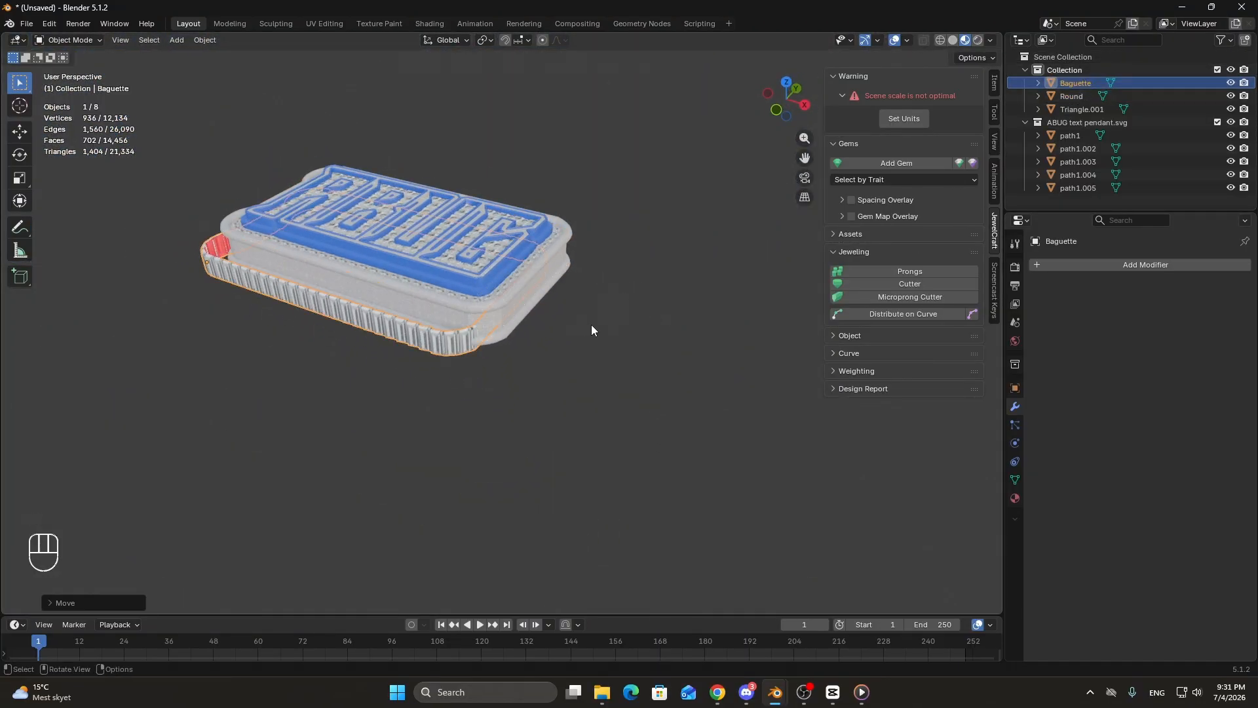
pyautogui.hotkey('ctrl', 'z')
# Examine the Baguette gems around the pendant's side wall and corners, and view the whole pendant.
pyautogui.scroll(5, 579, 337)
pyautogui.moveTo(579, 340); pyautogui.dragTo(439, 321, button='middle')
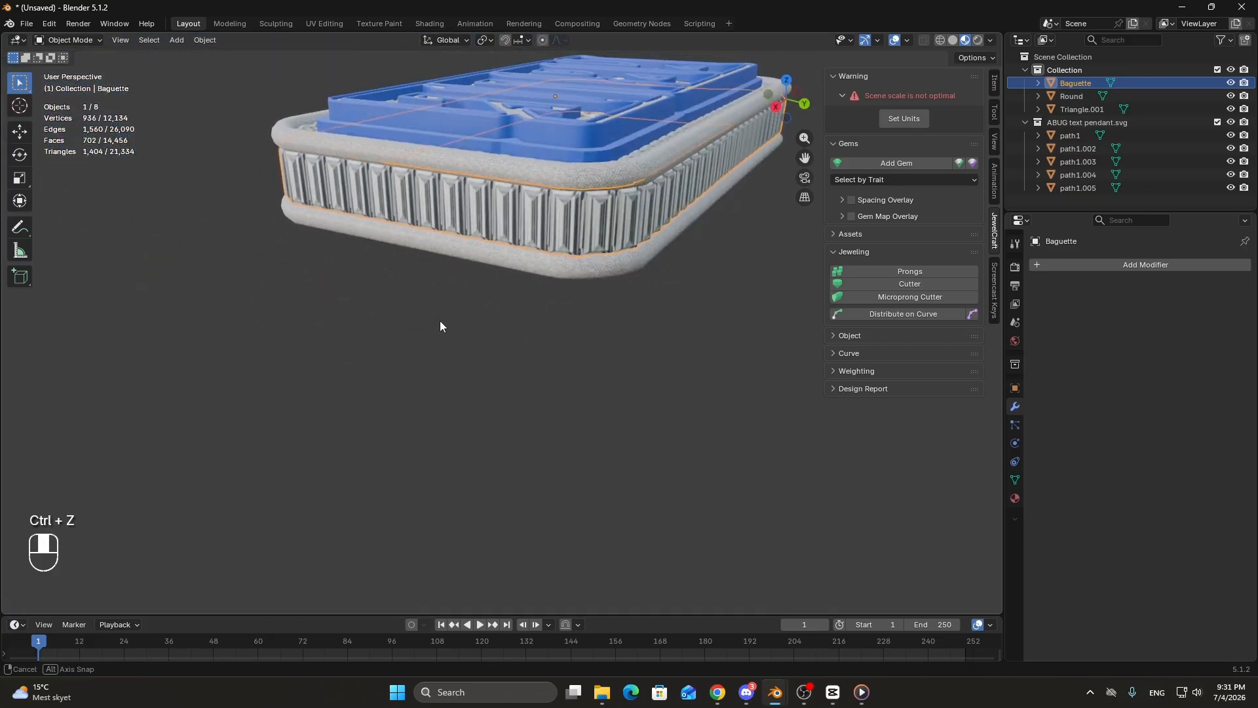
pyautogui.moveTo(249, 214); pyautogui.dragTo(519, 262, button='middle')
pyautogui.scroll(-4, 538, 314)
pyautogui.moveTo(567, 377); pyautogui.dragTo(571, 308, button='middle')
pyautogui.scroll(5, 639, 262)
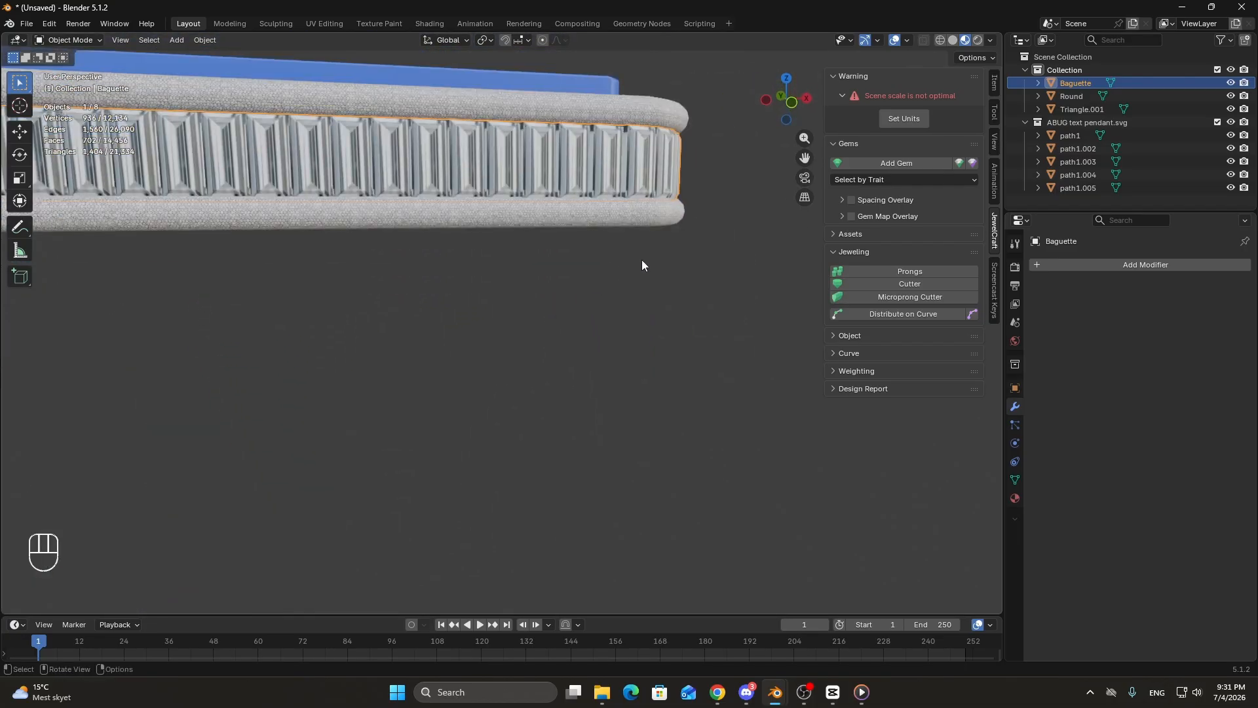
pyautogui.moveTo(642, 260); pyautogui.dragTo(629, 335, button='middle')
pyautogui.scroll(-5, 629, 336)
pyautogui.keyDown('shift'); pyautogui.moveTo(517, 337); pyautogui.dragTo(623, 312, button='middle'); pyautogui.keyUp('shift')
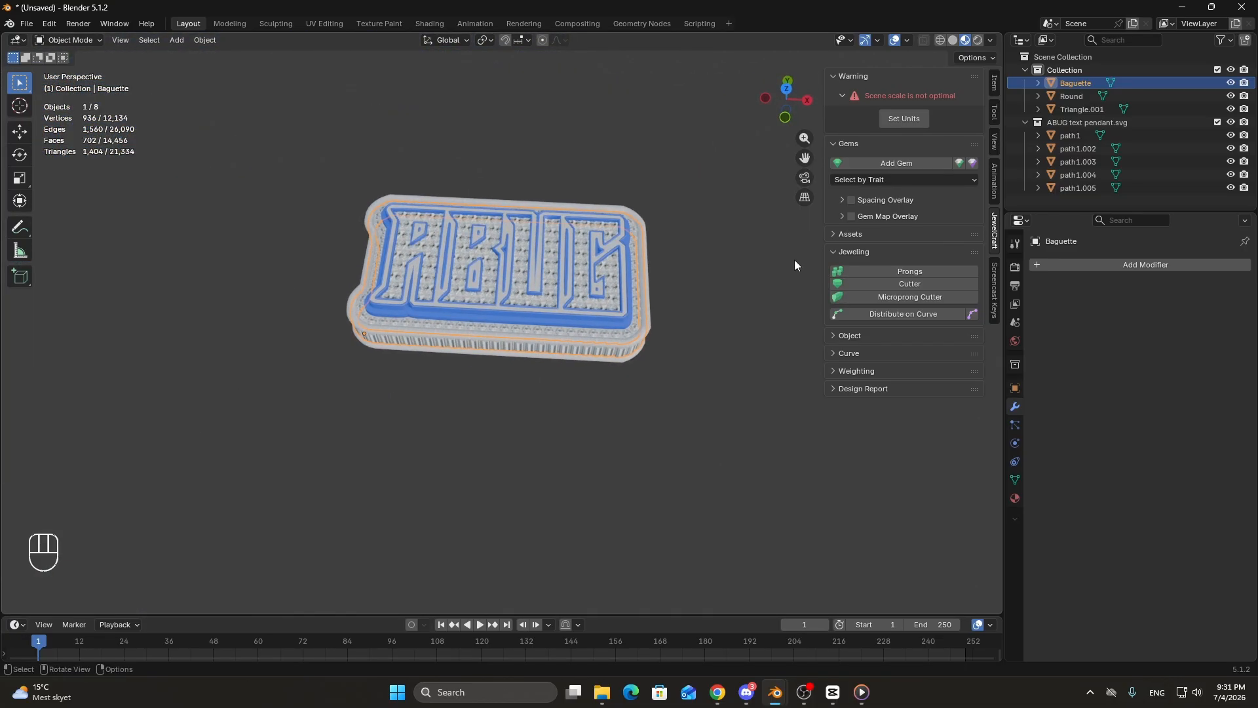
# Select all the pendant's objects and join them into the Baguette object.
pyautogui.press('a')
pyautogui.hotkey('alt', 'a')
pyautogui.moveTo(267, 415); pyautogui.dragTo(752, 151)
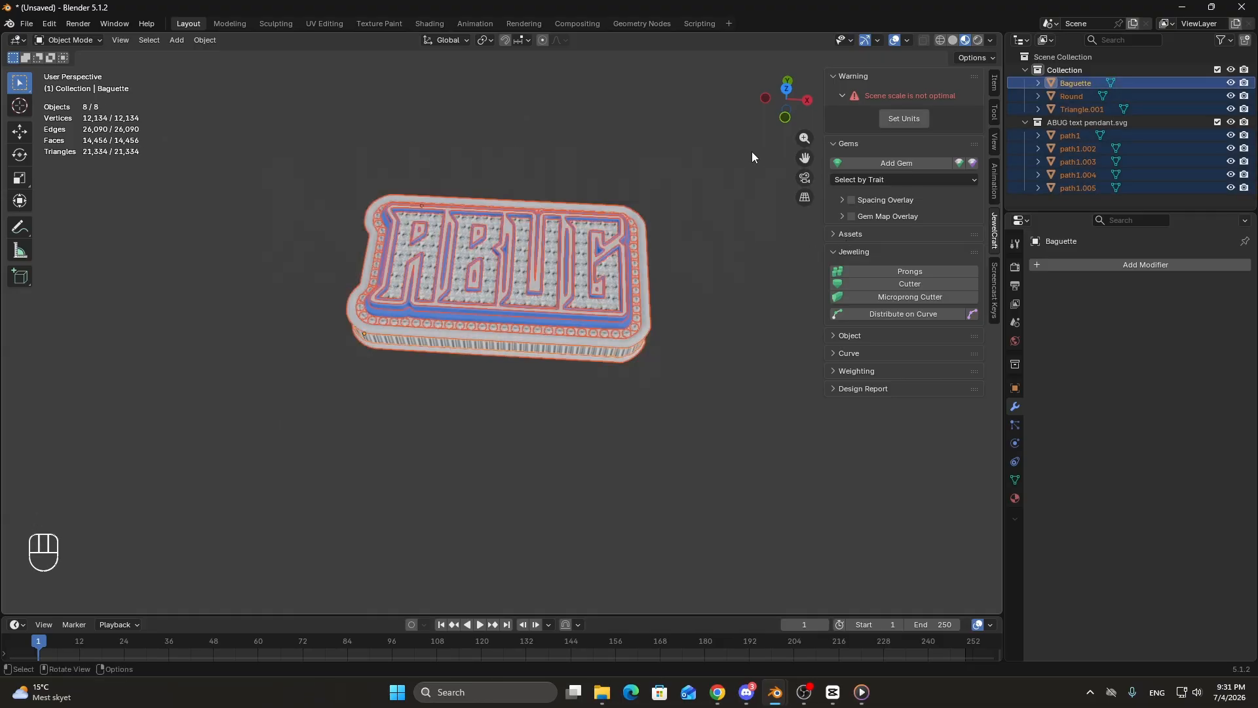
pyautogui.scroll(2, 650, 203)
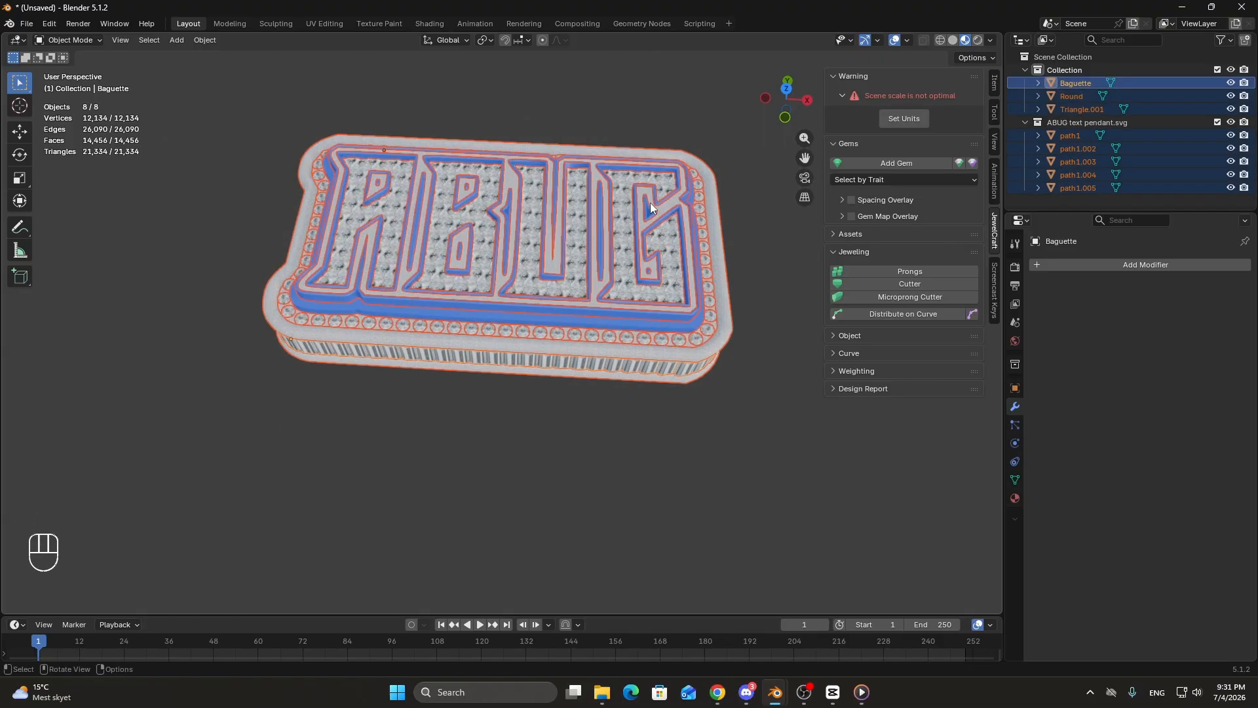
pyautogui.hotkey('ctrl', 'j')
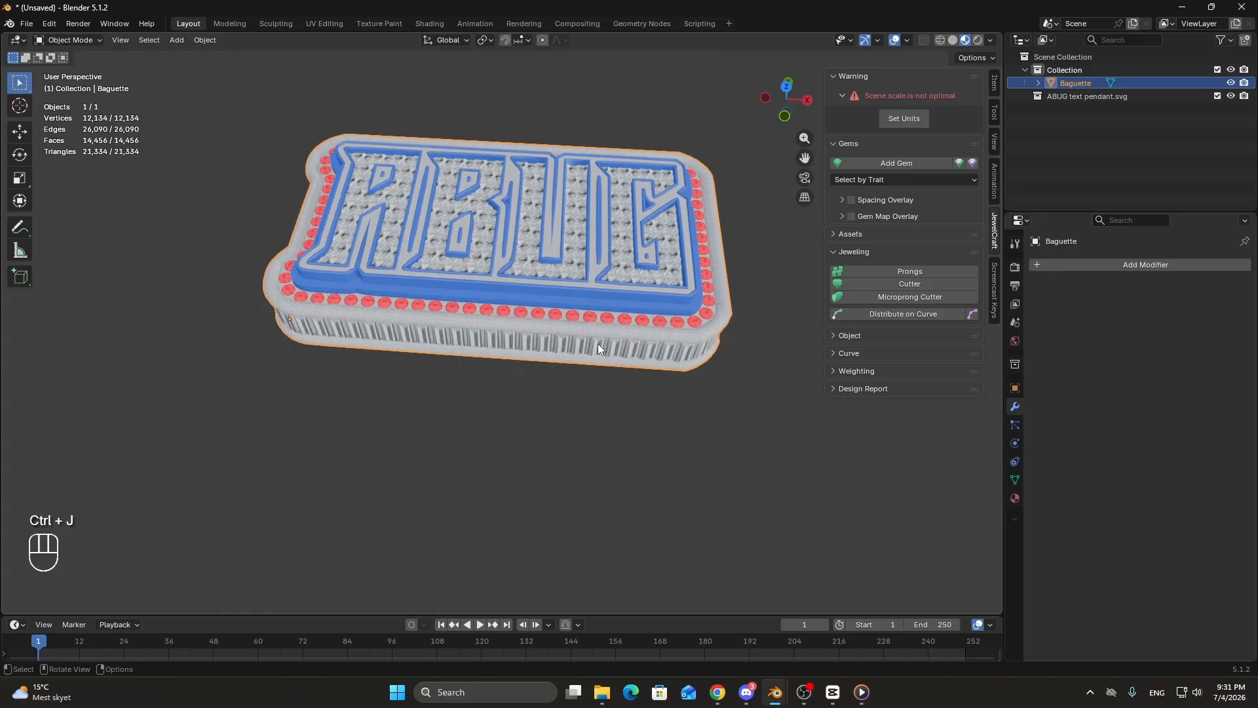
# Inspect the round gems on the joined mesh, and undo the join to restore the separate objects.
pyautogui.scroll(10, 596, 348)
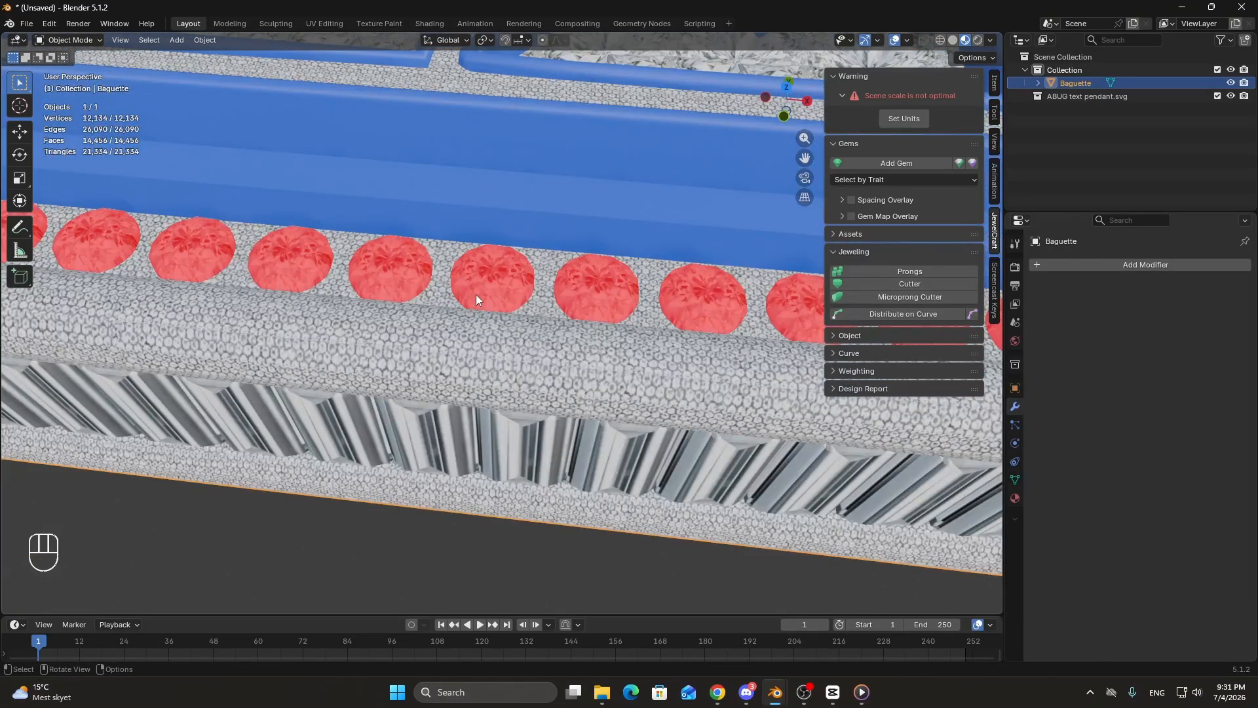
pyautogui.press('Tab')
pyautogui.press('Tab')
pyautogui.hotkey('ctrl', 'z')
pyautogui.hotkey('ctrl', 'z')
pyautogui.hotkey('ctrl', 'z')
pyautogui.hotkey('ctrl', 'z')
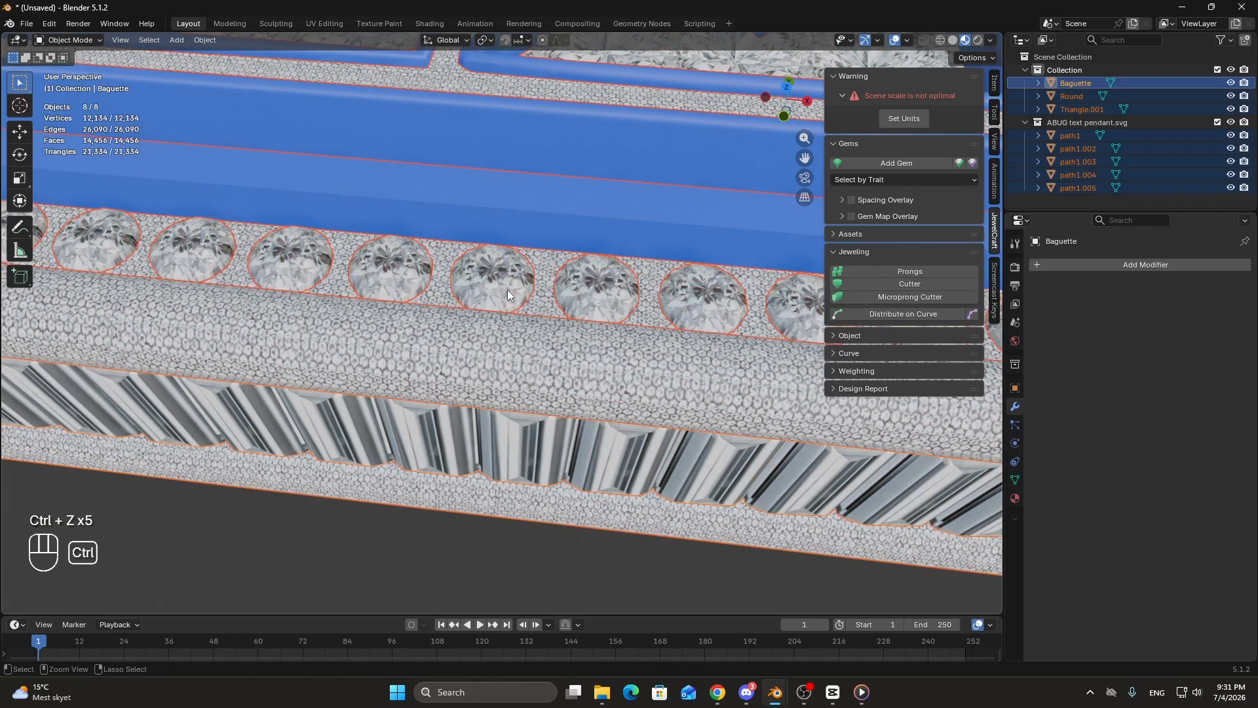
# Join the Round gem row with the blue path1.004 object beneath the letters.
pyautogui.scroll(-10, 507, 290)
pyautogui.scroll(8, 580, 456)
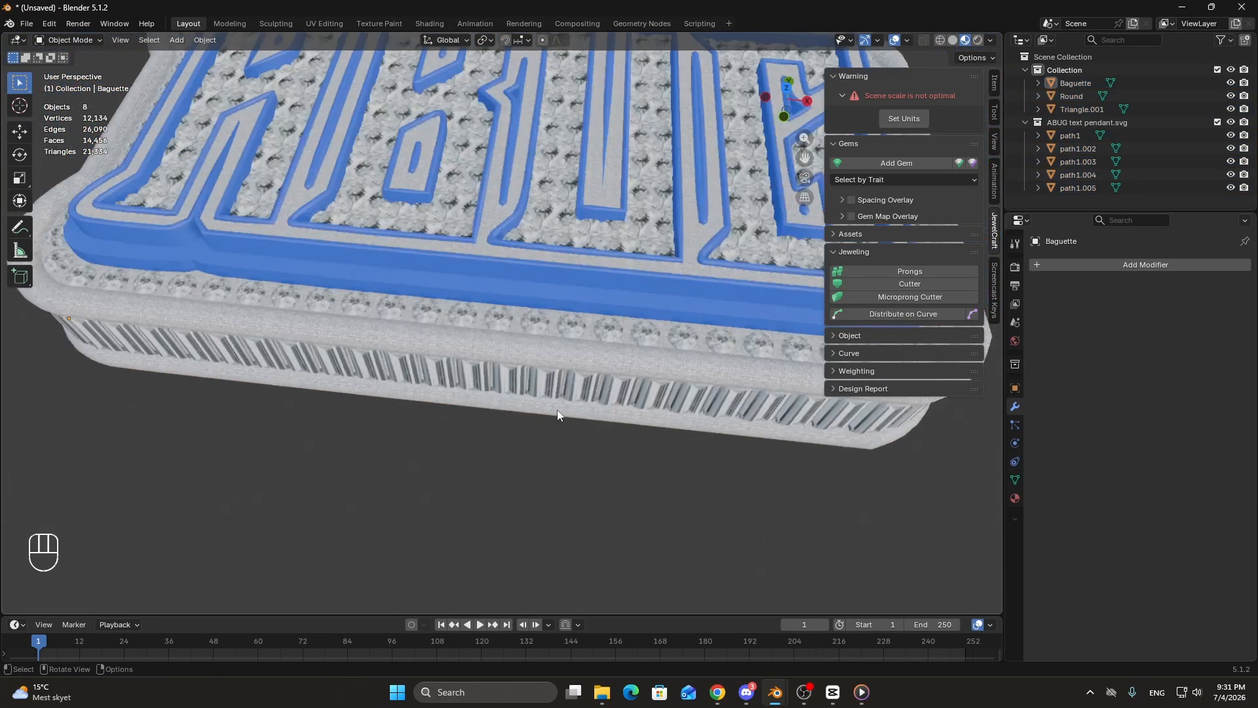
pyautogui.click(571, 326)
pyautogui.keyDown('ctrl'); pyautogui.click(596, 285); pyautogui.keyUp('ctrl')
pyautogui.hotkey('ctrl', 'j')
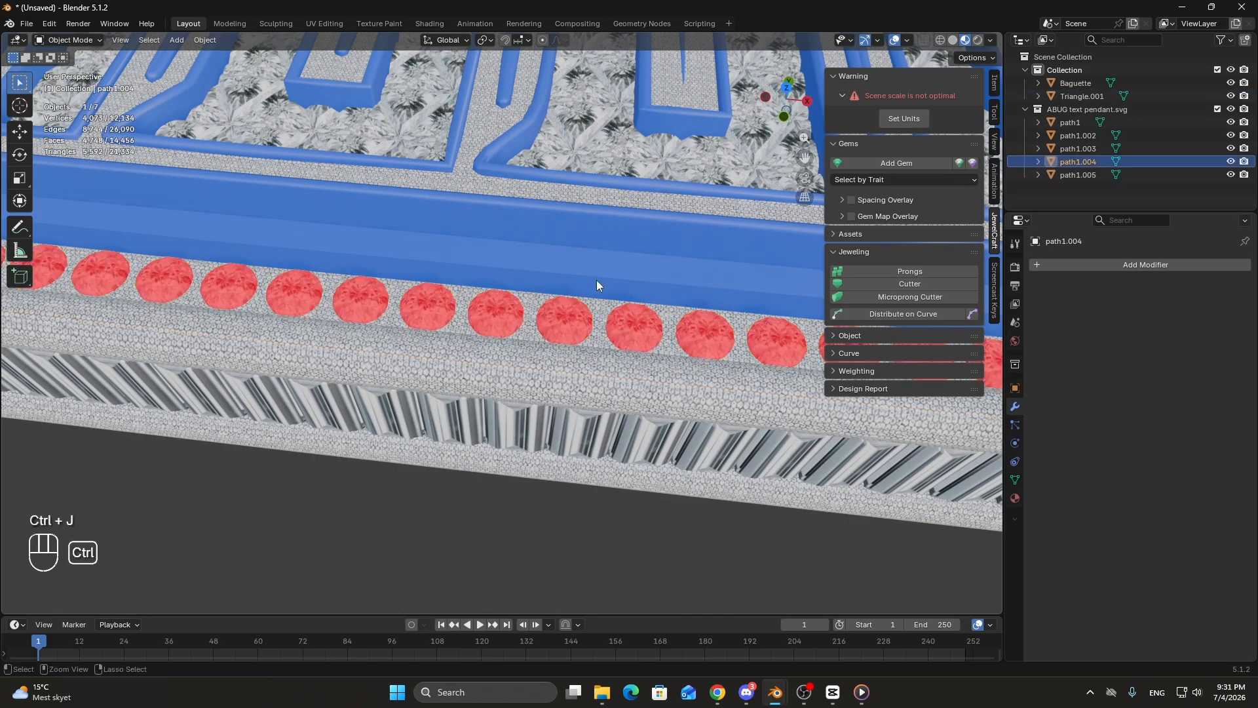
# Enter Edit Mode on path1.004, display its BLUE and AIO material slots, and clear the mesh selection.
pyautogui.press('Tab')
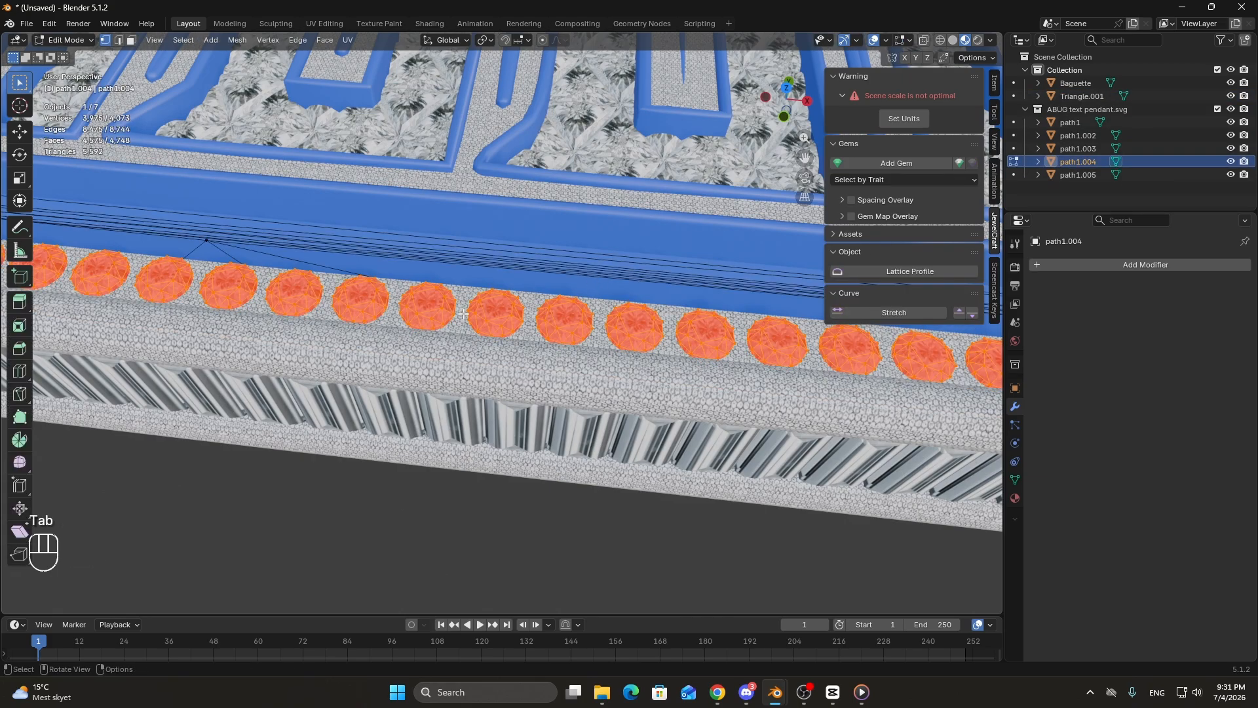
pyautogui.scroll(-6, 493, 311)
pyautogui.moveTo(497, 331); pyautogui.dragTo(499, 357, button='middle')
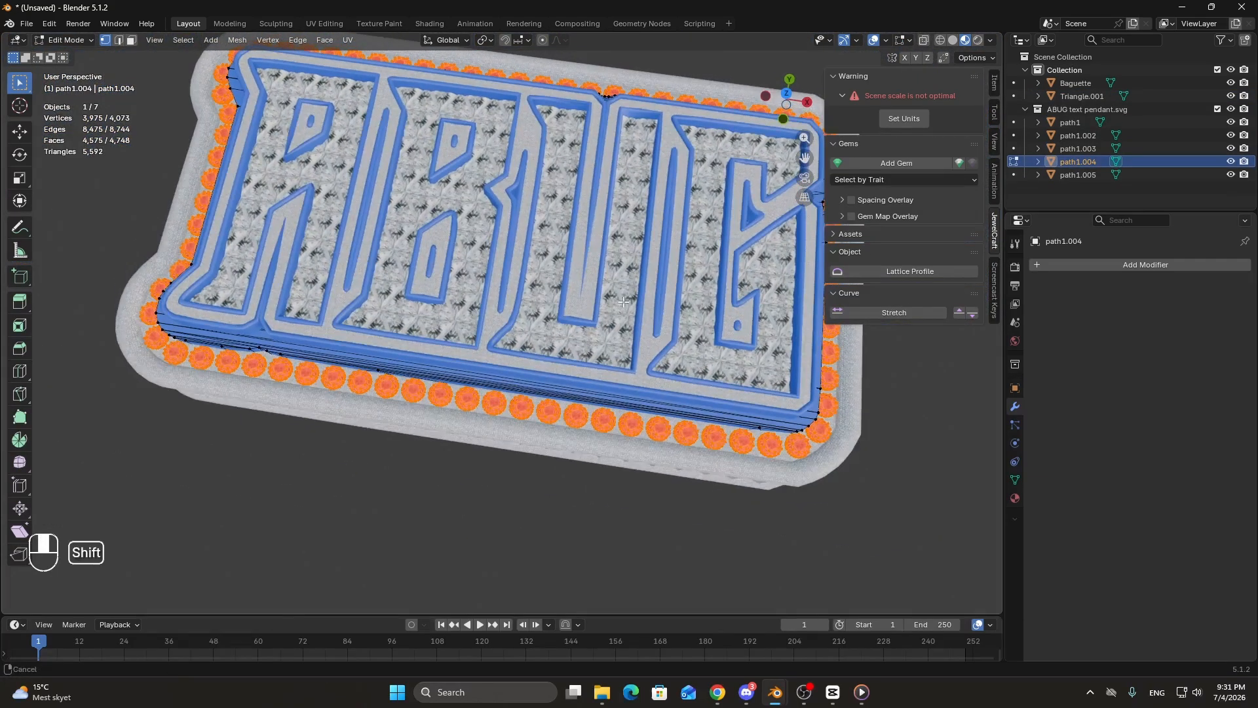
pyautogui.keyDown('shift'); pyautogui.moveTo(681, 262); pyautogui.dragTo(444, 430, button='middle'); pyautogui.keyUp('shift')
pyautogui.scroll(3, 513, 392)
pyautogui.moveTo(554, 386); pyautogui.dragTo(508, 353, button='middle')
pyautogui.scroll(3, 508, 352)
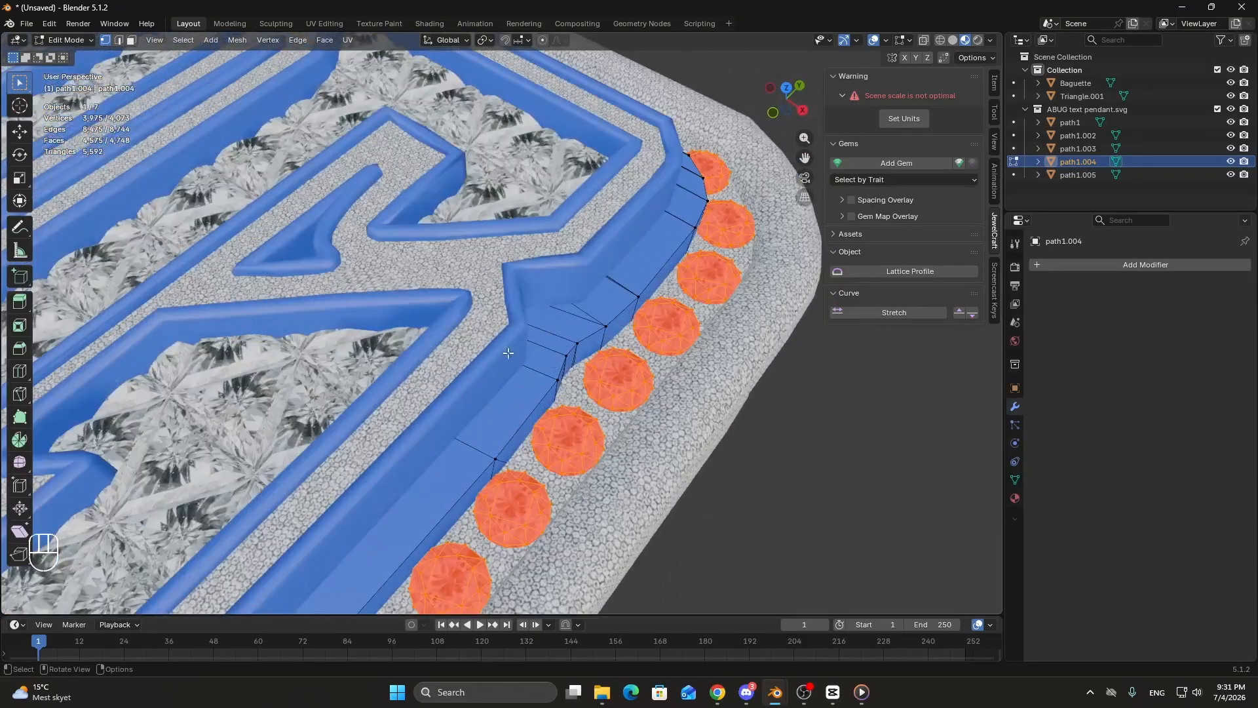
pyautogui.click(1015, 499)
pyautogui.scroll(-5, 752, 452)
pyautogui.hotkey('alt', 'a')
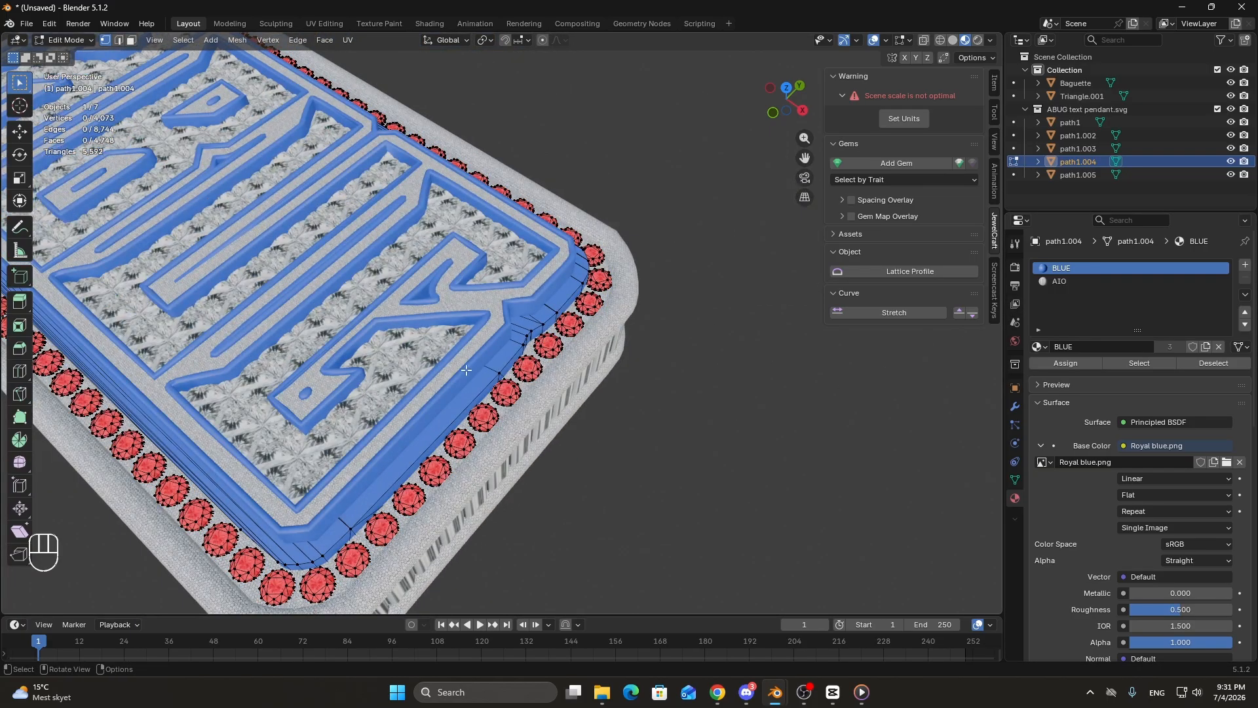
# Select the faces assigned to the AIO material, flip their normals, and return to Object Mode.
pyautogui.scroll(5, 543, 363)
pyautogui.scroll(4, 544, 340)
pyautogui.click(1065, 280)
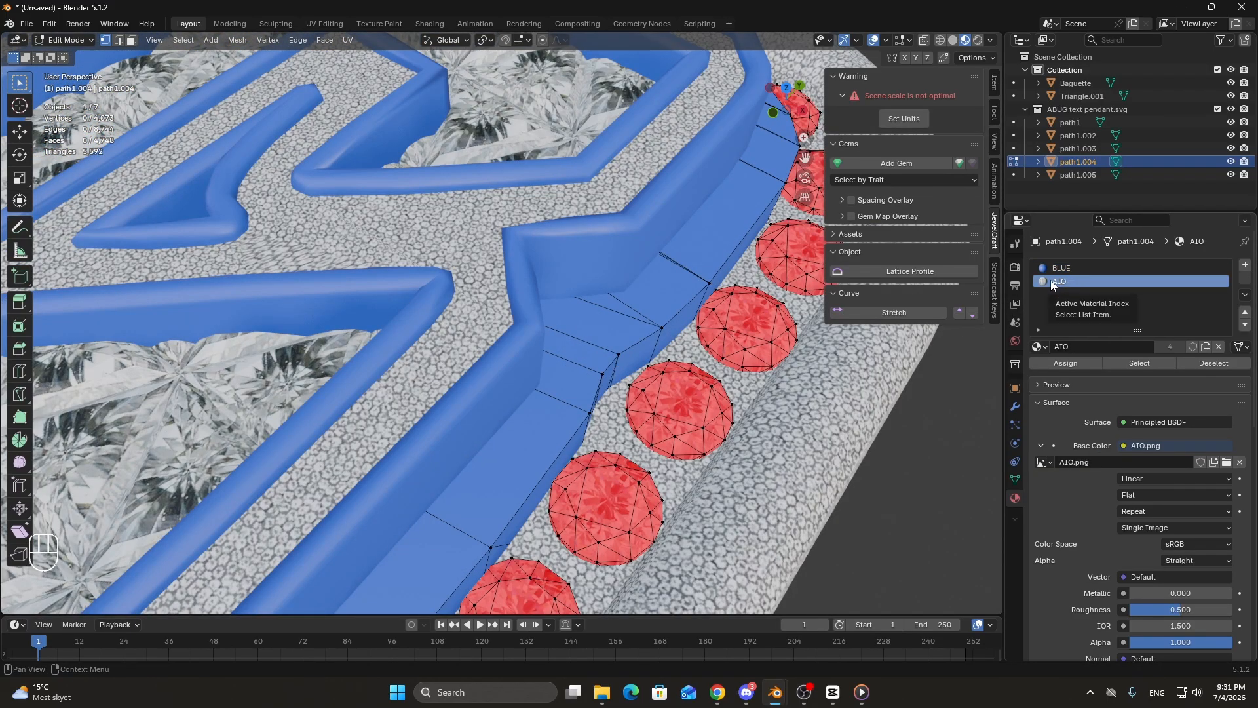
pyautogui.scroll(-5, 656, 367)
pyautogui.click(1148, 361)
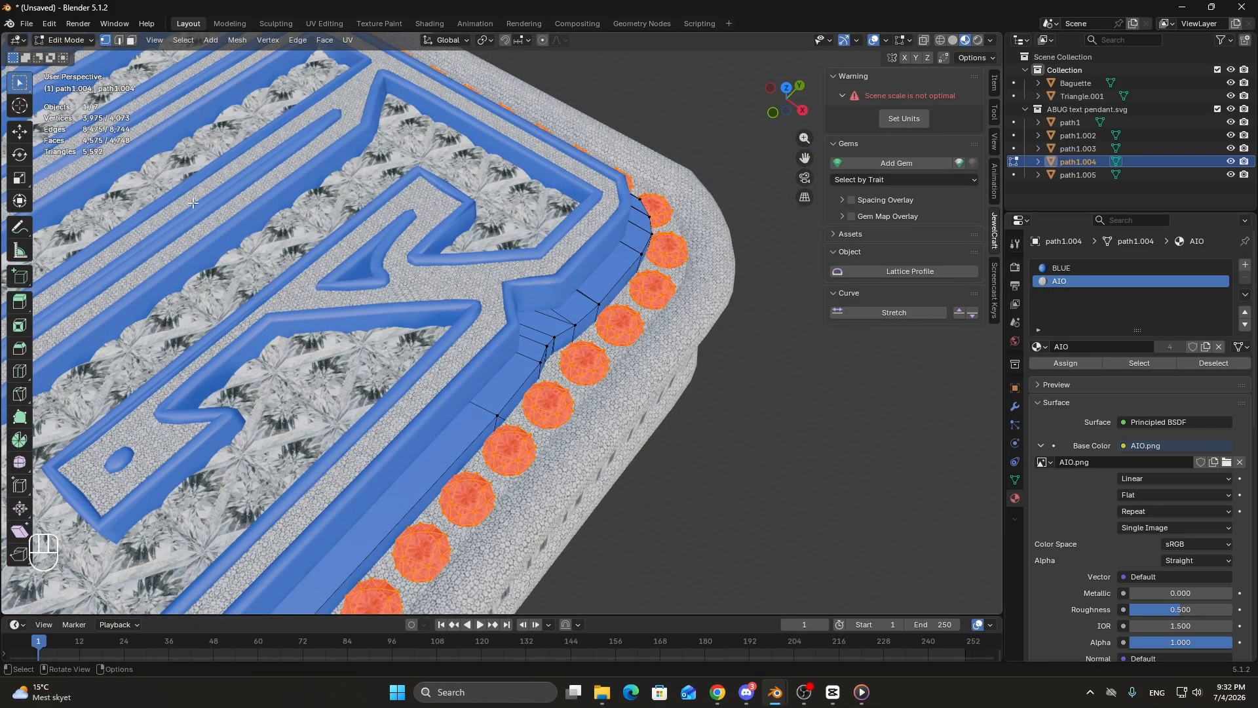
pyautogui.click(237, 41)
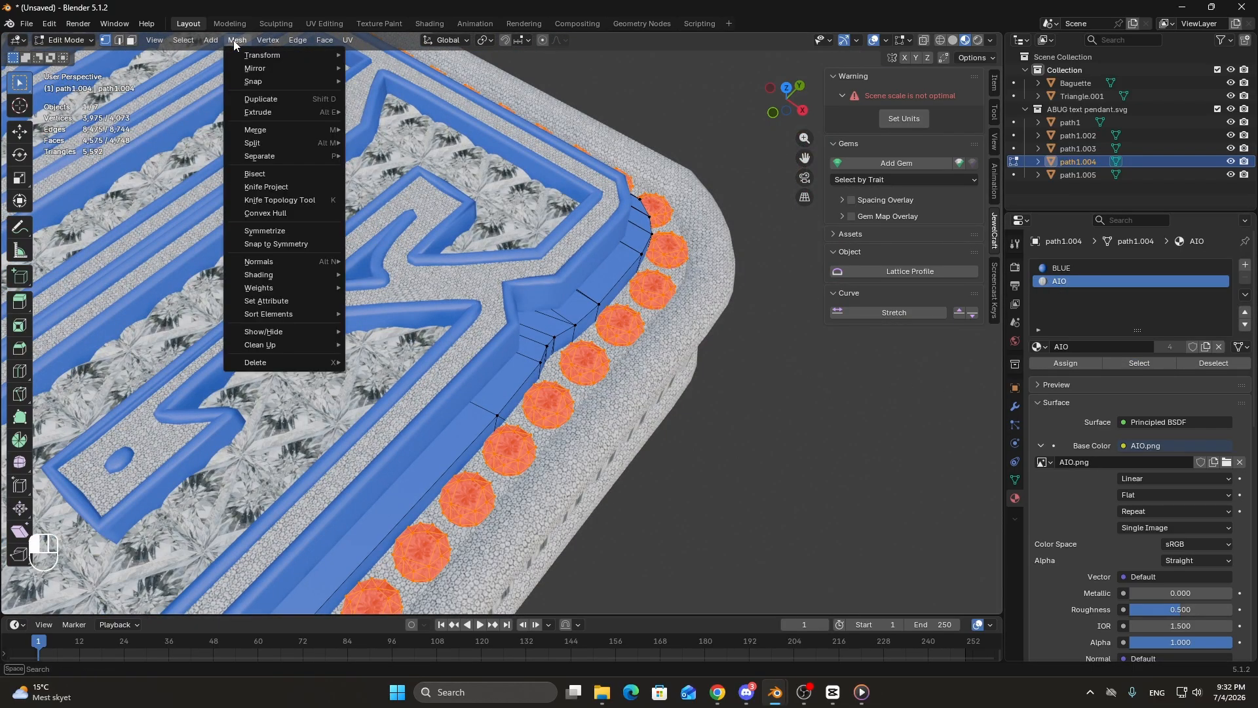
pyautogui.moveTo(309, 263)
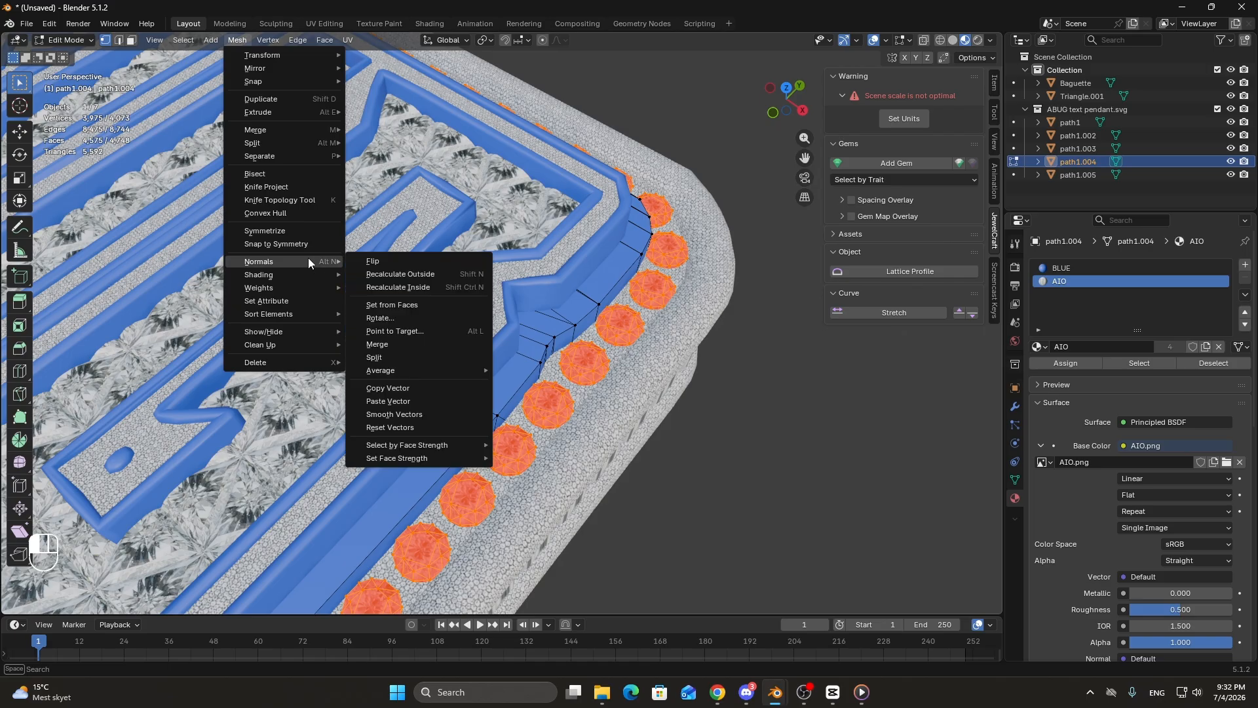
pyautogui.click(393, 265)
pyautogui.moveTo(545, 310); pyautogui.dragTo(669, 380, button='middle')
pyautogui.scroll(5, 522, 371)
pyautogui.press('Tab')
pyautogui.scroll(-8, 643, 420)
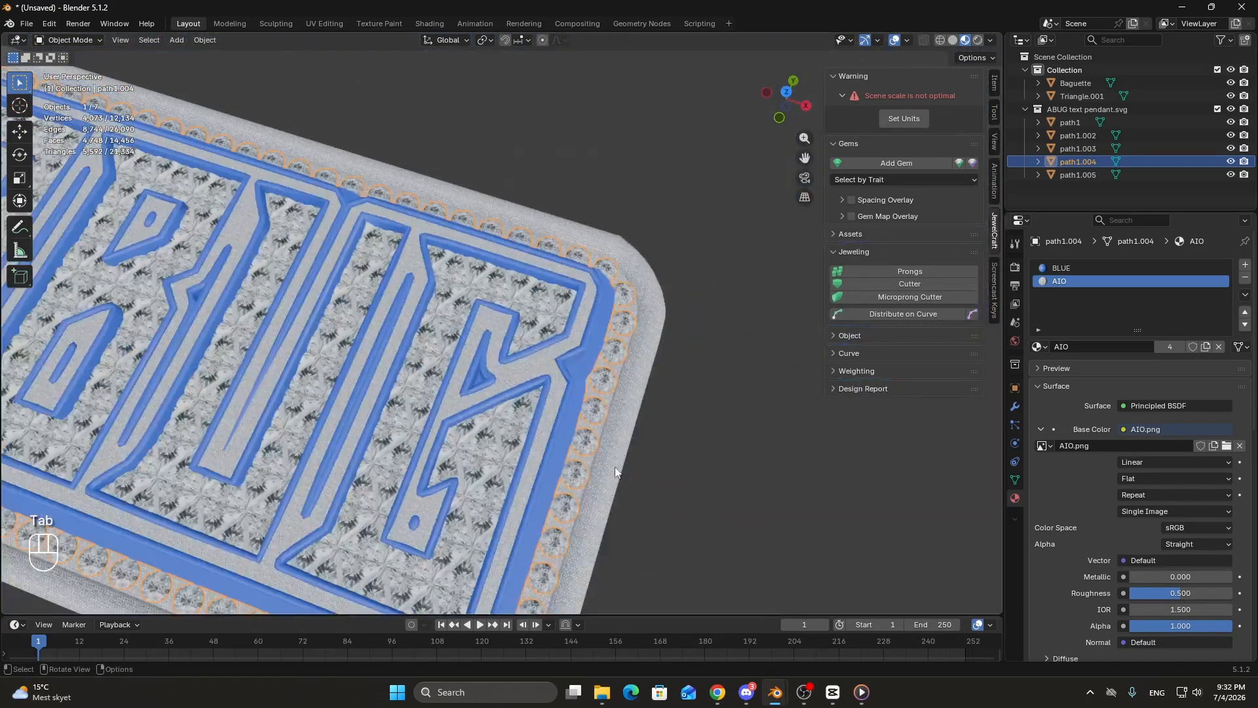
# Examine the round gems along the rim and corners, and view the whole pendant from several angles.
pyautogui.moveTo(602, 512); pyautogui.dragTo(596, 392, button='middle')
pyautogui.scroll(5, 638, 447)
pyautogui.scroll(-4, 608, 391)
pyautogui.scroll(3, 596, 392)
pyautogui.scroll(-6, 596, 392)
pyautogui.keyDown('shift'); pyautogui.moveTo(394, 401); pyautogui.dragTo(540, 374, button='middle'); pyautogui.keyUp('shift')
pyautogui.scroll(5, 540, 375)
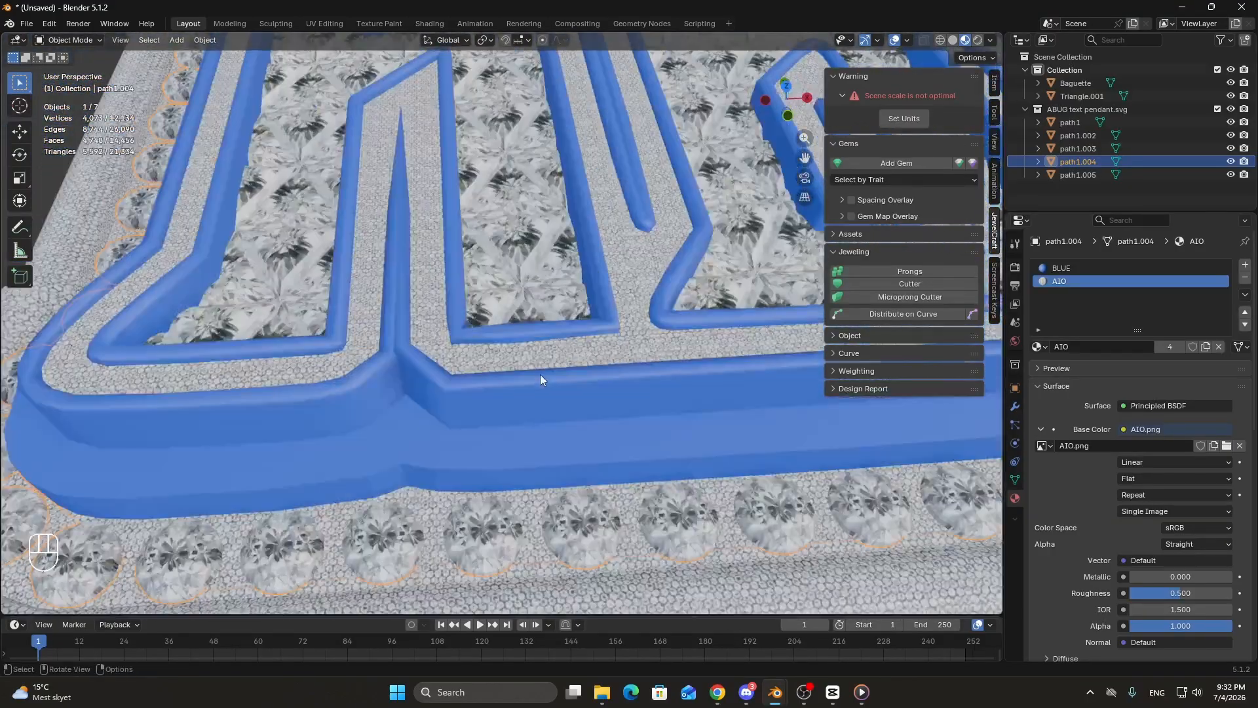
pyautogui.keyDown('shift'); pyautogui.moveTo(577, 456); pyautogui.dragTo(522, 362, button='middle'); pyautogui.keyUp('shift')
pyautogui.moveTo(649, 367); pyautogui.dragTo(599, 374, button='middle')
pyautogui.scroll(-8, 649, 351)
pyautogui.moveTo(659, 346); pyautogui.dragTo(620, 367, button='middle')
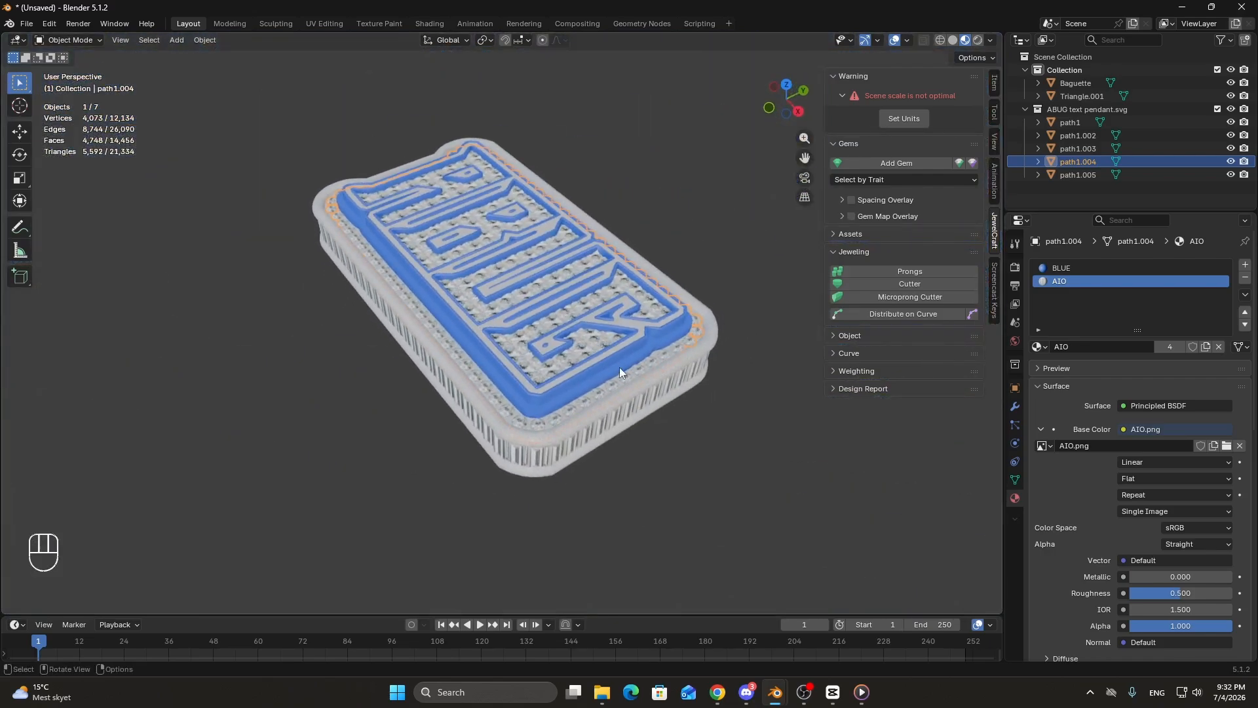
pyautogui.scroll(7, 619, 368)
pyautogui.scroll(-3, 617, 445)
pyautogui.moveTo(434, 454); pyautogui.dragTo(419, 443, button='middle')
pyautogui.scroll(-8, 609, 420)
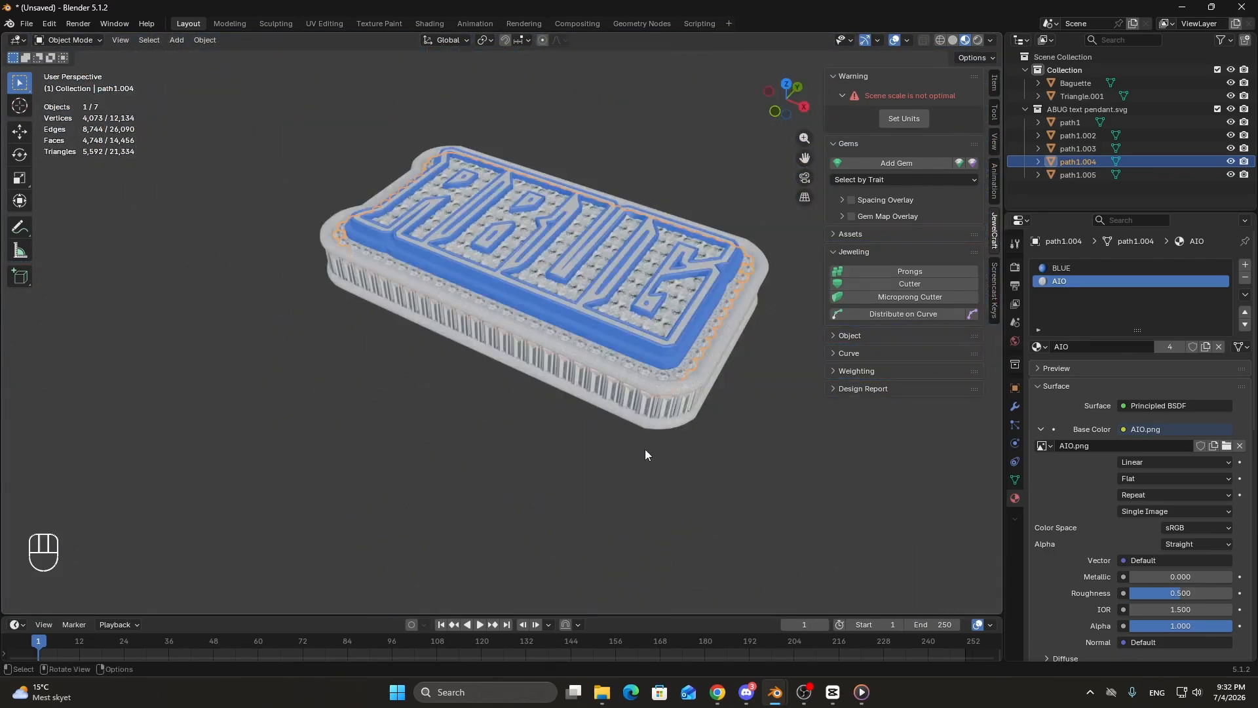
# Select all the pendant's objects and join them into path1.004.
pyautogui.keyDown('shift'); pyautogui.moveTo(783, 462); pyautogui.dragTo(498, 411, button='middle'); pyautogui.keyUp('shift')
pyautogui.moveTo(495, 411); pyautogui.dragTo(582, 432, button='middle')
pyautogui.keyDown('shift'); pyautogui.moveTo(400, 518); pyautogui.dragTo(550, 370, button='middle'); pyautogui.keyUp('shift')
pyautogui.moveTo(336, 444); pyautogui.dragTo(594, 148)
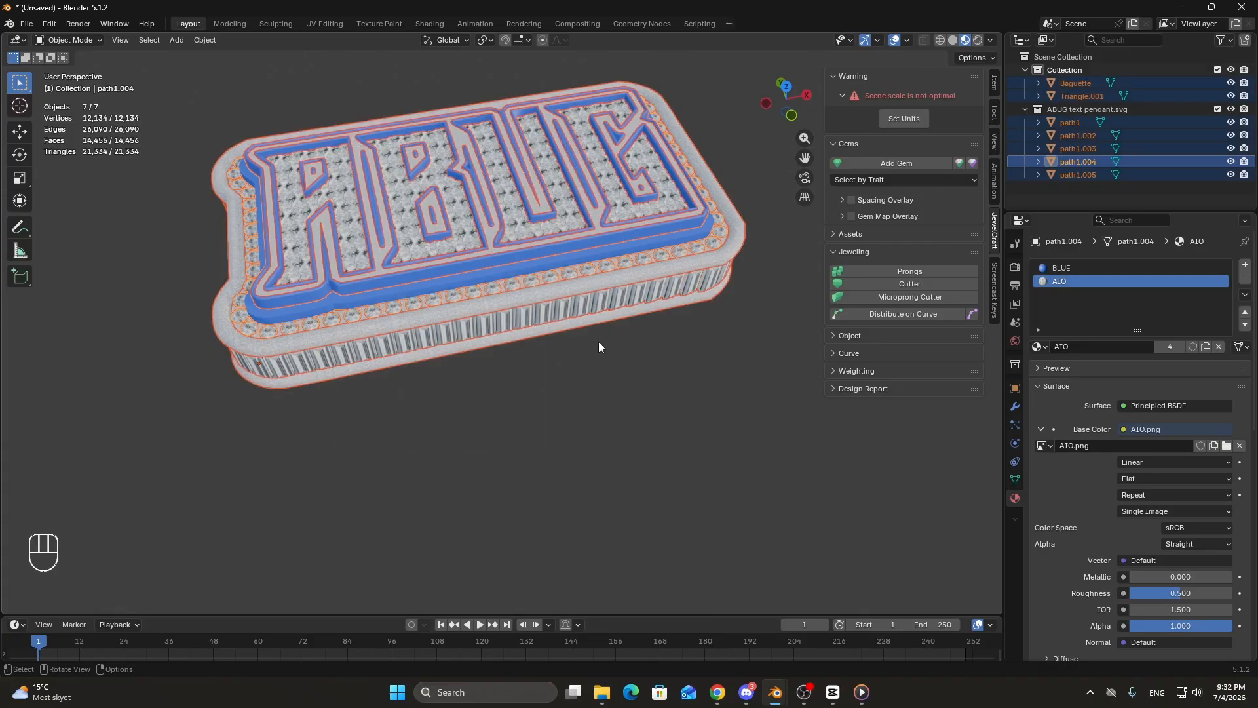
pyautogui.hotkey('ctrl', 'j')
# Examine the joined pendant's face and side wall from several angles.
pyautogui.moveTo(599, 341); pyautogui.dragTo(623, 321, button='middle')
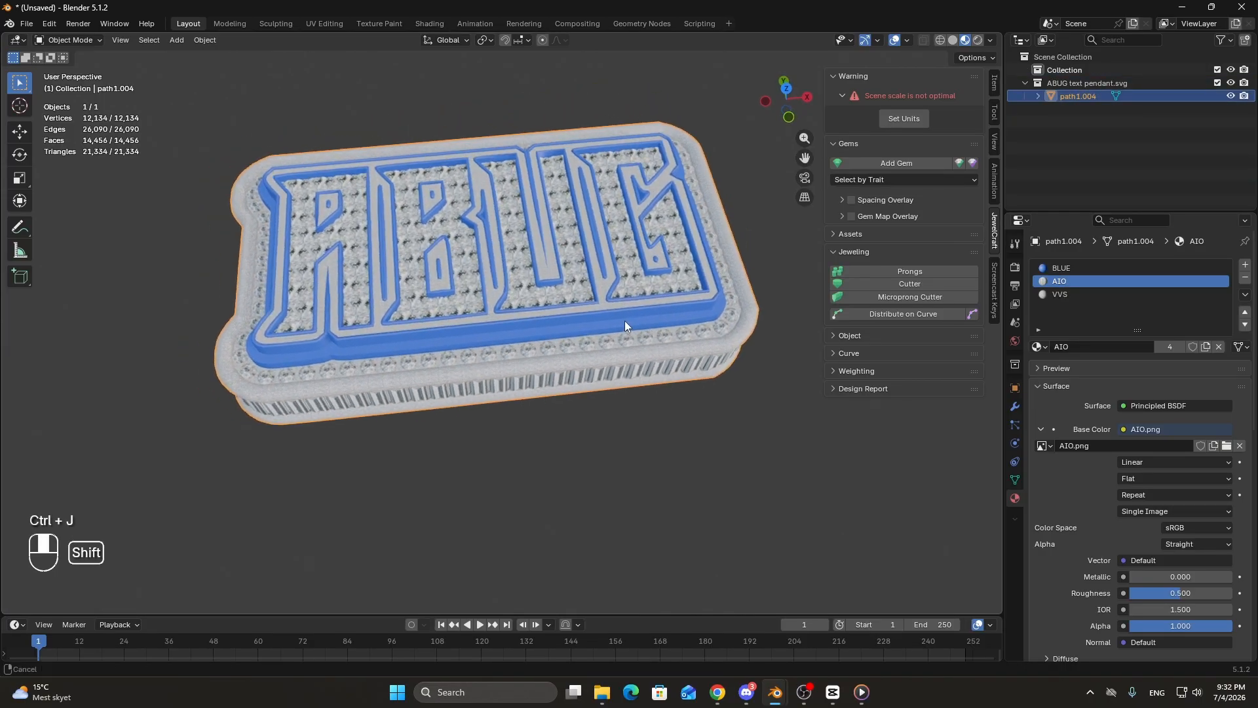
pyautogui.scroll(5, 635, 328)
pyautogui.scroll(-5, 635, 332)
pyautogui.press('KP_3')
pyautogui.moveTo(505, 316); pyautogui.dragTo(633, 388, button='middle')
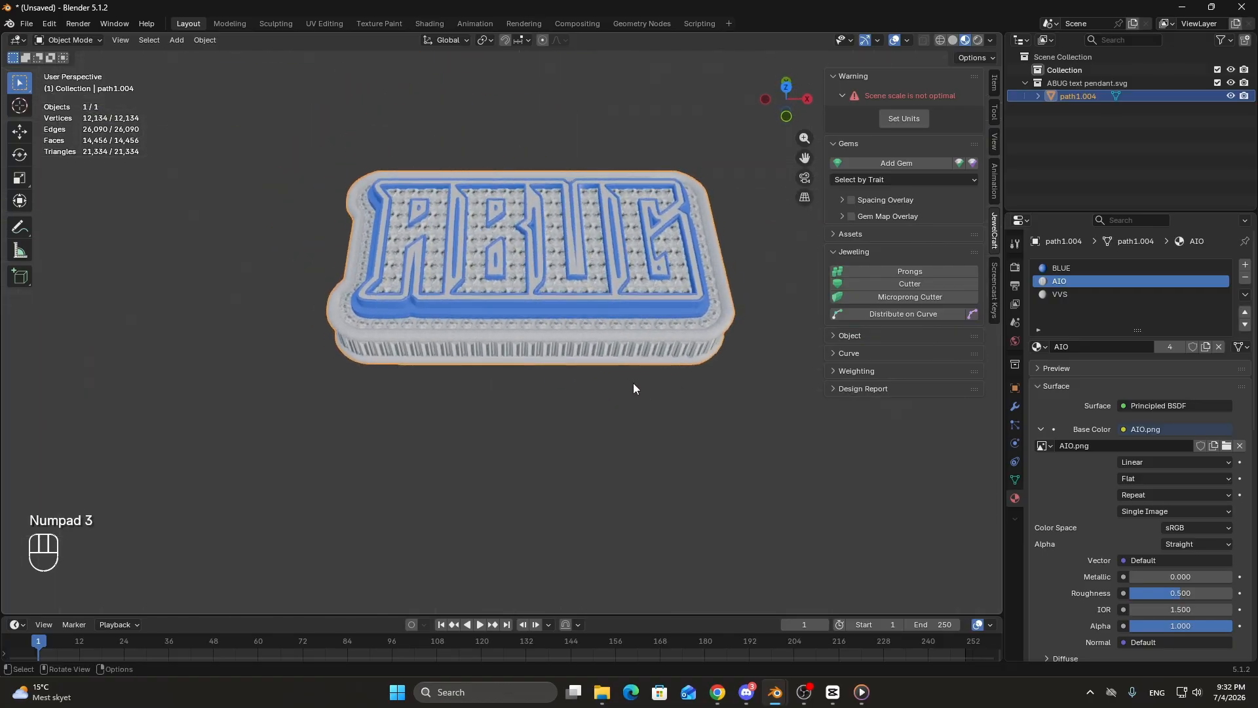
pyautogui.scroll(5, 633, 388)
pyautogui.scroll(-4, 614, 364)
pyautogui.moveTo(624, 334); pyautogui.dragTo(635, 391, button='middle')
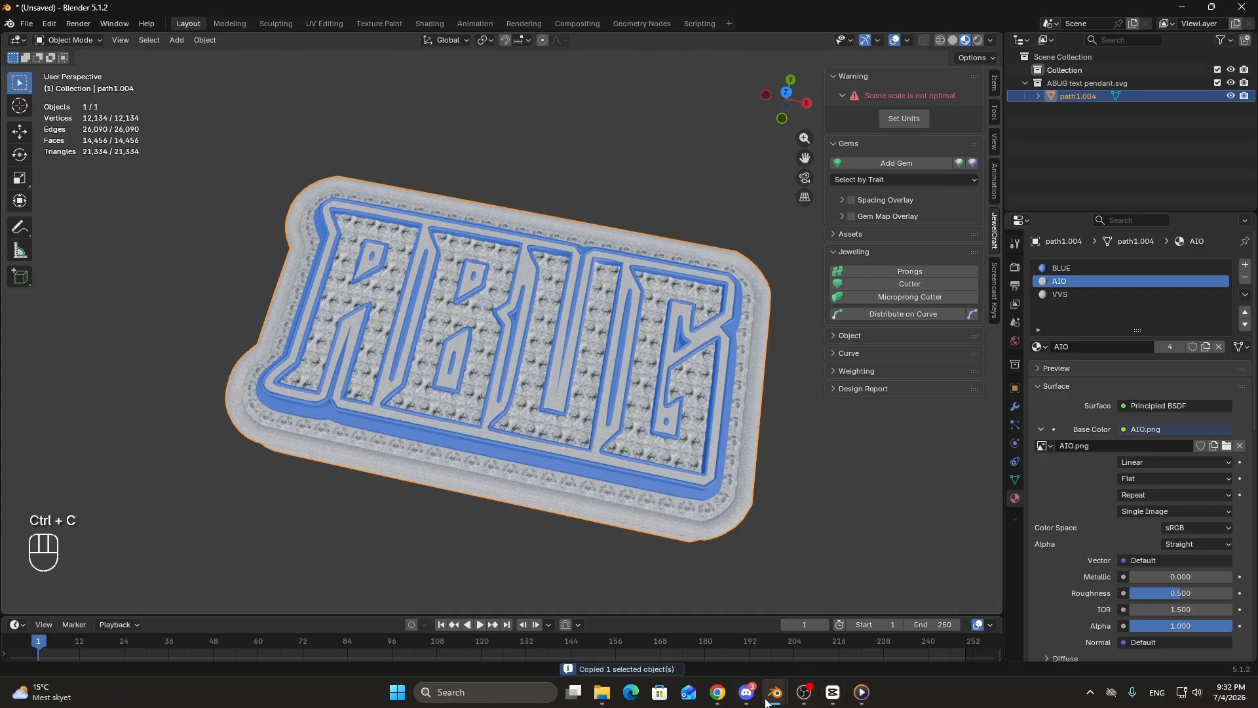
# Copy the joined pendant, switch to the V1.blend Blender window, and paste it into the mannequin scene.
pyautogui.moveTo(774, 695)
pyautogui.click(709, 629)
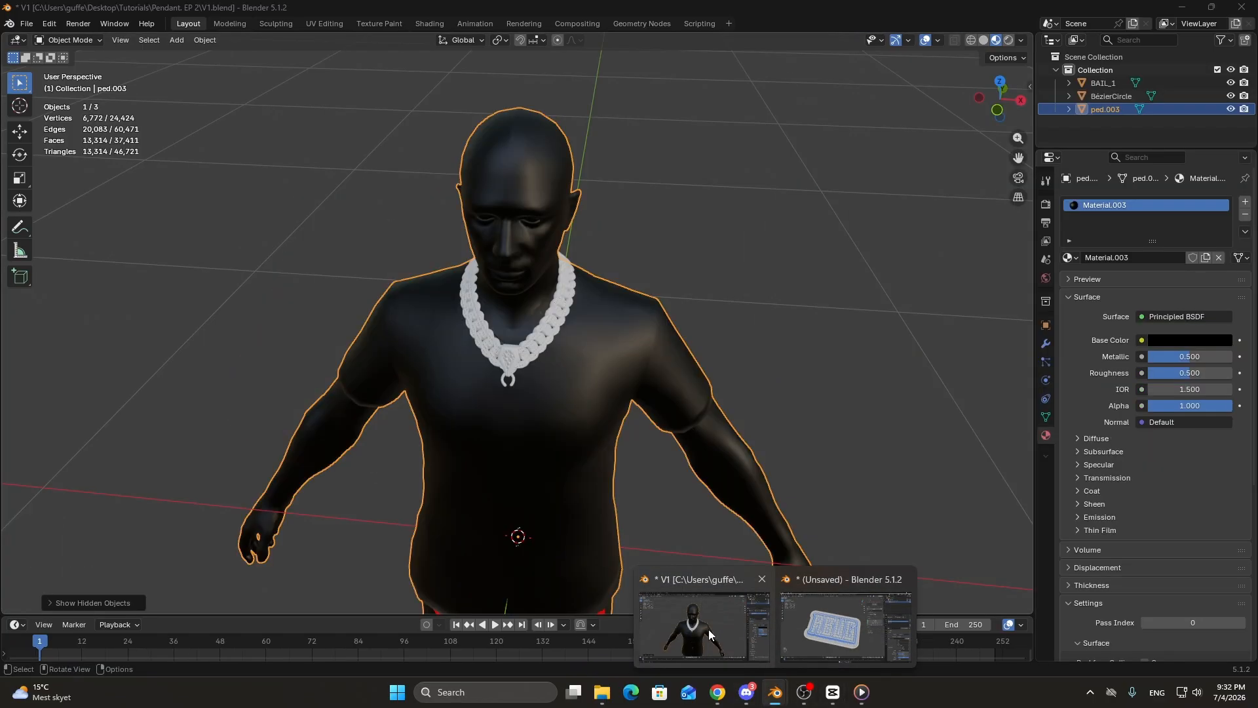
pyautogui.click(725, 314)
pyautogui.moveTo(863, 377); pyautogui.dragTo(813, 343, button='middle')
pyautogui.scroll(4, 499, 355)
pyautogui.moveTo(508, 365); pyautogui.dragTo(546, 359, button='middle')
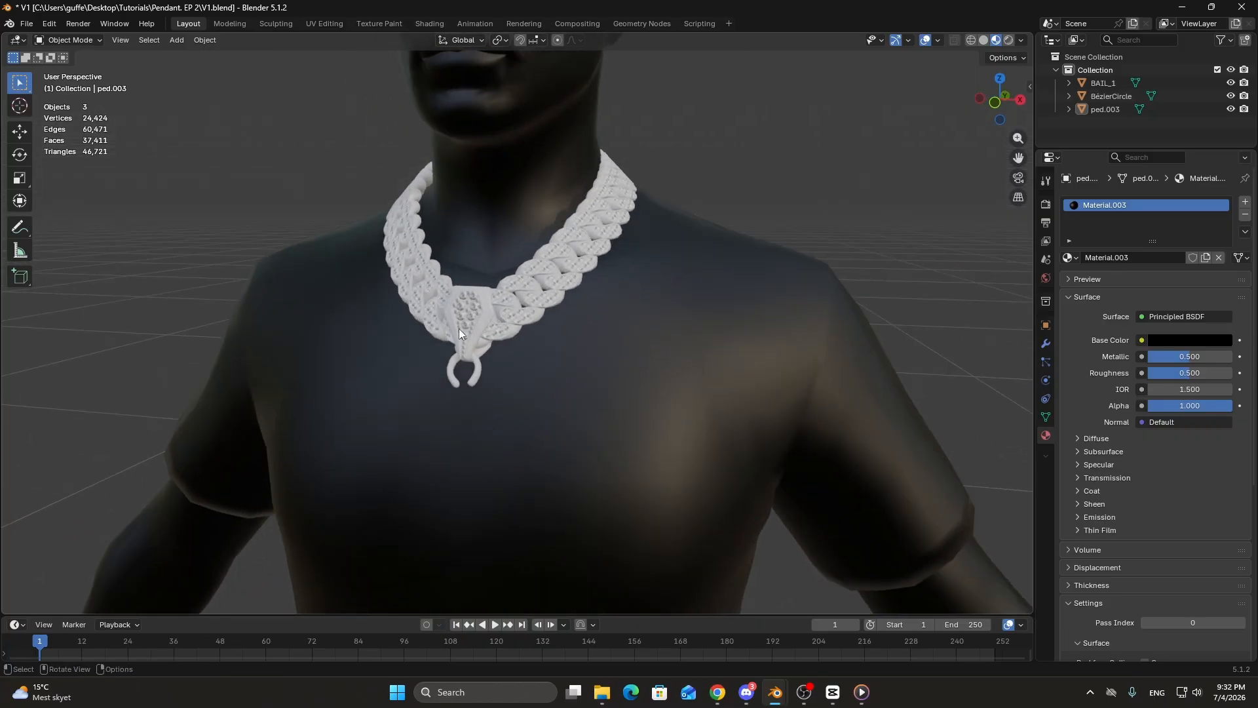
pyautogui.moveTo(459, 332); pyautogui.dragTo(571, 379, button='middle')
pyautogui.scroll(-6, 774, 467)
pyautogui.hotkey('ctrl', 'v')
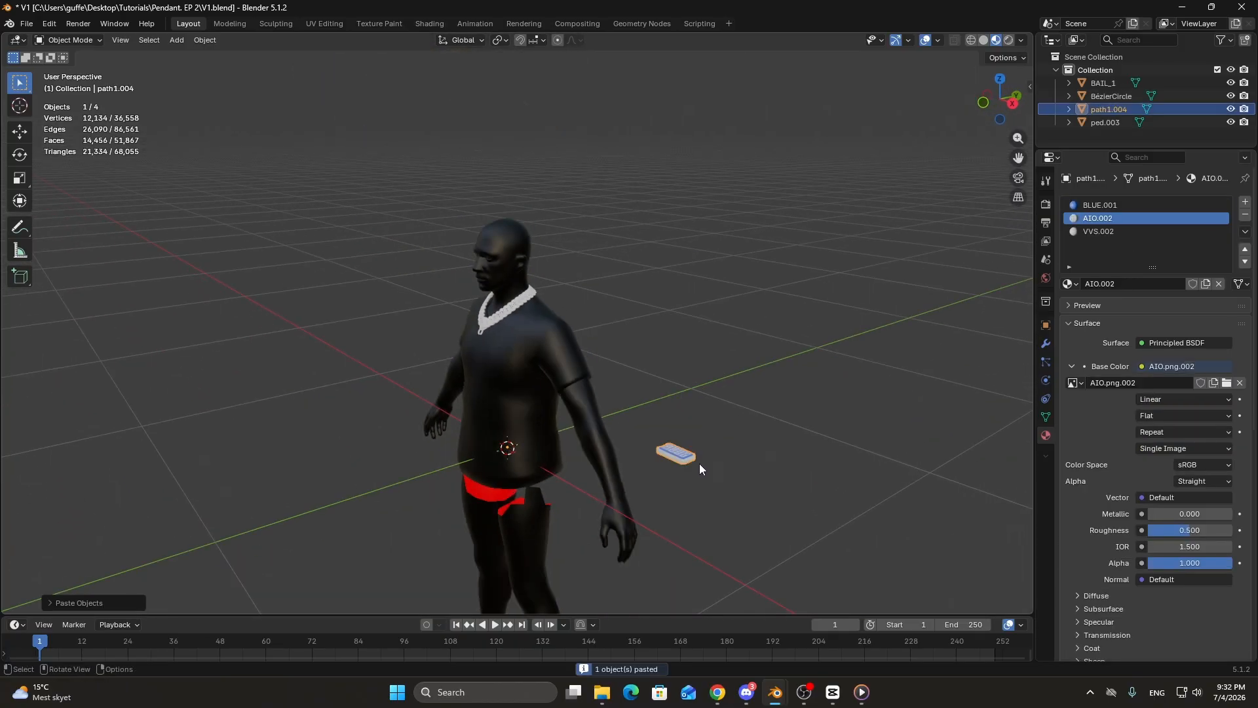
# Rotate the pasted pendant in the right orthographic view.
pyautogui.press('KP_3')
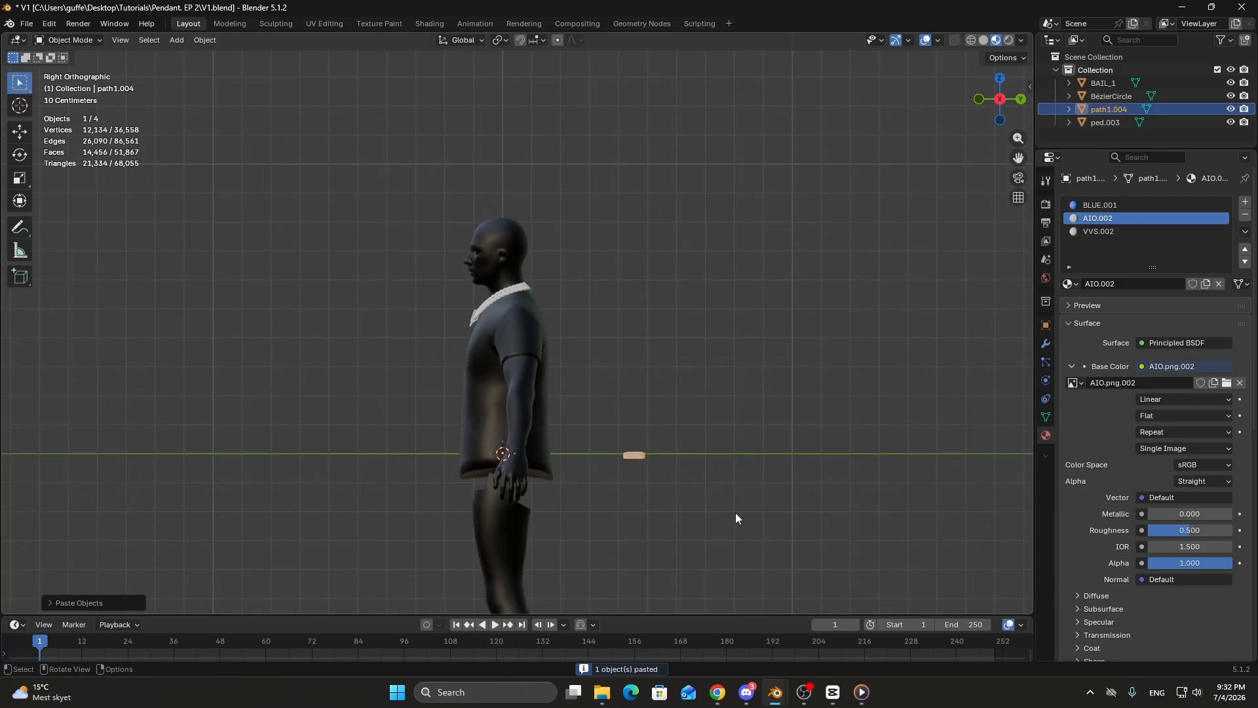
pyautogui.keyDown('shift'); pyautogui.moveTo(736, 512); pyautogui.dragTo(687, 462, button='middle'); pyautogui.keyUp('shift')
pyautogui.press('r')
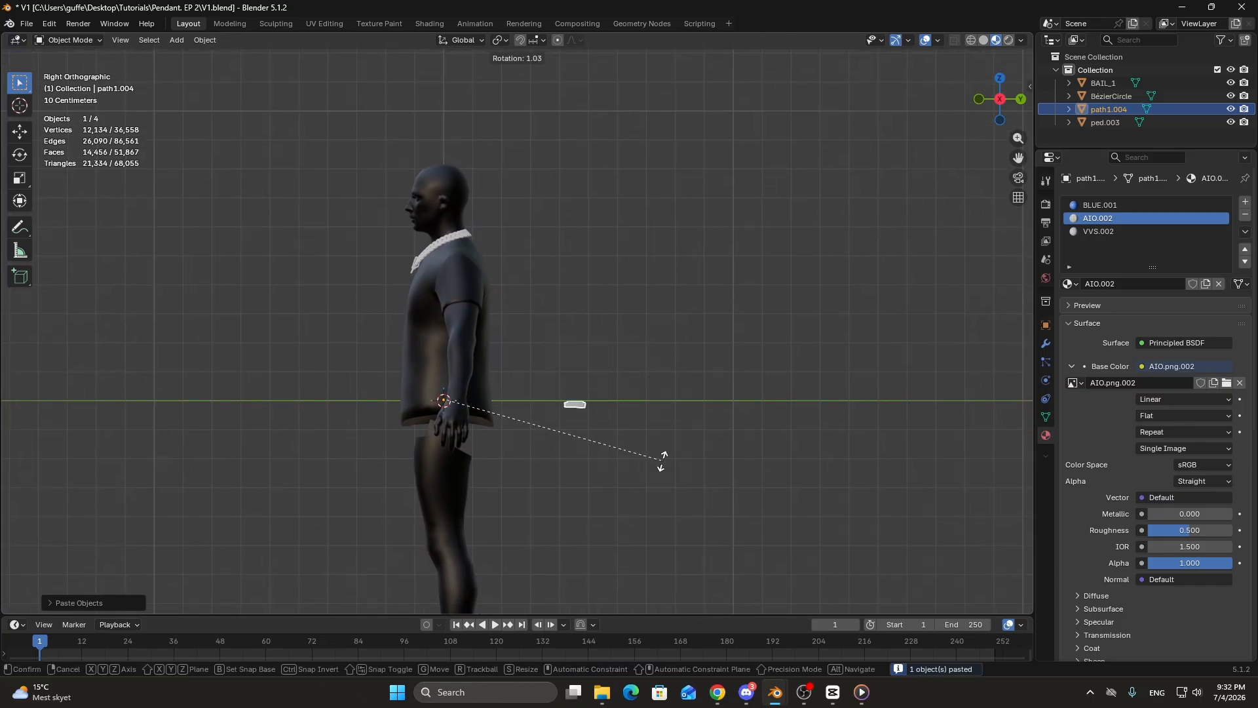
pyautogui.click(654, 407)
# Set the pendant's origin to its geometry and rotate it about its own centre in the side view.
pyautogui.scroll(6, 605, 421)
pyautogui.rightClick(536, 384)
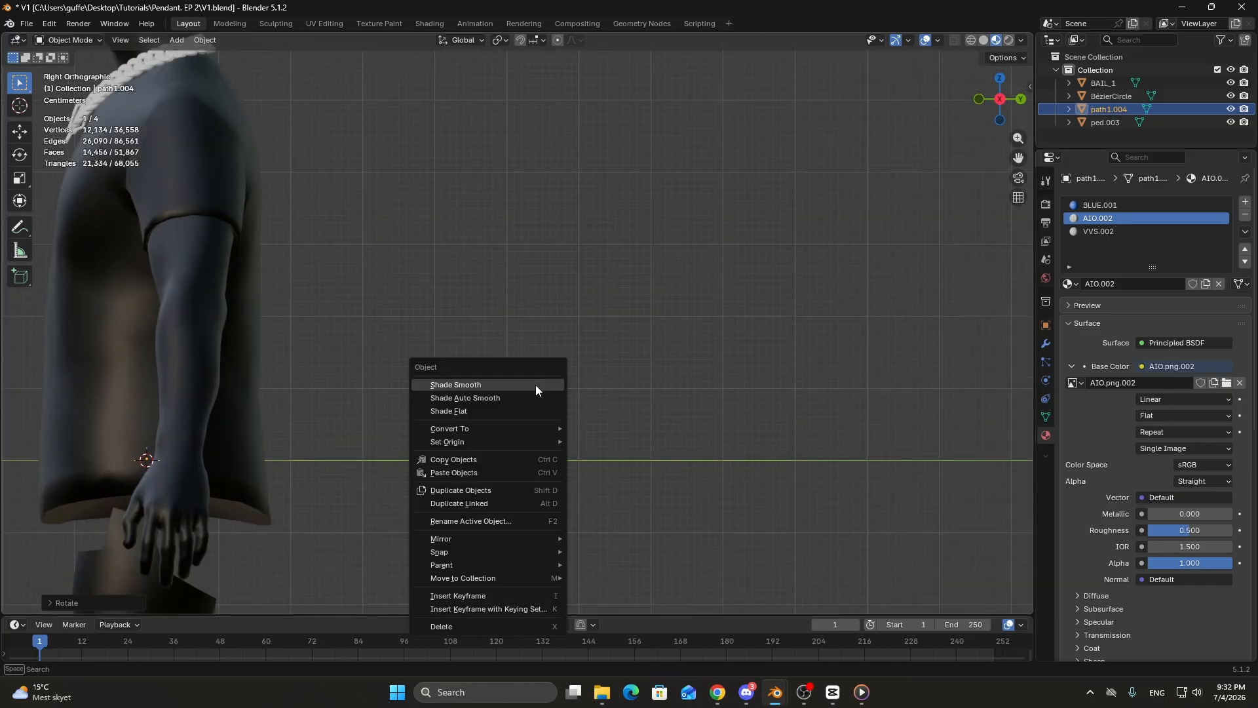
pyautogui.moveTo(486, 441)
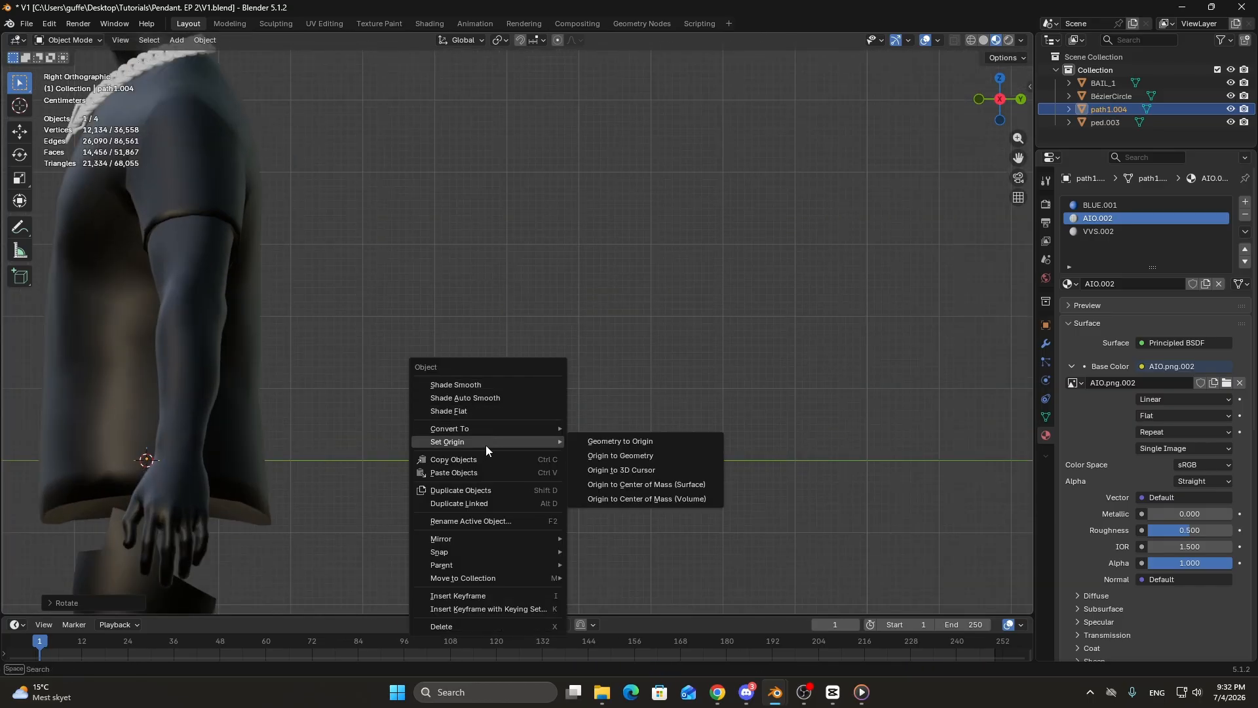
pyautogui.click(610, 455)
pyautogui.press('r')
pyautogui.click(534, 424)
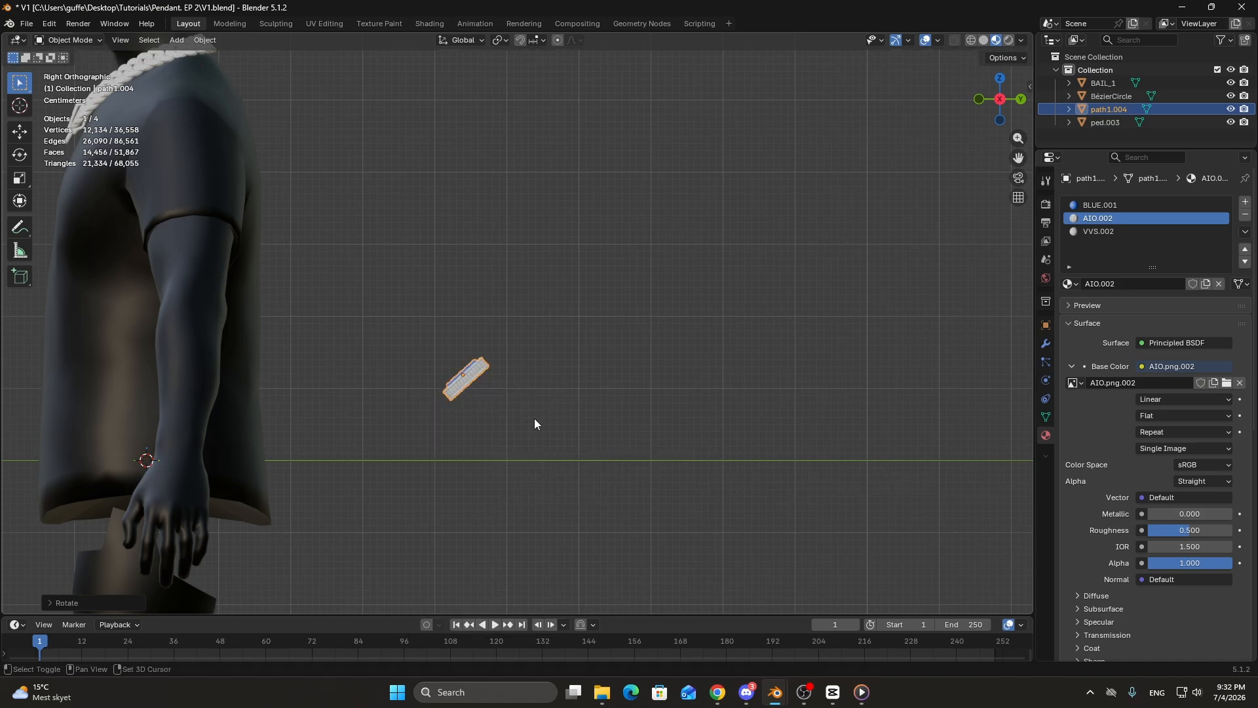
# Move the pendant in front of the mannequin's chest and turn it upright in the side view.
pyautogui.scroll(-5, 535, 423)
pyautogui.press('g')
pyautogui.click(352, 273)
pyautogui.scroll(5, 533, 421)
pyautogui.press('r')
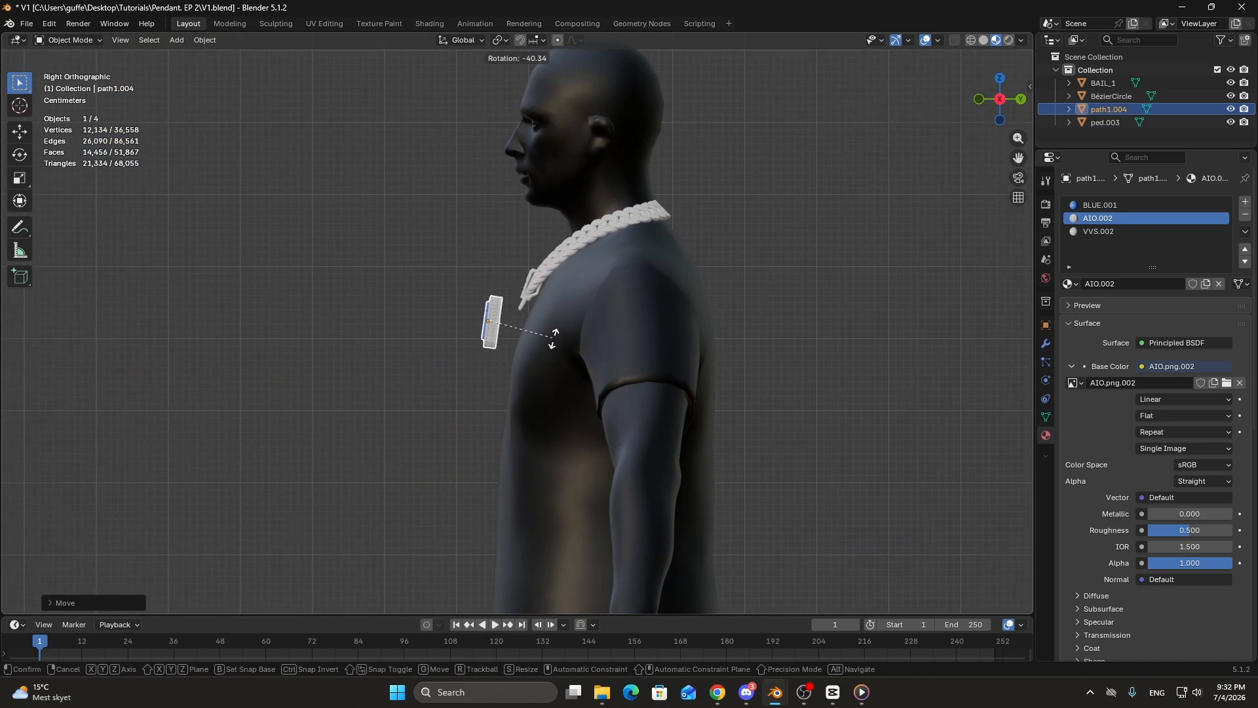
pyautogui.click(562, 375)
pyautogui.press('g')
pyautogui.click(576, 379)
# Centre the pendant beneath the necklace's bail in the front view.
pyautogui.press('KP_1')
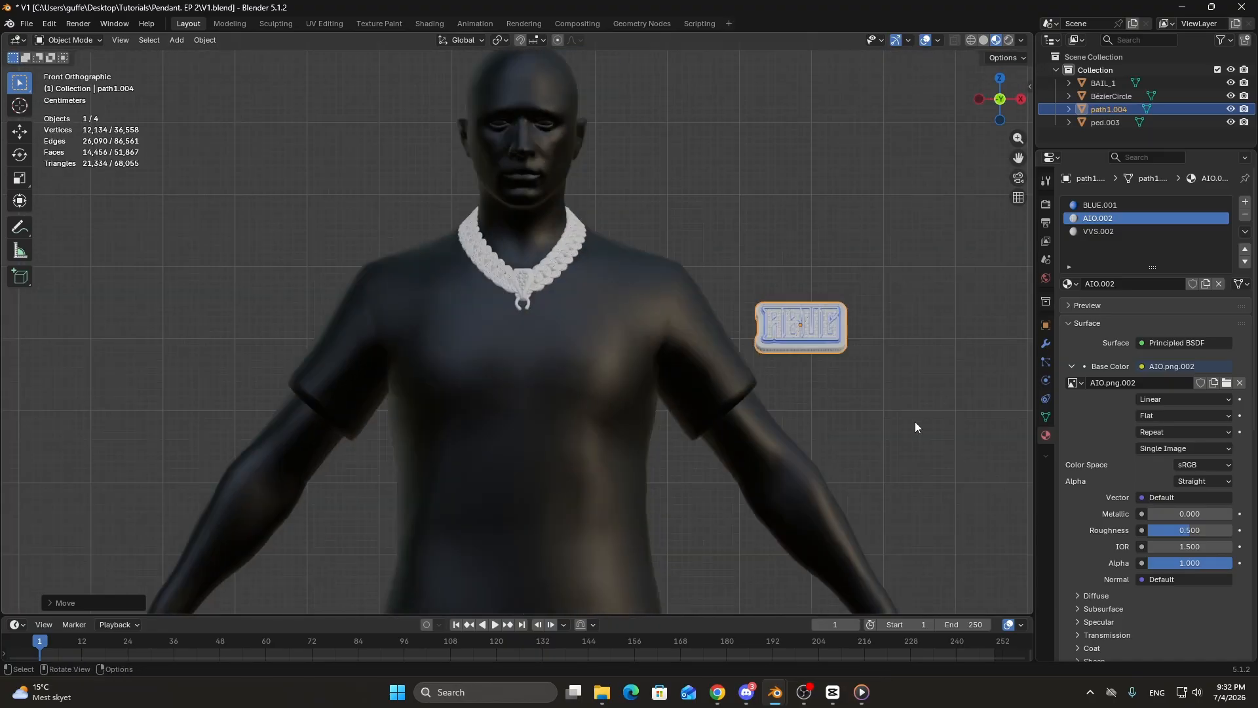
pyautogui.press('g')
pyautogui.click(620, 431)
pyautogui.scroll(4, 588, 425)
pyautogui.press('g')
pyautogui.click(619, 433)
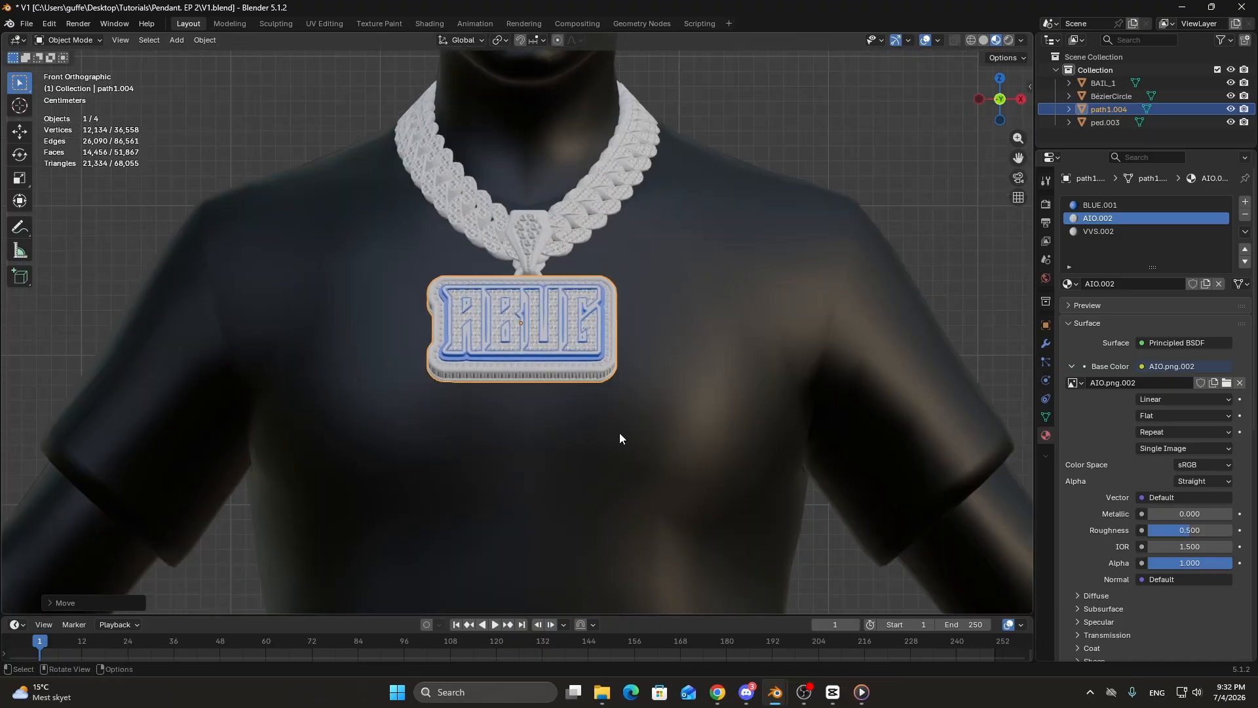
# Tilt the pendant to follow the chest slope in the side view and move it under the bail.
pyautogui.press('KP_3')
pyautogui.press('r')
pyautogui.click(638, 416)
pyautogui.press('g')
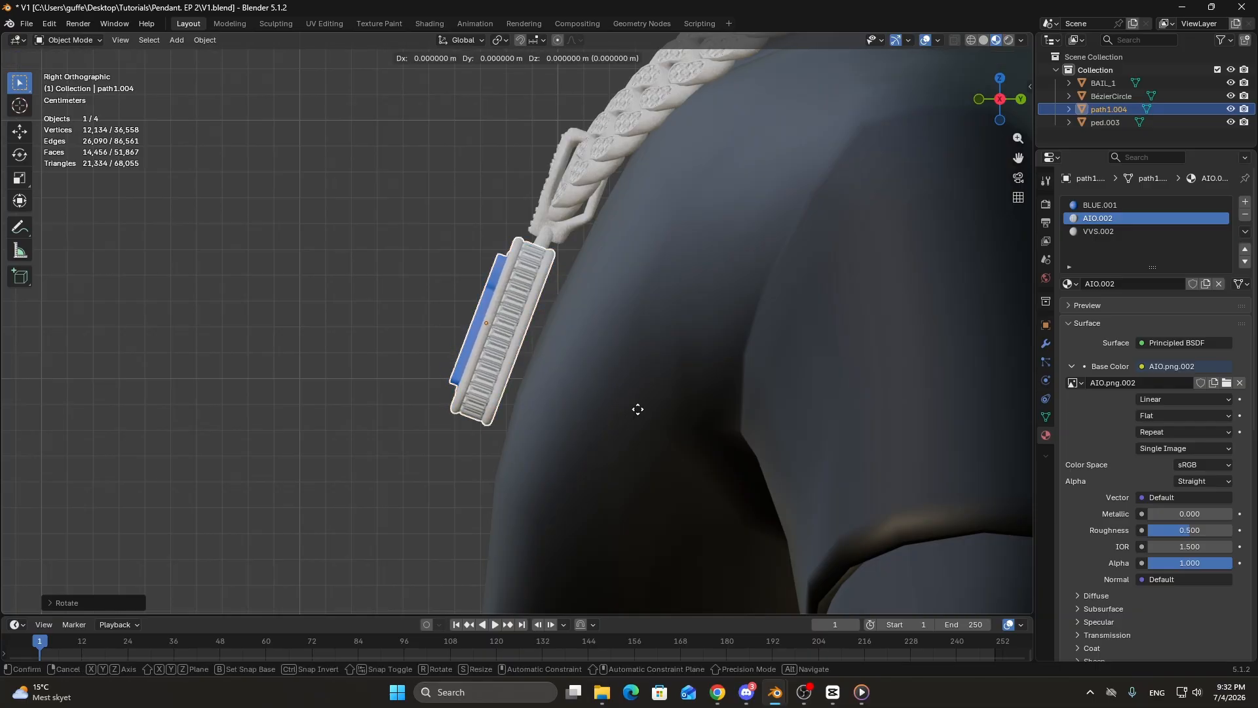
pyautogui.click(694, 419)
# Enlarge the pendant in the front view and reposition it beneath the bail.
pyautogui.press('KP_1')
pyautogui.press('s')
pyautogui.click(718, 418)
pyautogui.press('g')
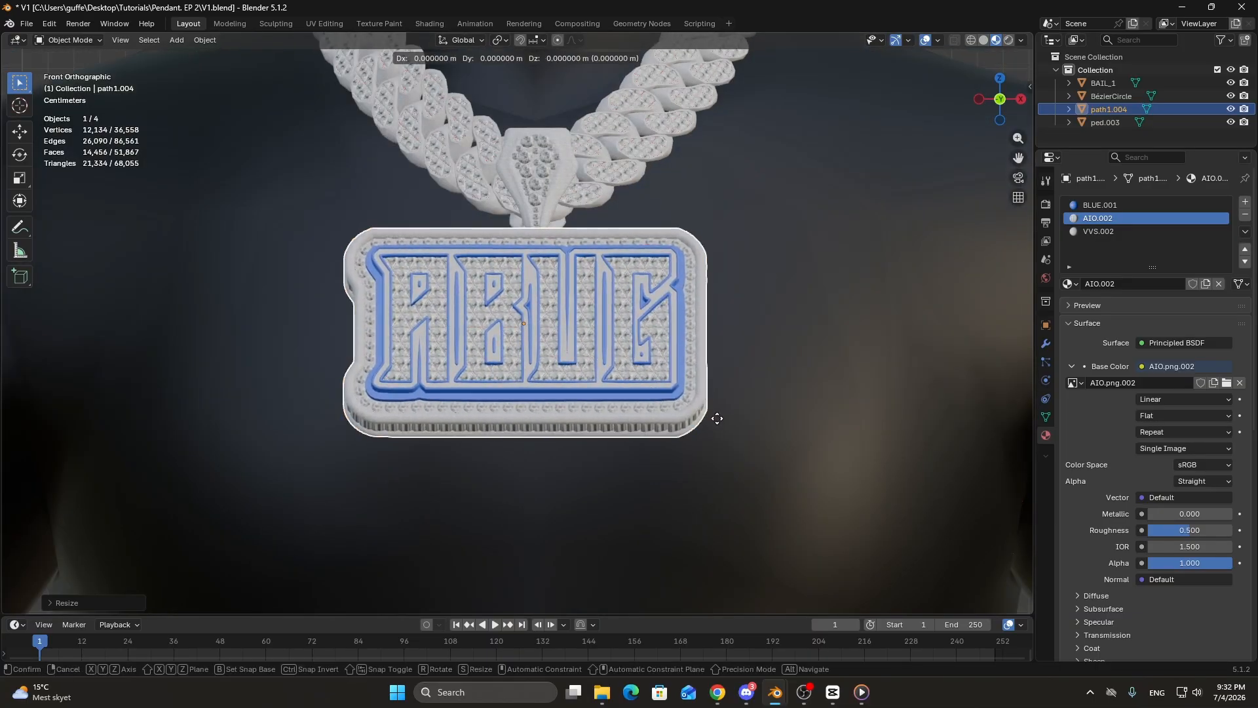
pyautogui.keyDown('shift'); pyautogui.click(926, 517); pyautogui.keyUp('shift')
# Fine-tune the pendant's scale against the necklace and re-centre it under the bail in the front view.
pyautogui.scroll(-4, 815, 477)
pyautogui.press('s')
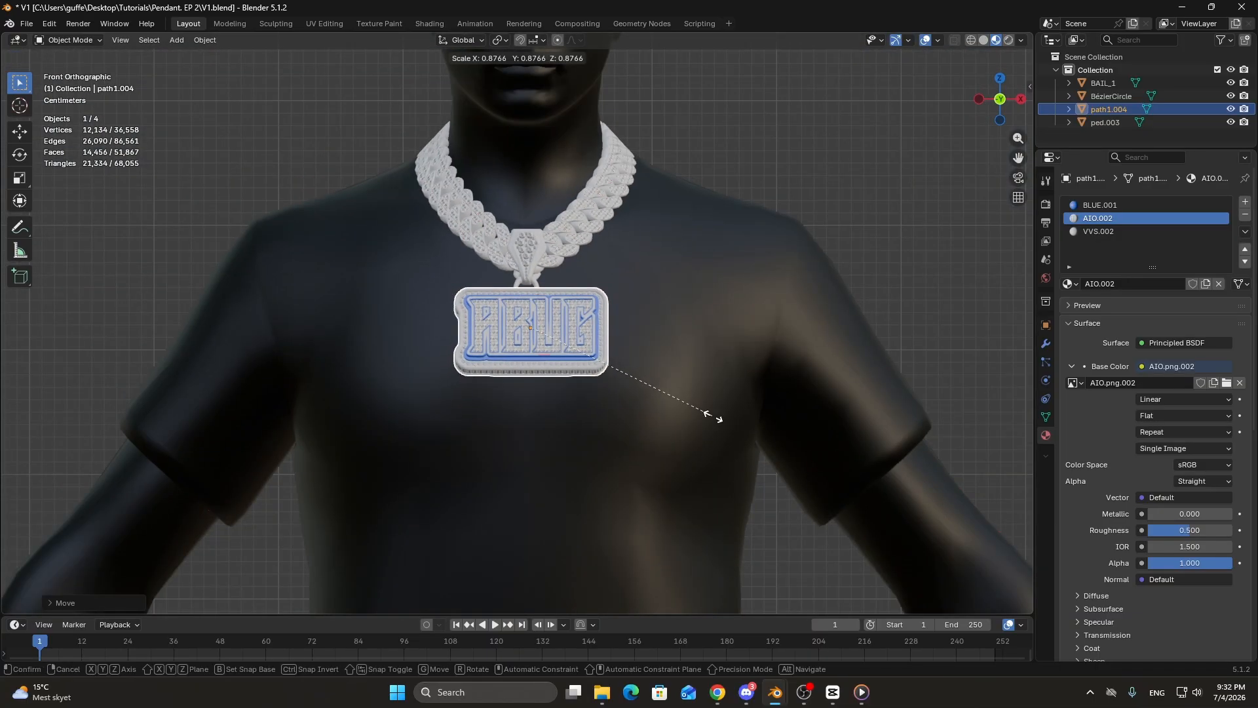
pyautogui.click(713, 417)
pyautogui.press('g')
pyautogui.click(670, 404)
pyautogui.press('s')
pyautogui.click(688, 419)
pyautogui.press('g')
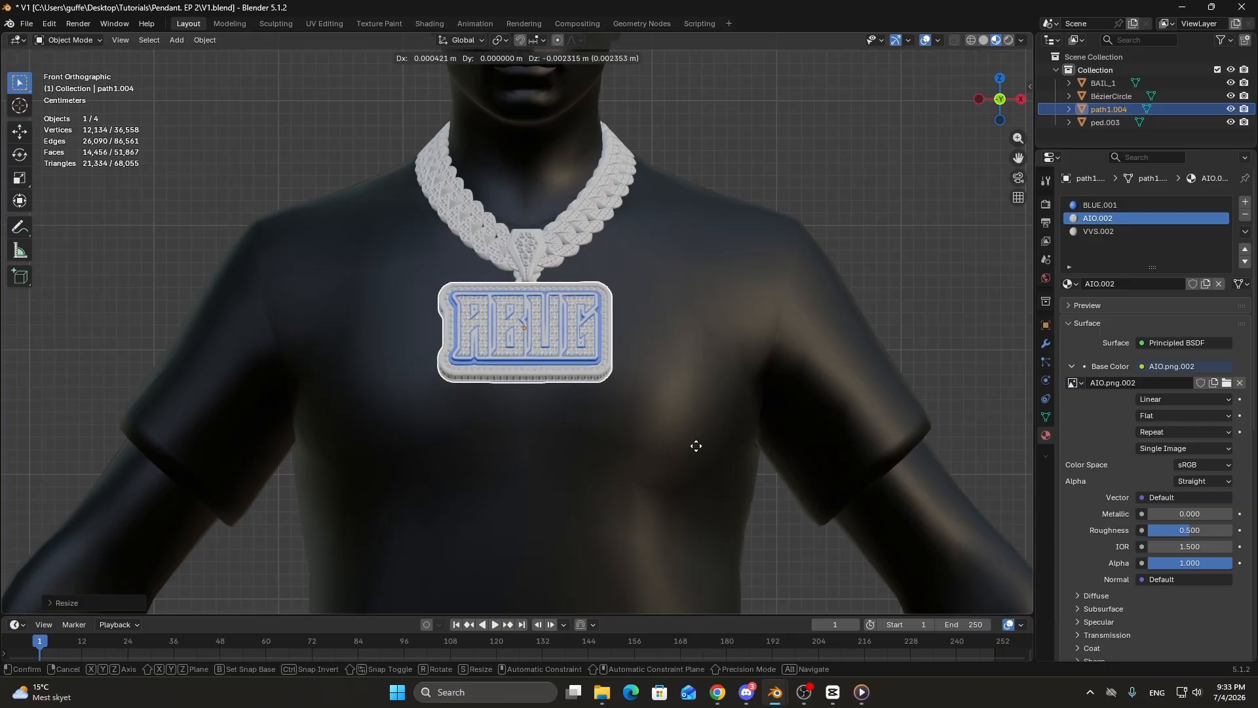
pyautogui.click(689, 447)
# Adjust the pendant's depth under the bail in the side view and return to the front view.
pyautogui.press('KP_3')
pyautogui.press('g')
pyautogui.click(676, 448)
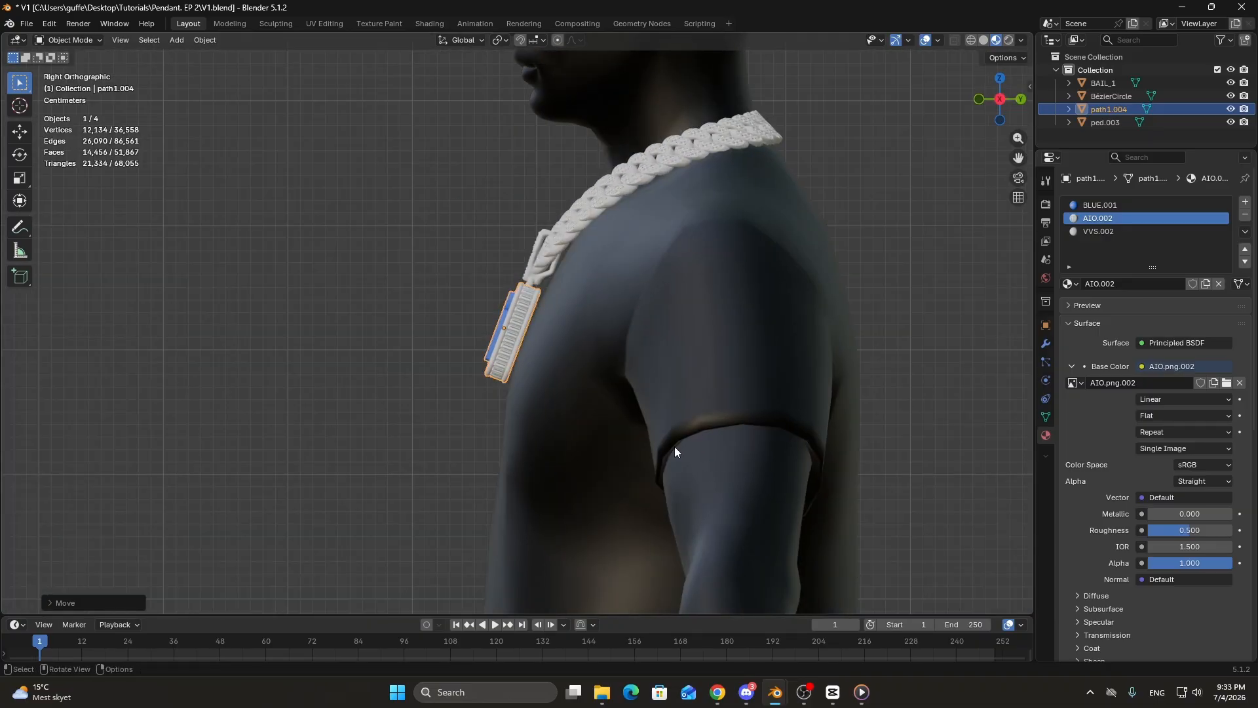
pyautogui.press('KP_1')
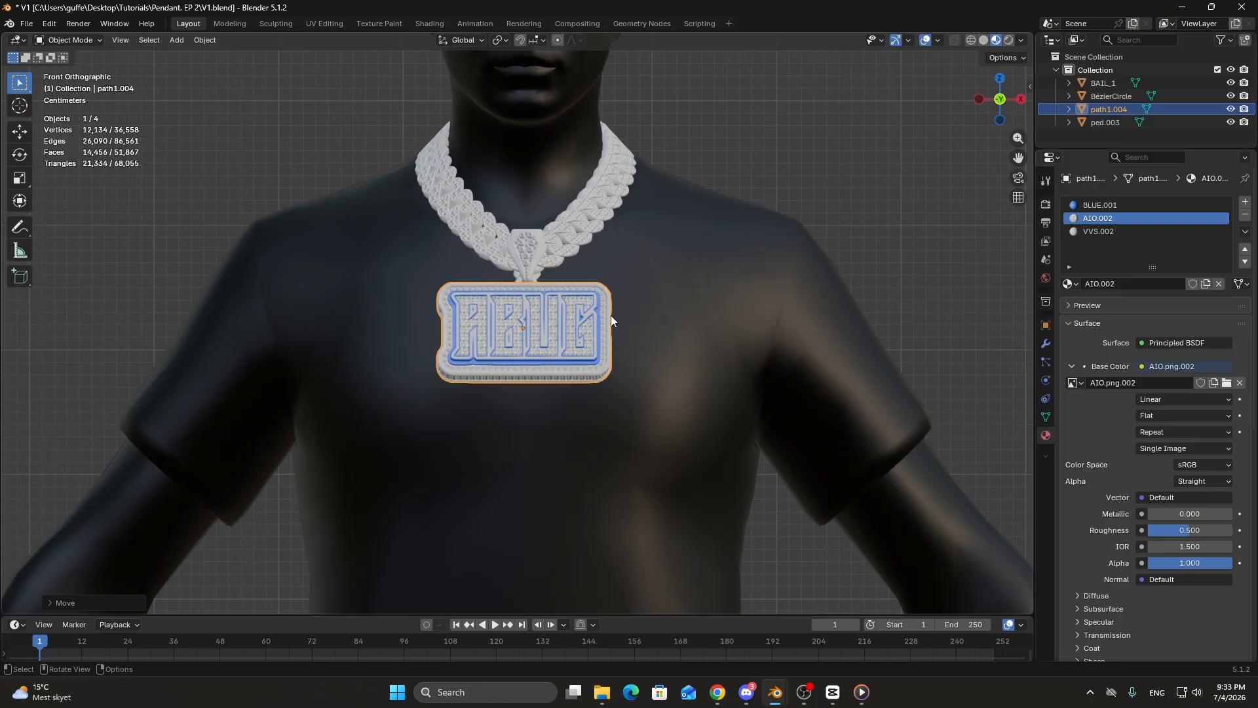
# Enlarge the pendant slightly in the side view and reposition it below the bail.
pyautogui.press('KP_3')
pyautogui.press('s')
pyautogui.click(628, 377)
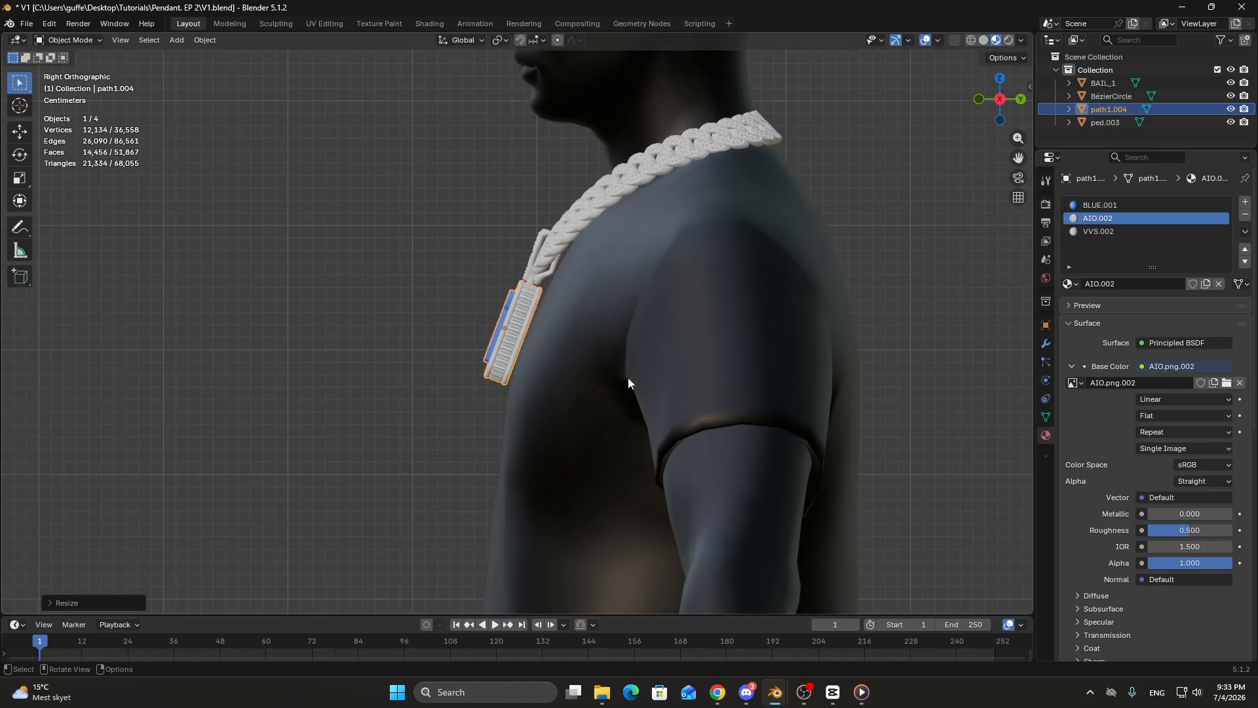
pyautogui.press('g')
pyautogui.click(609, 400)
# Align the pendant under the bail in the front view and check its fit on the chest from an angle.
pyautogui.press('ctrl+KP_7')
pyautogui.press('KP_1')
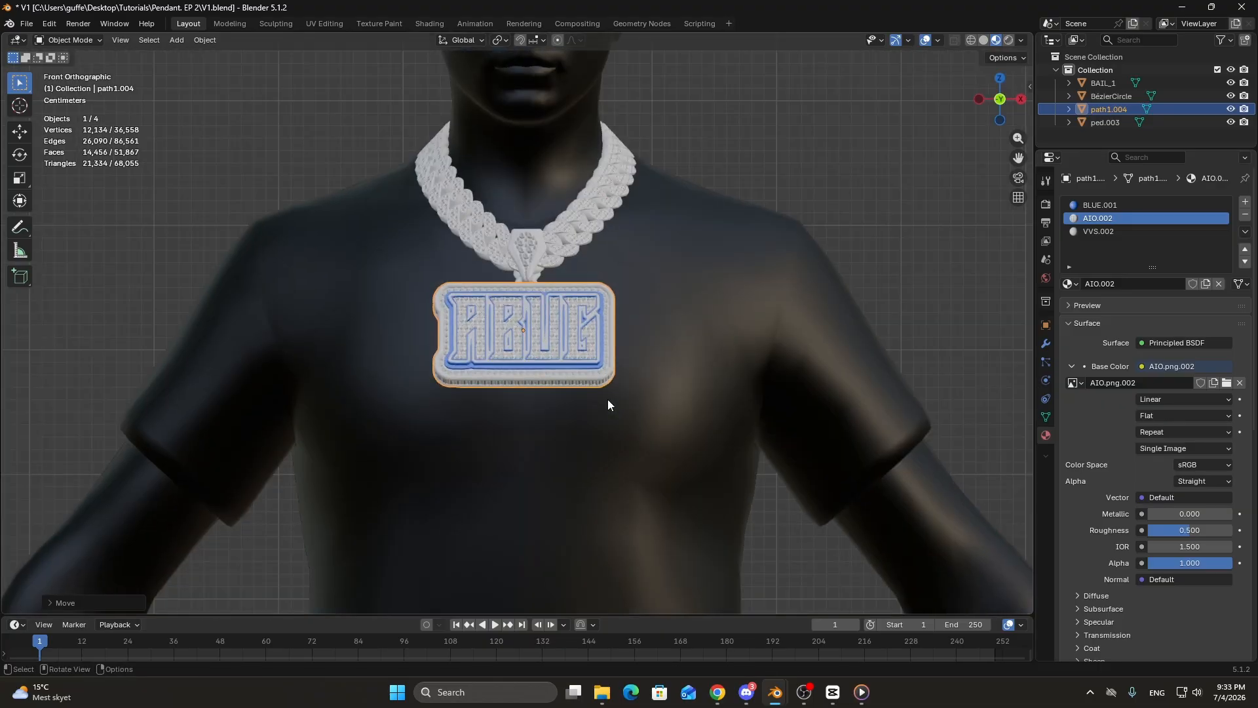
pyautogui.press('g')
pyautogui.click(727, 402)
pyautogui.scroll(-5, 725, 403)
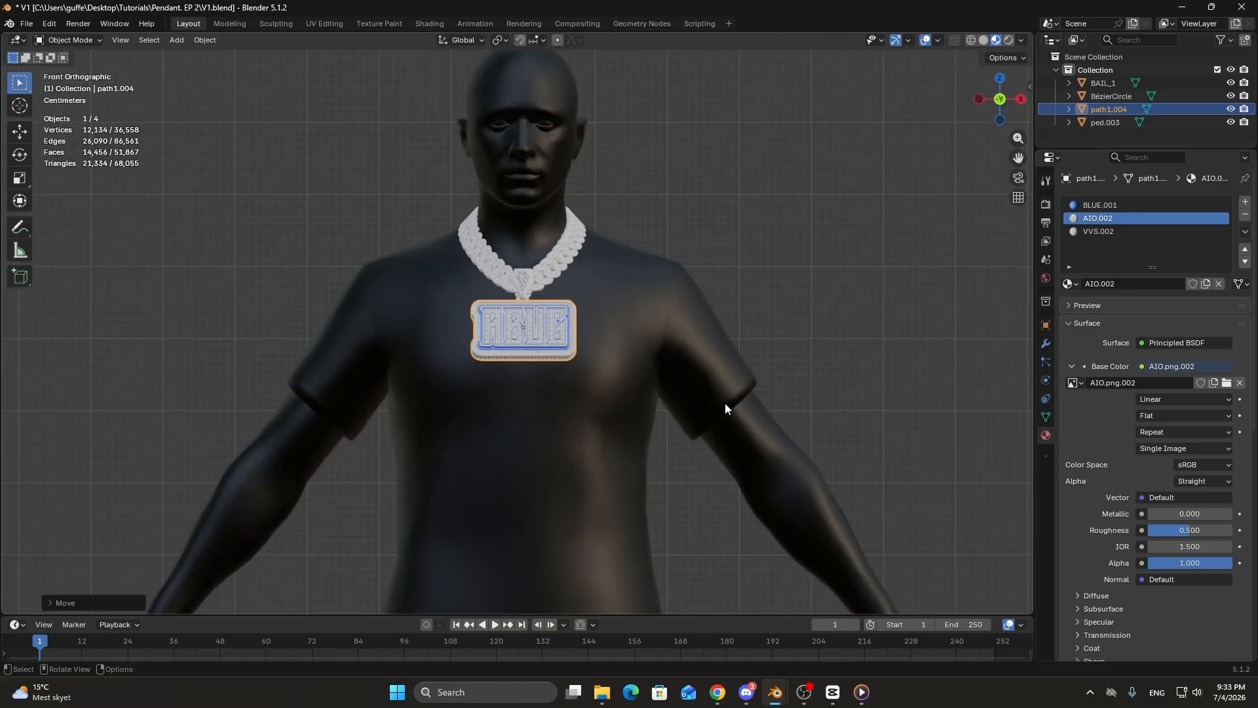
pyautogui.moveTo(725, 403); pyautogui.dragTo(776, 414, button='middle')
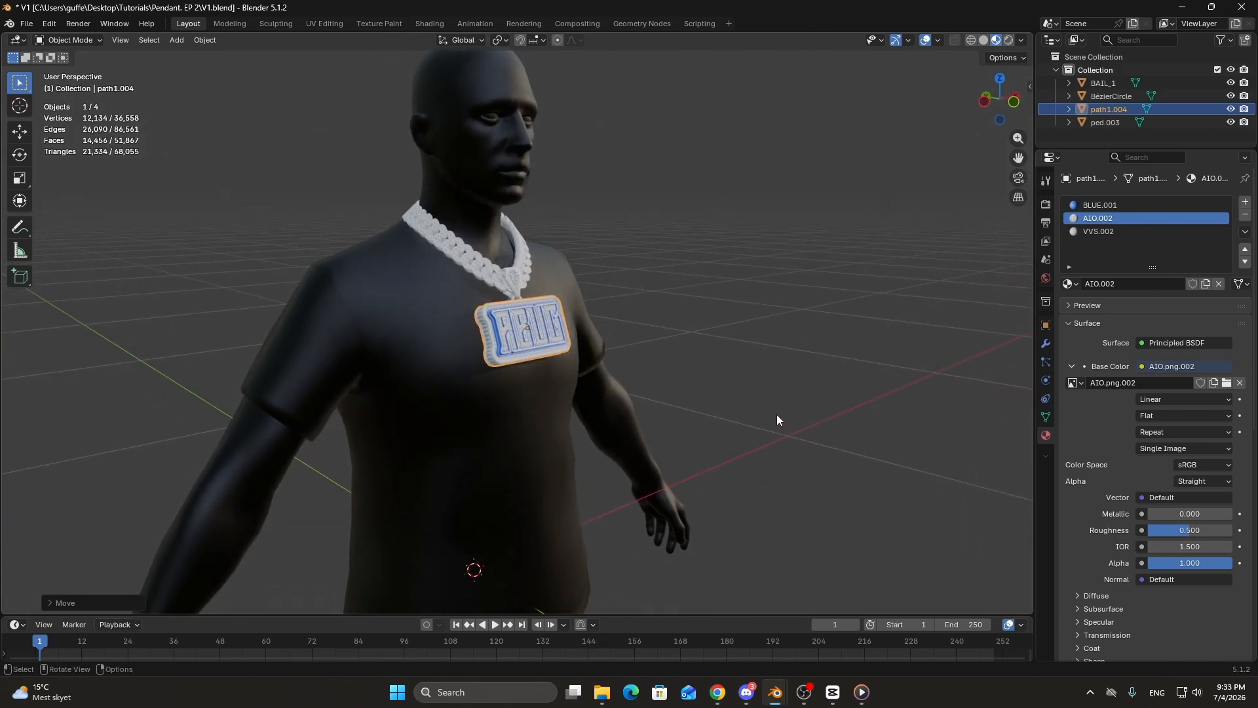
# Scale the pendant down slightly in the front view and shift it back up beneath the bail.
pyautogui.press('KP_1')
pyautogui.press('s')
pyautogui.click(693, 396)
pyautogui.press('g')
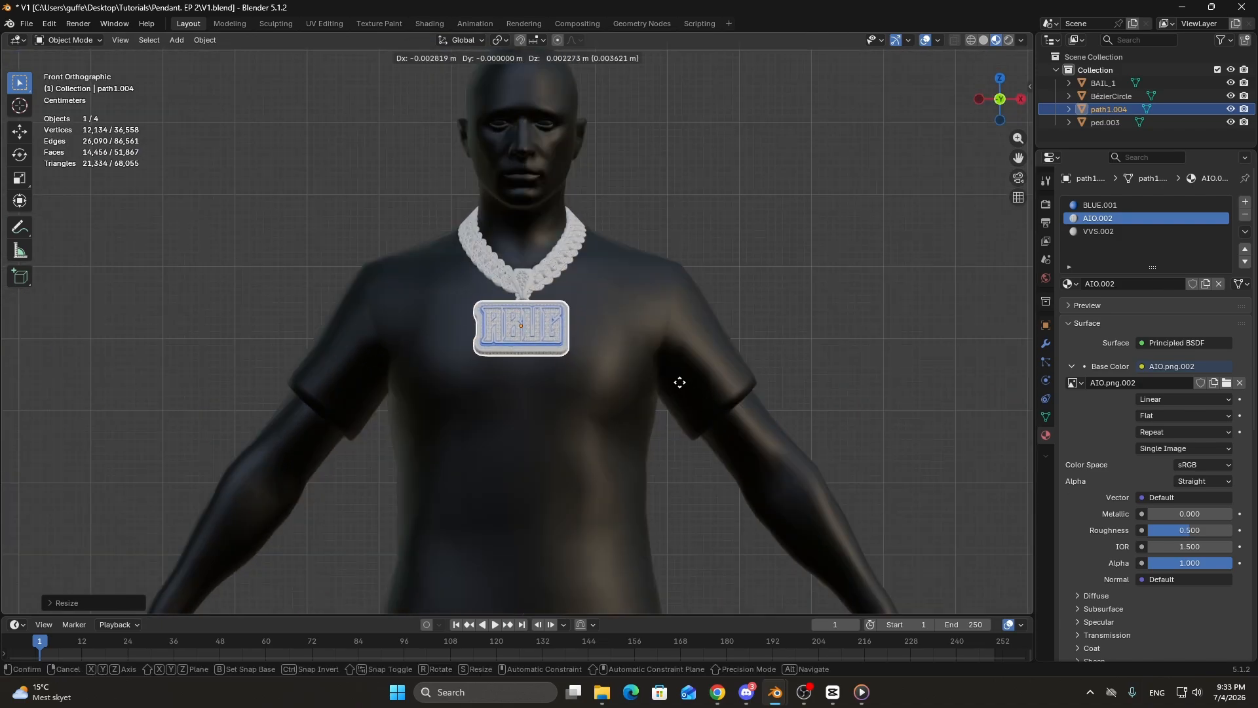
pyautogui.click(679, 382)
# Readjust the resized pendant's position against the bail and chest in the side view.
pyautogui.scroll(-2, 686, 388)
pyautogui.moveTo(685, 388)
pyautogui.mouseDown(button='middle')
pyautogui.moveTo(709, 405)
pyautogui.moveTo(734, 400)
pyautogui.moveTo(682, 415)
pyautogui.moveTo(667, 407)
pyautogui.moveTo(674, 387)
pyautogui.mouseUp(button='middle')
pyautogui.scroll(5, 689, 399)
pyautogui.press('KP_3')
pyautogui.press('g')
pyautogui.click(678, 376)
# Centre the pendant horizontally beneath the bail in the front view and deselect it.
pyautogui.press('KP_1')
pyautogui.press('KP_1')
pyautogui.press('g')
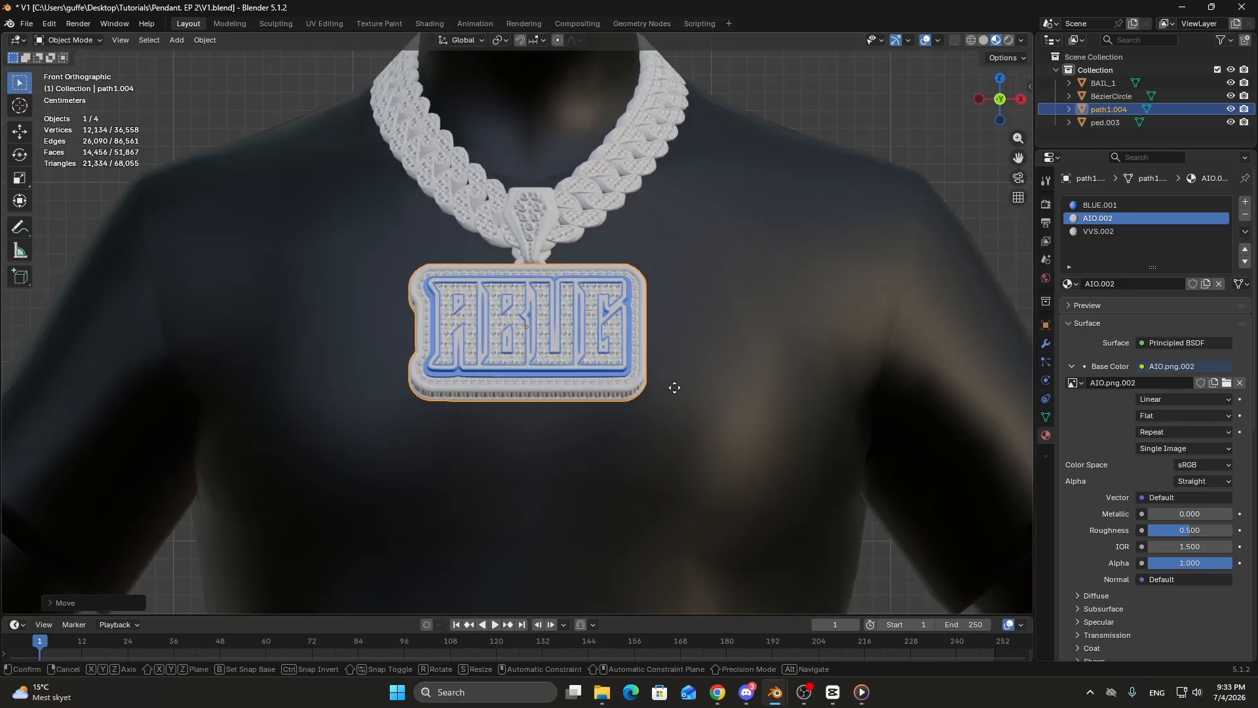
pyautogui.click(686, 384)
pyautogui.scroll(-7, 695, 385)
pyautogui.click(701, 384)
# Examine the pendant's lettering, gem rows and bail connection up close from several angles.
pyautogui.moveTo(714, 347); pyautogui.dragTo(656, 351, button='middle')
pyautogui.scroll(4, 701, 380)
pyautogui.scroll(3, 700, 367)
pyautogui.moveTo(770, 230); pyautogui.dragTo(706, 215, button='middle')
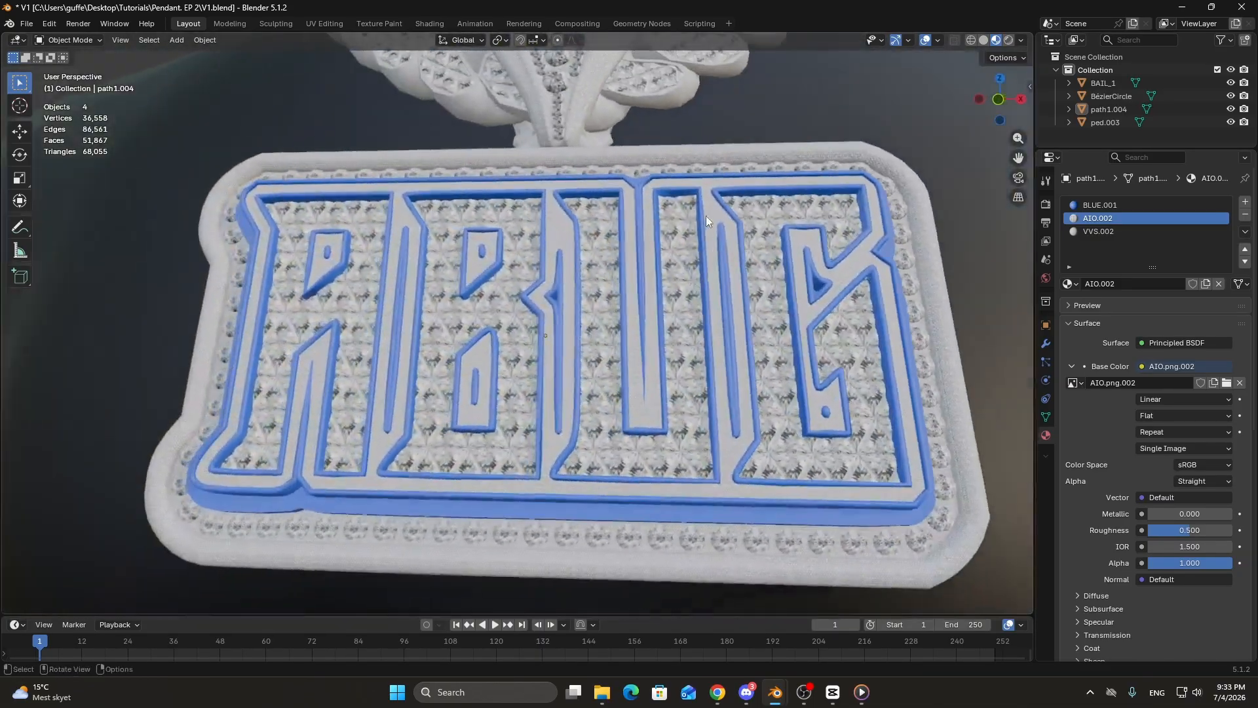
pyautogui.click(748, 693)
pyautogui.click(752, 696)
pyautogui.moveTo(688, 367); pyautogui.dragTo(792, 395, button='middle')
pyautogui.scroll(6, 792, 395)
pyautogui.scroll(-5, 792, 395)
pyautogui.moveTo(969, 291); pyautogui.dragTo(934, 300, button='middle')
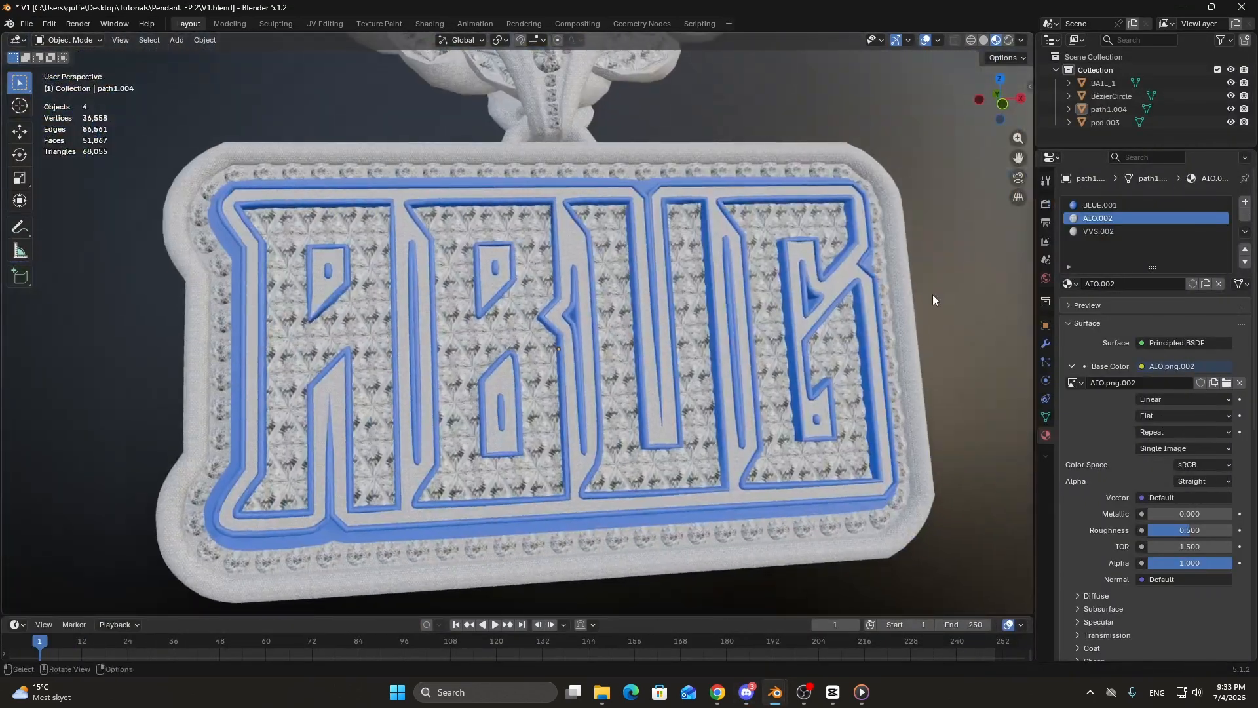